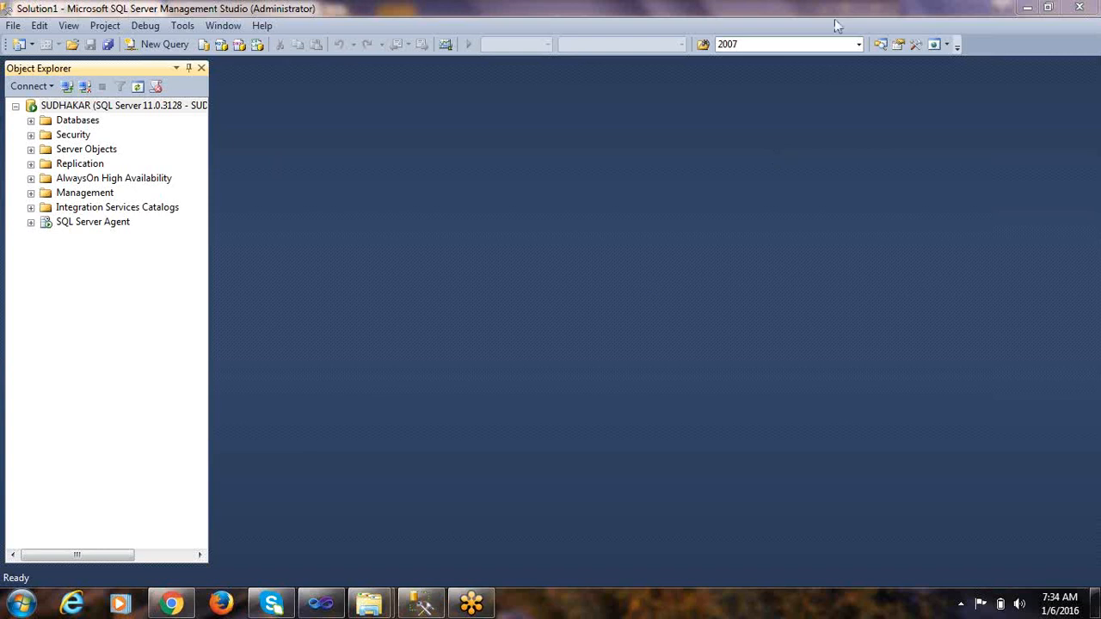
# Step: Switch to Visual Studio and open the FLAT FILE.dtsx package in the SSIS_CLASS23 project
pyautogui.click(628, 203)
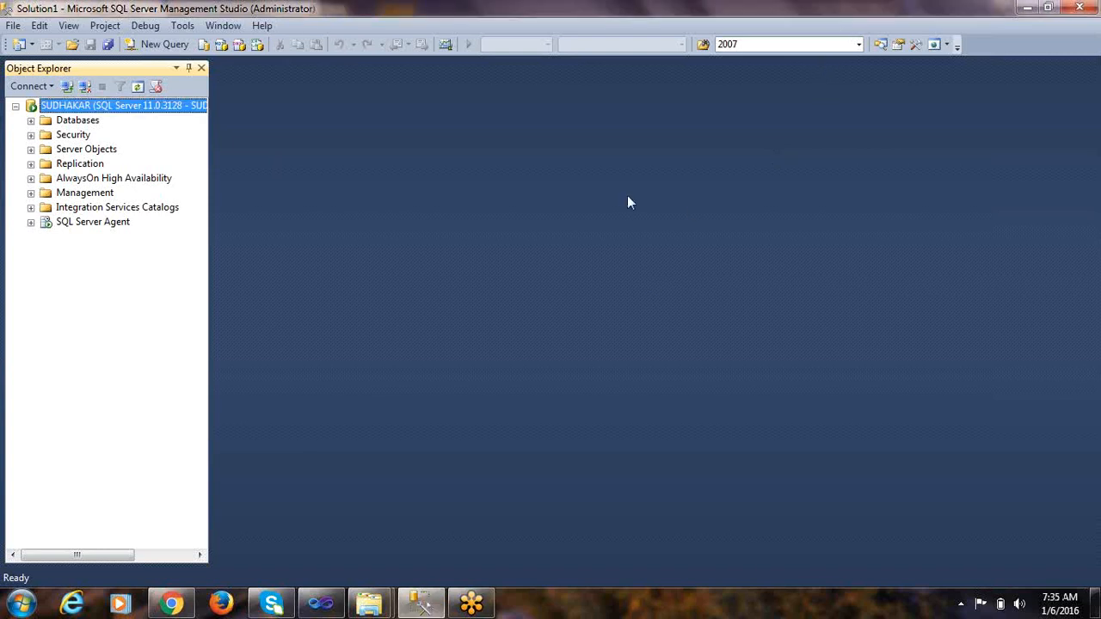
pyautogui.click(321, 603)
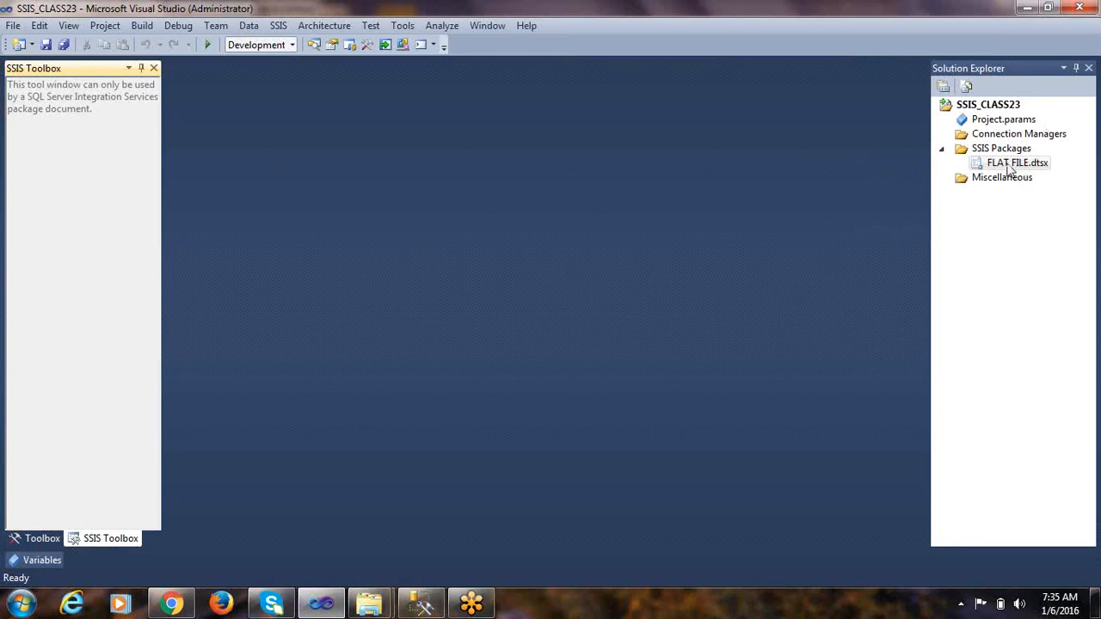
pyautogui.doubleClick(1008, 165)
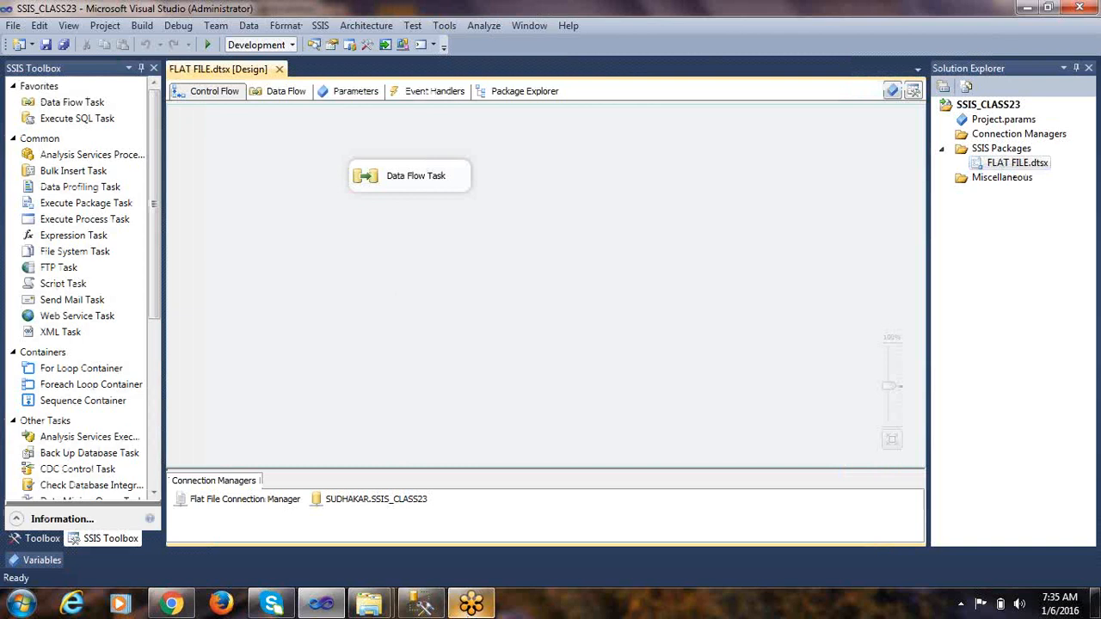
# Step: Switch to SQL Server Management Studio and open the recent file SSIS_CLASS23.sql
pyautogui.click(419, 608)
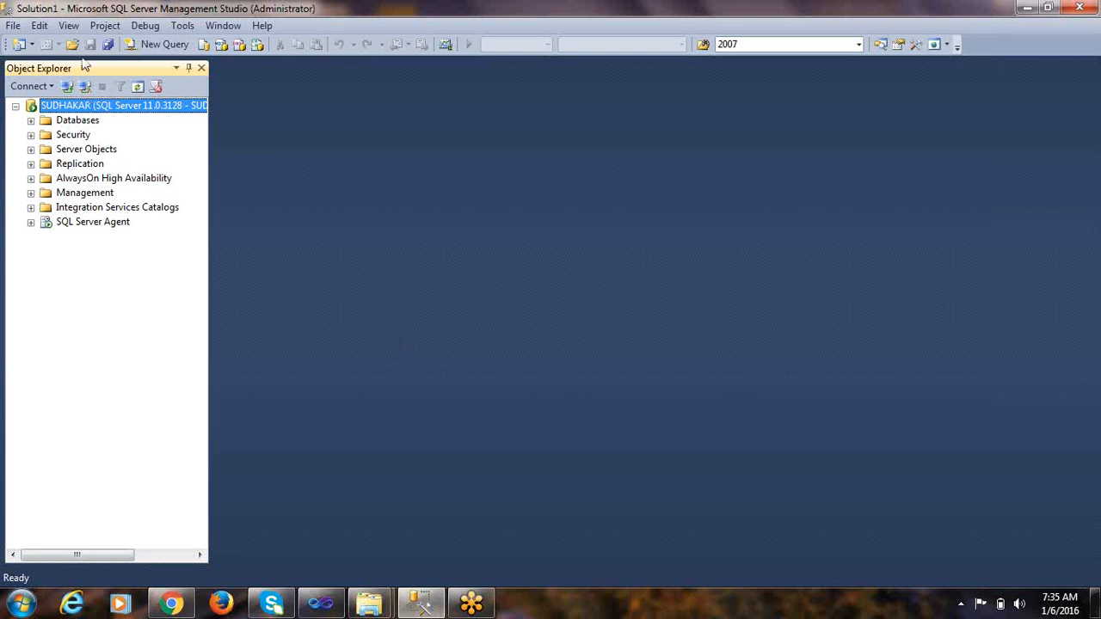
pyautogui.click(13, 25)
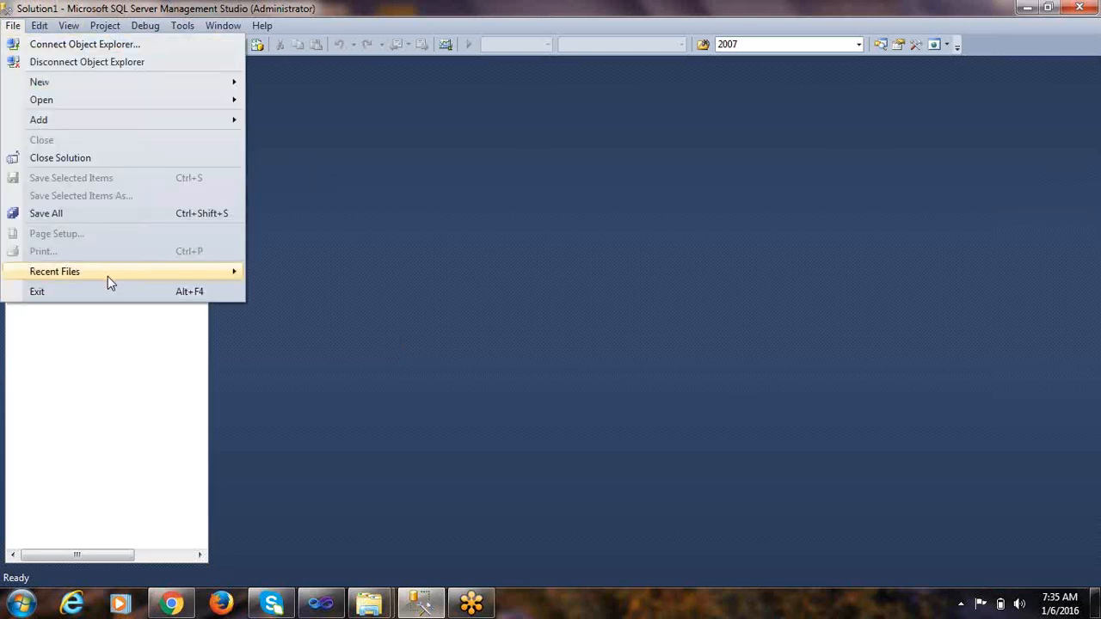
pyautogui.moveTo(107, 275)
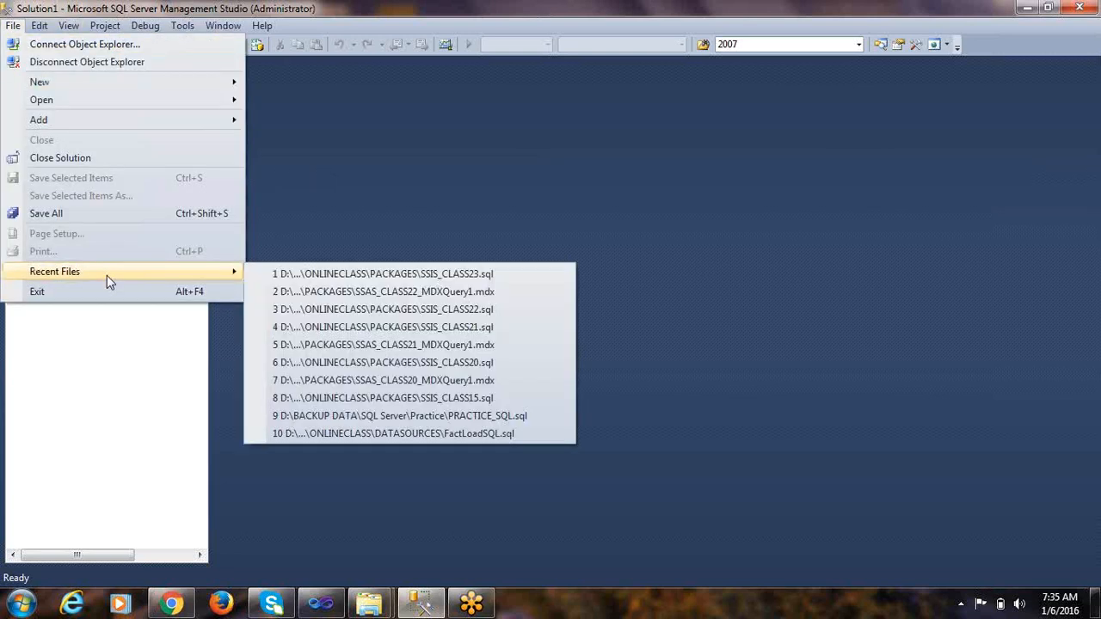
pyautogui.click(462, 275)
pyautogui.click(346, 251)
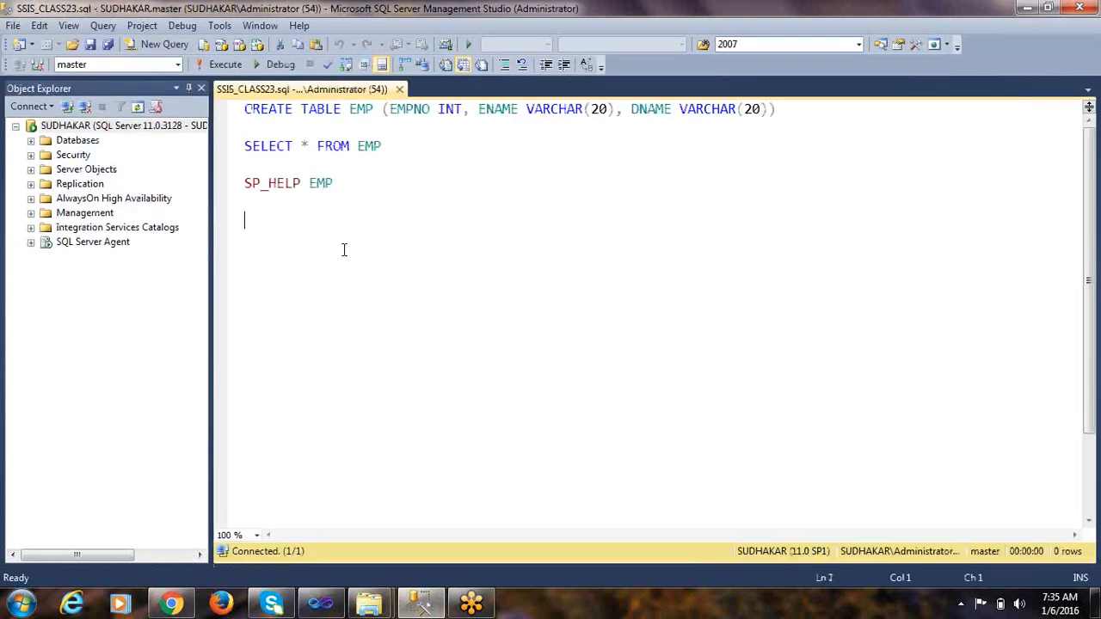
# Step: Set the query's database to SSIS_CLASS23 and execute only the statement SELECT * FROM EMP
pyautogui.click(178, 66)
pyautogui.scroll(-2, 171, 235)
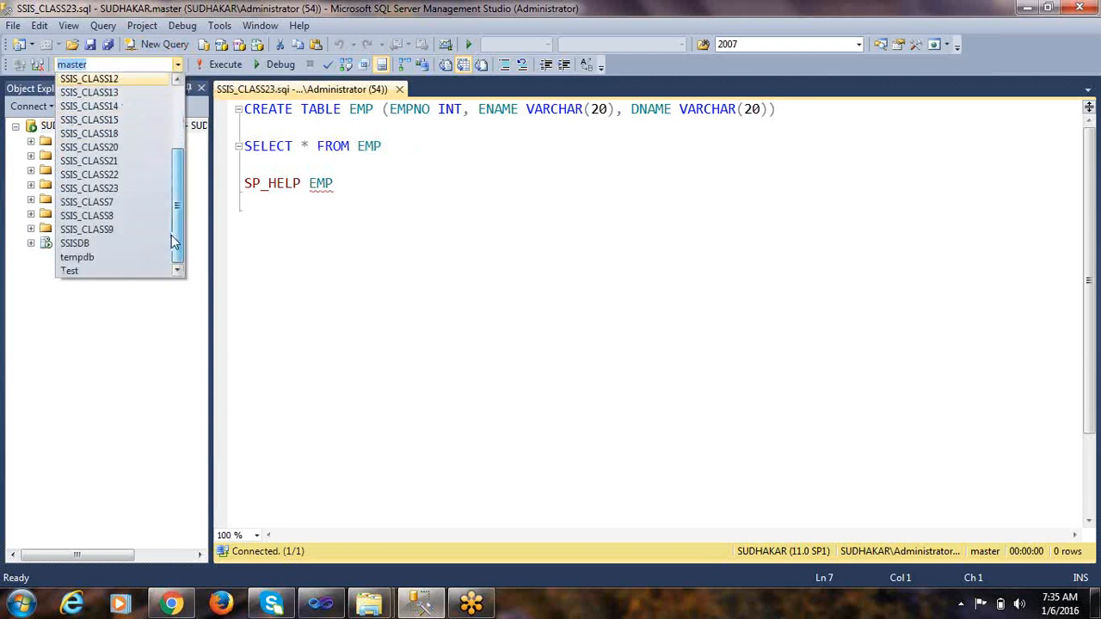
pyautogui.click(97, 184)
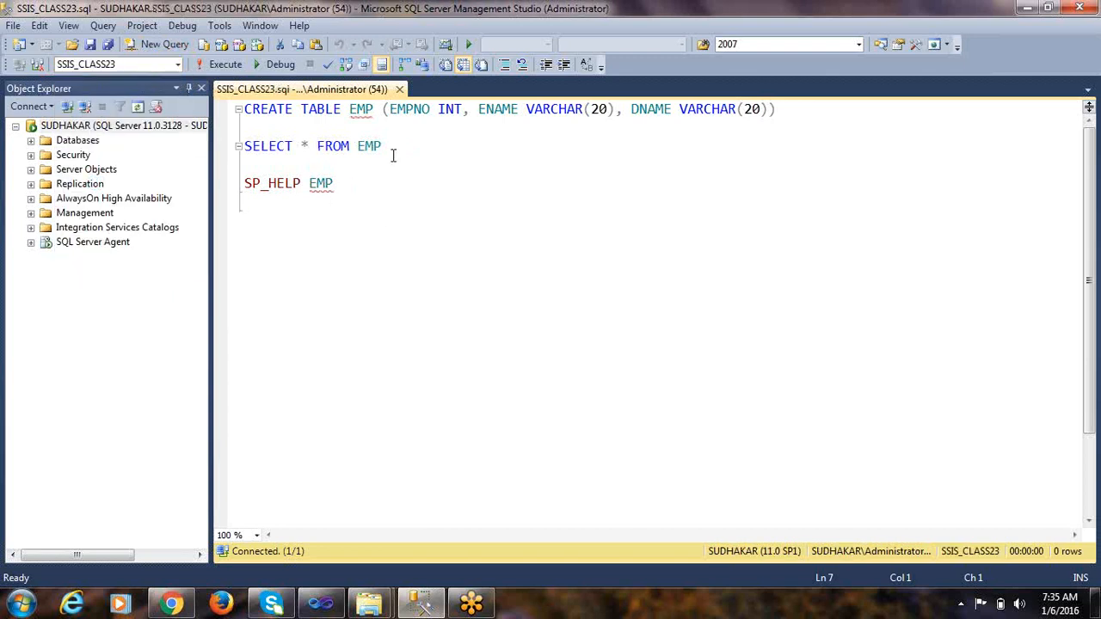
pyautogui.moveTo(394, 155); pyautogui.dragTo(211, 146)
pyautogui.click(217, 64)
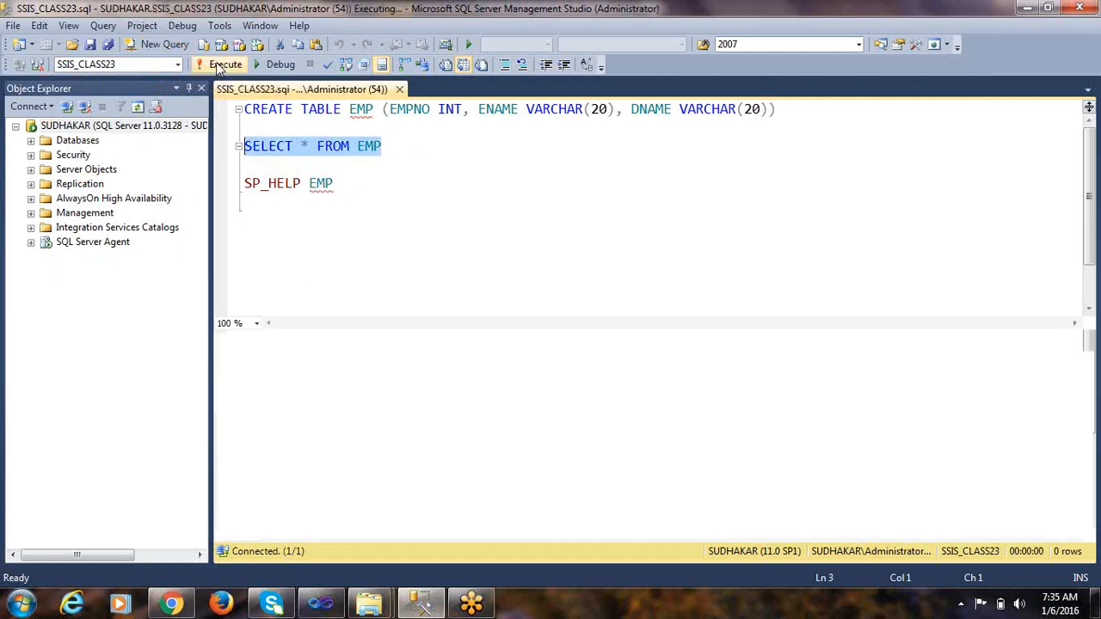
pyautogui.click(308, 390)
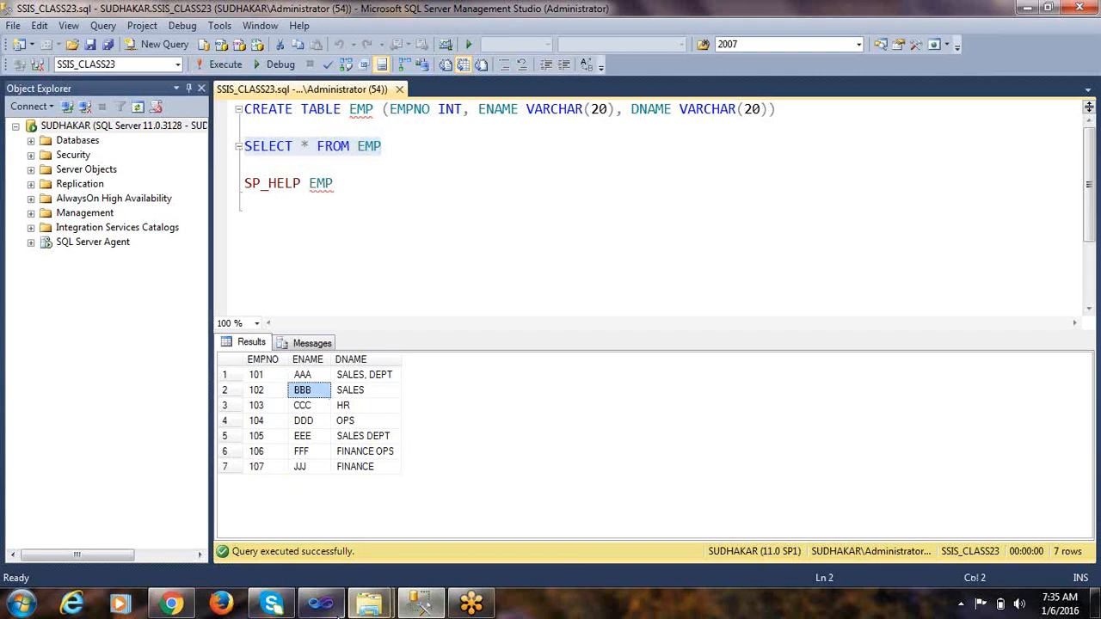
# Step: Switch to Visual Studio, open the Data Flow Task of the FLAT FILE package and run the package
pyautogui.click(321, 604)
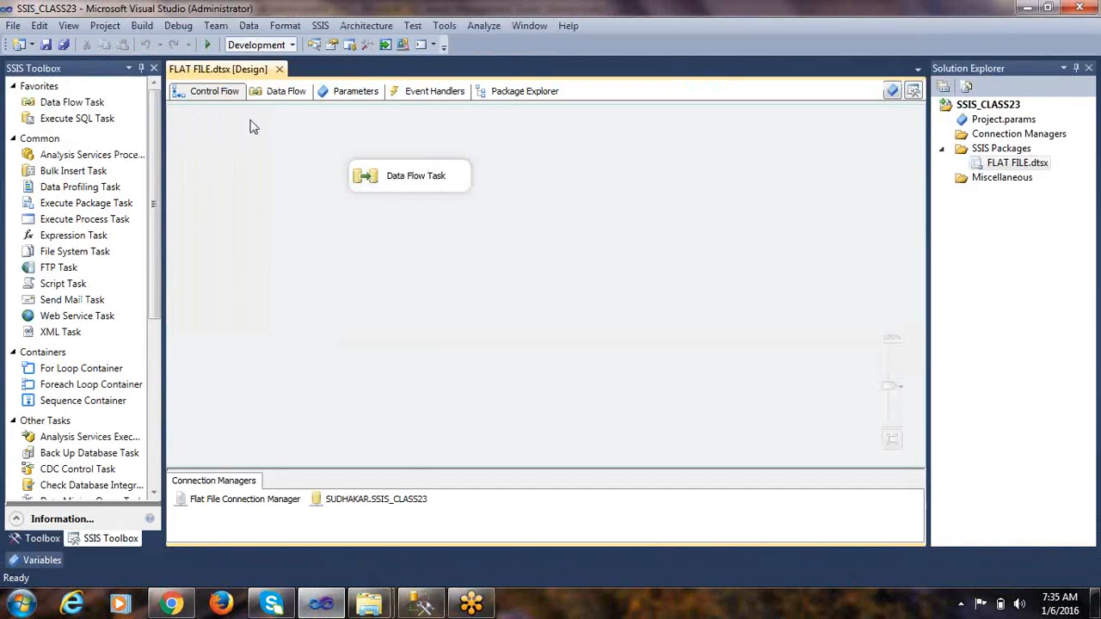
pyautogui.doubleClick(381, 183)
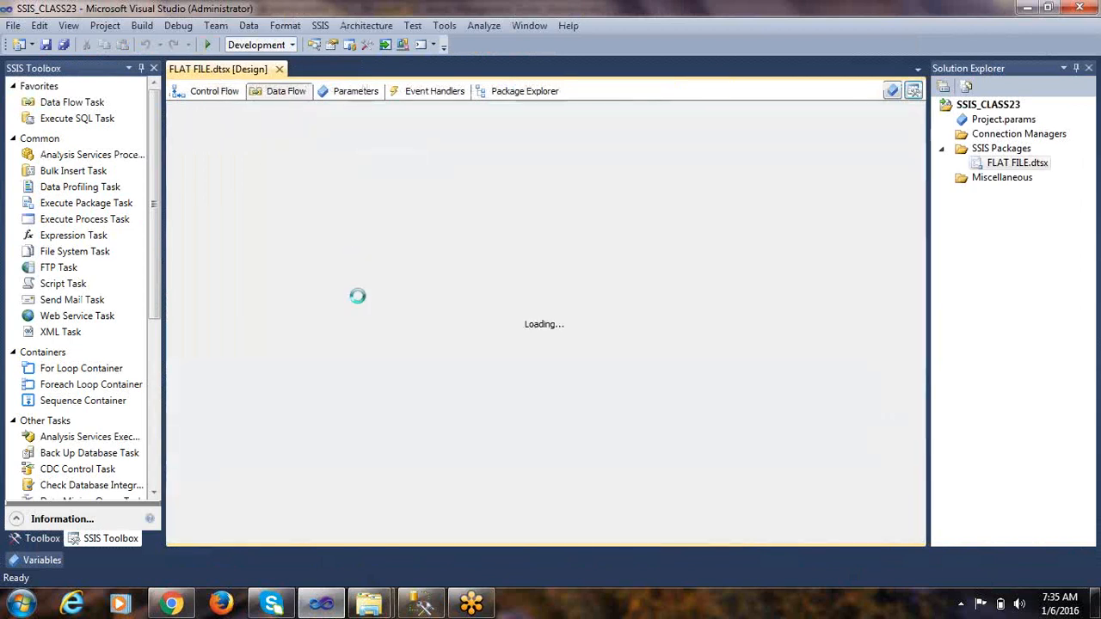
pyautogui.click(207, 45)
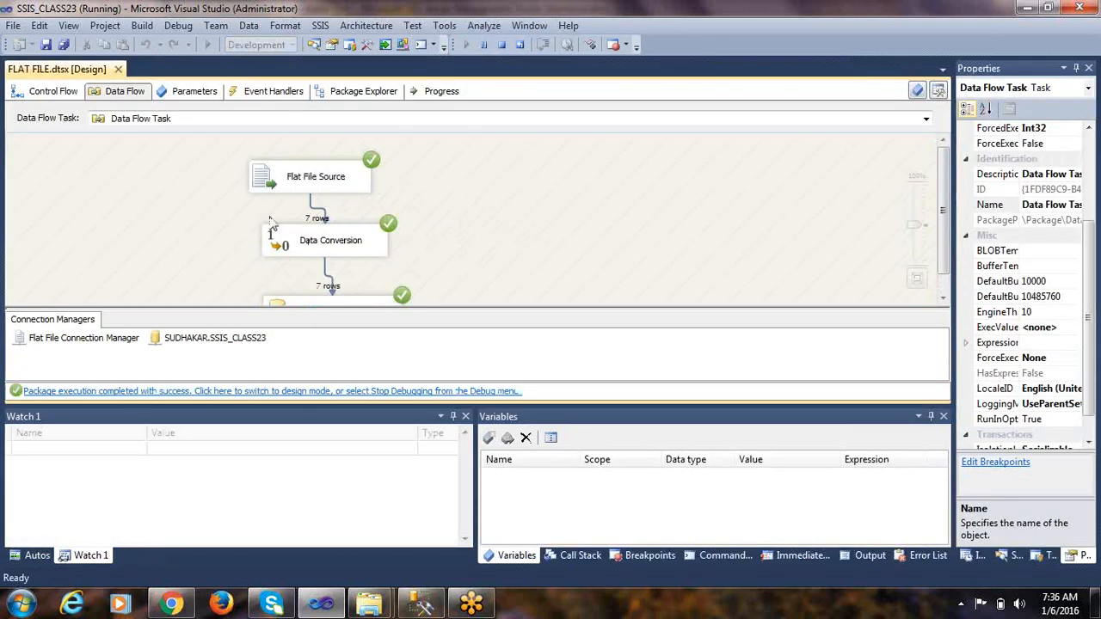
# Step: Check the executed data flow down to the OLE DB Destination, then return the package to design mode from the control flow
pyautogui.scroll(-1, 395, 249)
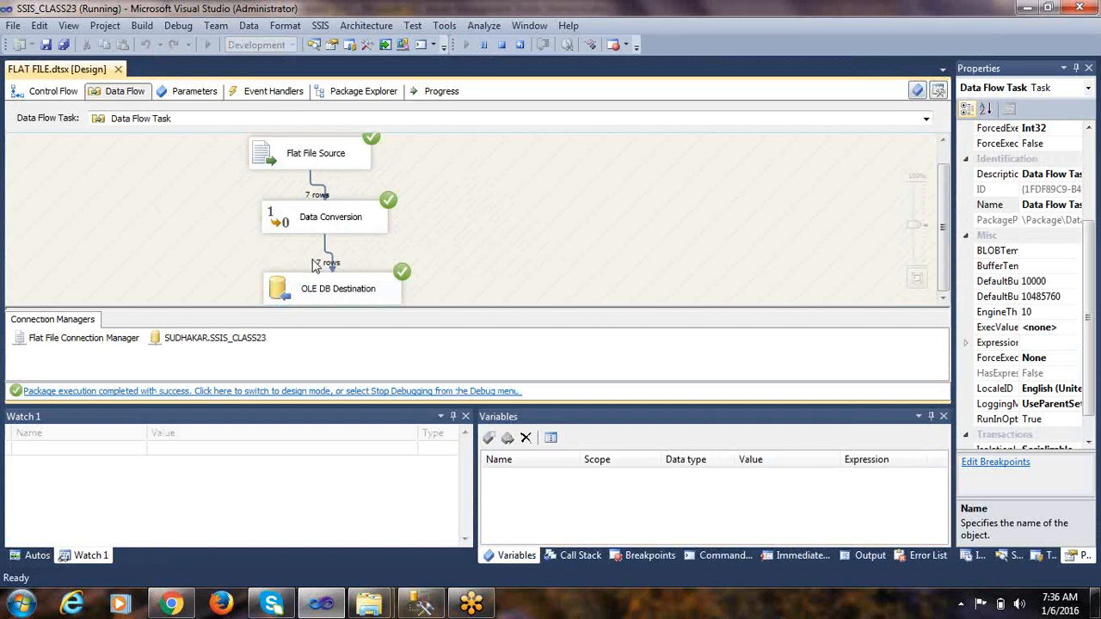
pyautogui.click(359, 294)
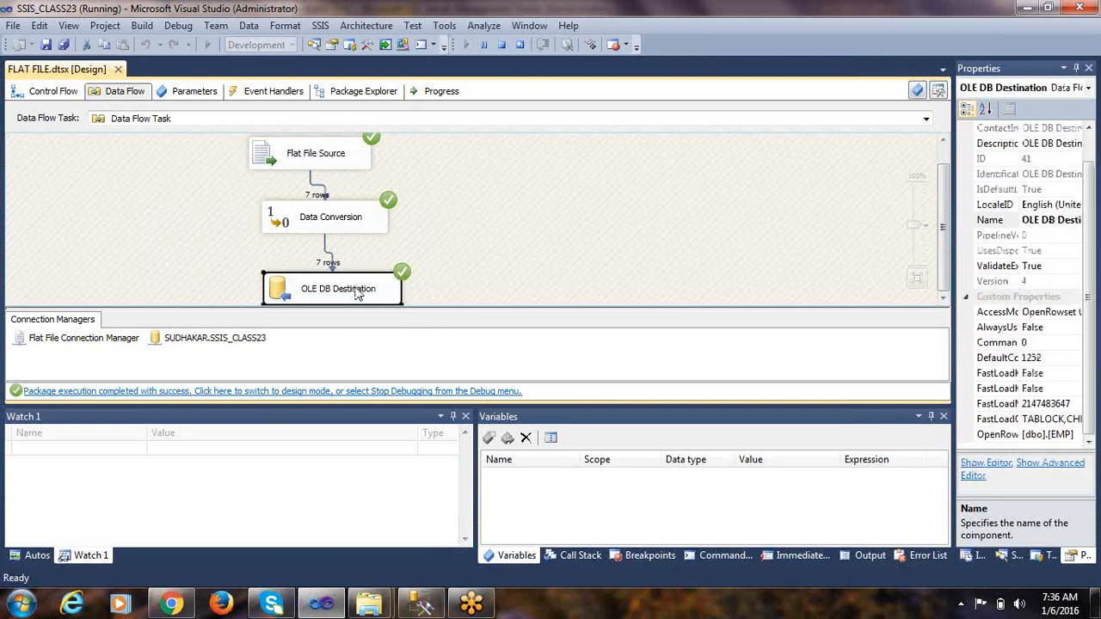
pyautogui.click(64, 93)
pyautogui.click(344, 394)
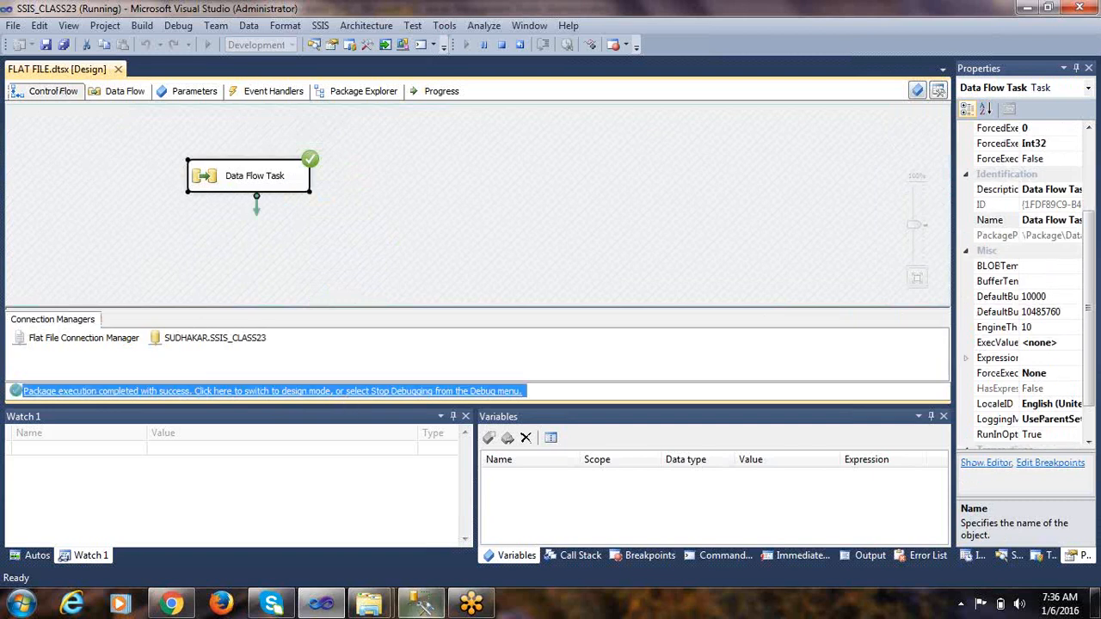
# Step: Switch to SQL Server Management Studio, rerun SELECT * FROM EMP and examine the returned rows for repeated employee numbers
pyautogui.click(421, 603)
pyautogui.click(226, 65)
pyautogui.click(301, 439)
pyautogui.scroll(-1, 303, 465)
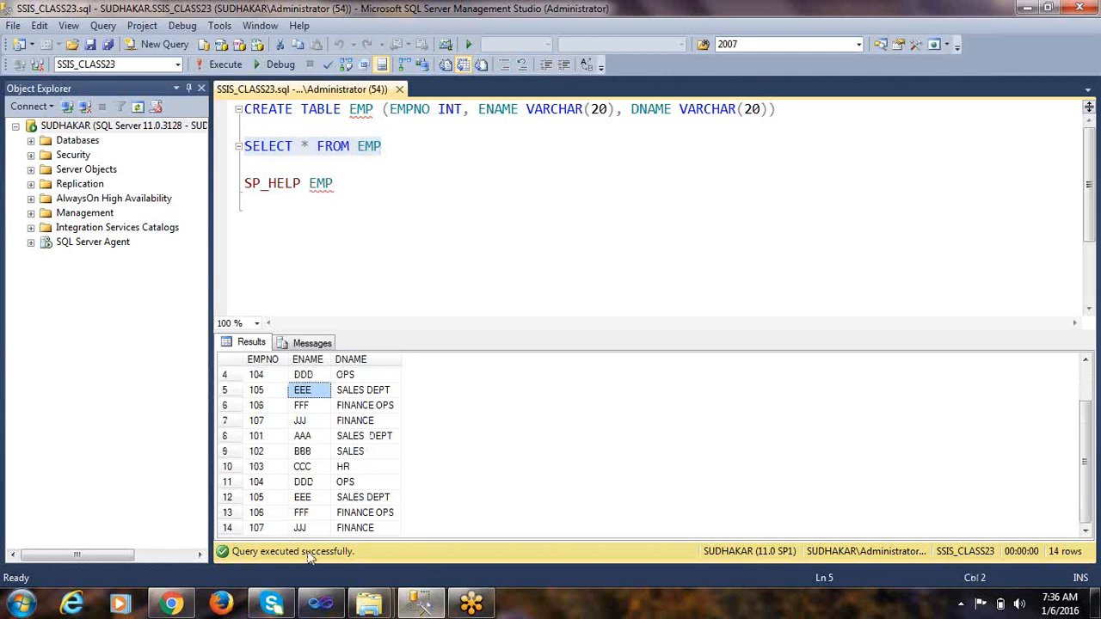
pyautogui.click(301, 528)
pyautogui.scroll(1, 289, 471)
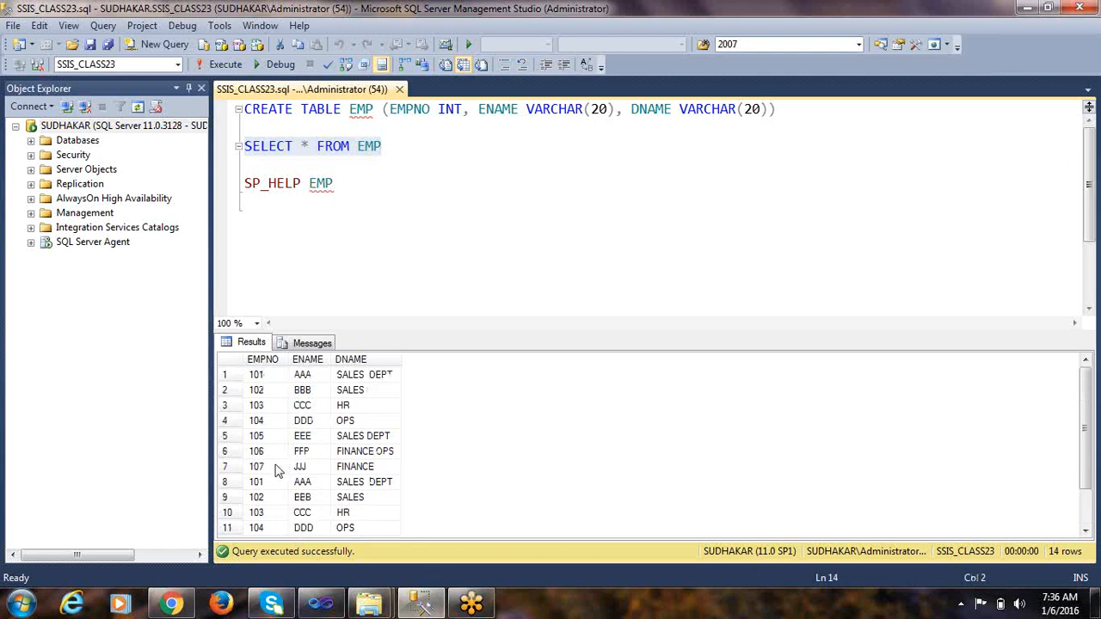
pyautogui.click(275, 471)
pyautogui.scroll(-1, 275, 473)
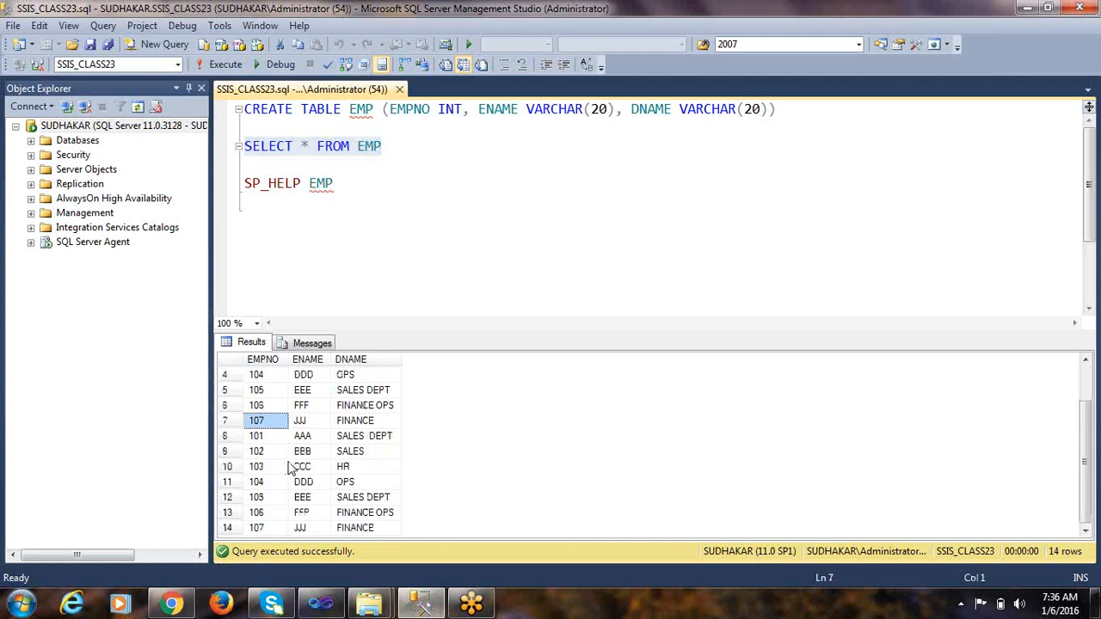
pyautogui.click(270, 532)
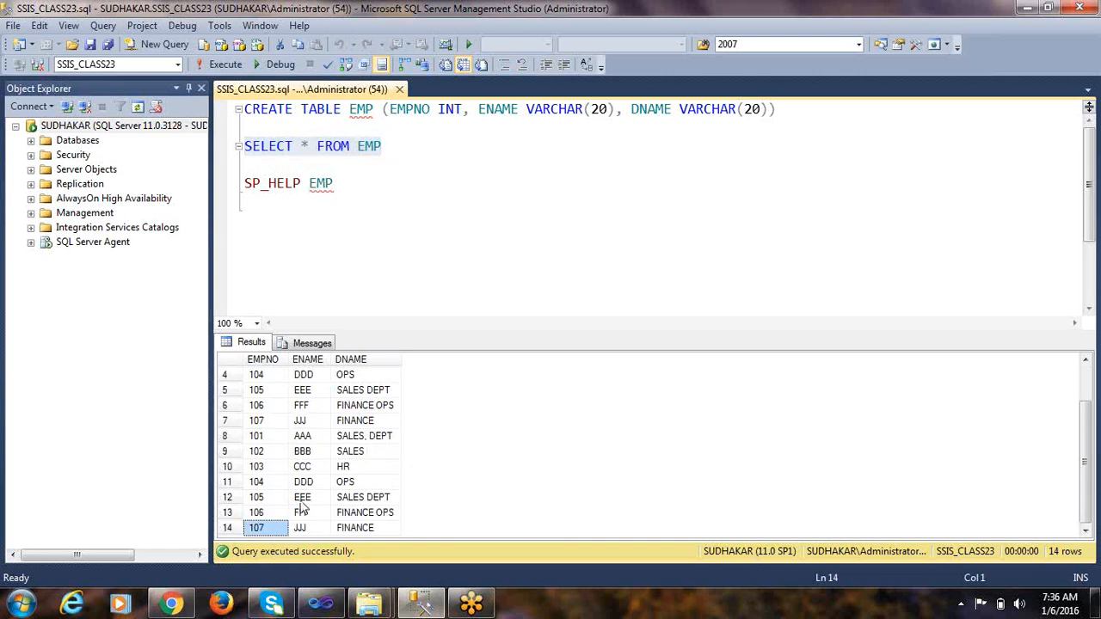
# Step: Add two blank lines below the SP_HELP EMP statement
pyautogui.click(344, 190)
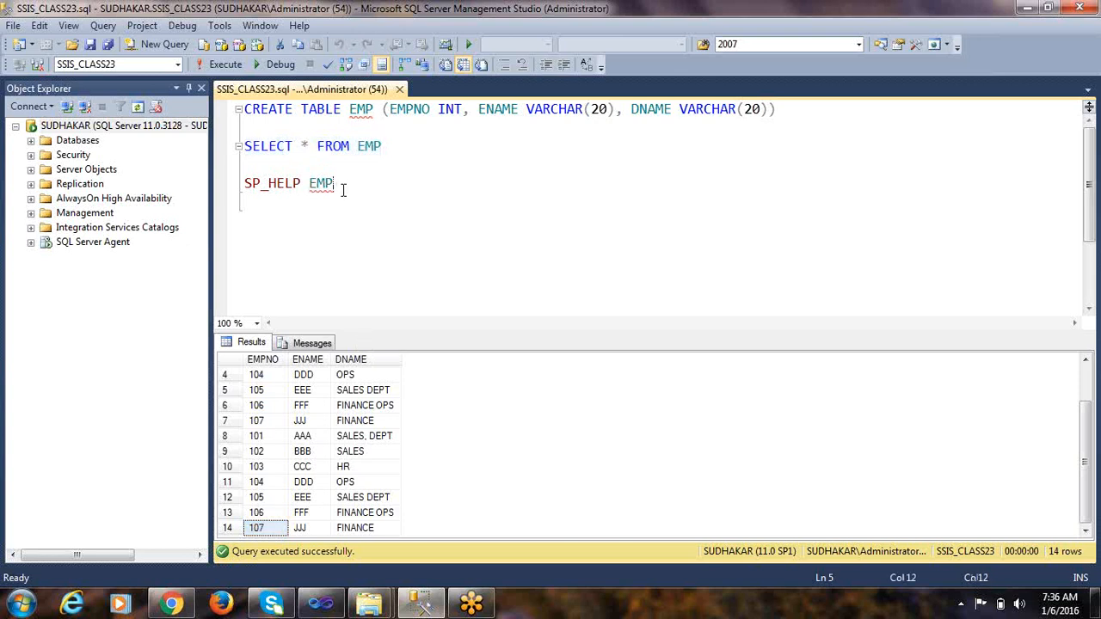
pyautogui.press('Return')
pyautogui.press('Return')
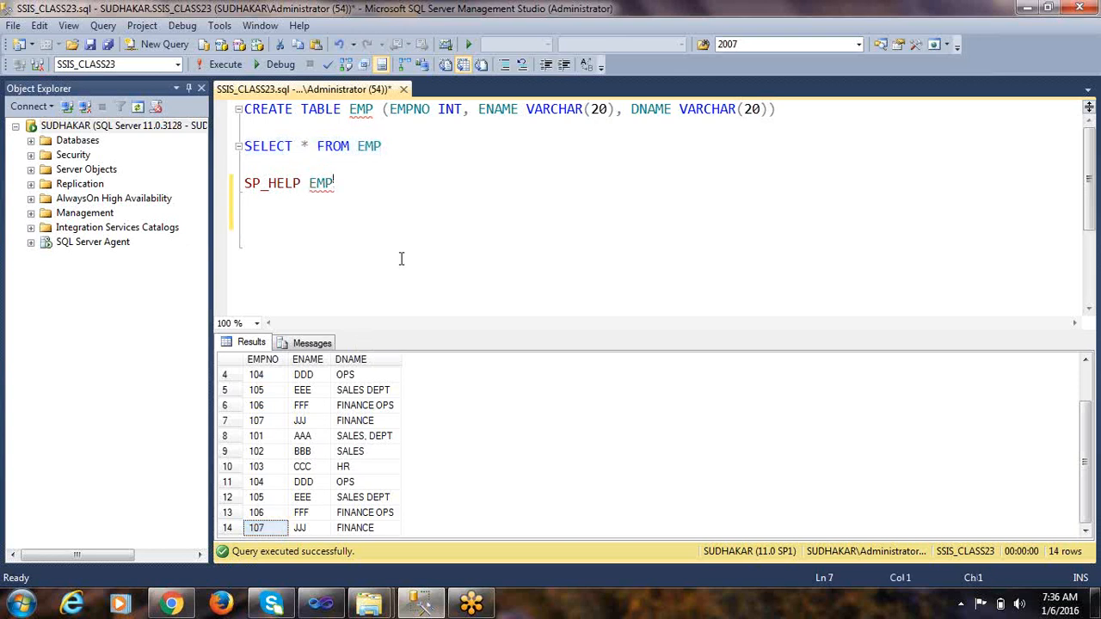
# Step: Open Notepad and write the heading "LOADING TYPES:" with the first item "1. APPENDING" below a blank line
pyautogui.press('super')
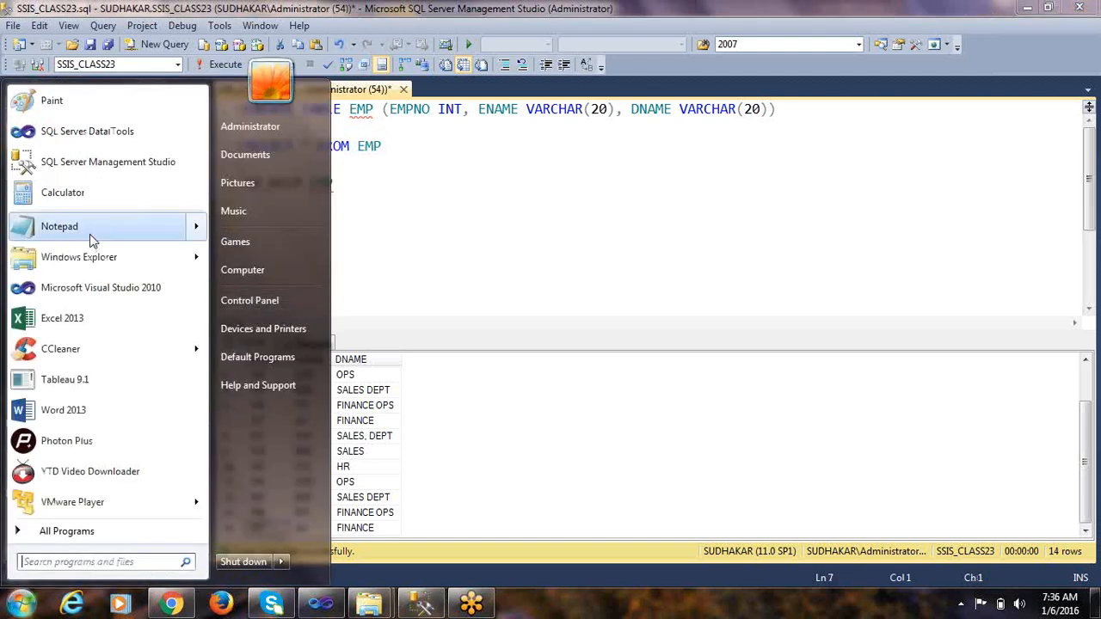
pyautogui.click(93, 234)
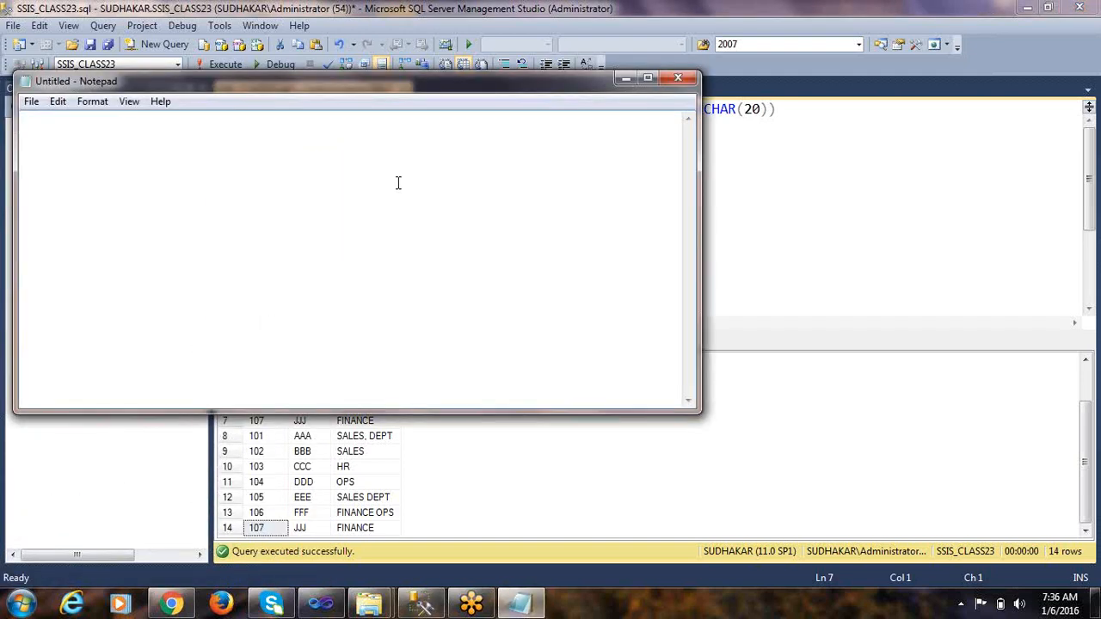
pyautogui.write('LOADING')
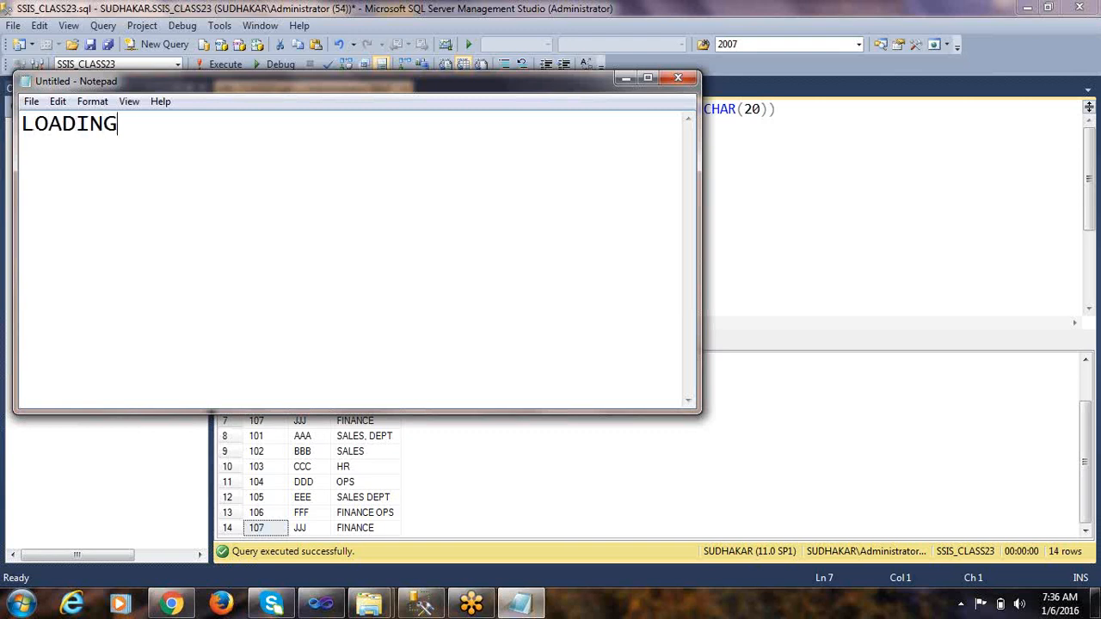
pyautogui.write(' TYPES')
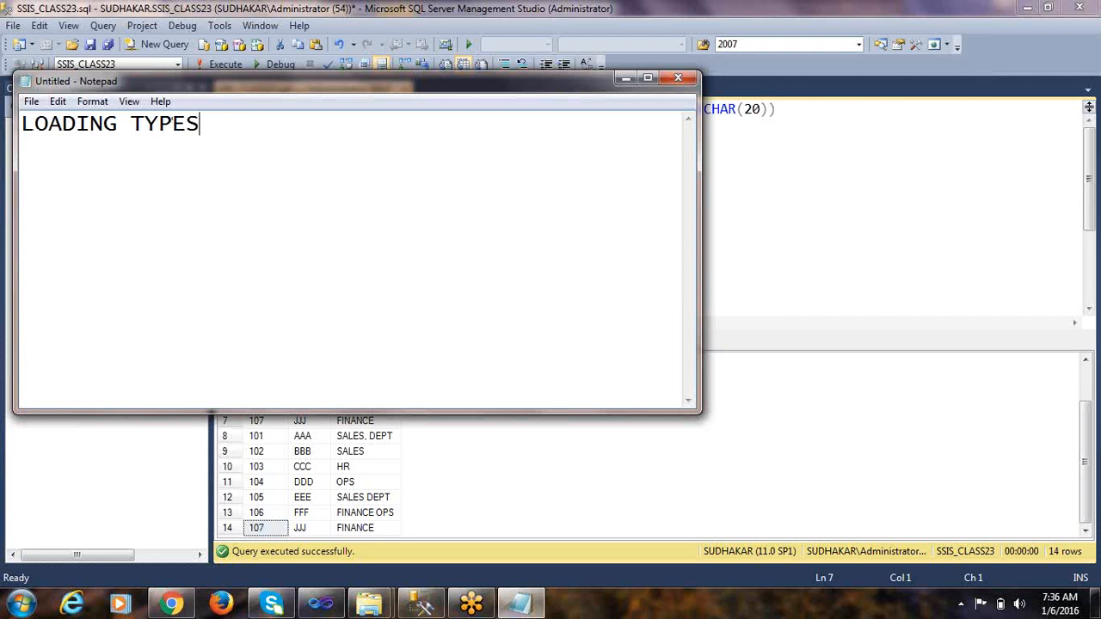
pyautogui.write(':')
pyautogui.press('Return')
pyautogui.press('Return')
pyautogui.write('1. APPENDING')
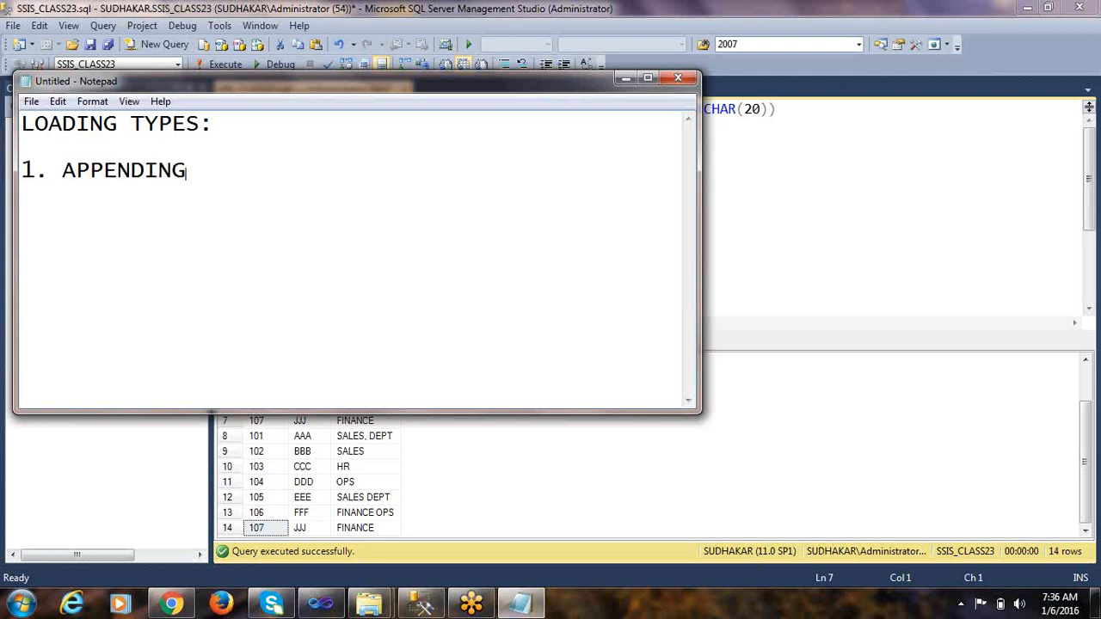
# Step: Switch back to the EMP query results and compare the first load's rows with the appended rows
pyautogui.hotkey('alt', 'Tab')
pyautogui.click(286, 393)
pyautogui.scroll(1, 288, 396)
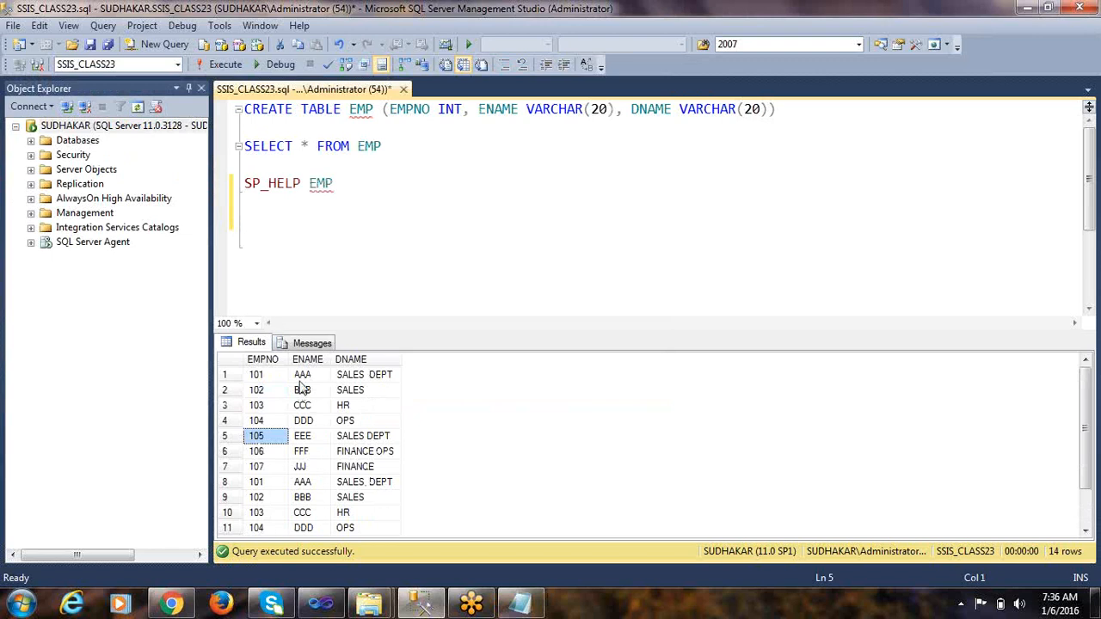
pyautogui.click(300, 381)
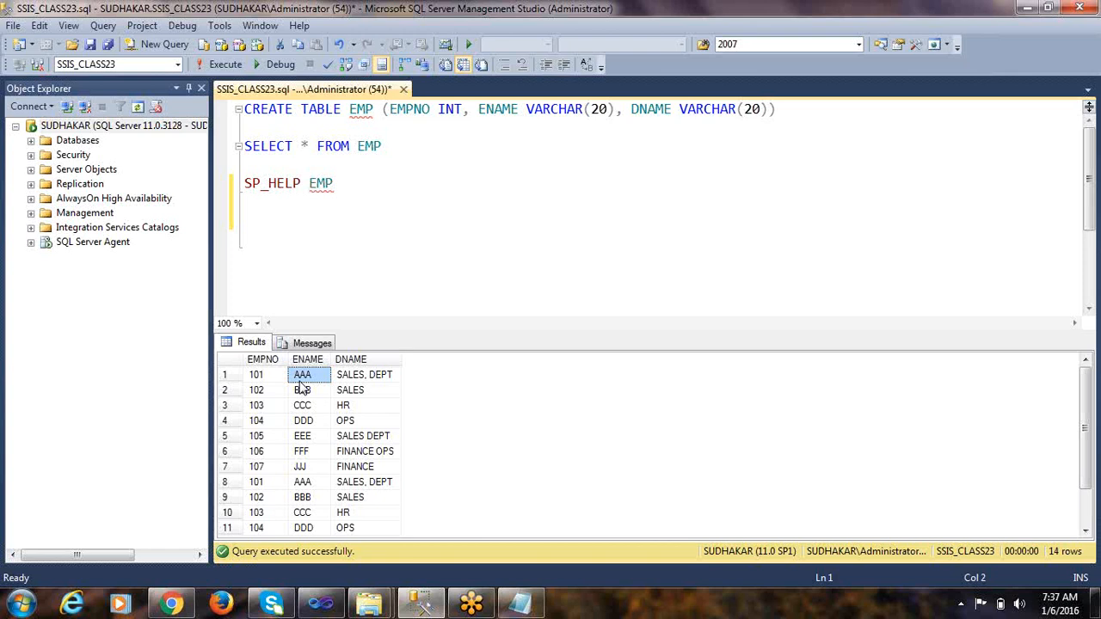
pyautogui.click(273, 436)
pyautogui.click(277, 482)
pyautogui.scroll(-1, 295, 502)
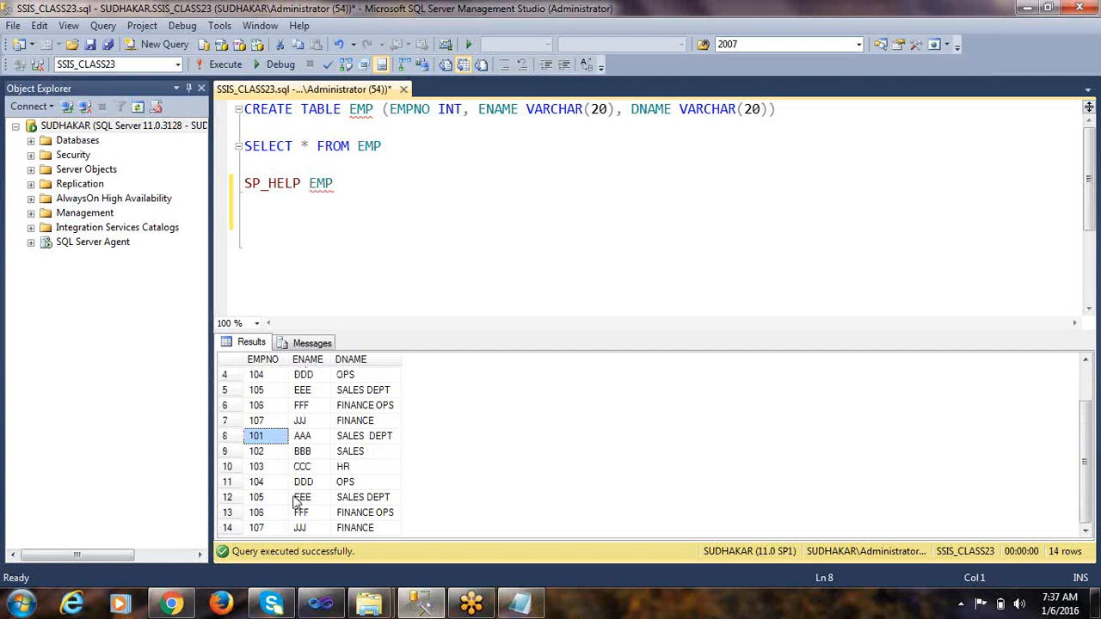
pyautogui.click(274, 497)
pyautogui.click(282, 528)
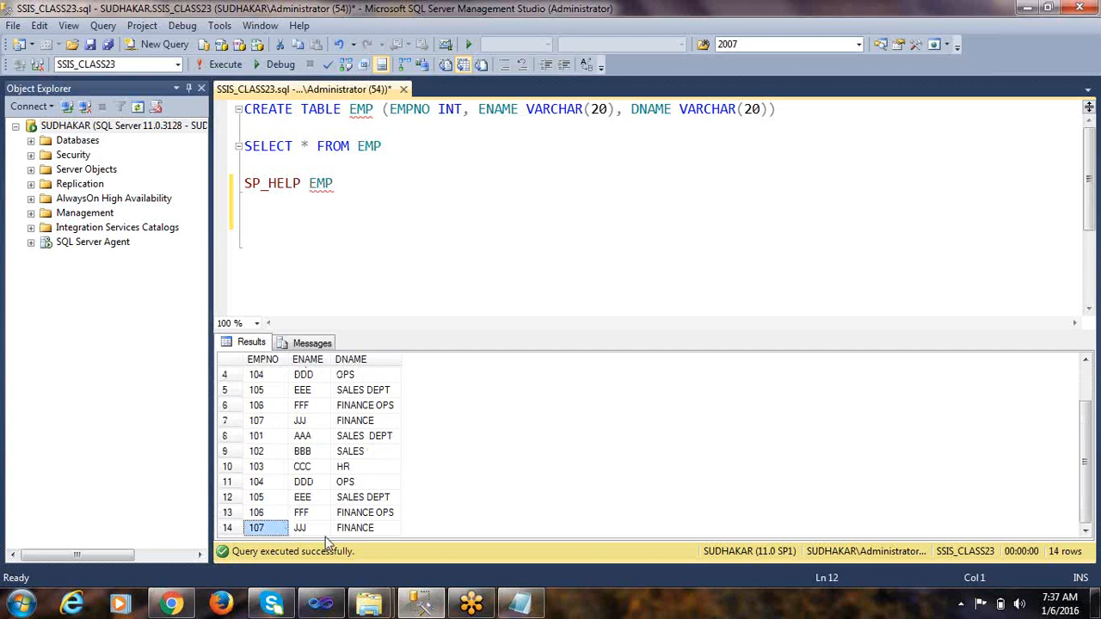
pyautogui.click(375, 533)
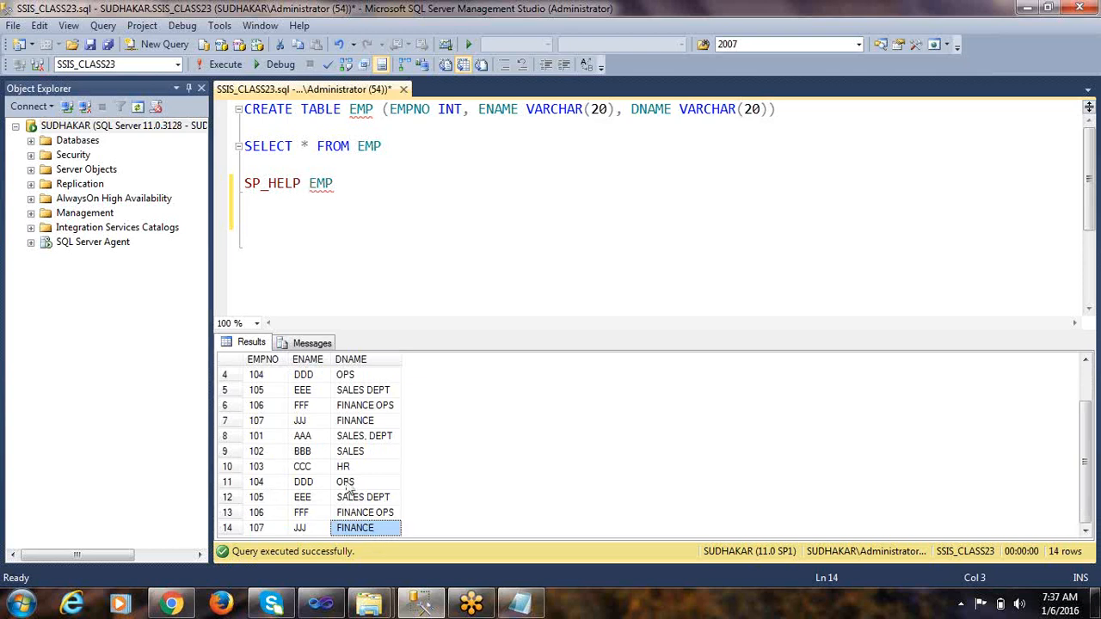
# Step: Return to the Notepad notes and add the second loading type "2. REFRESH" below a blank line
pyautogui.hotkey('alt', 'Tab')
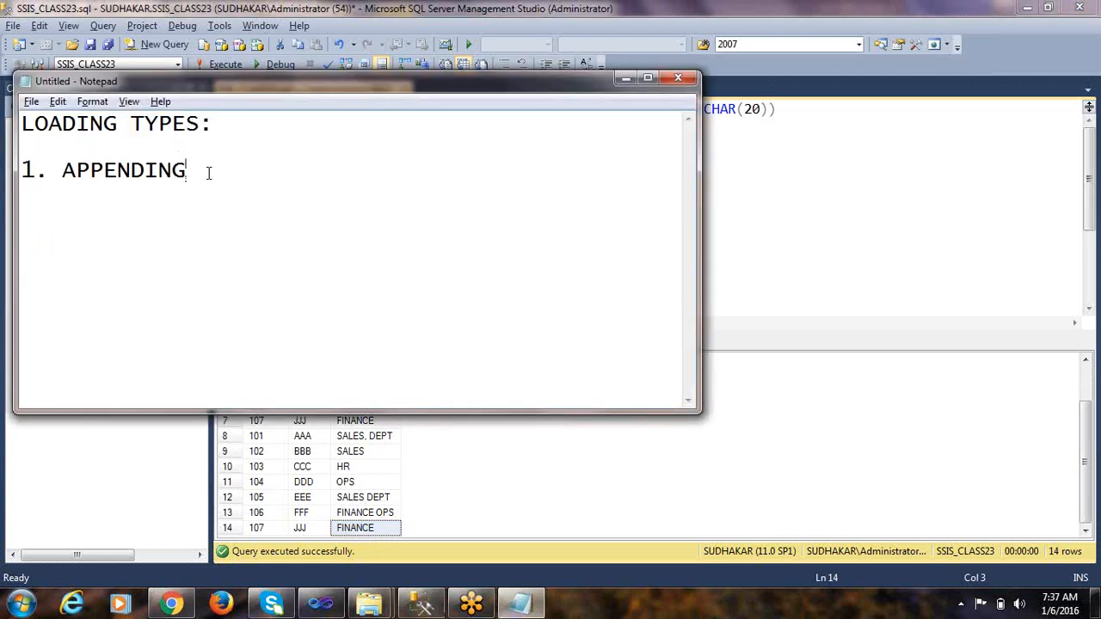
pyautogui.write('2. REFRESH')
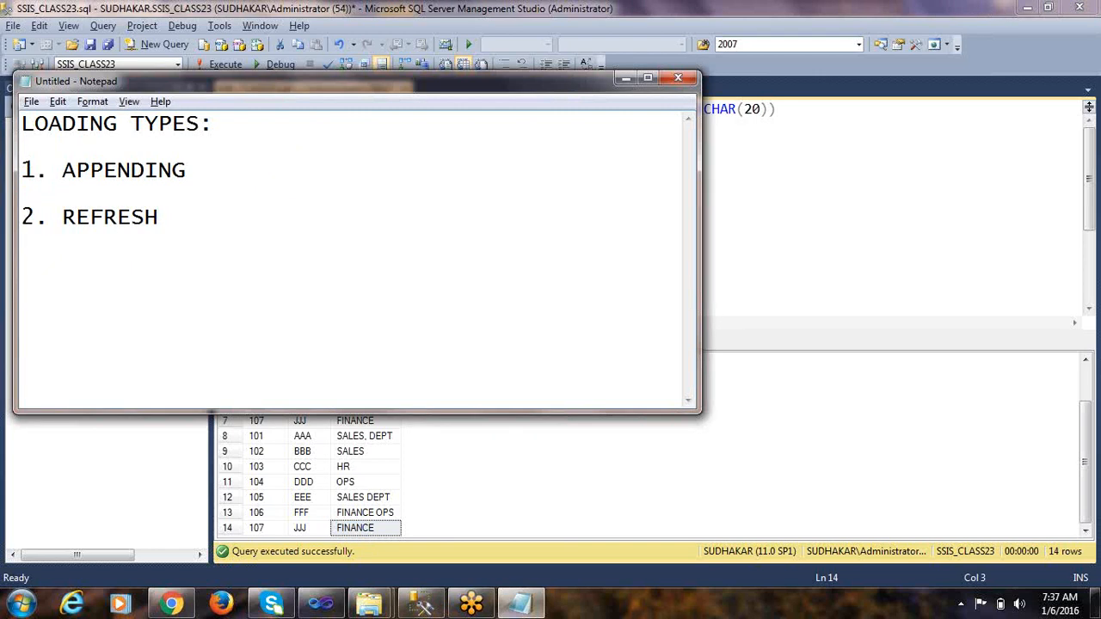
# Step: Switch to Management Studio and look over the first load's rows in the EMP query results
pyautogui.hotkey('alt', 'Tab')
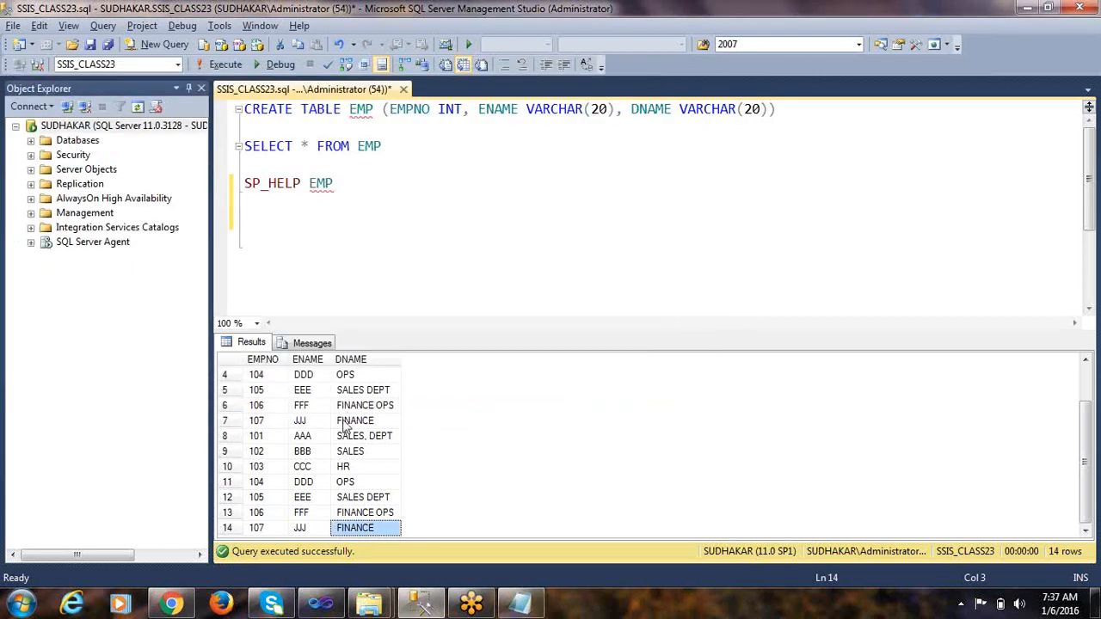
pyautogui.click(301, 405)
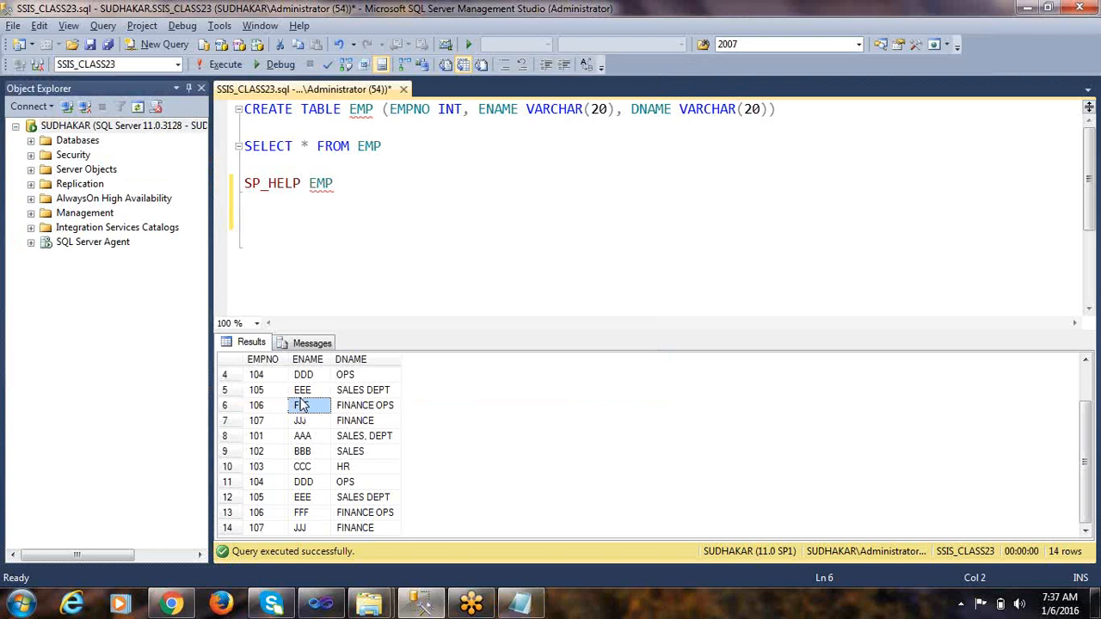
pyautogui.press('Up')
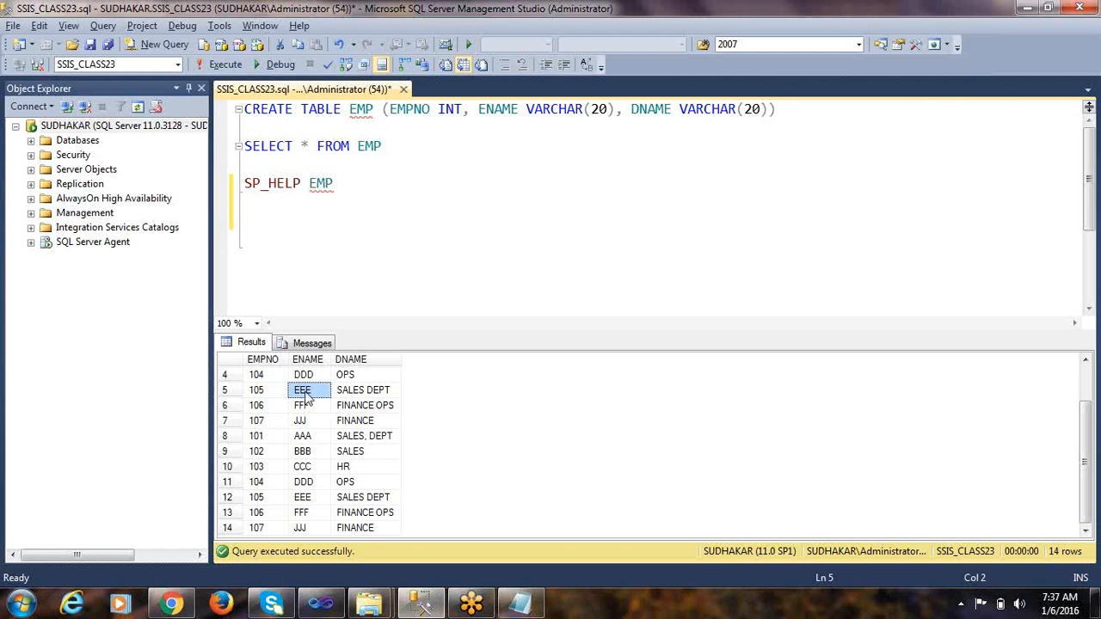
pyautogui.click(351, 184)
pyautogui.click(303, 379)
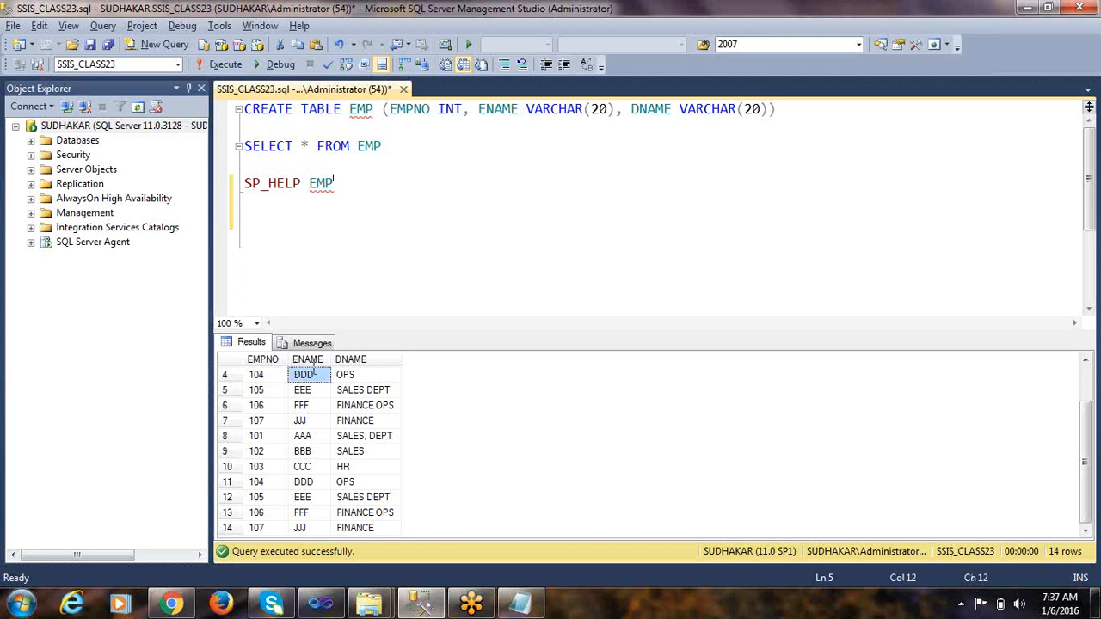
# Step: Add the statement TRUNCATE TABLE EMP below SP_HELP EMP, separated by a blank line
pyautogui.click(342, 184)
pyautogui.press('Return')
pyautogui.press('Return')
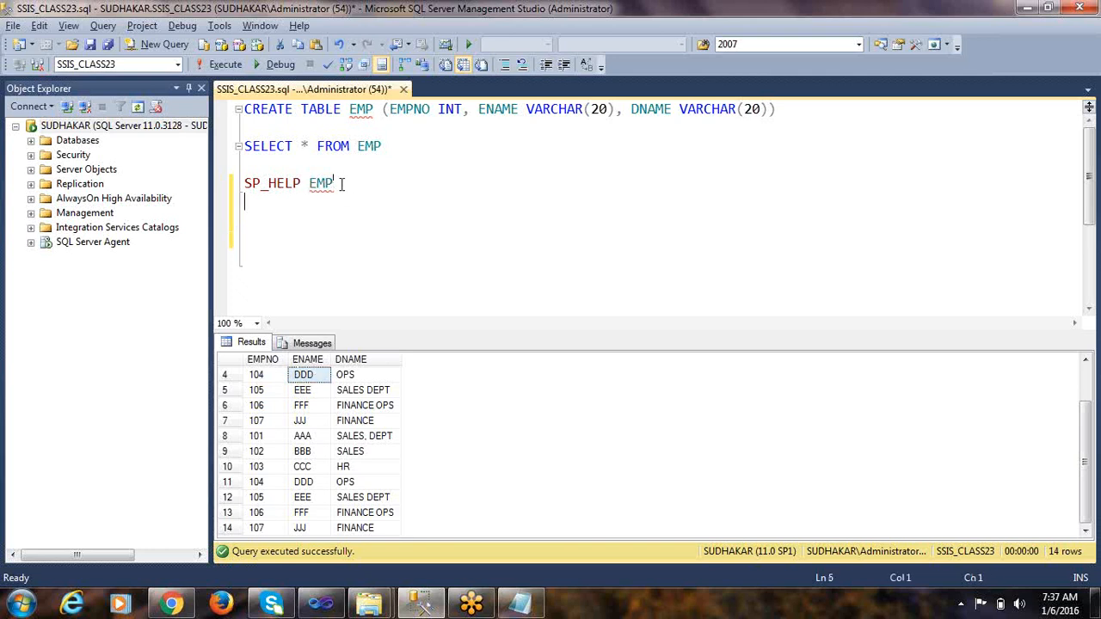
pyautogui.write('TRUNCATE TA')
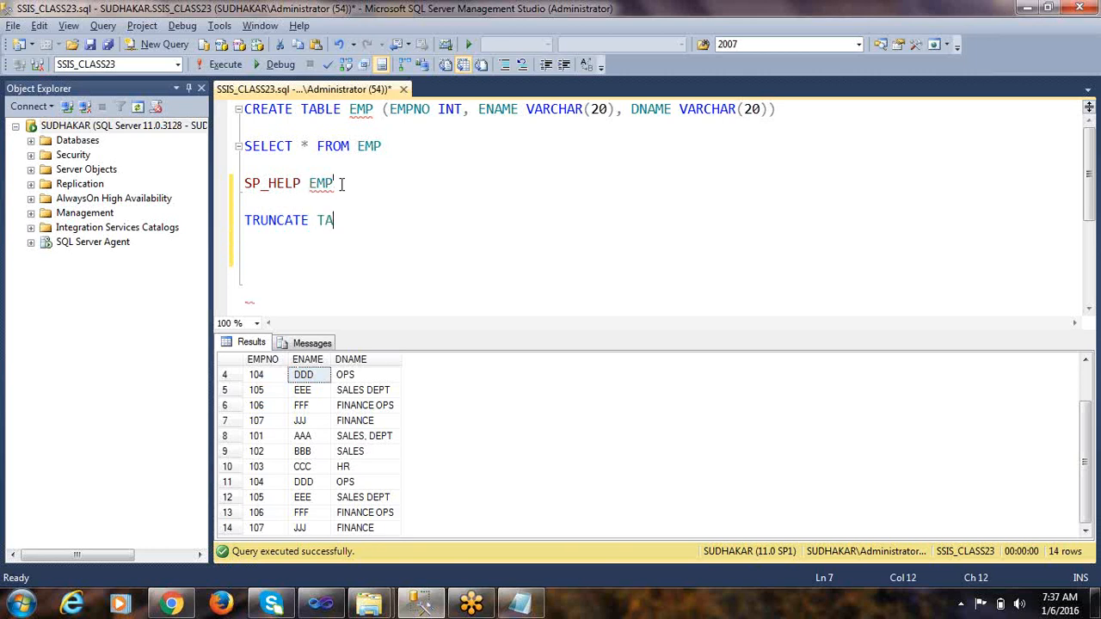
pyautogui.write('BLE EMP')
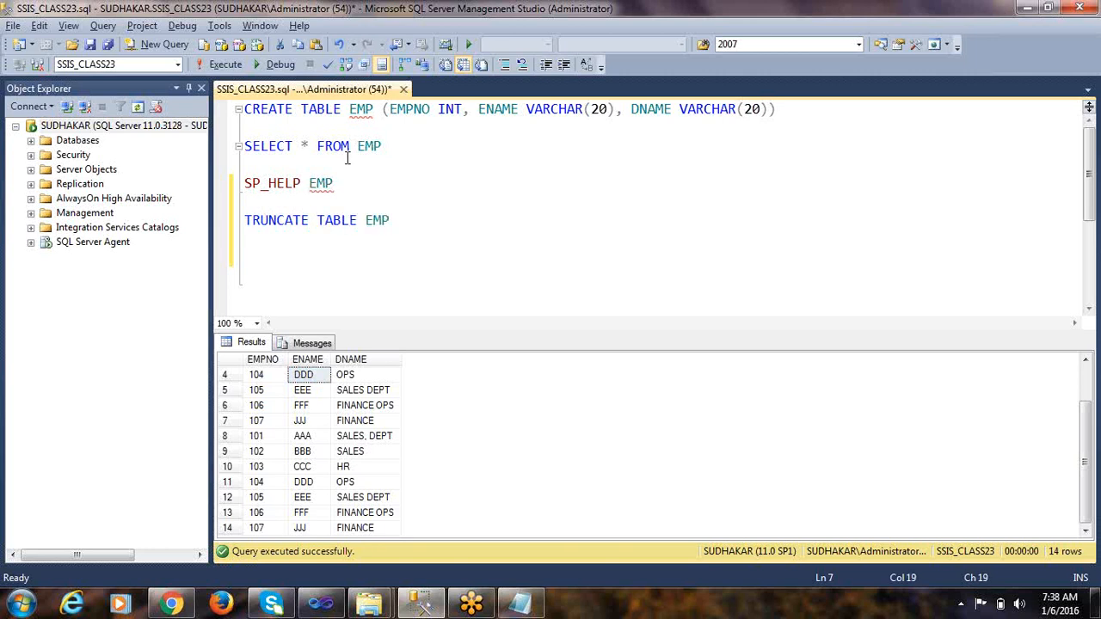
# Step: Execute only the TRUNCATE TABLE EMP statement and check the table with SELECT * FROM EMP
pyautogui.moveTo(391, 220); pyautogui.dragTo(50, 225)
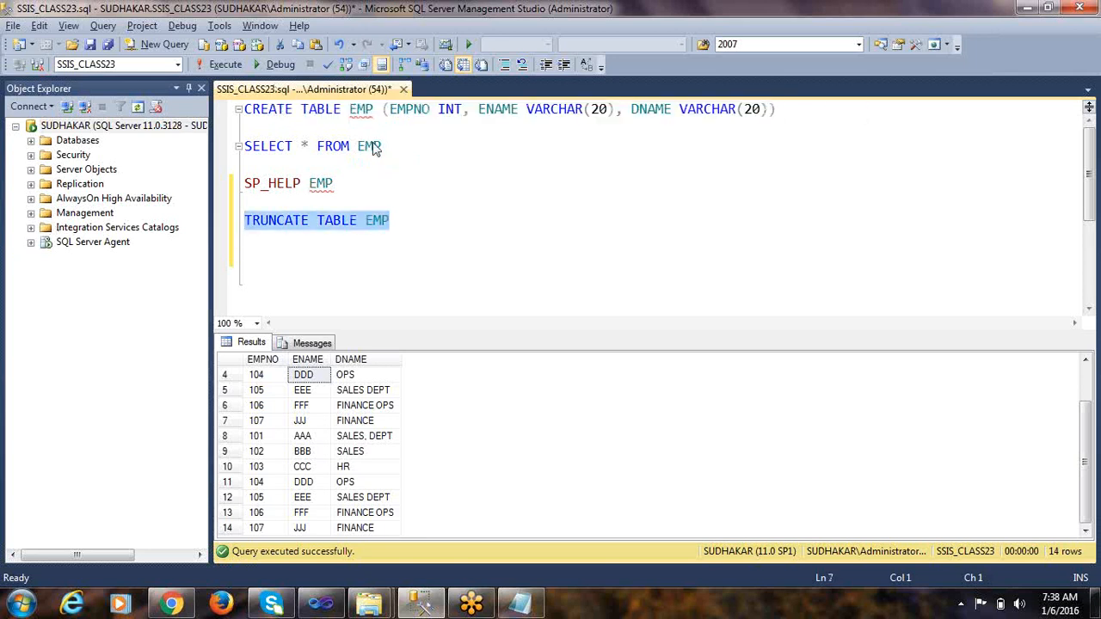
pyautogui.click(209, 67)
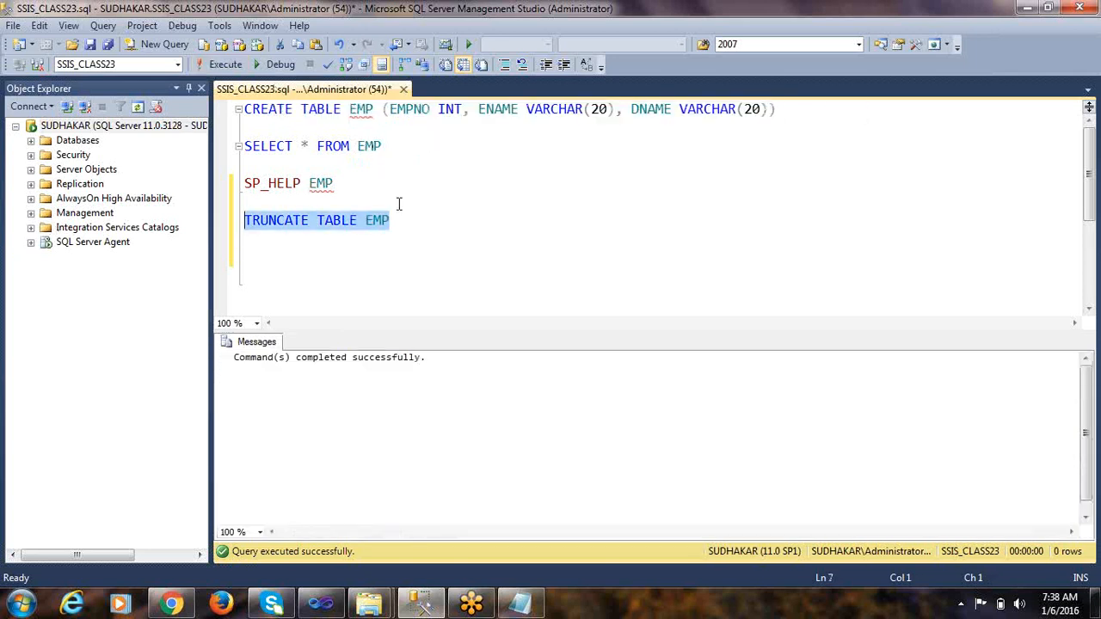
pyautogui.moveTo(388, 147); pyautogui.dragTo(178, 147)
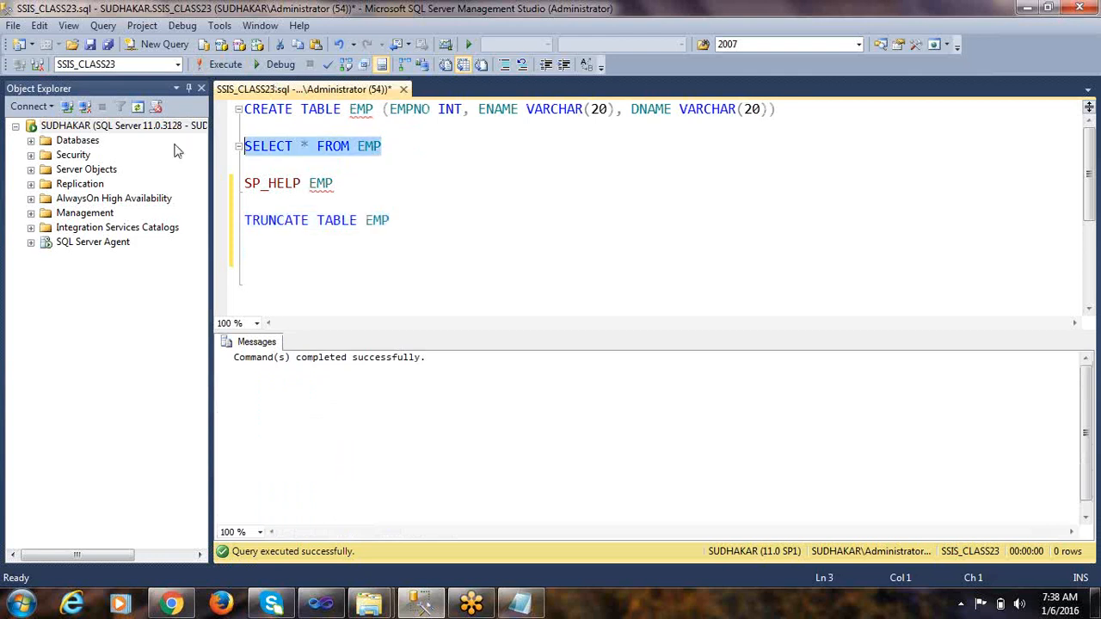
pyautogui.click(221, 66)
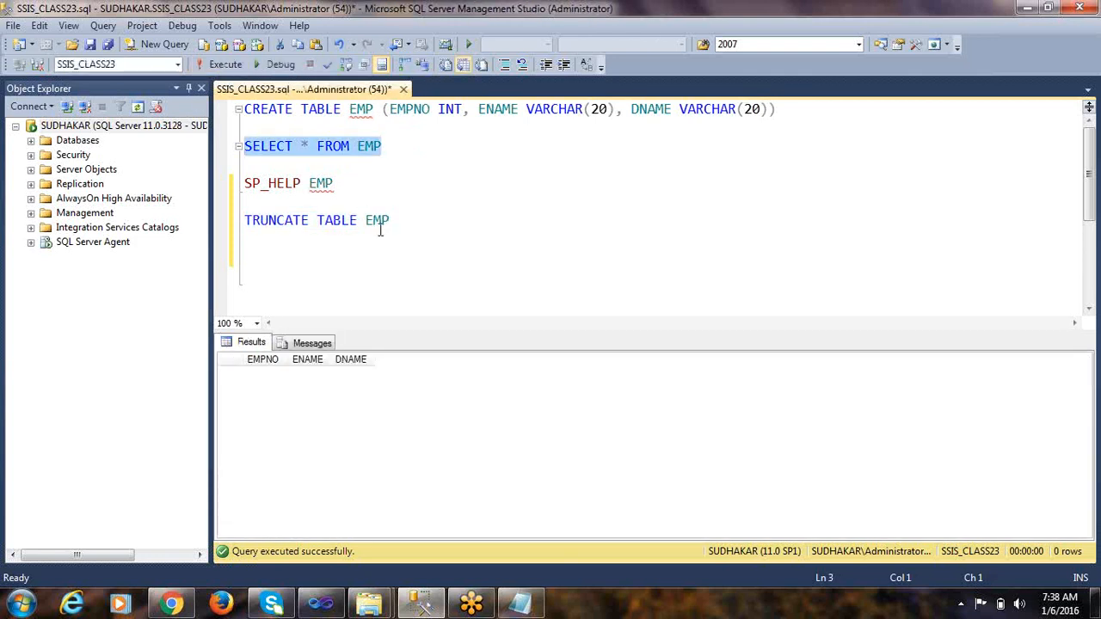
pyautogui.click(215, 64)
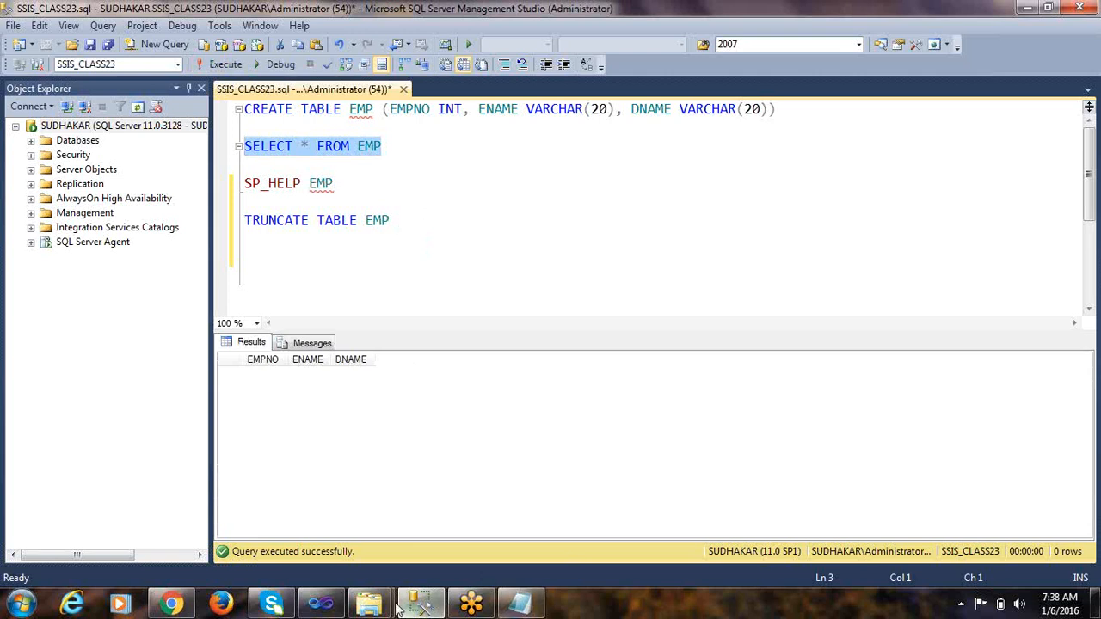
# Step: Switch to Visual Studio, run the FLAT FILE package and open its Data Flow Task to view the execution
pyautogui.click(320, 604)
pyautogui.click(207, 43)
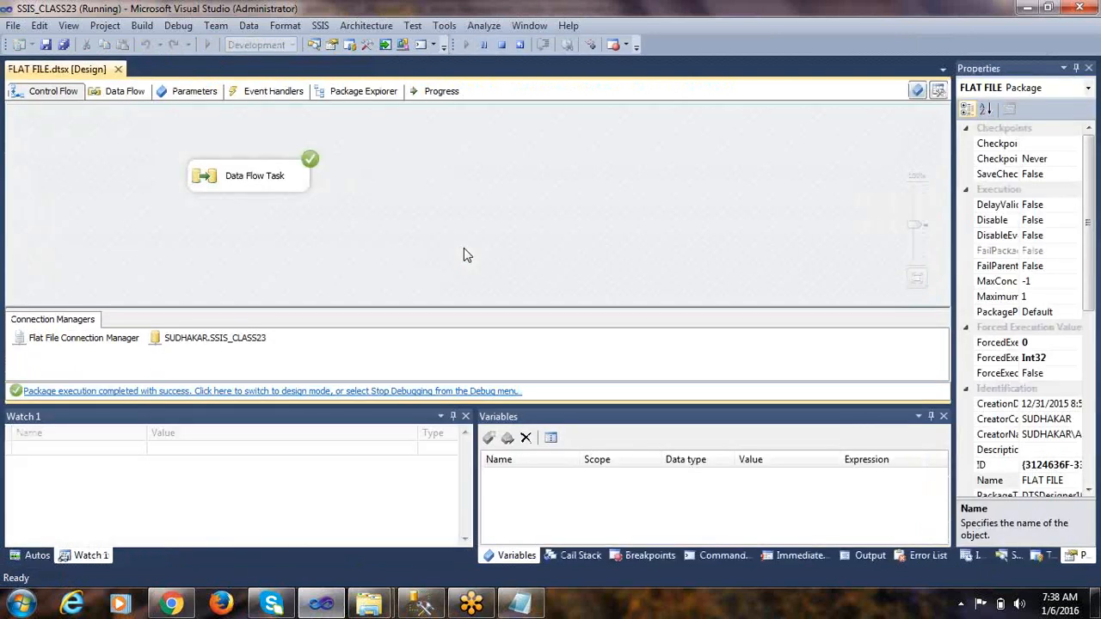
pyautogui.doubleClick(251, 179)
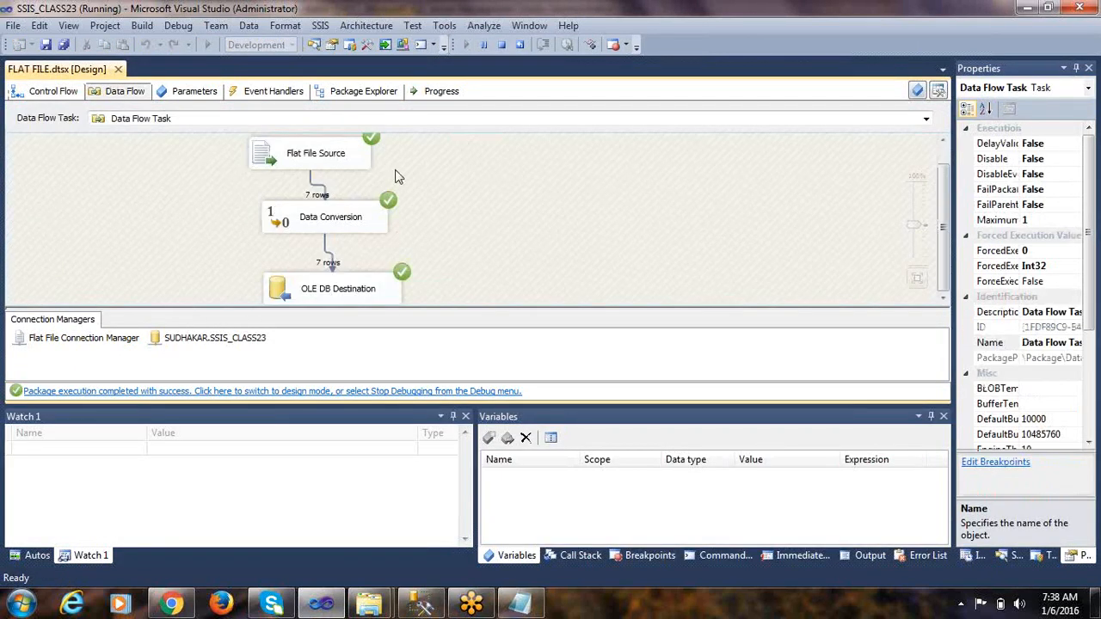
# Step: Return to Management Studio, rerun SELECT * FROM EMP and examine the loaded rows
pyautogui.hotkey('alt', 'Tab')
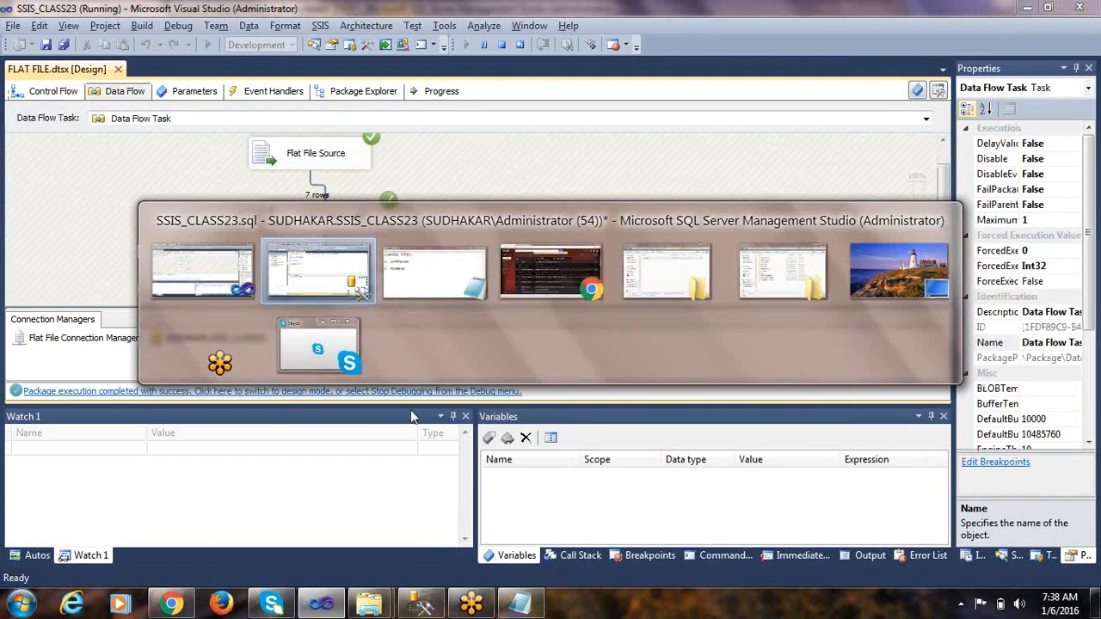
pyautogui.click(222, 66)
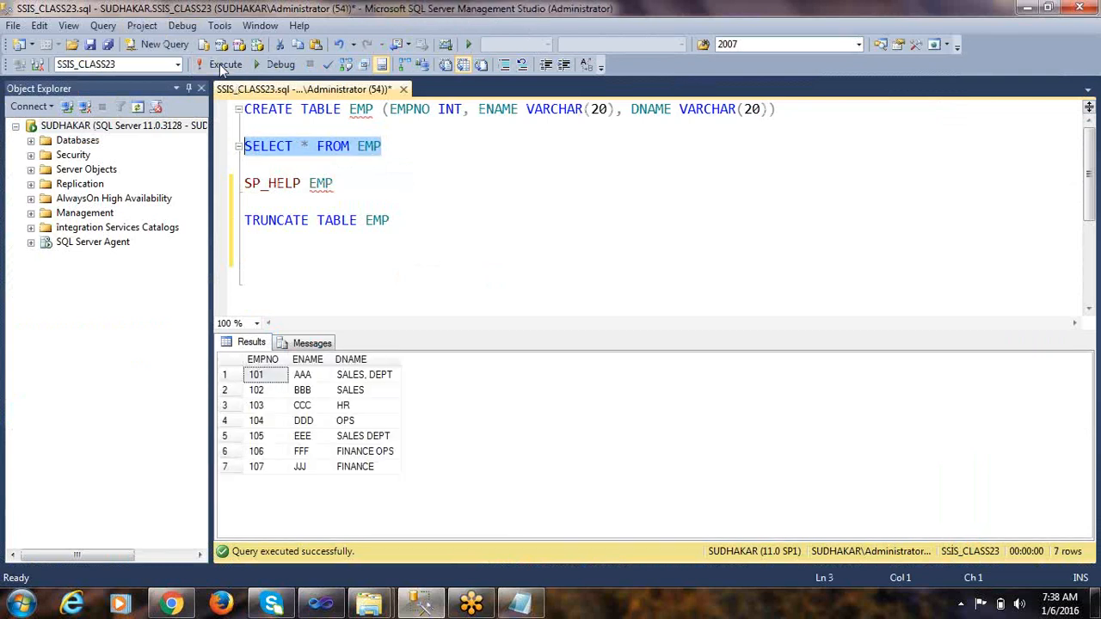
pyautogui.click(272, 436)
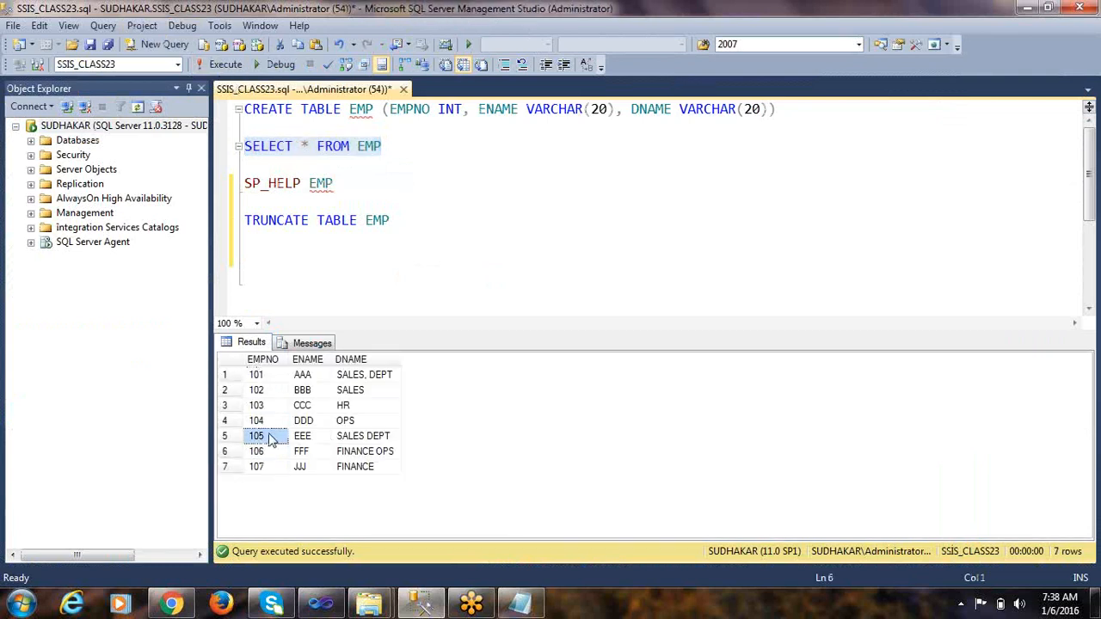
pyautogui.click(268, 379)
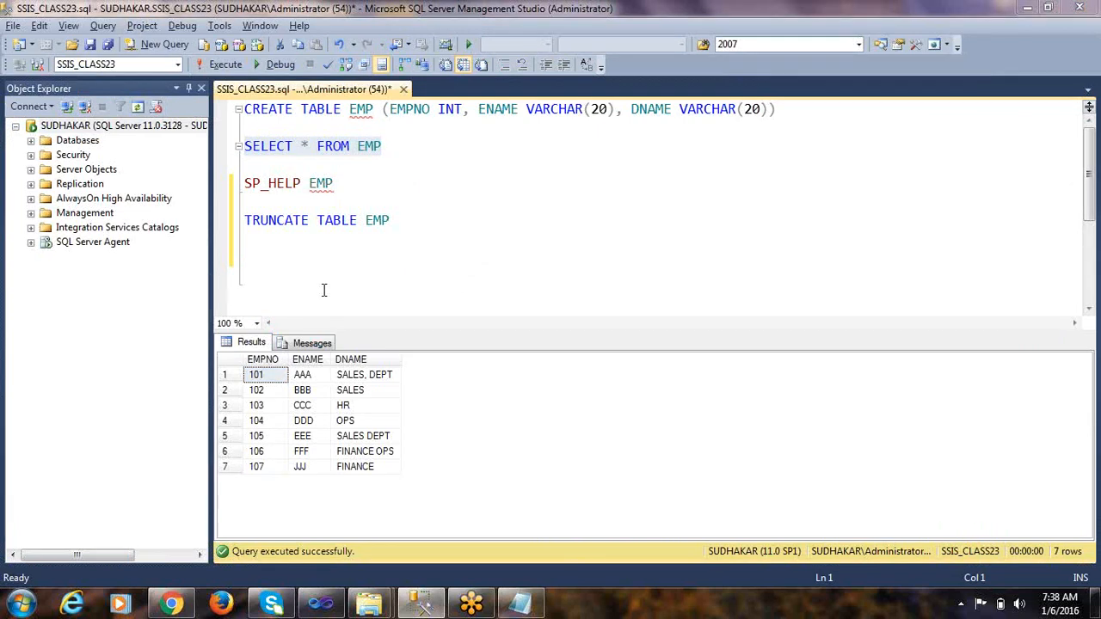
pyautogui.hotkey('alt', 'Tab')
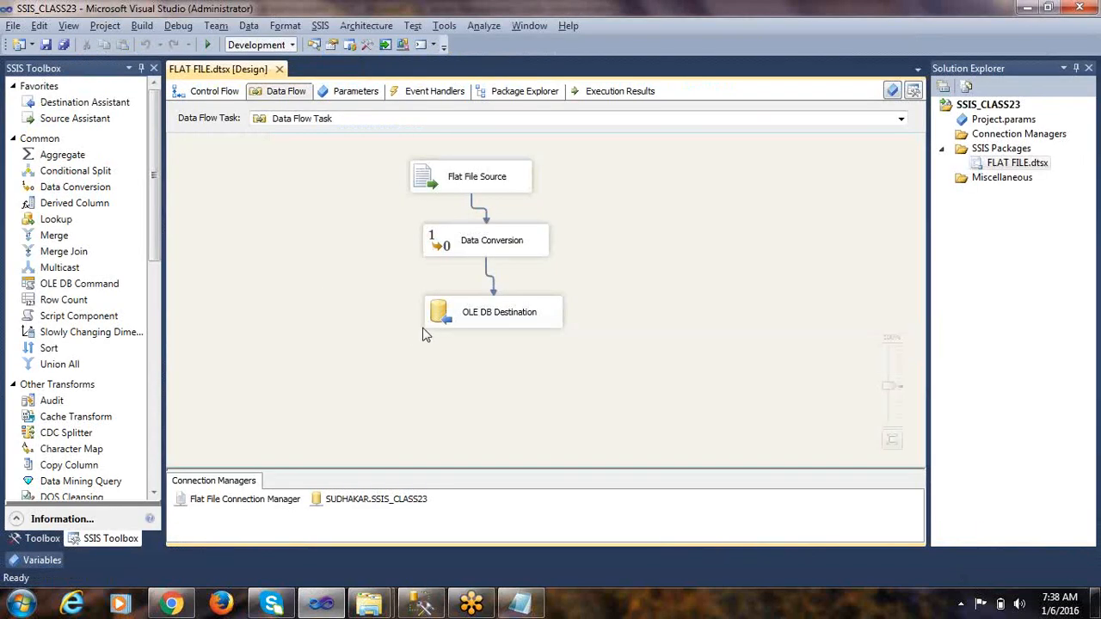
pyautogui.hotkey('alt', 'Tab')
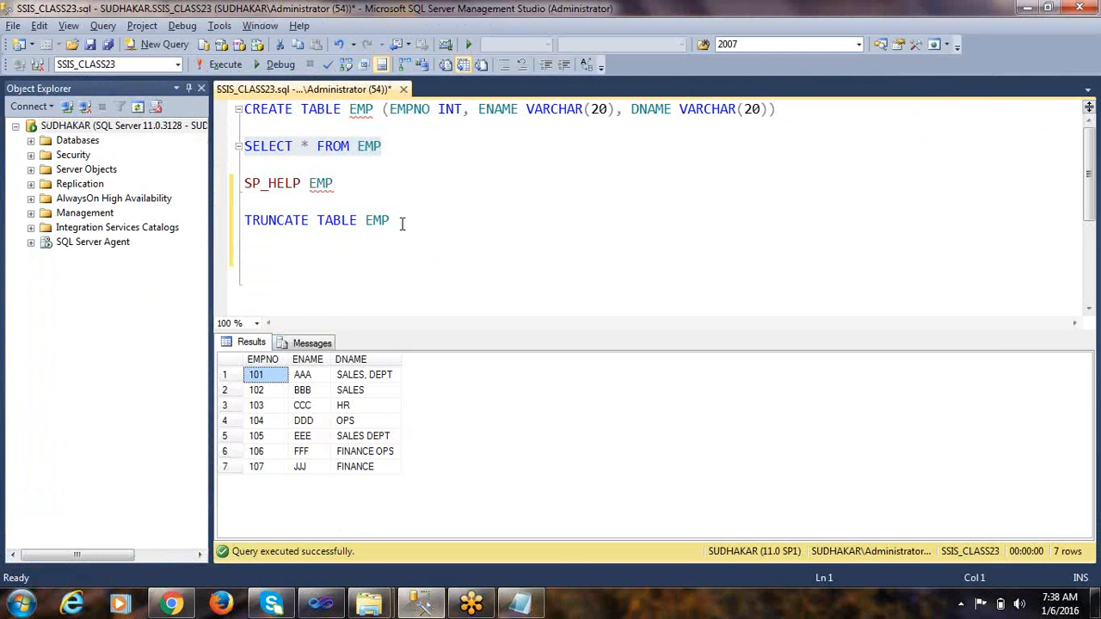
pyautogui.hotkey('alt', 'Tab')
pyautogui.hotkey('alt', 'Tab')
# Step: Empty the EMP table again with the truncate statement and rerun SELECT * FROM EMP to check it
pyautogui.moveTo(398, 222); pyautogui.dragTo(244, 220)
pyautogui.click(220, 64)
pyautogui.click(389, 148)
pyautogui.moveTo(389, 147); pyautogui.dragTo(187, 150)
pyautogui.click(219, 64)
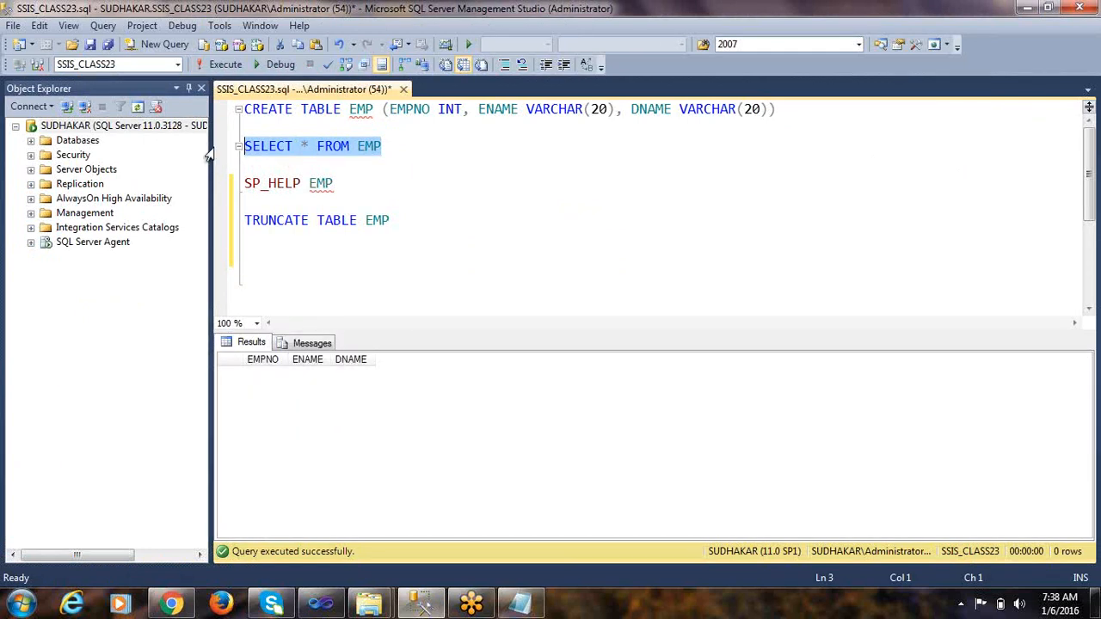
# Step: Switch to Visual Studio, run the FLAT FILE package once more and return it to design mode
pyautogui.hotkey('alt', 'Tab')
pyautogui.click(207, 44)
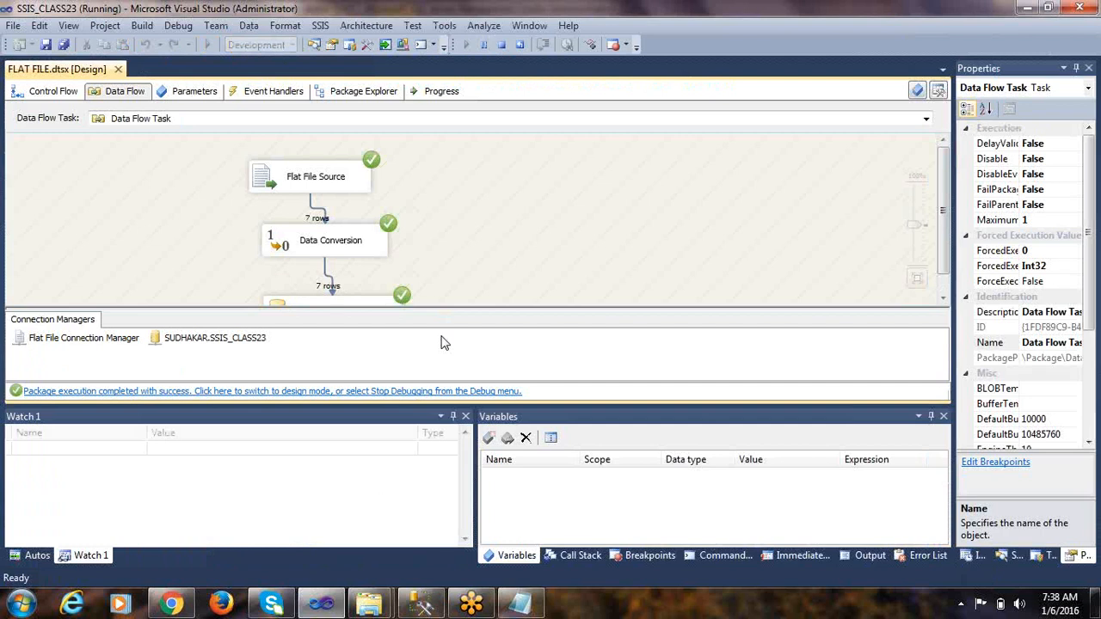
pyautogui.scroll(-1, 507, 232)
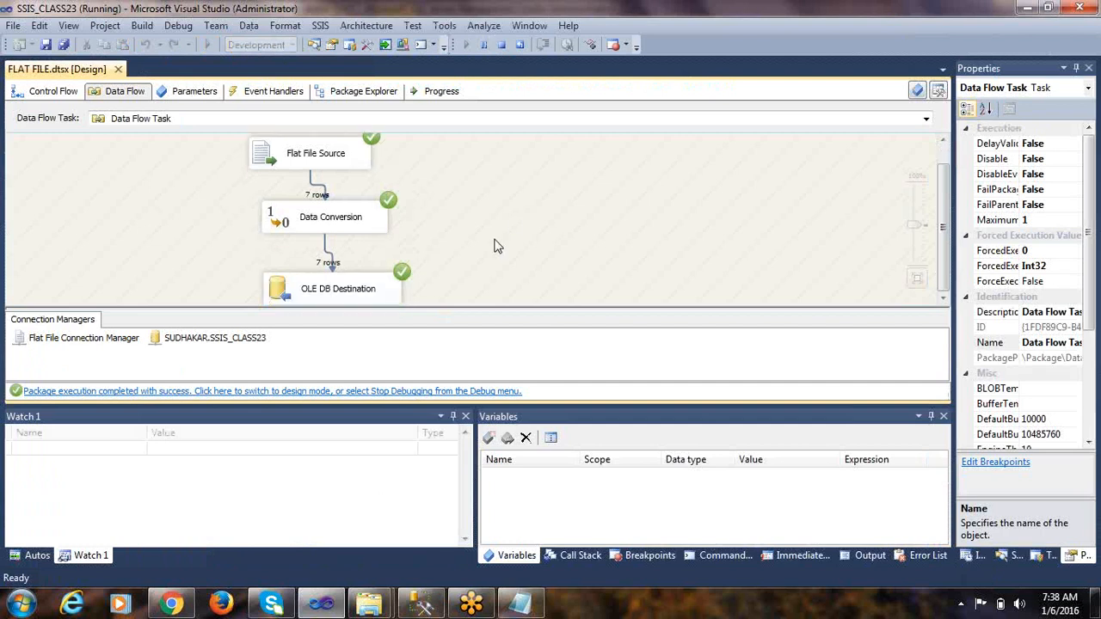
pyautogui.click(398, 391)
# Step: Query the EMP table again in Management Studio and highlight the truncate statement below the SP_HELP line
pyautogui.hotkey('alt', 'Tab')
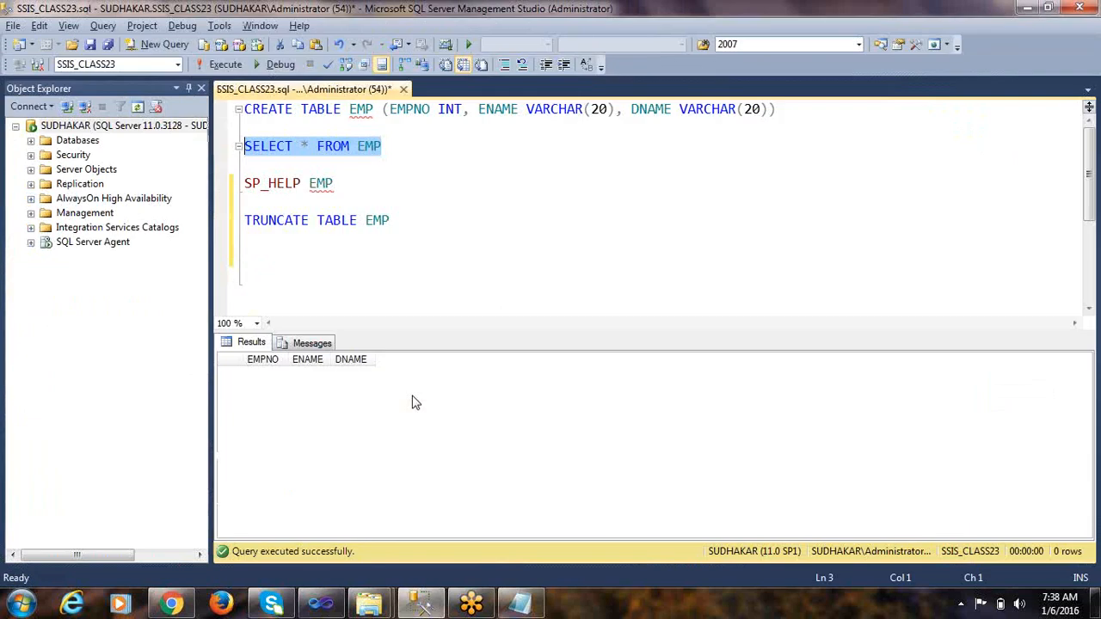
pyautogui.click(221, 65)
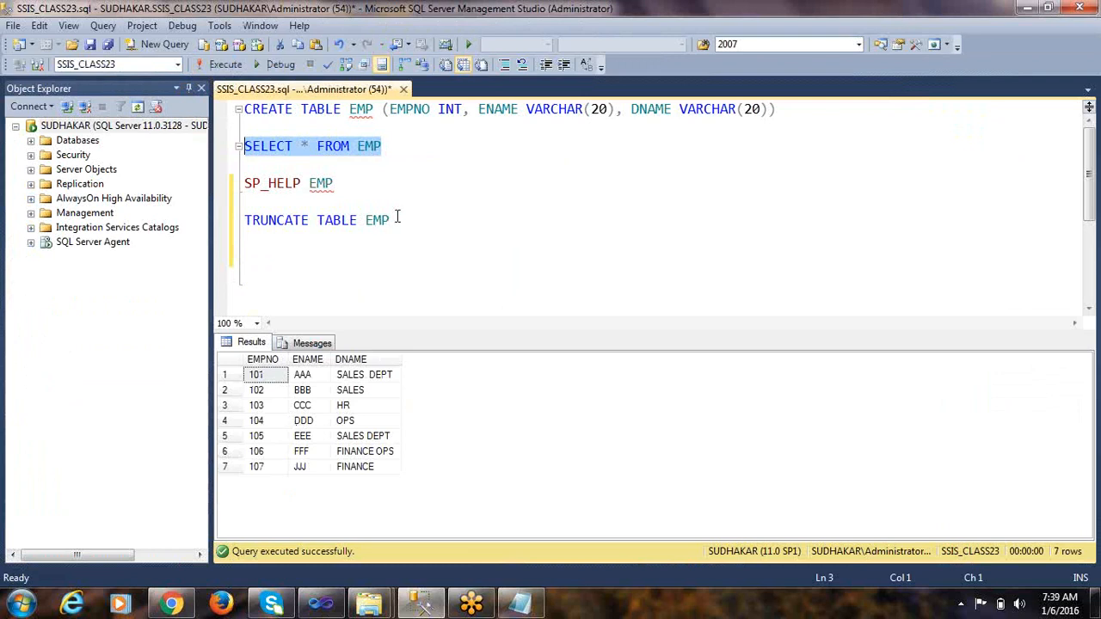
pyautogui.moveTo(398, 217); pyautogui.dragTo(193, 201)
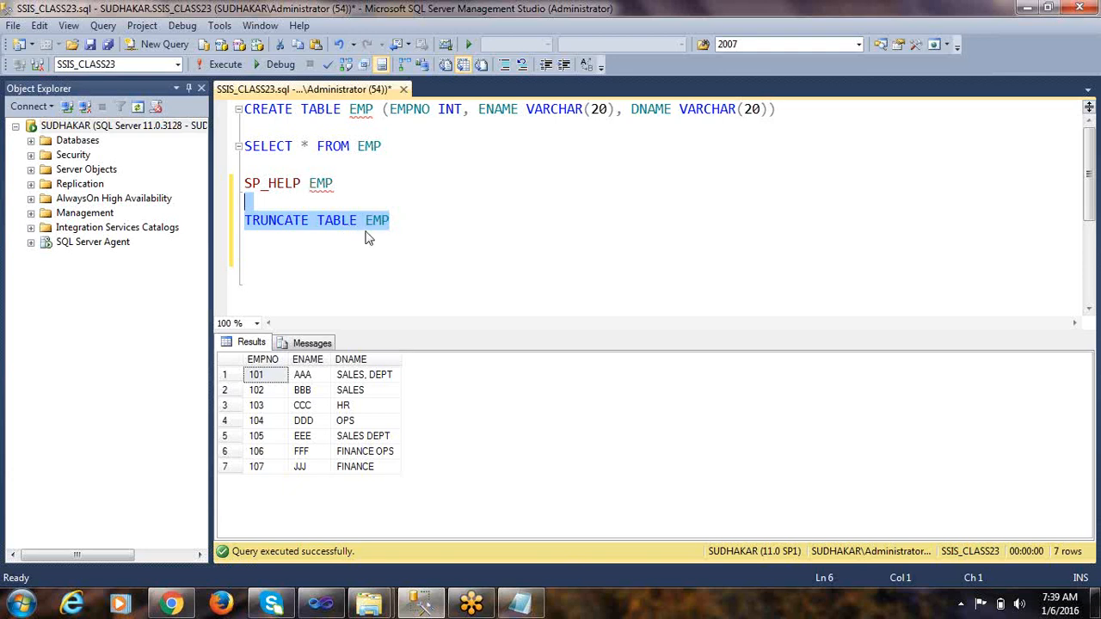
# Step: Switch to Visual Studio, open the package's control flow and move the Data Flow Task down to leave space above it
pyautogui.click(320, 604)
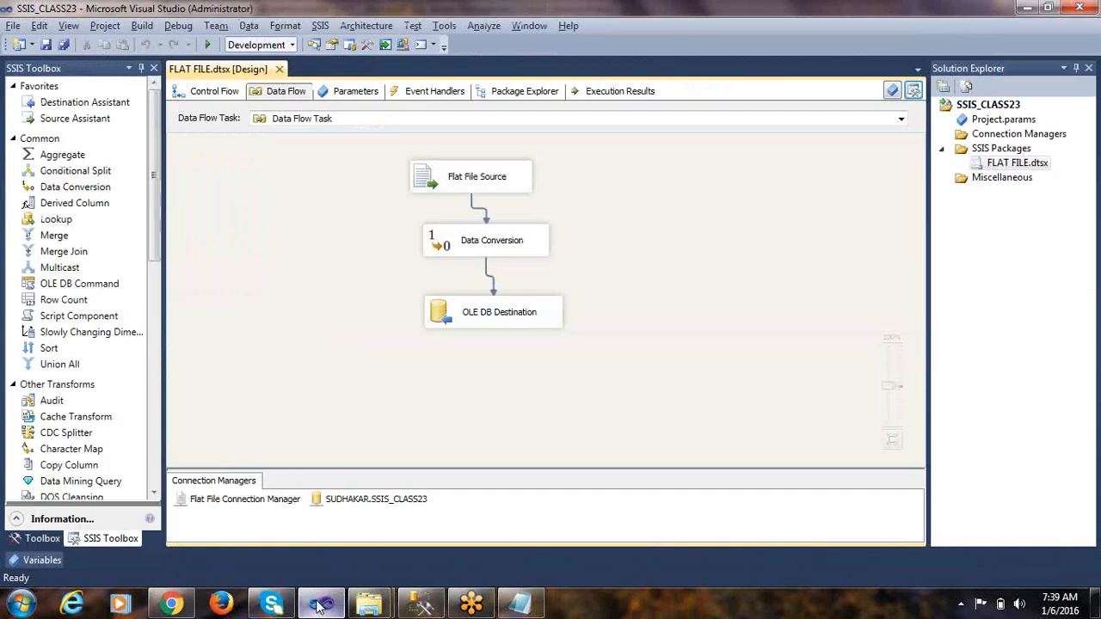
pyautogui.click(215, 92)
pyautogui.moveTo(367, 184); pyautogui.dragTo(399, 248)
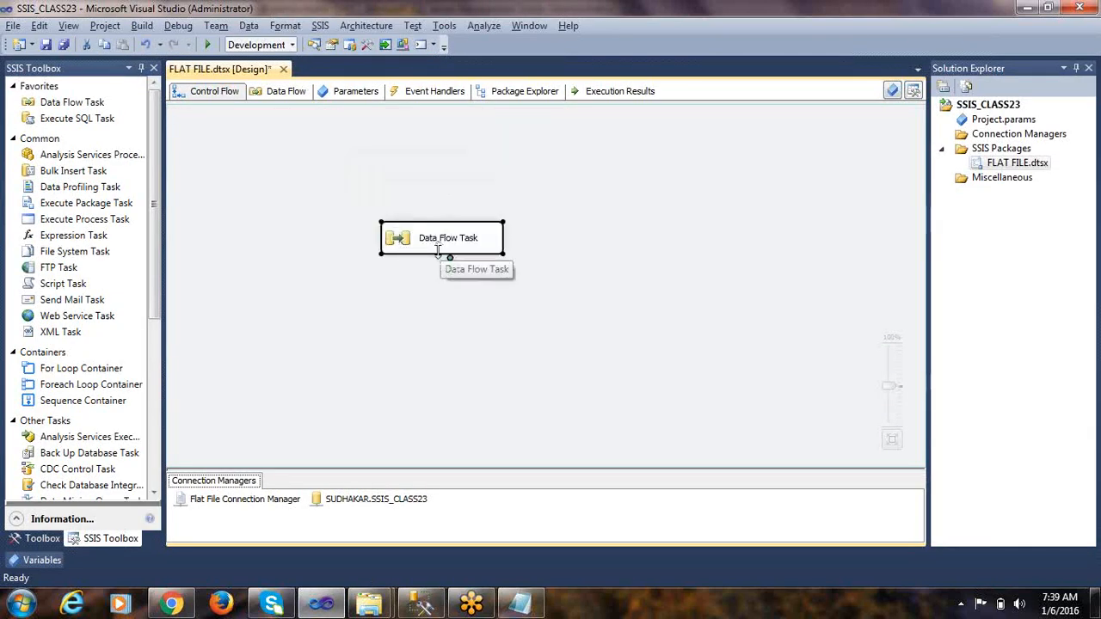
# Step: Go to Management Studio and highlight only the TRUNCATE TABLE EMP statement
pyautogui.moveTo(333, 609)
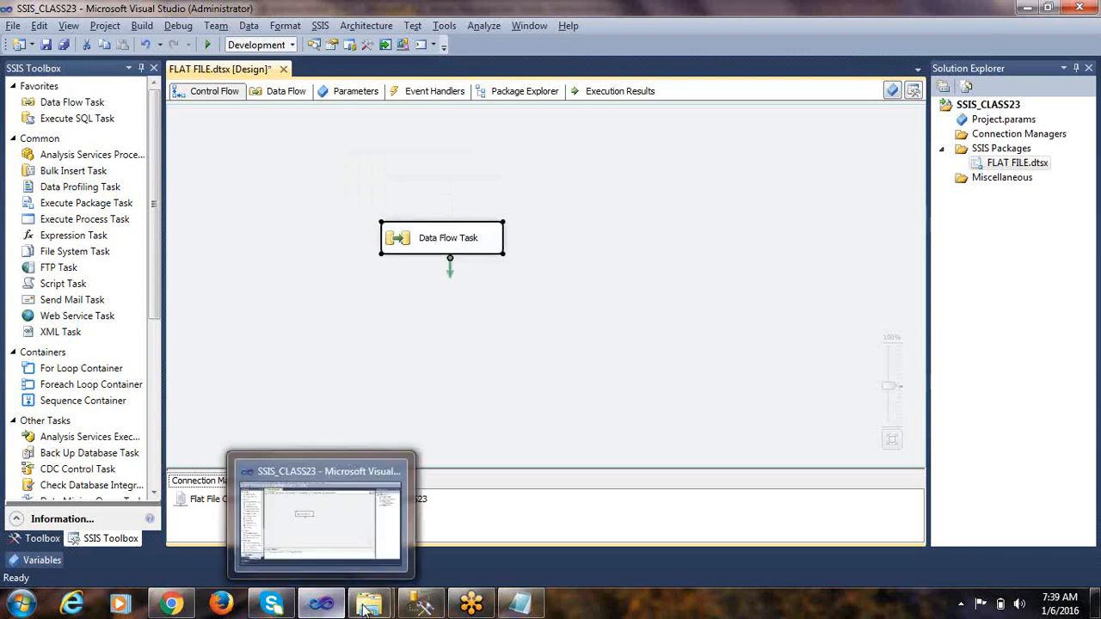
pyautogui.click(421, 604)
pyautogui.moveTo(437, 224); pyautogui.dragTo(178, 226)
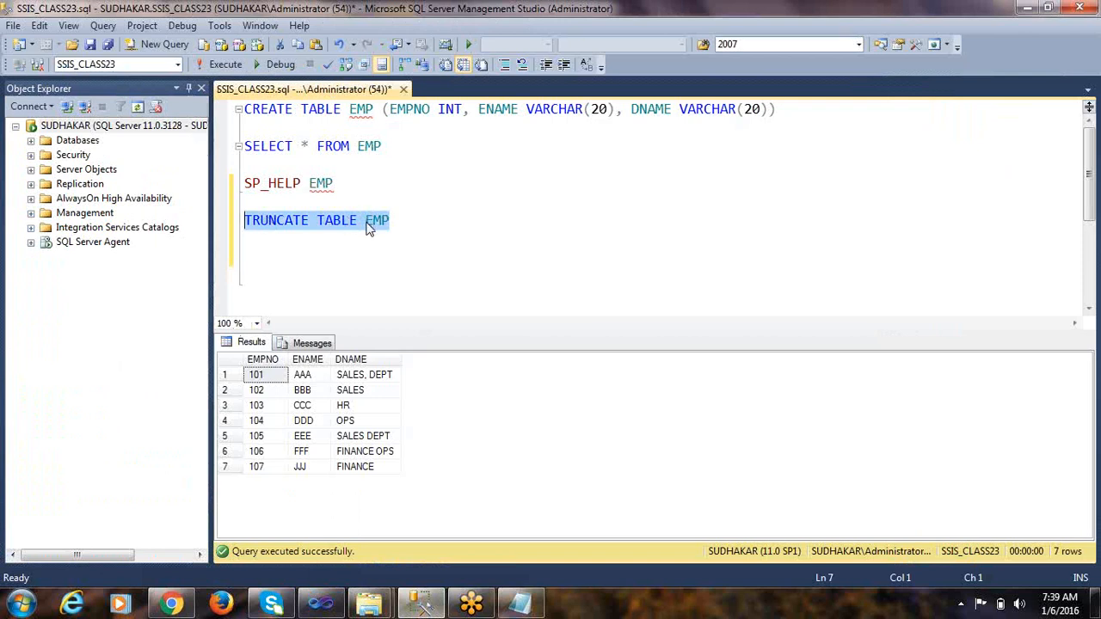
# Step: Back in Visual Studio, add an Execute SQL Task above the Data Flow Task and connect it to that task
pyautogui.hotkey('alt', 'Tab')
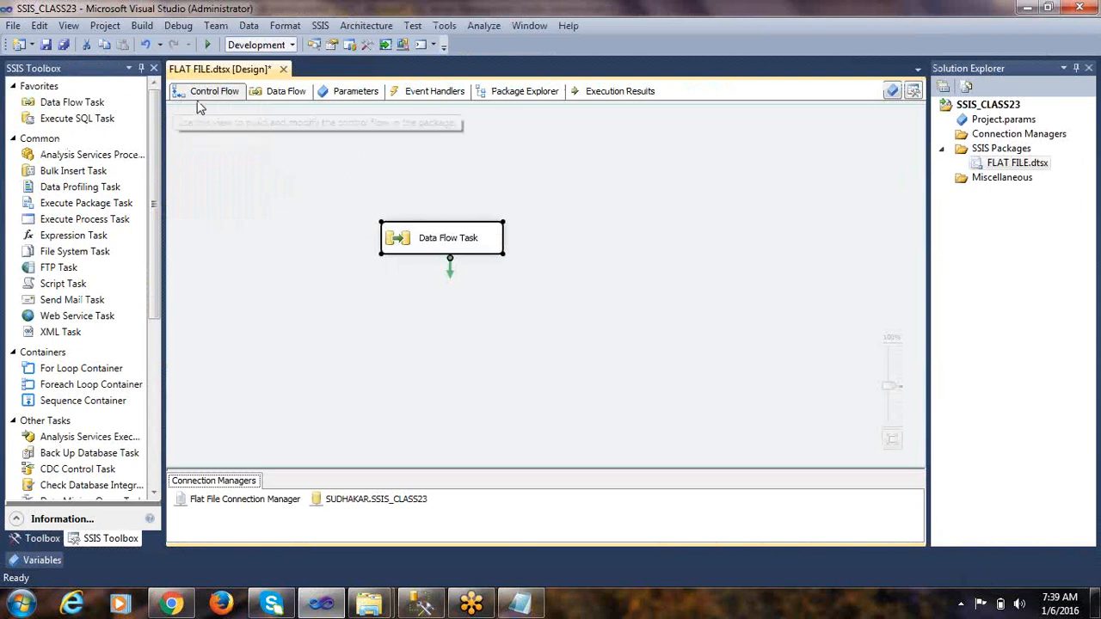
pyautogui.moveTo(84, 117); pyautogui.dragTo(382, 156)
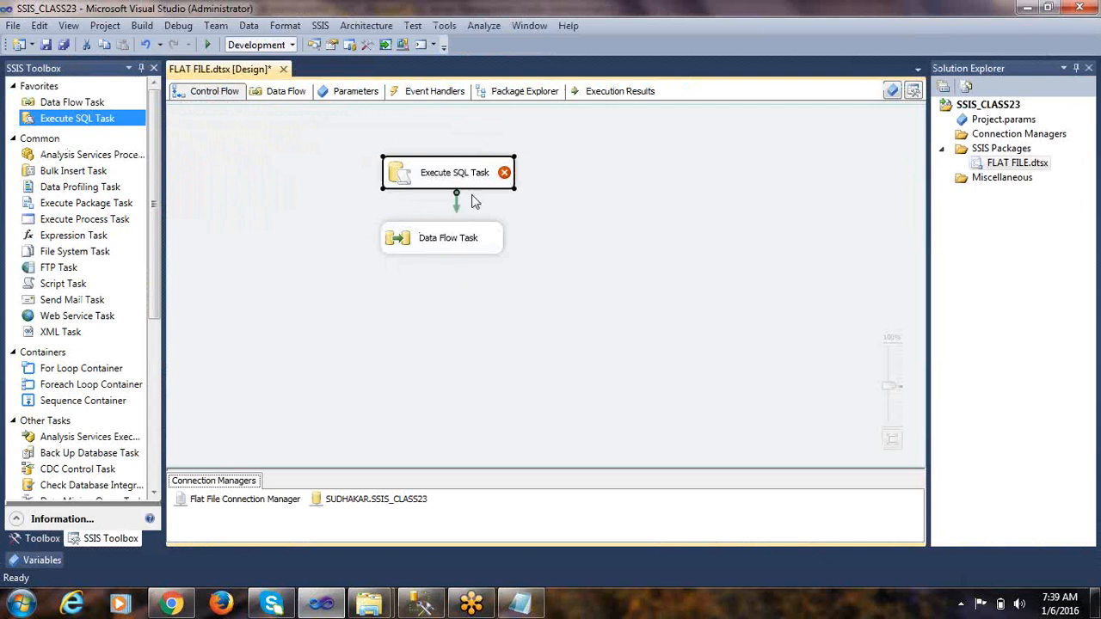
pyautogui.moveTo(456, 208); pyautogui.dragTo(434, 247)
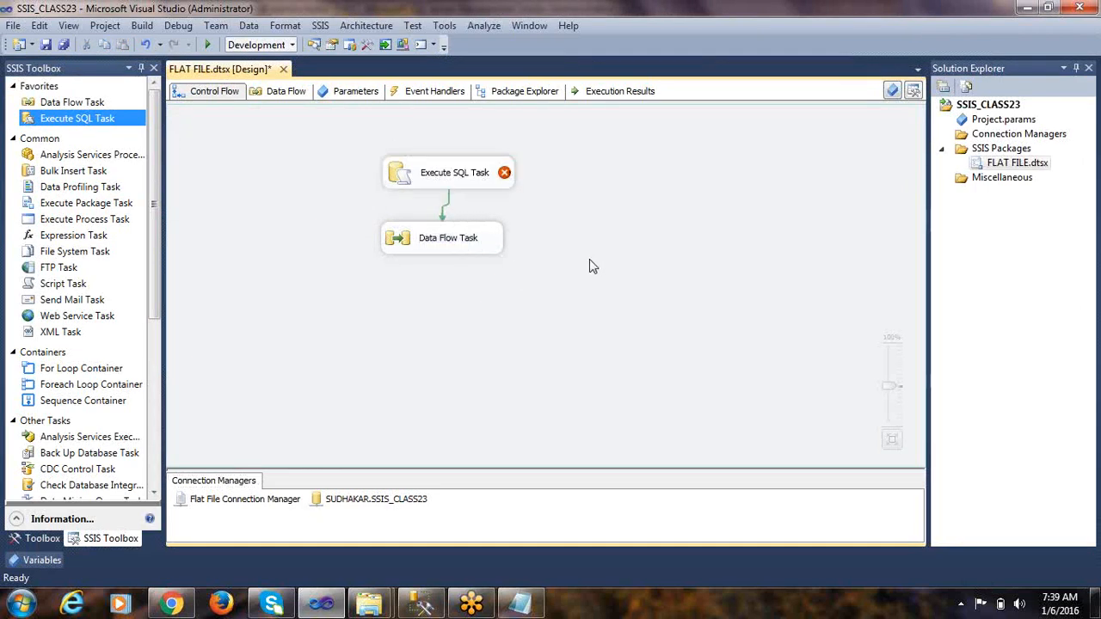
pyautogui.click(405, 178)
pyautogui.hotkey('ctrl', 's')
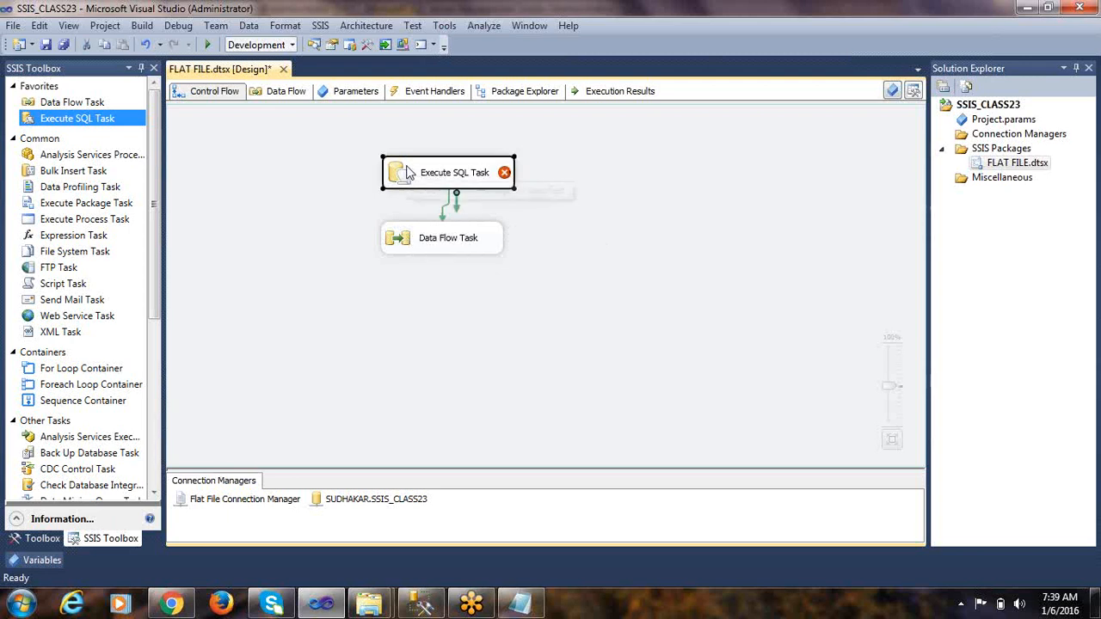
pyautogui.click(402, 245)
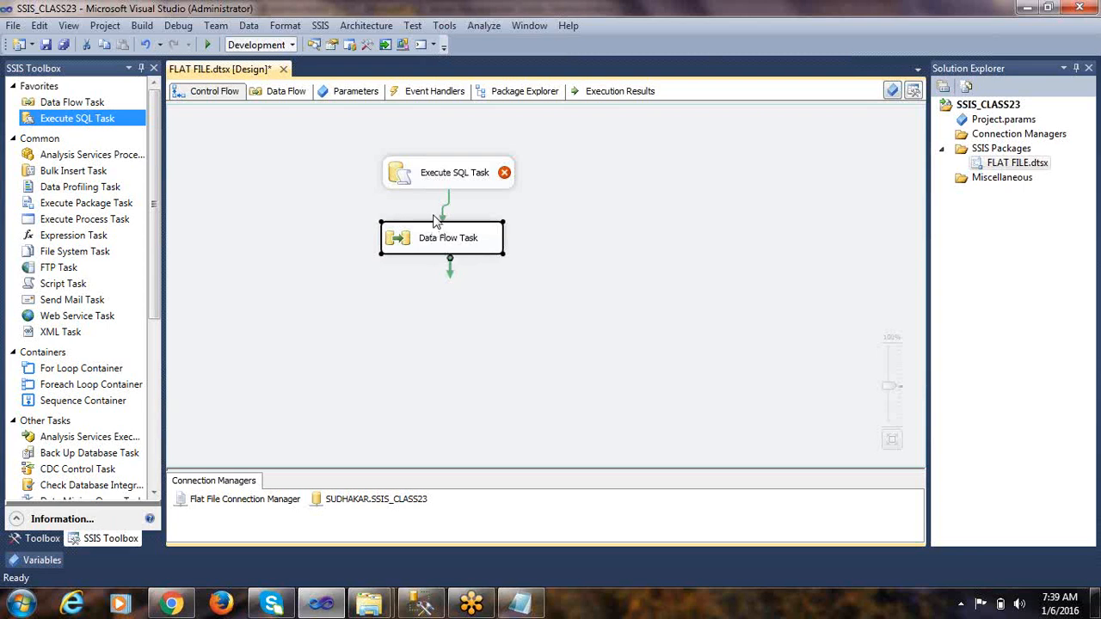
# Step: Open the Execute SQL Task for editing and set its connection to the existing OLE DB connection for the SSIS_CLASS23 database
pyautogui.click(410, 185)
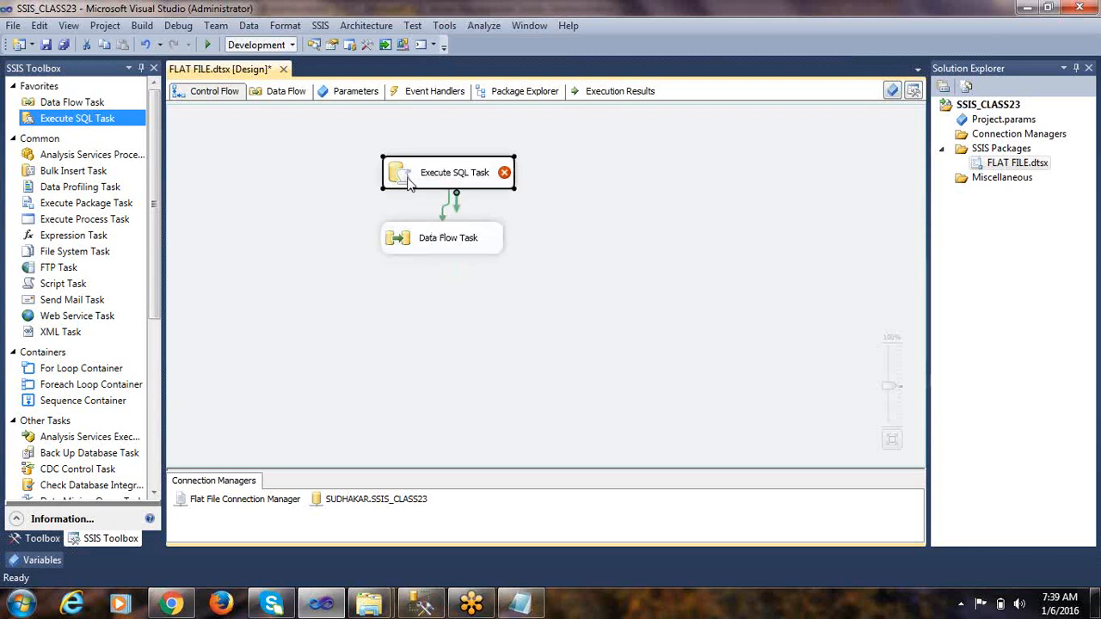
pyautogui.rightClick(407, 179)
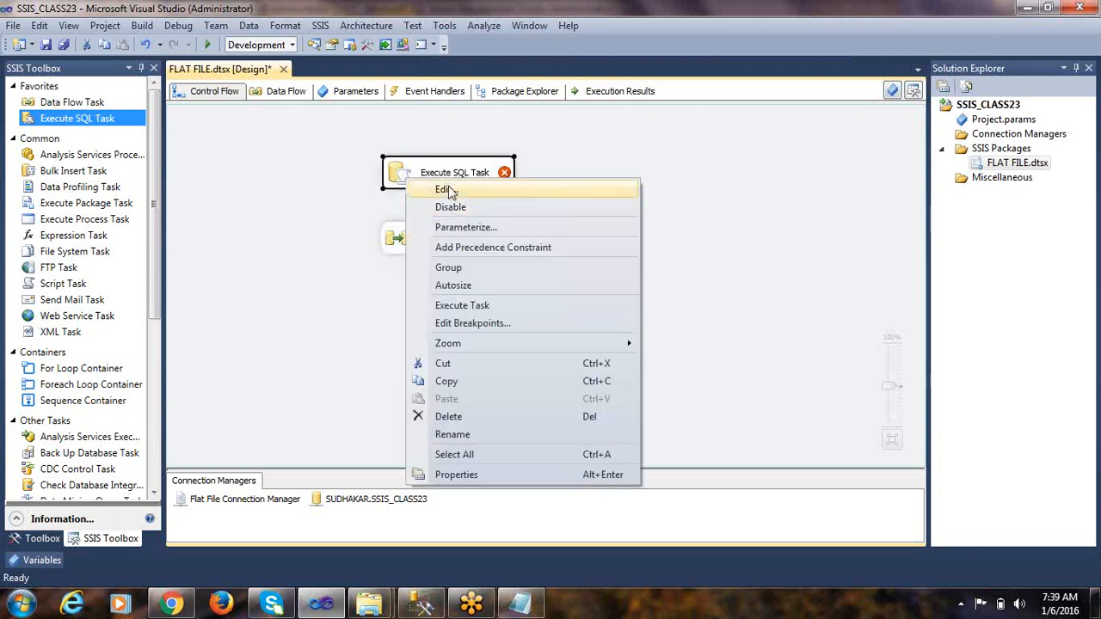
pyautogui.click(448, 187)
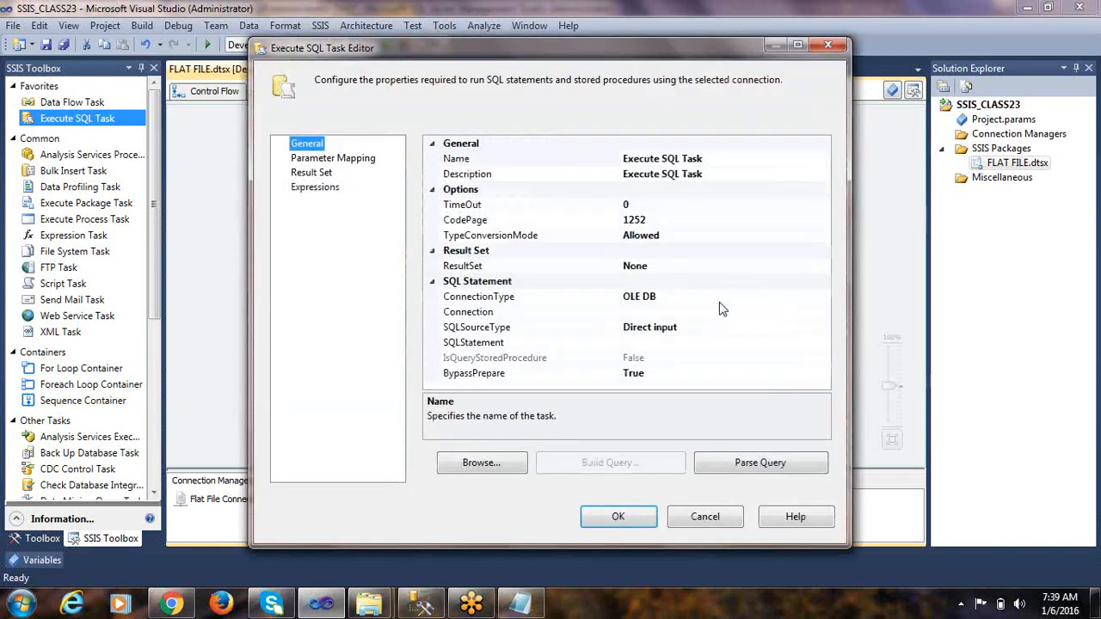
pyautogui.click(676, 299)
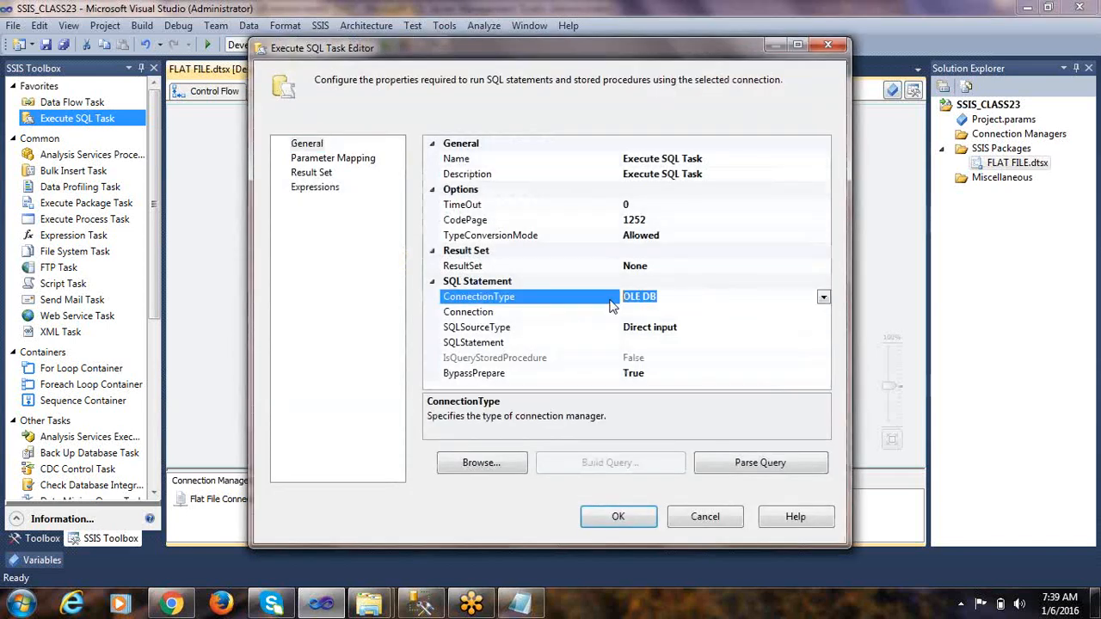
pyautogui.click(563, 315)
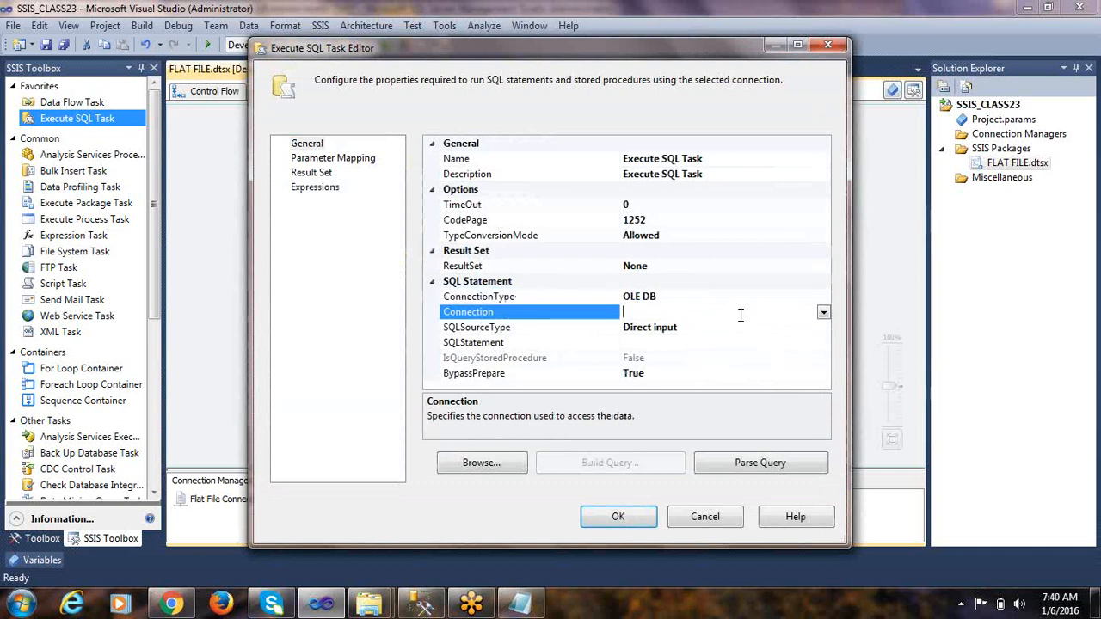
pyautogui.hotkey('alt', 'Tab')
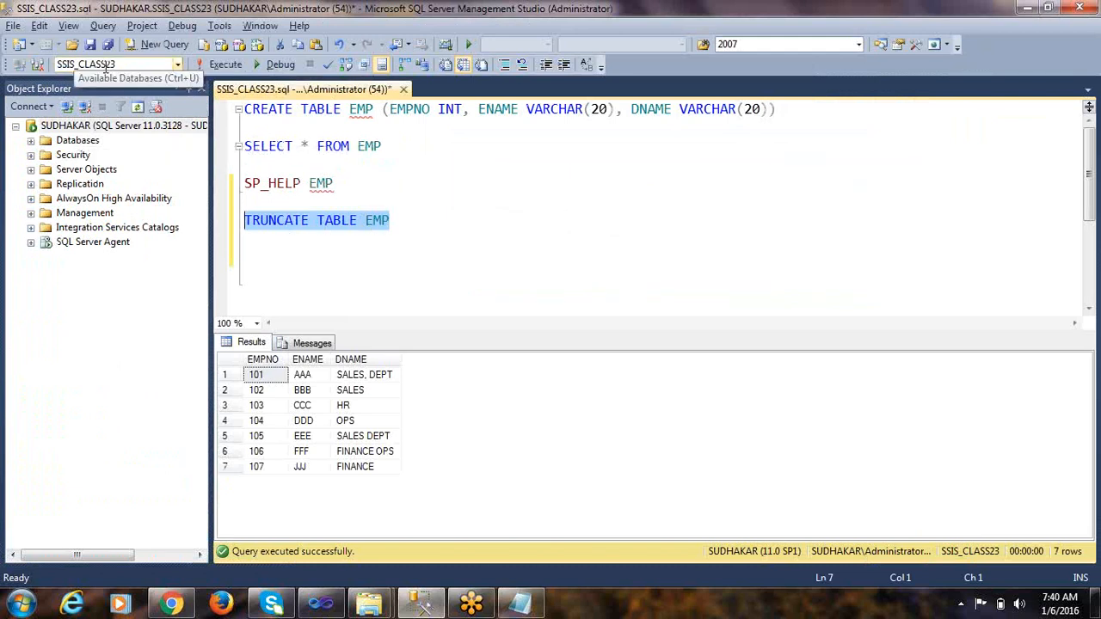
pyautogui.hotkey('alt', 'Tab')
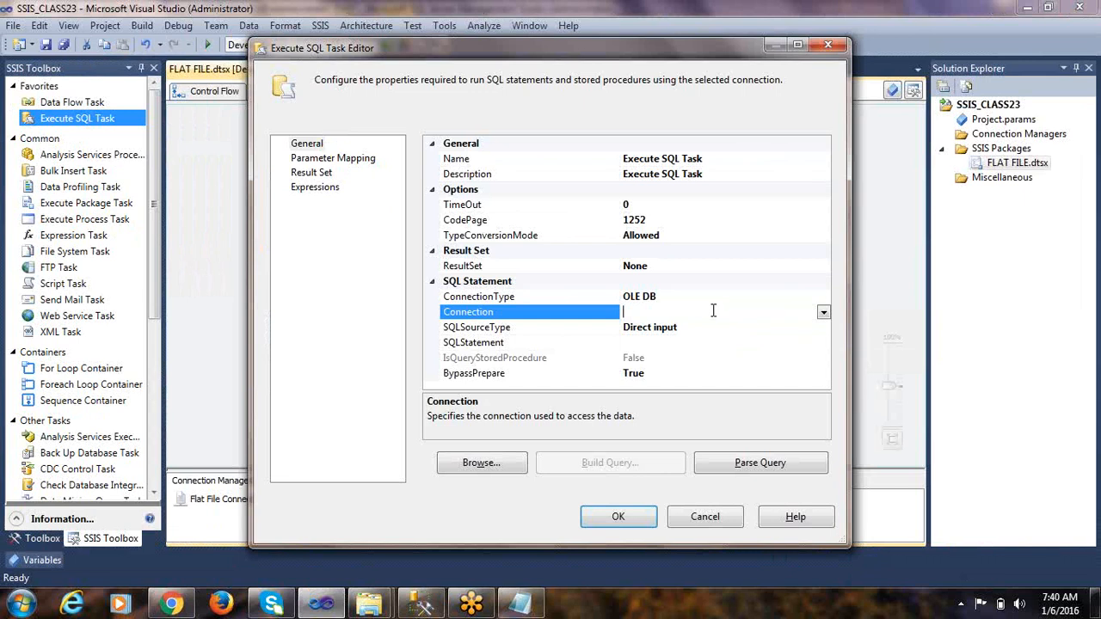
pyautogui.click(823, 312)
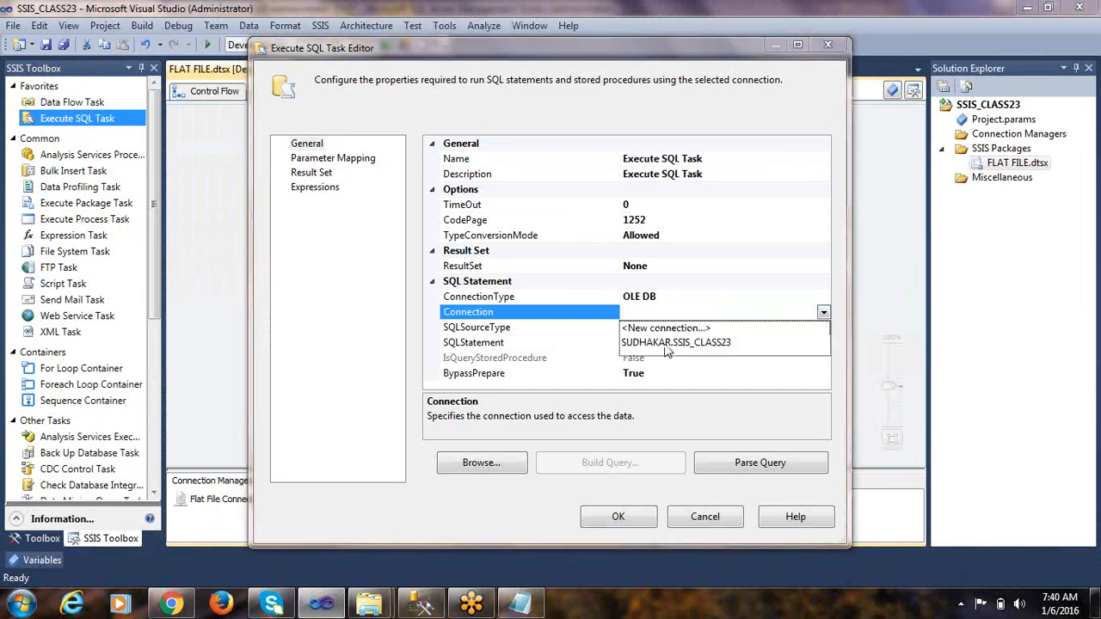
pyautogui.click(712, 344)
# Step: Move the task editor aside to view the package's connection managers, put it back and review the available connections
pyautogui.moveTo(722, 56); pyautogui.dragTo(1008, 70)
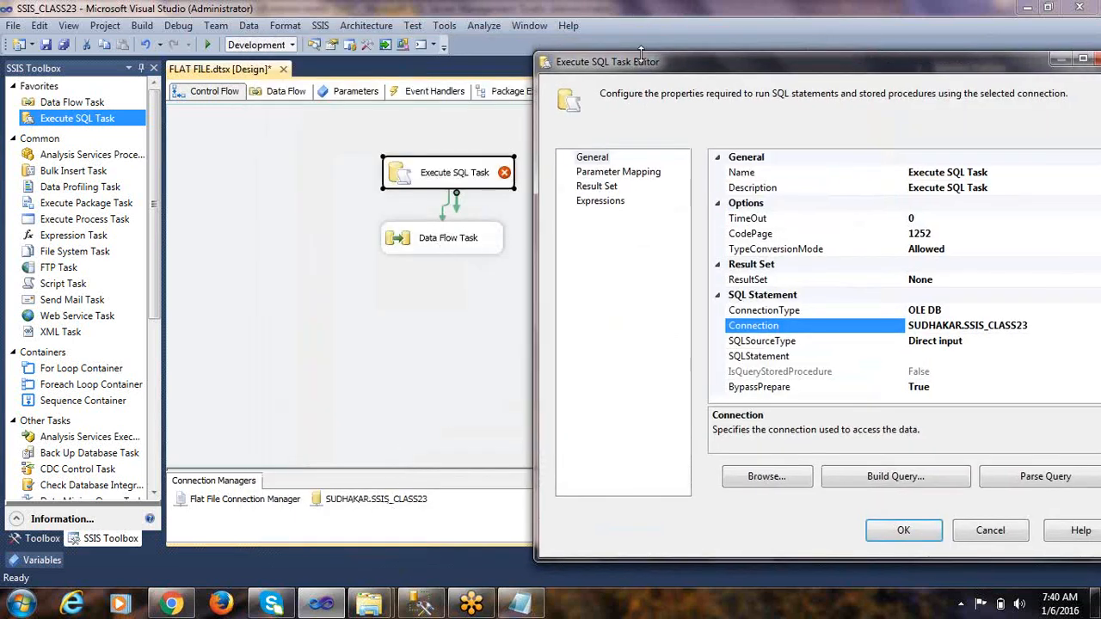
pyautogui.moveTo(640, 62); pyautogui.dragTo(273, 68)
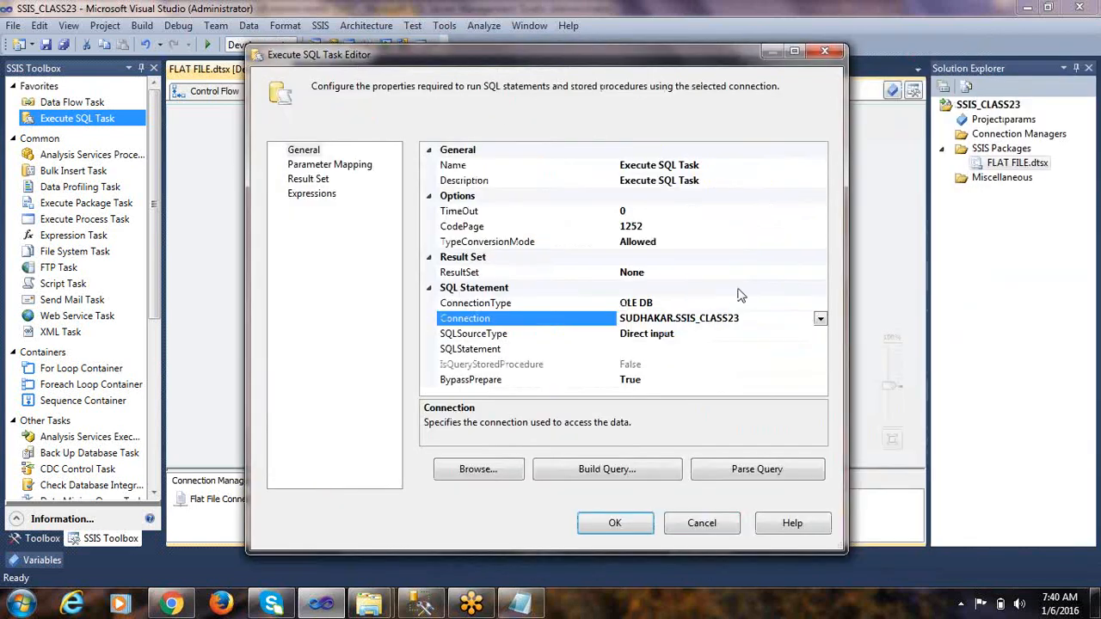
pyautogui.click(819, 320)
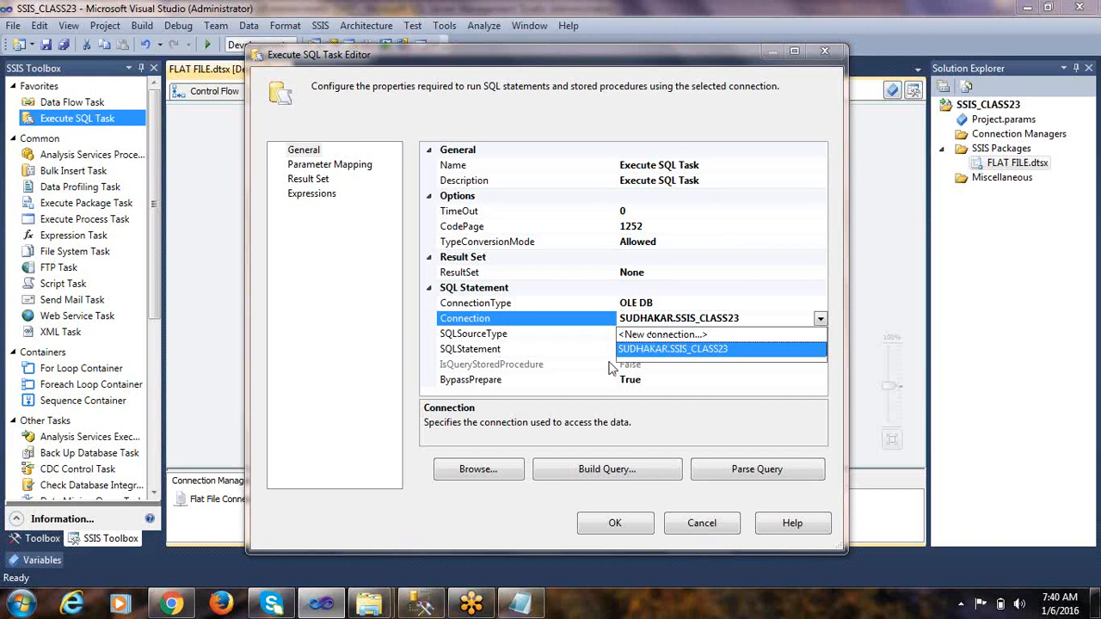
pyautogui.click(721, 315)
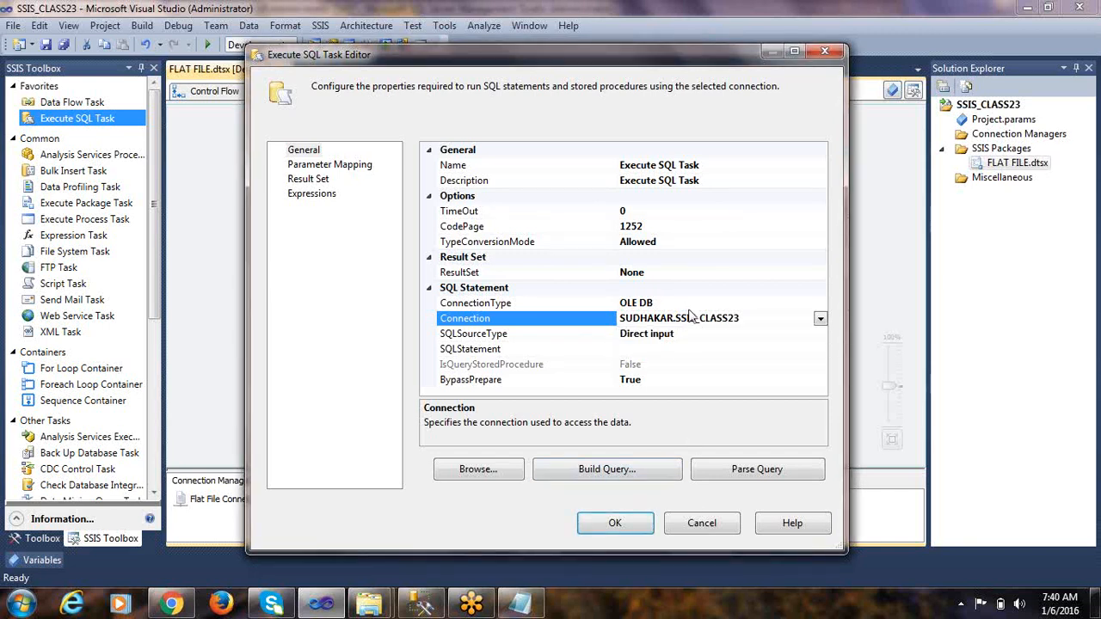
# Step: Copy TRUNCATE TABLE EMP from the Management Studio query and enter it as the task's SQL statement in Visual Studio
pyautogui.click(645, 348)
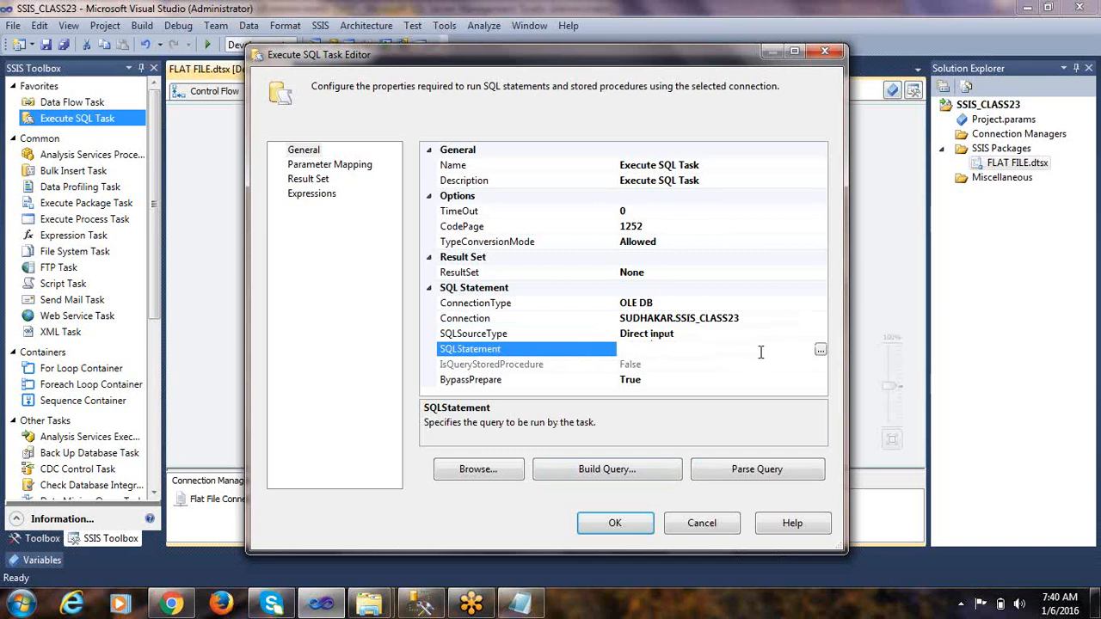
pyautogui.click(822, 350)
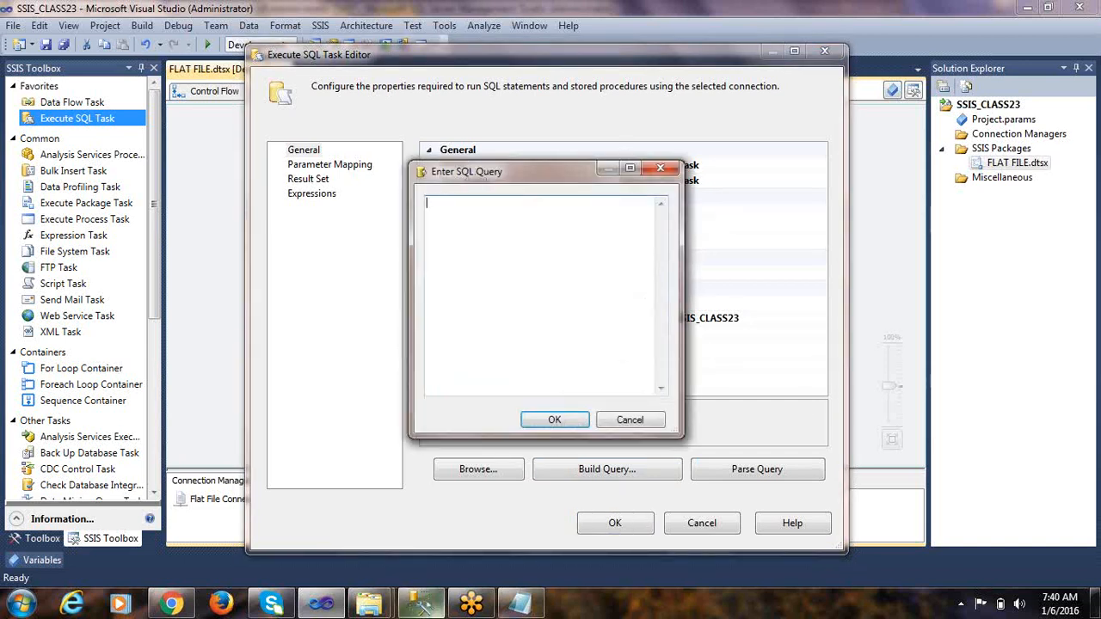
pyautogui.click(421, 606)
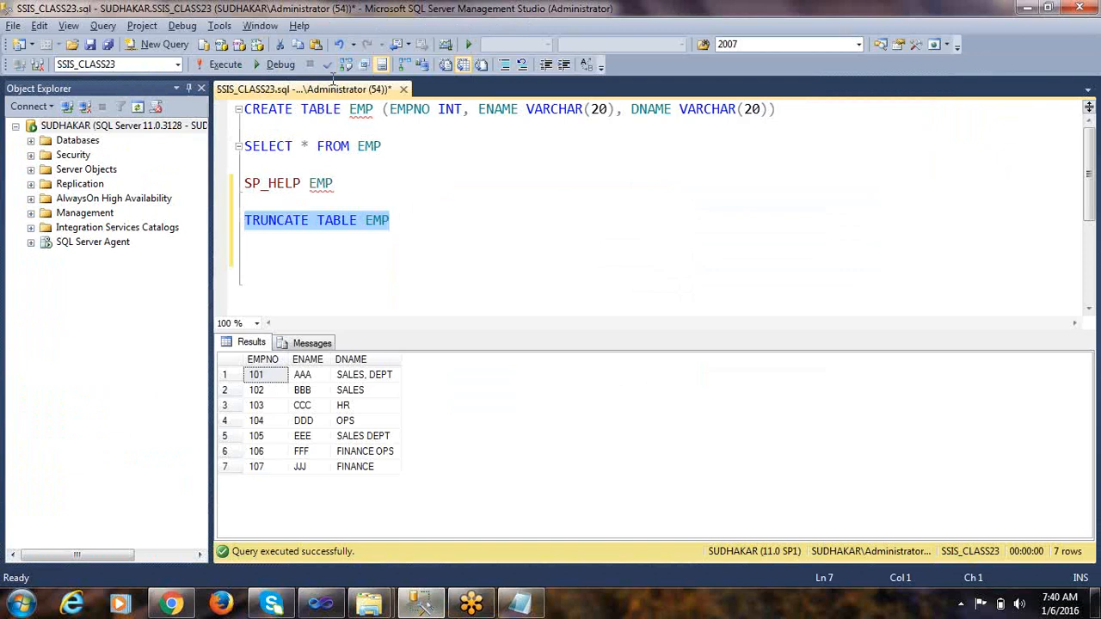
pyautogui.rightClick(345, 220)
pyautogui.click(383, 247)
pyautogui.hotkey('alt', 'Tab')
pyautogui.rightClick(457, 242)
pyautogui.click(495, 309)
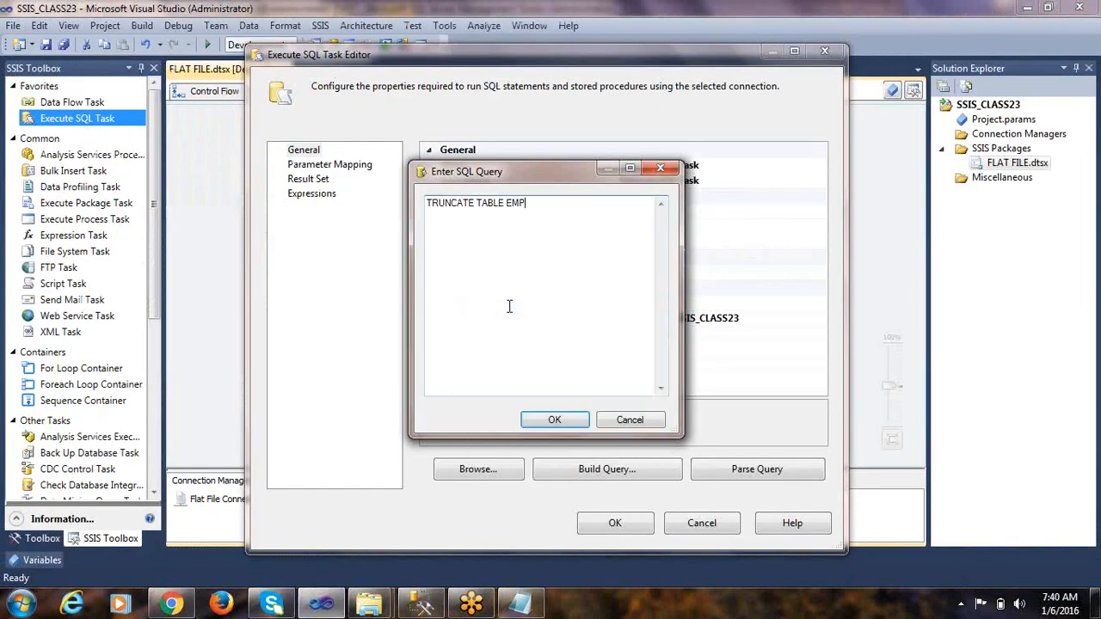
pyautogui.click(527, 420)
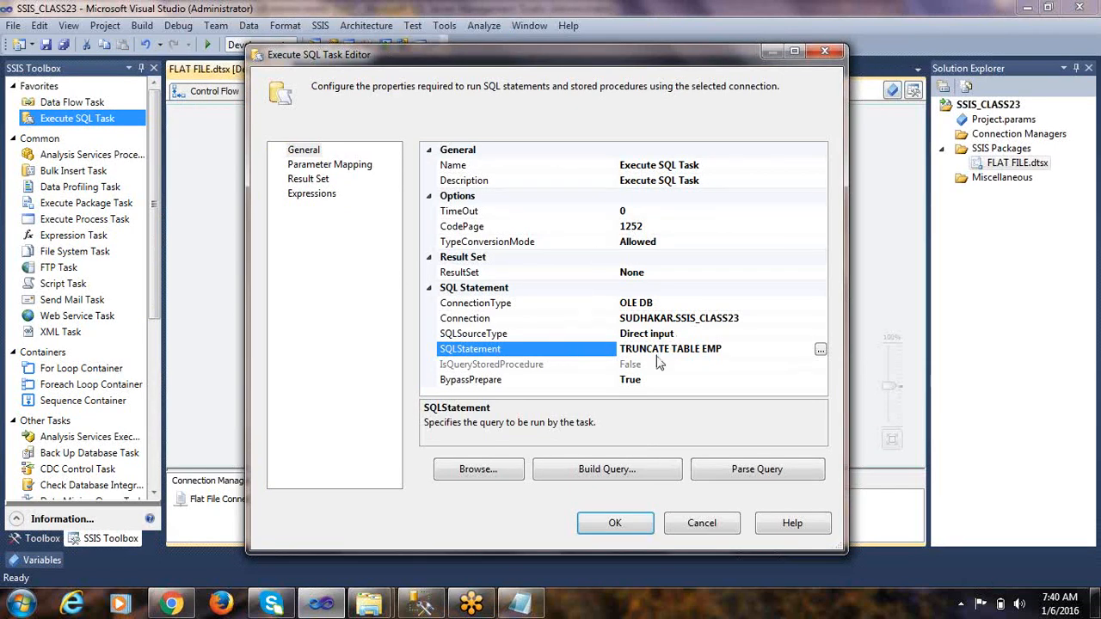
# Step: In Management Studio, execute only the TRUNCATE TABLE EMP statement, highlight the returned message and reselect the statement
pyautogui.hotkey('alt', 'Tab')
pyautogui.moveTo(401, 221); pyautogui.dragTo(144, 227)
pyautogui.click(225, 64)
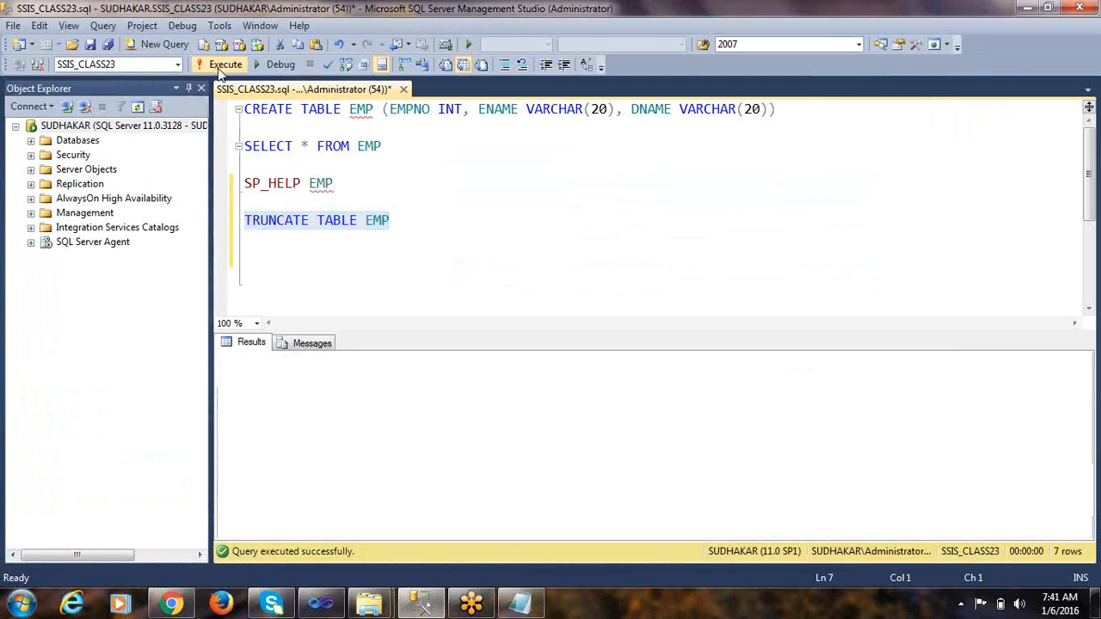
pyautogui.moveTo(434, 364); pyautogui.dragTo(28, 357)
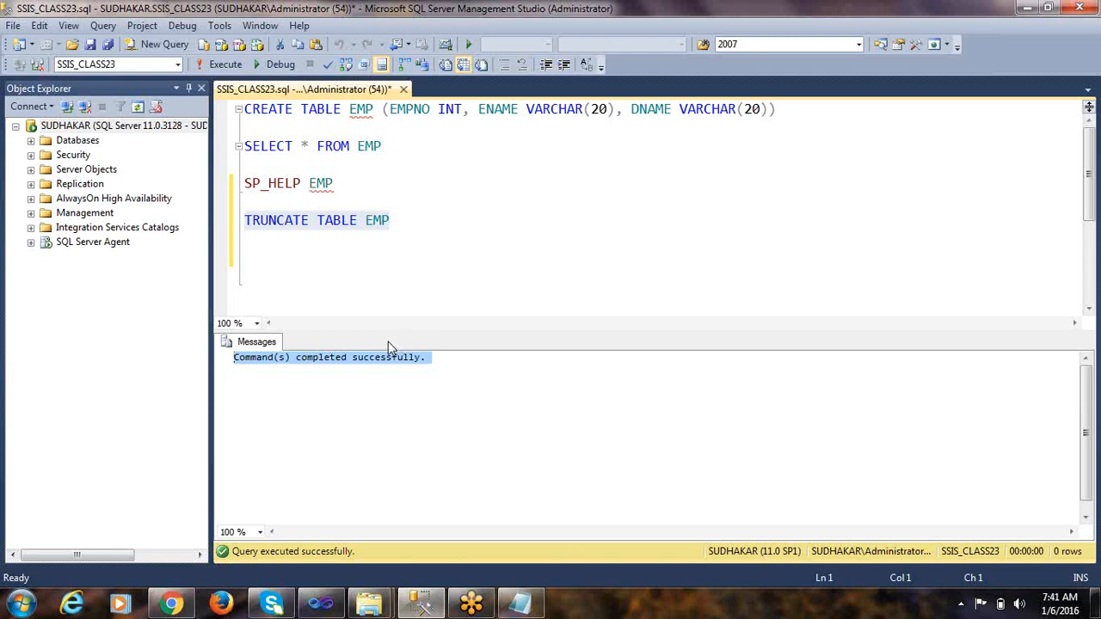
pyautogui.moveTo(408, 221); pyautogui.dragTo(277, 238)
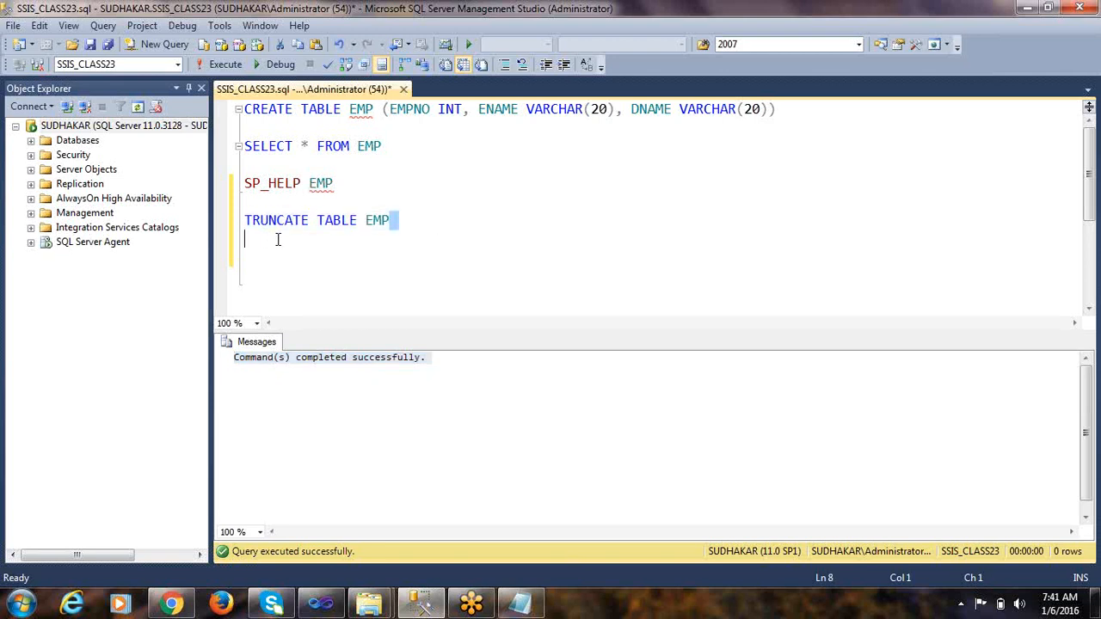
pyautogui.click(384, 219)
pyautogui.moveTo(415, 217); pyautogui.dragTo(244, 225)
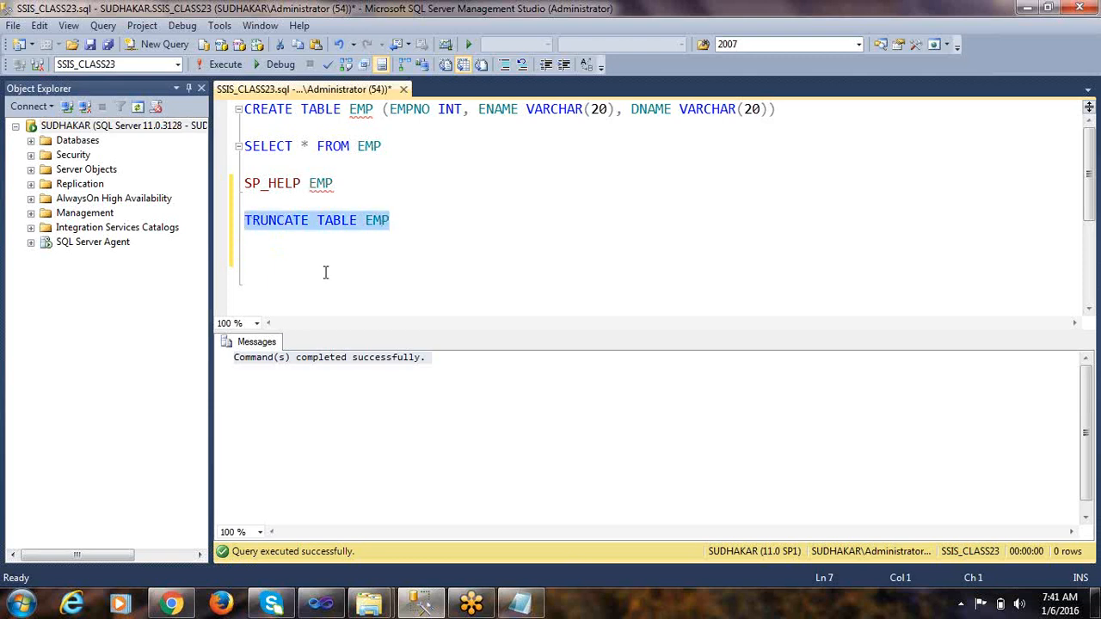
# Step: Examine the task's ResultSet property in Visual Studio, and run SELECT * FROM EMP in Management Studio for comparison
pyautogui.hotkey('alt', 'Tab')
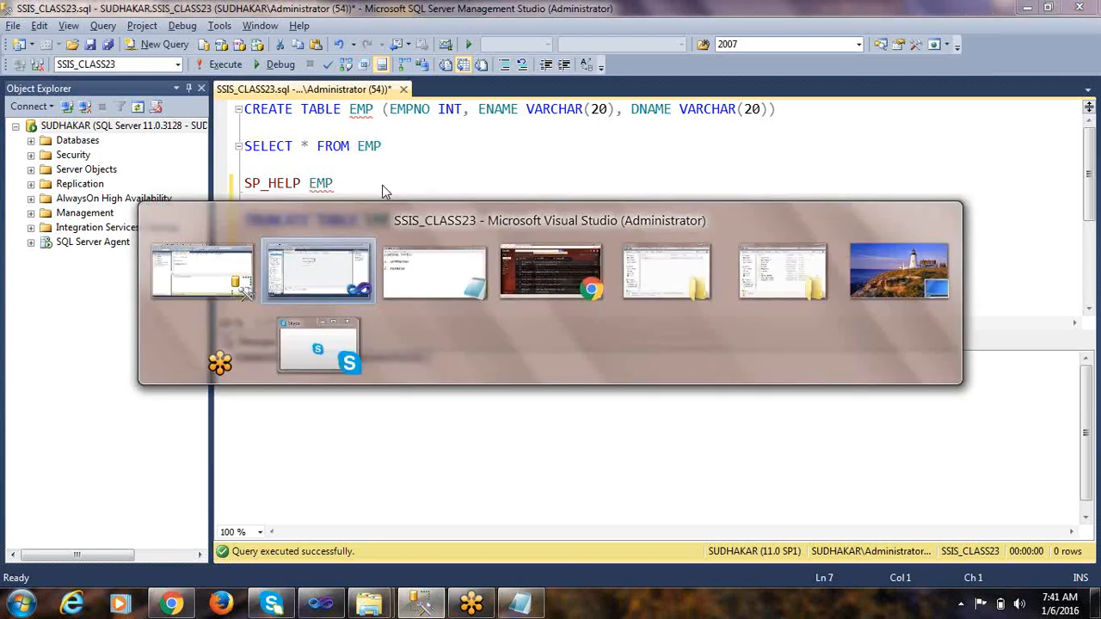
pyautogui.click(490, 274)
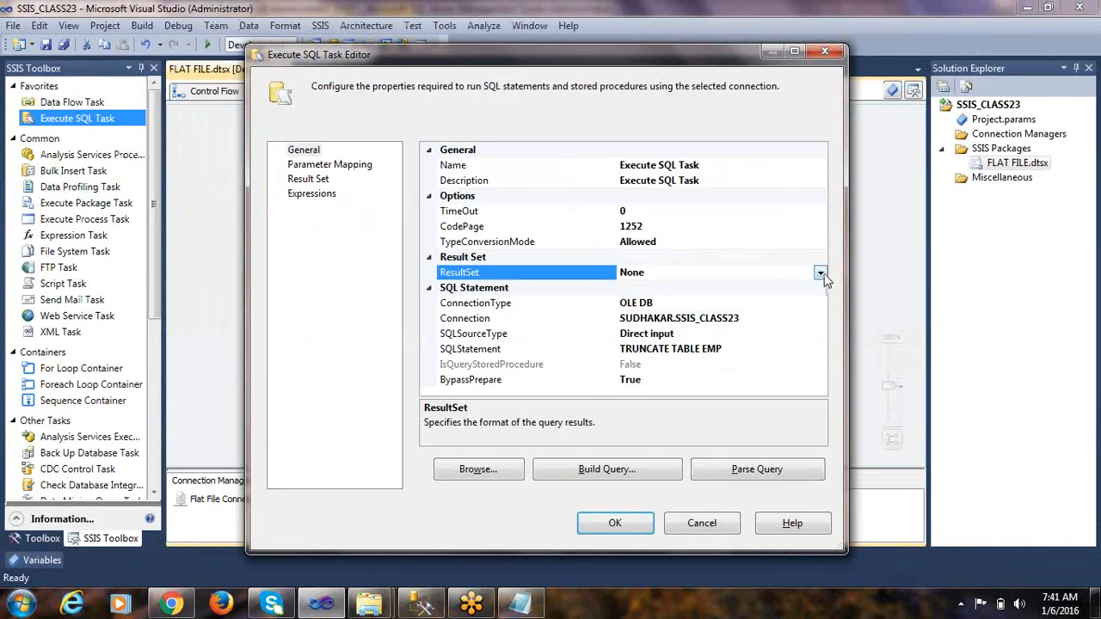
pyautogui.click(821, 273)
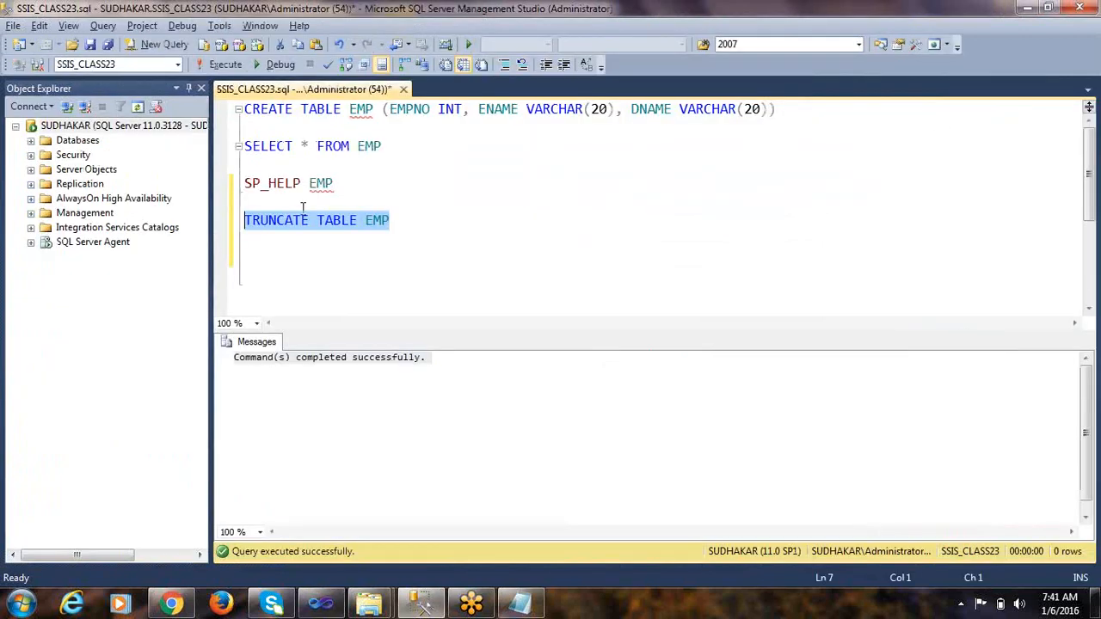
pyautogui.moveTo(404, 155); pyautogui.dragTo(199, 147)
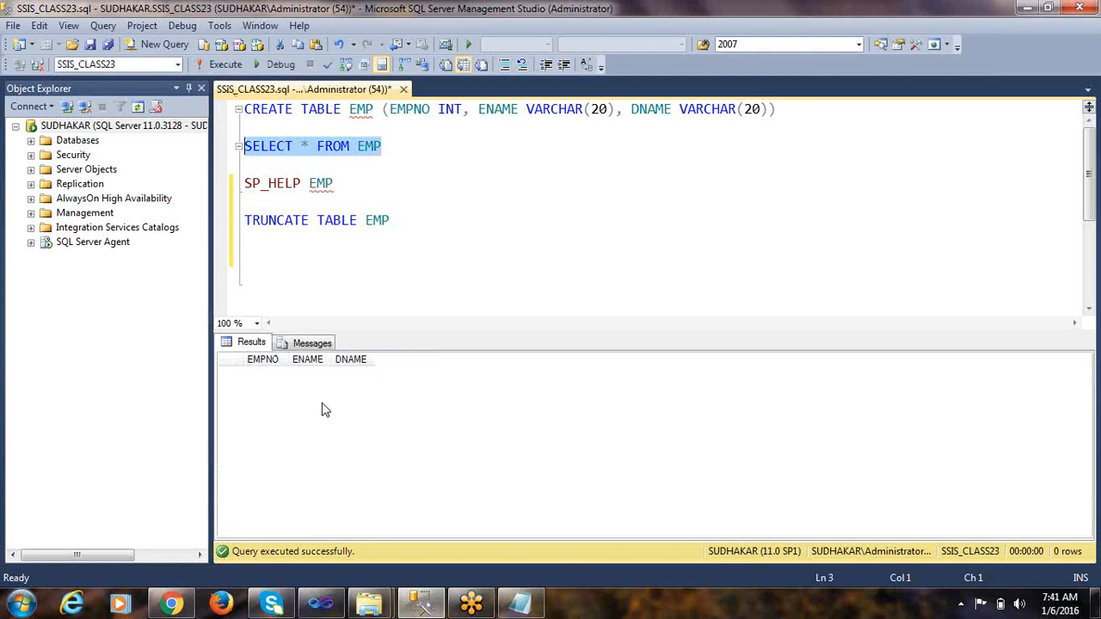
# Step: Return to Visual Studio and review the ResultSet options of the Execute SQL Task, leaving None selected
pyautogui.click(1027, 8)
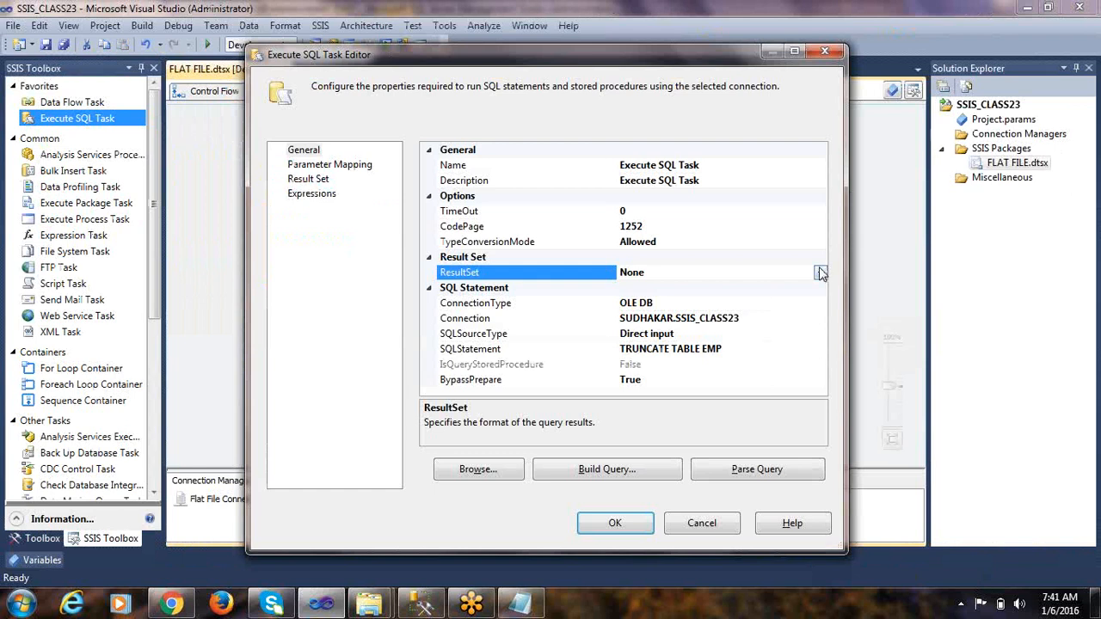
pyautogui.click(819, 273)
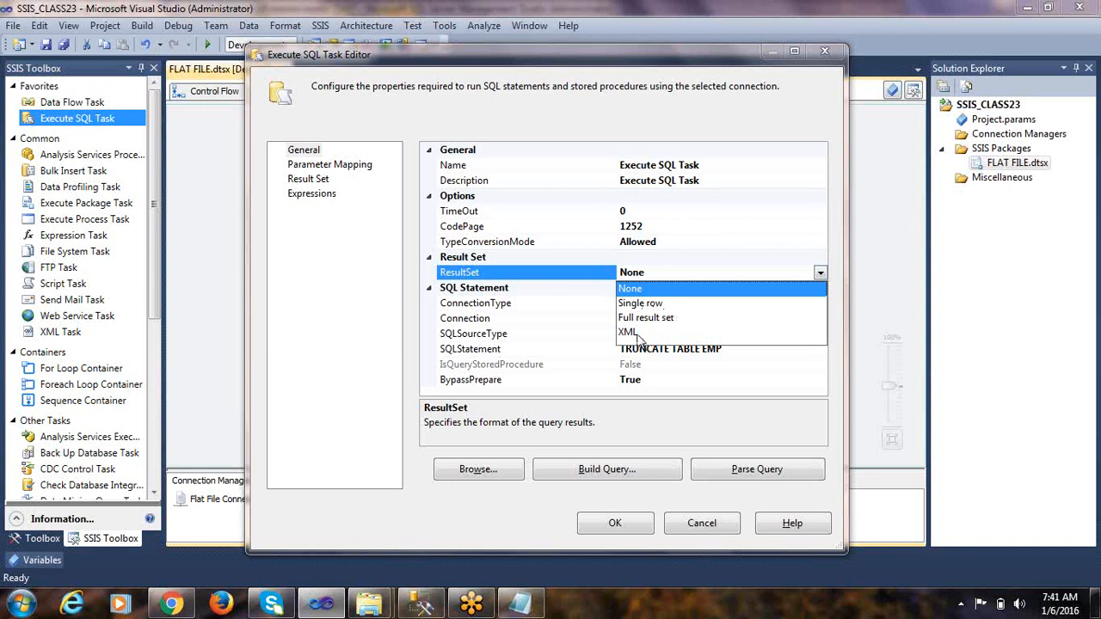
pyautogui.click(673, 273)
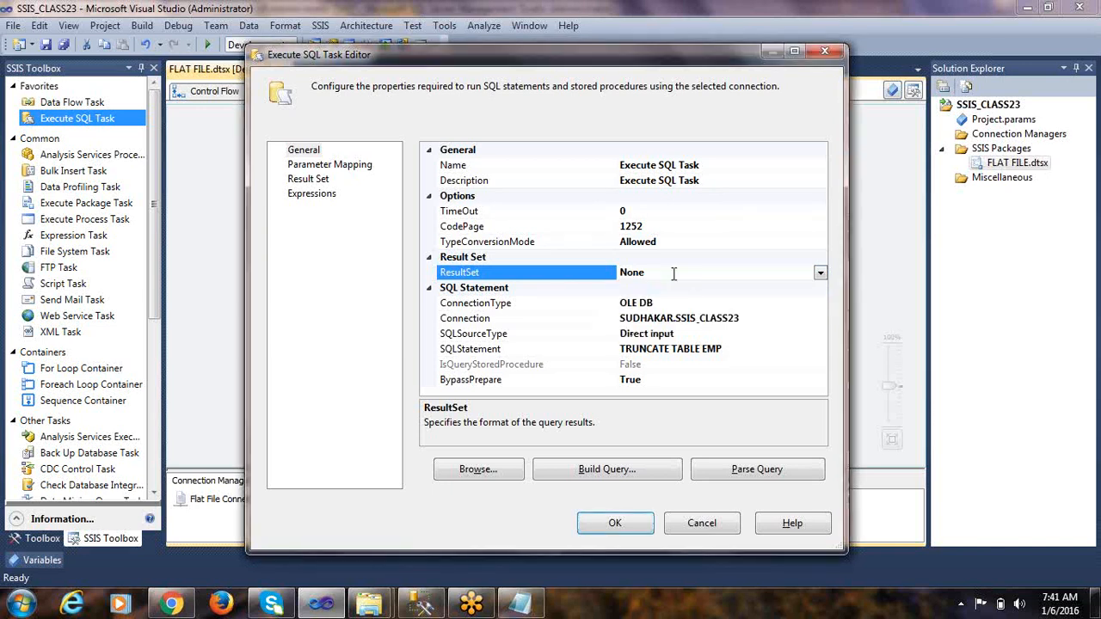
pyautogui.click(695, 272)
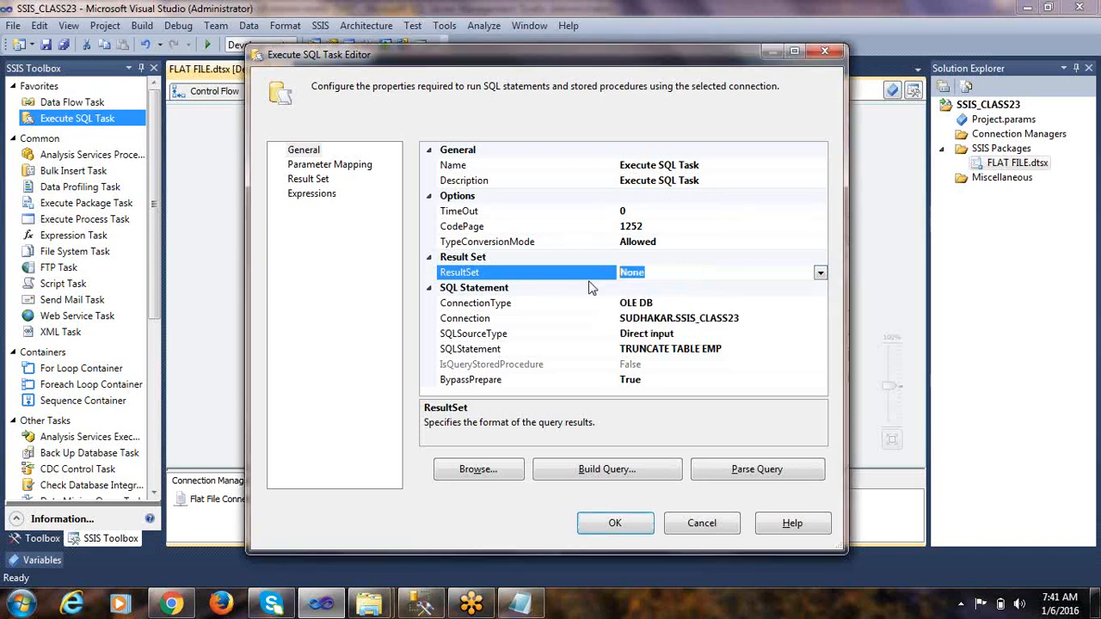
# Step: Check the task's SQL statement, connection and result set, and accept the Execute SQL Task settings
pyautogui.click(738, 349)
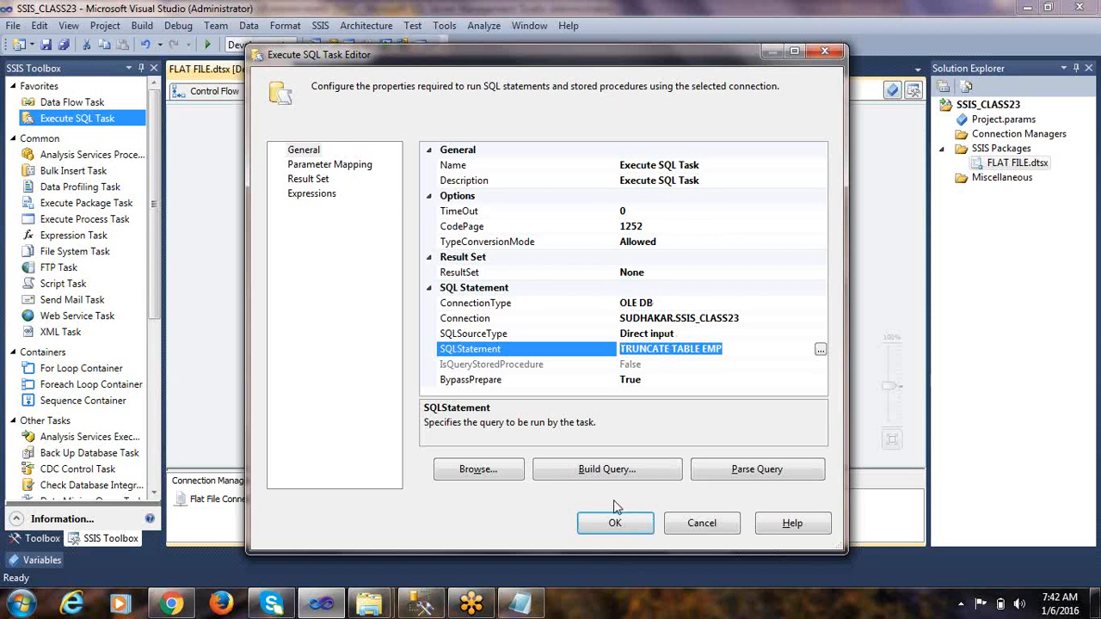
pyautogui.click(718, 319)
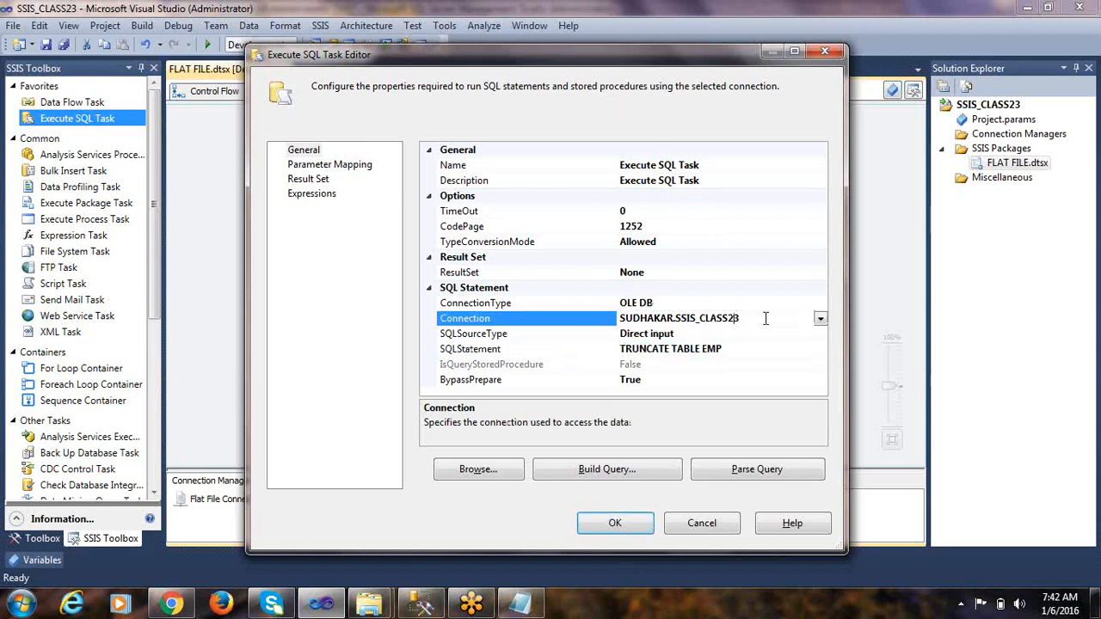
pyautogui.click(753, 350)
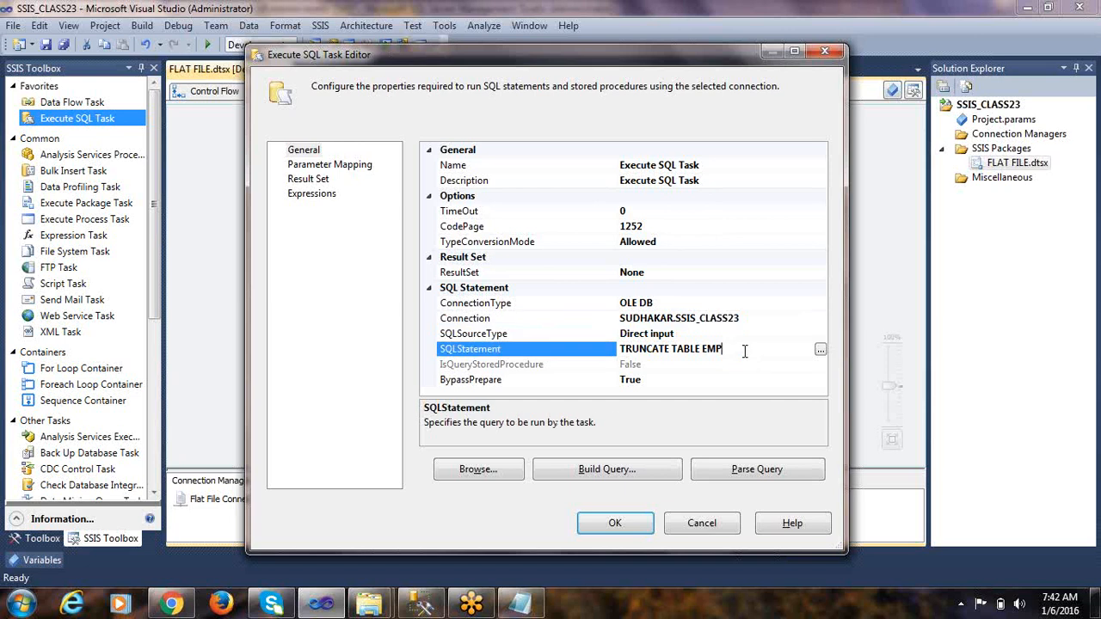
pyautogui.moveTo(754, 350); pyautogui.dragTo(614, 348)
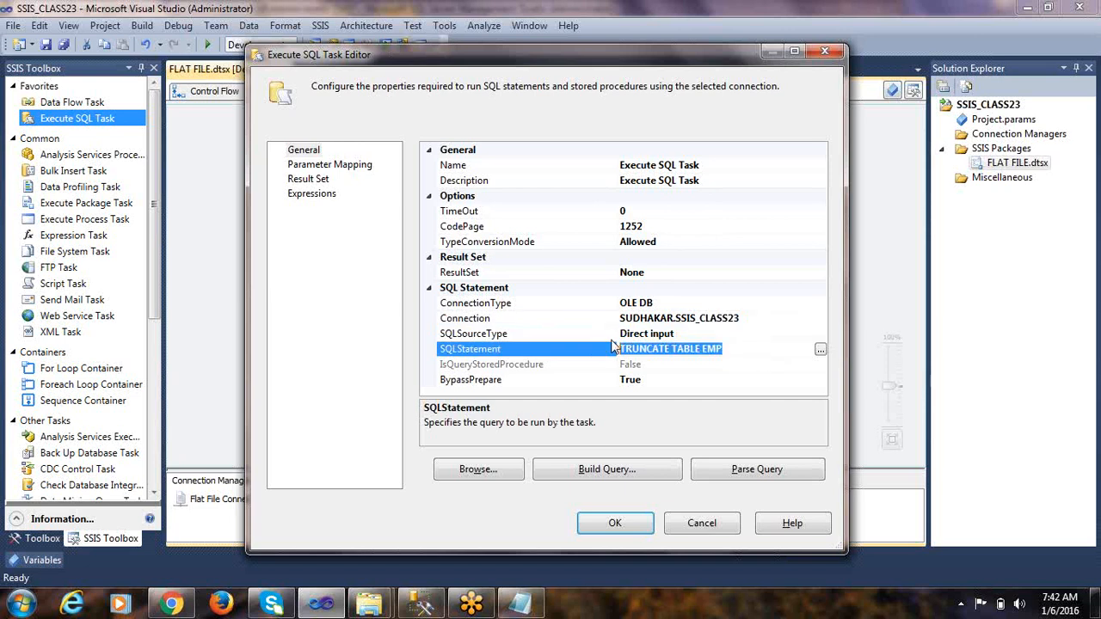
pyautogui.click(666, 271)
pyautogui.moveTo(660, 272); pyautogui.dragTo(600, 273)
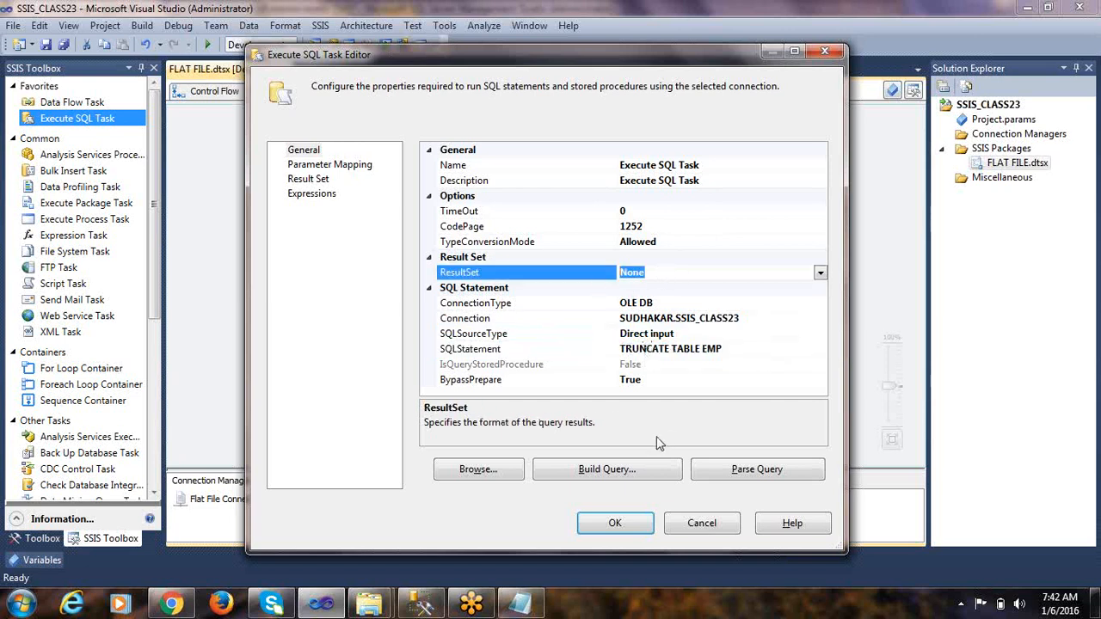
pyautogui.click(618, 522)
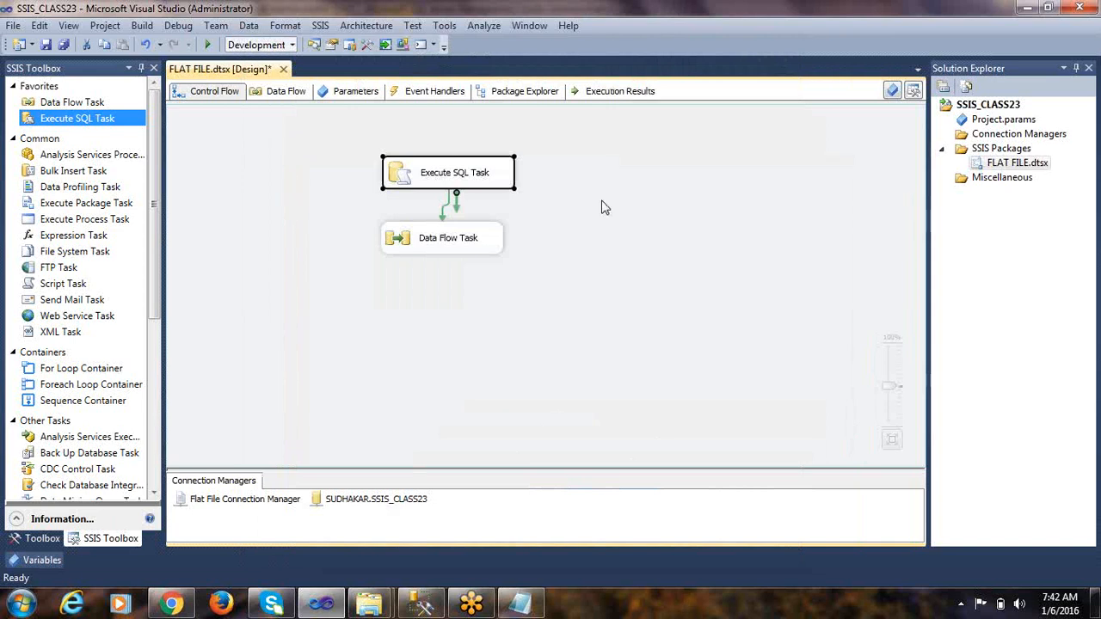
# Step: Align the Data Flow Task directly beneath the Execute SQL Task so the connector between them runs straight
pyautogui.moveTo(407, 250)
pyautogui.mouseDown()
pyautogui.moveTo(440, 255)
pyautogui.moveTo(419, 254)
pyautogui.mouseUp()
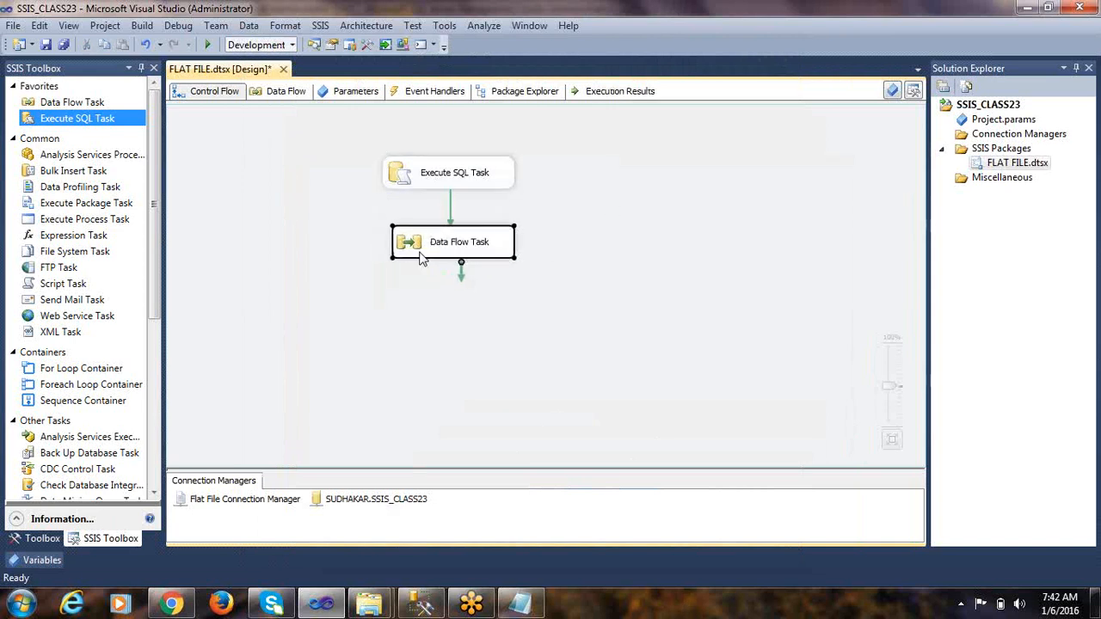
pyautogui.click(530, 278)
pyautogui.click(430, 174)
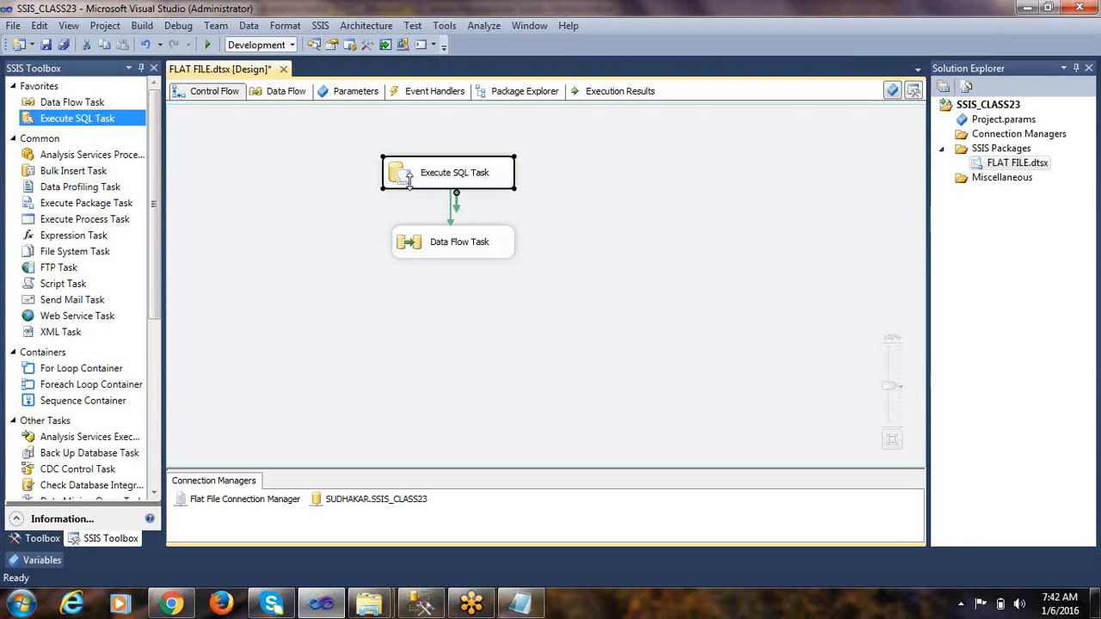
pyautogui.click(337, 180)
# Step: Run the package, inspect the Execute SQL Task and the data flow inside the Data Flow Task, and return to design mode
pyautogui.click(207, 44)
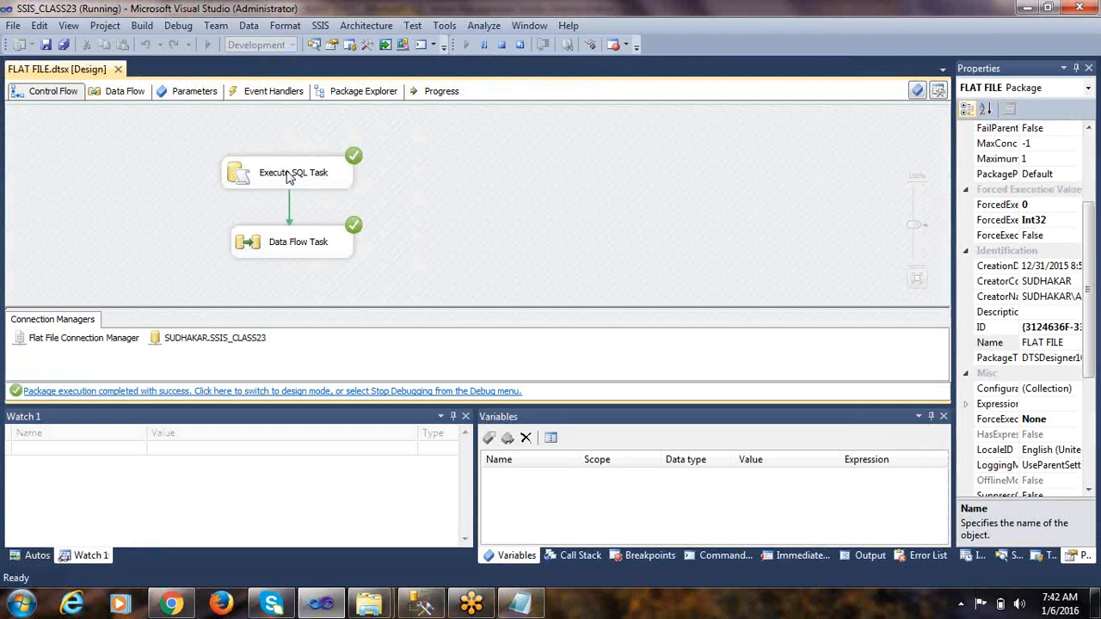
pyautogui.click(289, 175)
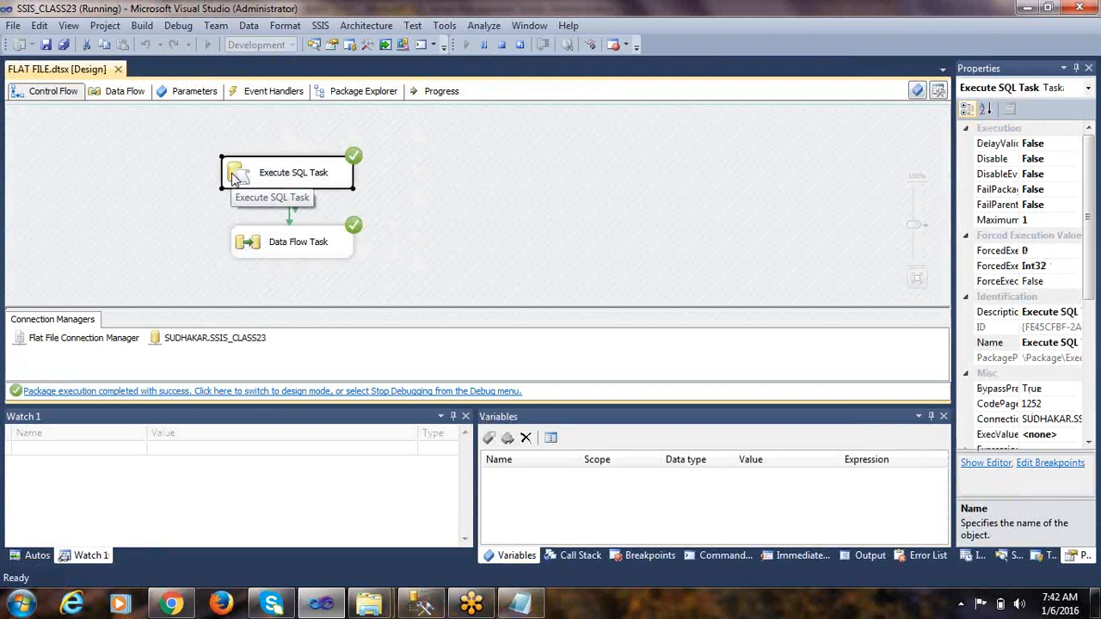
pyautogui.click(251, 244)
pyautogui.doubleClick(251, 244)
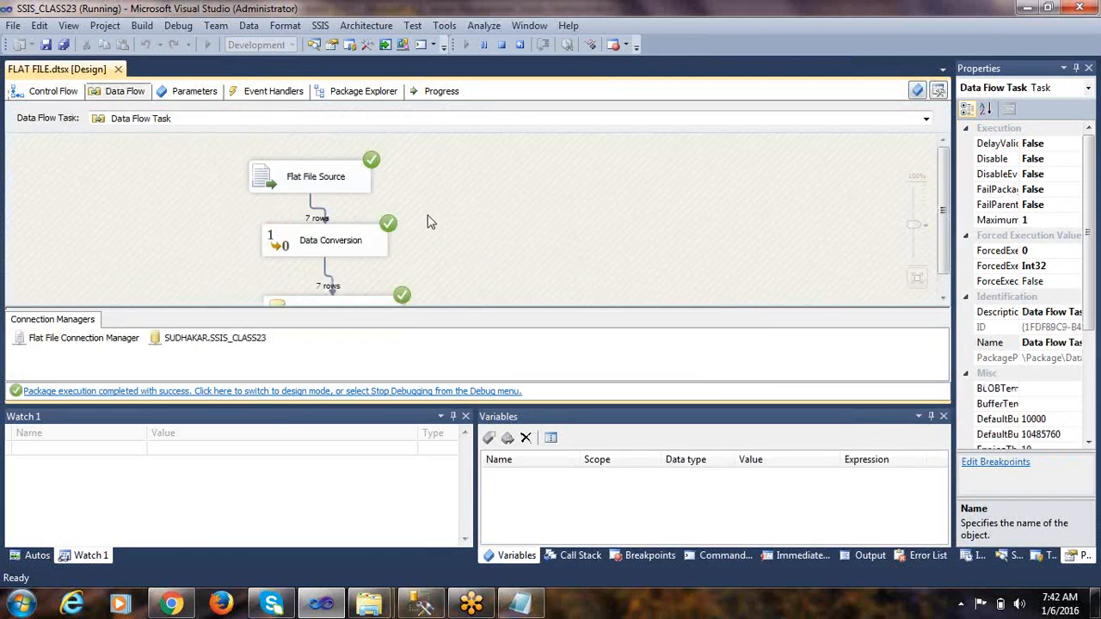
pyautogui.click(153, 390)
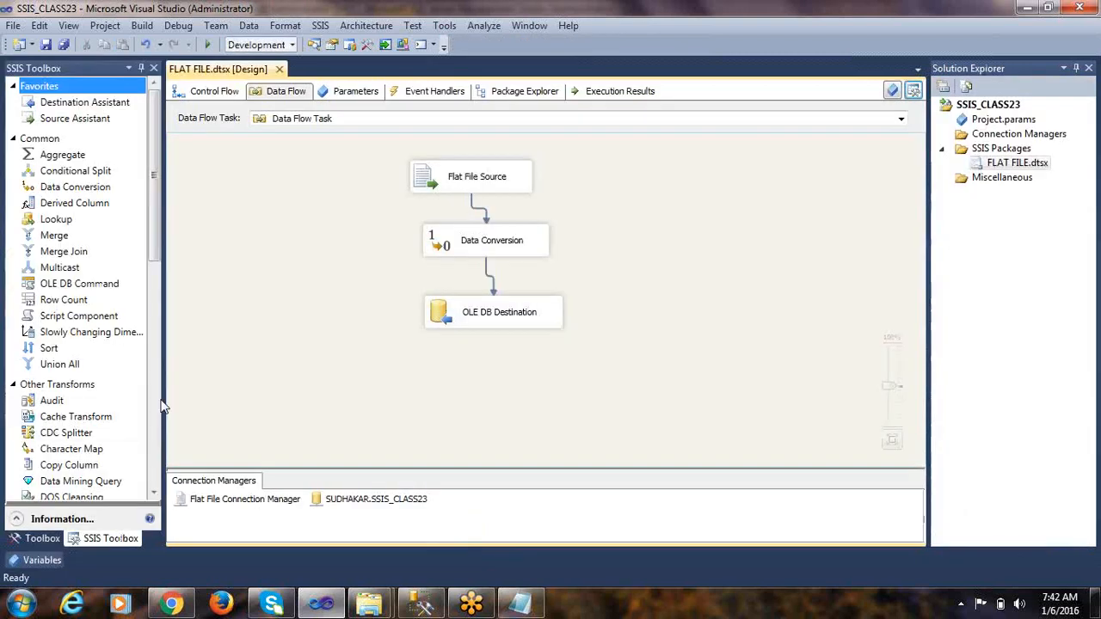
# Step: Switch to Management Studio and execute only SELECT * FROM EMP to check the loaded rows
pyautogui.click(421, 604)
pyautogui.click(393, 159)
pyautogui.moveTo(383, 146); pyautogui.dragTo(163, 135)
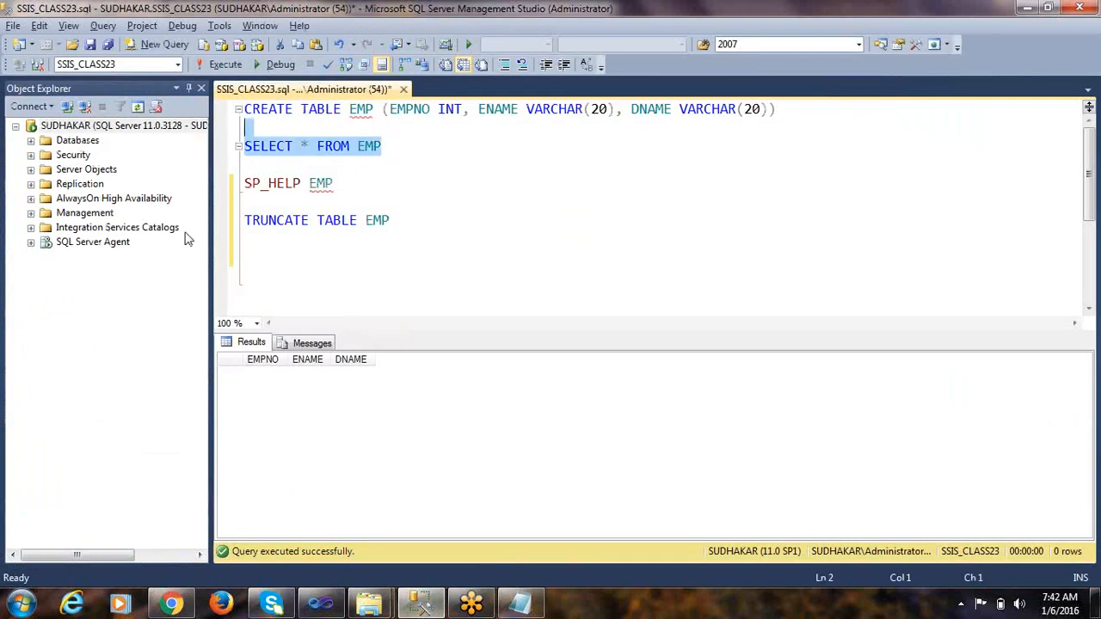
pyautogui.click(221, 67)
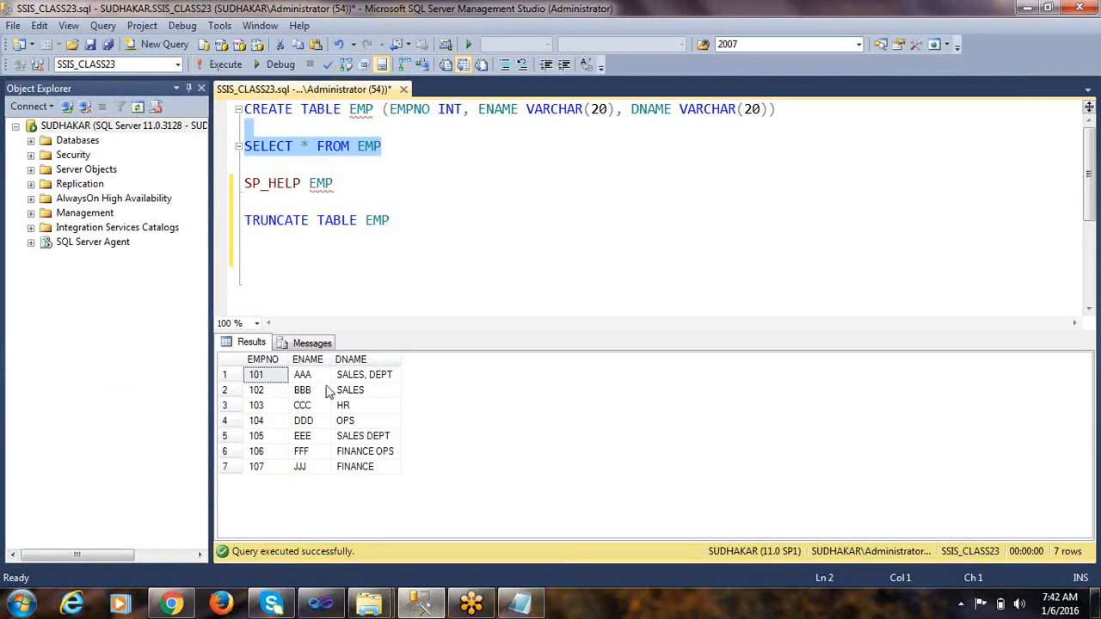
# Step: Return to Visual Studio, run the package again, check both tasks in the control flow, and go back to design mode
pyautogui.hotkey('alt', 'Tab')
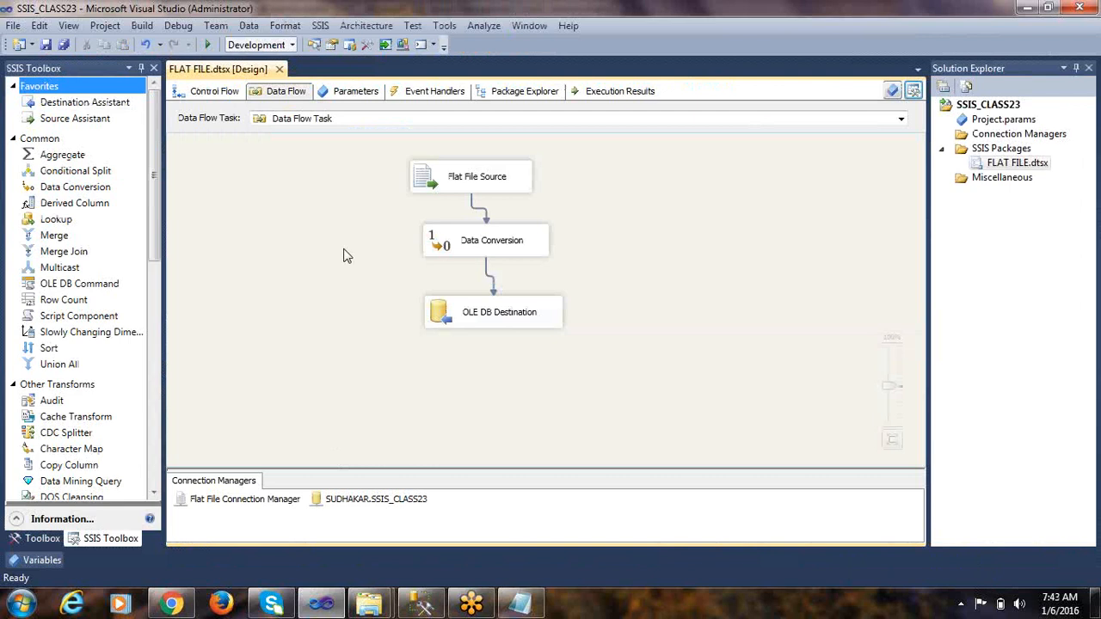
pyautogui.click(206, 45)
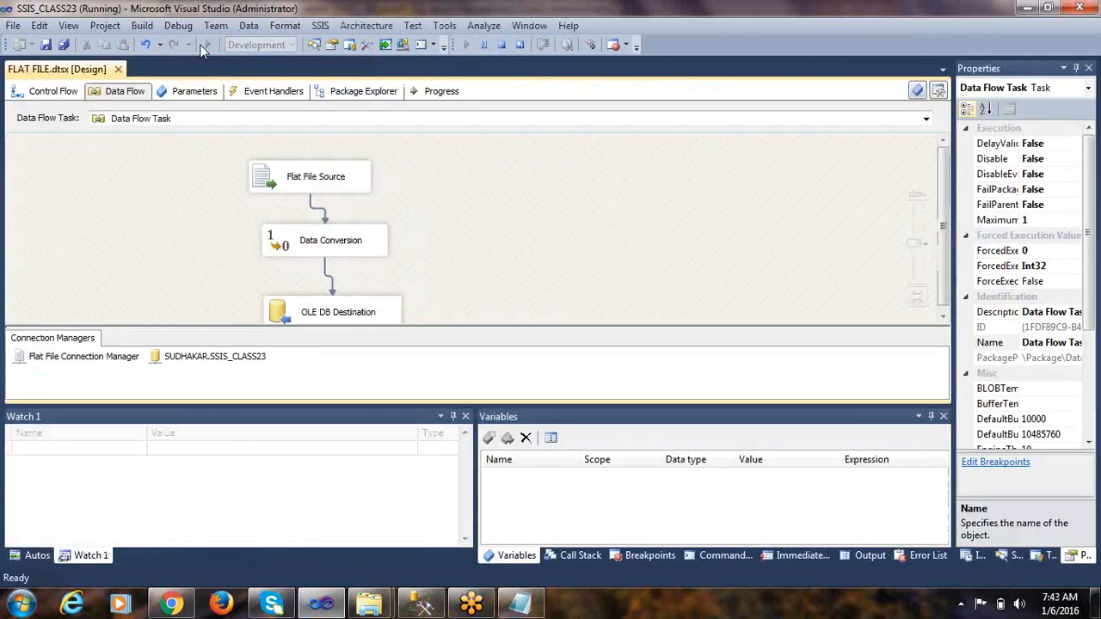
pyautogui.click(53, 91)
pyautogui.click(274, 176)
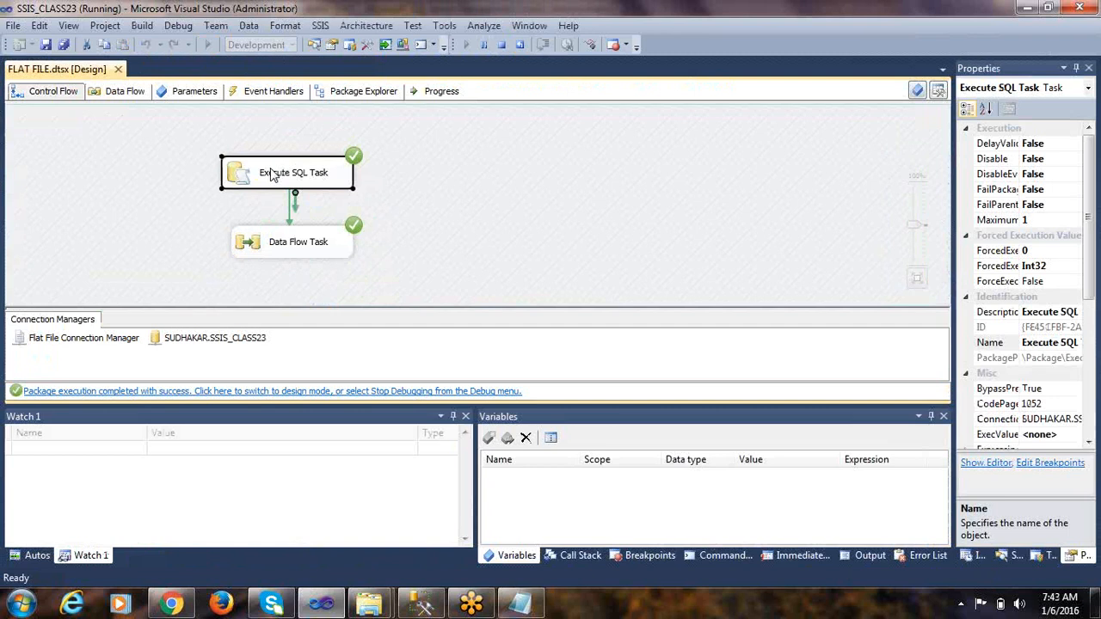
pyautogui.click(305, 252)
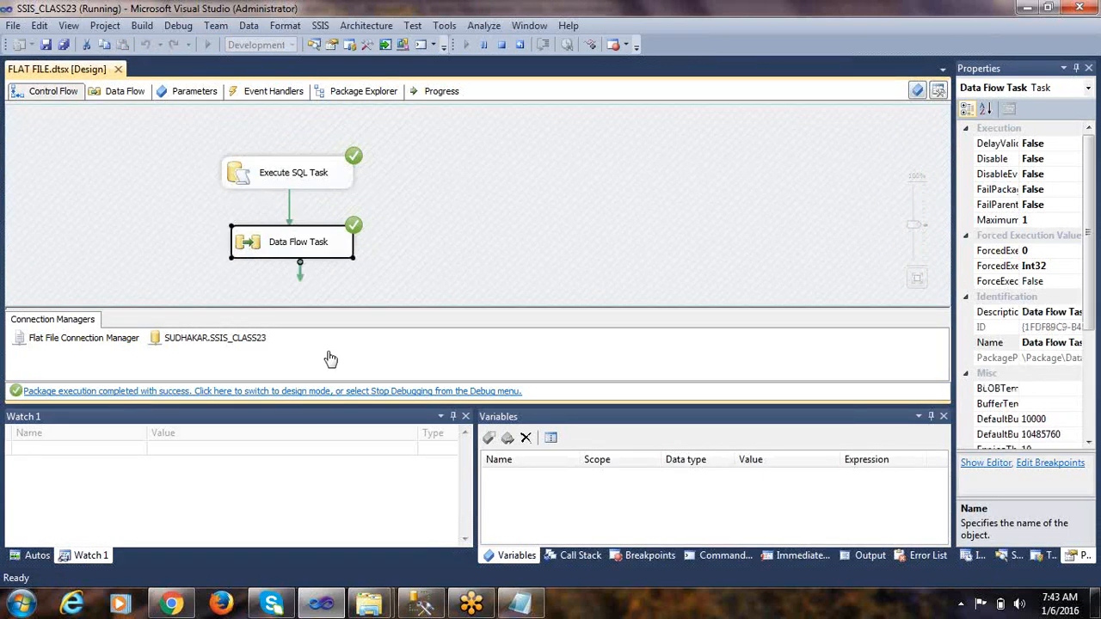
pyautogui.click(342, 397)
# Step: Rerun SELECT * FROM EMP in Management Studio and examine the last returned row
pyautogui.hotkey('alt', 'Tab')
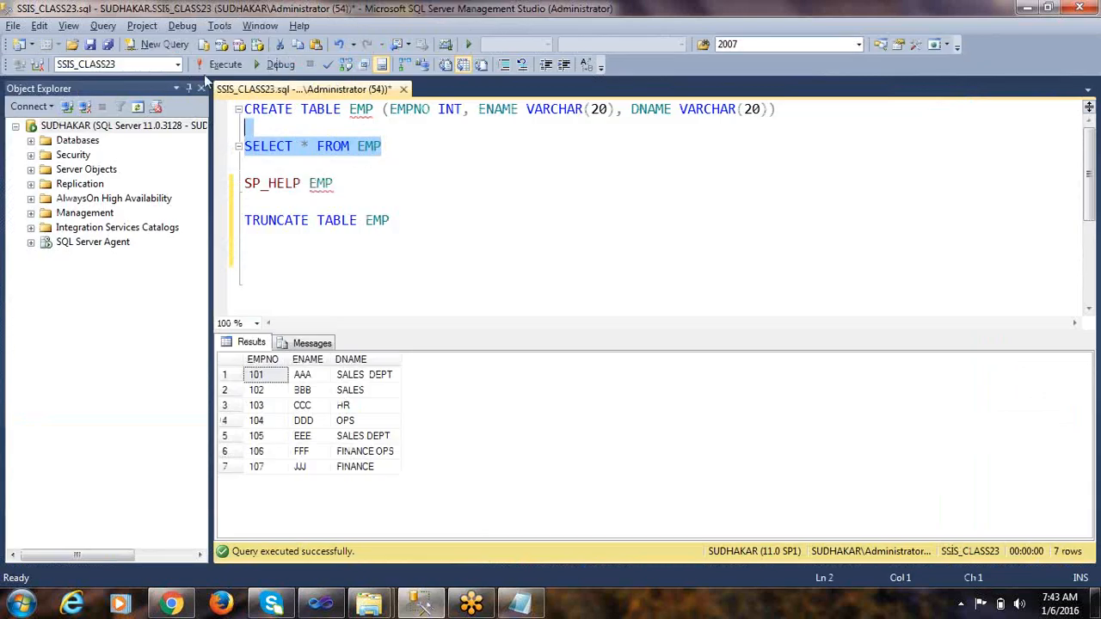
pyautogui.click(226, 65)
pyautogui.click(300, 467)
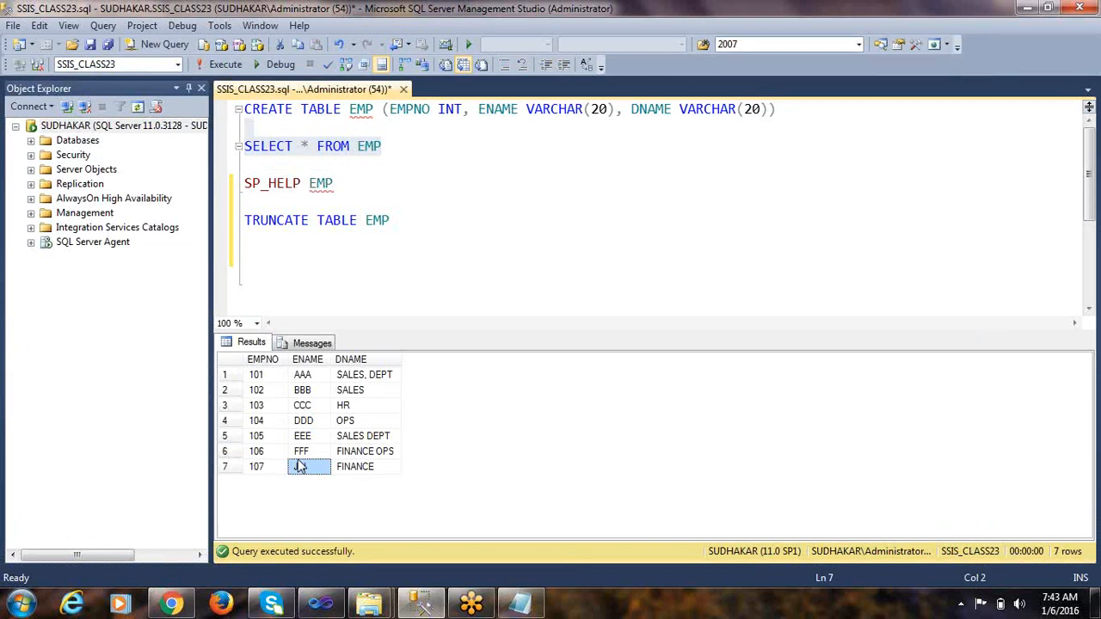
# Step: Switch to the Notepad notes on loading types and highlight REFRESH and APPENDING in turn
pyautogui.click(520, 602)
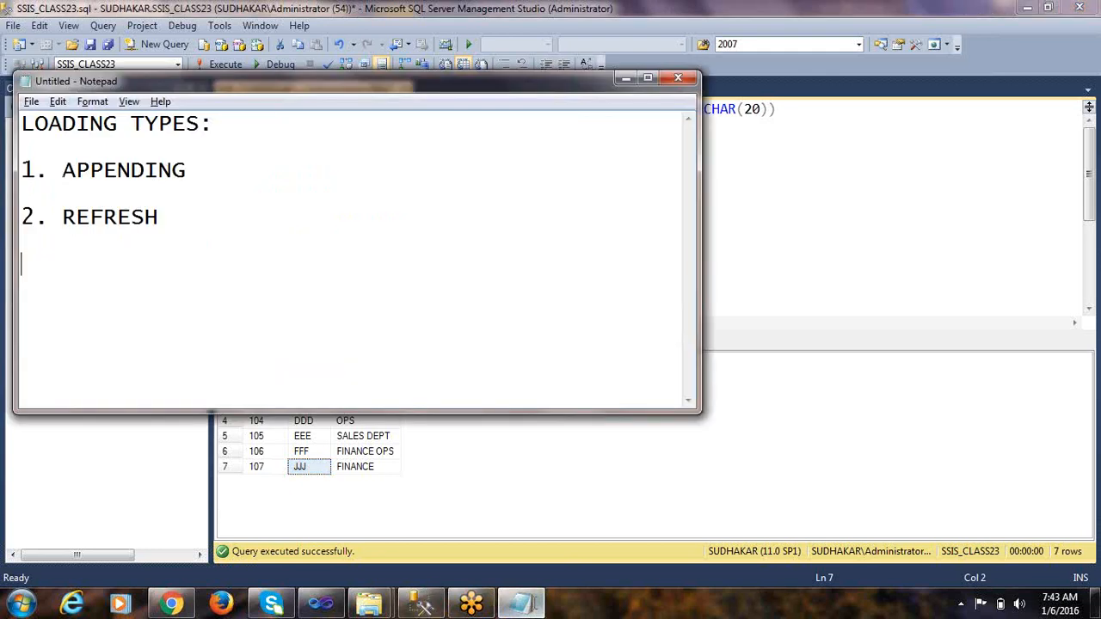
pyautogui.doubleClick(129, 220)
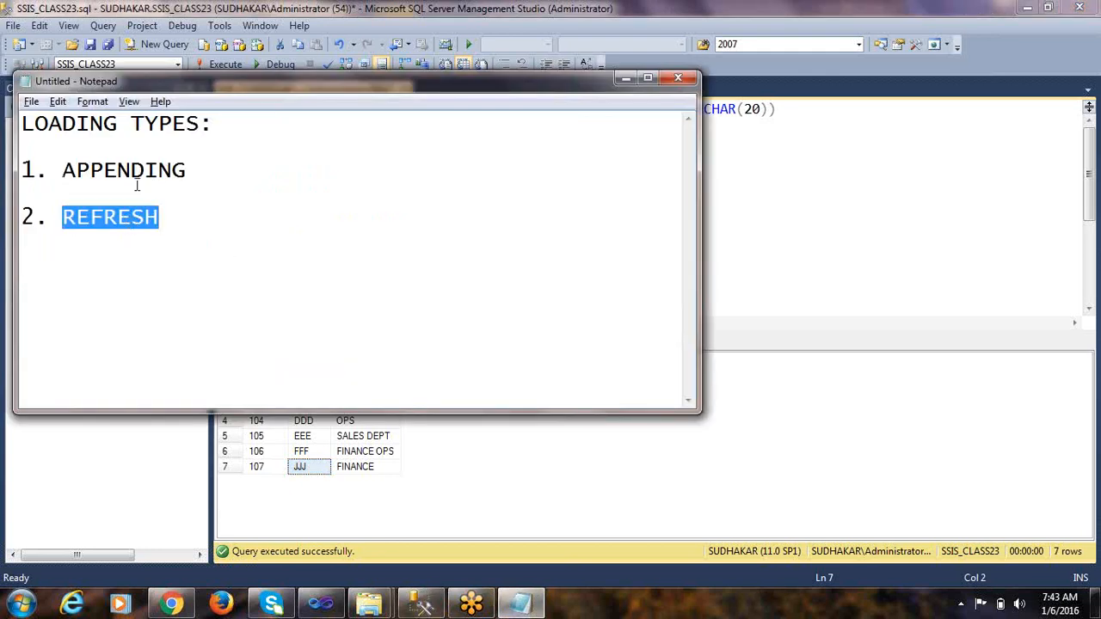
pyautogui.doubleClick(137, 179)
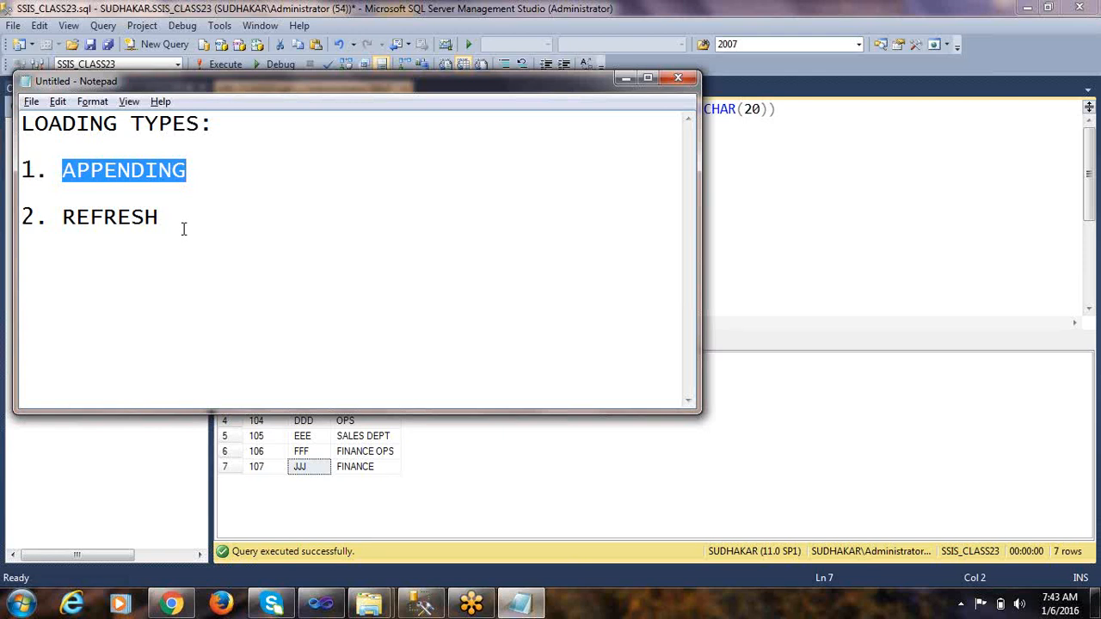
pyautogui.doubleClick(124, 212)
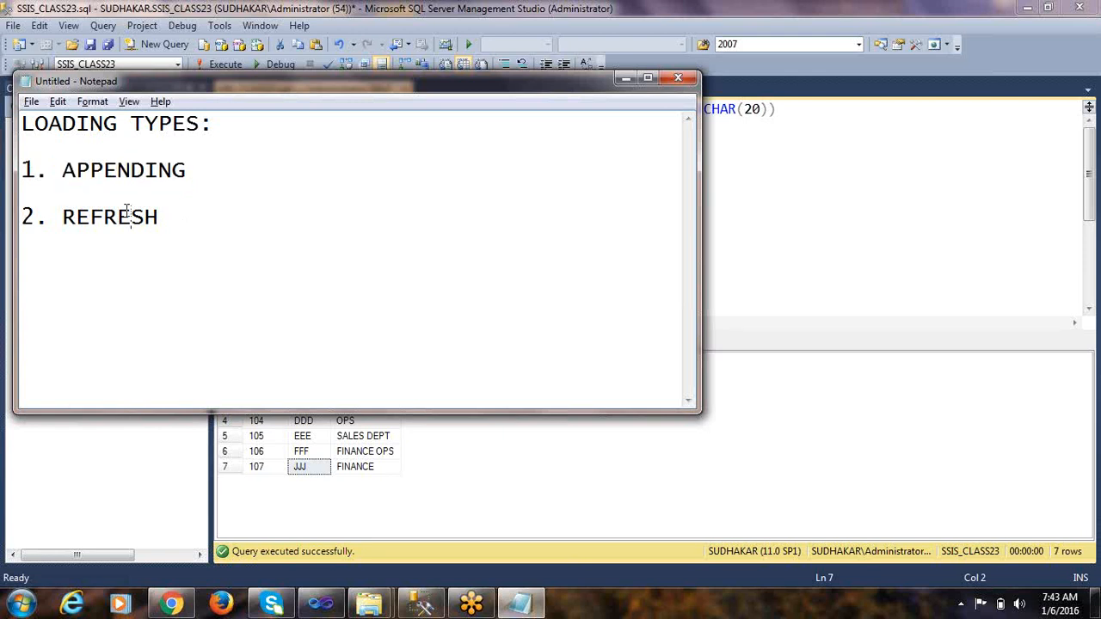
# Step: Add "3. INSERT/UPDATE" as a new item below REFRESH, separated by a blank line
pyautogui.click(201, 298)
pyautogui.click(177, 219)
pyautogui.press('Return')
pyautogui.press('Return')
pyautogui.write('3.')
pyautogui.write('INSERT/UPDATE')
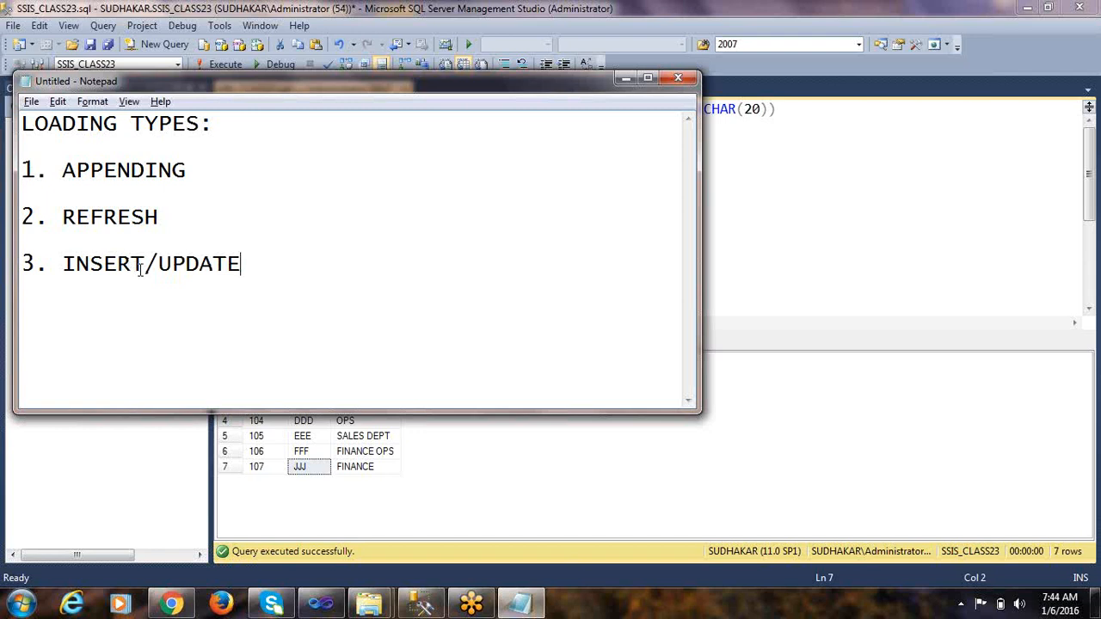
# Step: Highlight REFRESH in the notes, and examine the individual EMPNO values and the whole EMPNO column of the EMP results in Management Studio
pyautogui.doubleClick(145, 216)
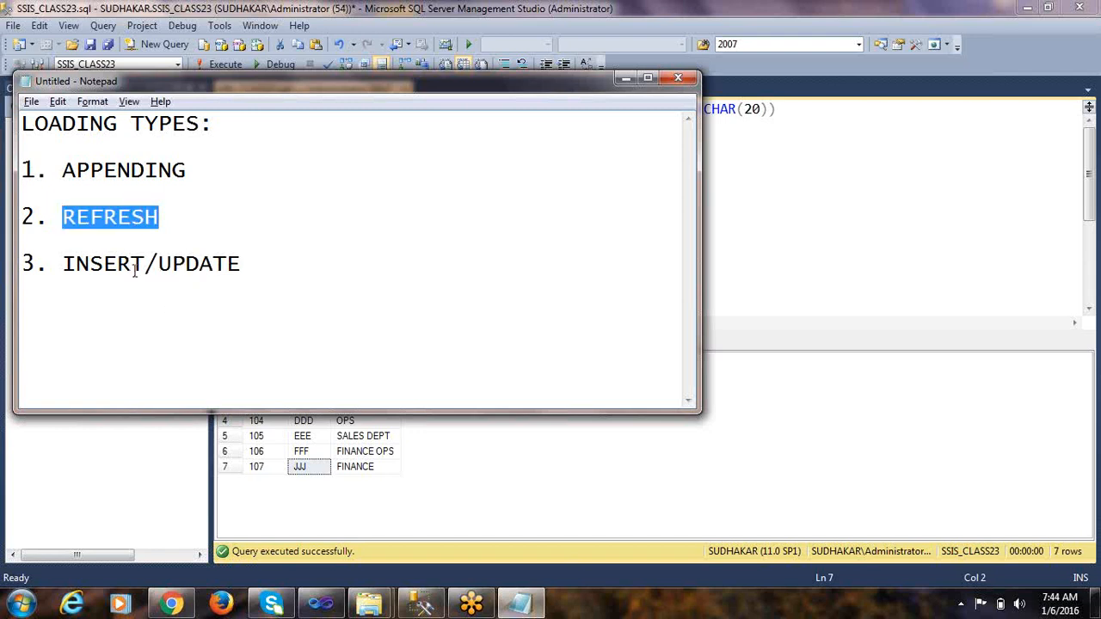
pyautogui.click(322, 481)
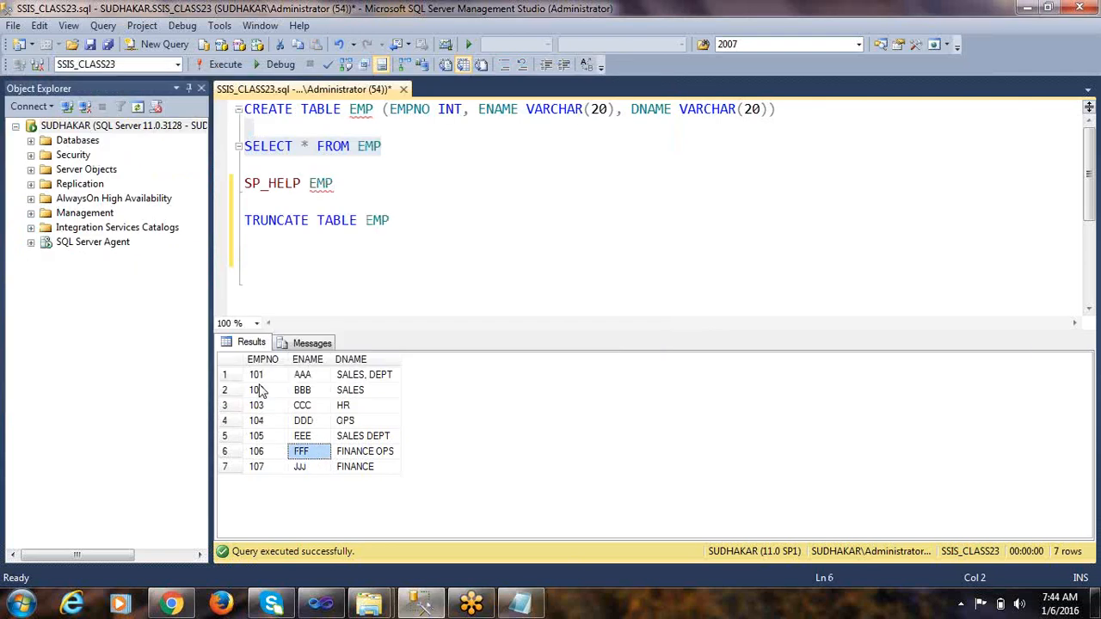
pyautogui.click(256, 390)
pyautogui.click(277, 467)
pyautogui.click(277, 420)
pyautogui.click(265, 379)
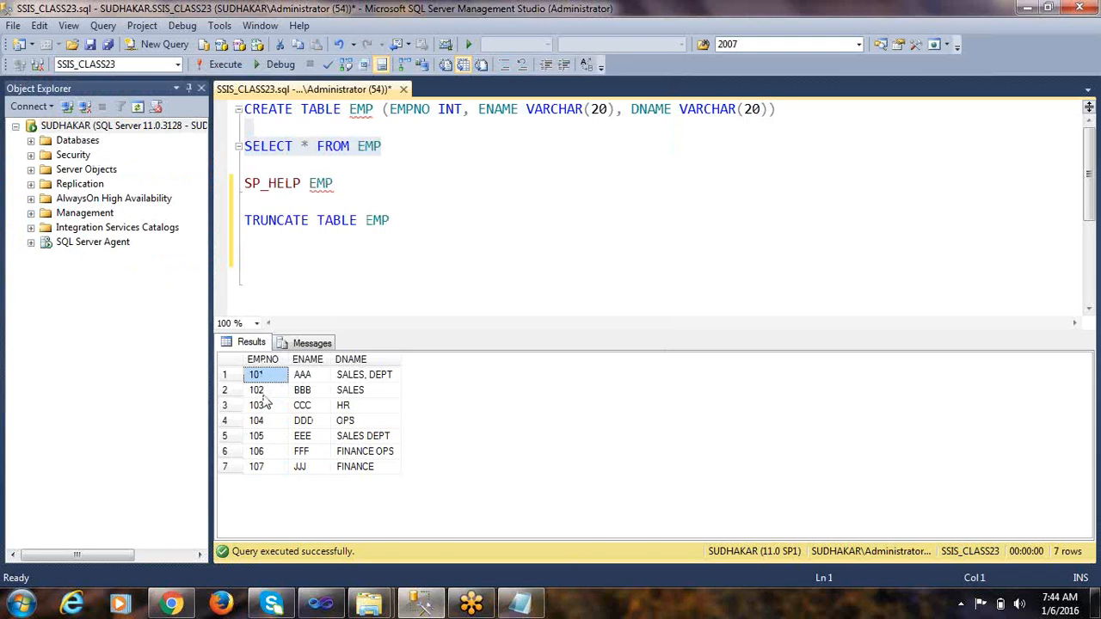
pyautogui.hotkey('alt', 'Tab')
pyautogui.hotkey('alt', 'Tab')
pyautogui.click(274, 387)
pyautogui.click(275, 426)
pyautogui.click(275, 455)
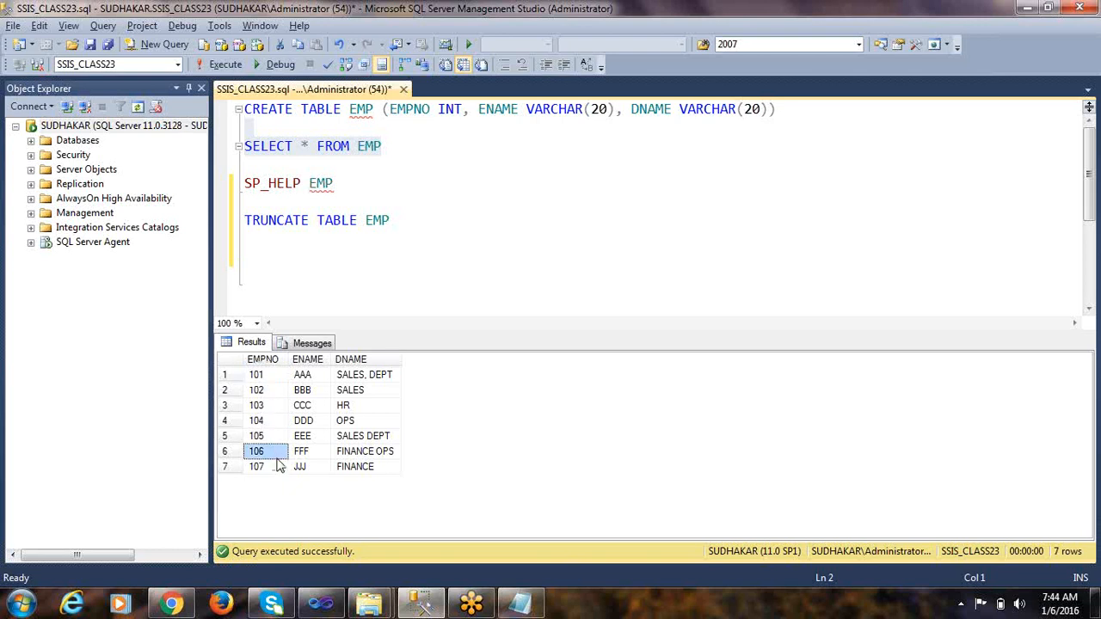
pyautogui.click(275, 421)
pyautogui.click(274, 391)
pyautogui.click(274, 376)
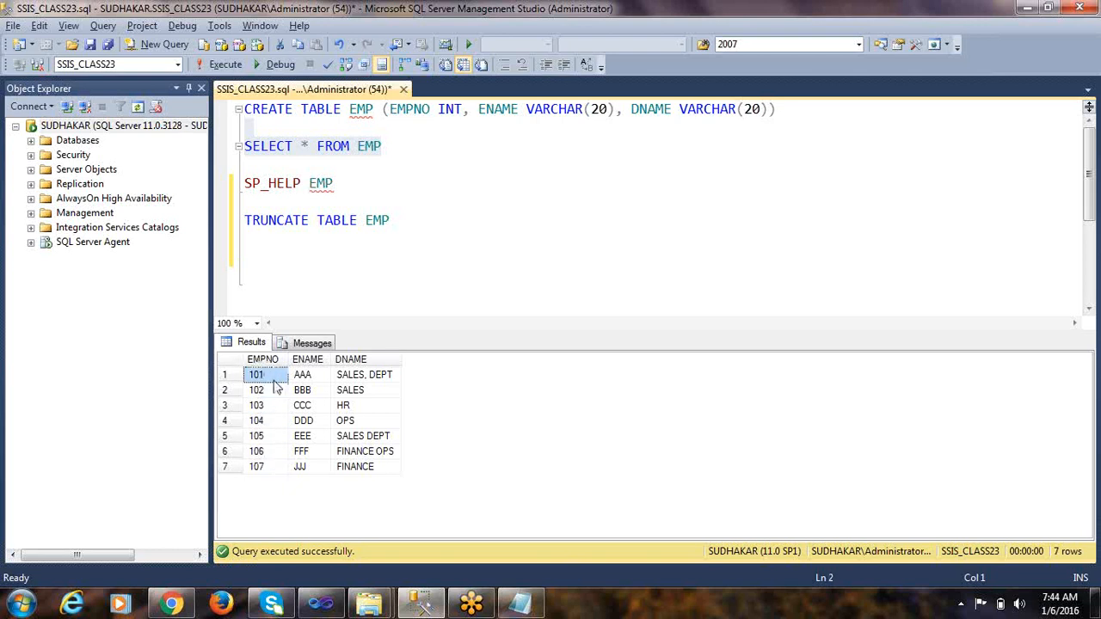
pyautogui.click(276, 406)
pyautogui.click(280, 436)
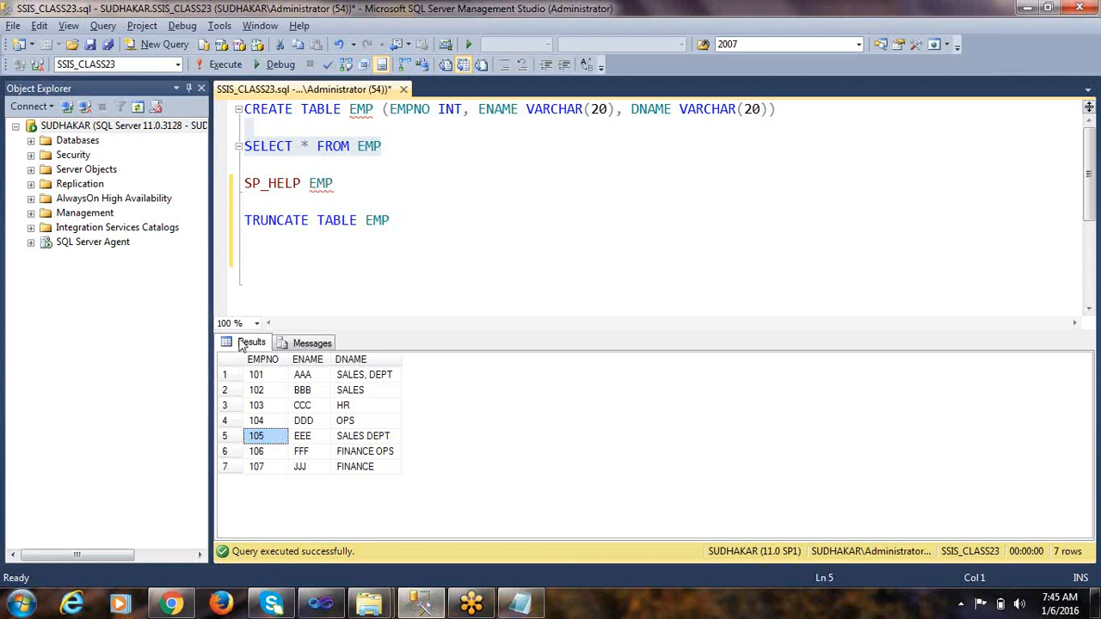
pyautogui.click(261, 360)
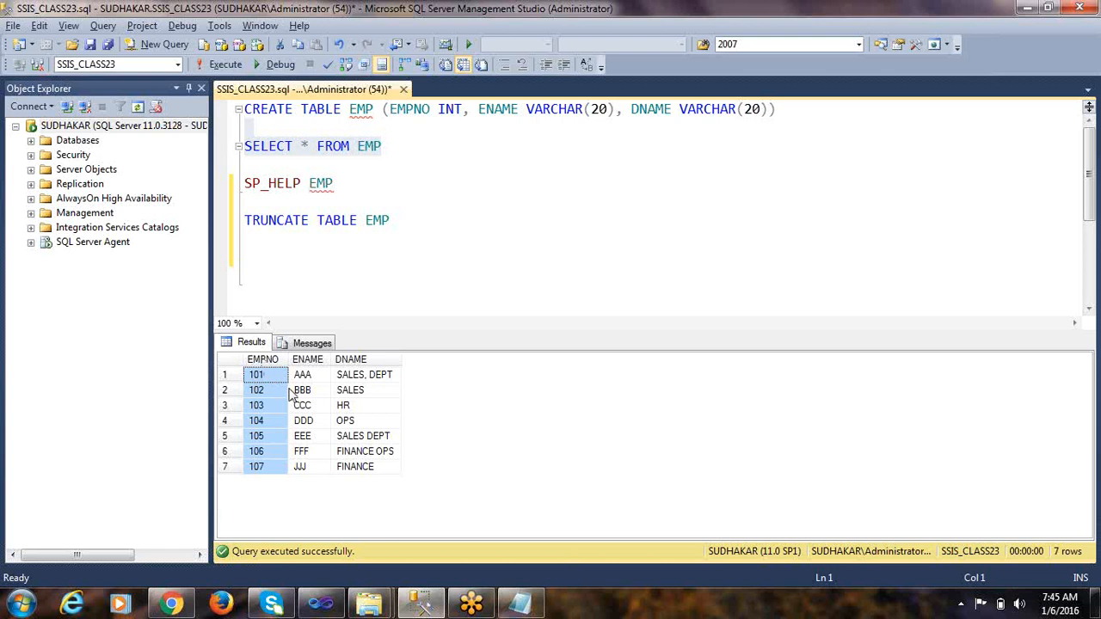
# Step: Return to the Notepad notes and append " - DELTA" to the INSERT/UPDATE item
pyautogui.hotkey('alt', 'Tab')
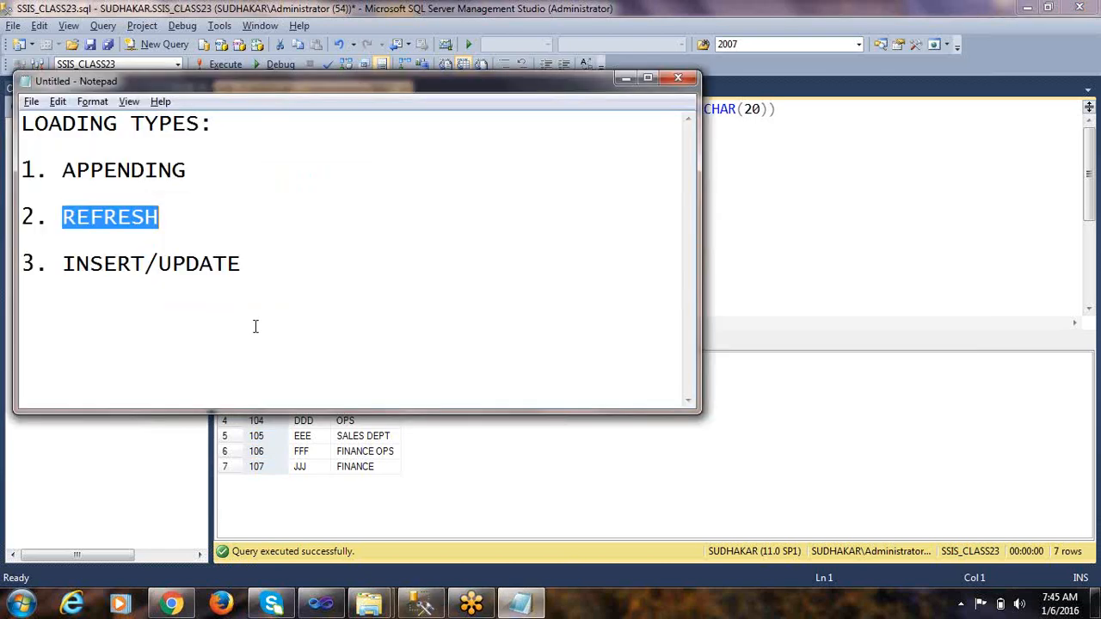
pyautogui.click(243, 264)
pyautogui.write('- D')
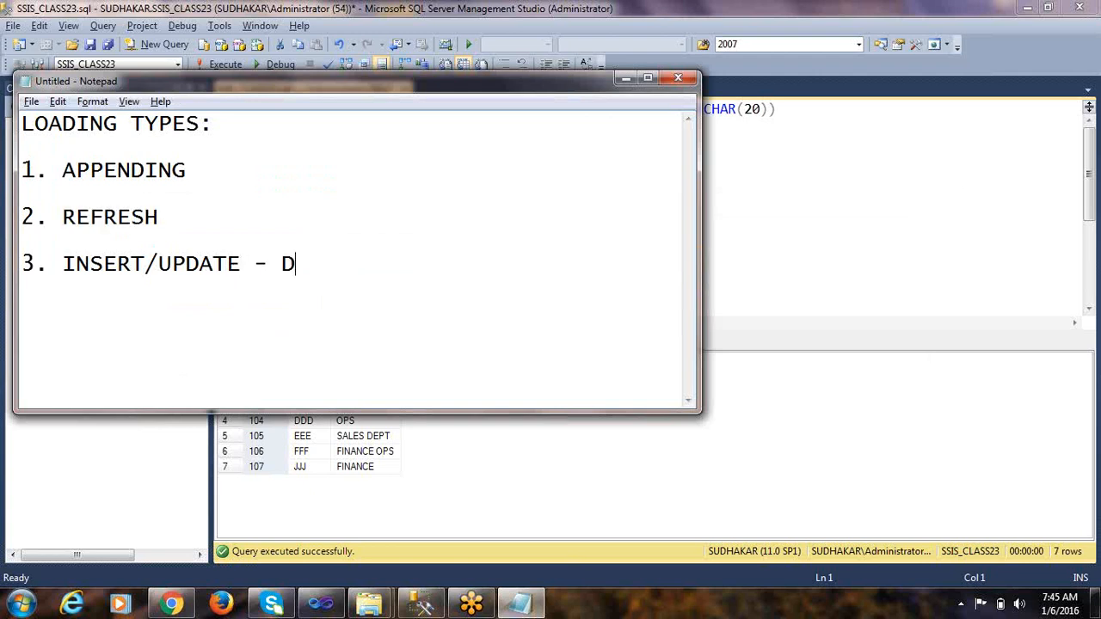
pyautogui.write('ELATA')
pyautogui.click(336, 263)
pyautogui.press('BackSpace')
# Step: Add the line "INCREMENTAL LOAD OR DELTA LOAD" below the INSERT/UPDATE item, separated by a blank line
pyautogui.press('Return')
pyautogui.press('Return')
pyautogui.write('INCRE')
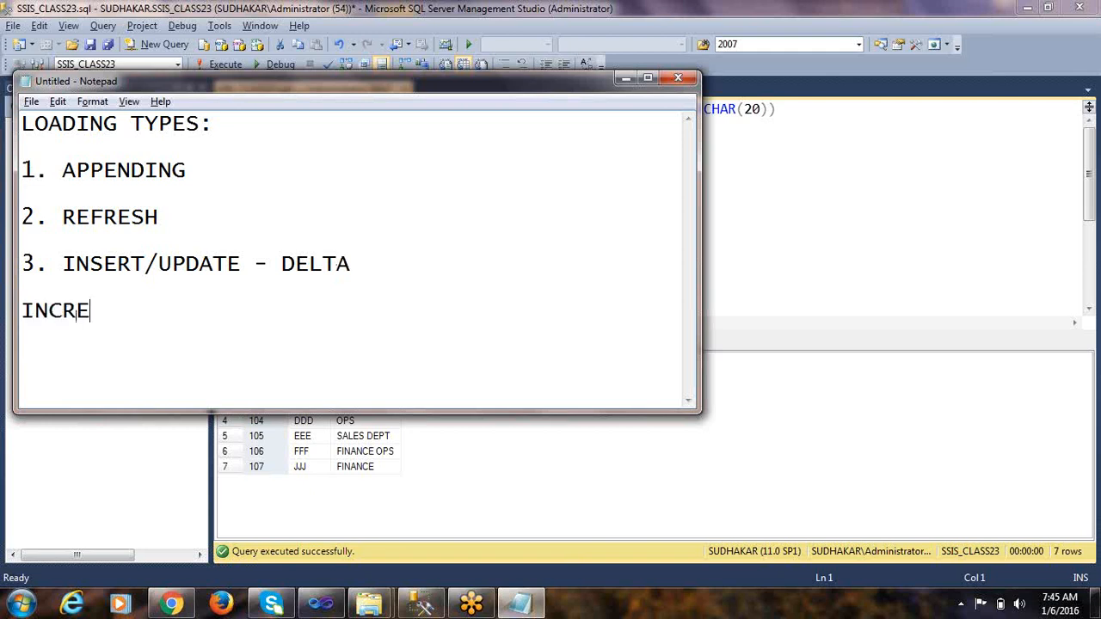
pyautogui.write('MENTAL')
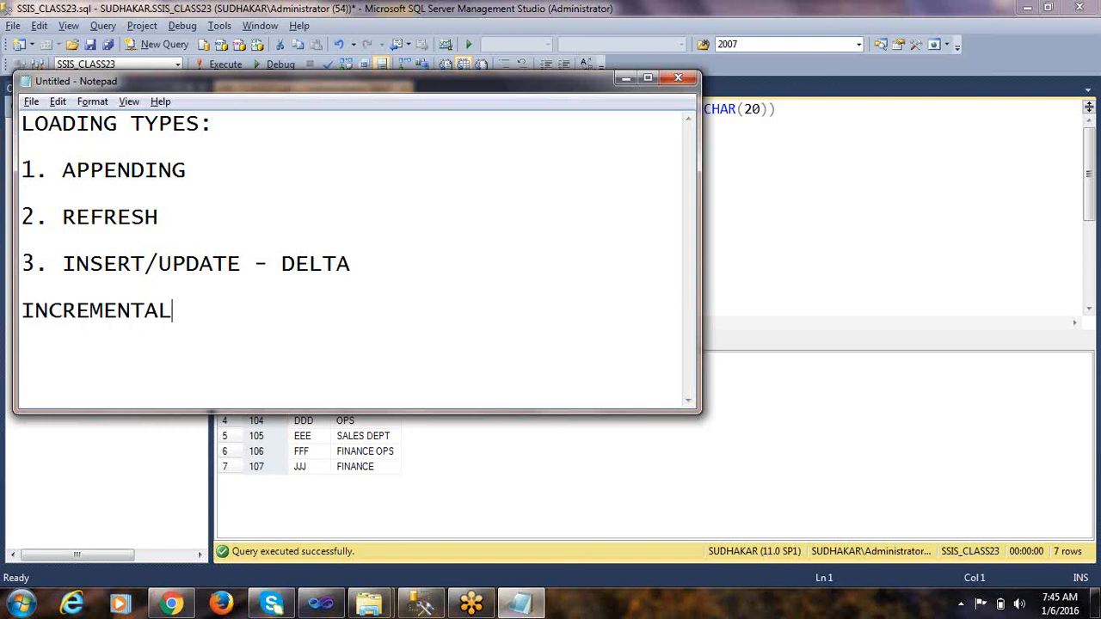
pyautogui.write(' LOAD O')
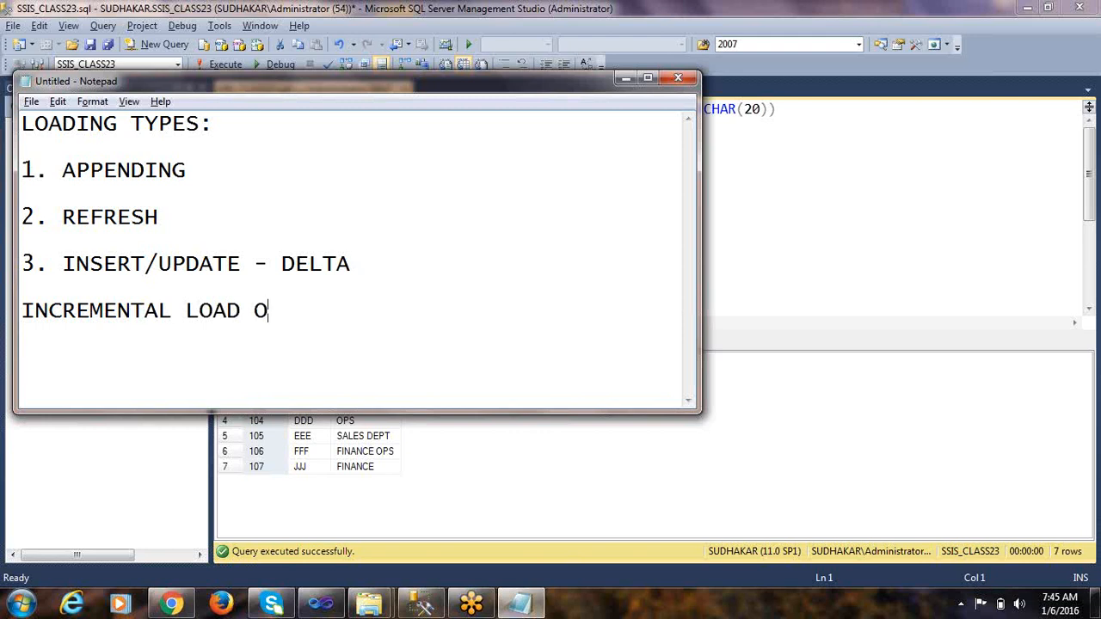
pyautogui.write('R DELTA LOAD')
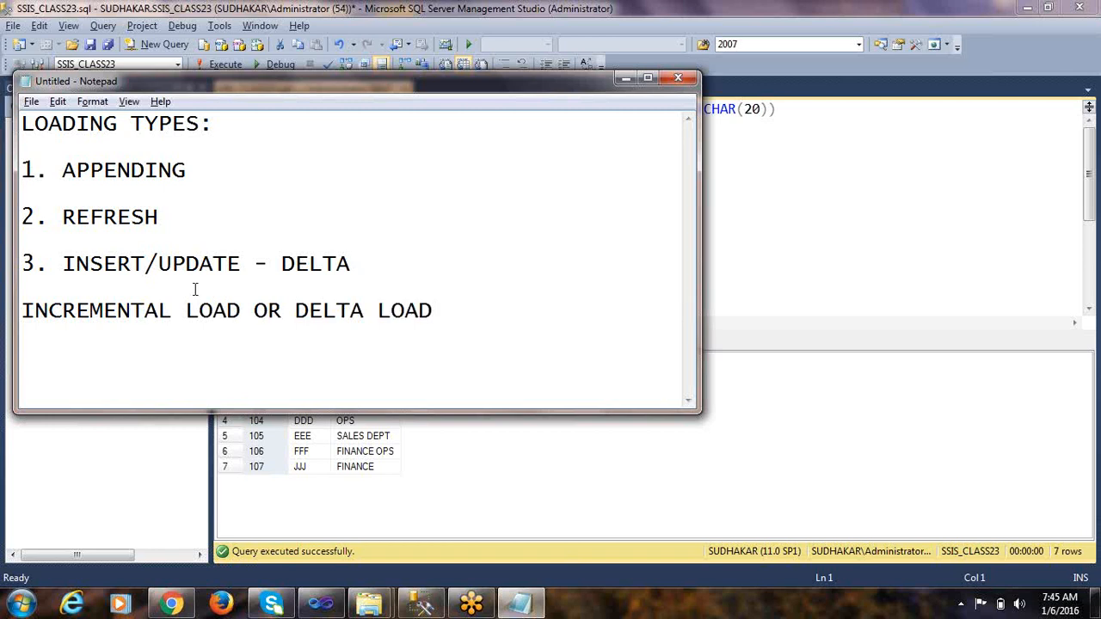
# Step: Highlight the line on incremental or delta load, followed by the words INSERT/UPDATE in item 3
pyautogui.press('Return')
pyautogui.hotkey('shift', 'Up')
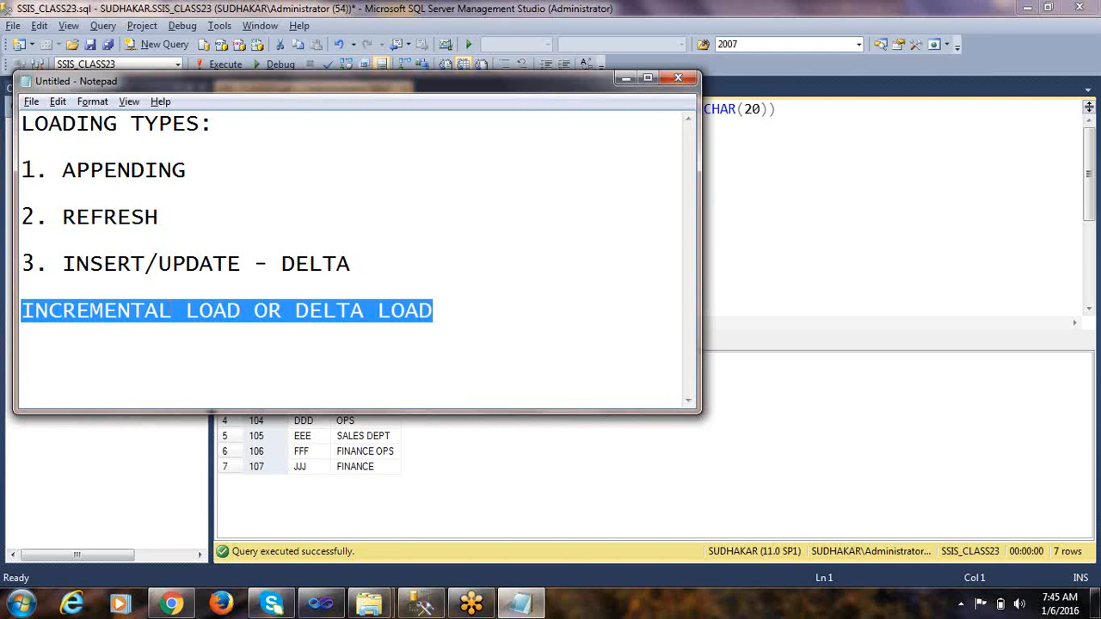
pyautogui.click(200, 289)
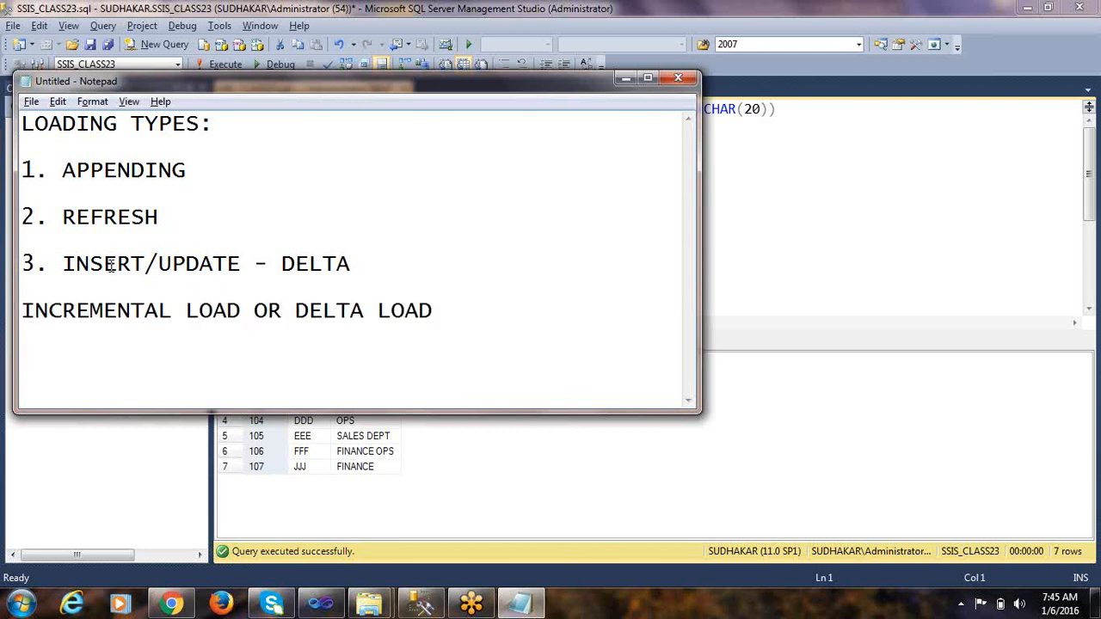
pyautogui.moveTo(64, 262); pyautogui.dragTo(237, 258)
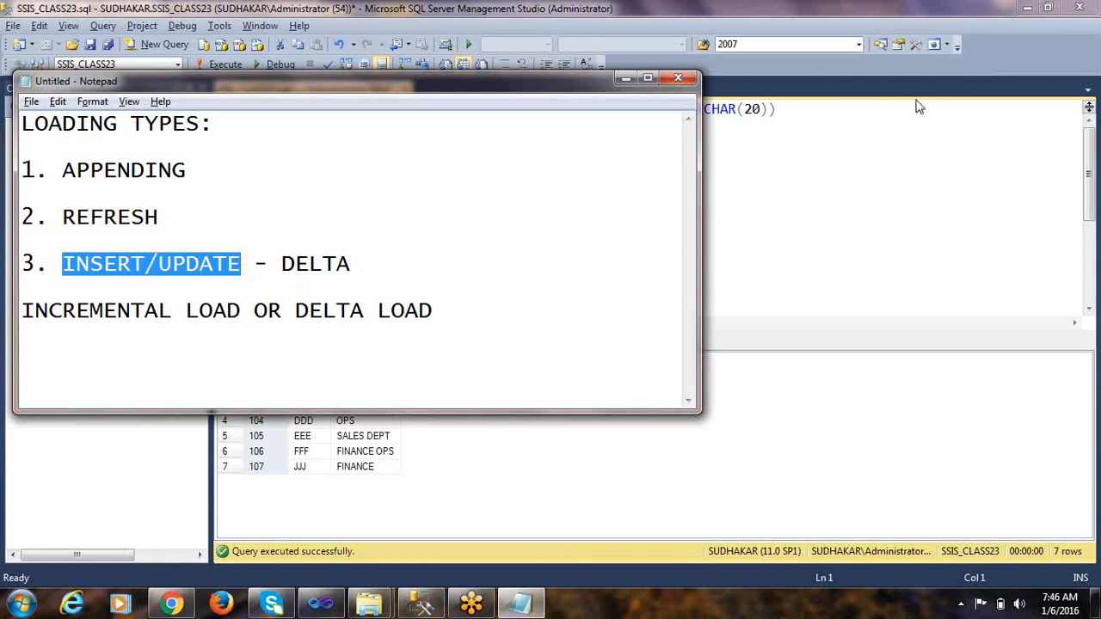
# Step: Deselect the text in the Notepad notes, switch to Visual Studio and close the FLAT FILE.dtsx package
pyautogui.click(462, 334)
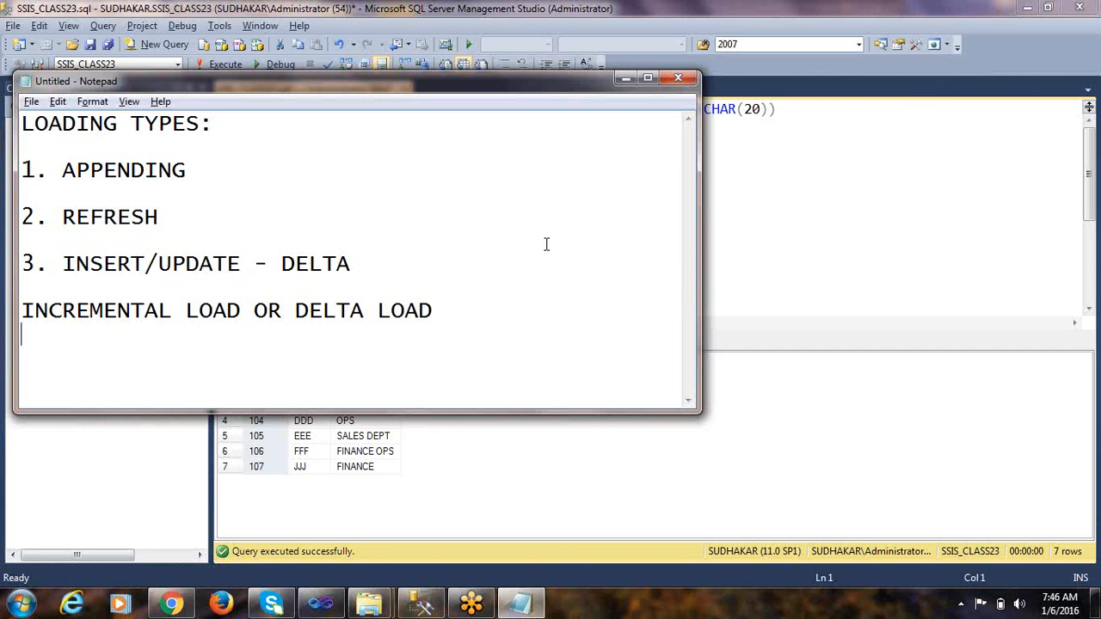
pyautogui.click(600, 242)
pyautogui.click(816, 204)
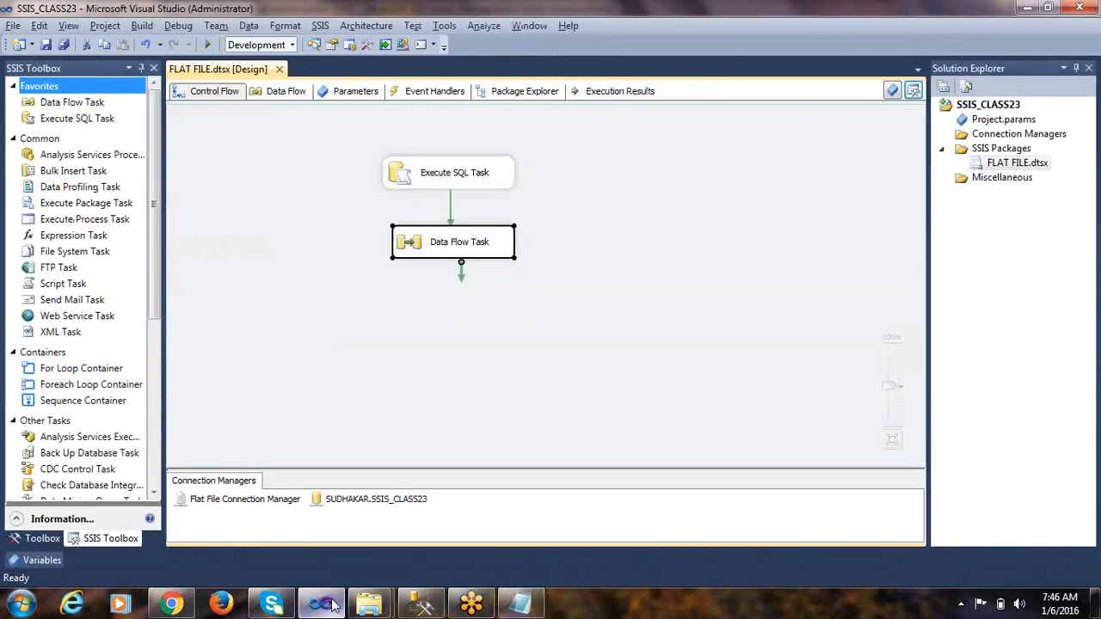
pyautogui.click(321, 605)
pyautogui.click(637, 214)
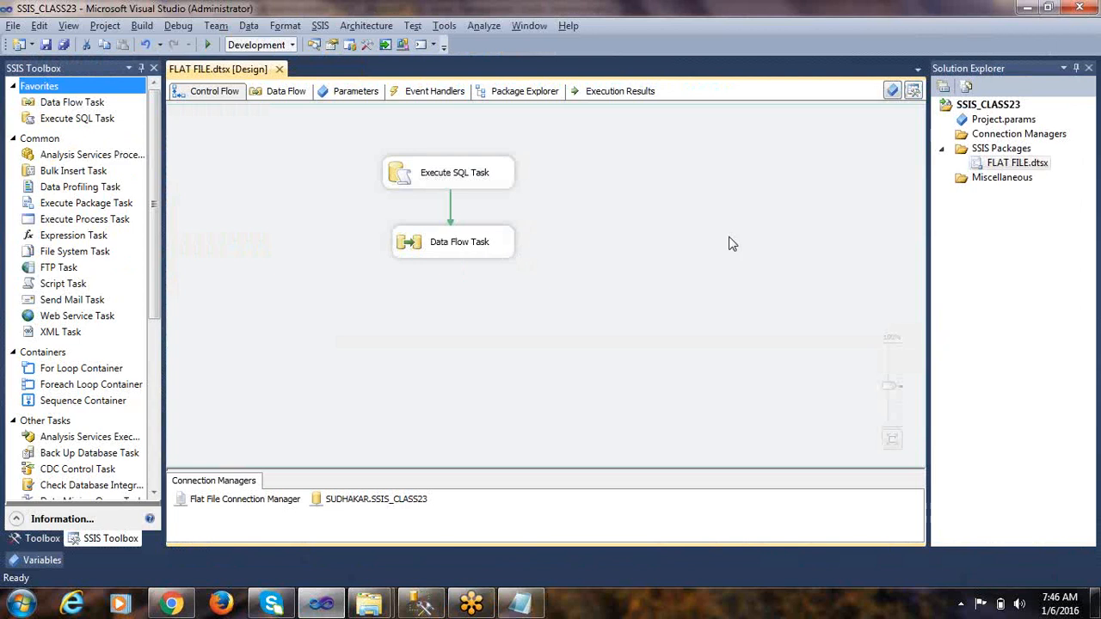
pyautogui.click(278, 69)
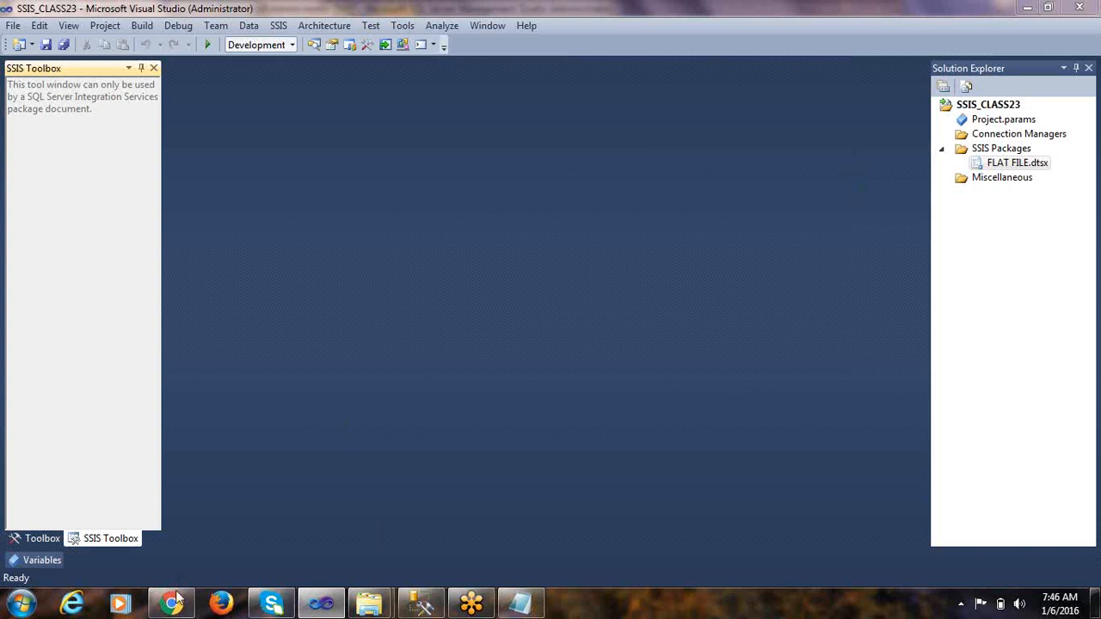
# Step: Open the EMP Excel workbook from the DATASOURCES\CLIENT SOURCE folder to view its Sheet2 data, and close the workbook
pyautogui.moveTo(365, 608)
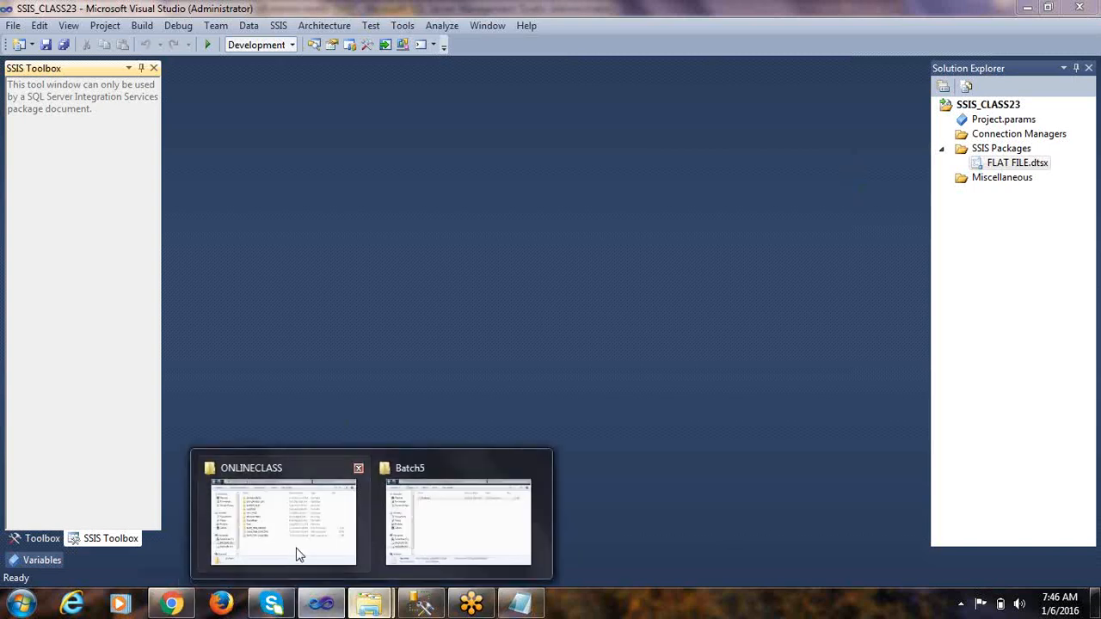
pyautogui.click(297, 550)
pyautogui.click(404, 248)
pyautogui.doubleClick(404, 246)
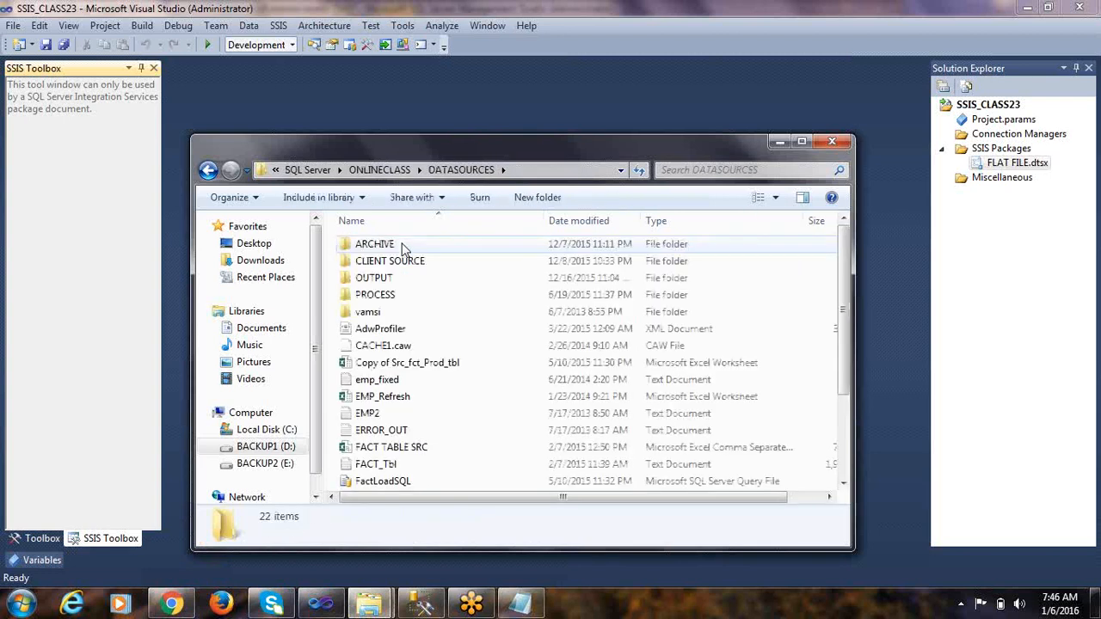
pyautogui.doubleClick(398, 261)
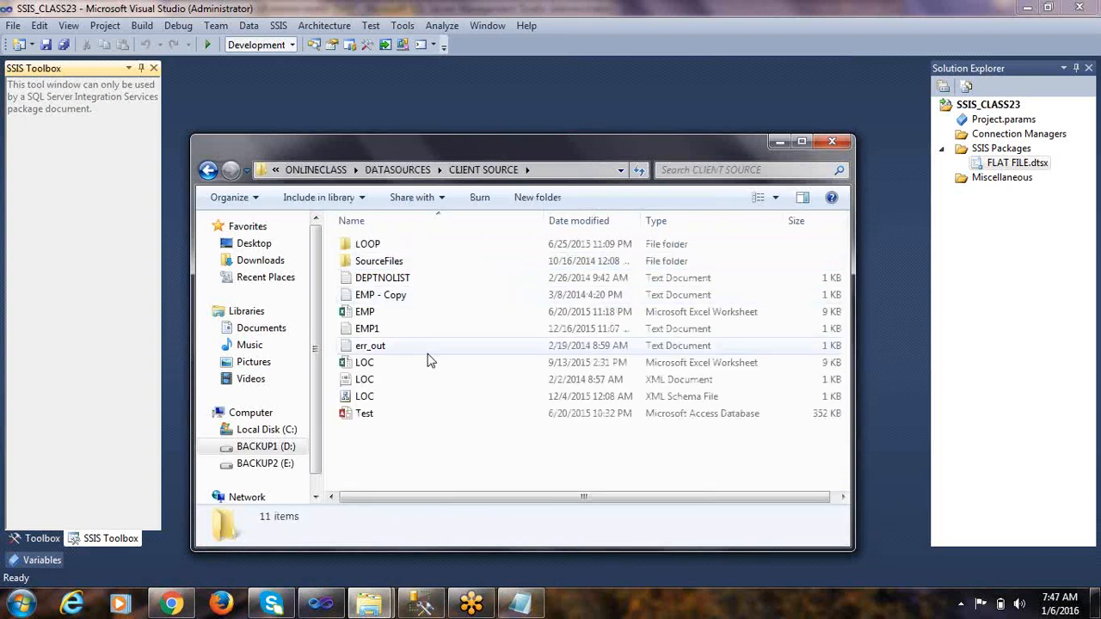
pyautogui.click(581, 313)
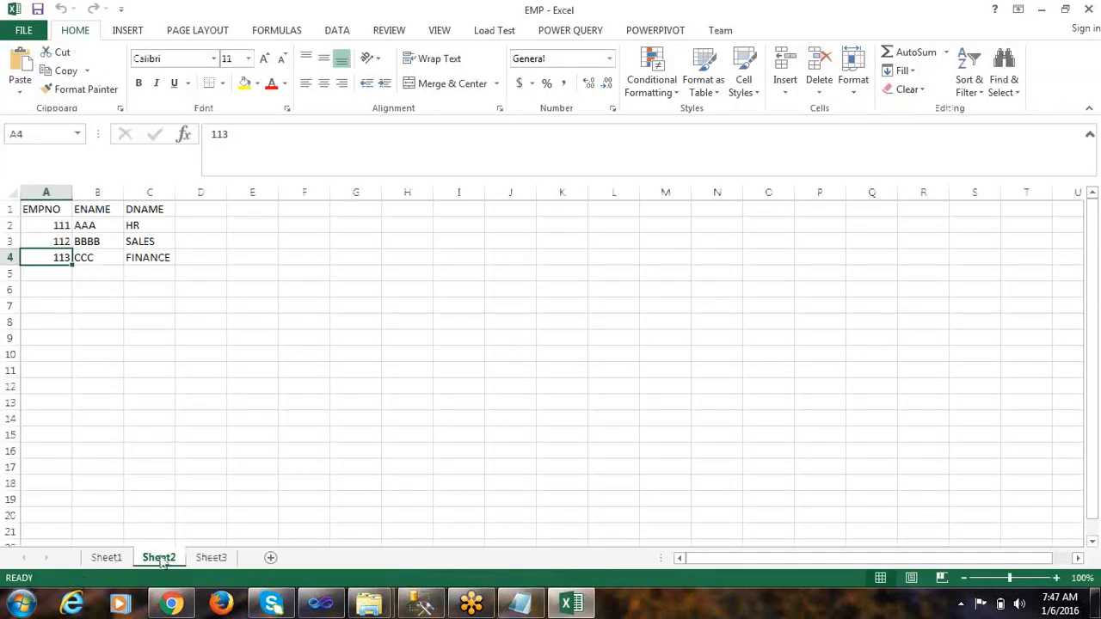
pyautogui.hotkey('ctrl', 'w')
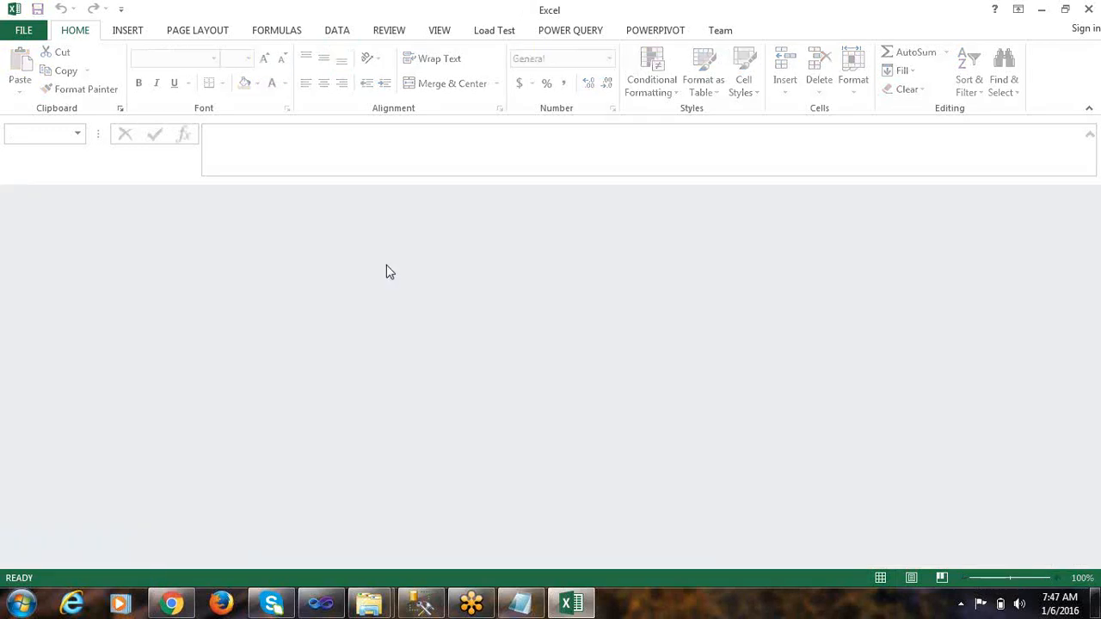
# Step: Open the LOC Excel workbook from the CLIENT SOURCE folder and view its LOC and DEPT sheets
pyautogui.hotkey('ctrl', 'o')
pyautogui.click(596, 363)
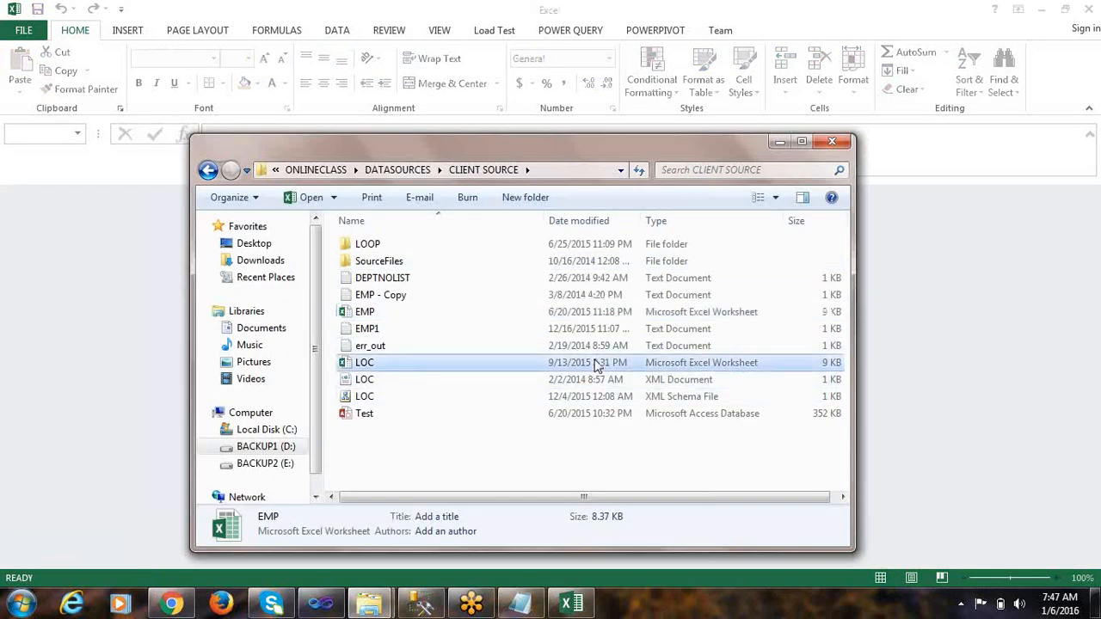
pyautogui.doubleClick(596, 363)
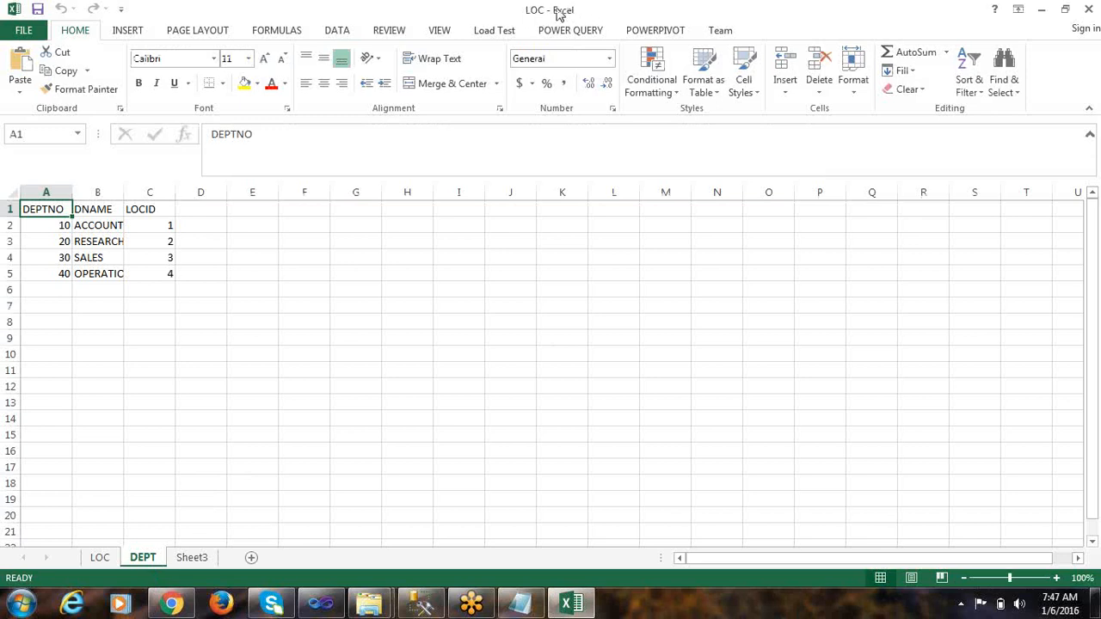
pyautogui.click(100, 559)
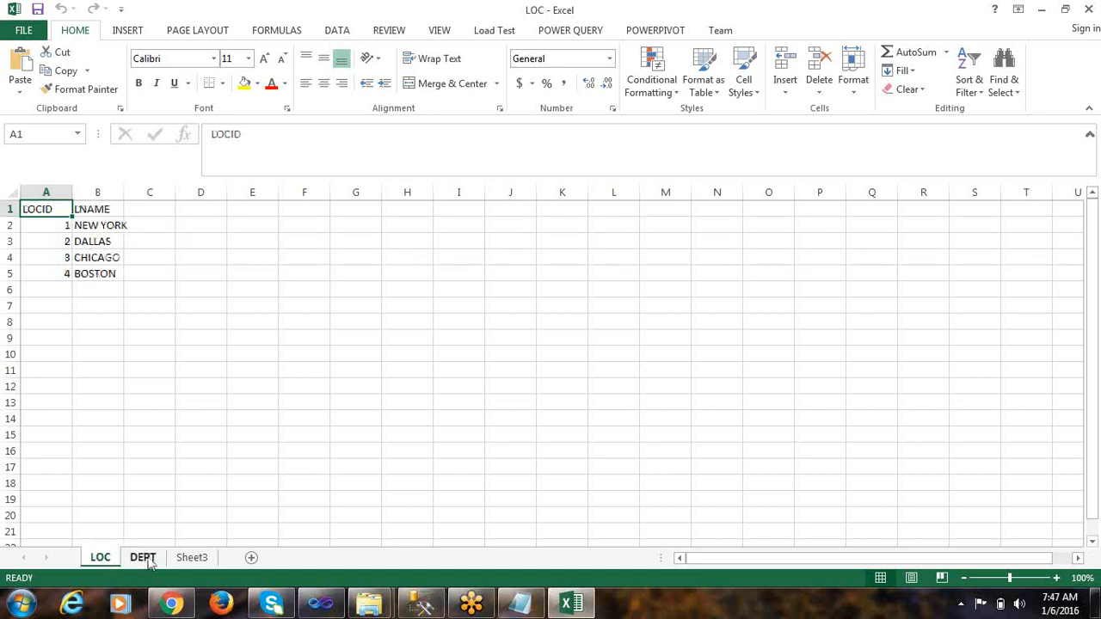
pyautogui.click(148, 559)
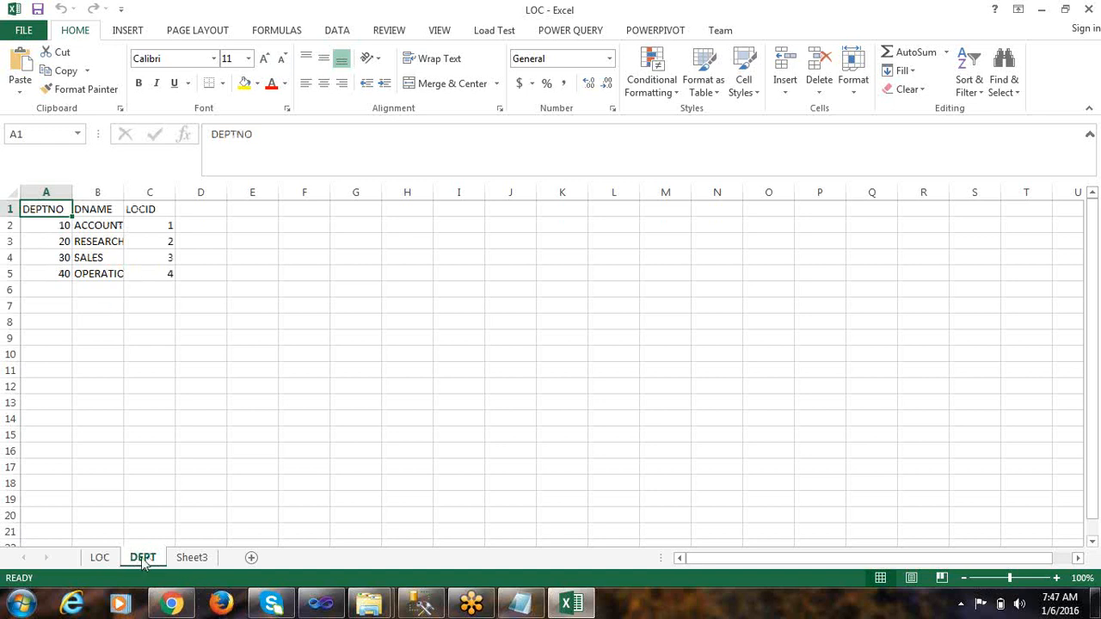
# Step: Examine the whole DEPT table and its DEPTNO, DNAME and LOCID column headers
pyautogui.click(57, 241)
pyautogui.click(54, 211)
pyautogui.moveTo(57, 214); pyautogui.dragTo(163, 268)
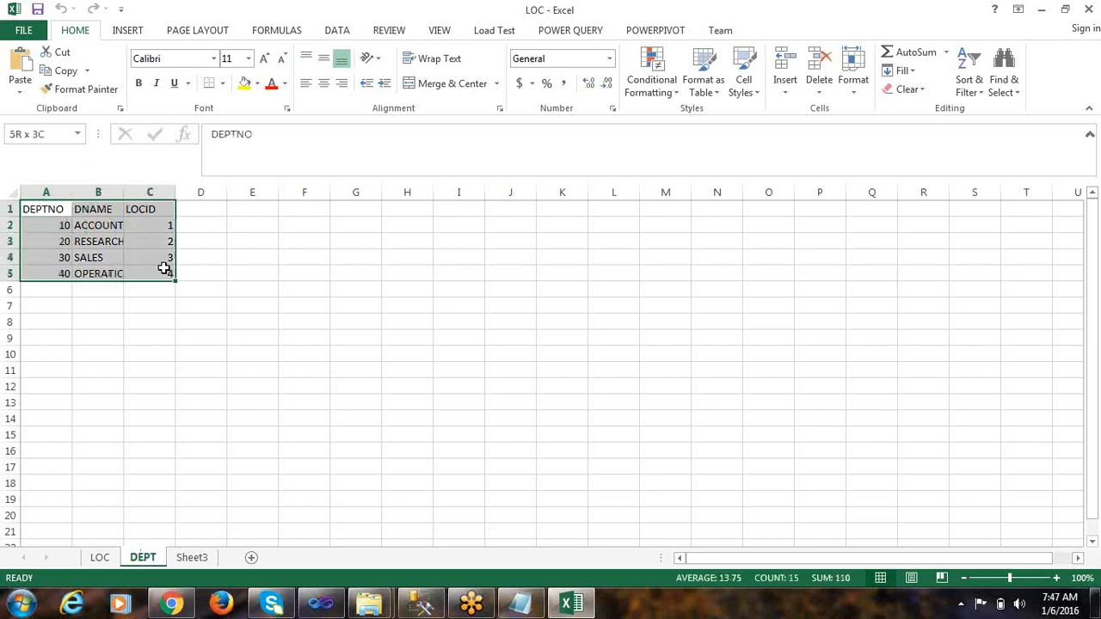
pyautogui.click(53, 209)
pyautogui.click(100, 211)
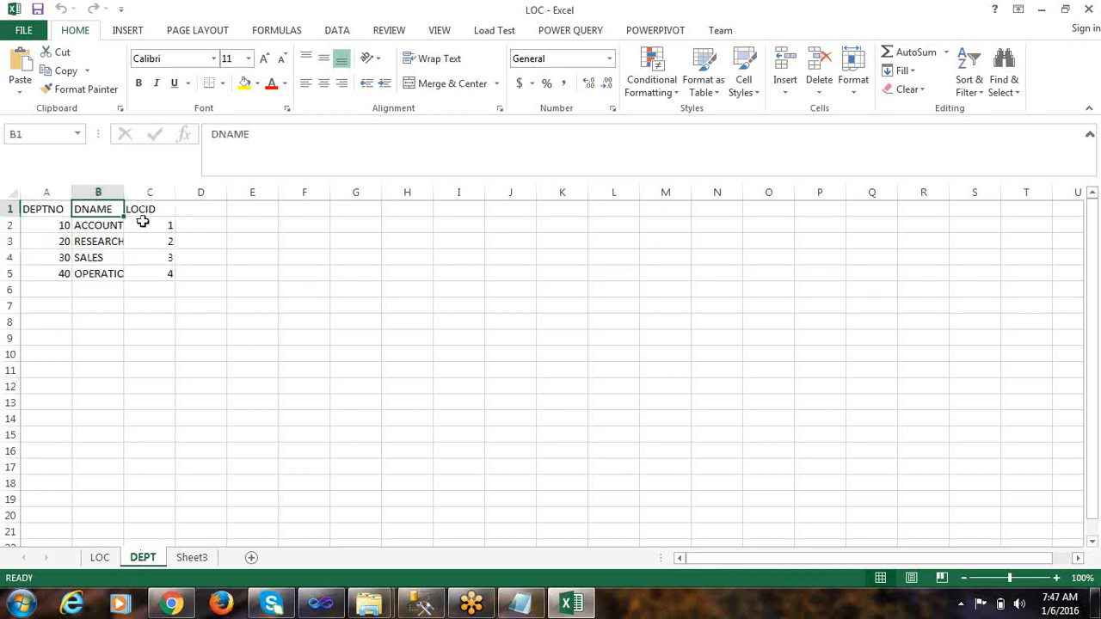
pyautogui.click(147, 211)
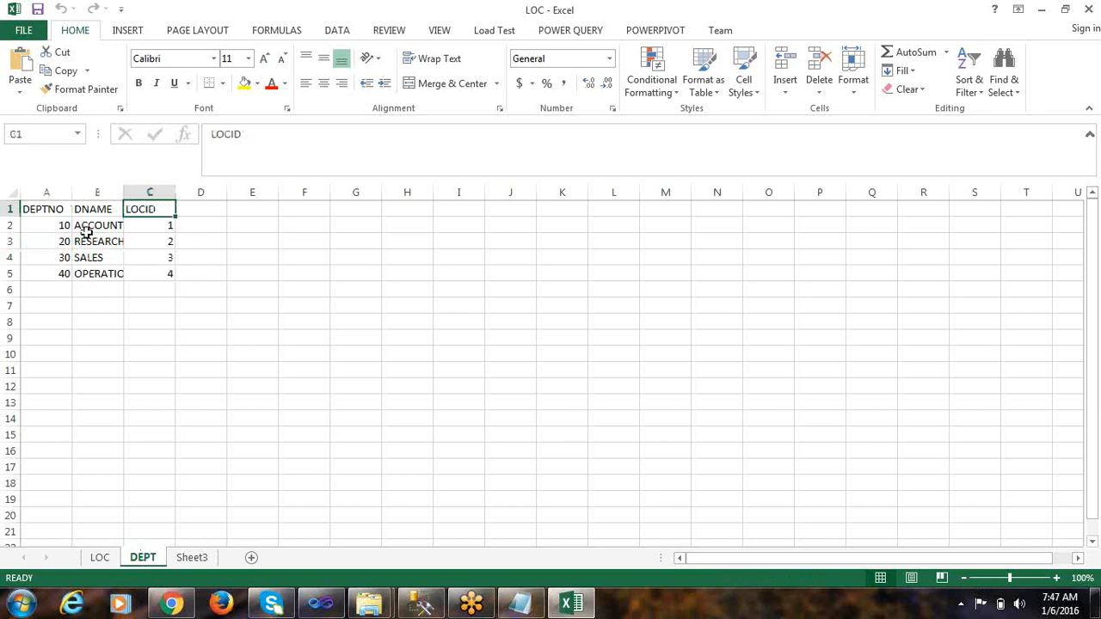
pyautogui.click(60, 227)
pyautogui.moveTo(195, 256); pyautogui.dragTo(166, 268)
pyautogui.click(169, 270)
pyautogui.click(36, 210)
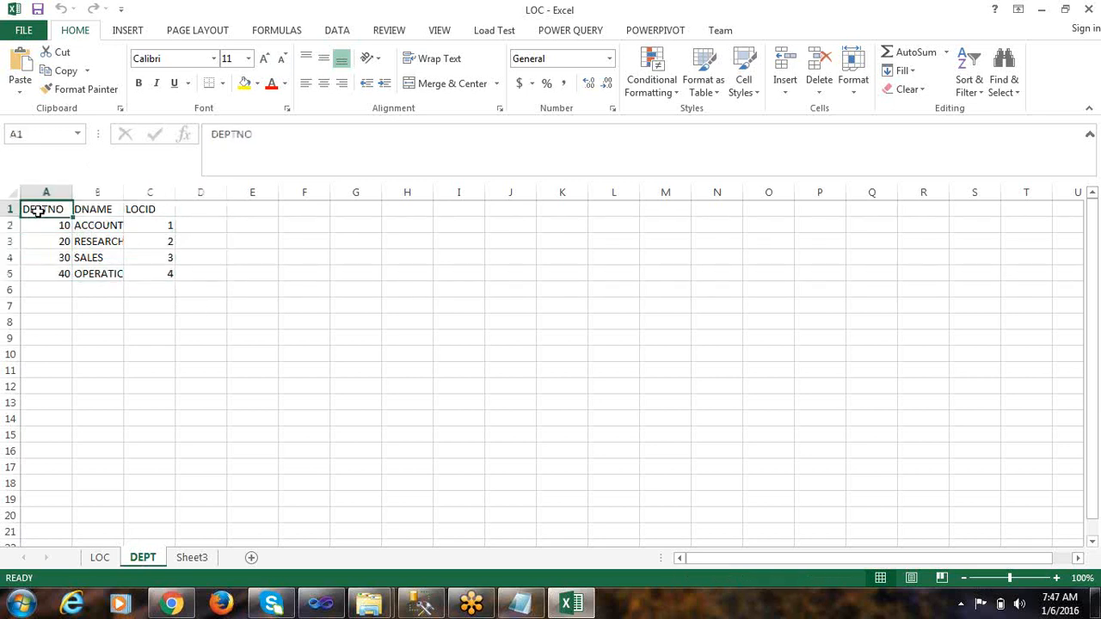
pyautogui.click(88, 228)
pyautogui.click(55, 210)
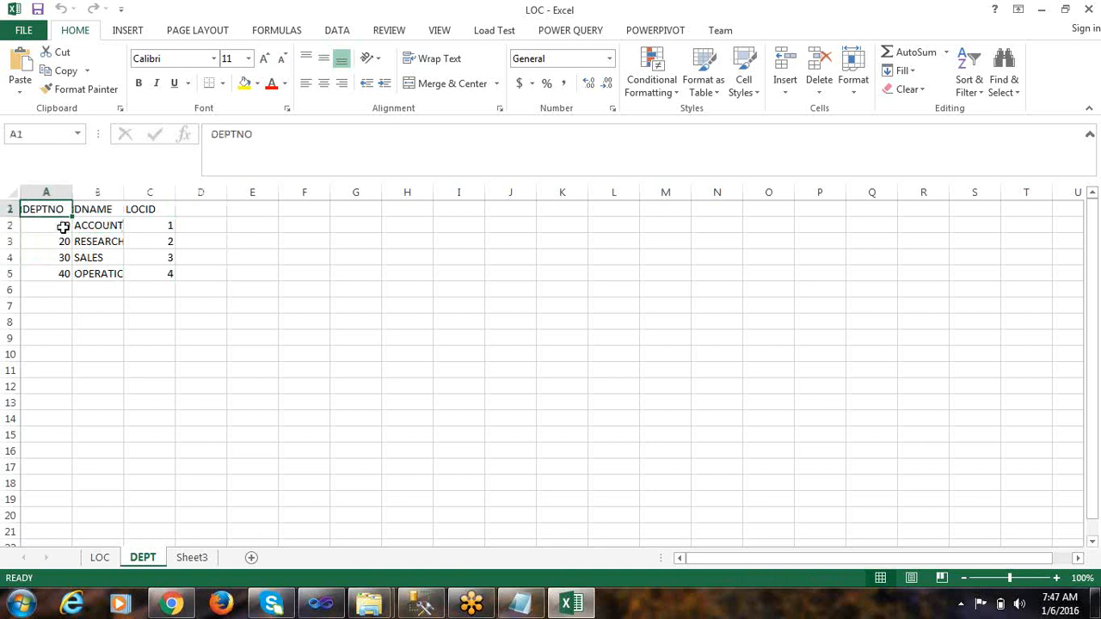
# Step: Examine the individual DEPTNO values on the DEPT sheet and widen the DNAME column to show the full department names
pyautogui.click(60, 226)
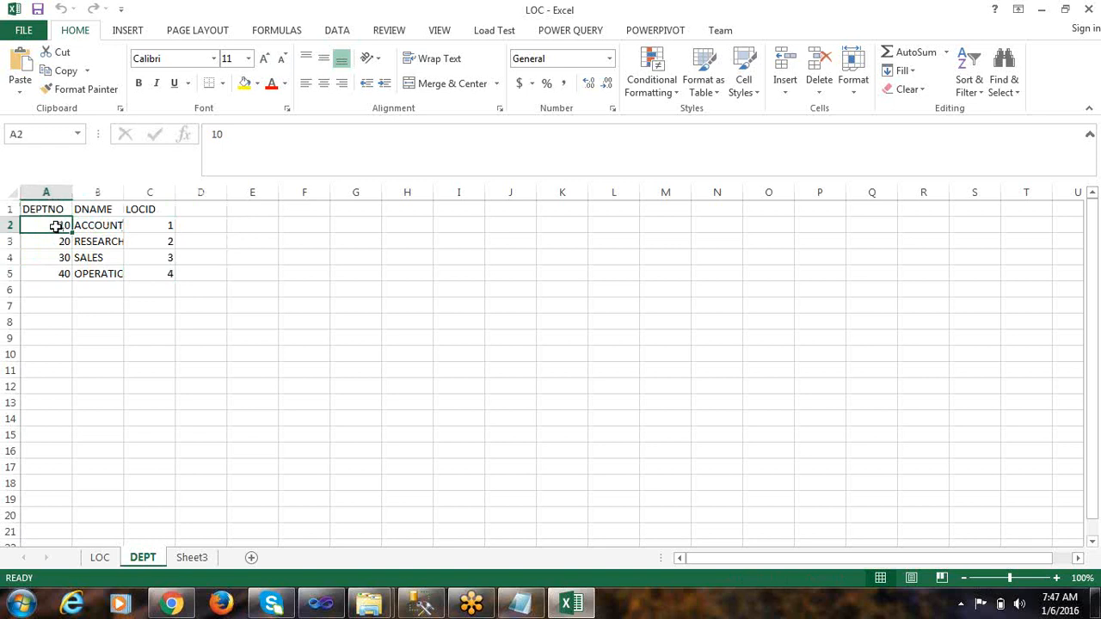
pyautogui.click(55, 243)
pyautogui.click(57, 260)
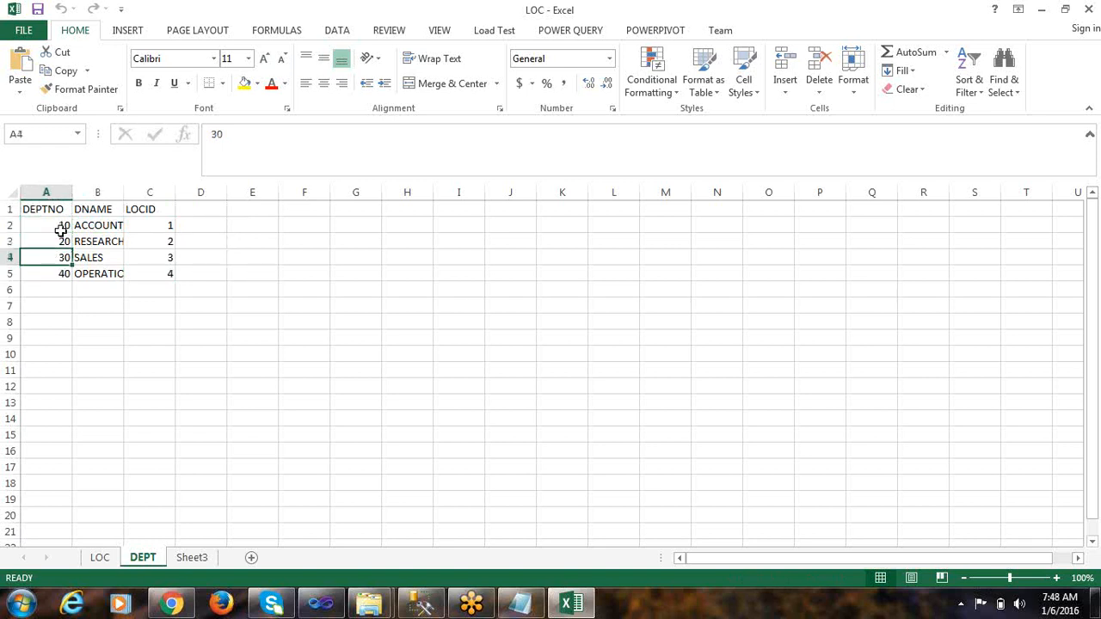
pyautogui.click(111, 225)
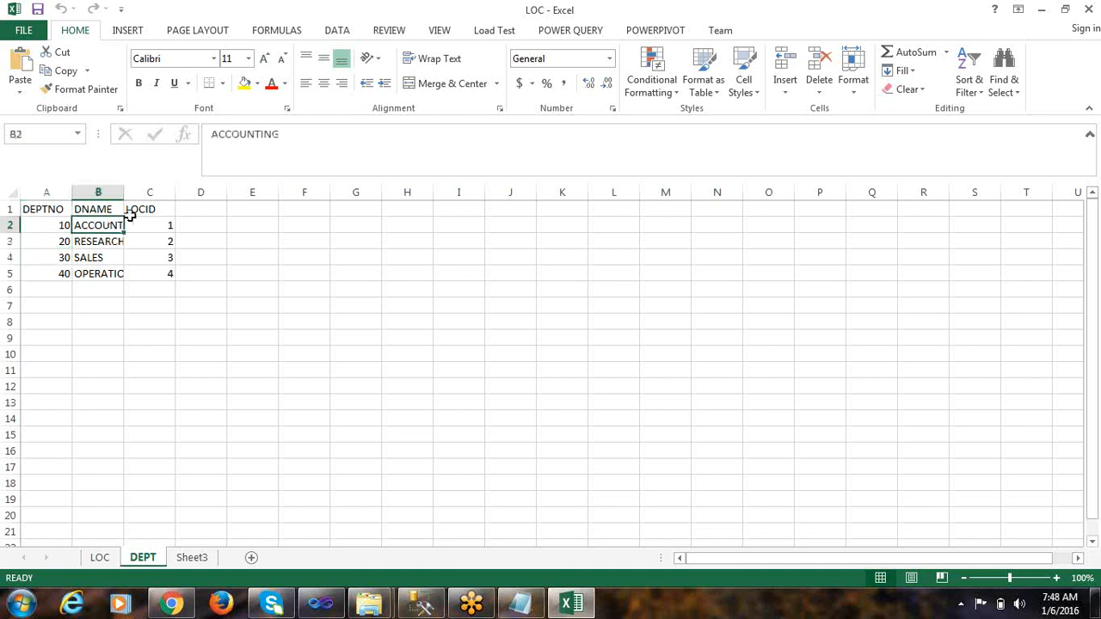
pyautogui.moveTo(124, 193); pyautogui.dragTo(153, 198)
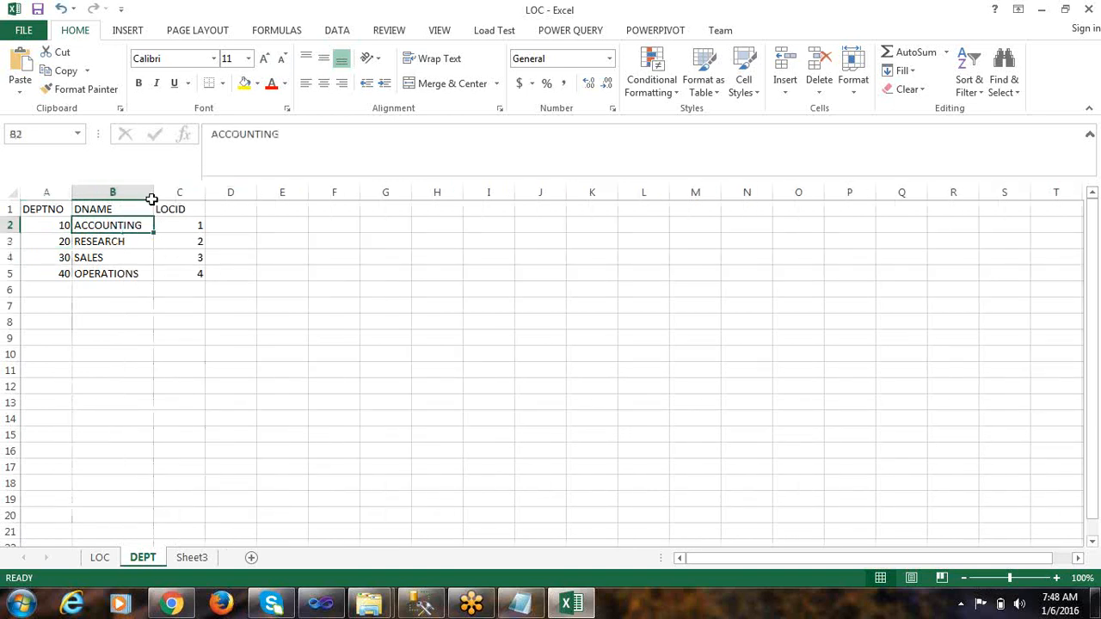
# Step: Examine the LOCID values of the departments and close the LOC workbook without saving the changes
pyautogui.click(179, 225)
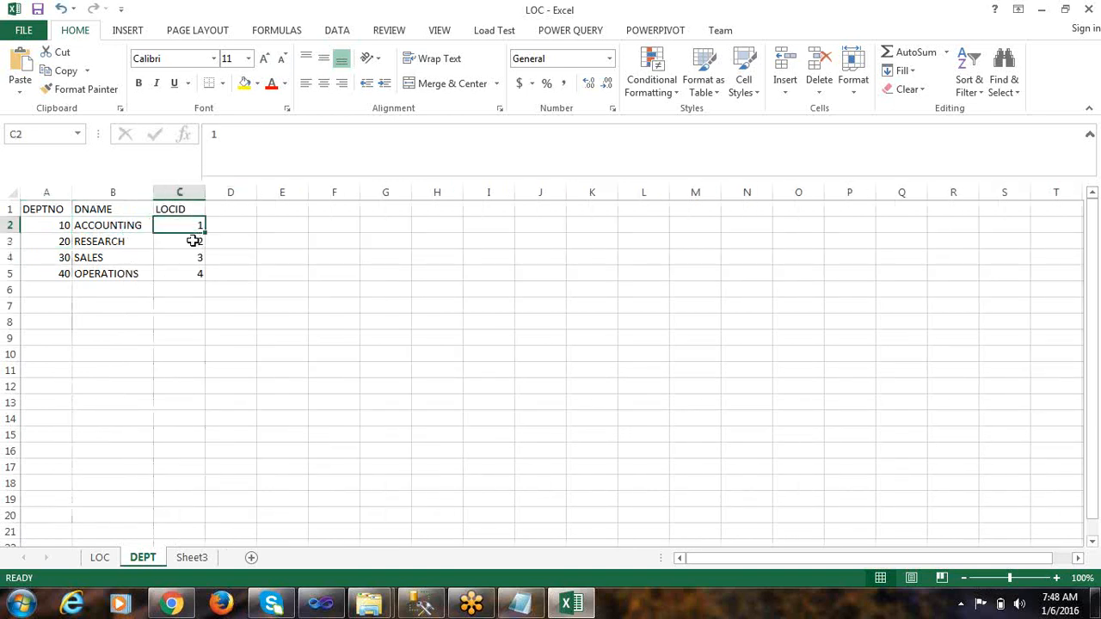
pyautogui.click(191, 240)
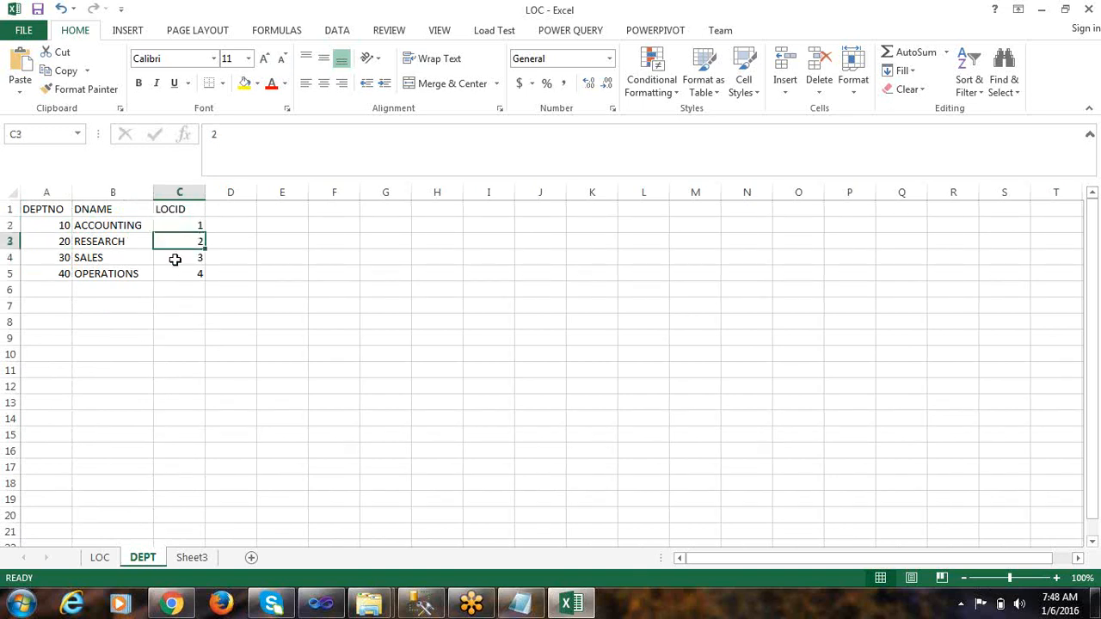
pyautogui.click(174, 276)
pyautogui.click(178, 256)
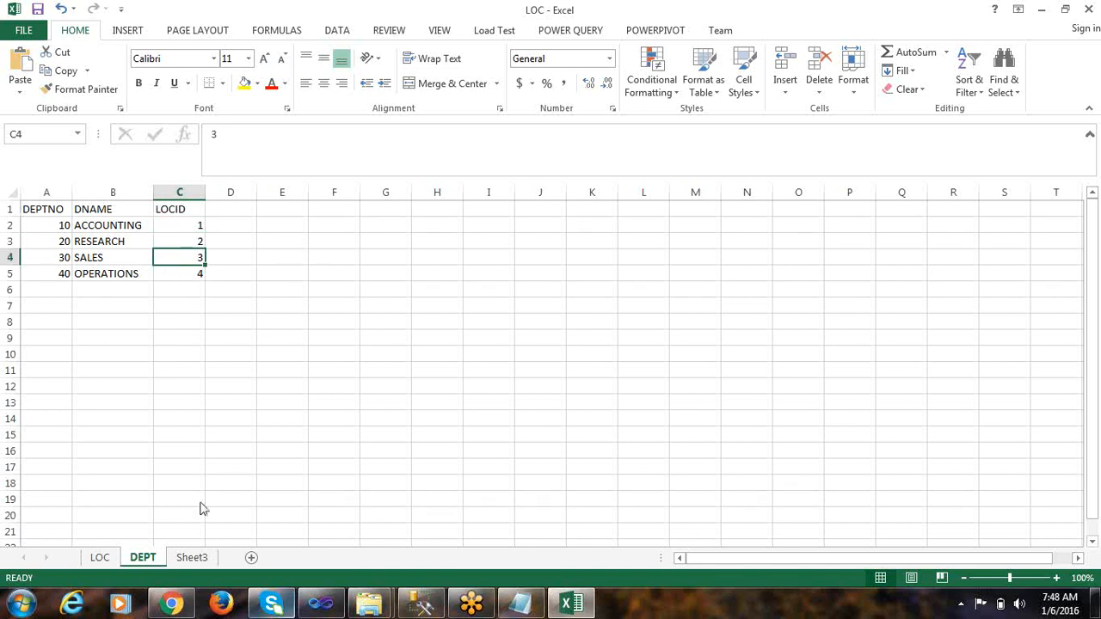
pyautogui.hotkey('alt', 'F4')
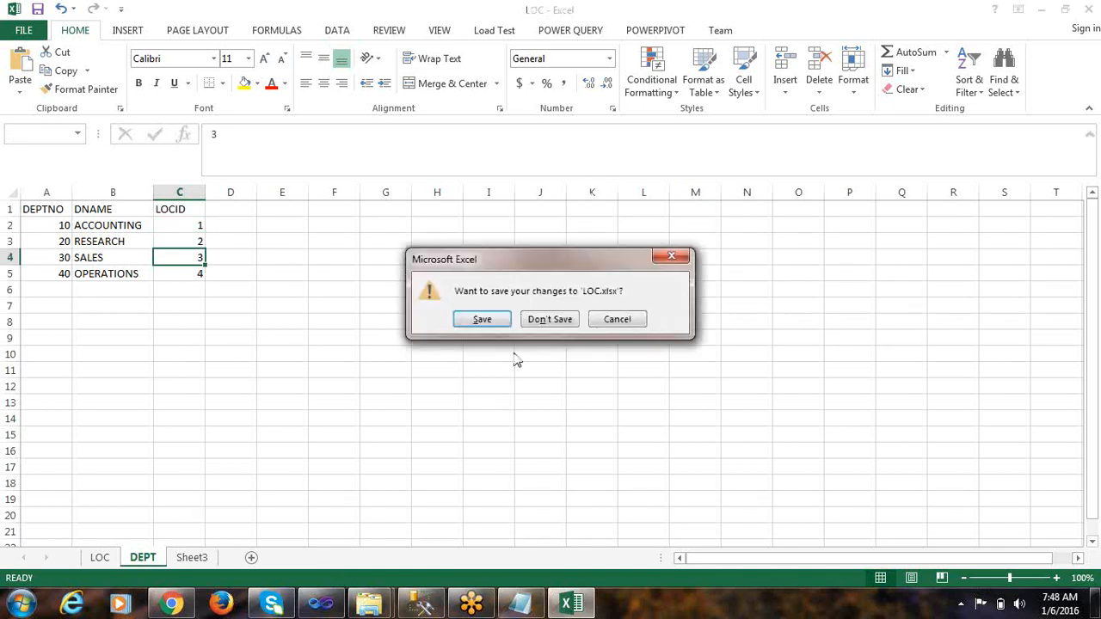
pyautogui.click(549, 320)
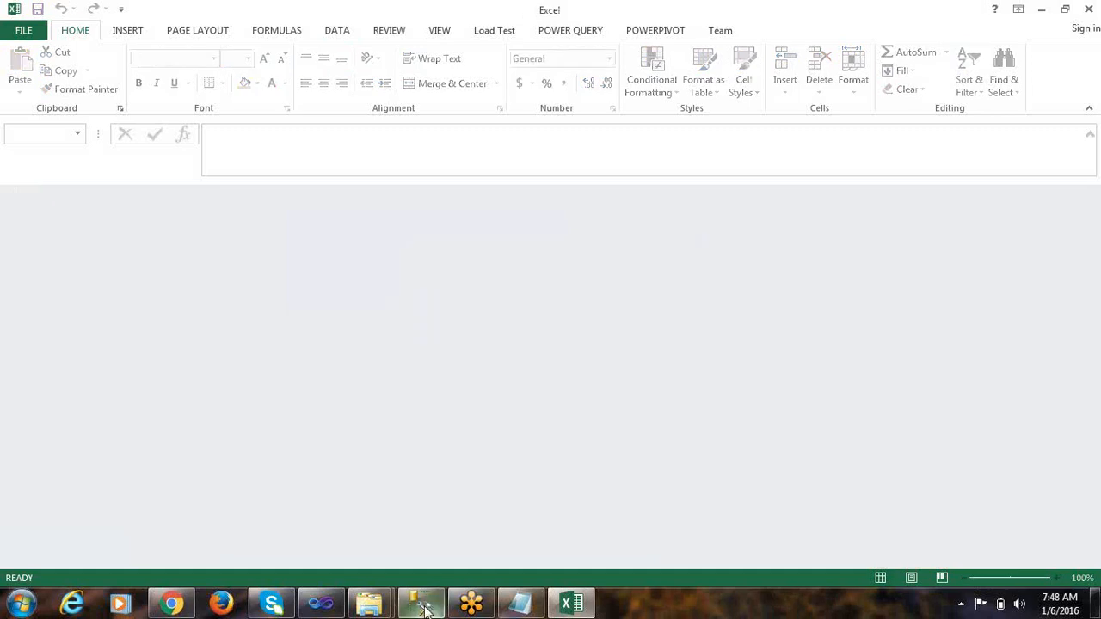
# Step: Switch to Visual Studio, create a new SSIS package in the SSIS_CLASS23 project and place a Data Flow Task on its control flow
pyautogui.click(320, 604)
pyautogui.rightClick(999, 148)
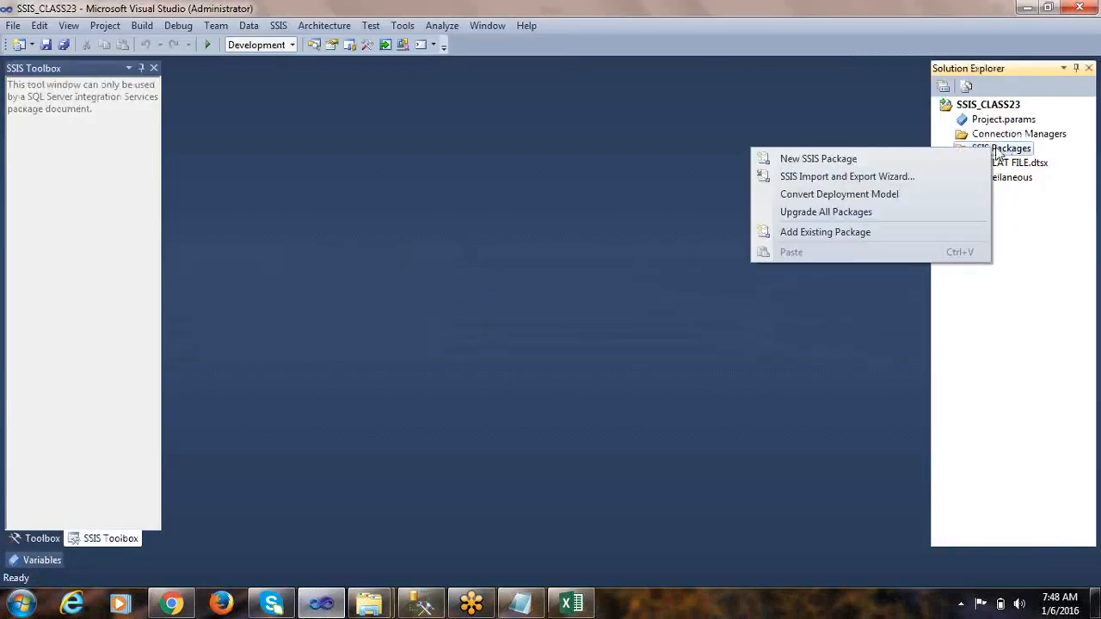
pyautogui.click(821, 158)
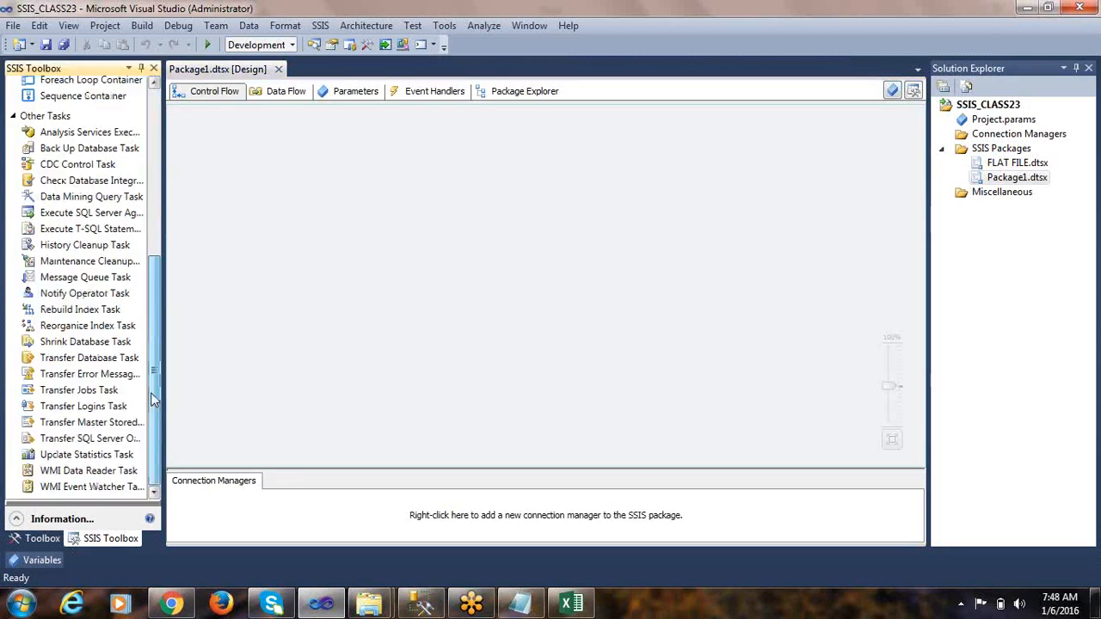
pyautogui.moveTo(108, 104); pyautogui.dragTo(391, 177)
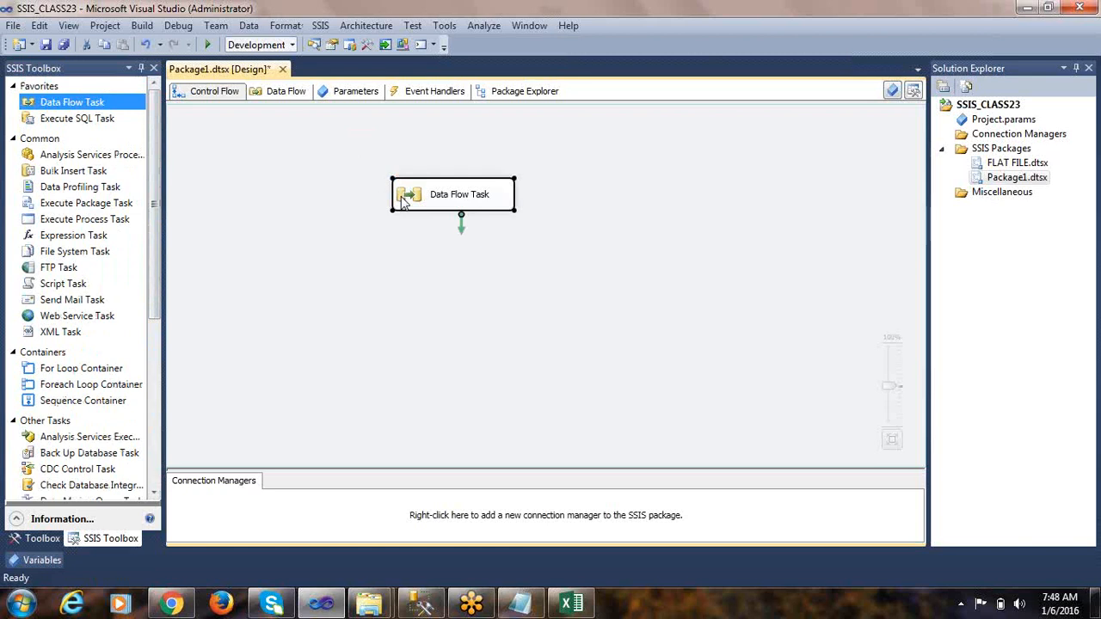
# Step: Open the Data Flow Task and add an Excel Source to its data flow
pyautogui.doubleClick(405, 198)
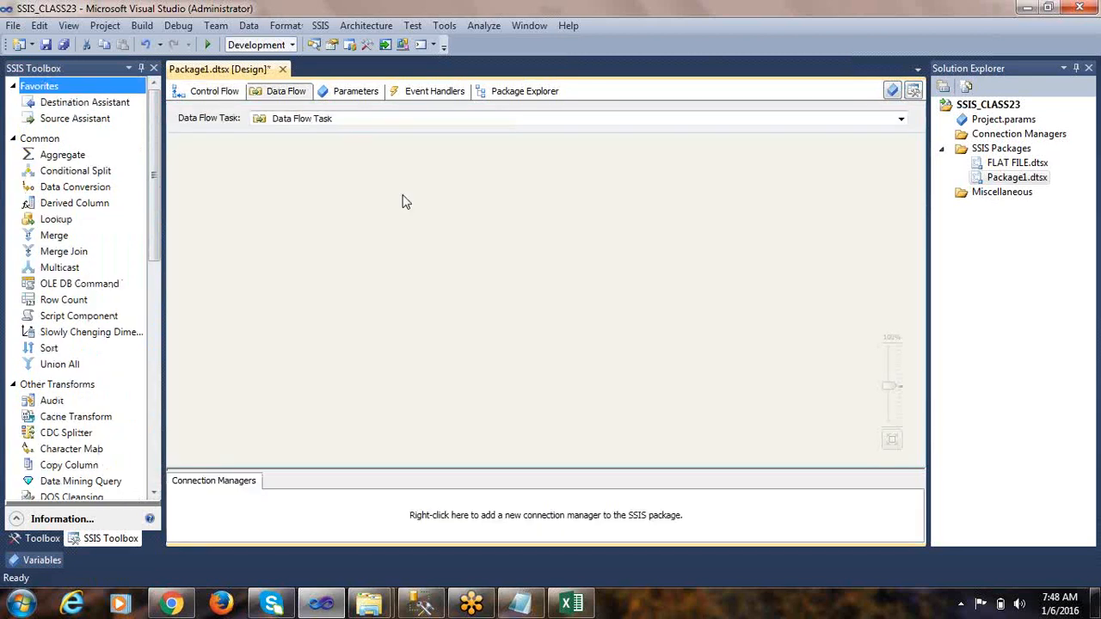
pyautogui.moveTo(155, 196); pyautogui.dragTo(152, 437)
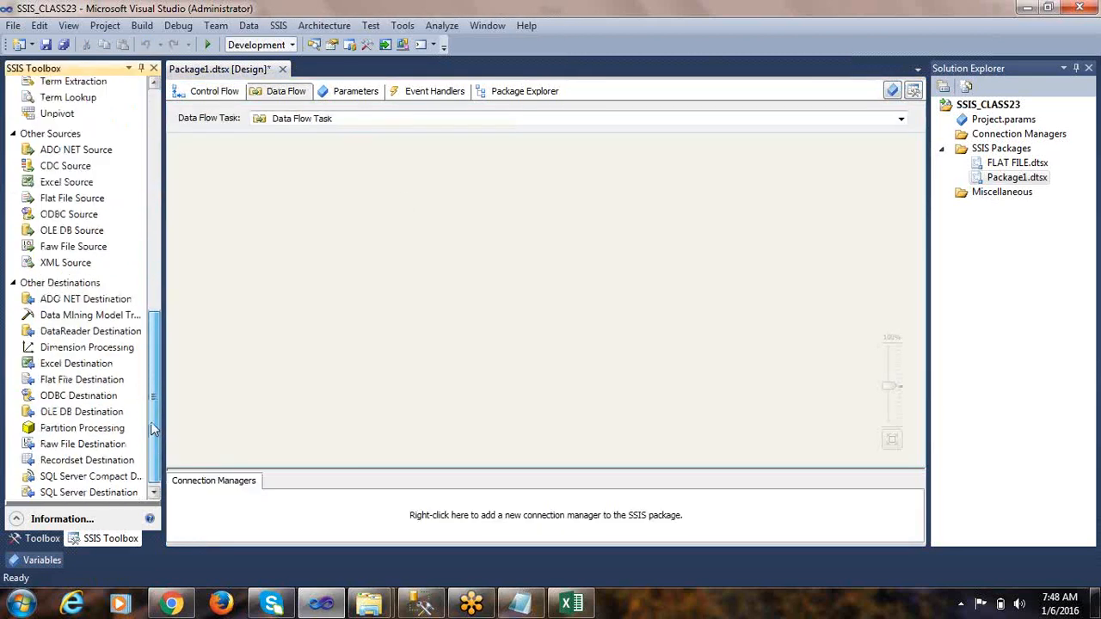
pyautogui.moveTo(69, 178); pyautogui.dragTo(395, 160)
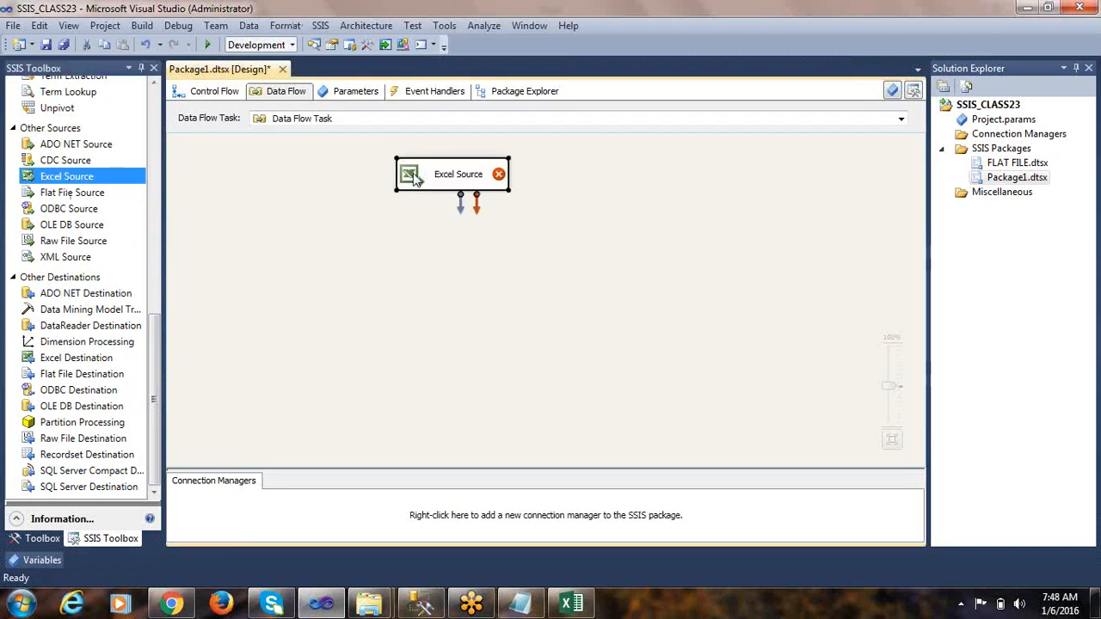
# Step: Create a new Excel connection manager for the Excel Source, using the workbook LOC.xlsx from the CLIENT SOURCE folder
pyautogui.rightClick(414, 176)
pyautogui.click(453, 188)
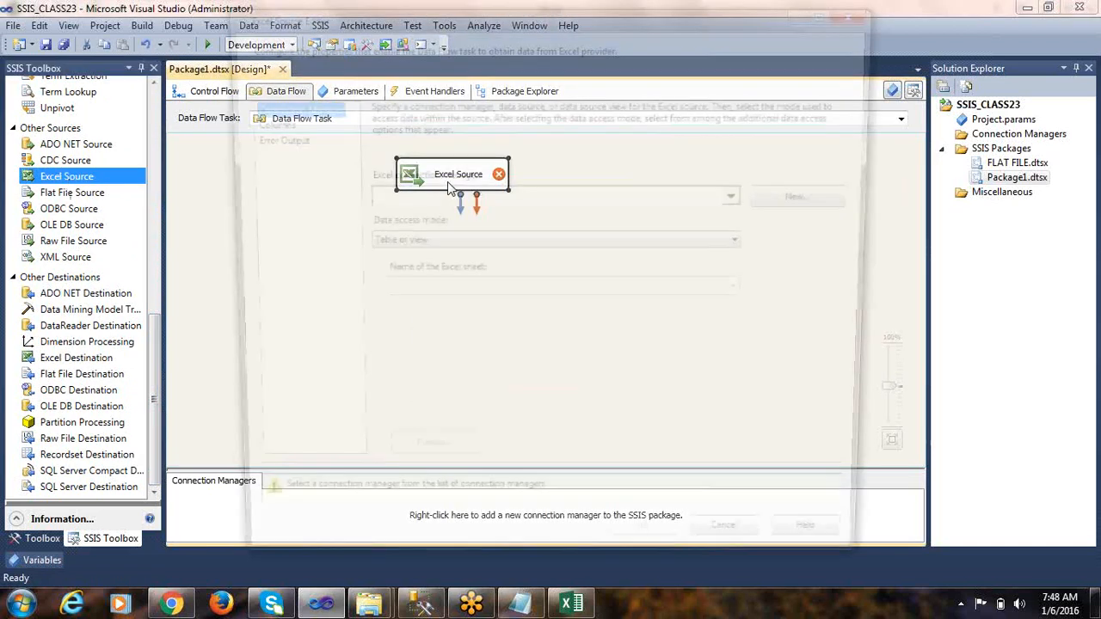
pyautogui.click(740, 198)
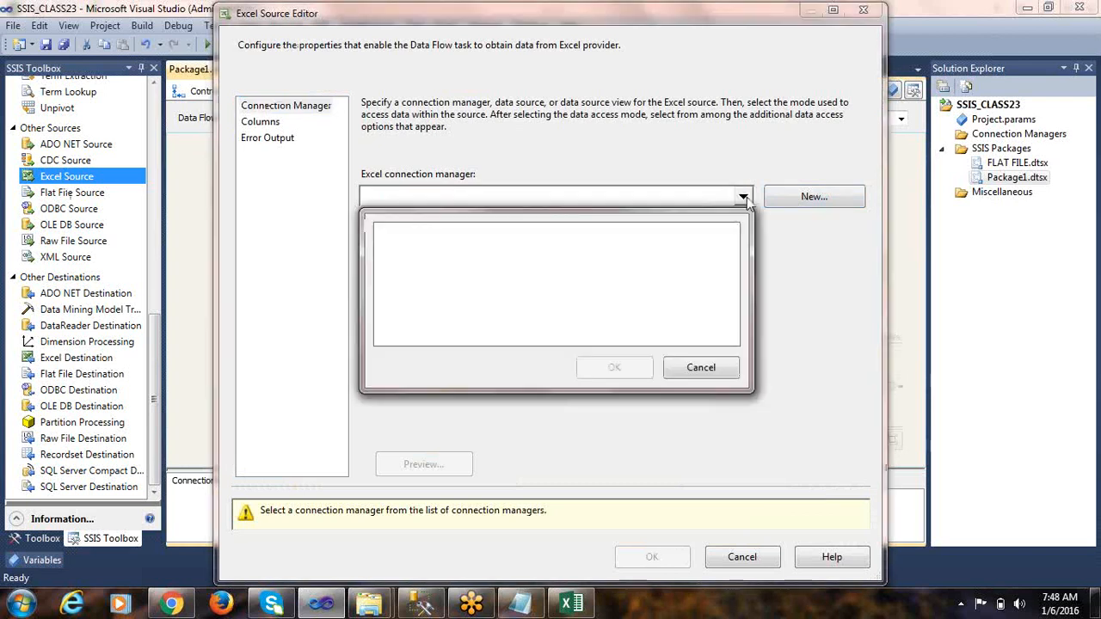
pyautogui.click(701, 368)
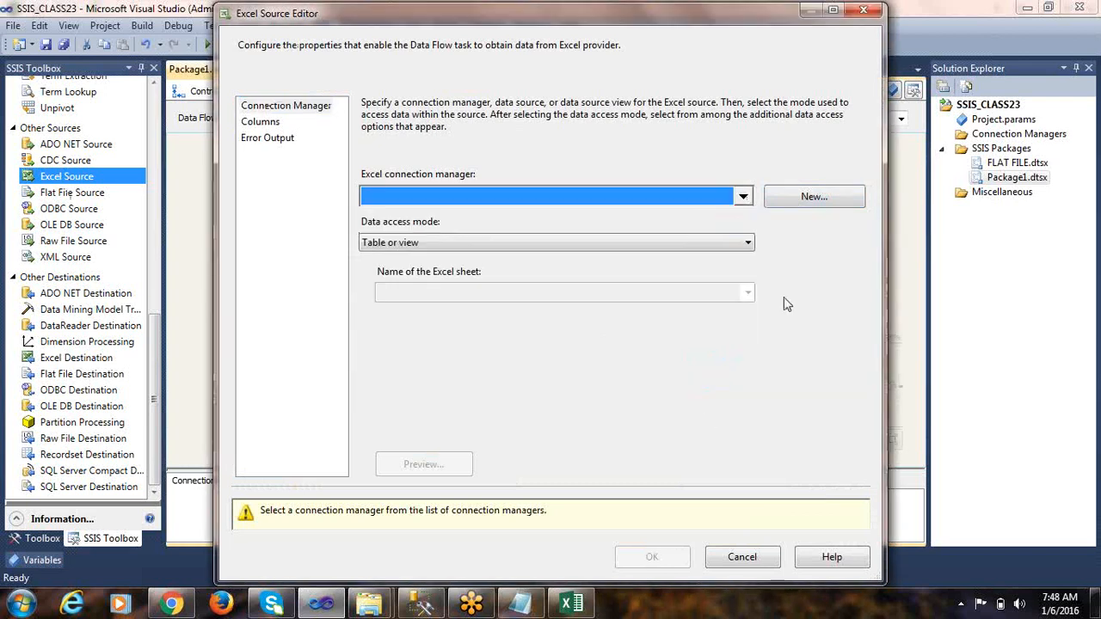
pyautogui.click(793, 197)
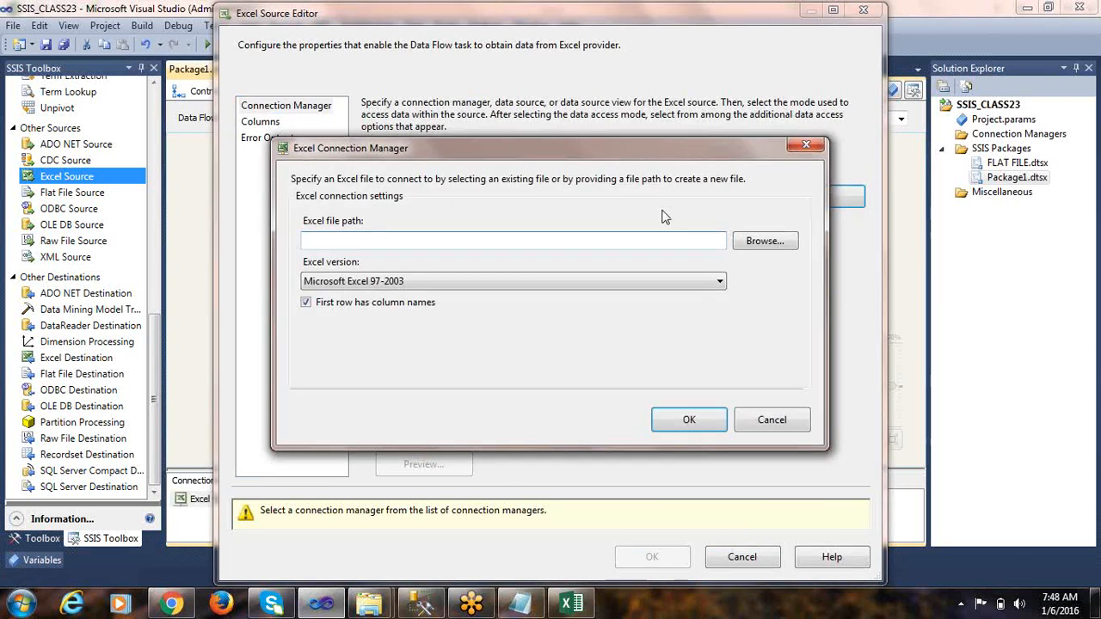
pyautogui.click(764, 242)
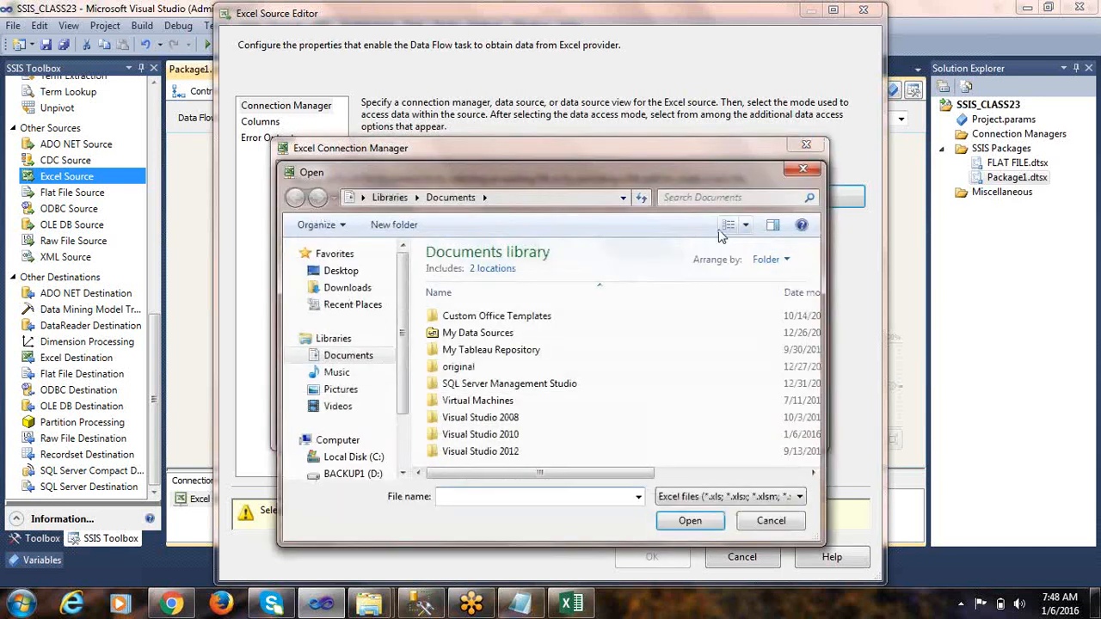
pyautogui.moveTo(379, 607)
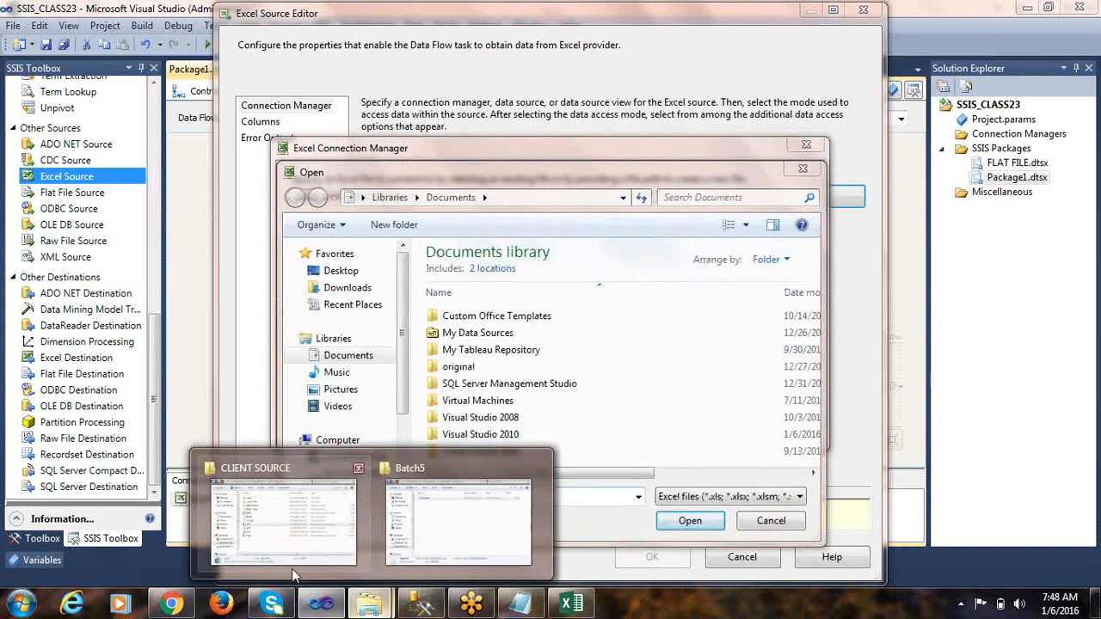
pyautogui.click(275, 516)
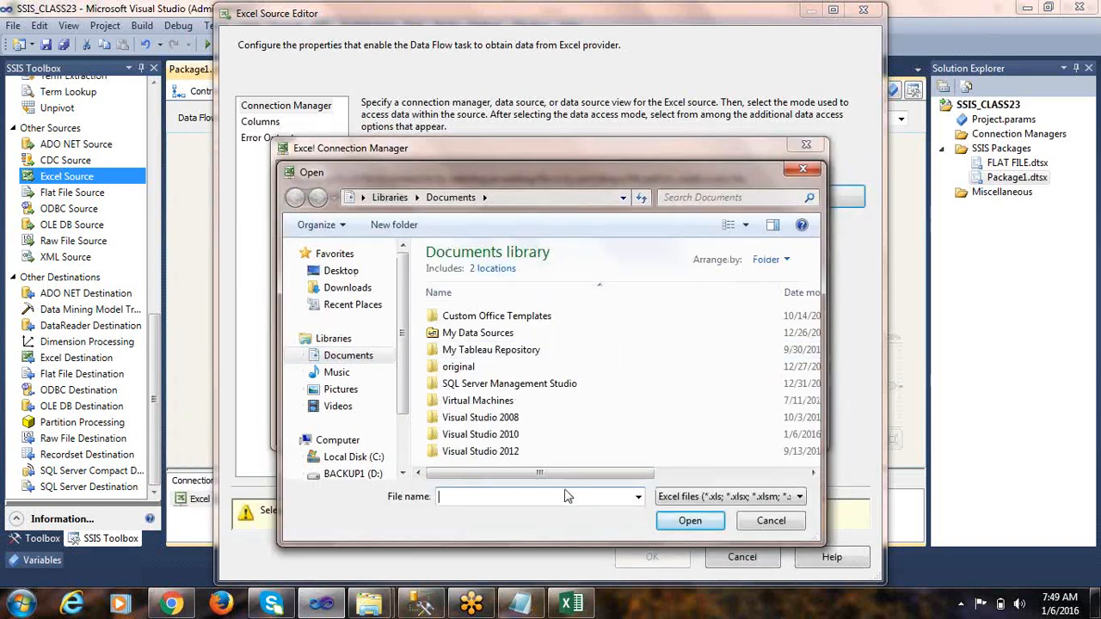
pyautogui.hotkey('ctrl', 'v')
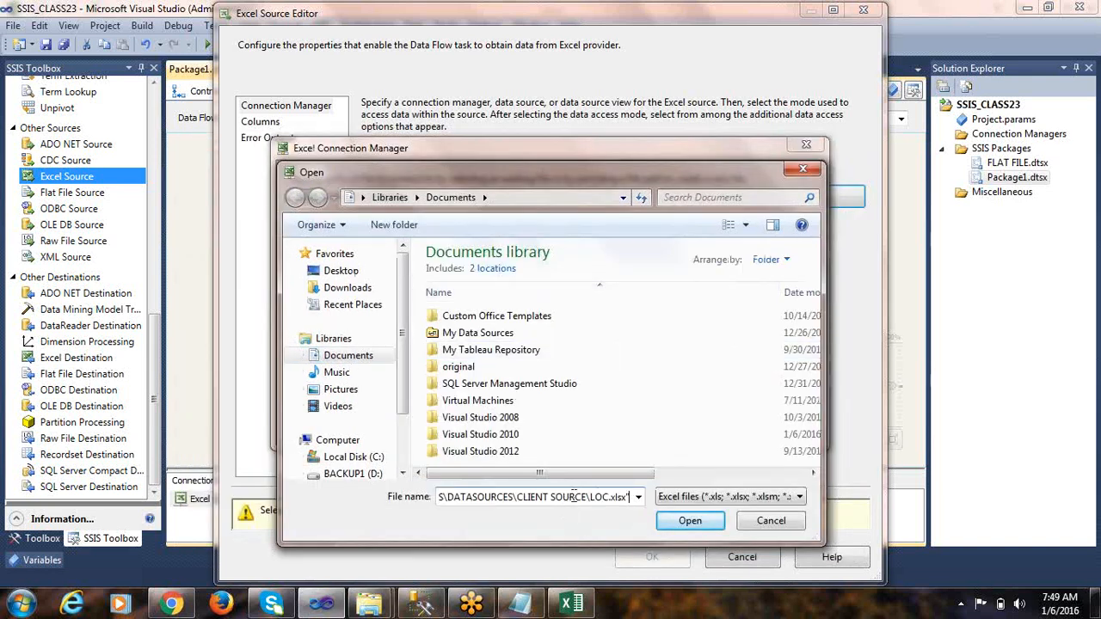
pyautogui.click(687, 523)
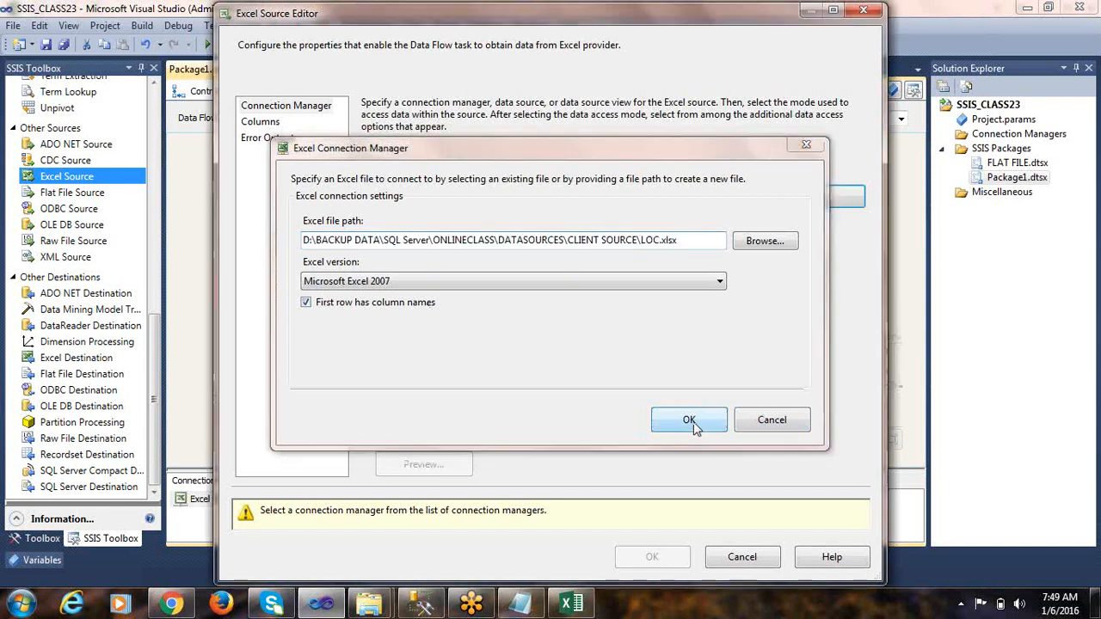
pyautogui.click(689, 420)
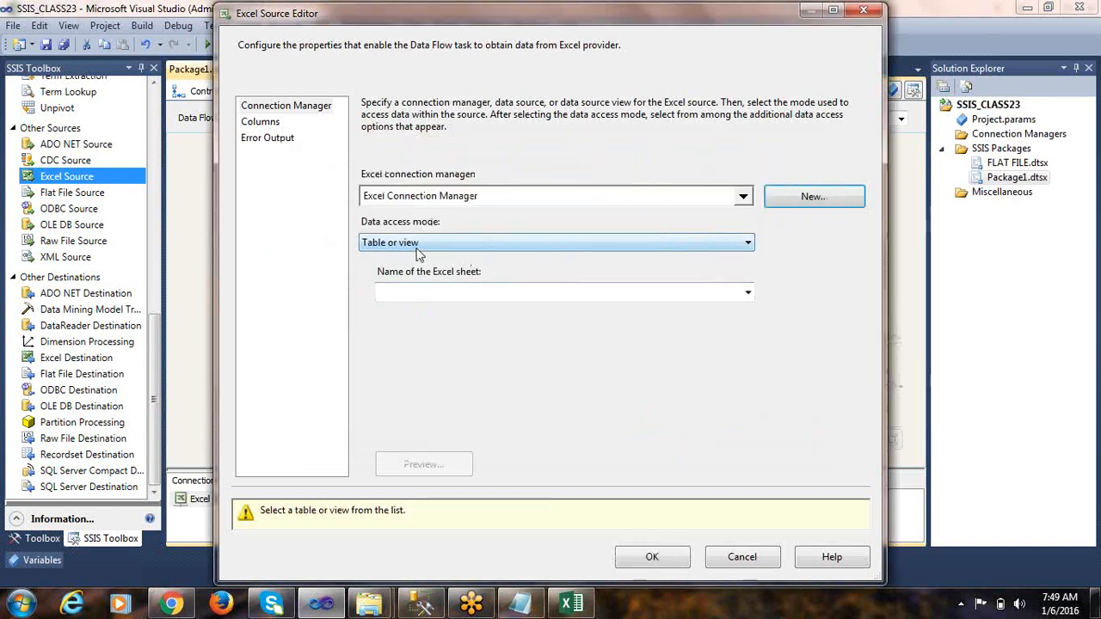
# Step: Choose the DEPT$ sheet for the Excel Source, review its DEPTNO, DNAME and LOCID columns and confirm the source settings
pyautogui.click(746, 293)
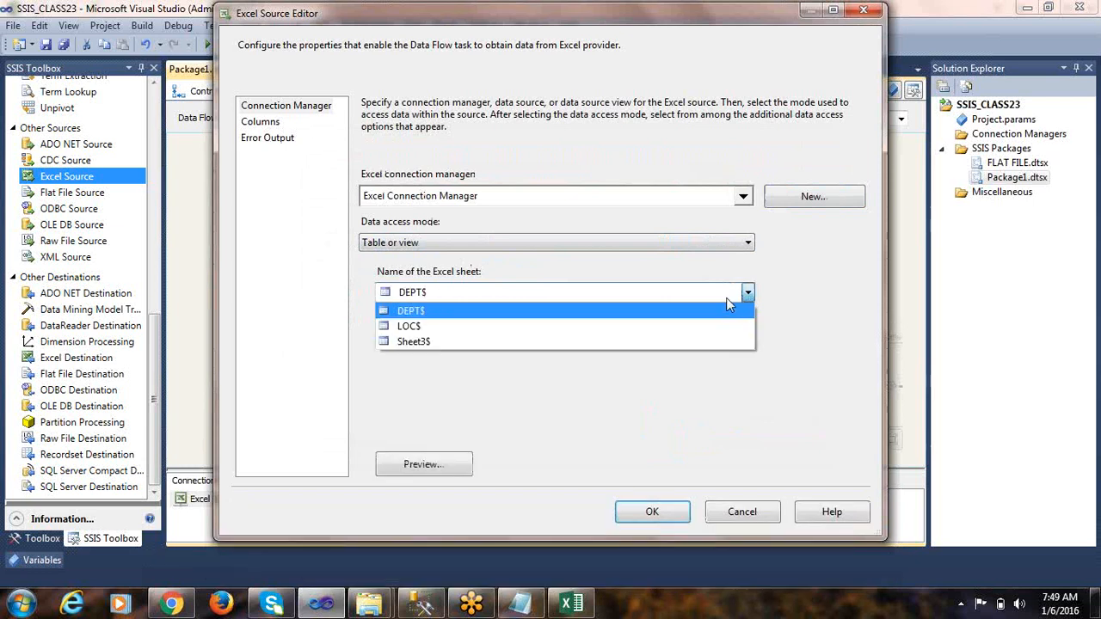
pyautogui.click(421, 313)
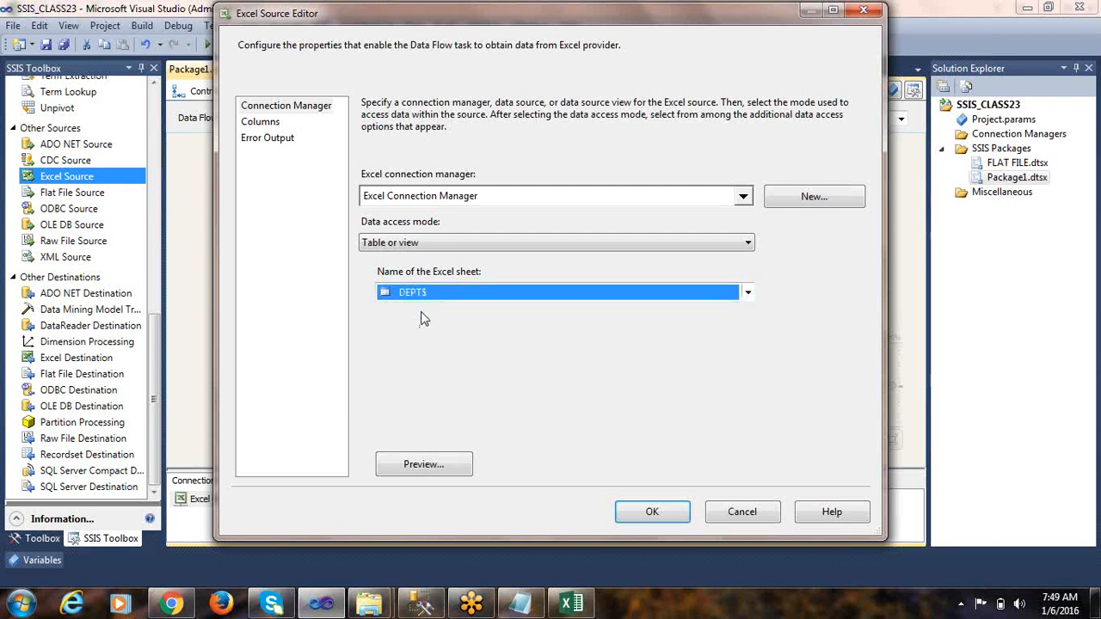
pyautogui.click(256, 123)
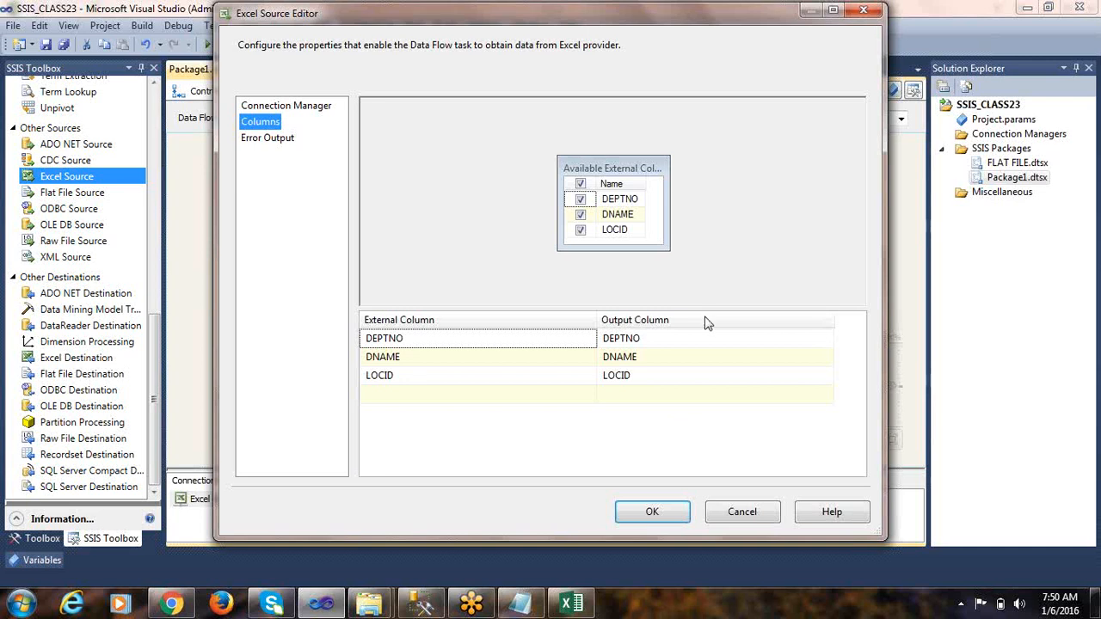
pyautogui.moveTo(652, 343)
pyautogui.moveTo(632, 381)
pyautogui.click(665, 514)
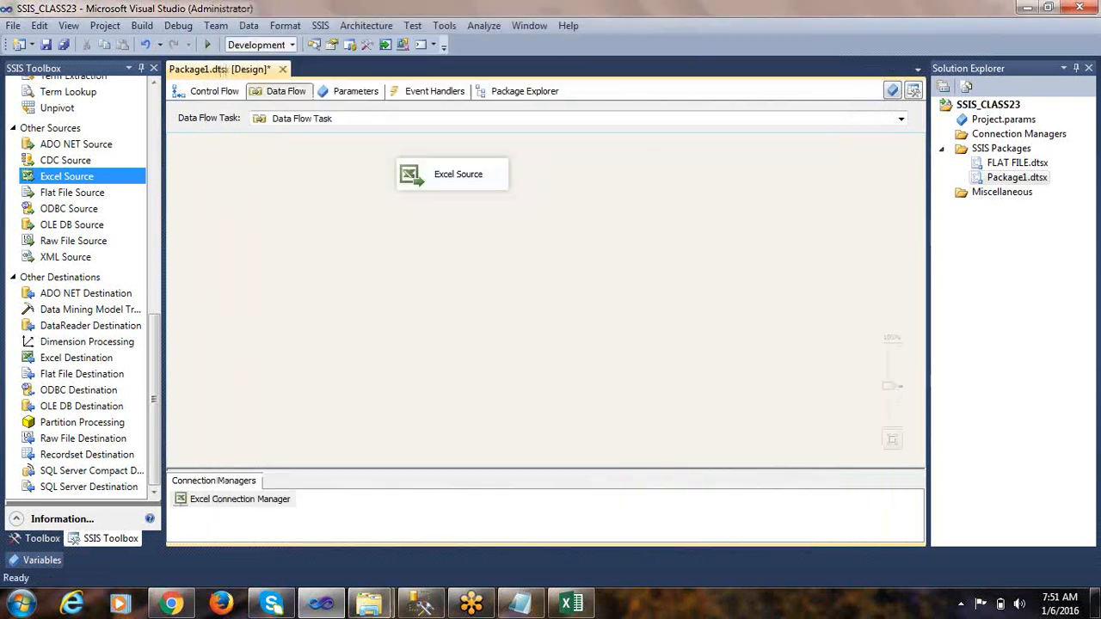
# Step: Switch to SQL Server Management Studio and run CREATE TABLE DEPT (DEPTNO INT, DNAME VARCHAR(20), LOCID INT) in the open query
pyautogui.click(421, 605)
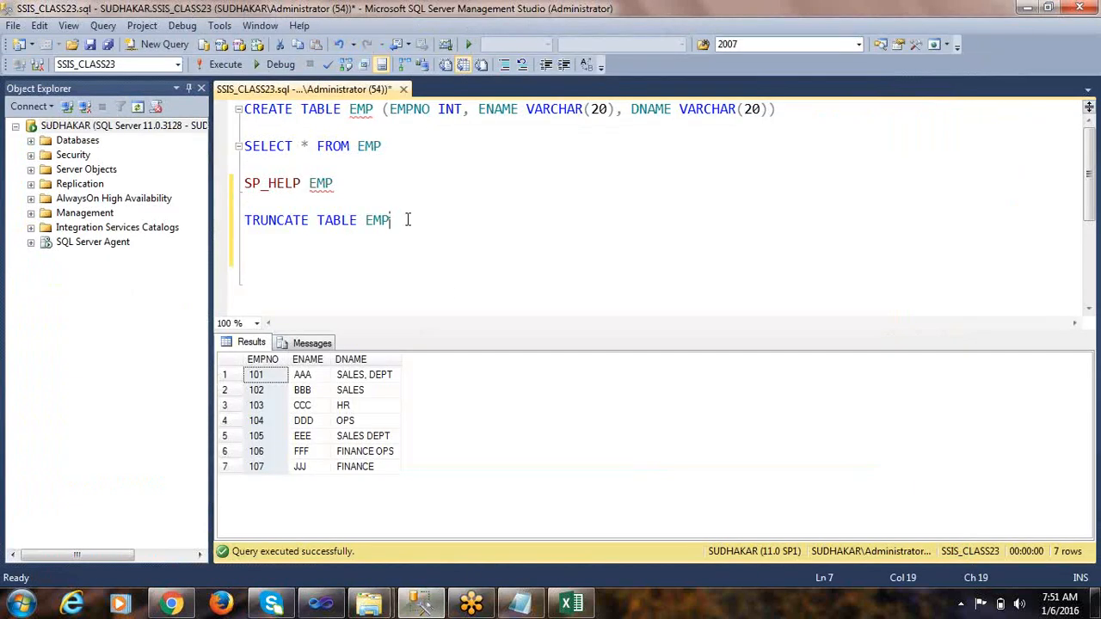
pyautogui.press('Return')
pyautogui.press('Return')
pyautogui.write('CREATE TABK')
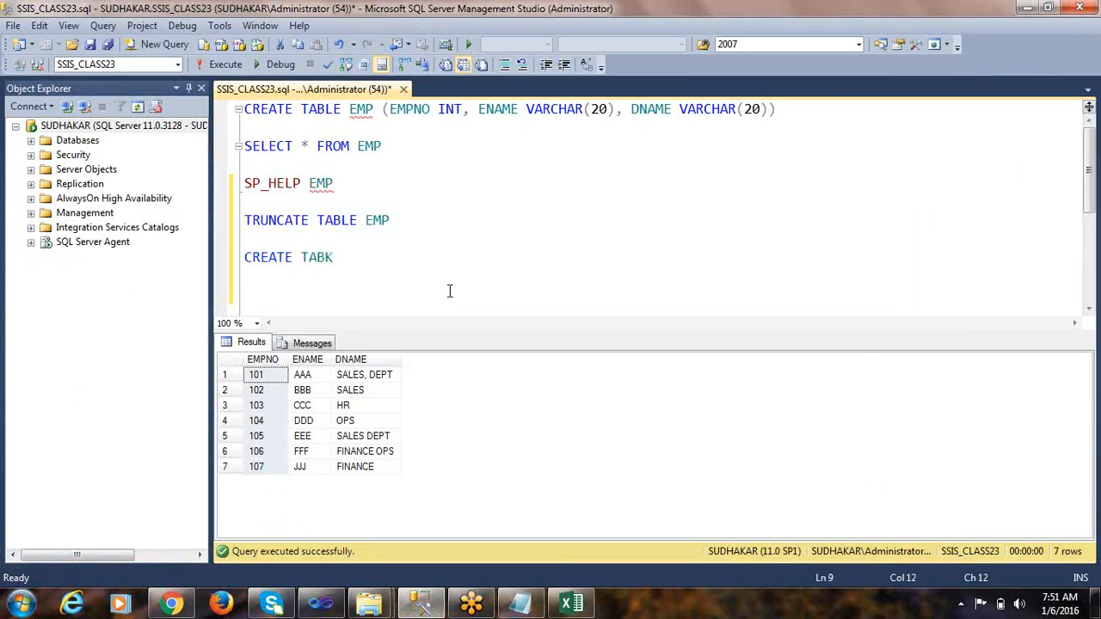
pyautogui.press('BackSpace')
pyautogui.write('LE DEPT (DEPTNO')
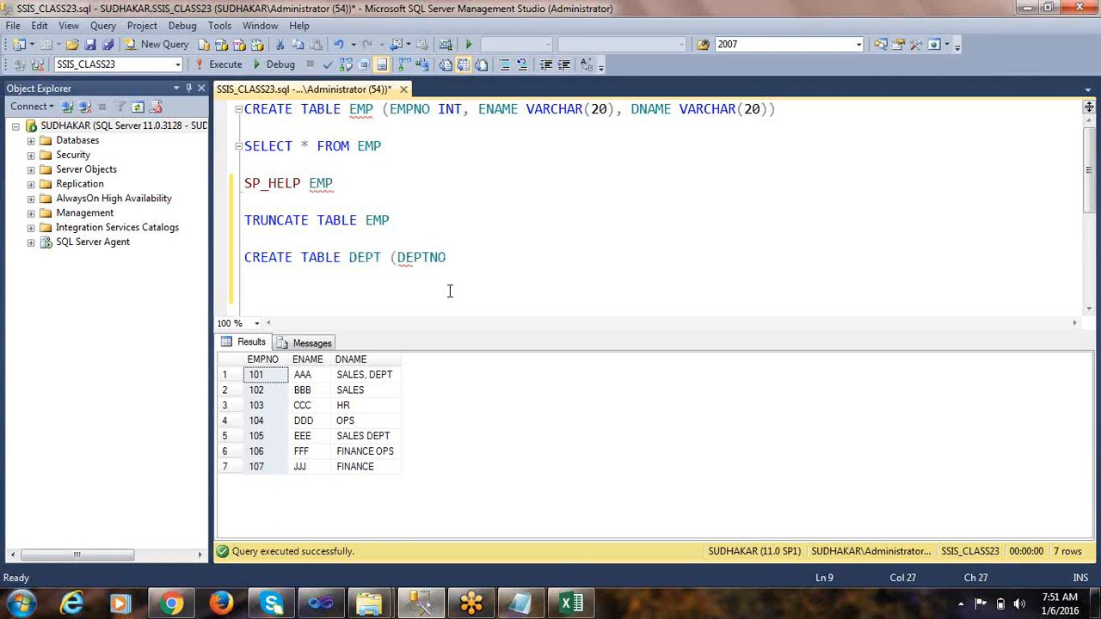
pyautogui.write(' INT,')
pyautogui.write('DNAME VARCHAR(20')
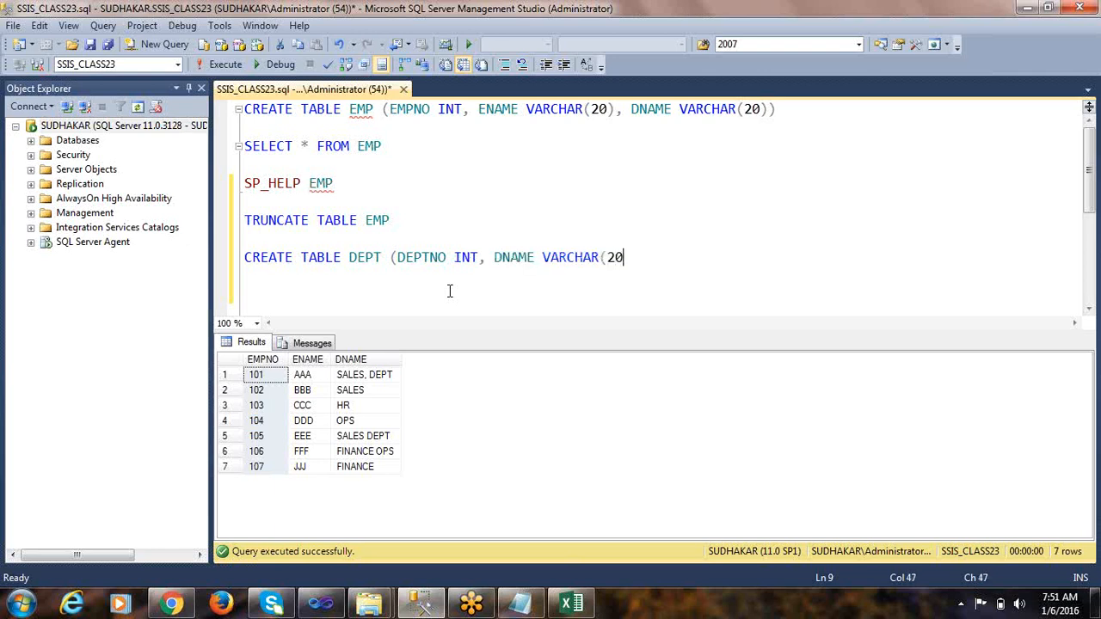
pyautogui.write('), LOCID INT)')
pyautogui.press('Return')
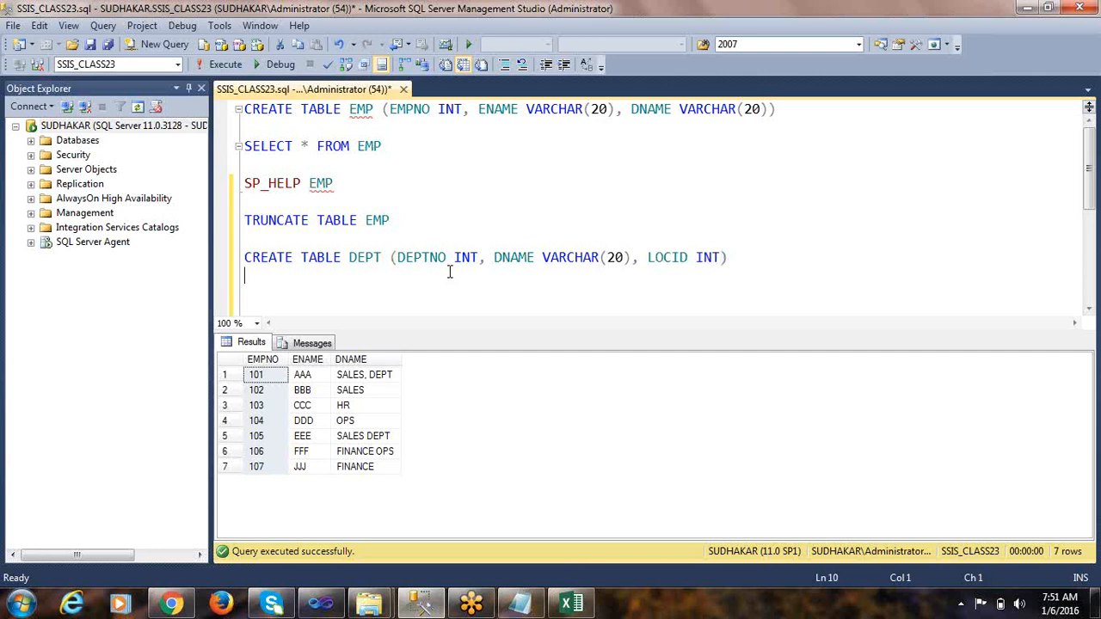
pyautogui.hotkey('shift', 'Up')
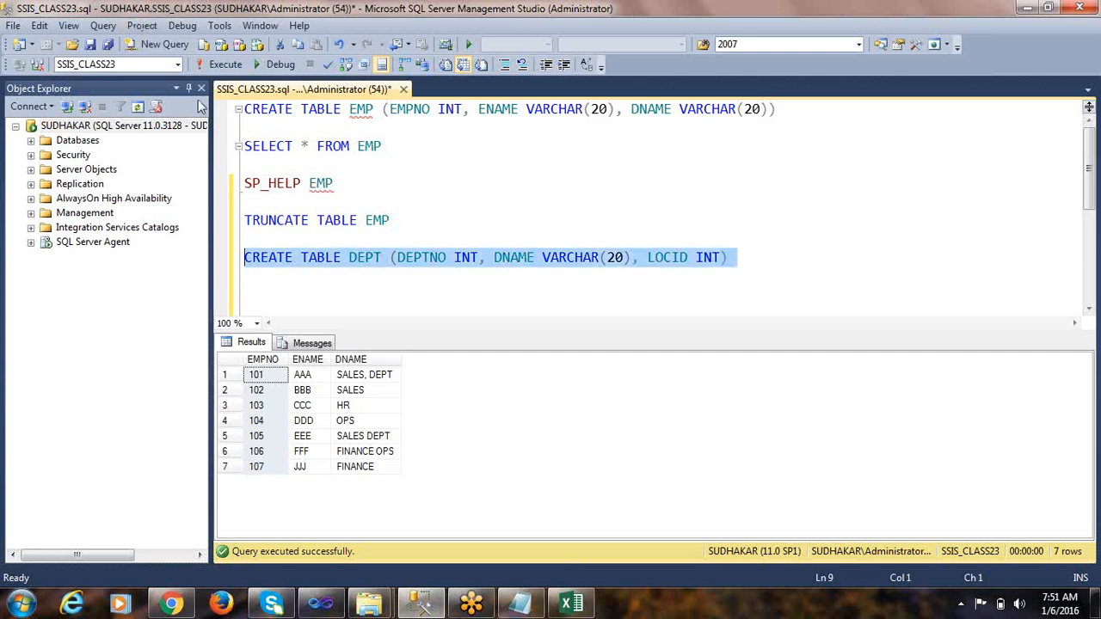
pyautogui.click(221, 64)
# Step: Add the query SELECT * FROM DEPT below the table definition and run only that statement
pyautogui.click(252, 289)
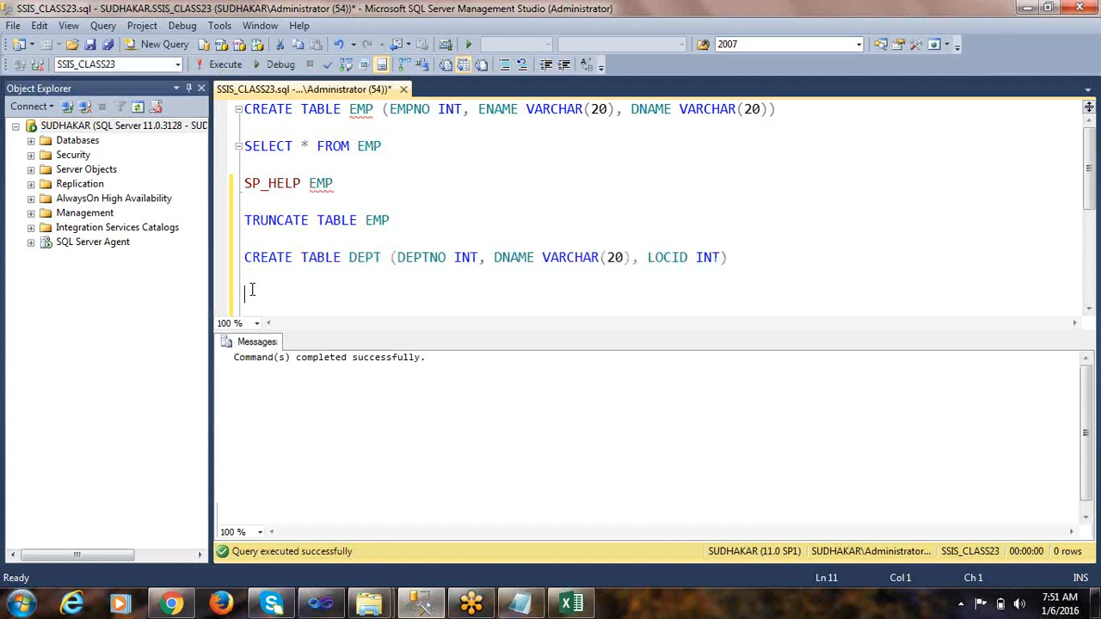
pyautogui.write('SELECT * FROM DEPT')
pyautogui.hotkey('shift', 'Home')
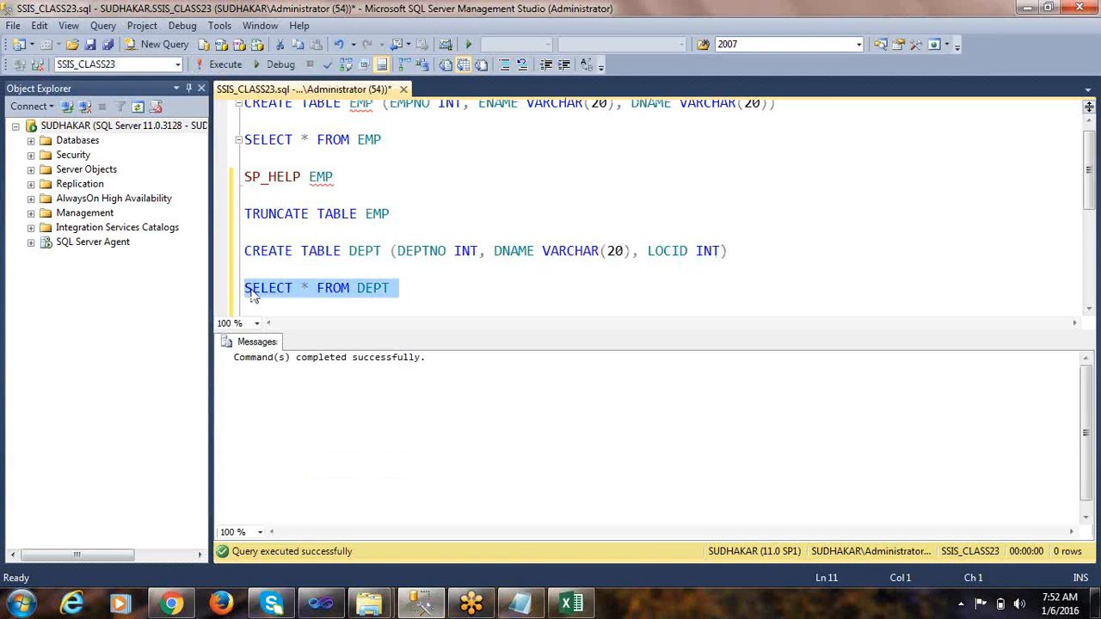
pyautogui.press('F5')
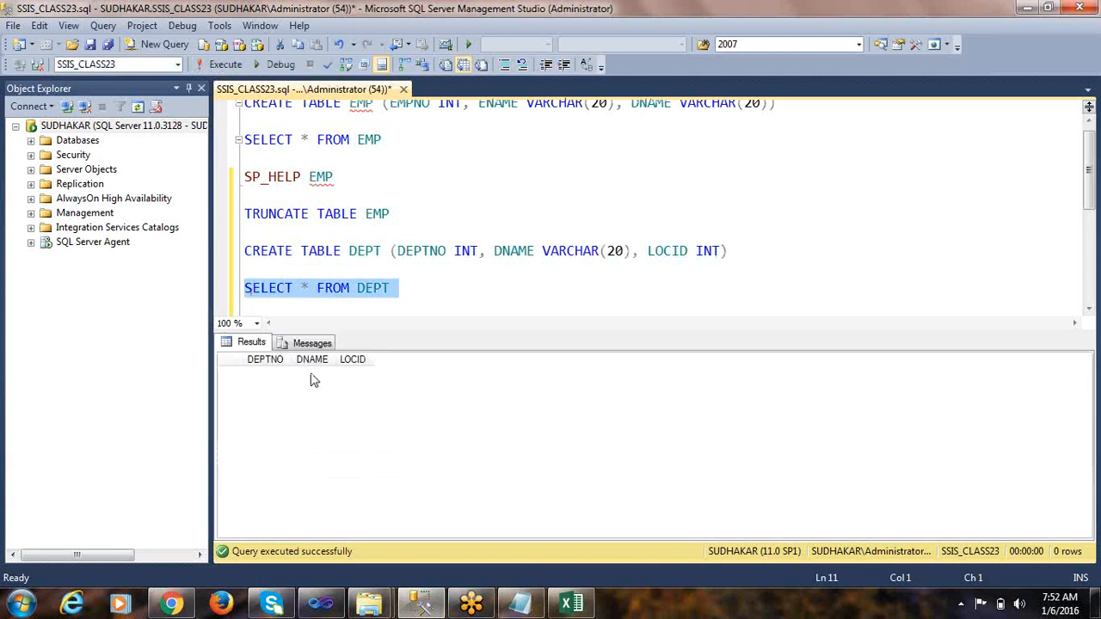
# Step: Return to Visual Studio, add a Data Conversion below the Excel Source and connect the source to it
pyautogui.hotkey('alt', 'Tab')
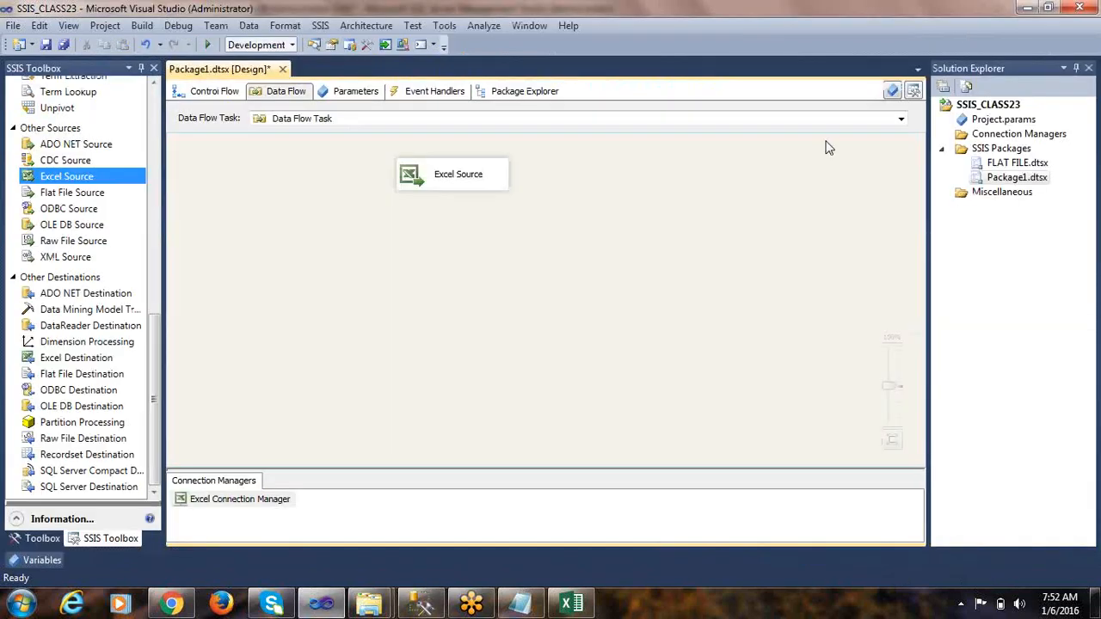
pyautogui.moveTo(156, 345); pyautogui.dragTo(155, 126)
pyautogui.hotkey('alt', 'Tab')
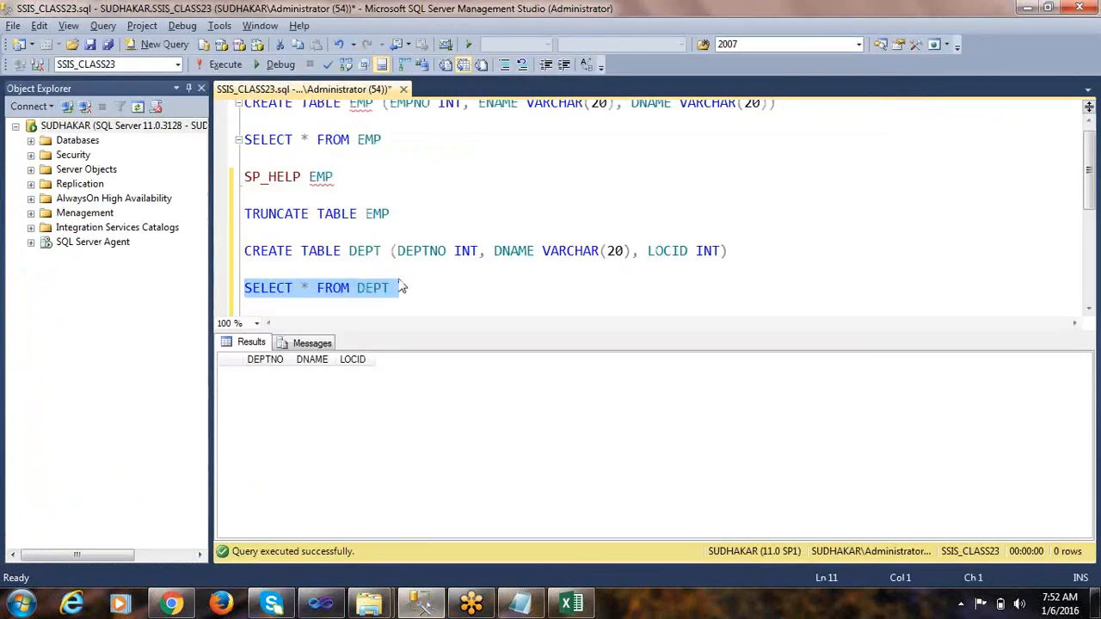
pyautogui.doubleClick(463, 250)
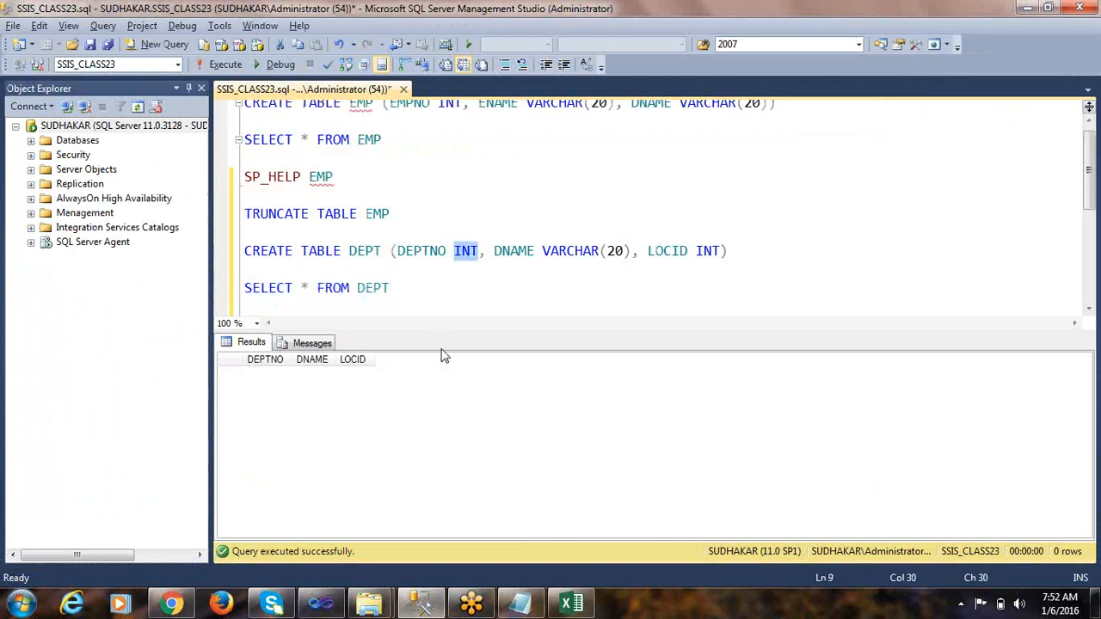
pyautogui.hotkey('alt', 'Tab')
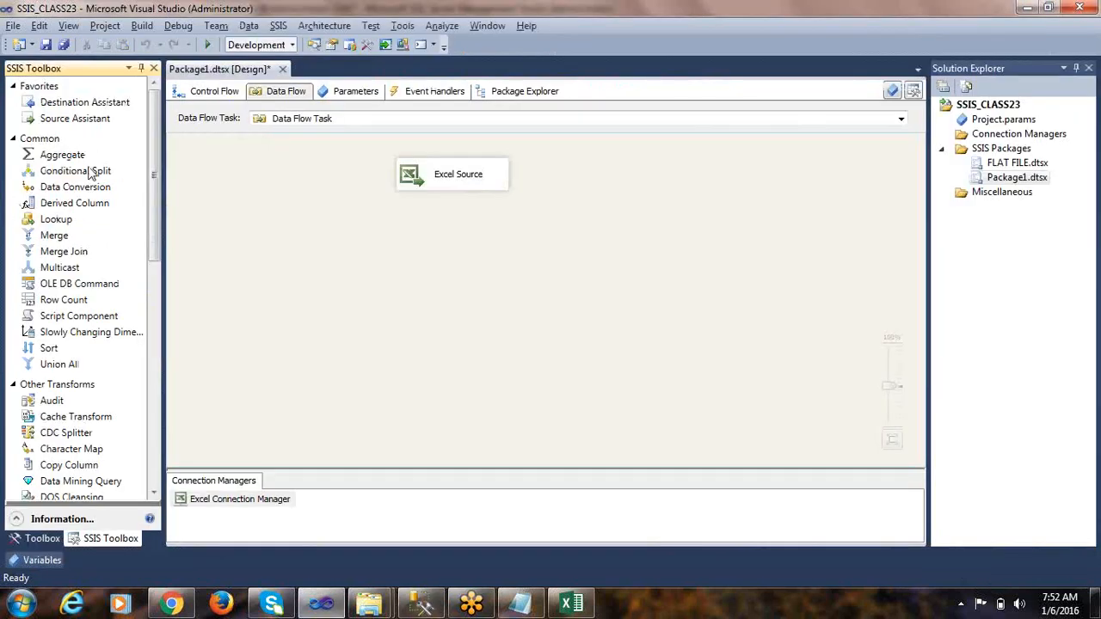
pyautogui.moveTo(76, 188); pyautogui.dragTo(430, 248)
pyautogui.click(456, 183)
# Step: Open the Data Conversion, include all input columns (DEPTNO, DNAME, LOCID) and widen the Data Type column to show the full types
pyautogui.doubleClick(430, 249)
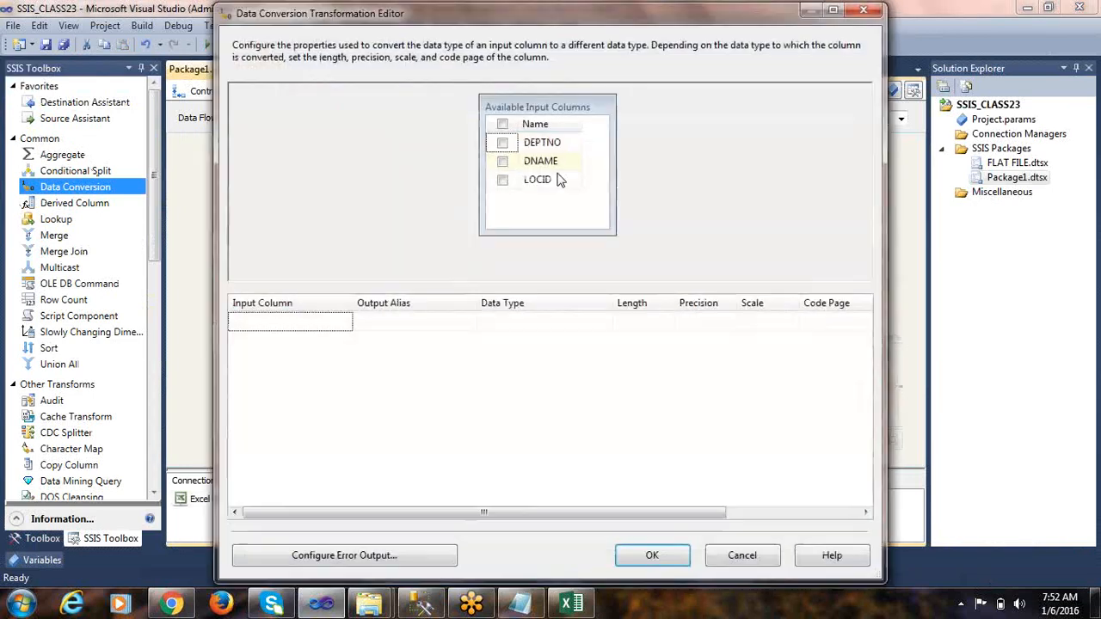
pyautogui.click(502, 125)
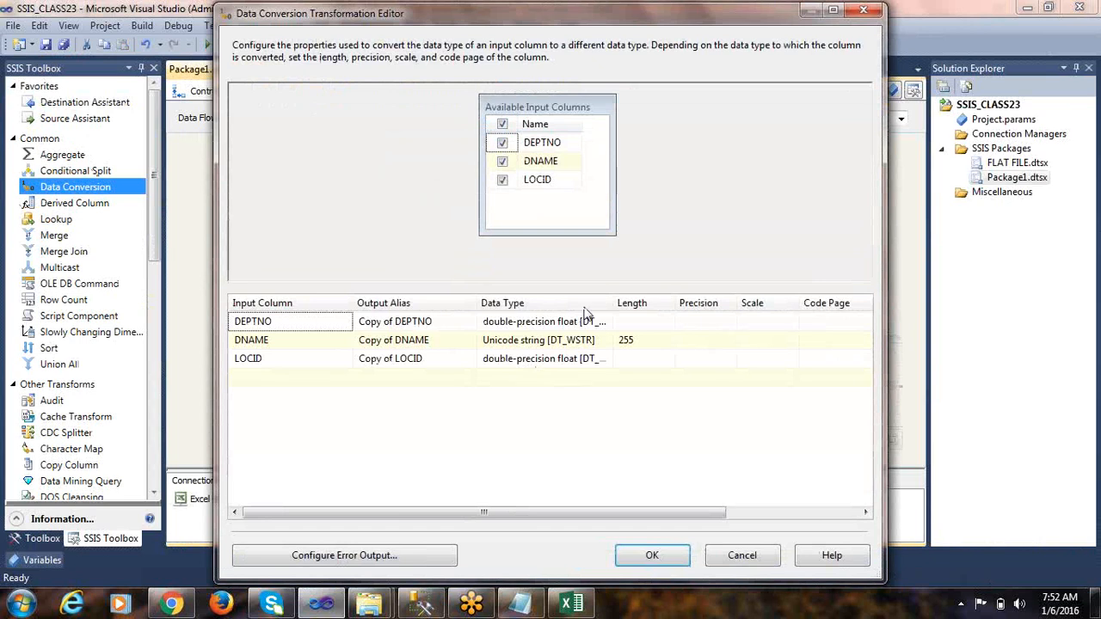
pyautogui.moveTo(611, 303); pyautogui.dragTo(705, 310)
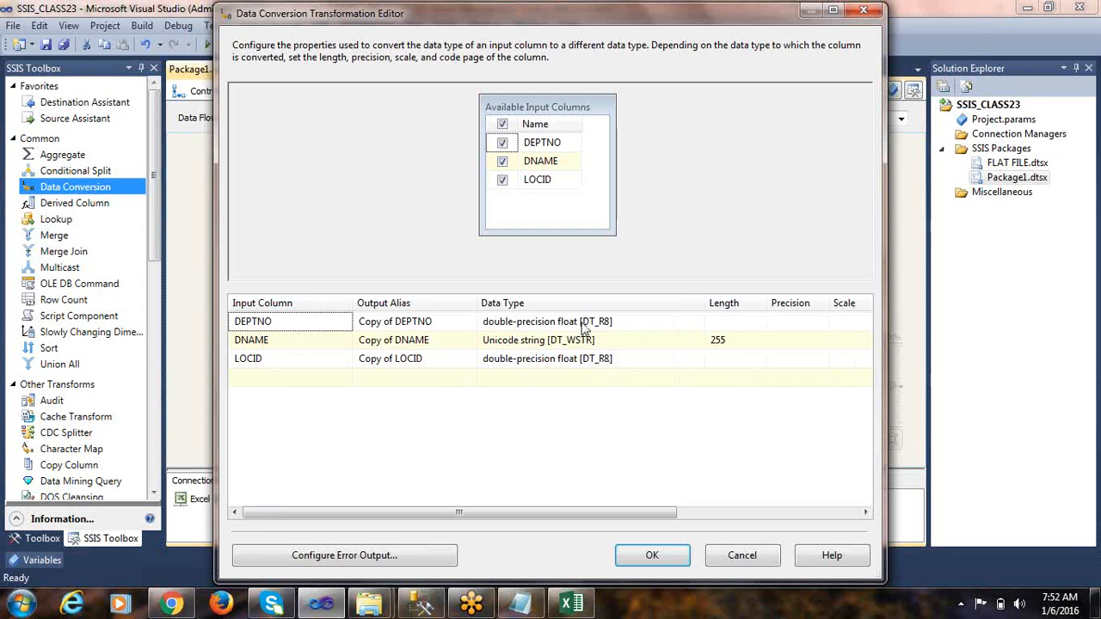
# Step: Check DEPTNO's type in the SQL table definition and set the DEPTNO conversion to four-byte signed integer [DT_I4]
pyautogui.hotkey('alt', 'Tab')
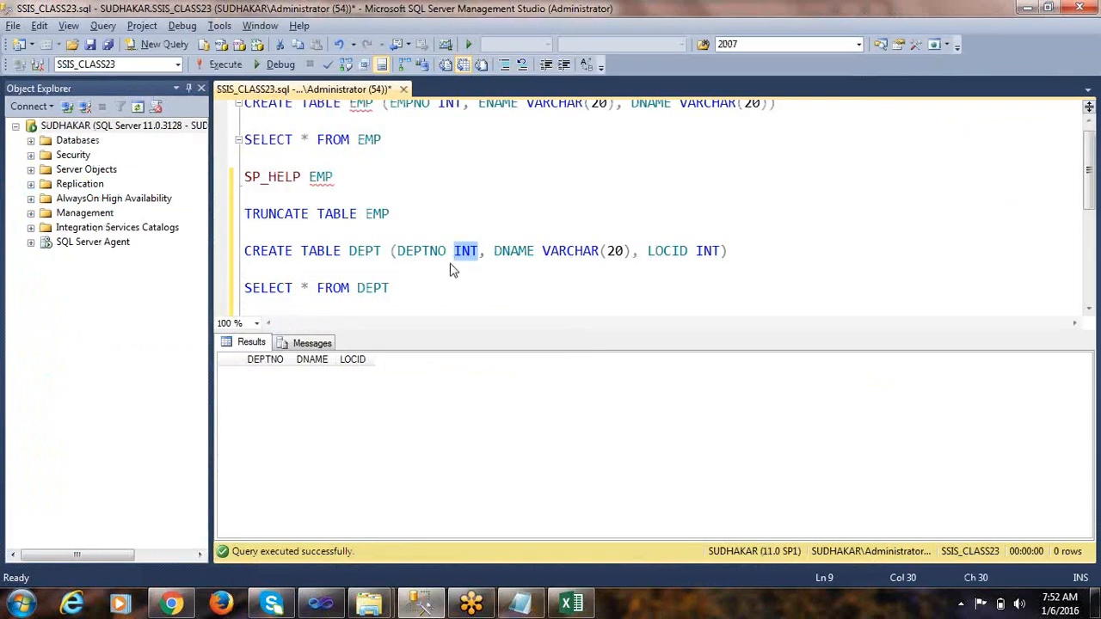
pyautogui.hotkey('alt', 'Tab')
pyautogui.click(653, 322)
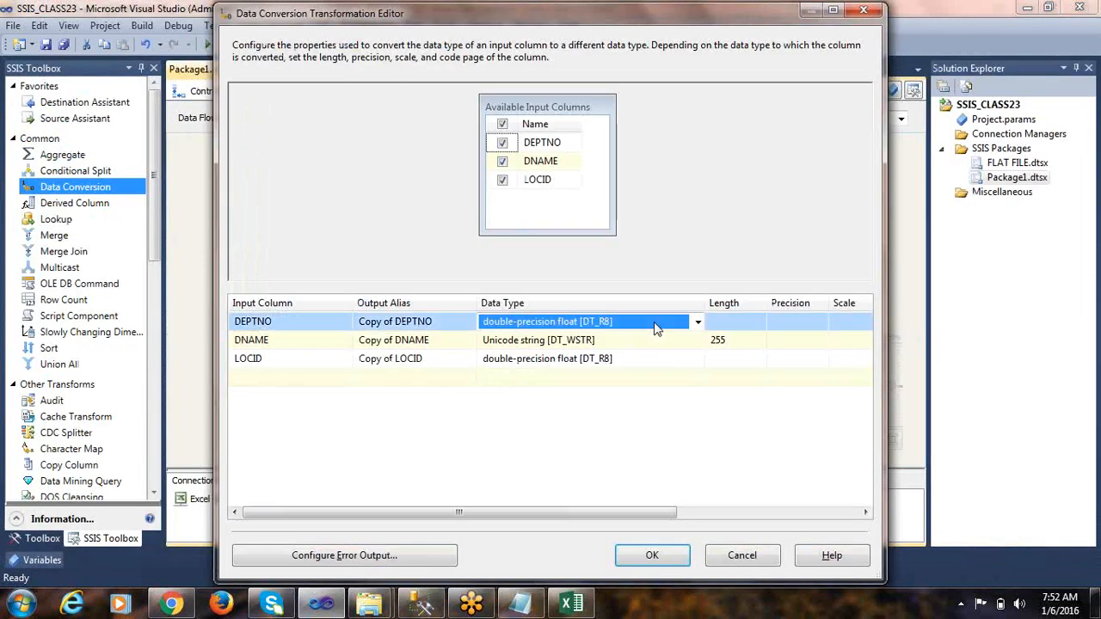
pyautogui.click(697, 322)
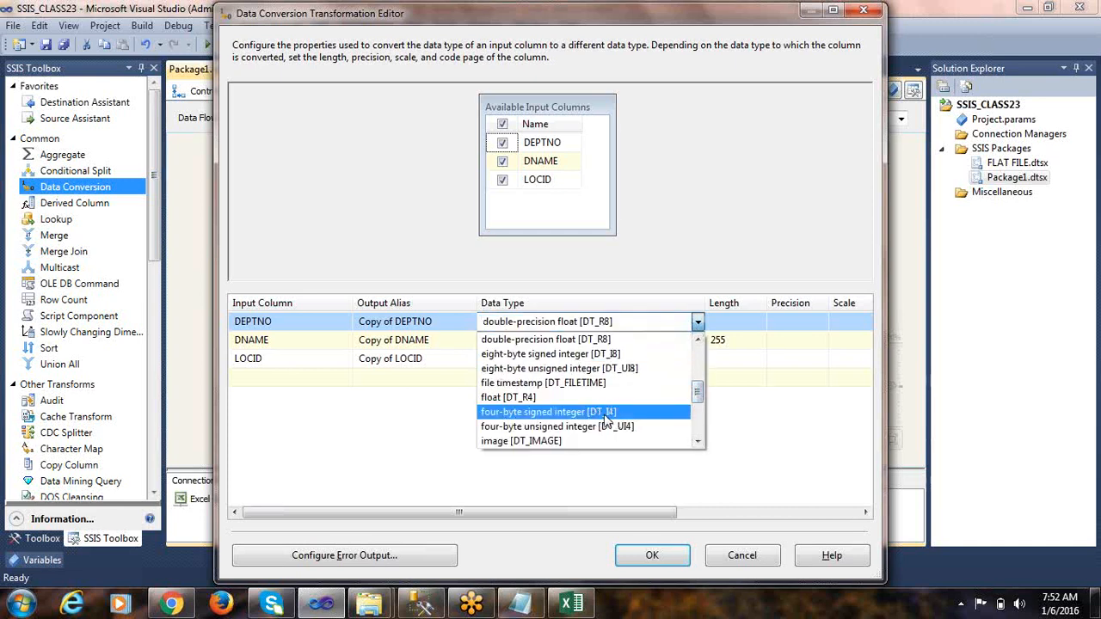
pyautogui.click(607, 413)
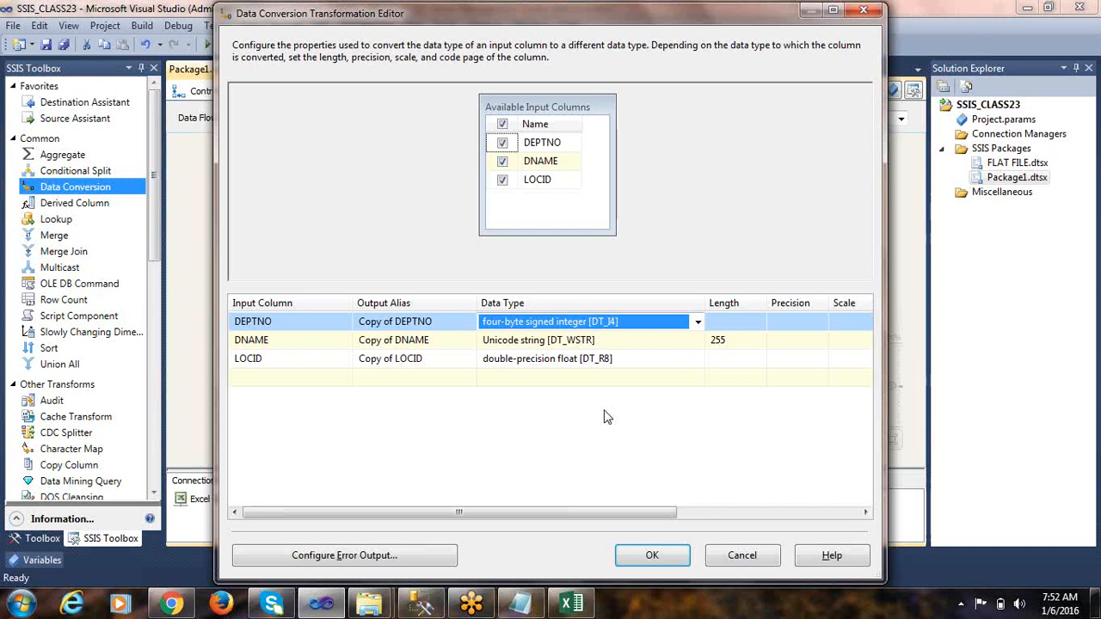
# Step: Check DNAME's type in the SQL table definition and set the DNAME conversion to string [DT_STR] with length 20
pyautogui.click(651, 345)
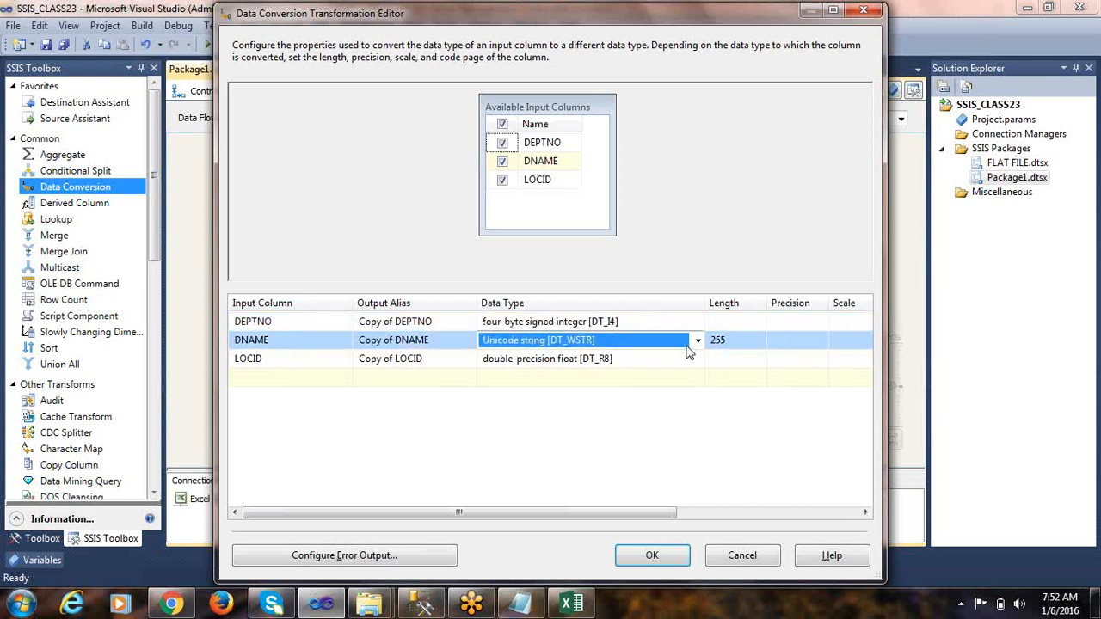
pyautogui.hotkey('alt', 'Tab')
pyautogui.click(565, 255)
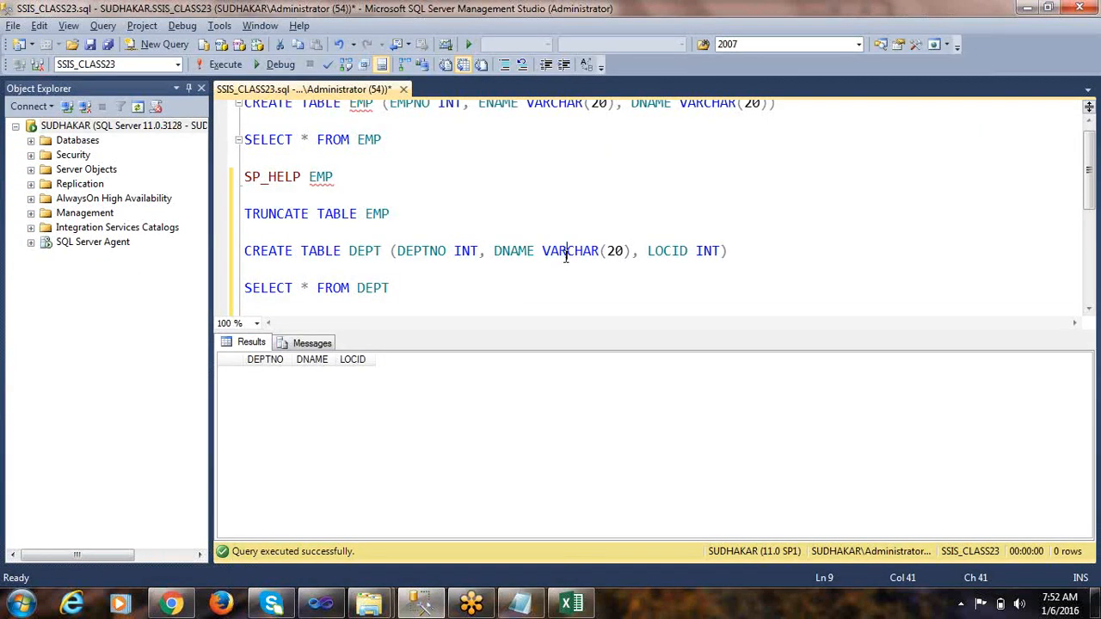
pyautogui.doubleClick(565, 255)
pyautogui.hotkey('alt', 'Tab')
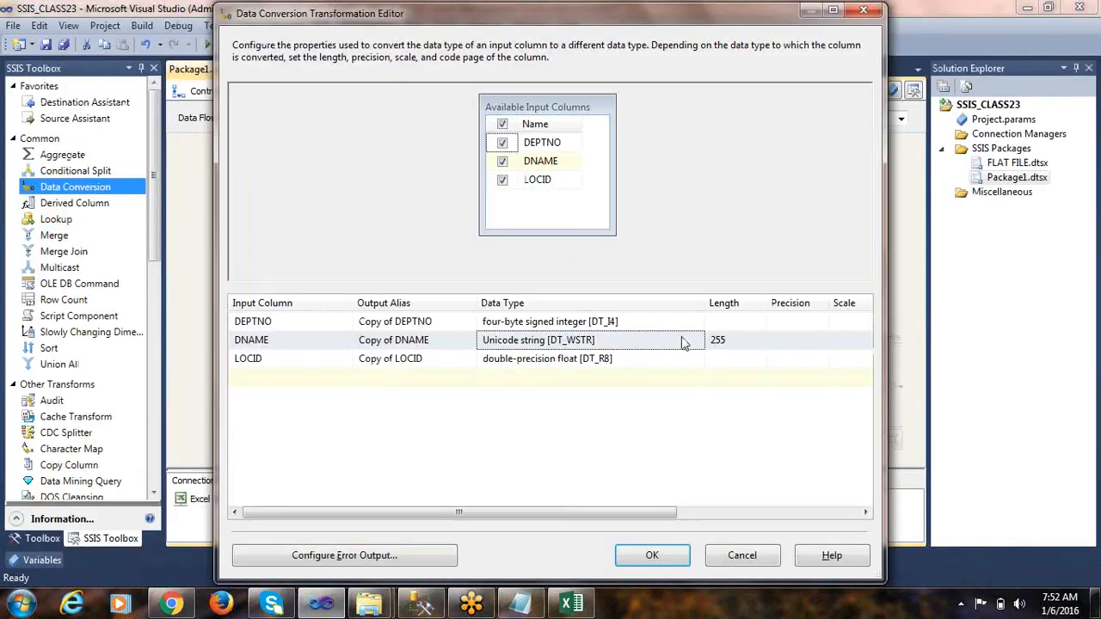
pyautogui.click(695, 344)
pyautogui.click(698, 341)
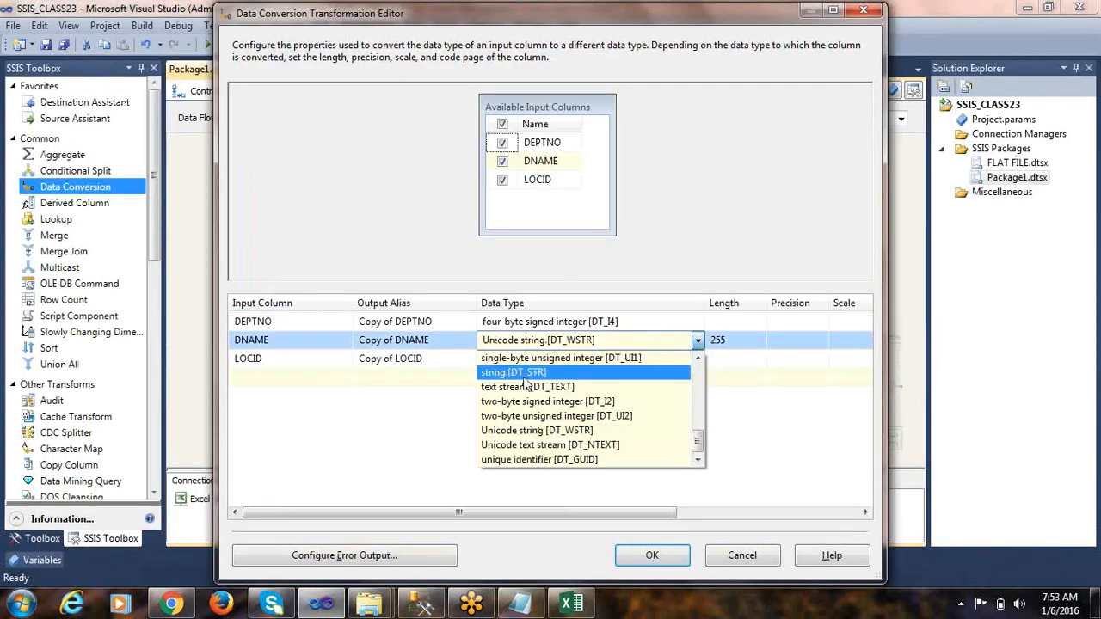
pyautogui.click(523, 375)
pyautogui.click(731, 340)
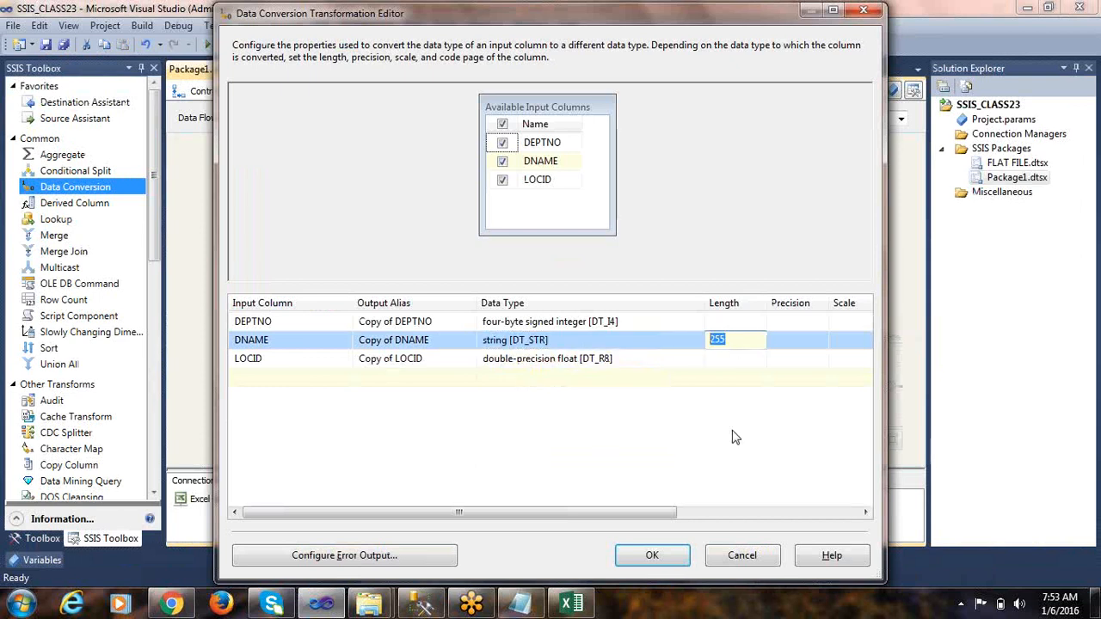
pyautogui.write('20')
# Step: Set the LOCID conversion to four-byte signed integer [DT_I4] and check it against LOCID's type in the SQL table definition
pyautogui.click(646, 360)
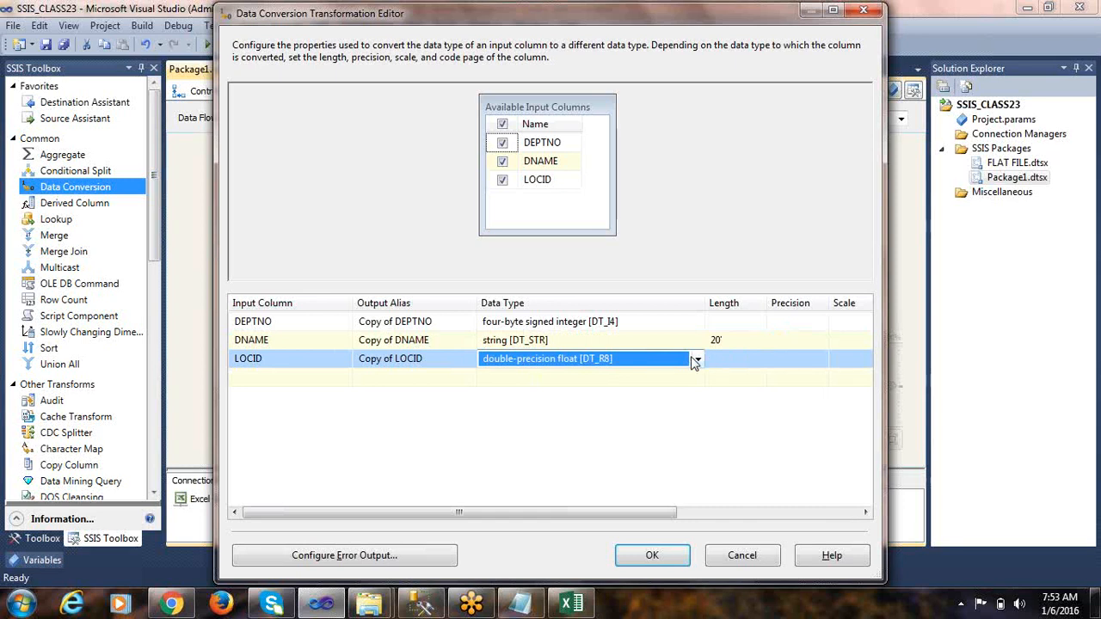
pyautogui.click(697, 359)
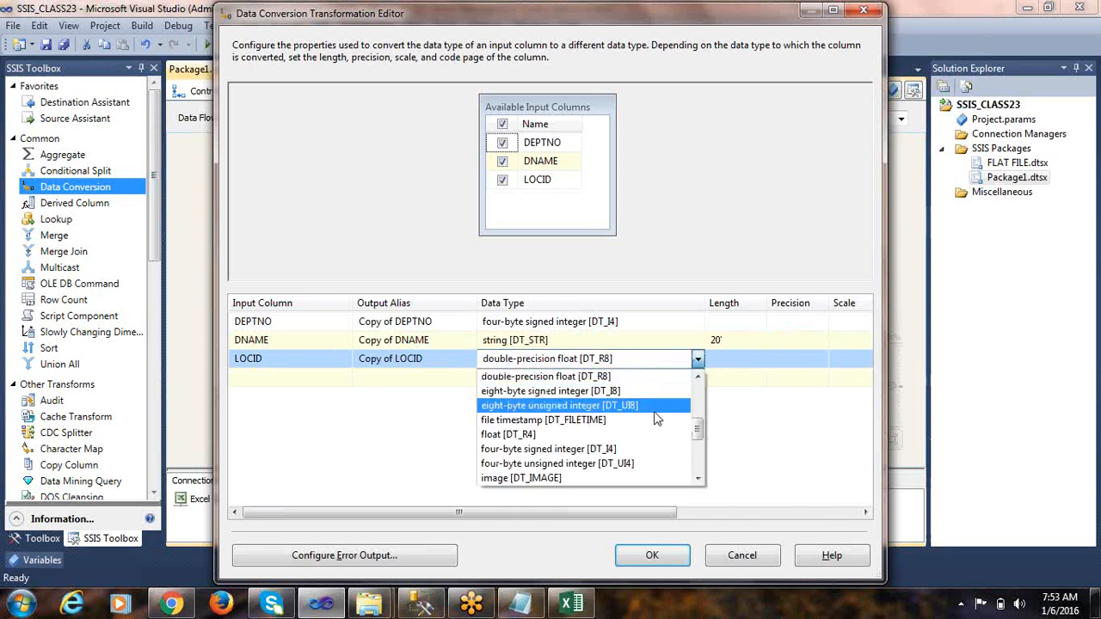
pyautogui.click(612, 453)
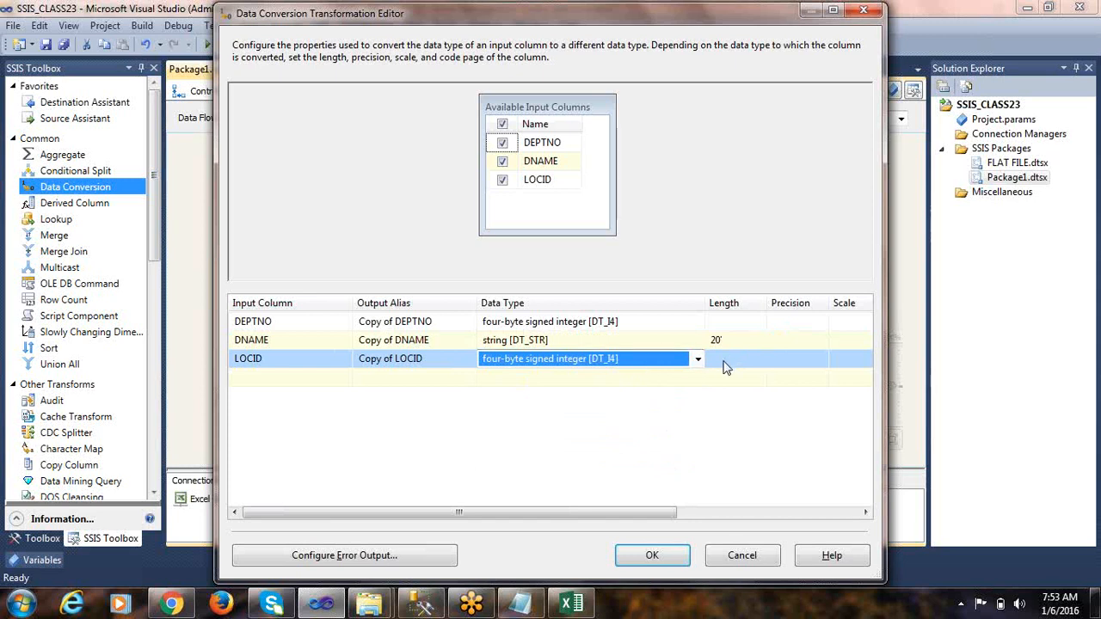
pyautogui.hotkey('alt', 'Tab')
pyautogui.doubleClick(716, 251)
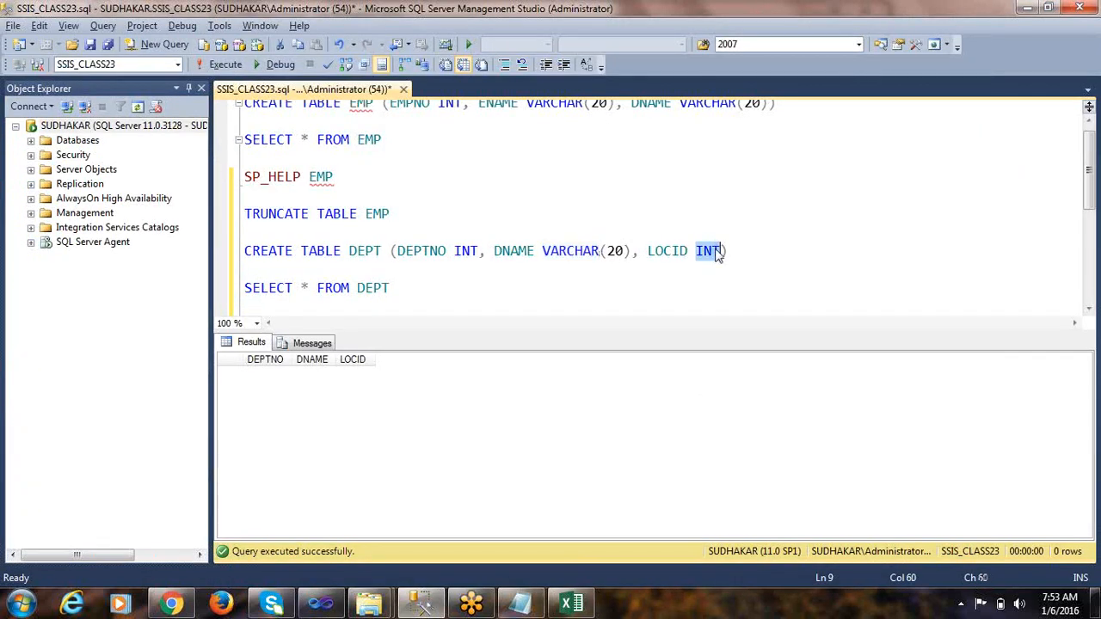
pyautogui.hotkey('alt', 'Tab')
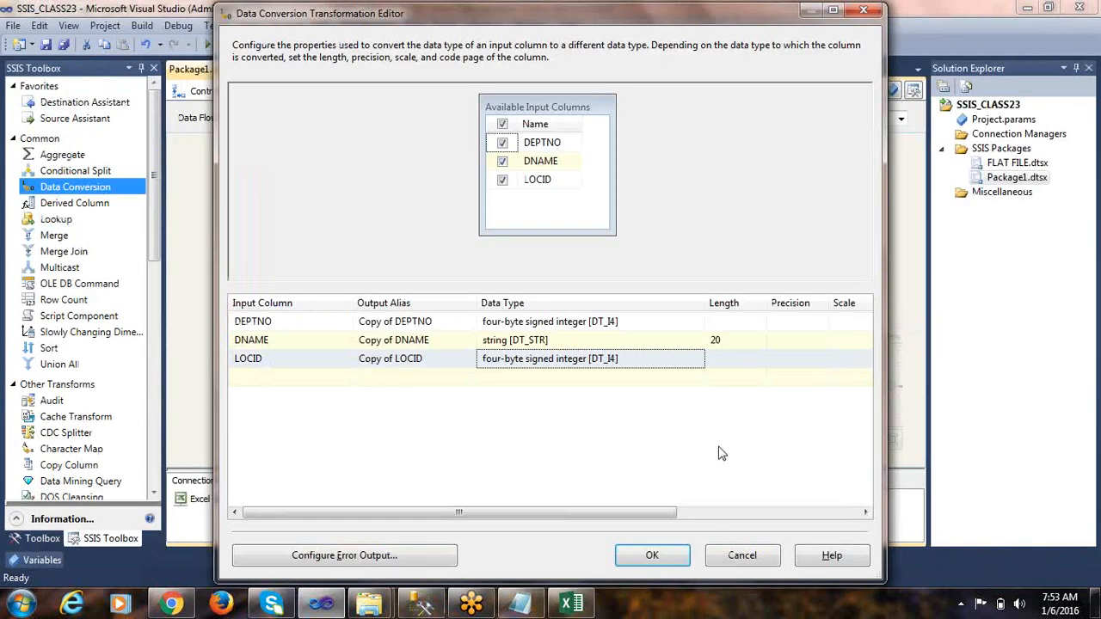
# Step: Review the output aliases of DEPTNO, DNAME and LOCID and accept the Data Conversion settings
pyautogui.click(449, 322)
pyautogui.doubleClick(400, 325)
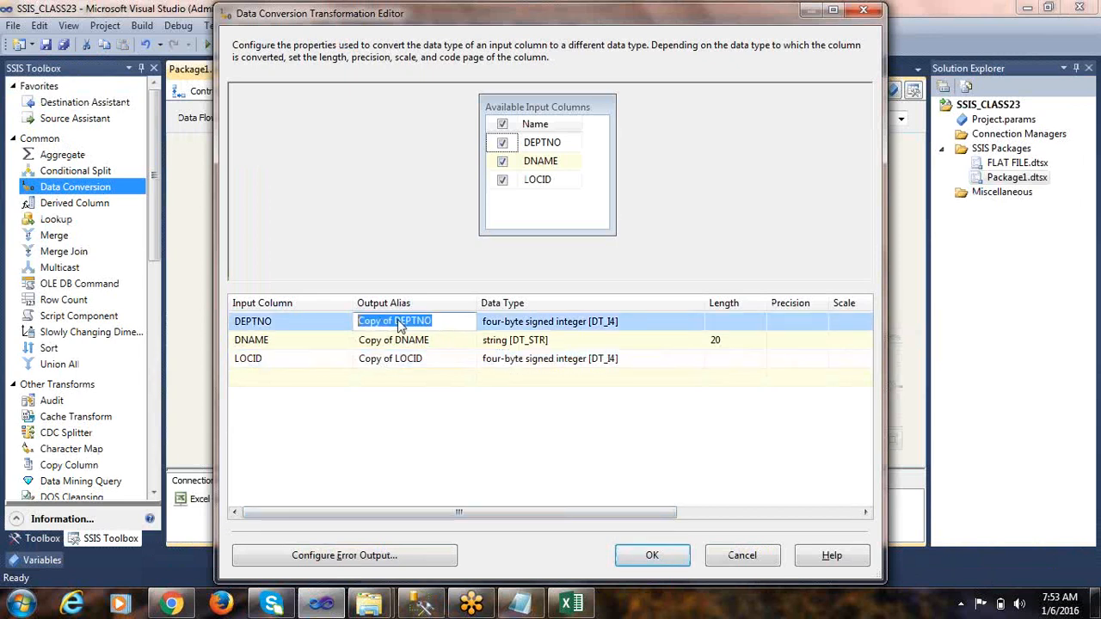
pyautogui.click(448, 344)
pyautogui.doubleClick(447, 344)
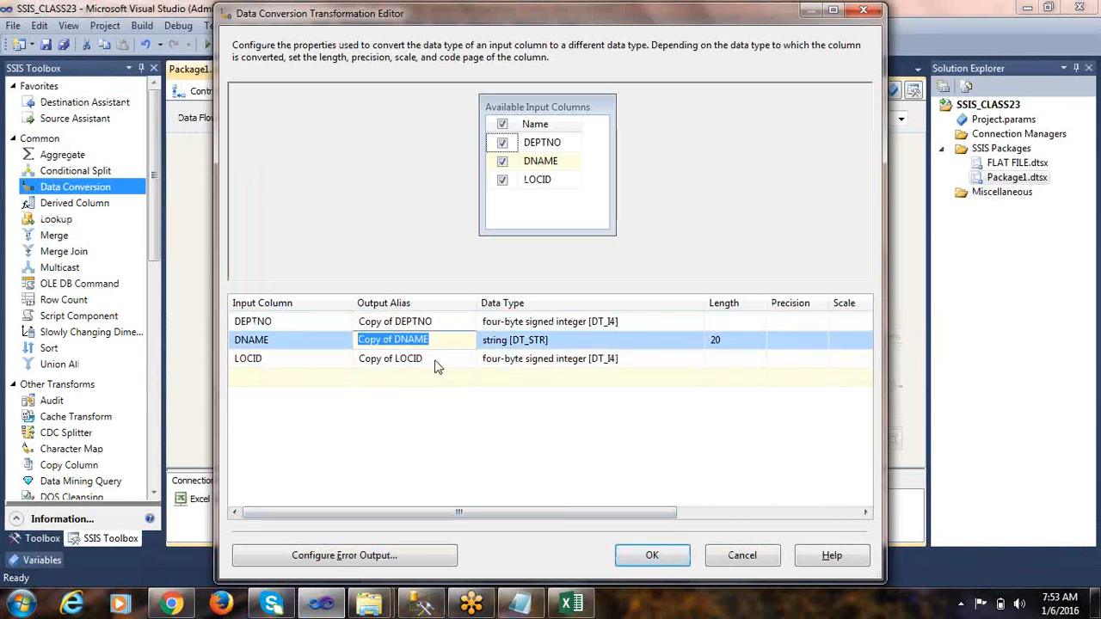
pyautogui.click(439, 361)
pyautogui.doubleClick(444, 359)
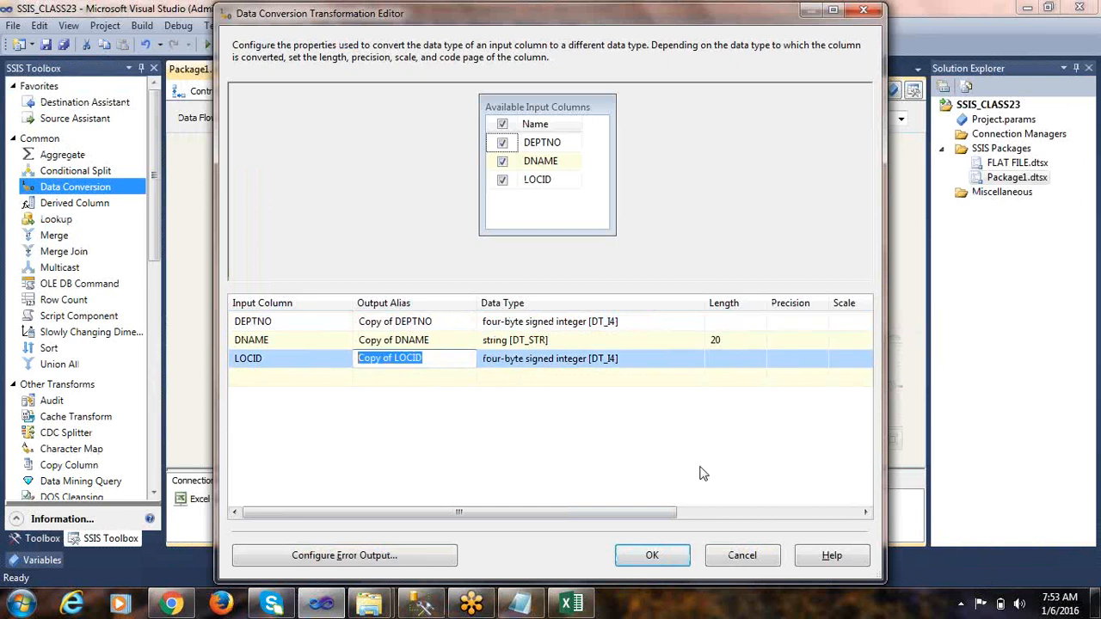
pyautogui.click(651, 554)
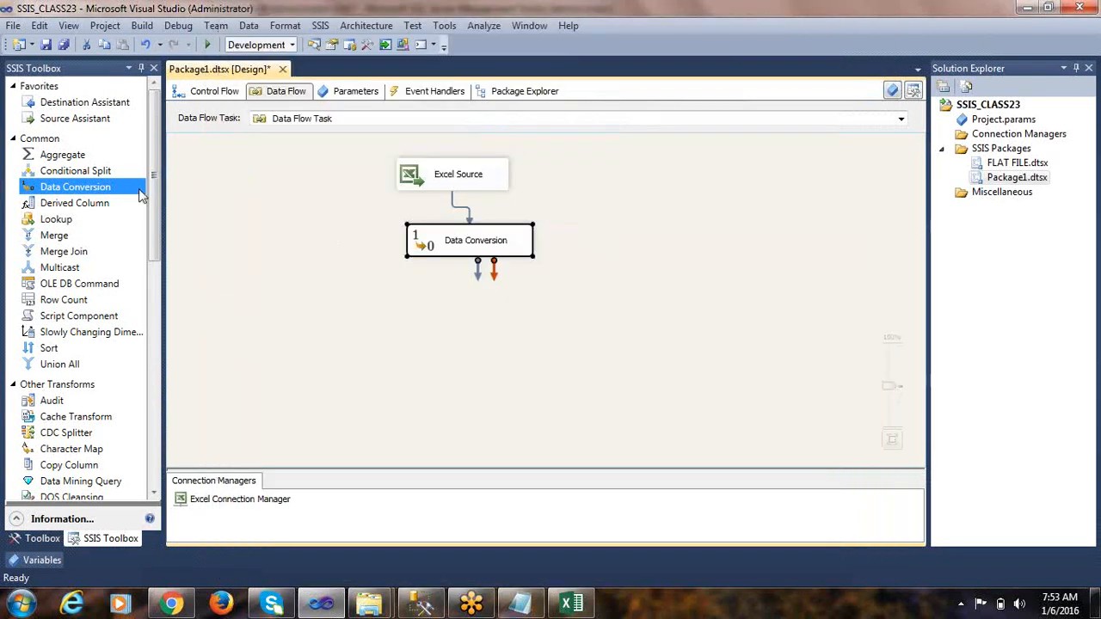
# Step: Add an OLE DB Destination below the Data Conversion and connect the conversion's regular output to it
pyautogui.moveTo(152, 219); pyautogui.dragTo(182, 426)
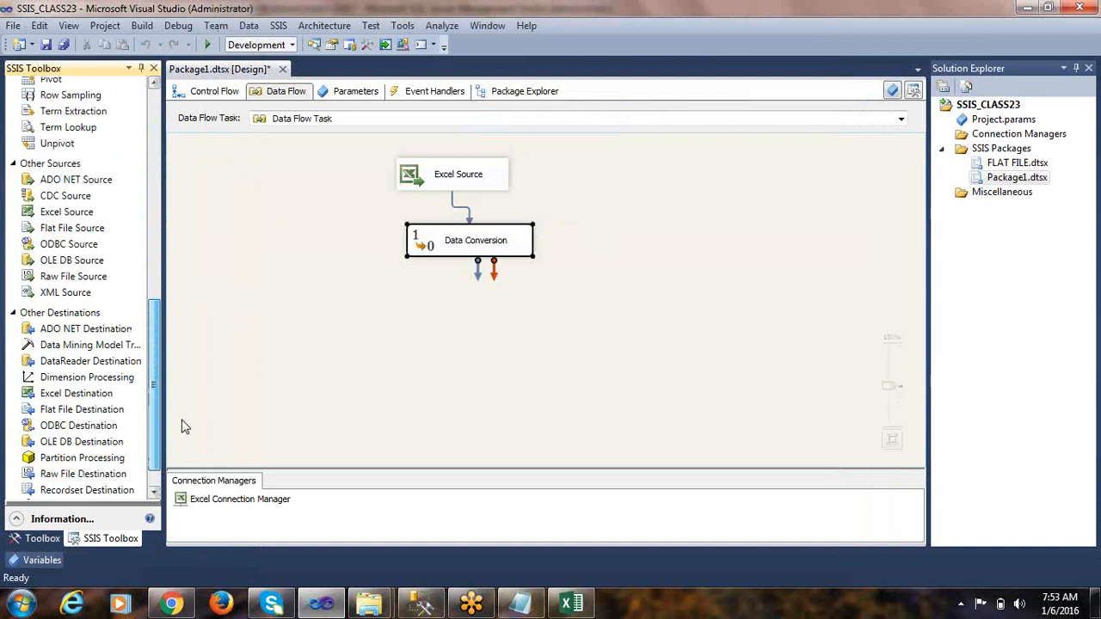
pyautogui.moveTo(95, 444); pyautogui.dragTo(591, 386)
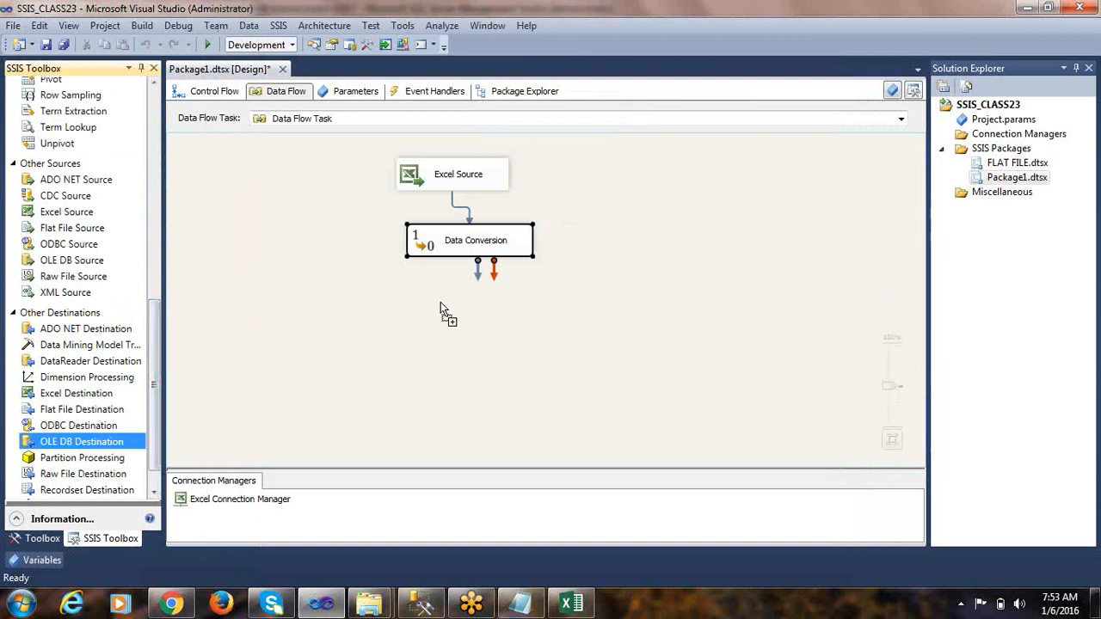
pyautogui.moveTo(440, 310); pyautogui.dragTo(452, 320)
pyautogui.click(460, 249)
pyautogui.moveTo(477, 271); pyautogui.dragTo(453, 336)
pyautogui.click(453, 334)
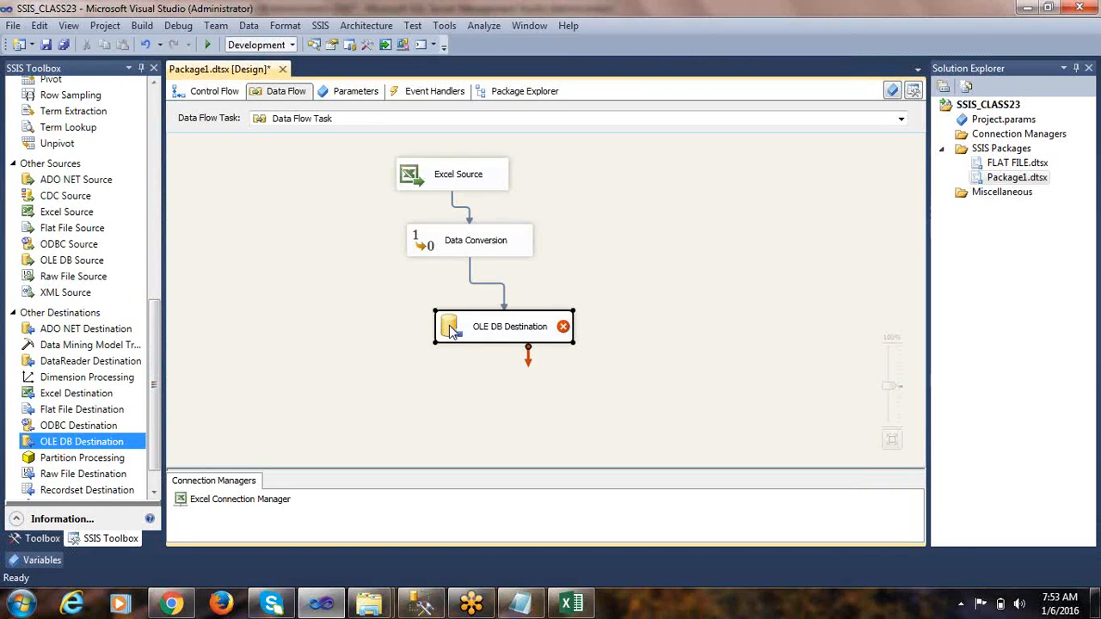
# Step: Open the OLE DB Destination and assign it a connection manager based on the existing SSIS_CLASS23 data connection
pyautogui.doubleClick(453, 333)
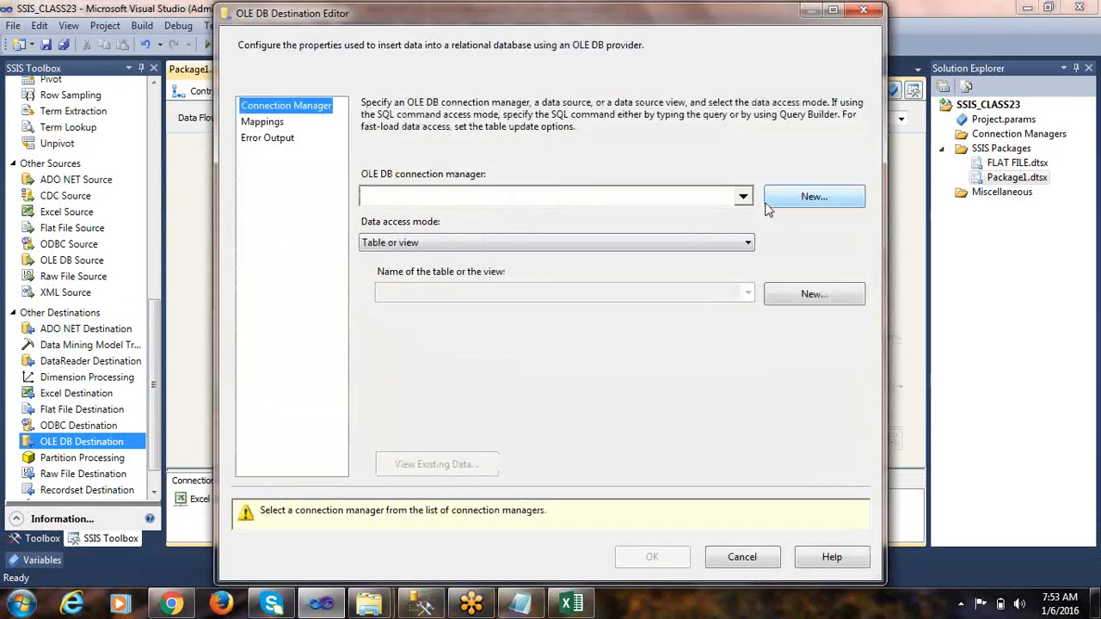
pyautogui.click(789, 203)
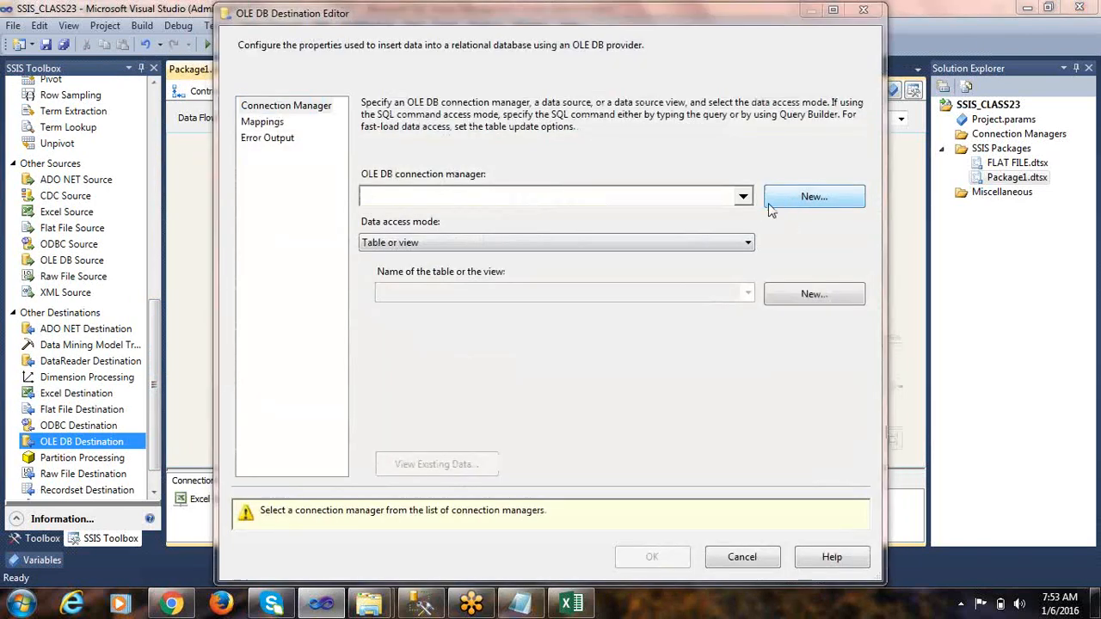
pyautogui.click(416, 316)
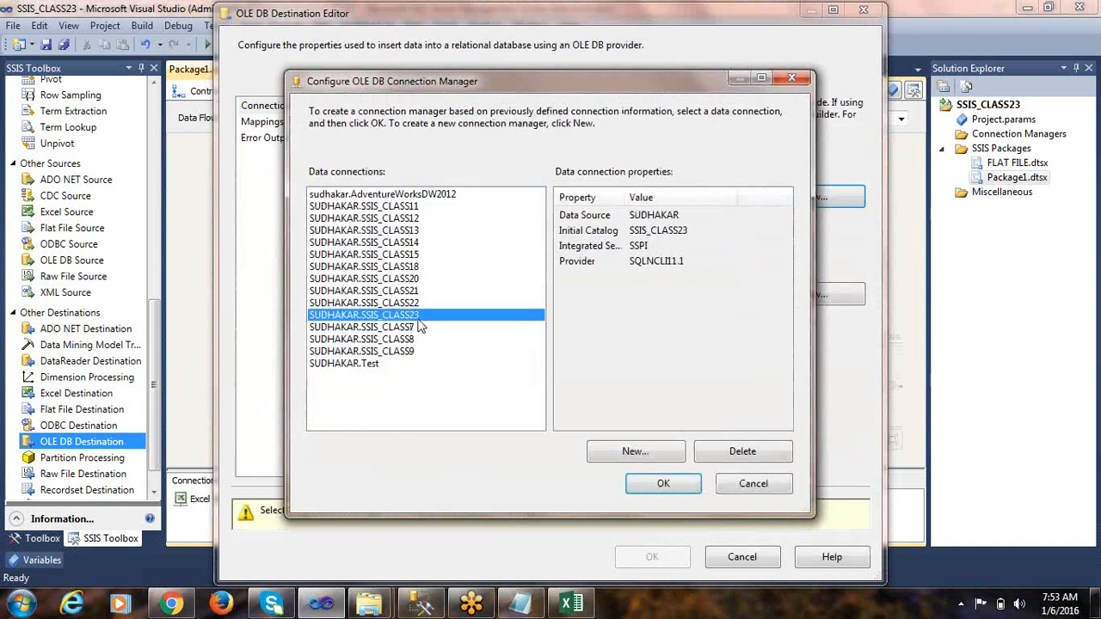
pyautogui.click(661, 484)
# Step: Set the destination's data access mode to Table or view - fast load and its table to [dbo].[DEPT]
pyautogui.click(397, 245)
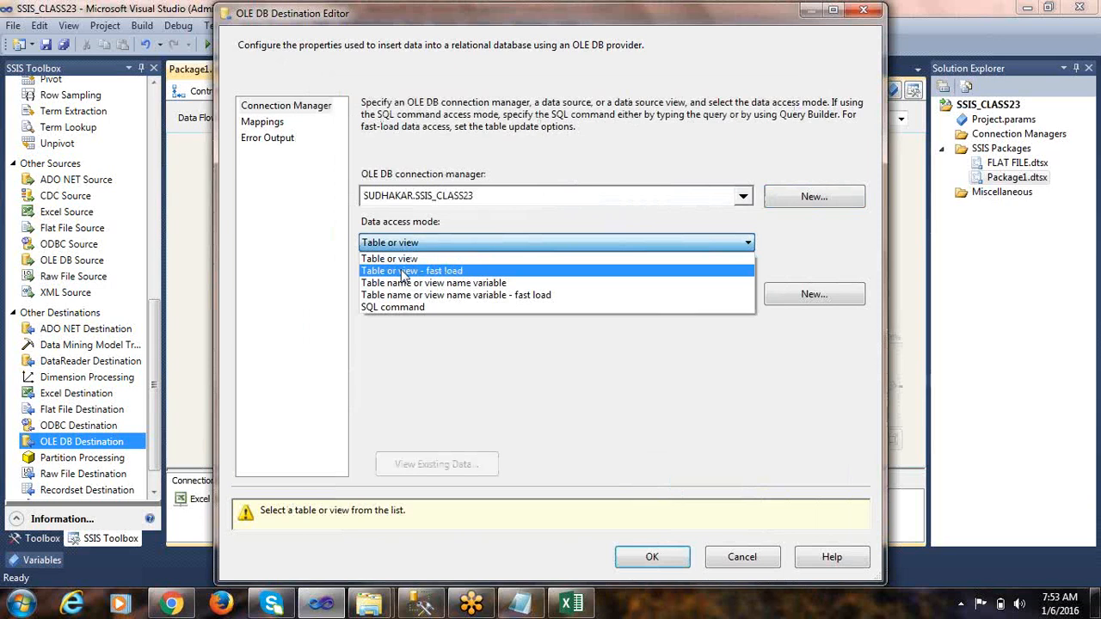
pyautogui.click(401, 272)
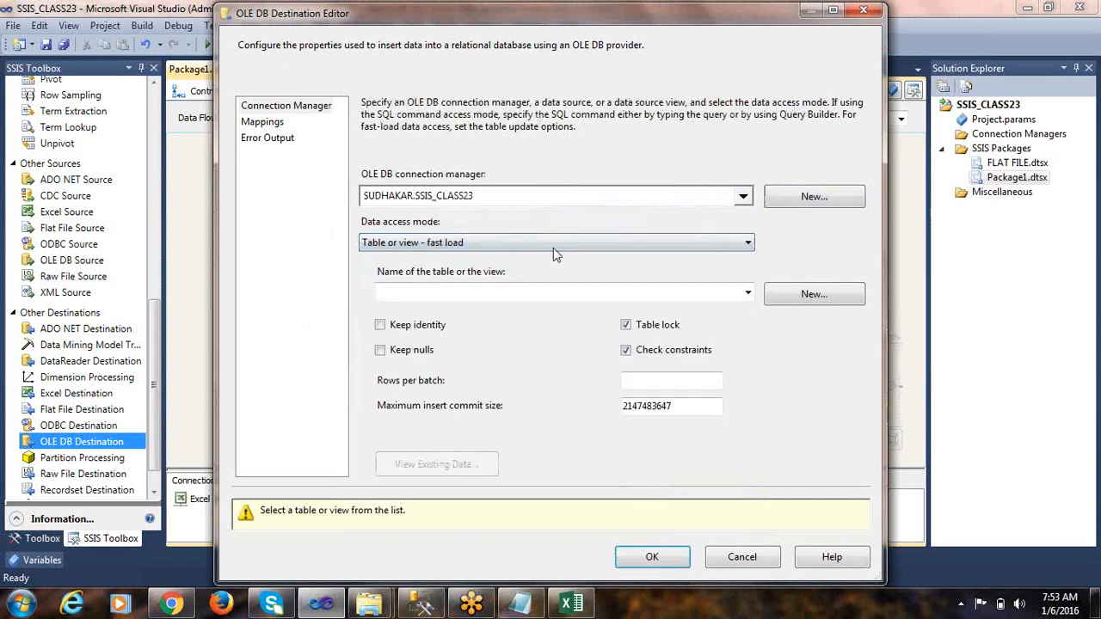
pyautogui.click(746, 295)
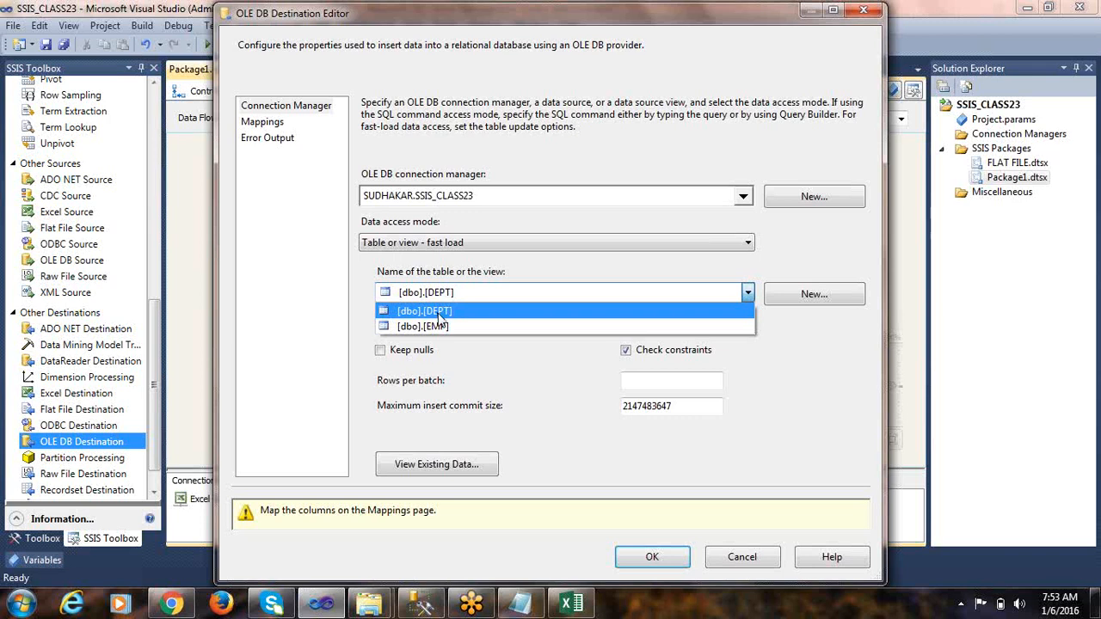
pyautogui.click(439, 315)
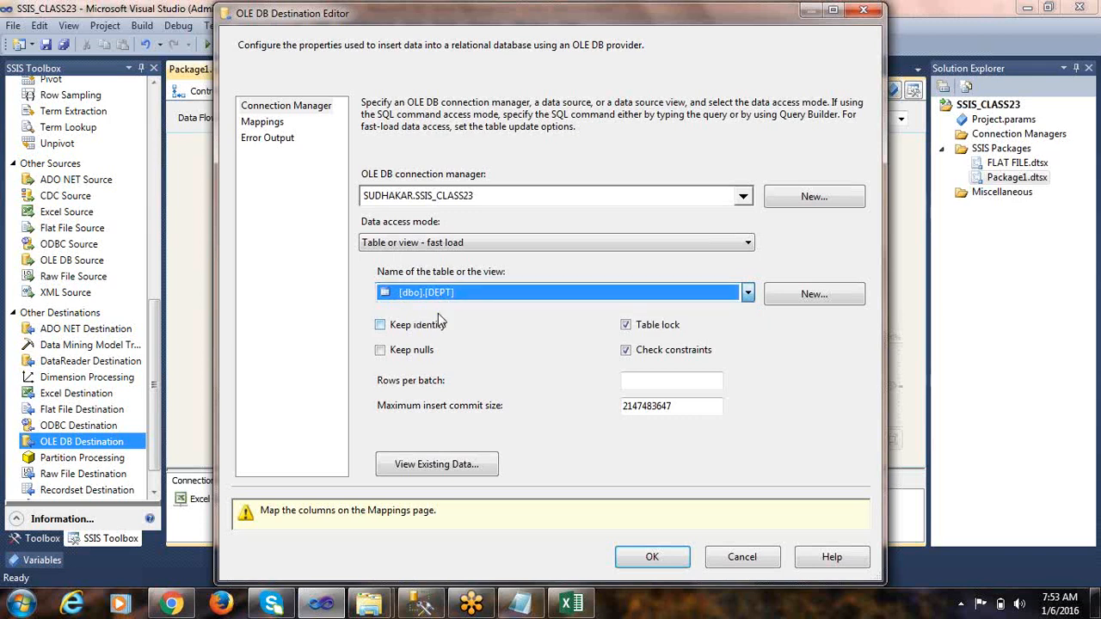
# Step: Open the destination's column mappings, compare the data types of the DEPTNO input and destination columns, and examine the converted copy columns
pyautogui.click(260, 126)
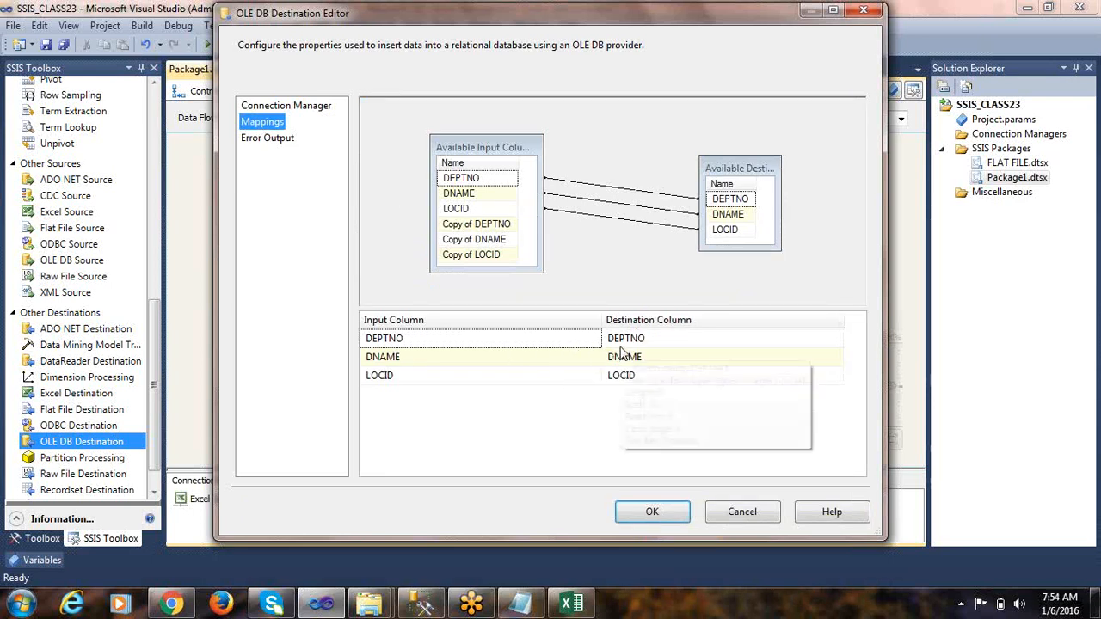
pyautogui.moveTo(622, 349)
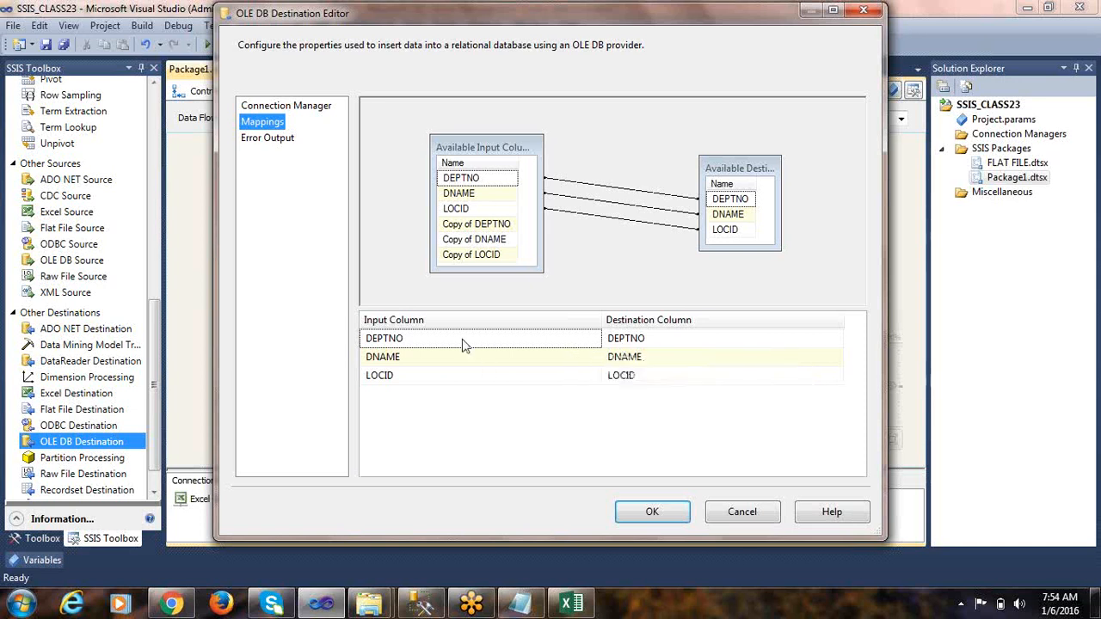
pyautogui.moveTo(463, 343)
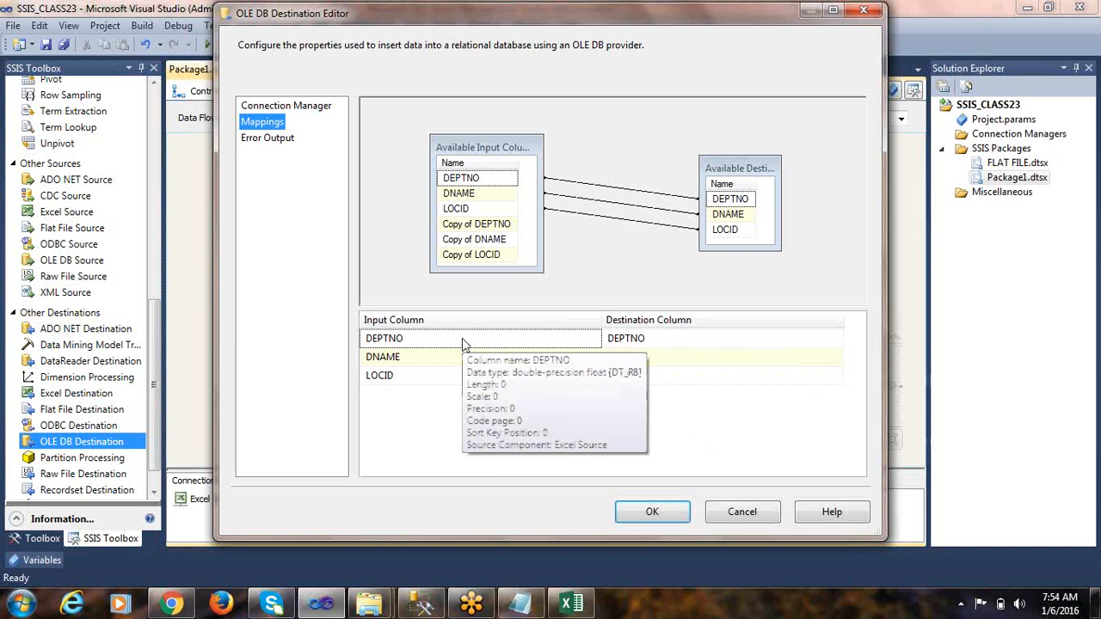
pyautogui.moveTo(669, 343)
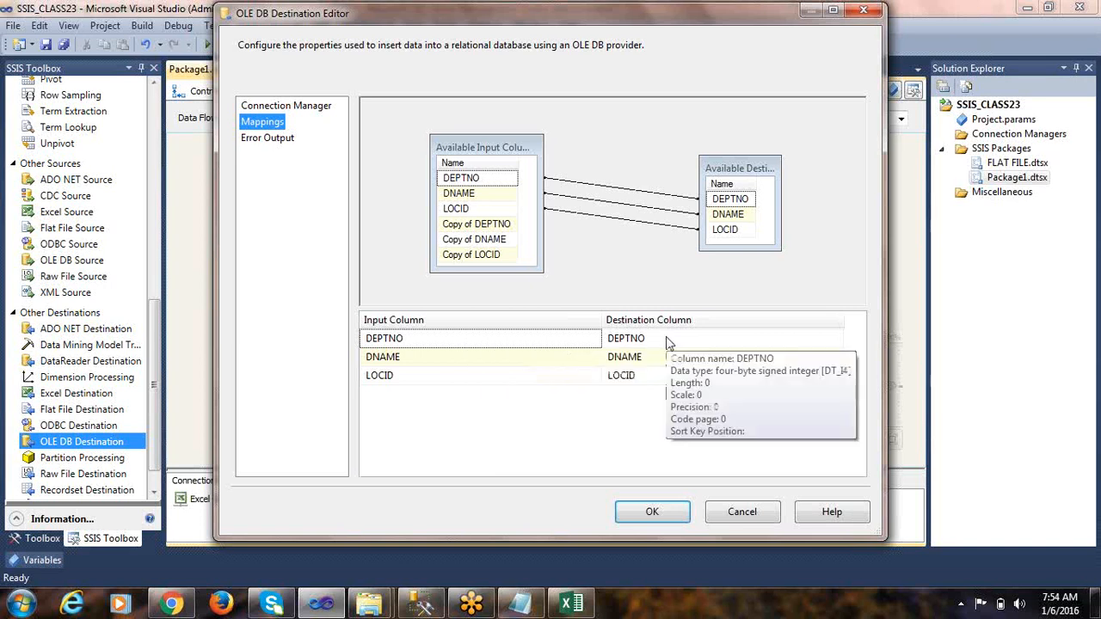
pyautogui.click(487, 226)
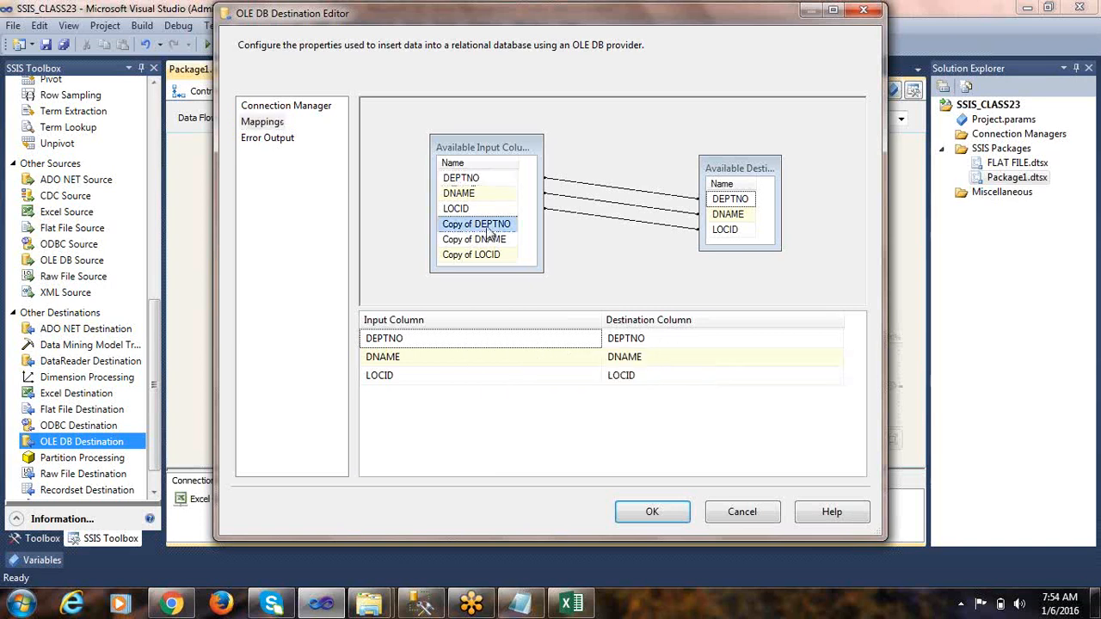
pyautogui.click(487, 241)
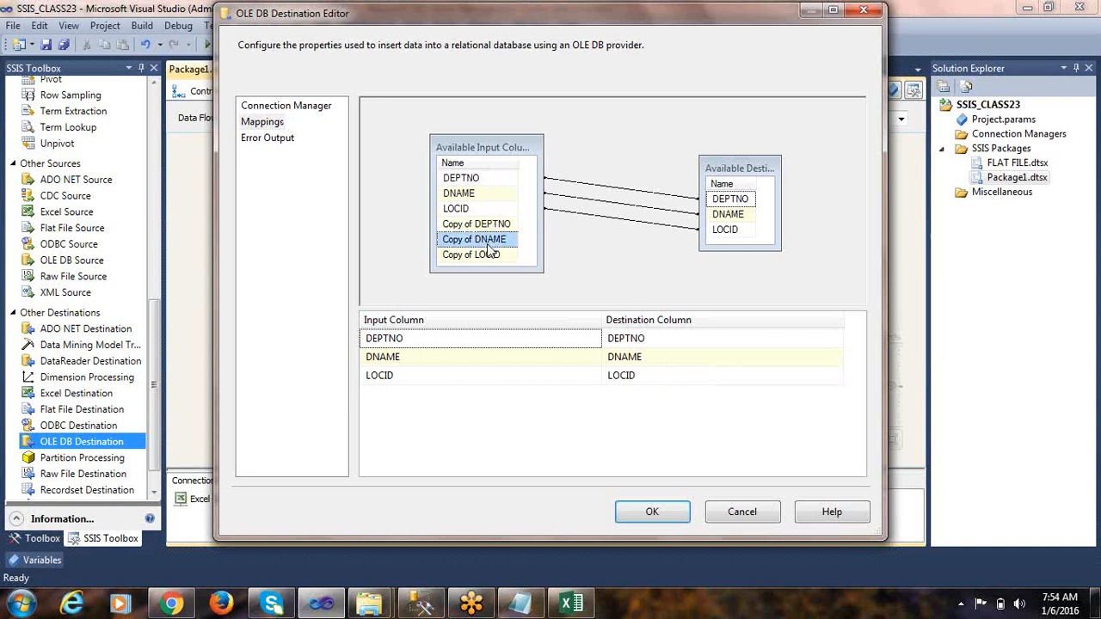
pyautogui.click(487, 255)
# Step: Map Copy of DEPTNO, Copy of DNAME and Copy of LOCID to destination columns DEPTNO, DNAME and LOCID, and accept the settings
pyautogui.click(479, 343)
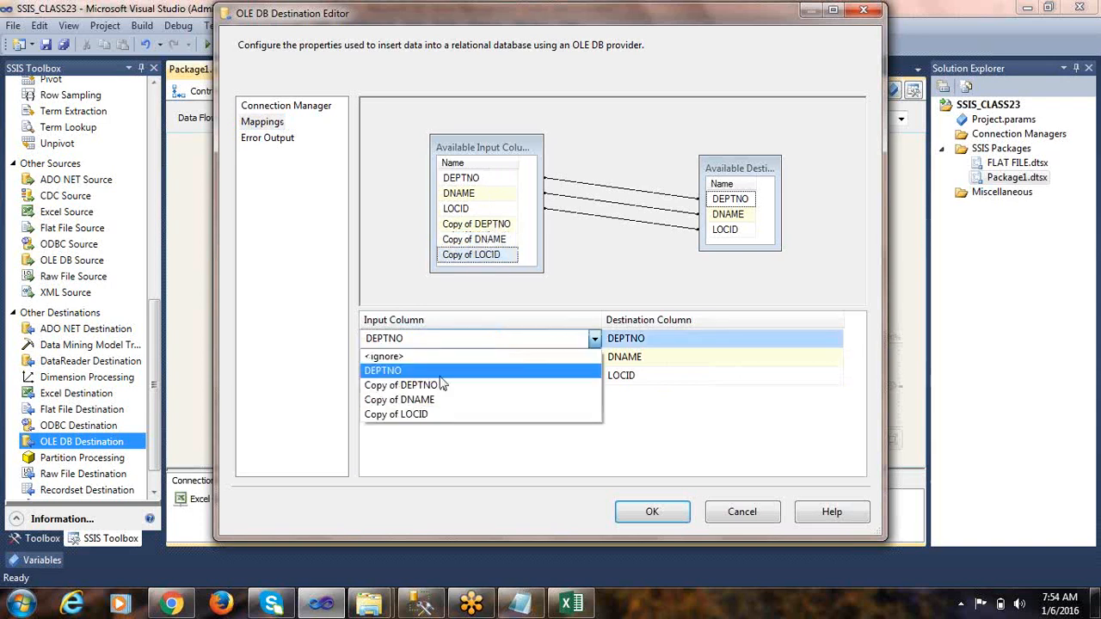
pyautogui.click(430, 383)
pyautogui.click(434, 365)
pyautogui.click(433, 420)
pyautogui.click(420, 378)
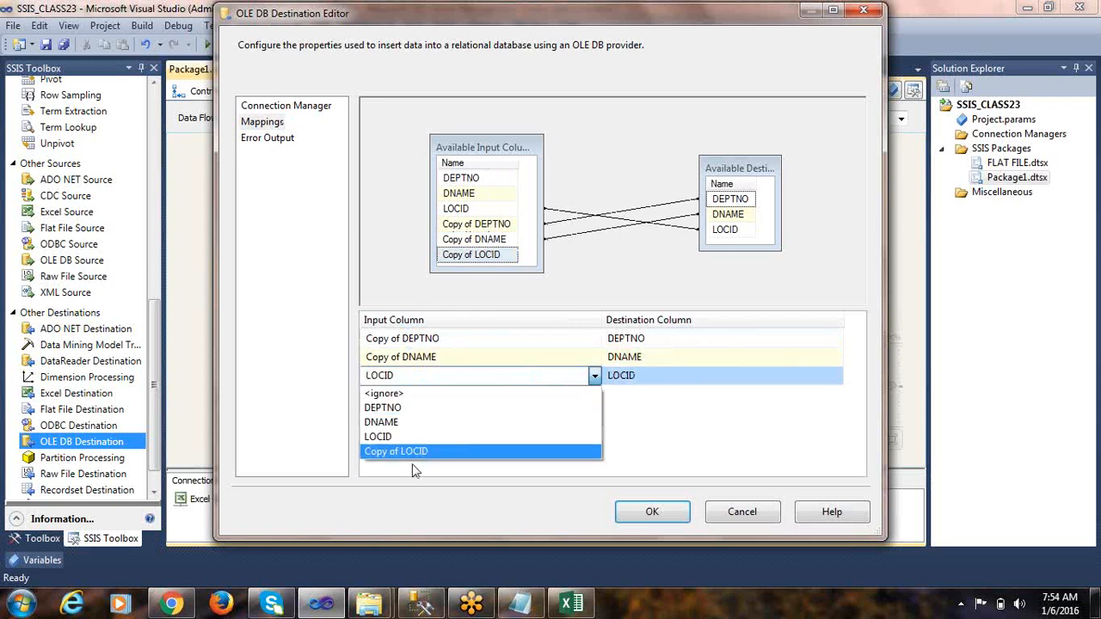
pyautogui.click(416, 452)
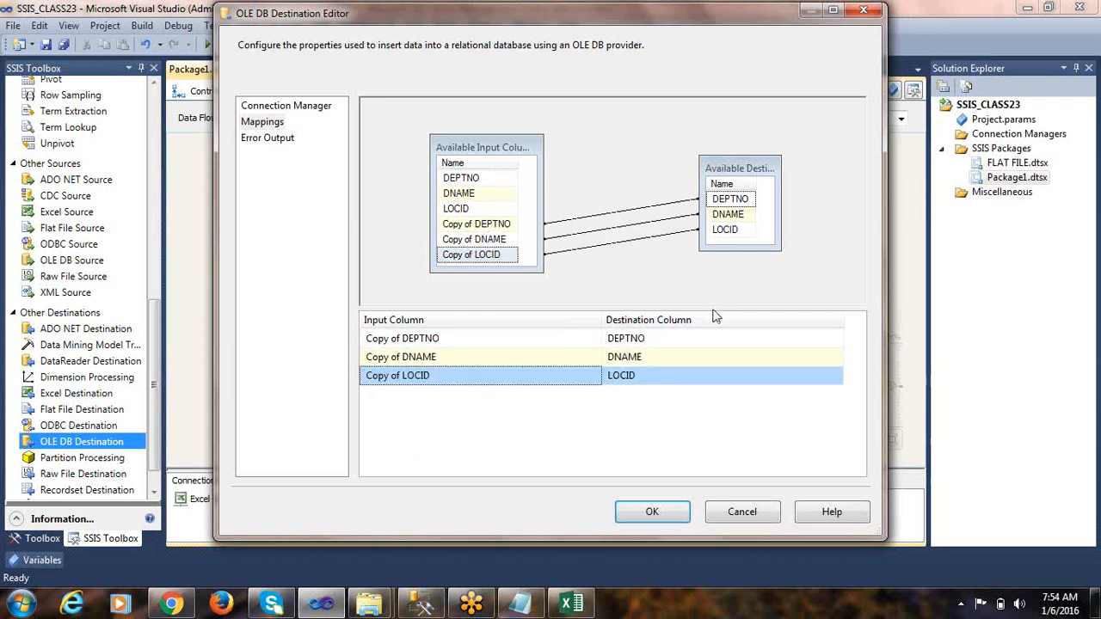
pyautogui.click(639, 512)
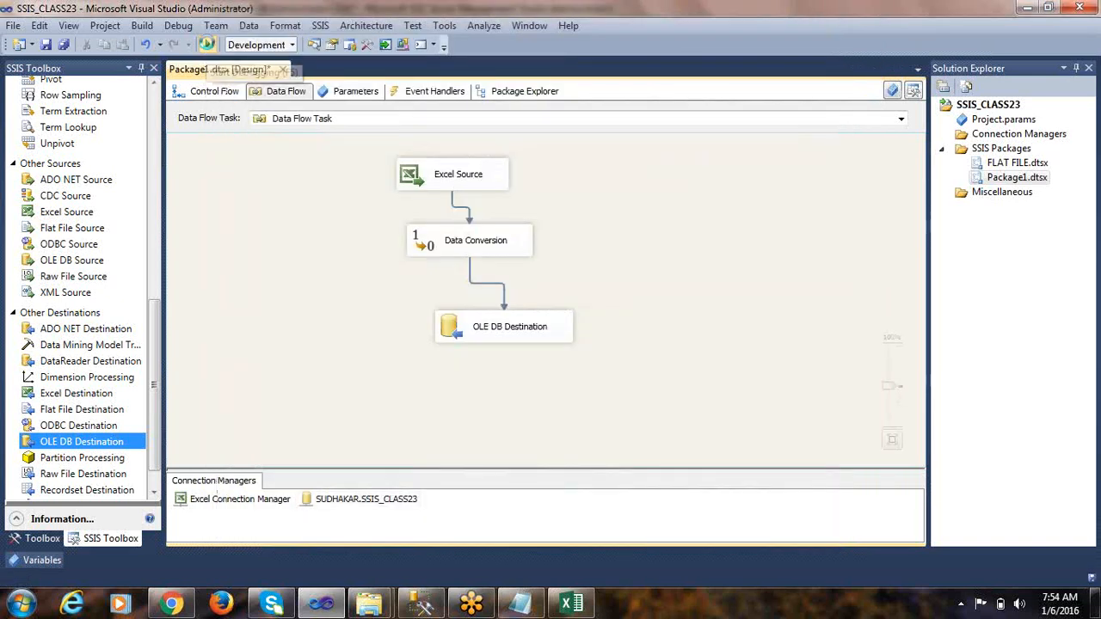
# Step: Run the package in debug mode to load the Excel data into the DEPT table
pyautogui.click(207, 44)
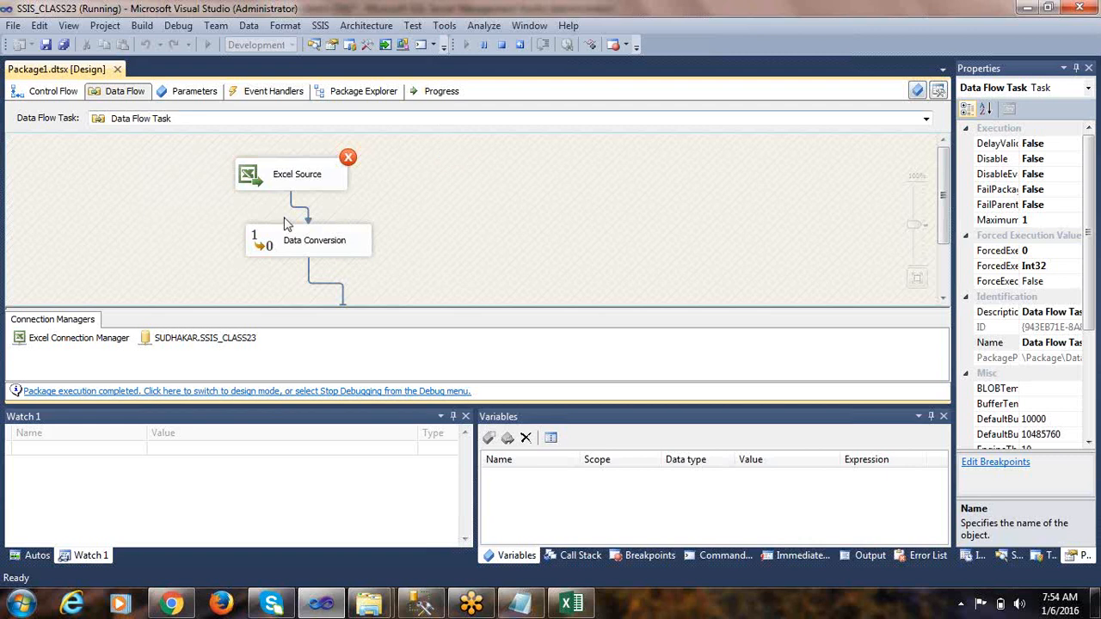
# Step: Review the package's execution progress log and copy the message text of the Excel Source connection error
pyautogui.click(35, 99)
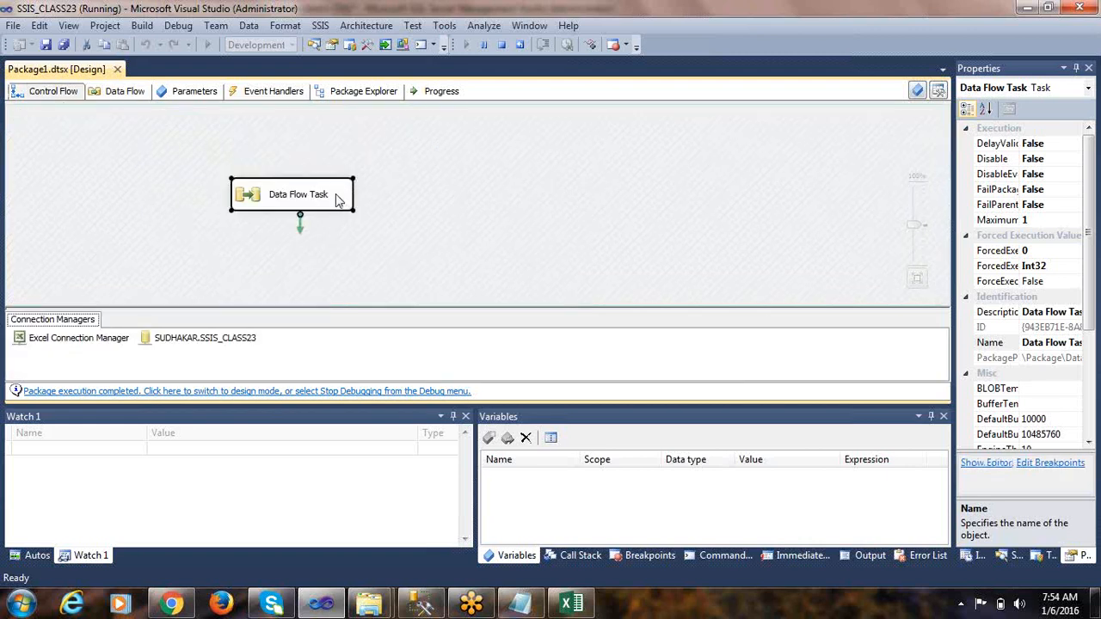
pyautogui.click(125, 93)
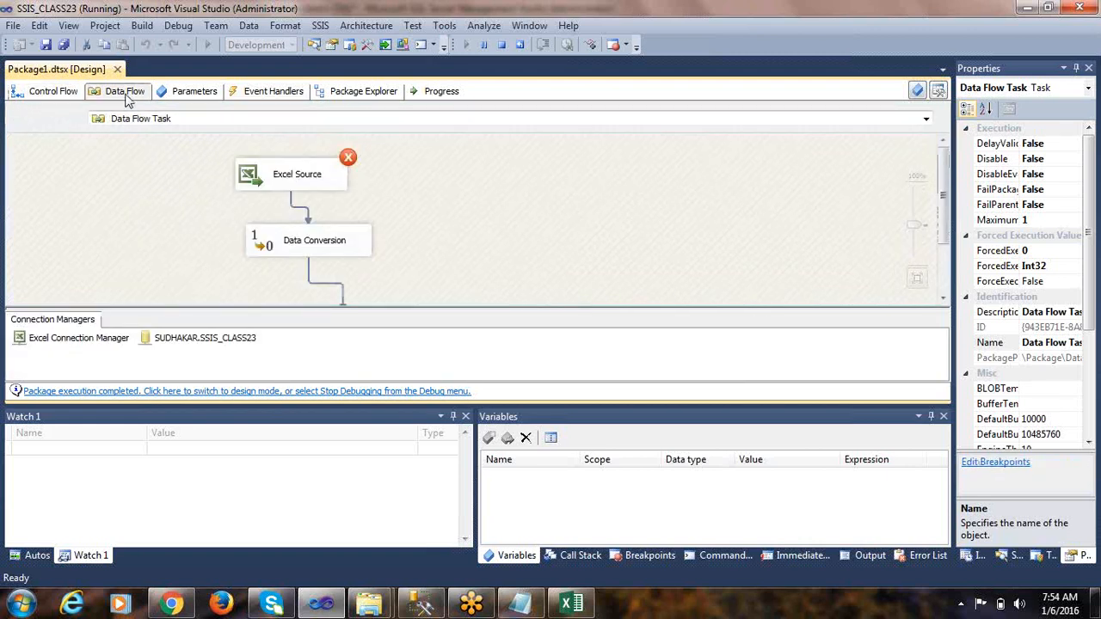
pyautogui.click(253, 178)
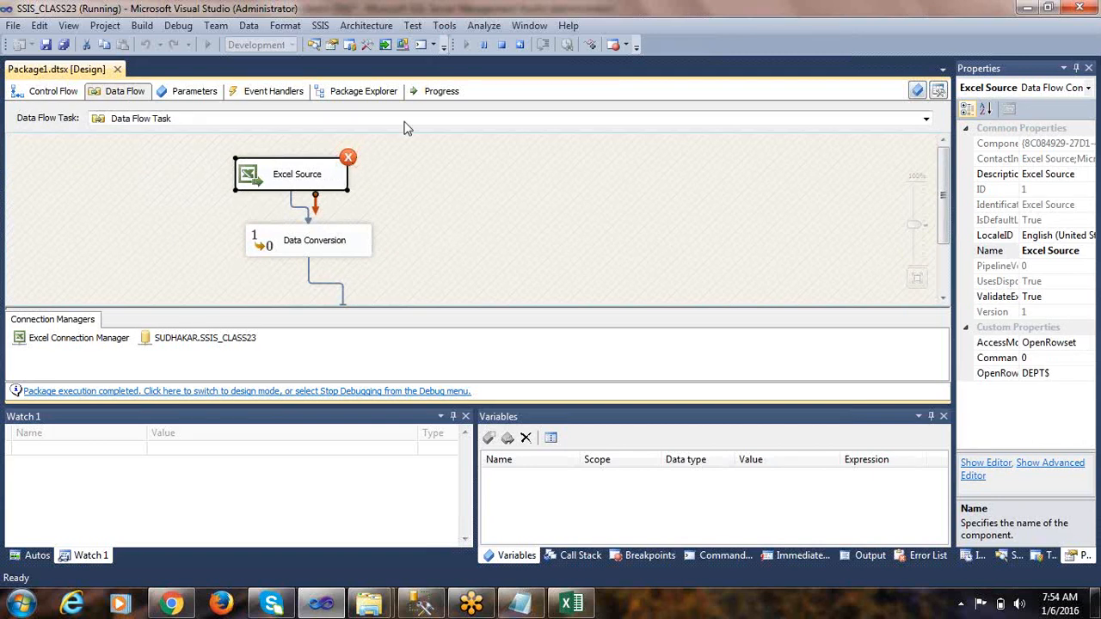
pyautogui.click(437, 93)
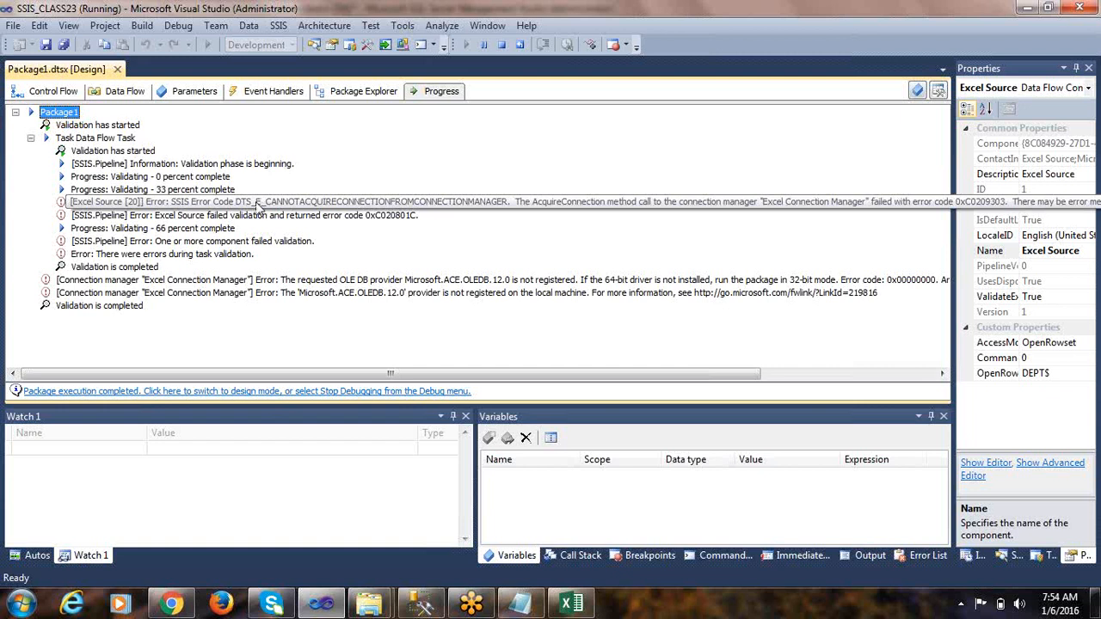
pyautogui.click(262, 204)
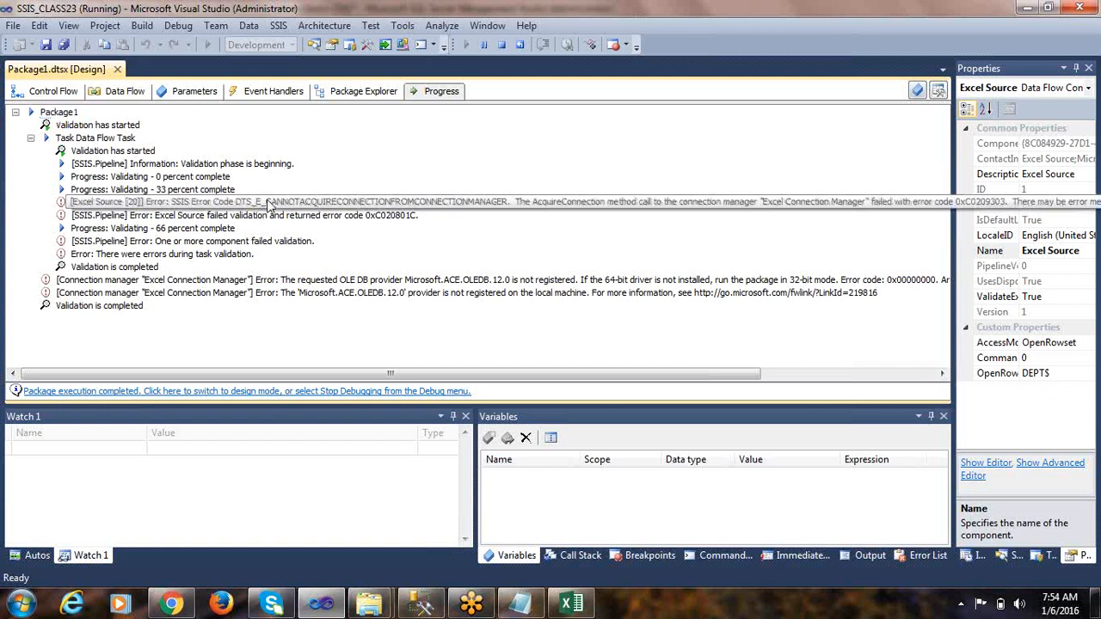
pyautogui.rightClick(266, 204)
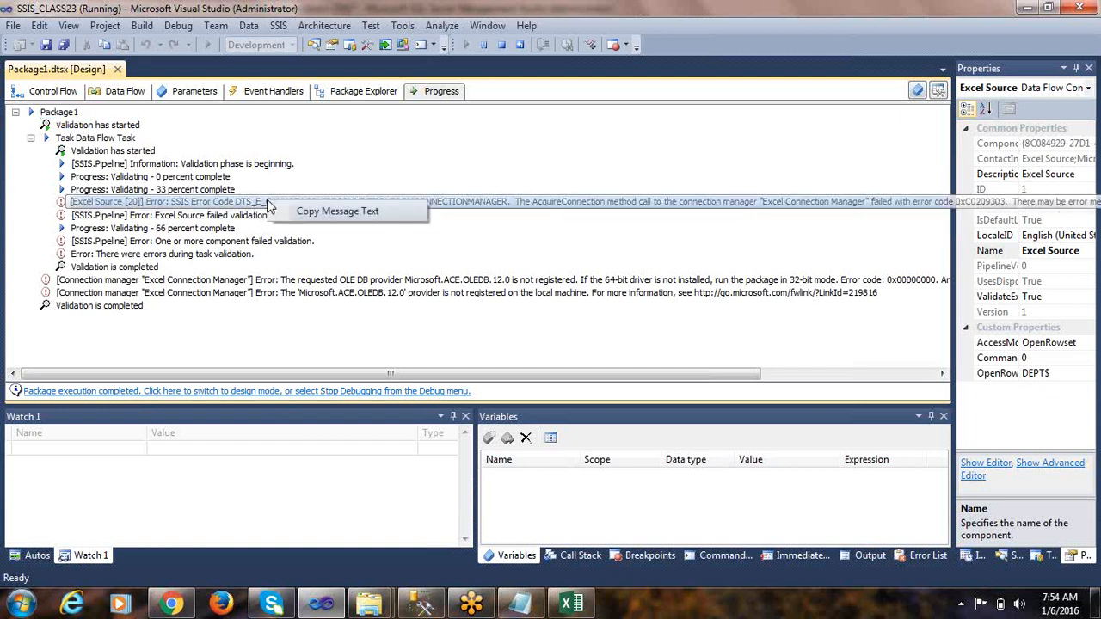
pyautogui.click(353, 215)
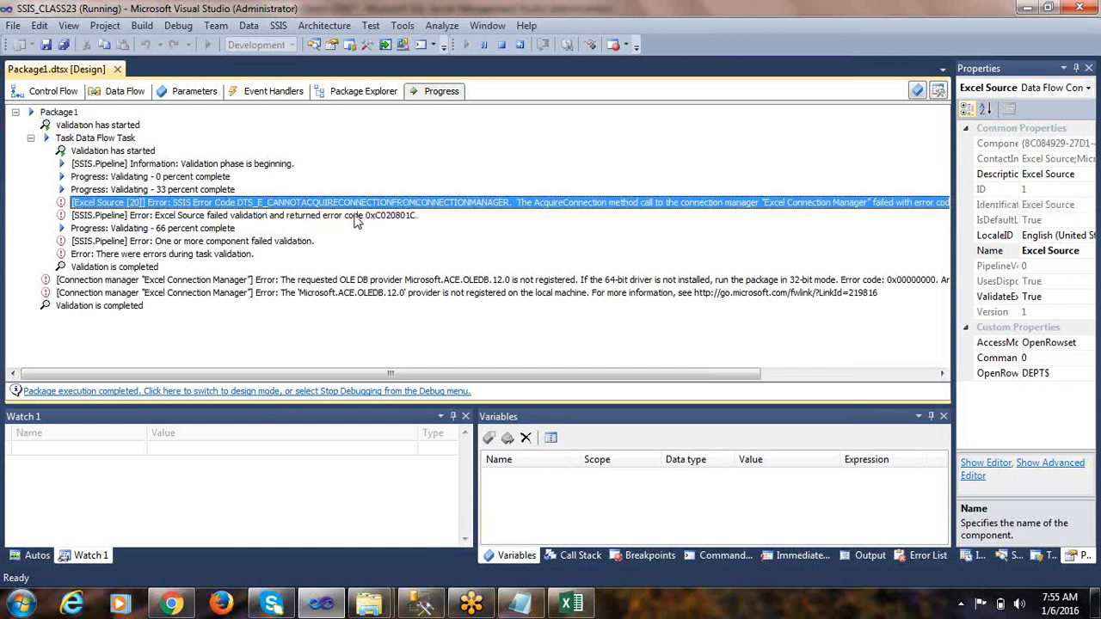
# Step: Switch to Notepad and replace the loading-types notes with the copied error message
pyautogui.click(520, 603)
pyautogui.press('super+Up')
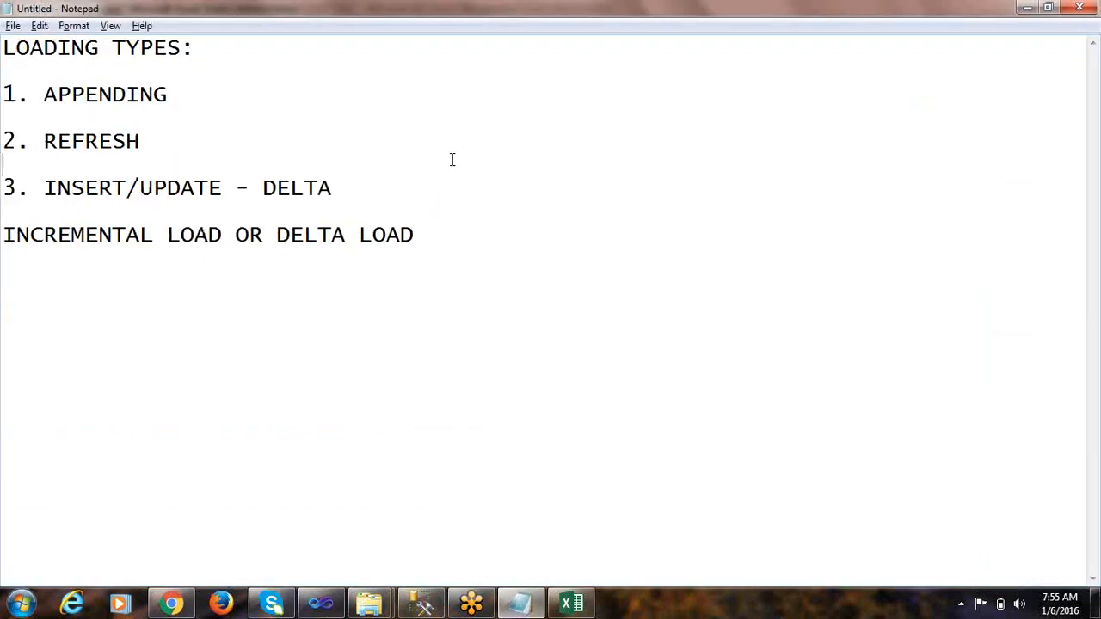
pyautogui.hotkey('ctrl', 'a')
pyautogui.press('Delete')
pyautogui.hotkey('ctrl', 'v')
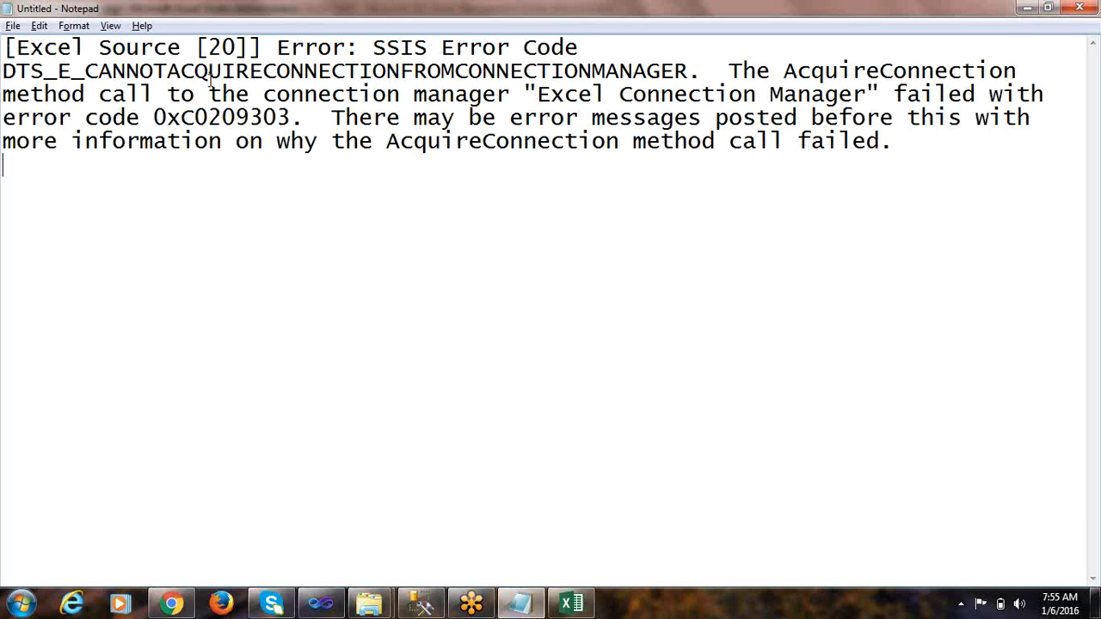
# Step: Read the error code and the AcquireConnection failure description in the pasted message, and minimize Notepad
pyautogui.moveTo(100, 72); pyautogui.dragTo(679, 72)
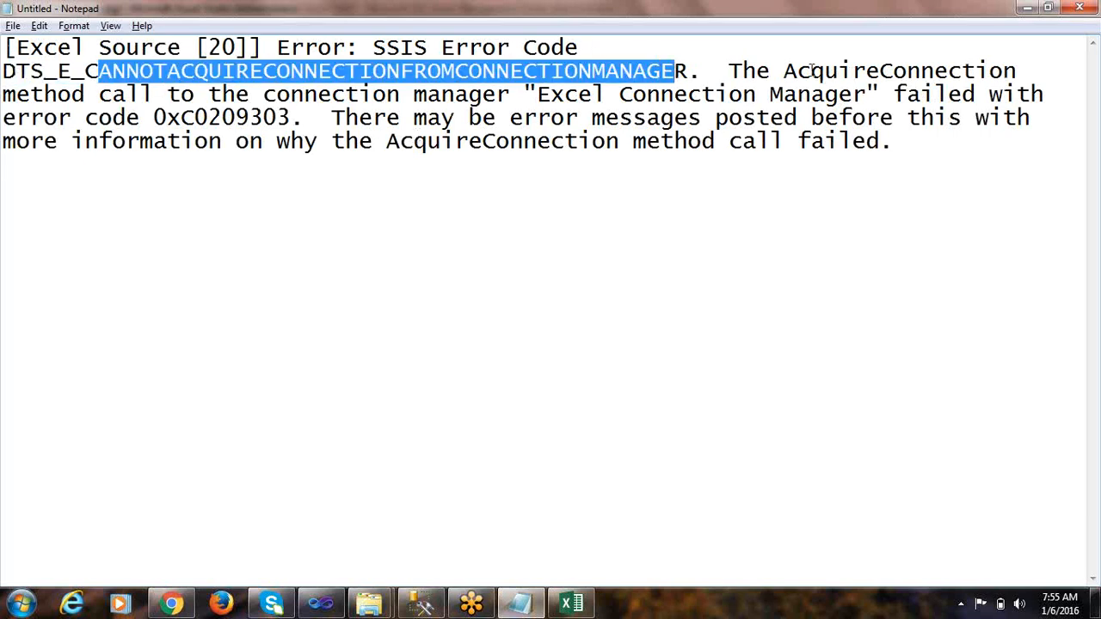
pyautogui.moveTo(811, 71); pyautogui.dragTo(825, 142)
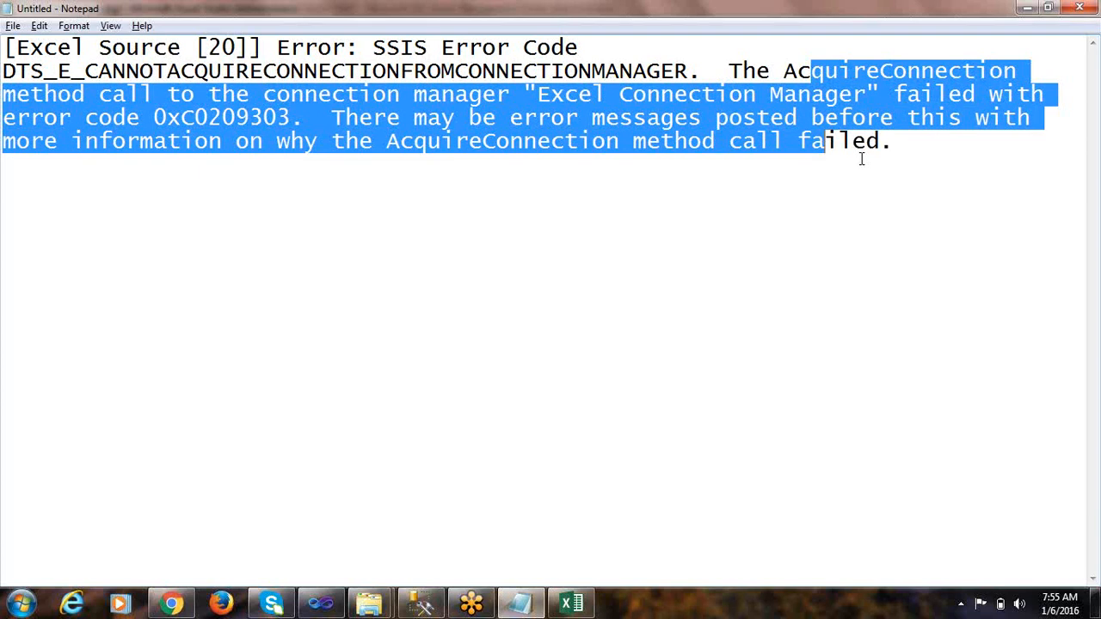
pyautogui.click(853, 146)
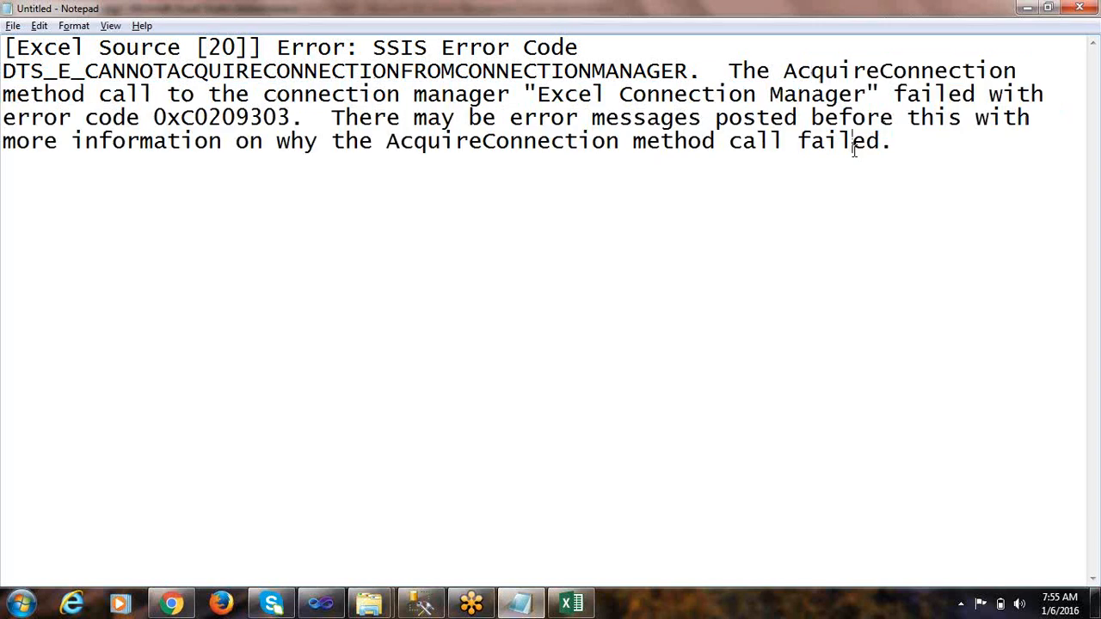
pyautogui.click(1027, 9)
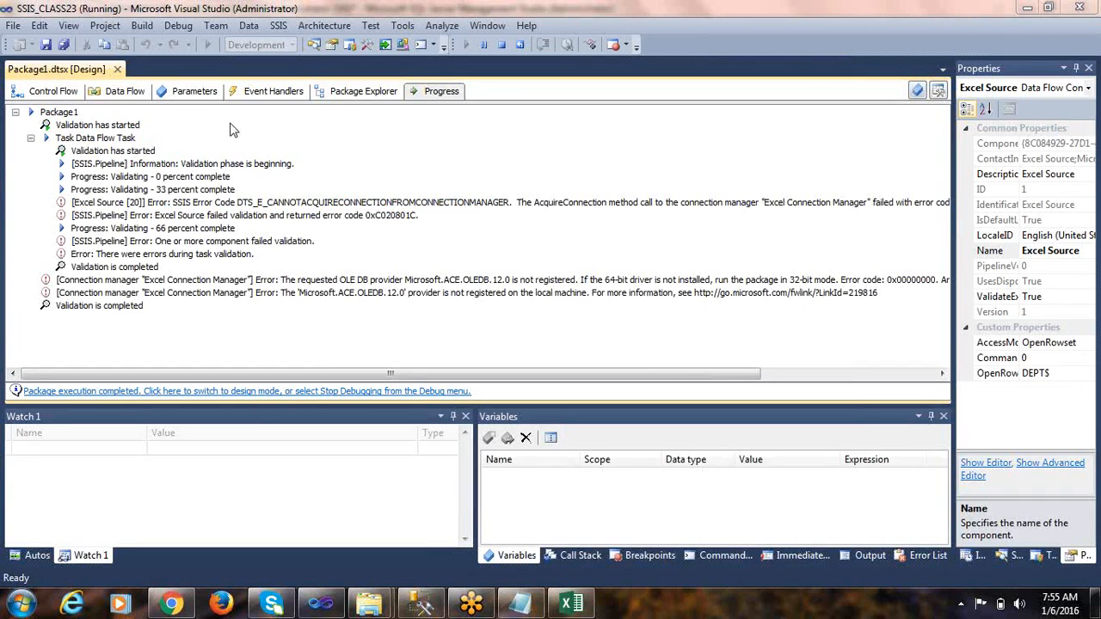
# Step: Return to the package's control flow, close the Properties window and show the Solution Explorer
pyautogui.click(52, 91)
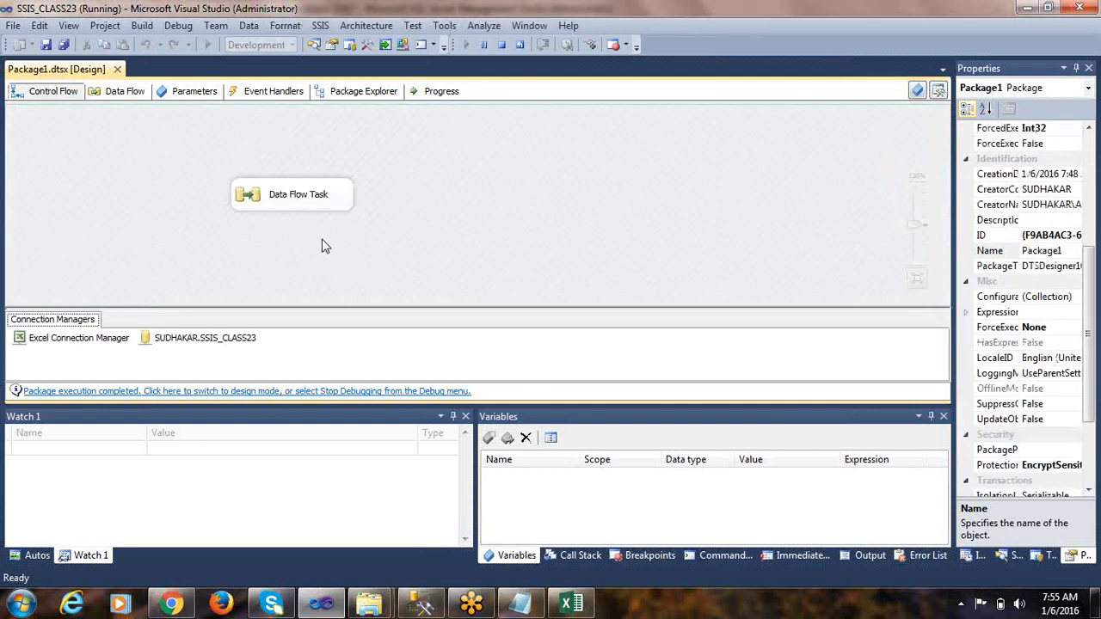
pyautogui.click(1088, 68)
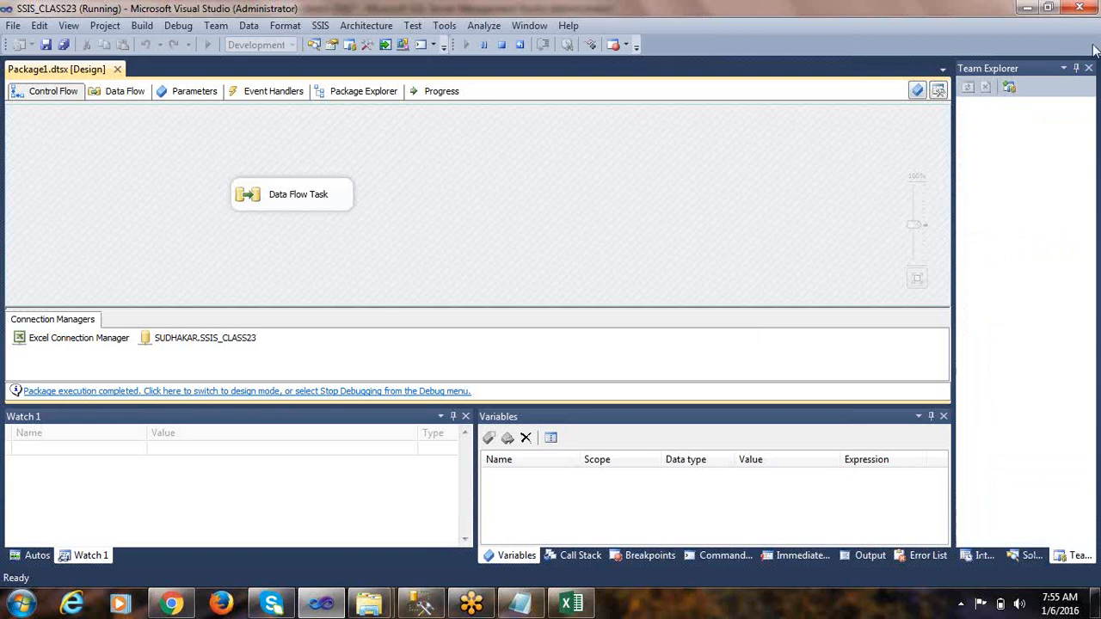
pyautogui.click(57, 29)
pyautogui.click(107, 101)
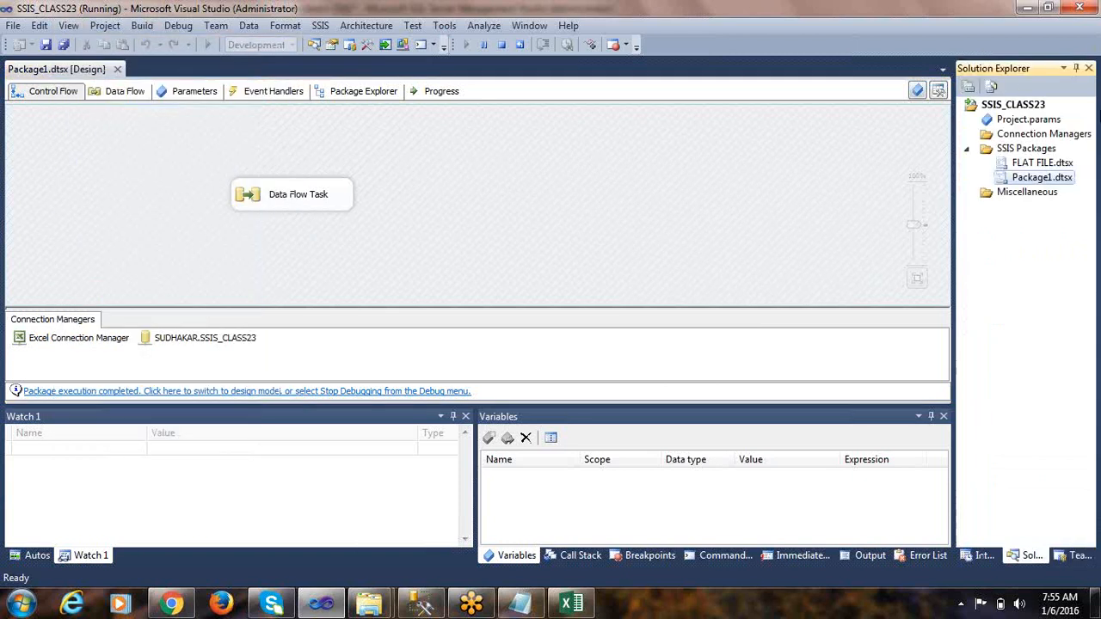
# Step: Set Run64BitRuntime to False in the SSIS_CLASS23 project's debugging properties and accept the change
pyautogui.click(984, 107)
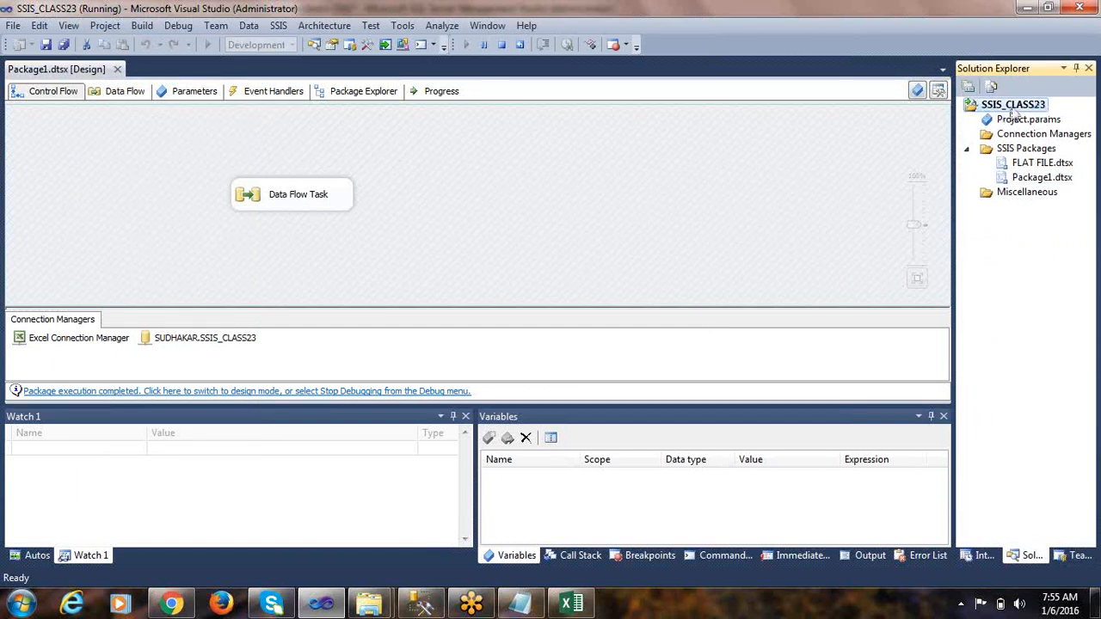
pyautogui.rightClick(1018, 108)
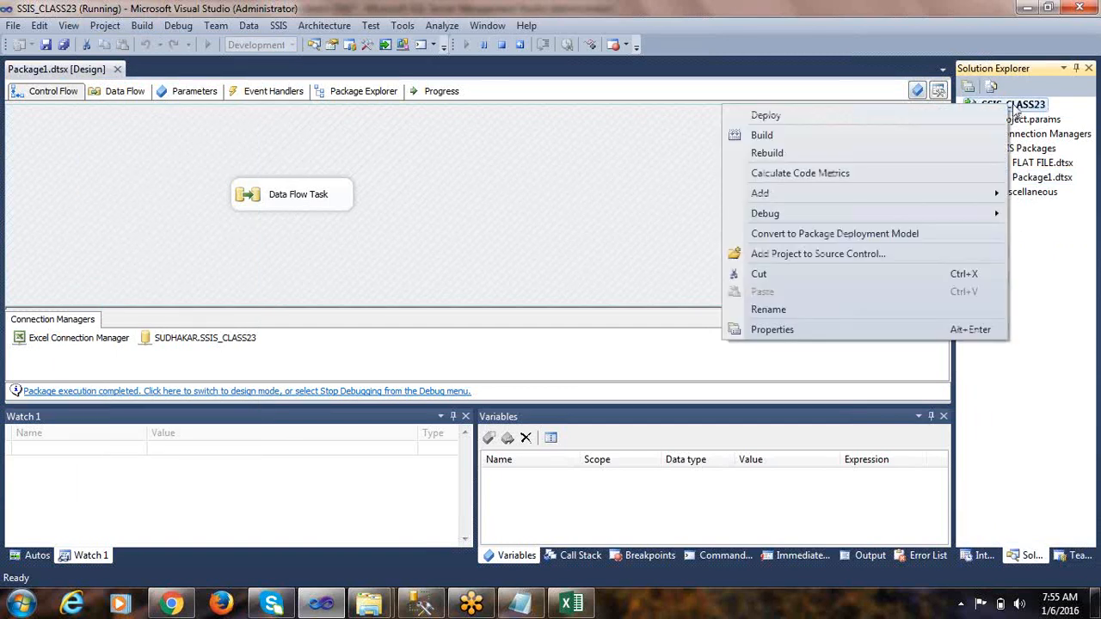
pyautogui.click(774, 330)
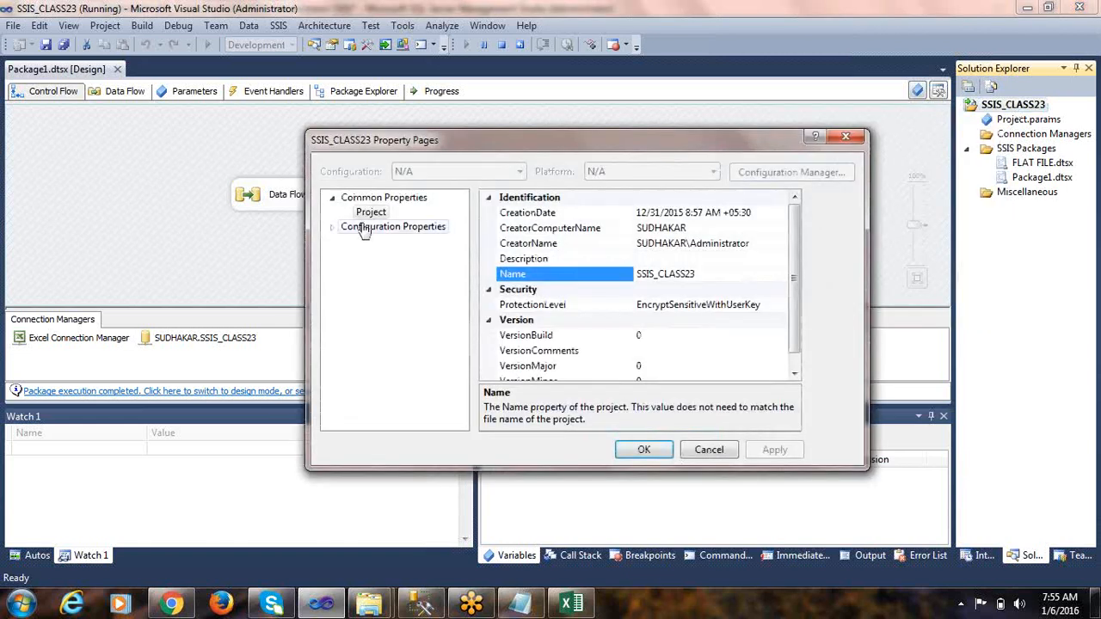
pyautogui.click(334, 229)
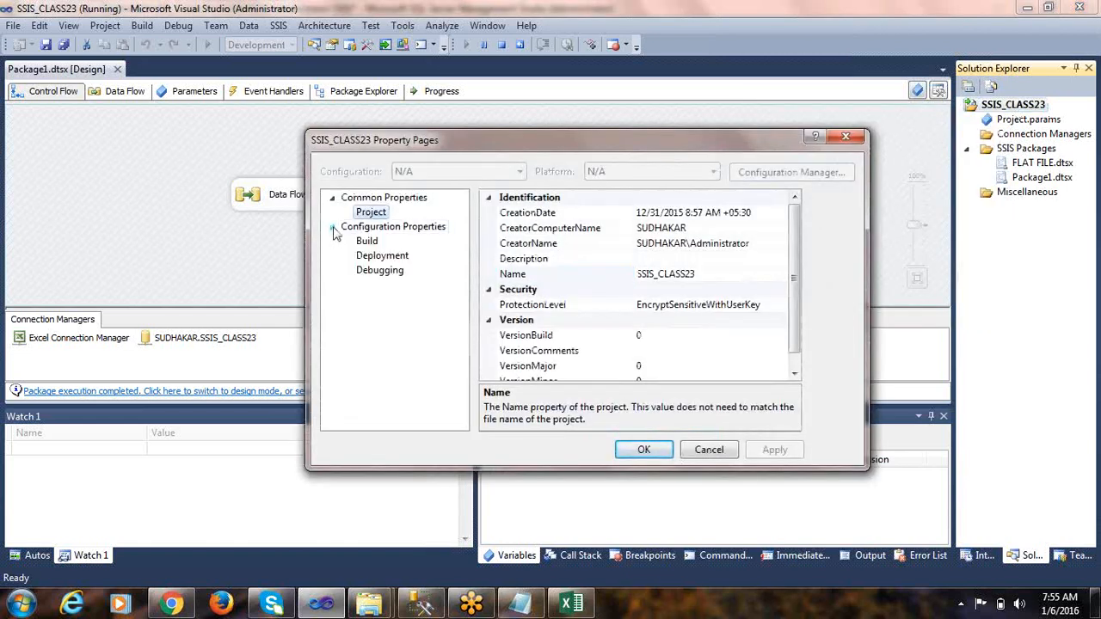
pyautogui.click(375, 258)
pyautogui.click(375, 272)
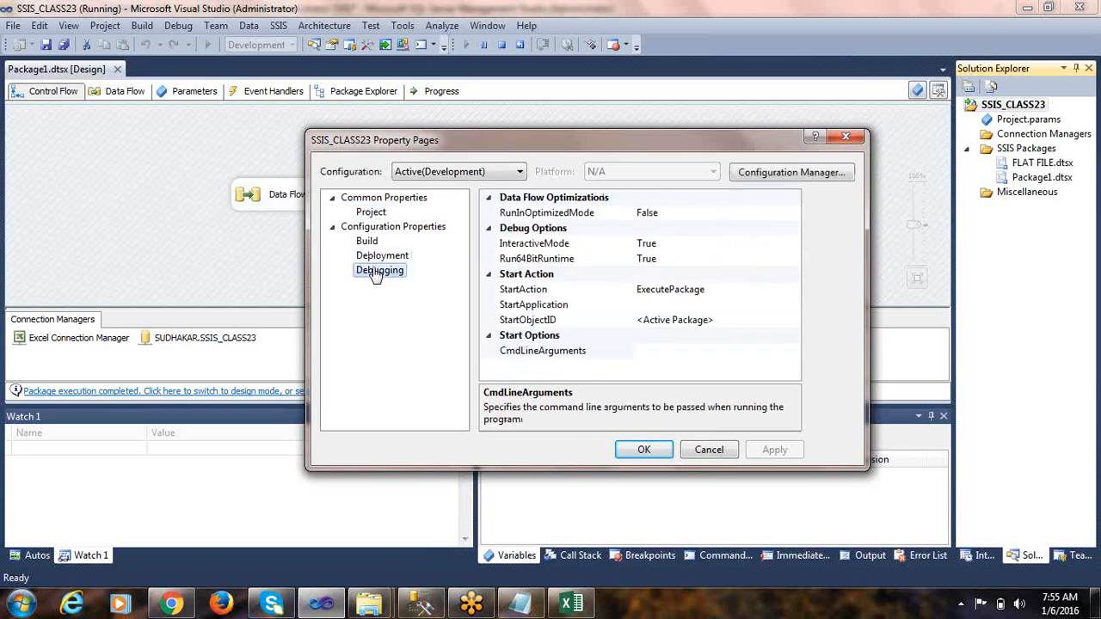
pyautogui.click(548, 260)
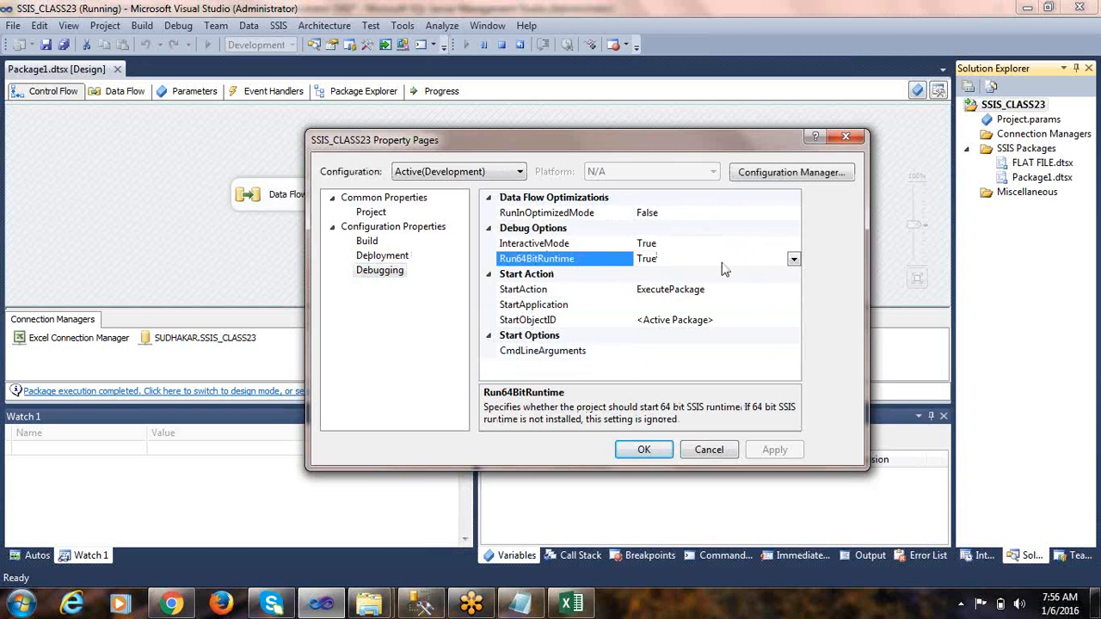
pyautogui.click(792, 259)
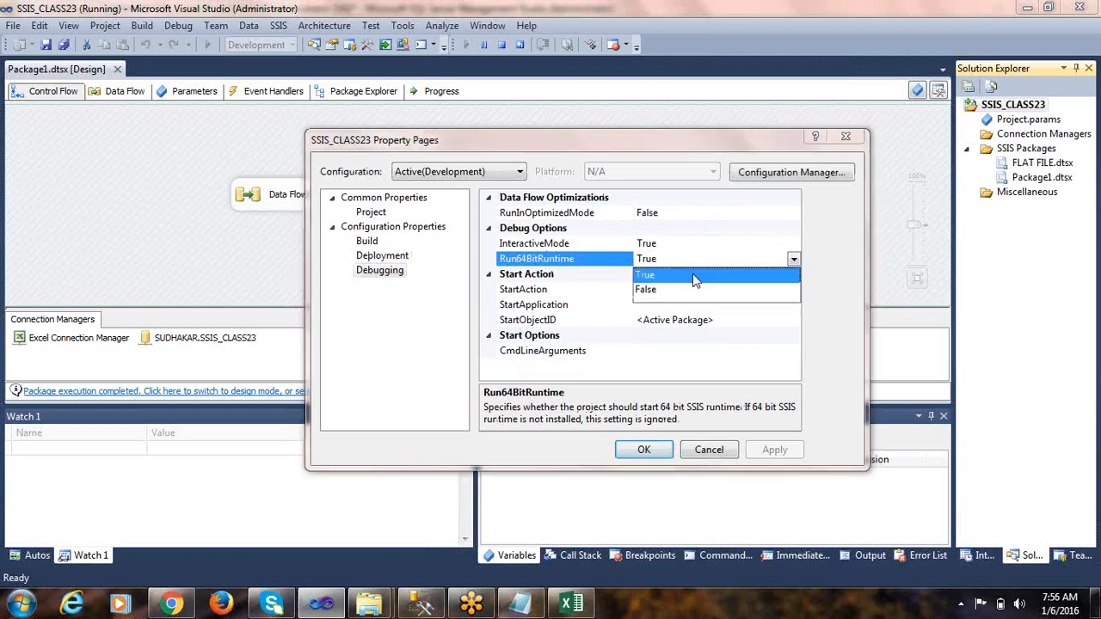
pyautogui.click(652, 291)
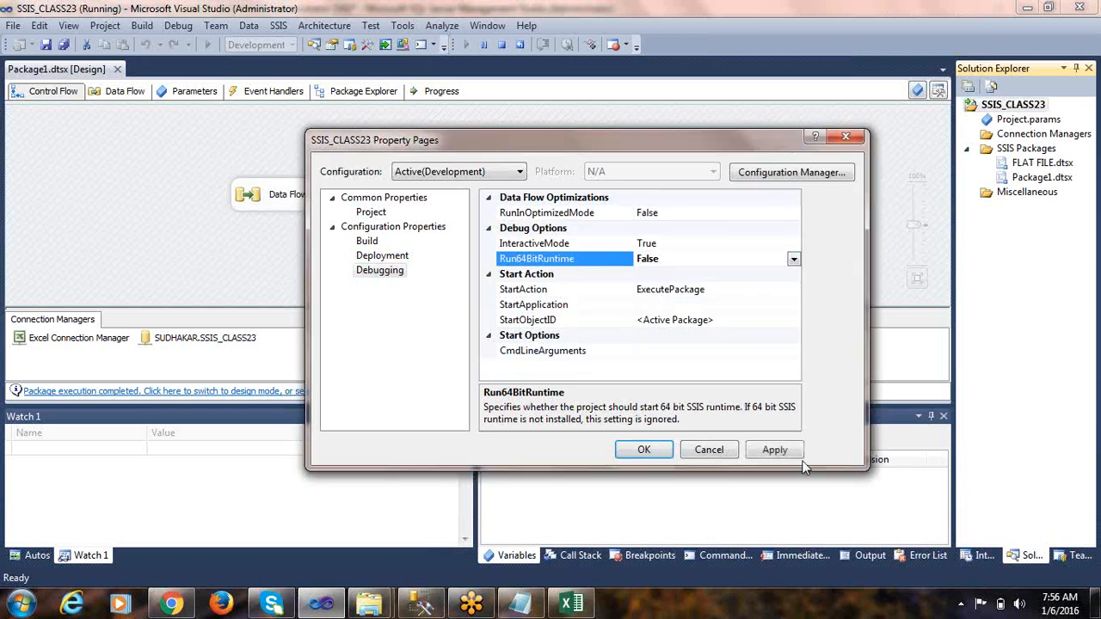
pyautogui.click(645, 450)
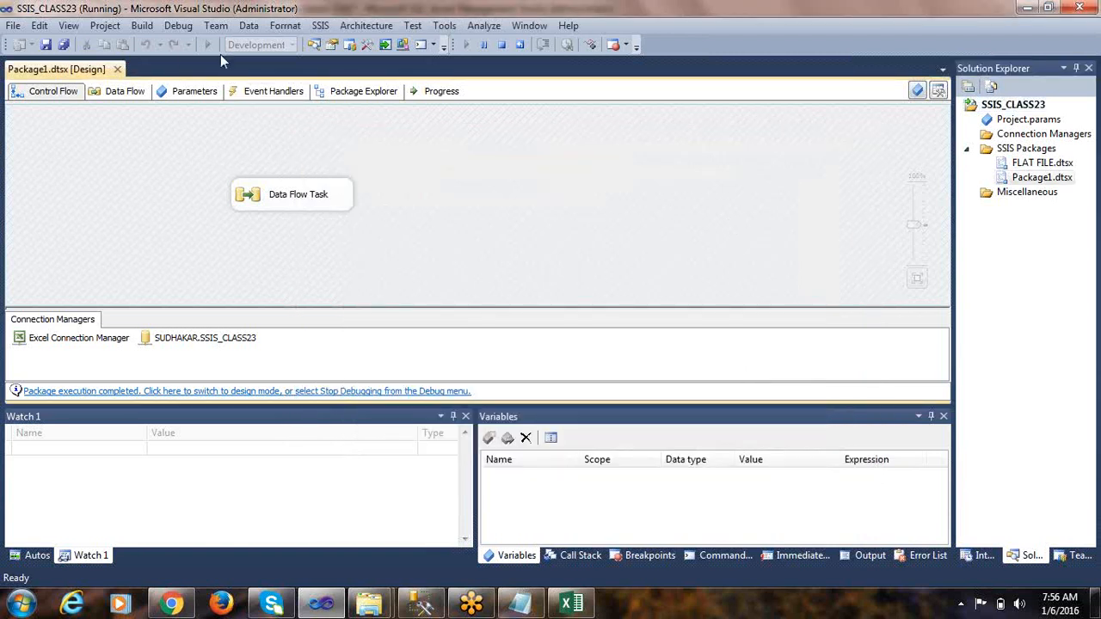
# Step: Return the package to design mode and run it again in debug mode
pyautogui.click(252, 198)
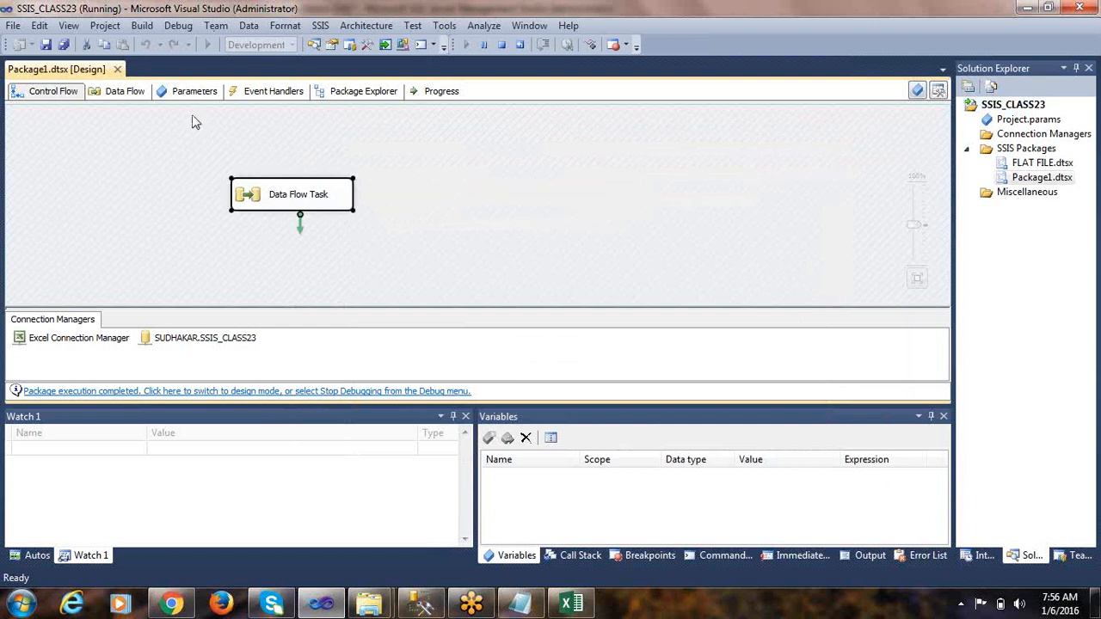
pyautogui.click(393, 197)
pyautogui.click(259, 394)
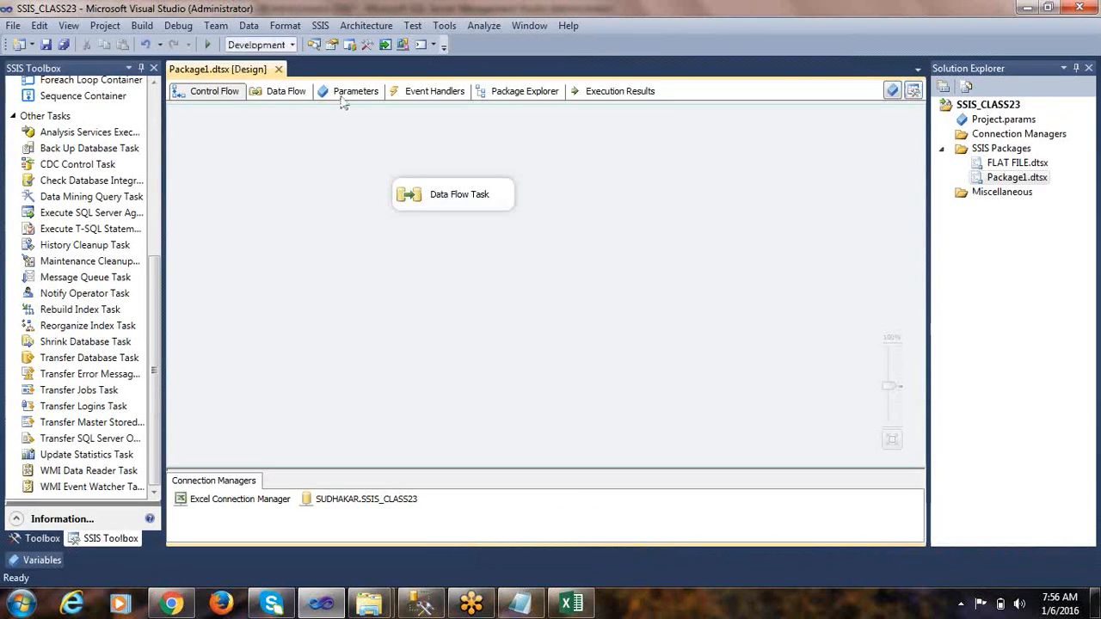
pyautogui.click(420, 203)
pyautogui.click(209, 45)
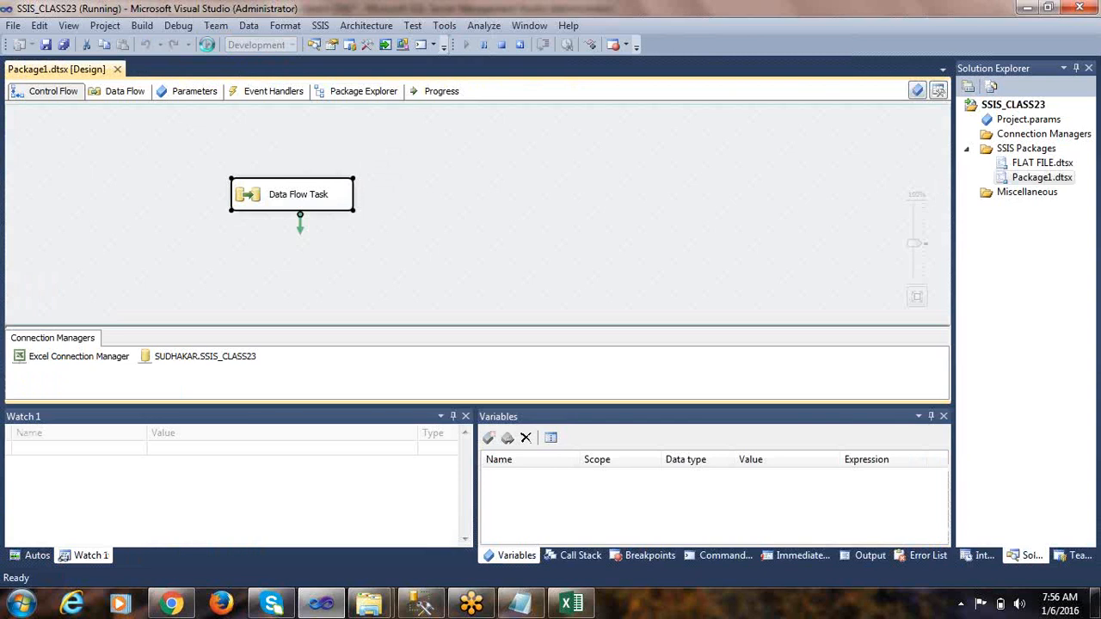
# Step: Check the execution status and row counts of Excel Source, Data Conversion and OLE DB Destination in the Data Flow Task, and return to design mode
pyautogui.doubleClick(238, 203)
pyautogui.scroll(-1, 463, 215)
pyautogui.scroll(-1, 463, 214)
pyautogui.scroll(2, 306, 154)
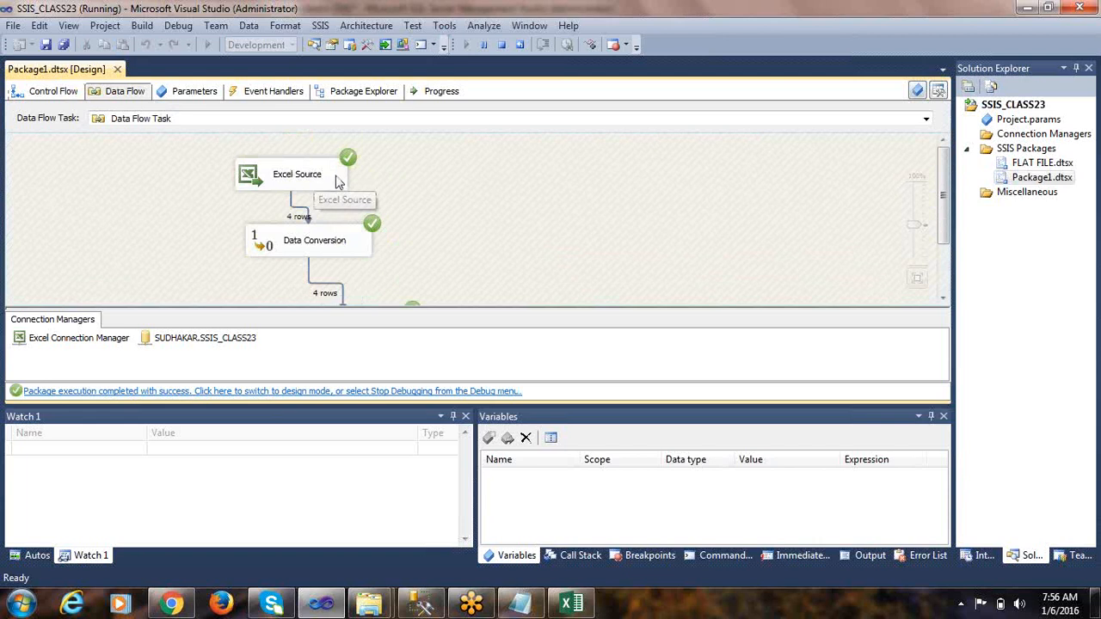
pyautogui.scroll(-1, 387, 241)
pyautogui.click(323, 209)
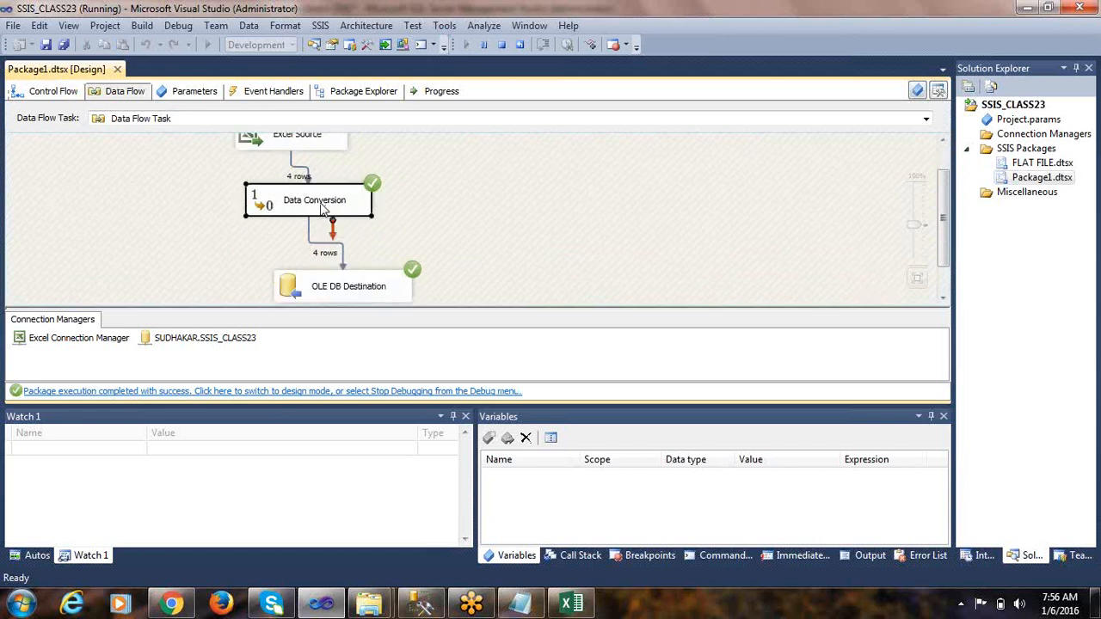
pyautogui.click(386, 290)
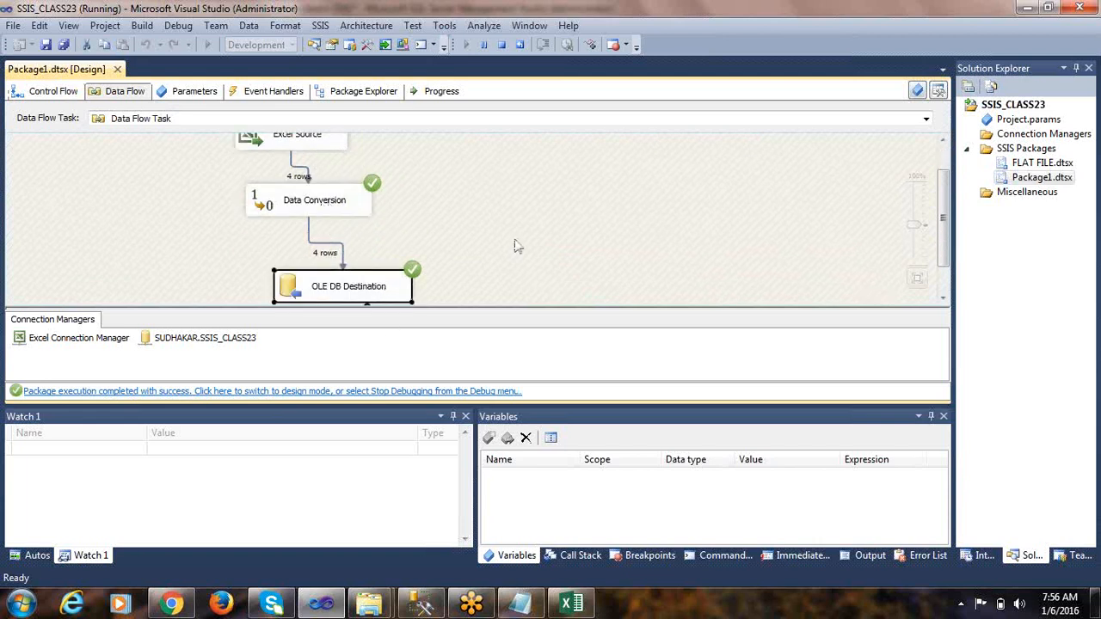
pyautogui.scroll(-1, 516, 245)
pyautogui.click(399, 392)
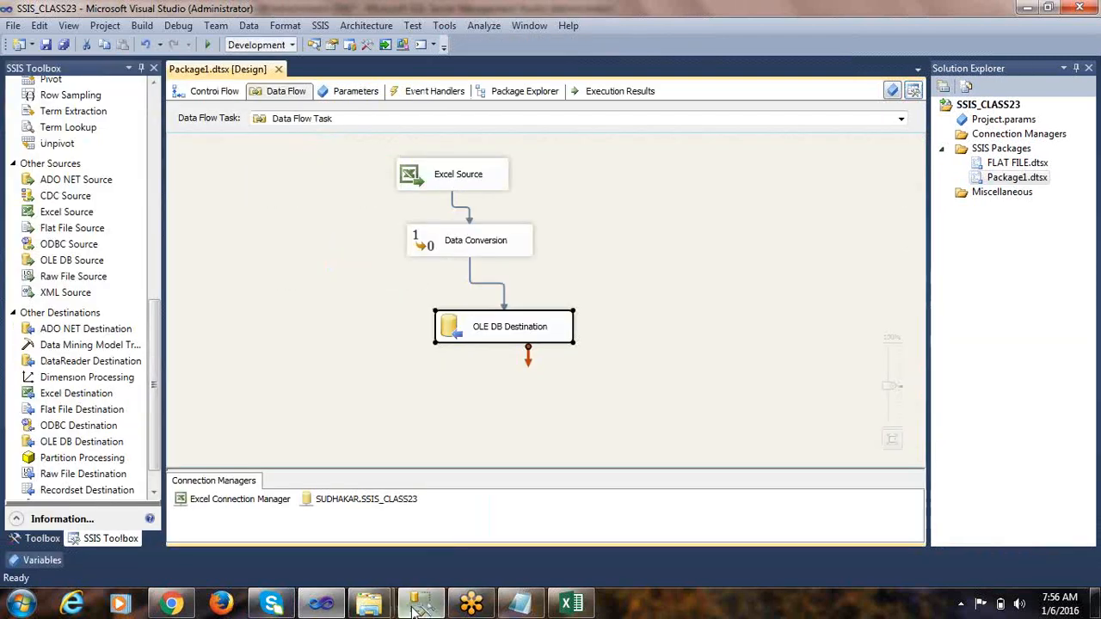
# Step: Switch to SQL Server Management Studio, run SELECT * FROM DEPT and check the loaded department rows
pyautogui.click(422, 604)
pyautogui.moveTo(408, 287); pyautogui.dragTo(126, 290)
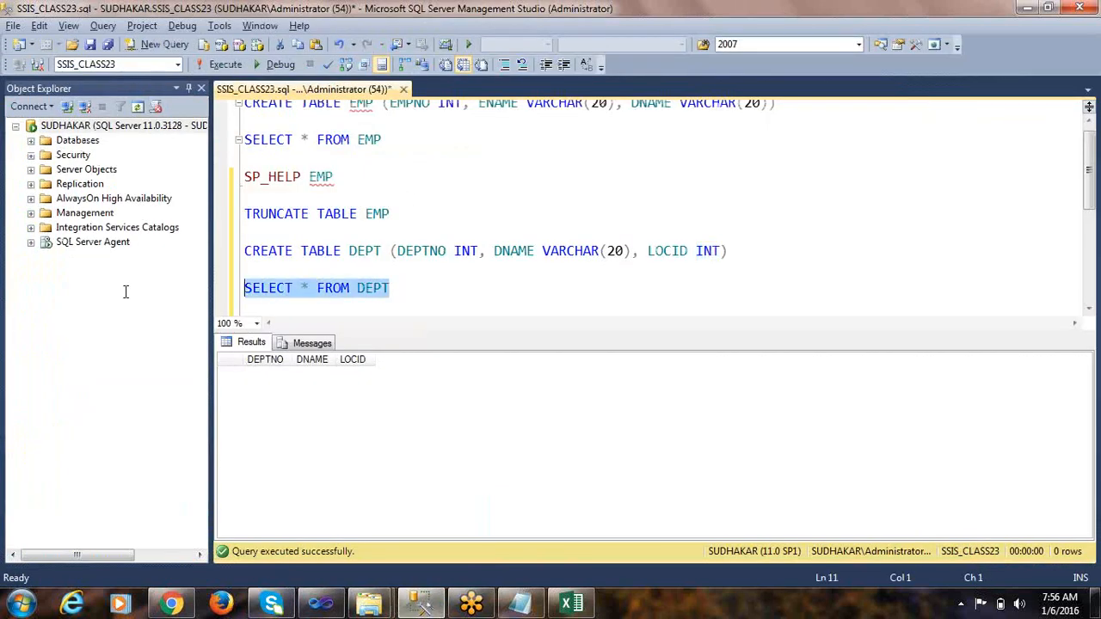
pyautogui.click(225, 64)
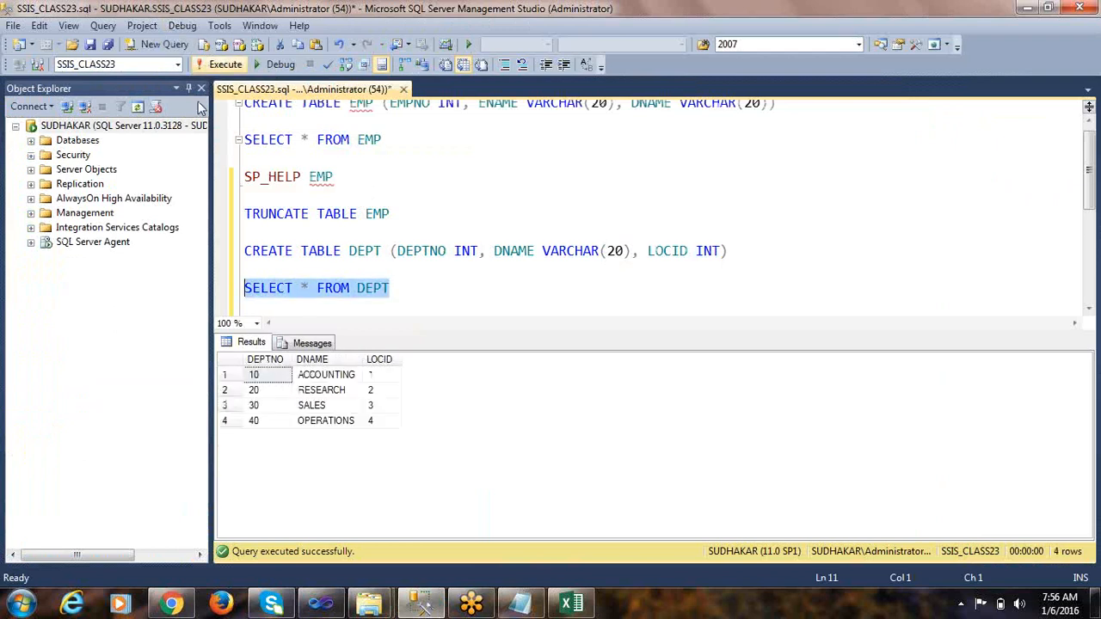
pyautogui.click(276, 379)
pyautogui.click(277, 394)
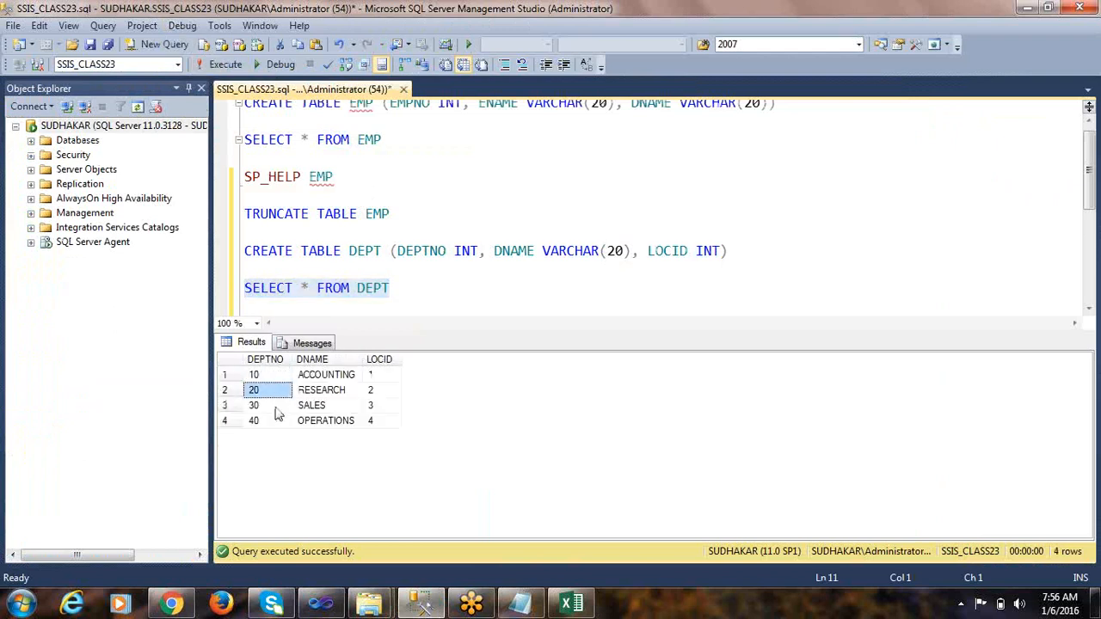
# Step: Check the DEPTNO and DNAME values of the department rows in the DEPT query results
pyautogui.click(279, 421)
pyautogui.click(335, 378)
pyautogui.click(337, 391)
pyautogui.click(339, 405)
pyautogui.click(338, 421)
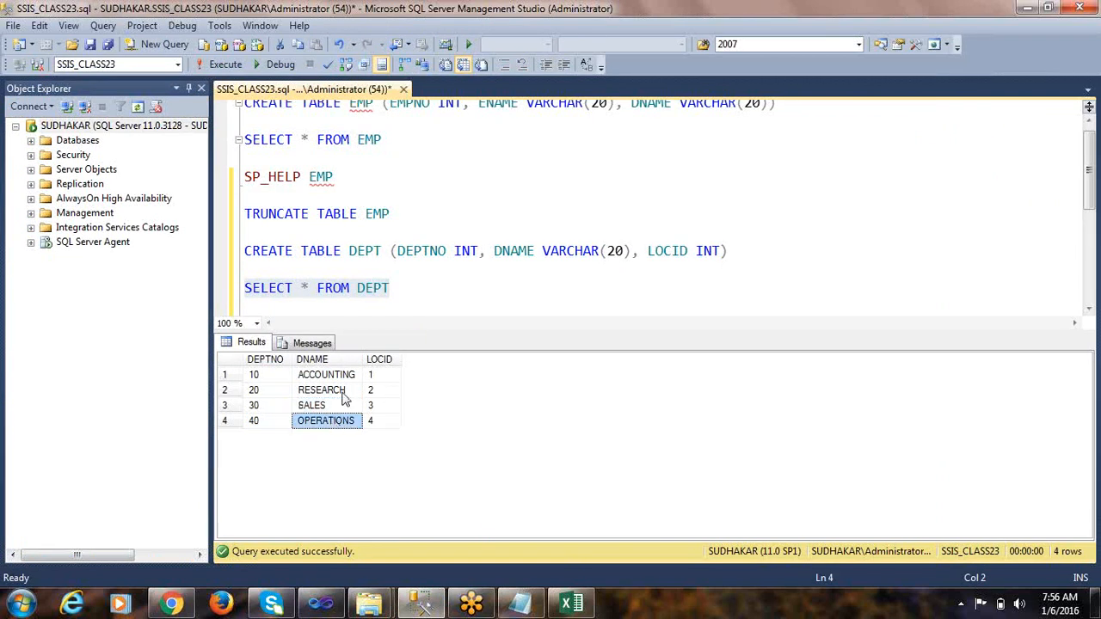
# Step: Switch to Visual Studio, rename Package1.dtsx as EXCEL.dtsx and close its designer
pyautogui.hotkey('alt', 'Tab')
pyautogui.click(628, 248)
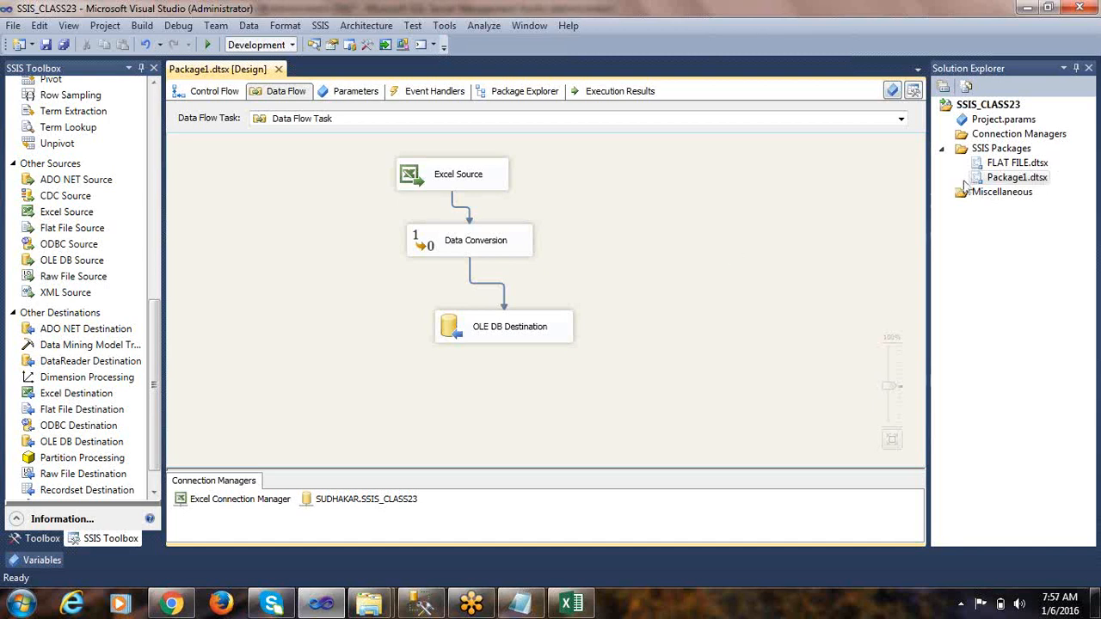
pyautogui.click(989, 179)
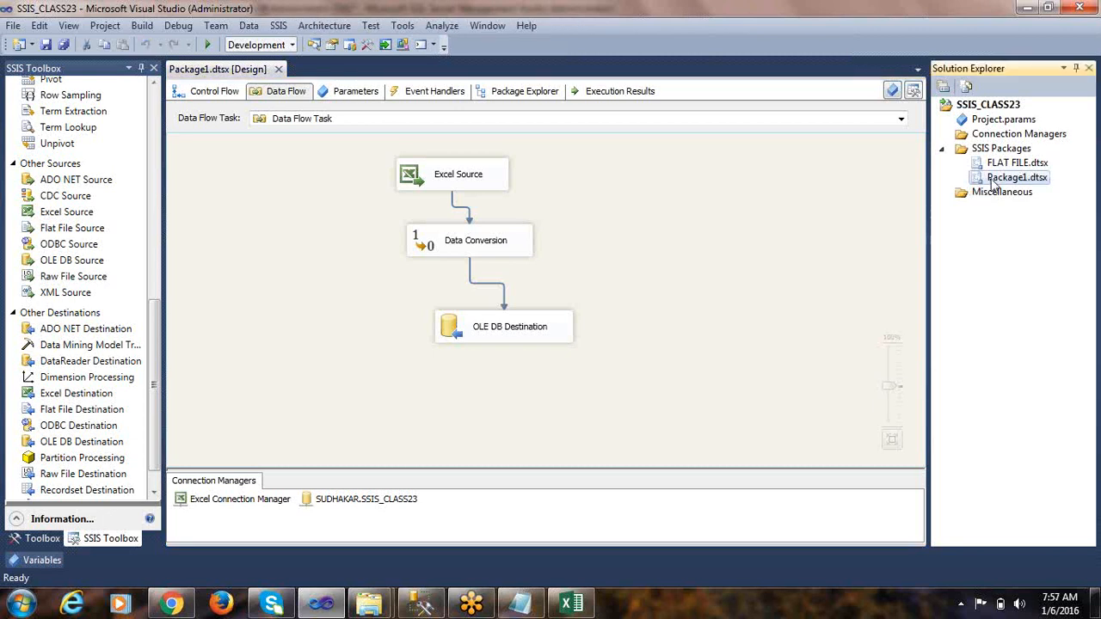
pyautogui.rightClick(994, 183)
pyautogui.click(861, 382)
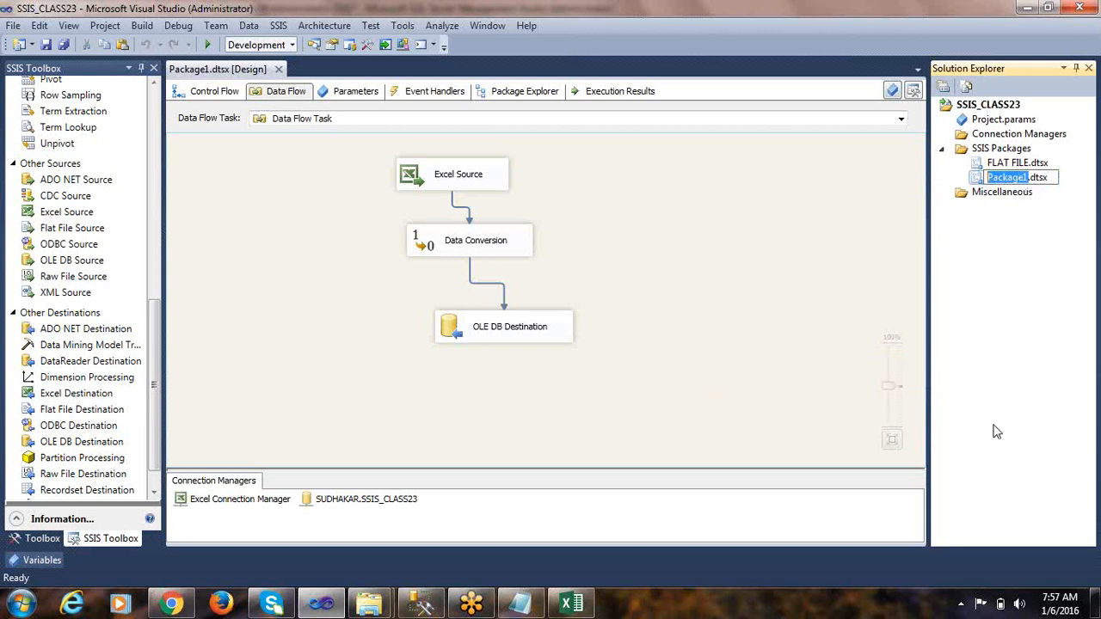
pyautogui.write('EXCEL')
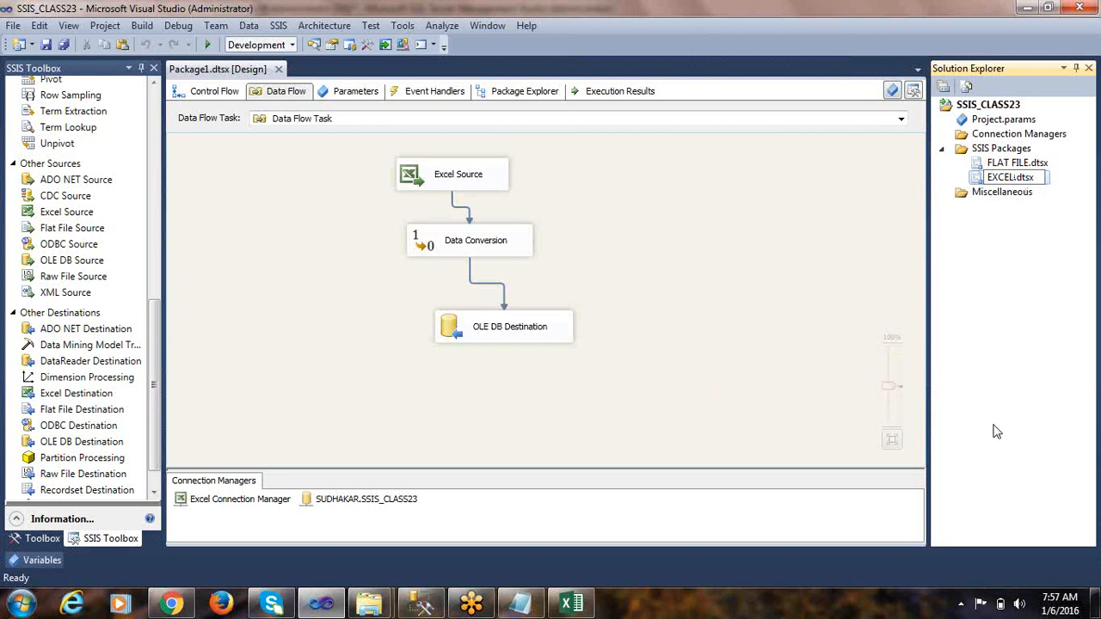
pyautogui.click(819, 354)
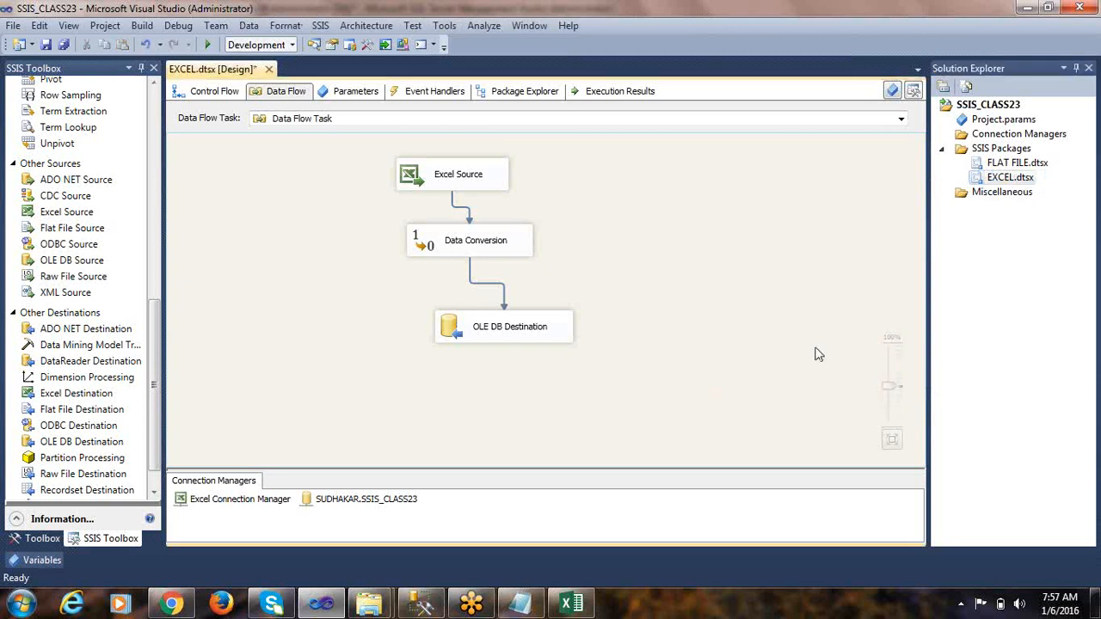
pyautogui.click(268, 71)
pyautogui.click(532, 397)
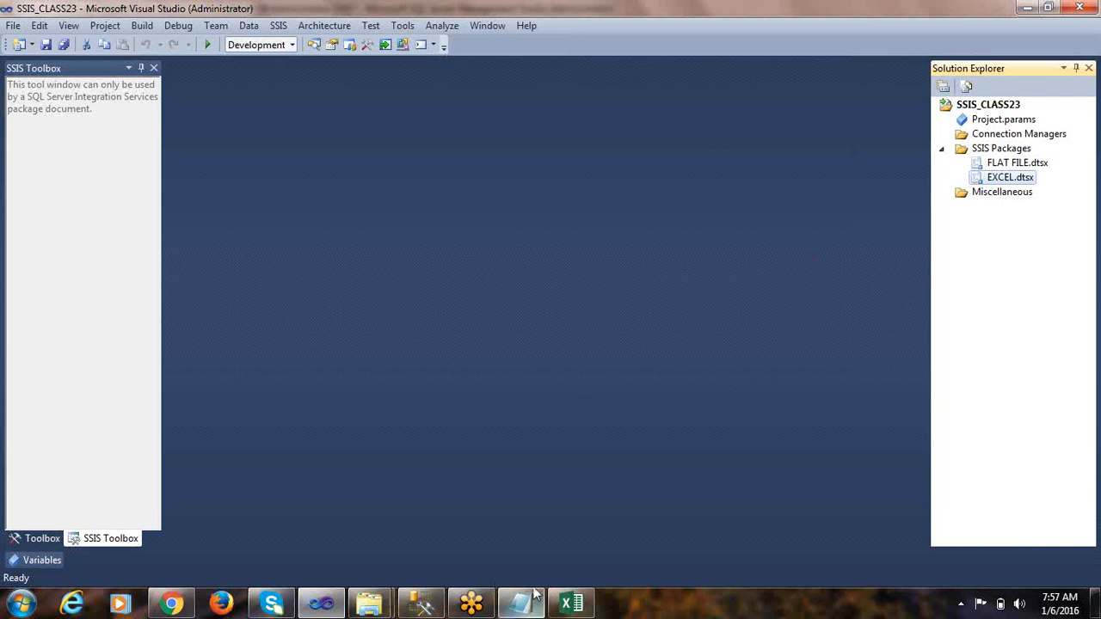
# Step: Open the CLIENT SOURCE folder and permanently delete the LOC XML Schema file
pyautogui.click(370, 606)
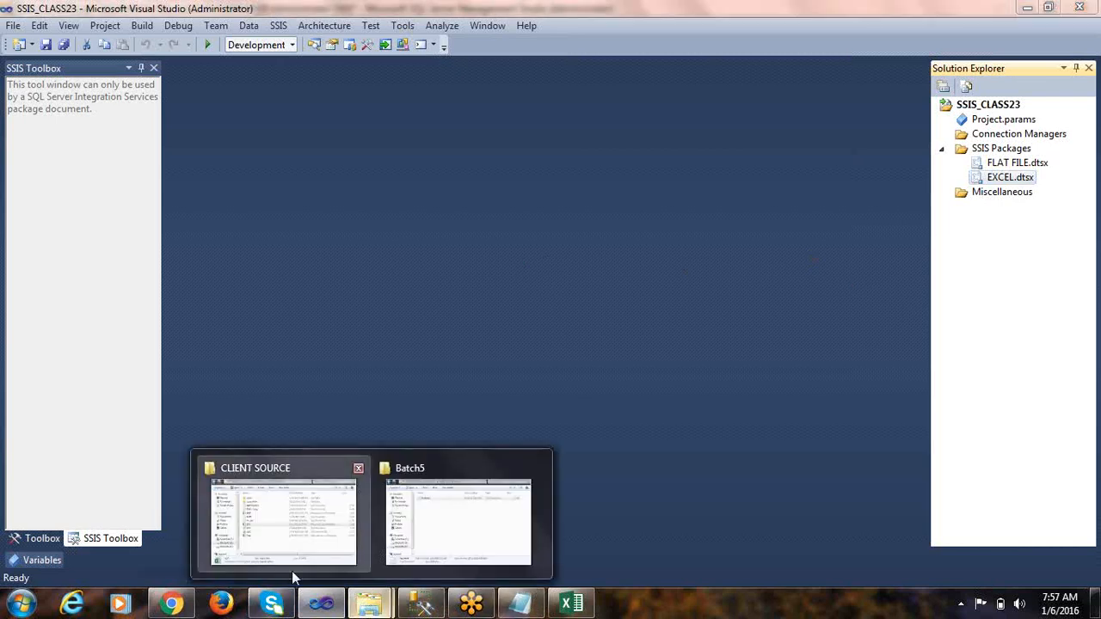
pyautogui.click(305, 547)
pyautogui.click(421, 459)
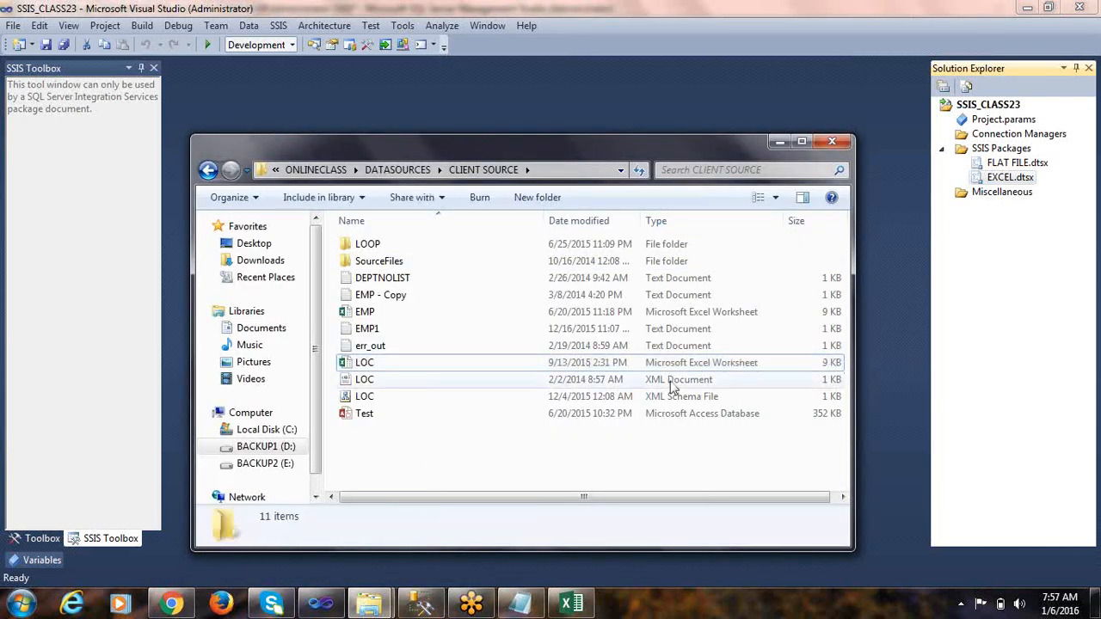
pyautogui.click(668, 381)
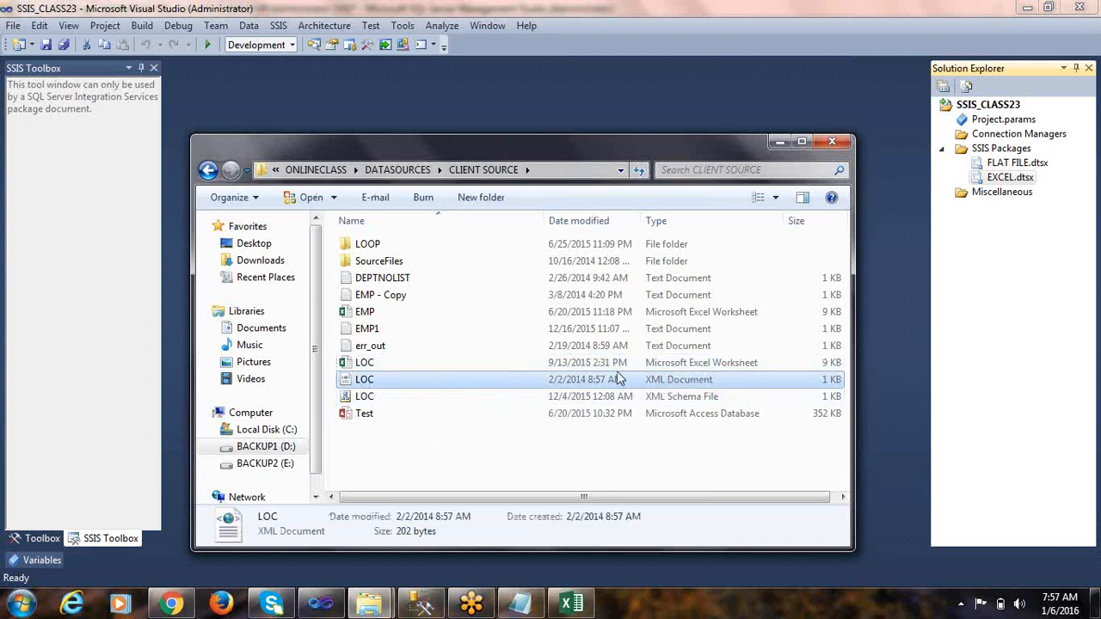
pyautogui.click(679, 402)
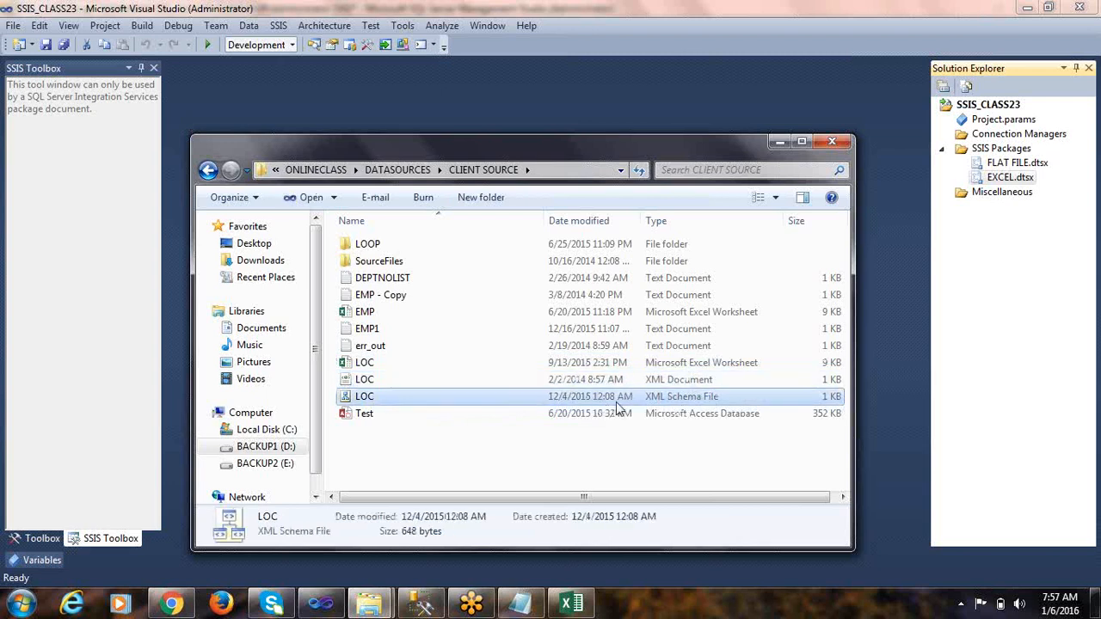
pyautogui.click(670, 381)
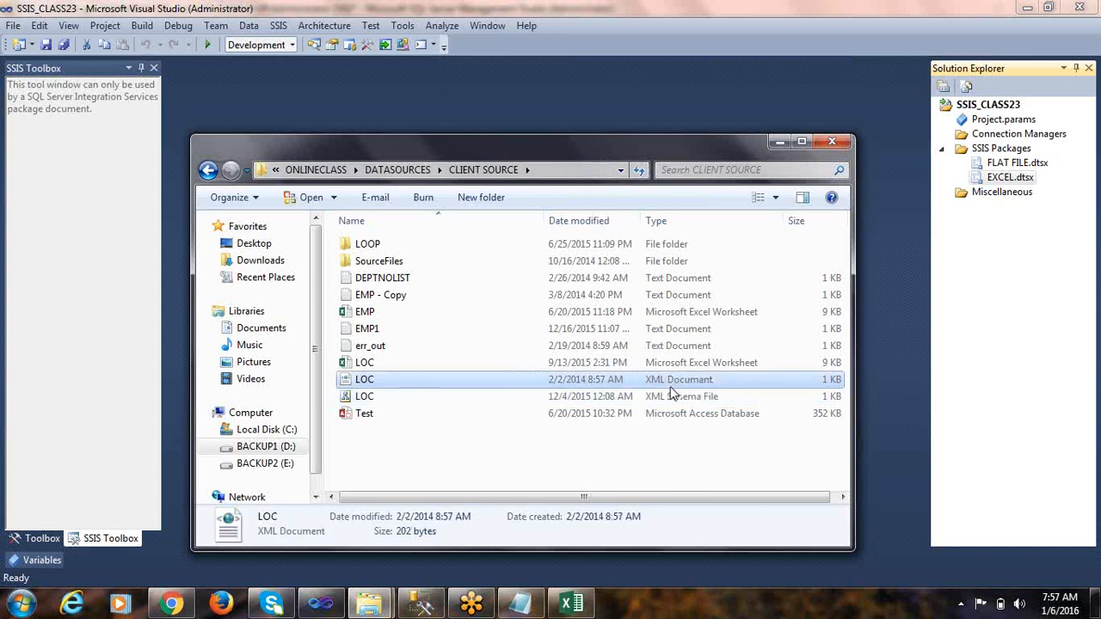
pyautogui.click(606, 397)
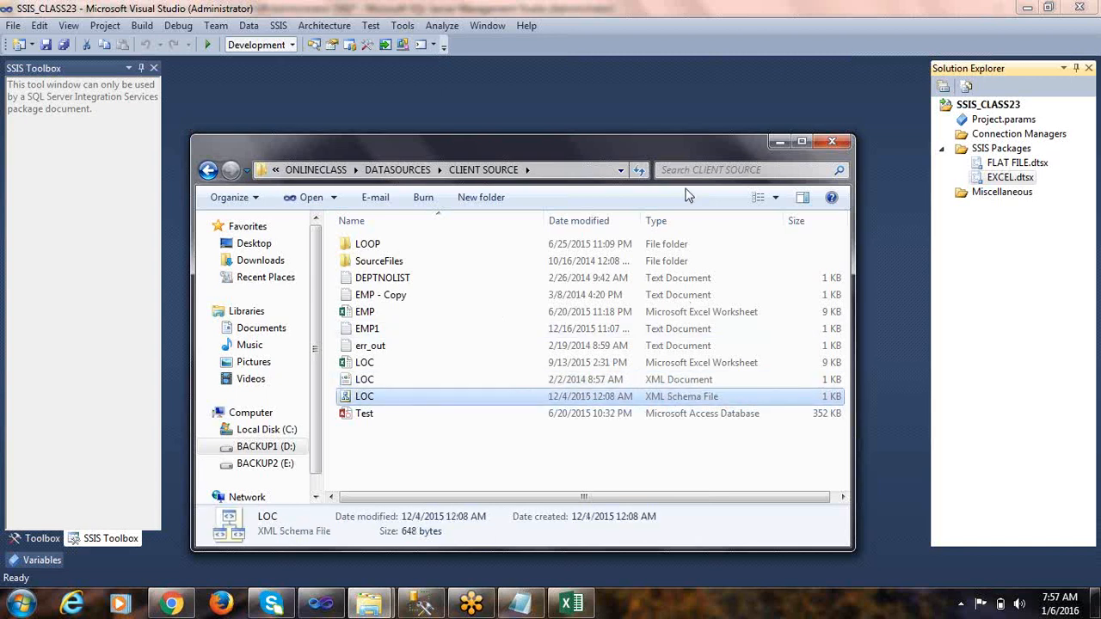
pyautogui.hotkey('shift', 'Delete')
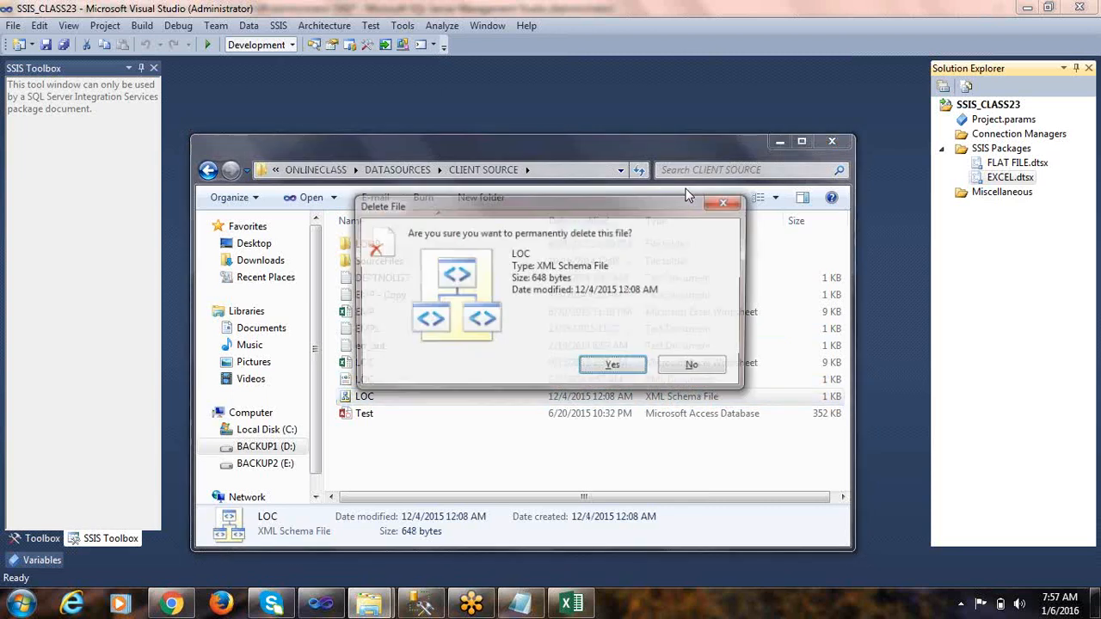
pyautogui.press('Return')
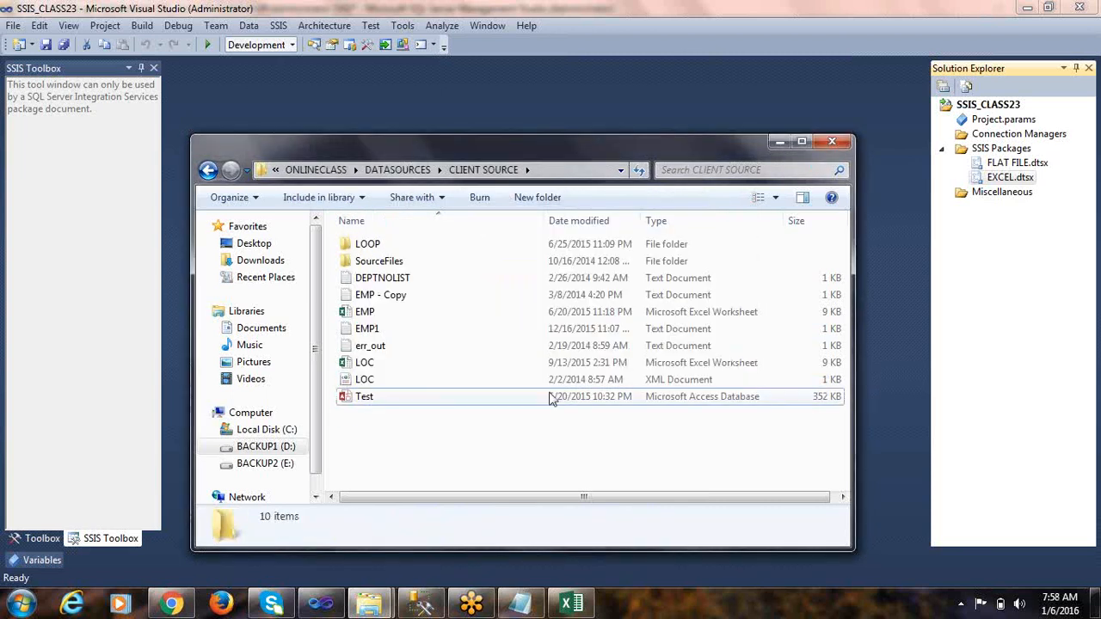
# Step: Open the LOC XML document, examine the LOCID and LNAME elements of each LOC record, and close the file
pyautogui.click(580, 386)
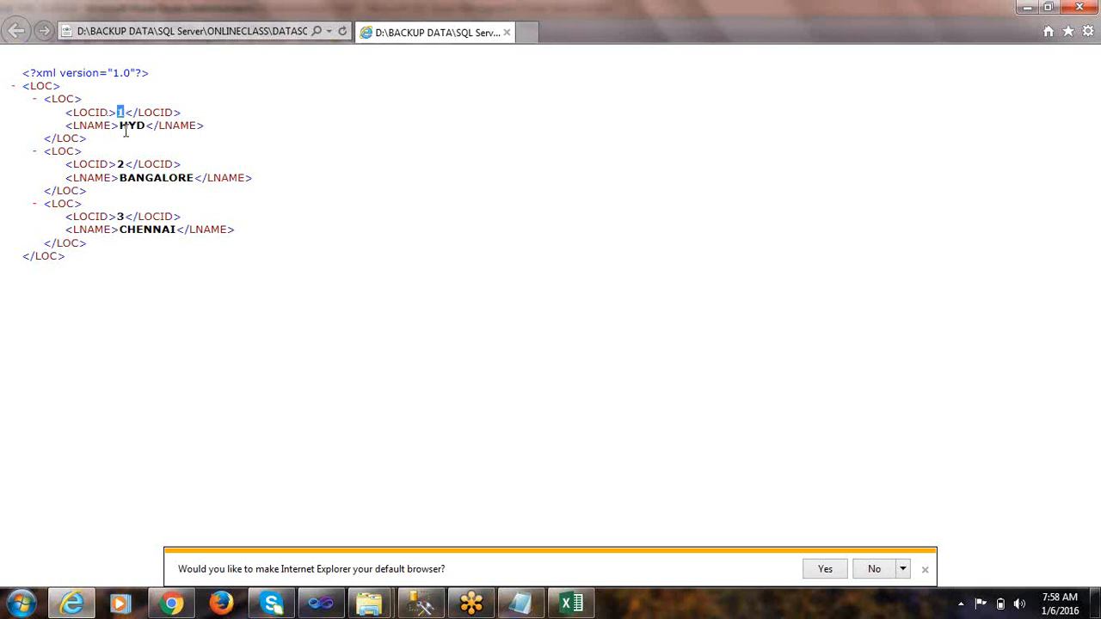
pyautogui.moveTo(119, 127); pyautogui.dragTo(146, 131)
pyautogui.moveTo(119, 166); pyautogui.dragTo(198, 184)
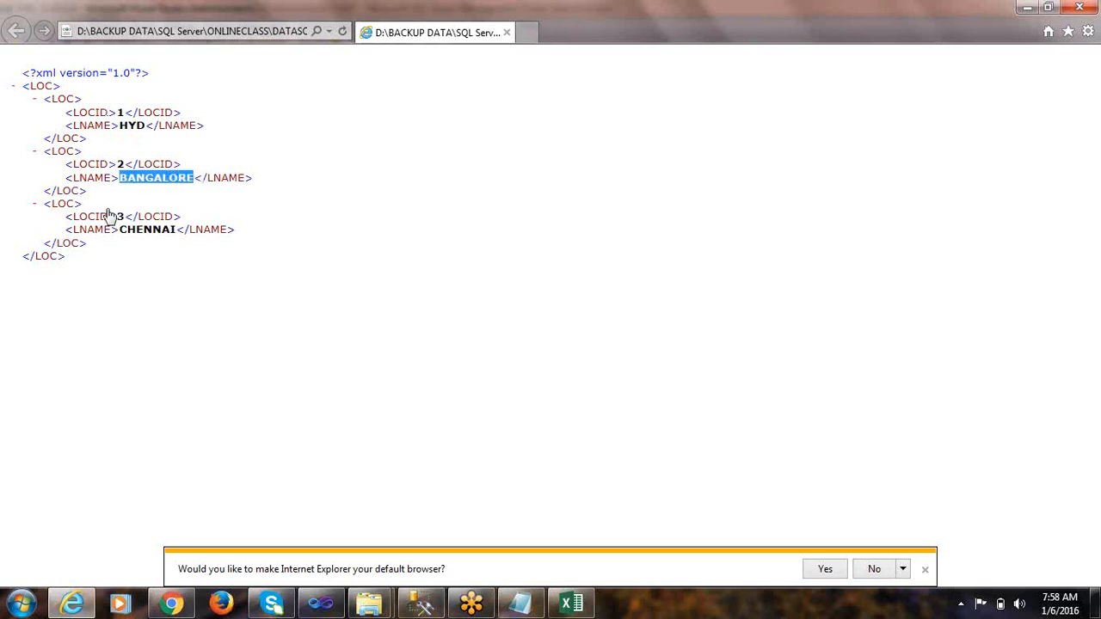
pyautogui.moveTo(117, 217); pyautogui.dragTo(165, 235)
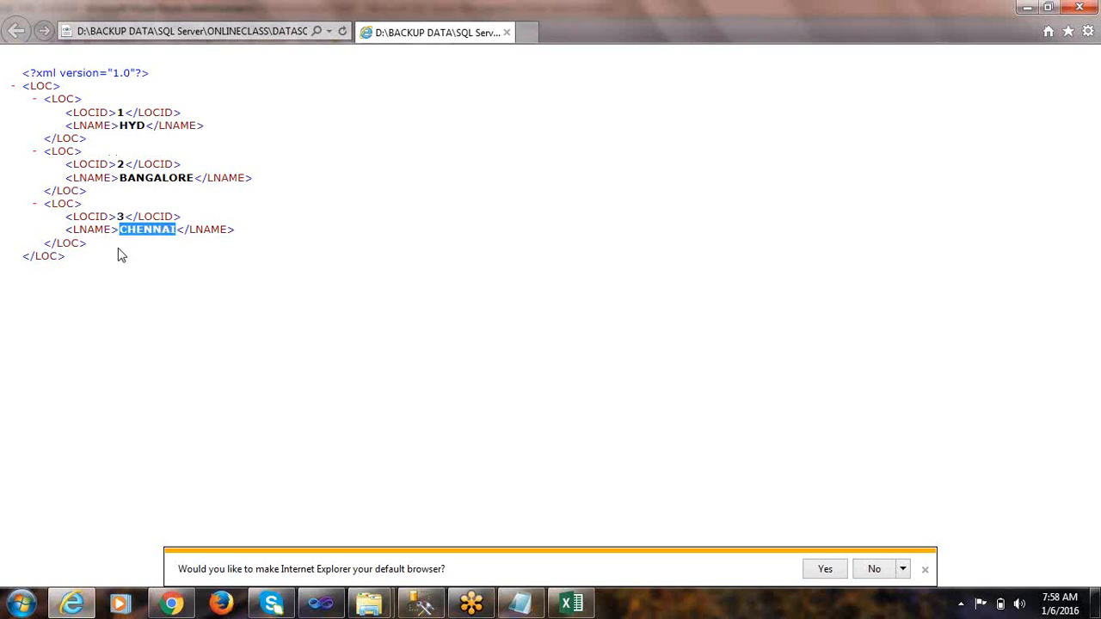
pyautogui.moveTo(73, 163); pyautogui.dragTo(92, 184)
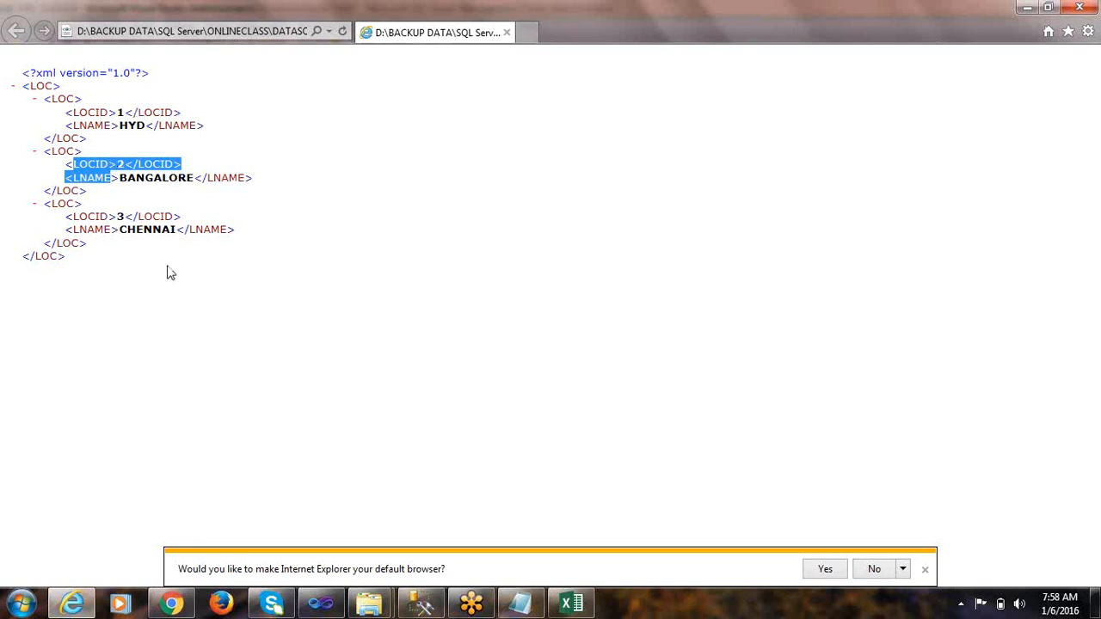
pyautogui.click(607, 181)
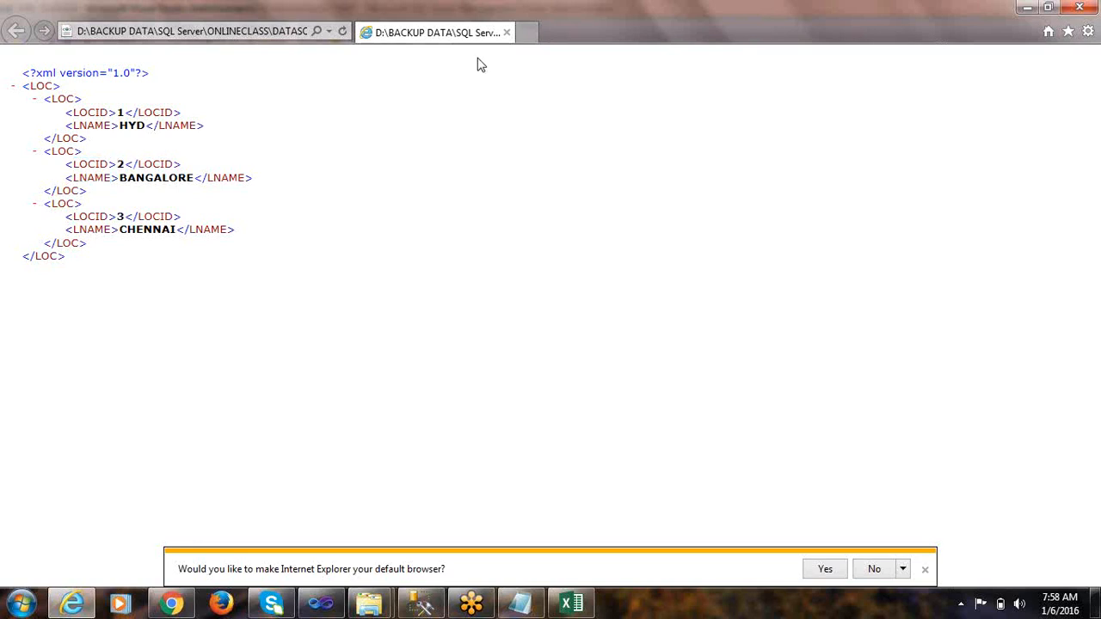
pyautogui.click(506, 32)
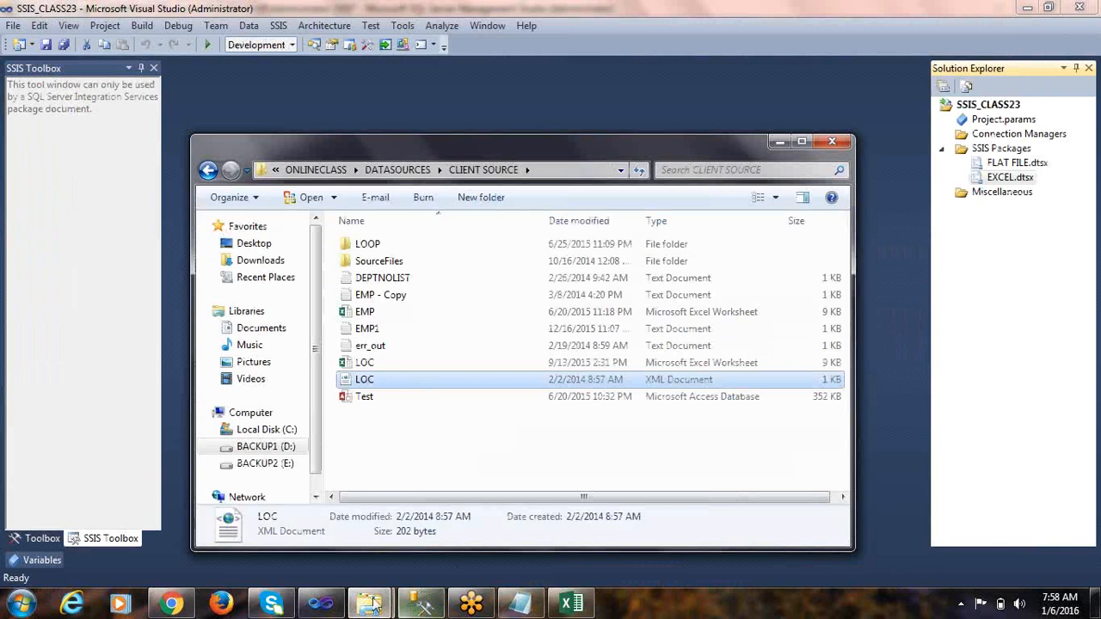
# Step: Return to Visual Studio and add a new SSIS package to the SSIS_CLASS23 project
pyautogui.click(629, 100)
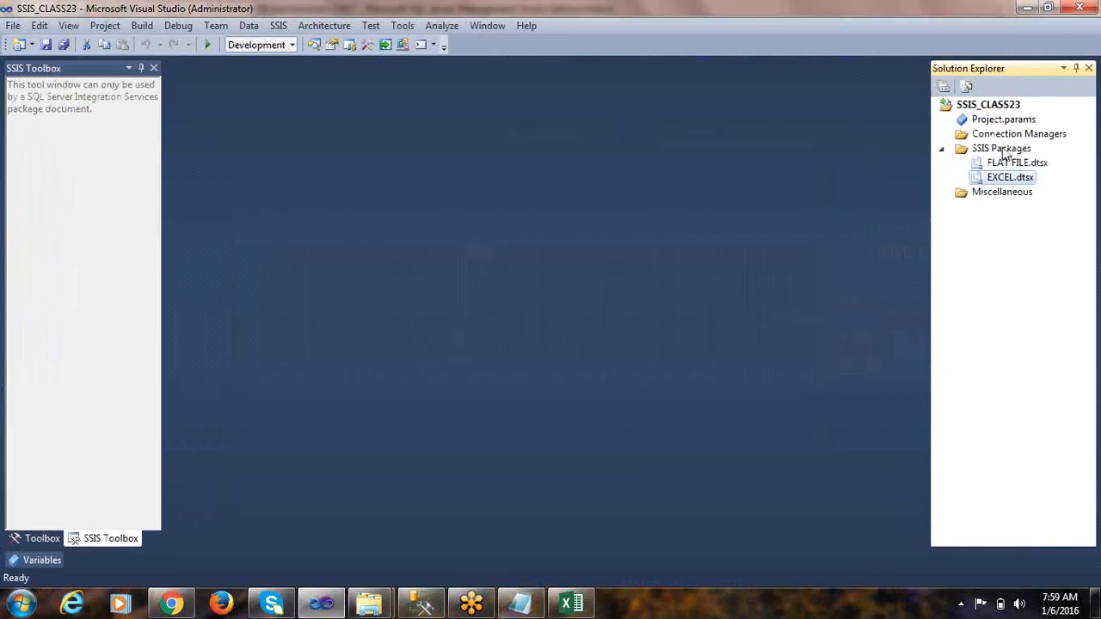
pyautogui.rightClick(1000, 153)
pyautogui.click(798, 162)
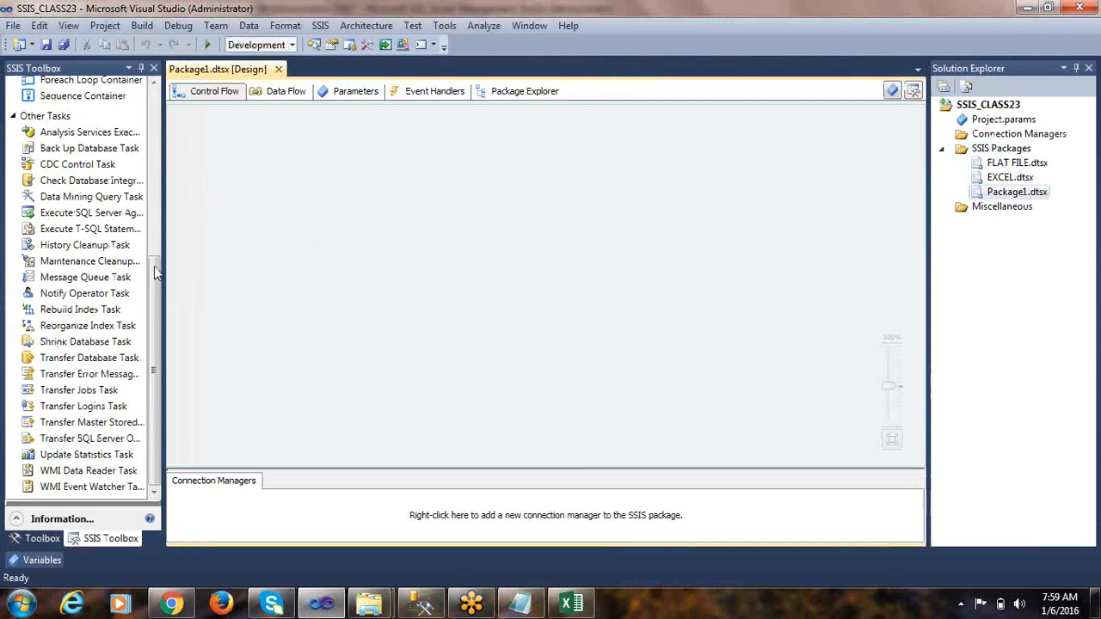
# Step: Add a Data Flow Task to the new package's control flow and open its data flow
pyautogui.scroll(6, 129, 241)
pyautogui.click(58, 103)
pyautogui.moveTo(57, 112); pyautogui.dragTo(331, 164)
pyautogui.doubleClick(346, 182)
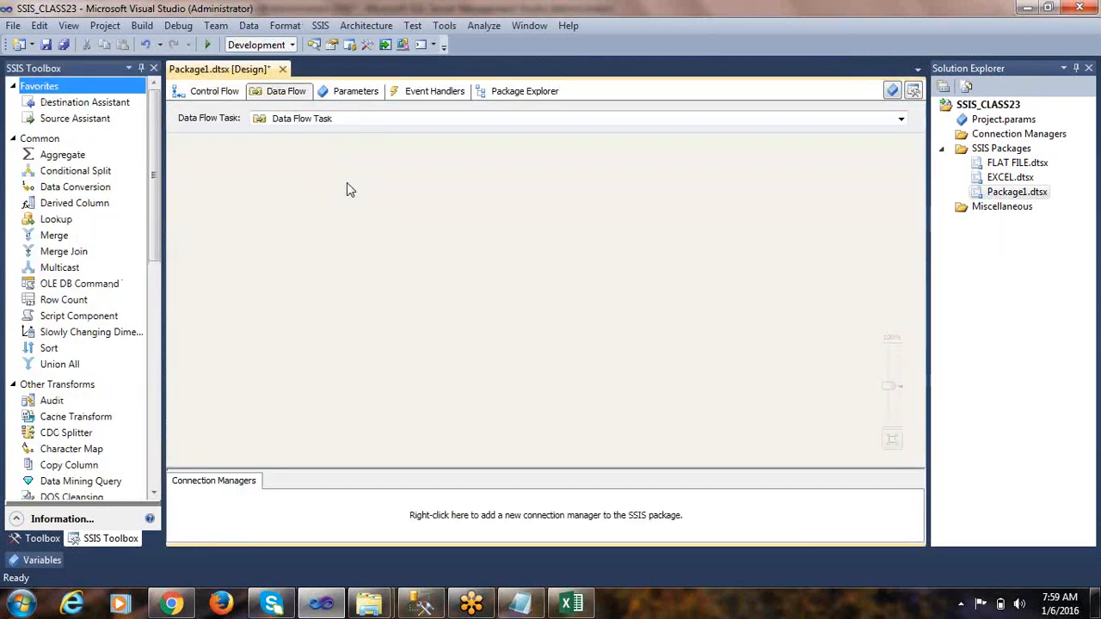
# Step: Add an XML Source to the data flow of the new package
pyautogui.moveTo(155, 167); pyautogui.dragTo(147, 393)
pyautogui.moveTo(84, 260); pyautogui.dragTo(401, 190)
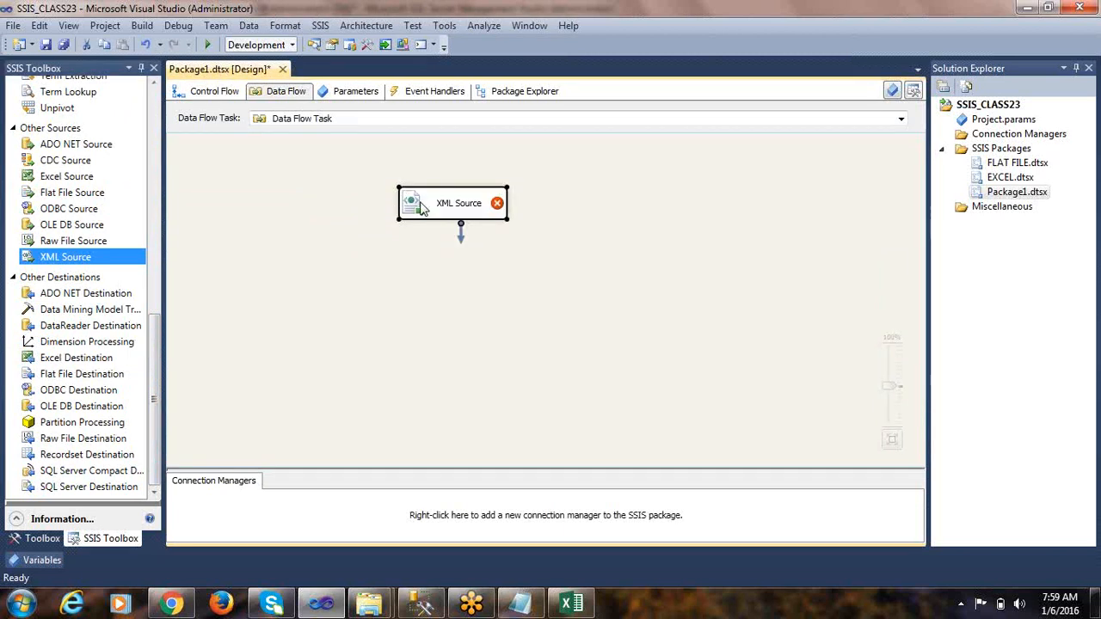
pyautogui.rightClick(410, 194)
pyautogui.press('Escape')
# Step: Open the XML Source for editing and browse for its XML file location in the CLIENT SOURCE folder
pyautogui.doubleClick(447, 201)
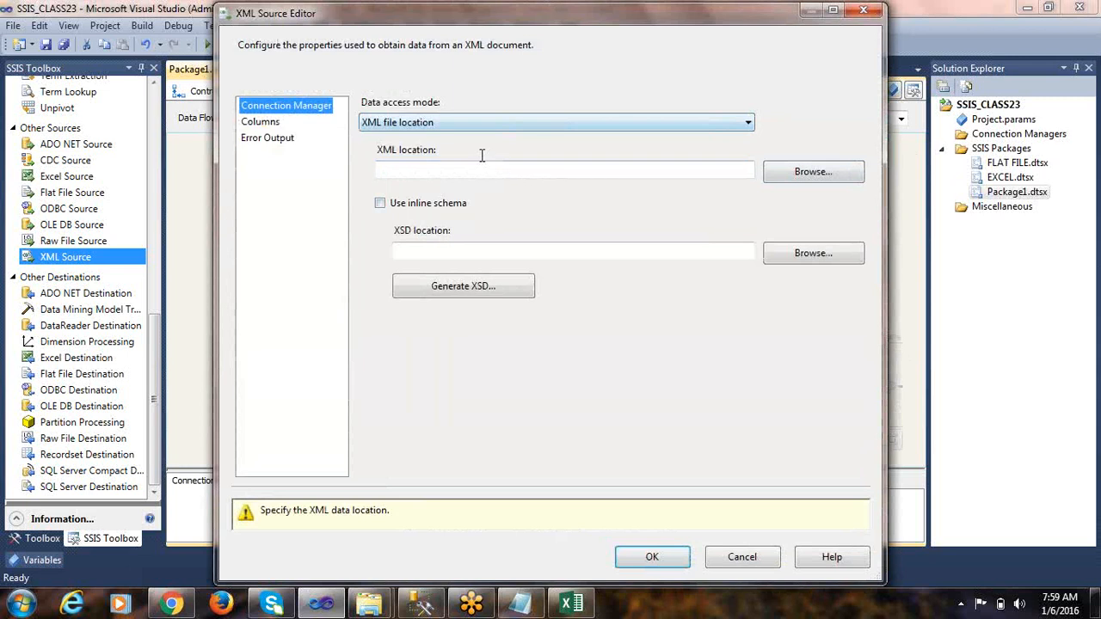
pyautogui.click(798, 171)
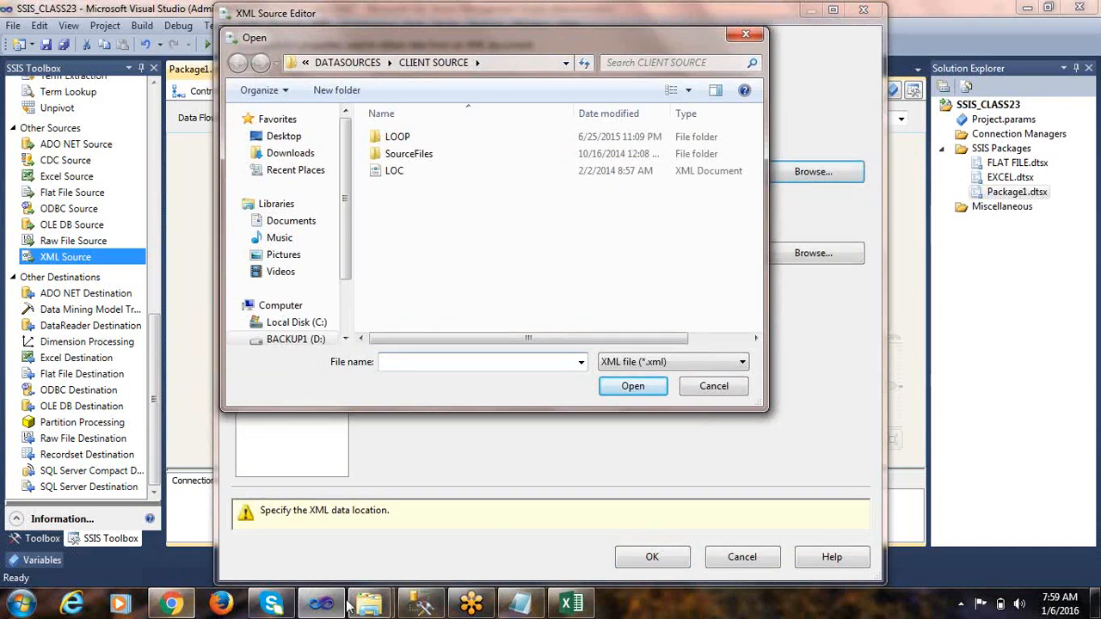
# Step: Set the XML location to the LOC XML document in the CLIENT SOURCE folder, using the folder path from File Explorer
pyautogui.moveTo(370, 603)
pyautogui.click(355, 568)
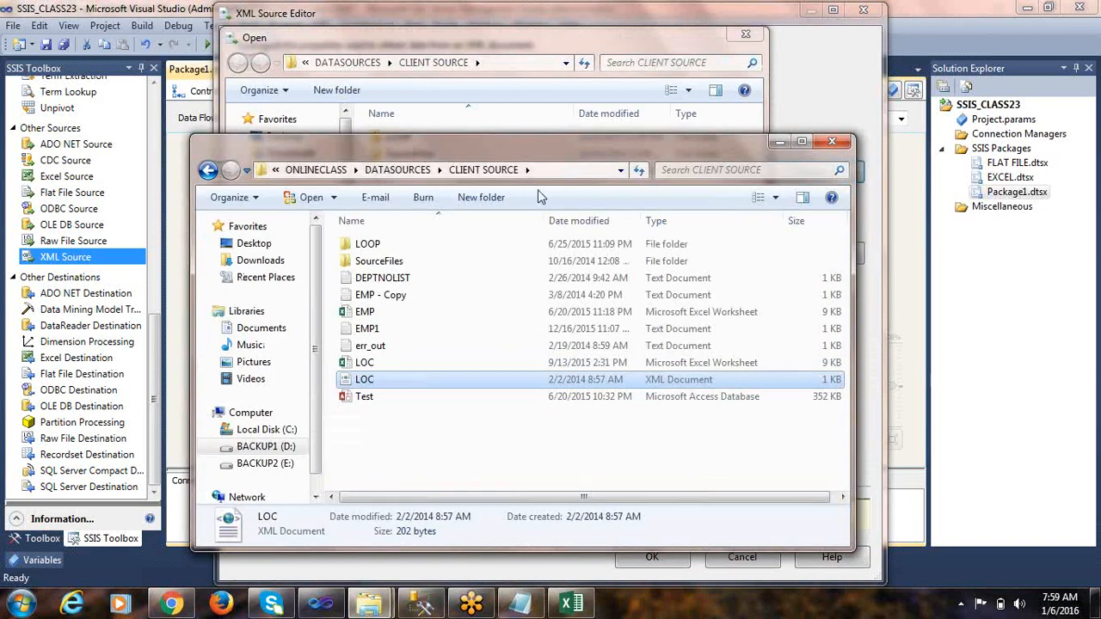
pyautogui.hotkey('alt', 'd')
pyautogui.hotkey('alt', 'Tab')
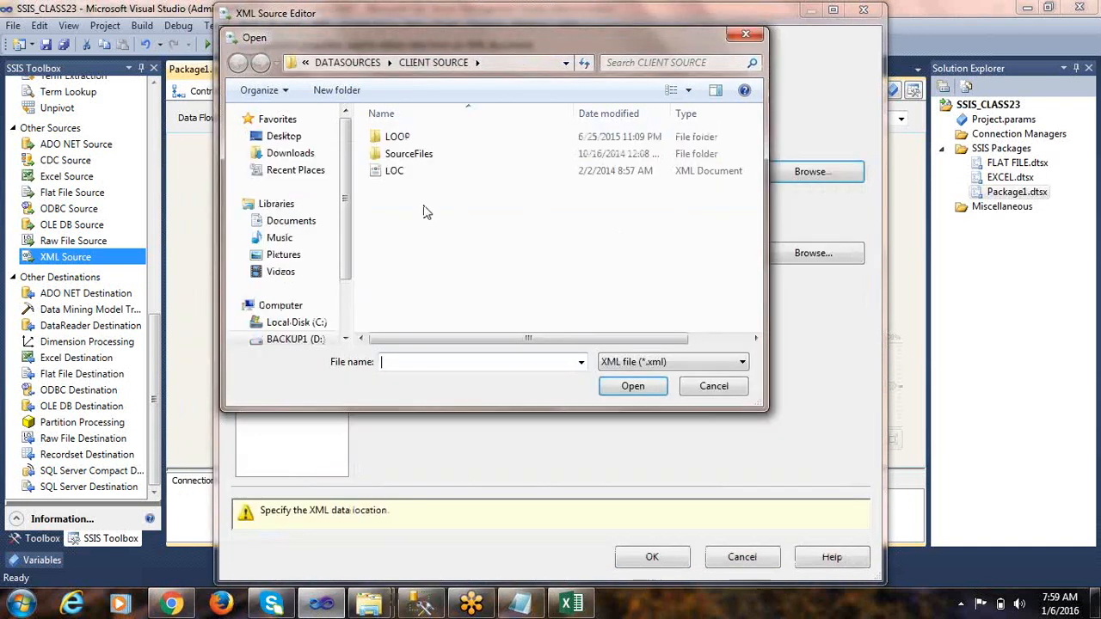
pyautogui.click(512, 64)
pyautogui.click(455, 363)
pyautogui.hotkey('ctrl', 'v')
pyautogui.click(631, 386)
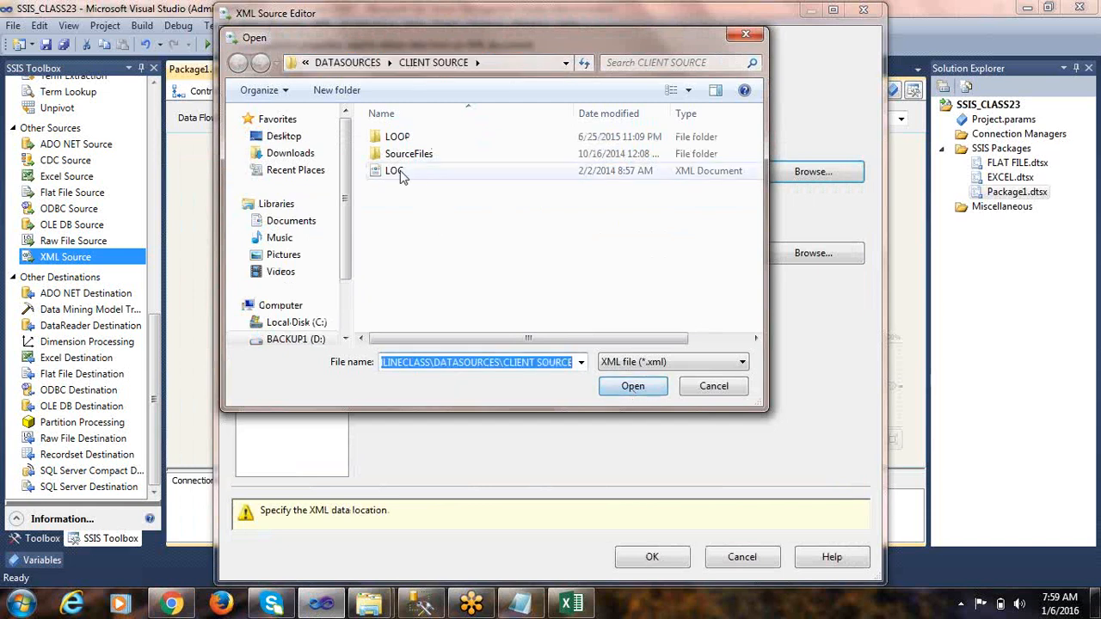
pyautogui.click(643, 175)
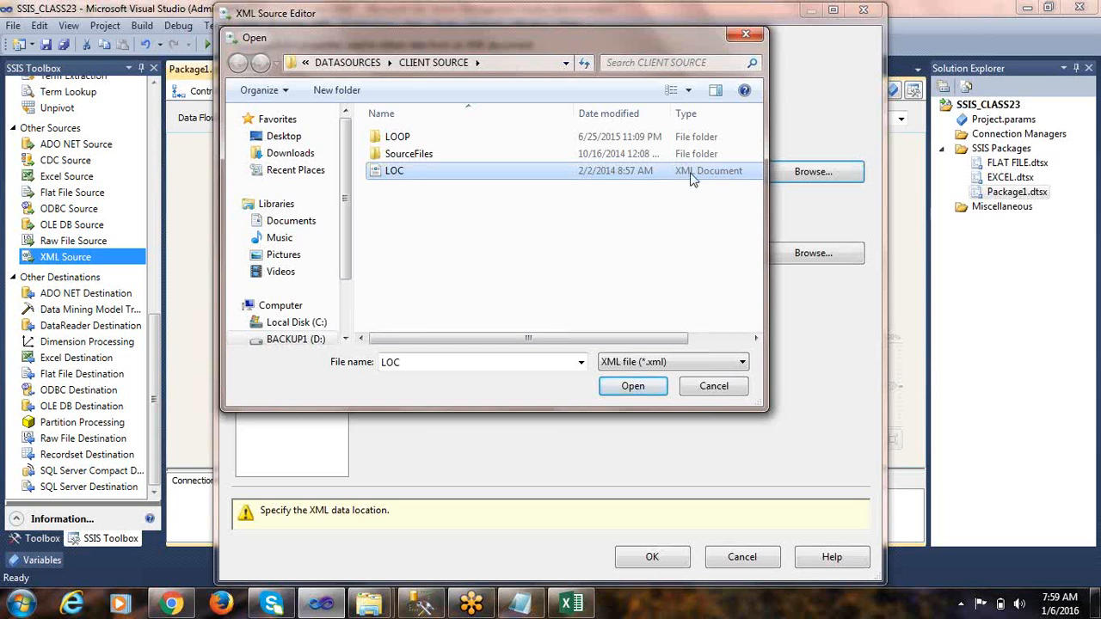
pyautogui.click(633, 388)
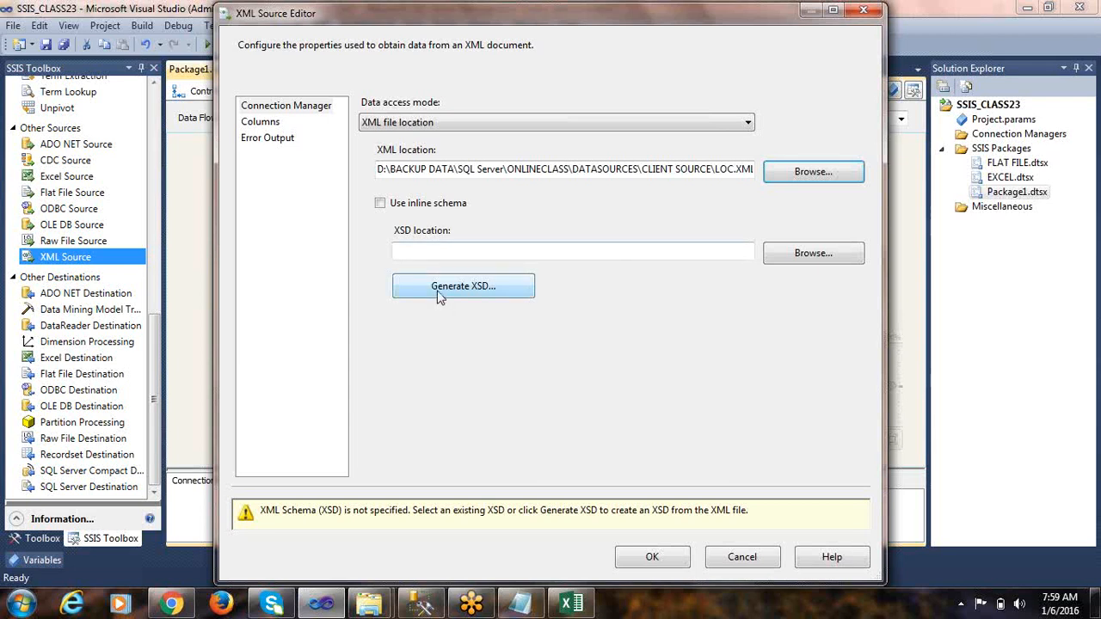
# Step: Generate an XSD schema from the XML file and save it as LOC in the CLIENT SOURCE folder
pyautogui.click(484, 294)
pyautogui.click(484, 379)
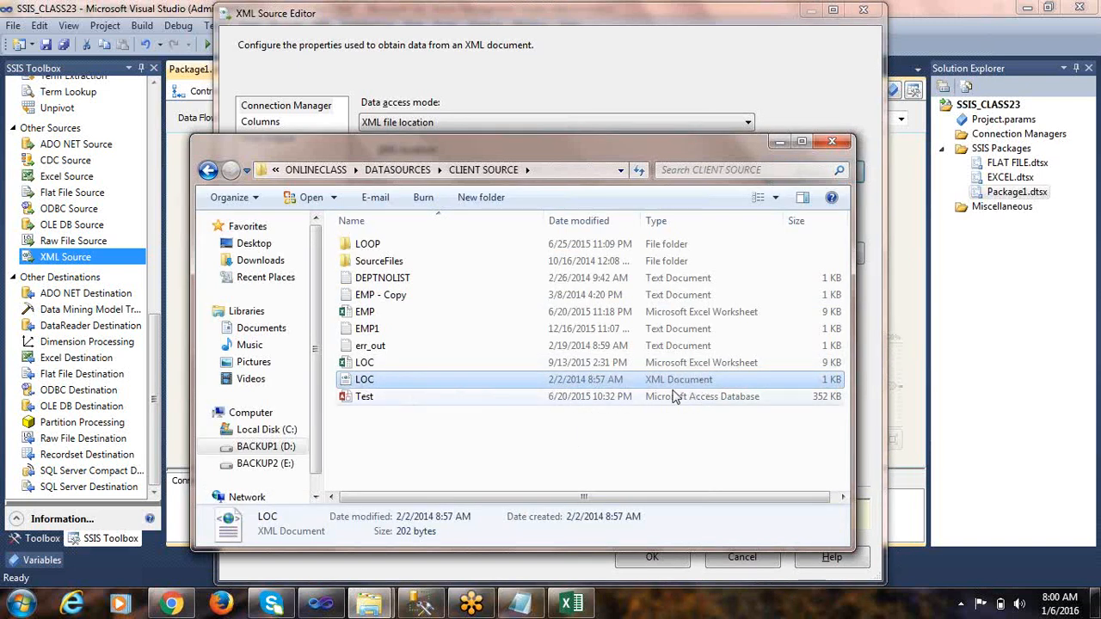
pyautogui.press('Return')
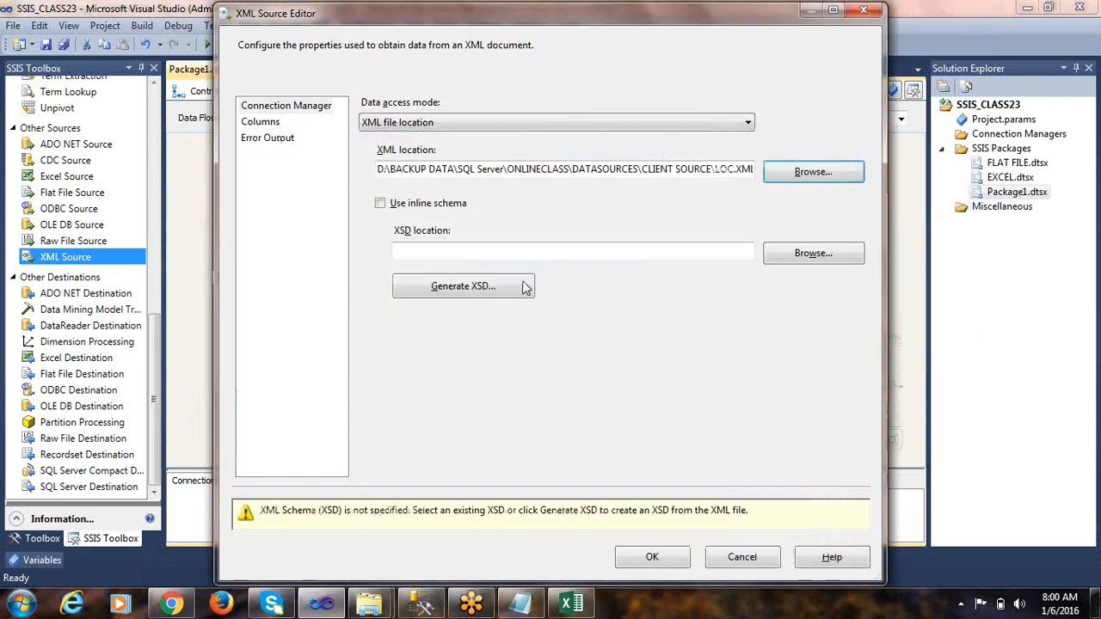
pyautogui.click(453, 291)
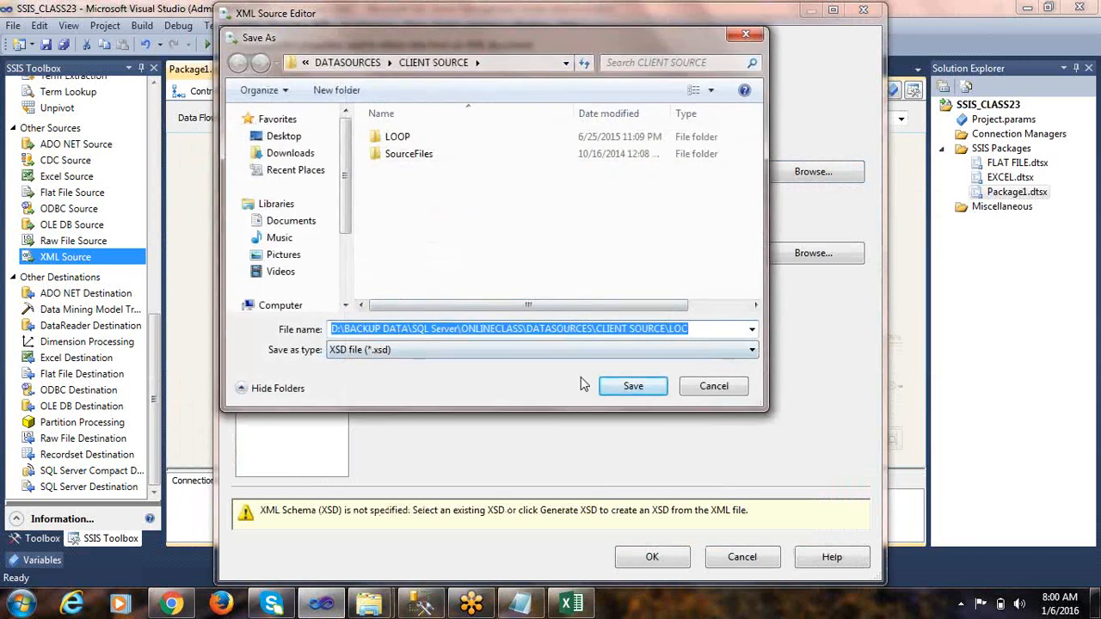
pyautogui.click(640, 381)
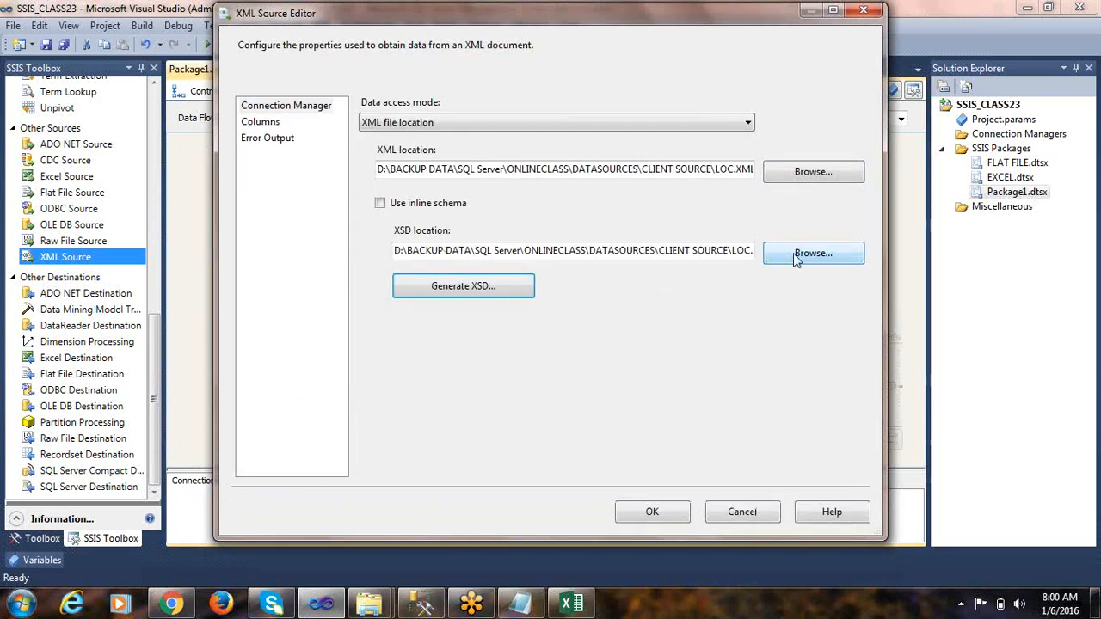
# Step: Check the XSD location path and locate the LOC XML Schema File in the CLIENT SOURCE folder in File Explorer
pyautogui.moveTo(715, 251); pyautogui.dragTo(817, 254)
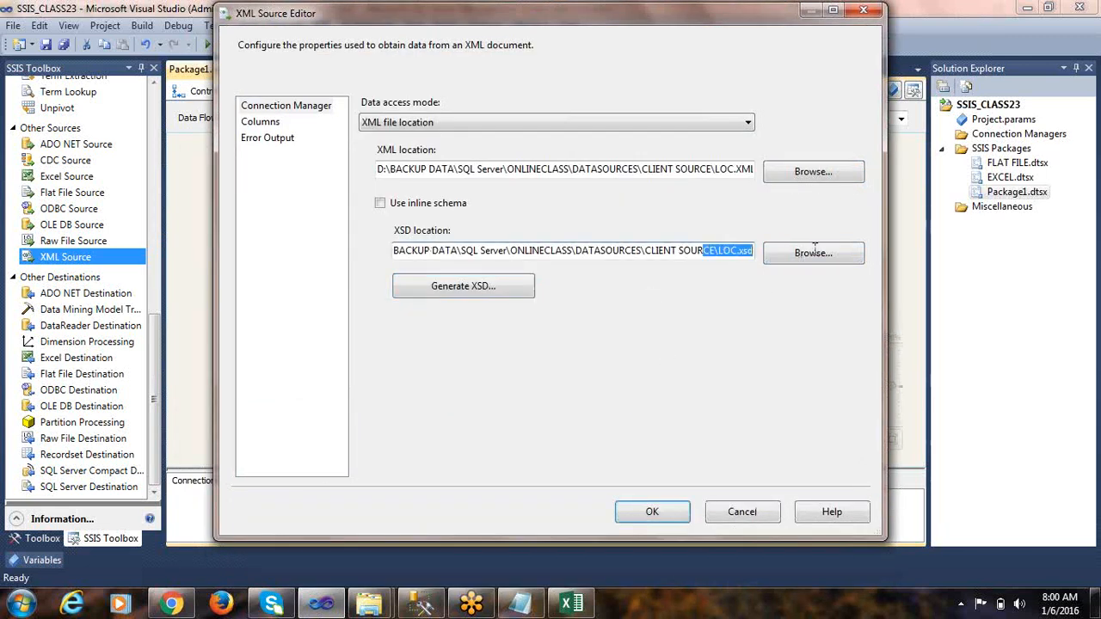
pyautogui.click(765, 258)
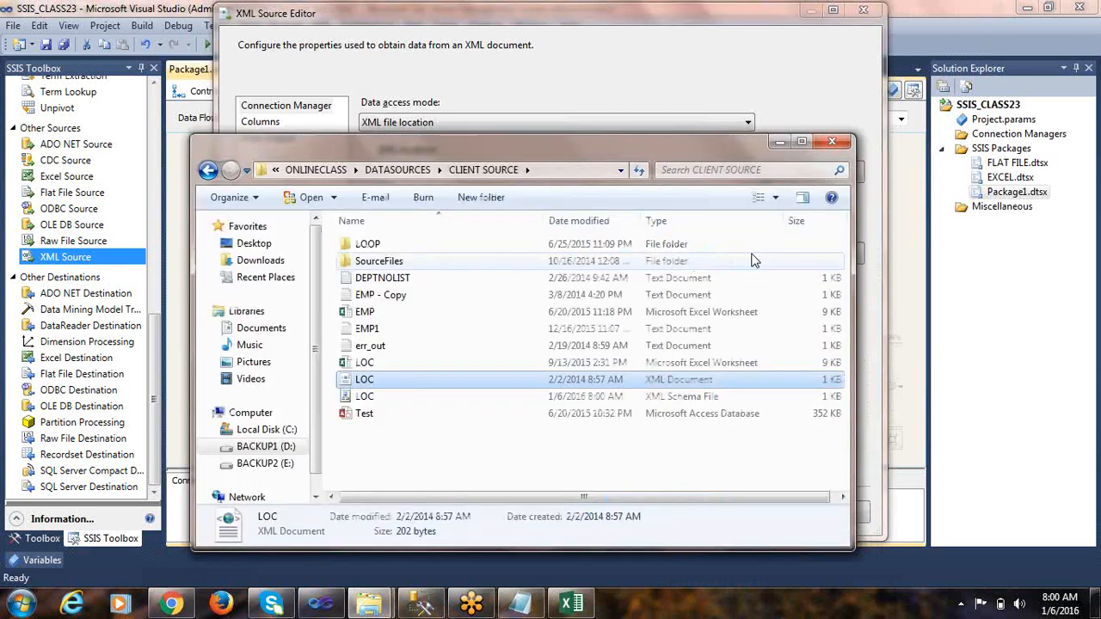
pyautogui.click(608, 398)
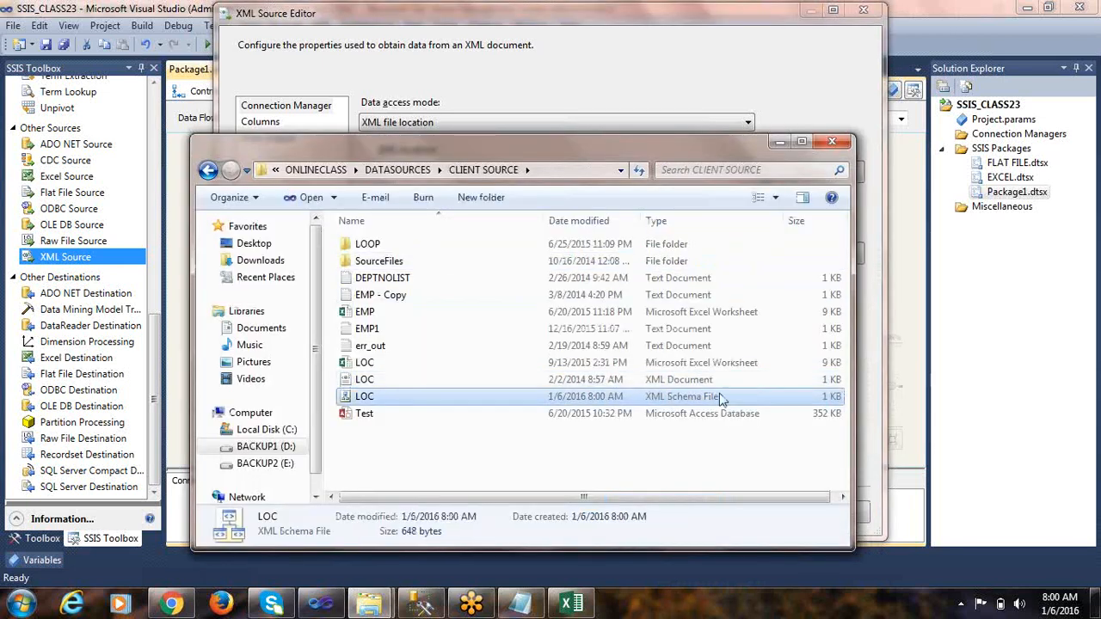
pyautogui.doubleClick(669, 403)
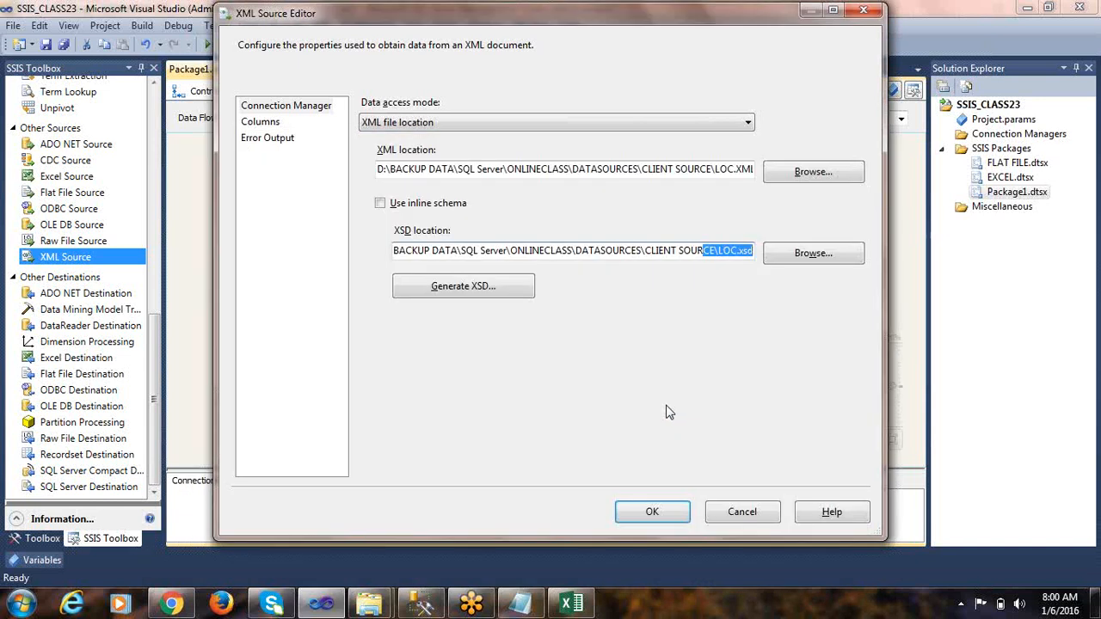
# Step: Review the external and output columns of the XML source
pyautogui.click(275, 124)
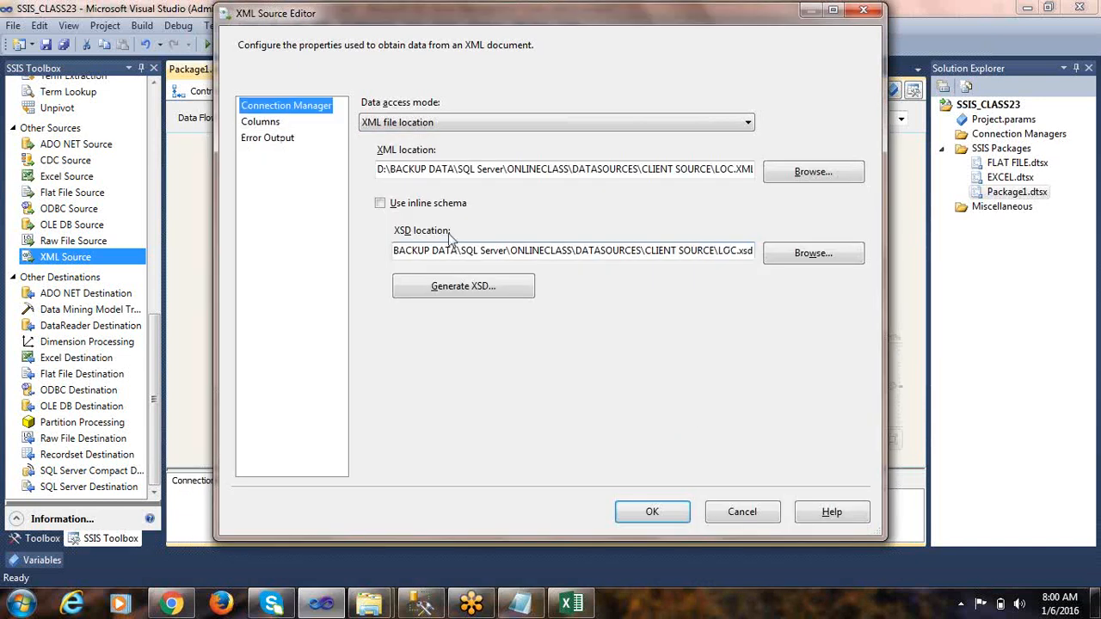
pyautogui.click(701, 349)
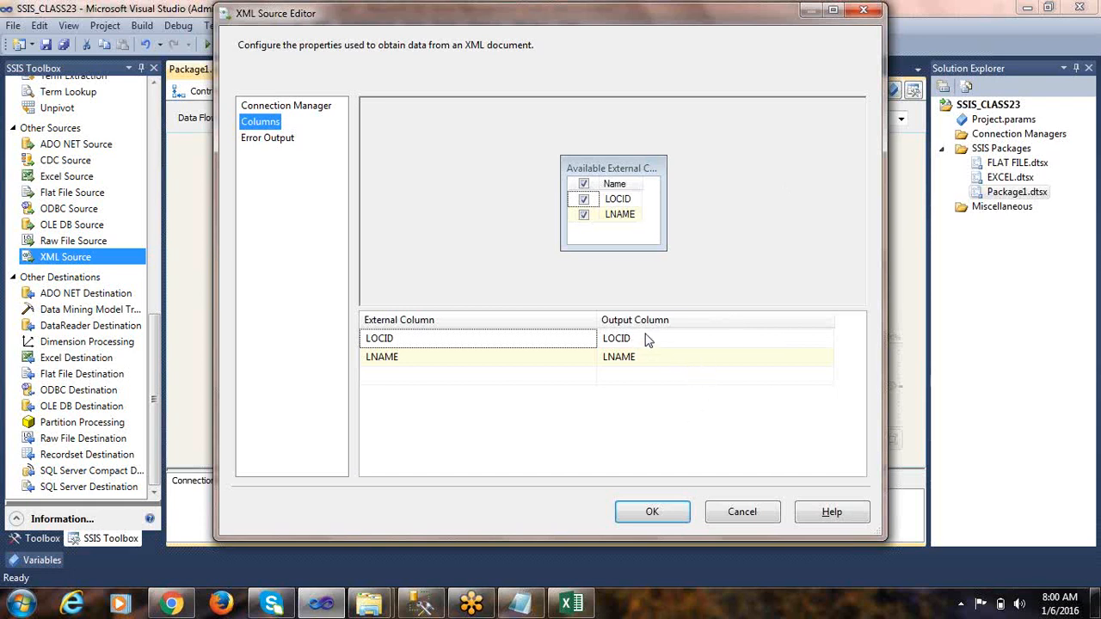
pyautogui.moveTo(648, 340)
pyautogui.moveTo(653, 363)
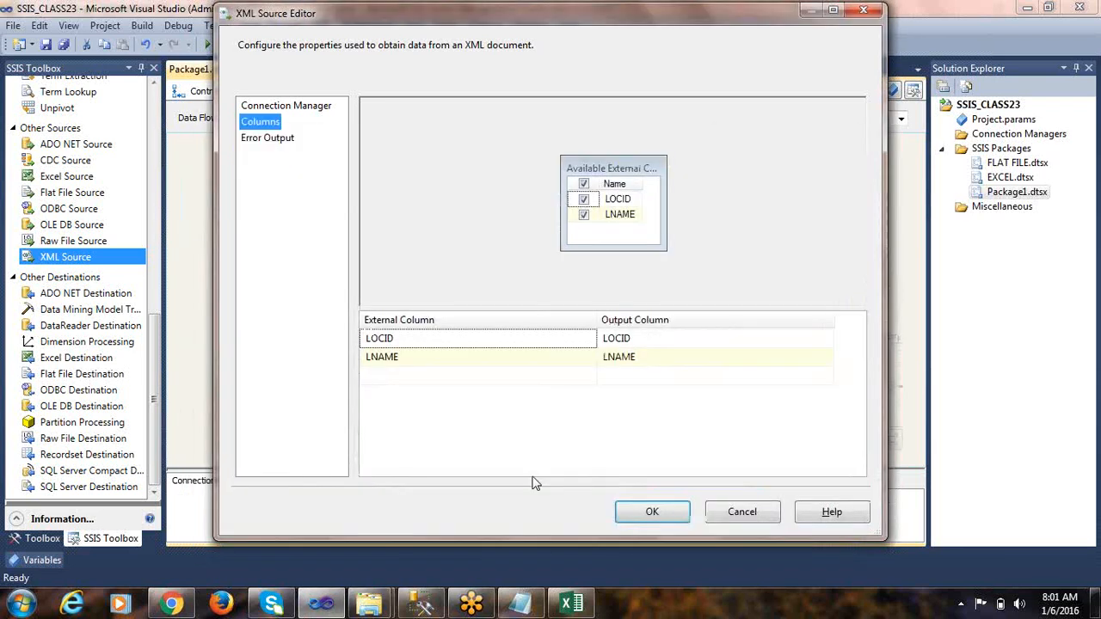
# Step: Switch to SQL Server Management Studio and add blank lines below the SELECT * FROM DEPT query
pyautogui.click(422, 604)
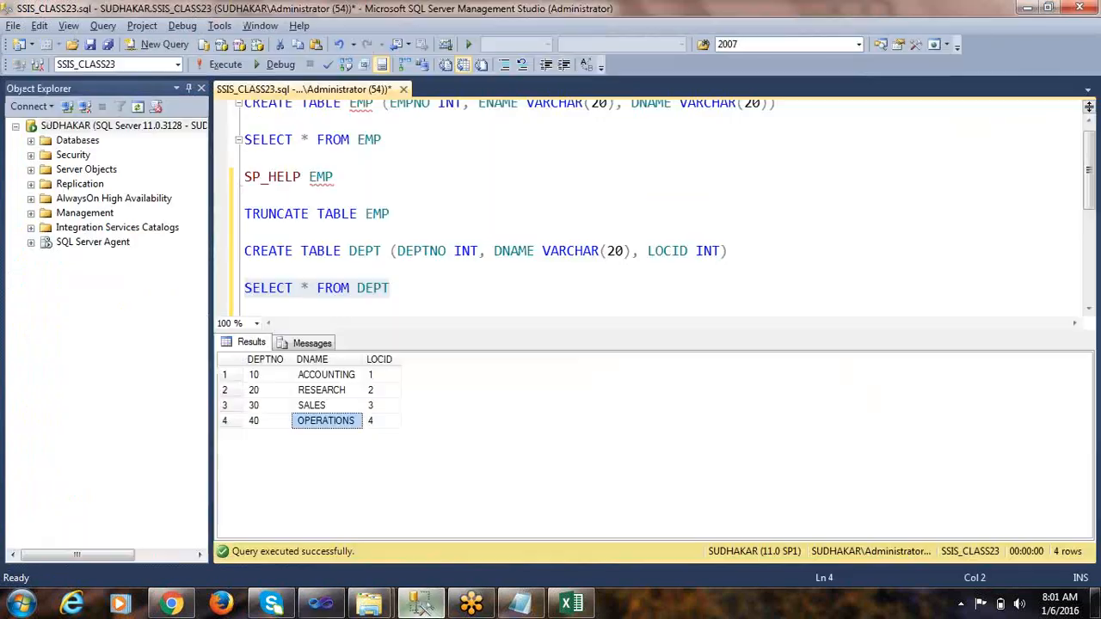
pyautogui.click(408, 284)
pyautogui.scroll(-2, 430, 258)
pyautogui.press('Return')
pyautogui.press('Return')
pyautogui.hotkey('alt', 'Tab')
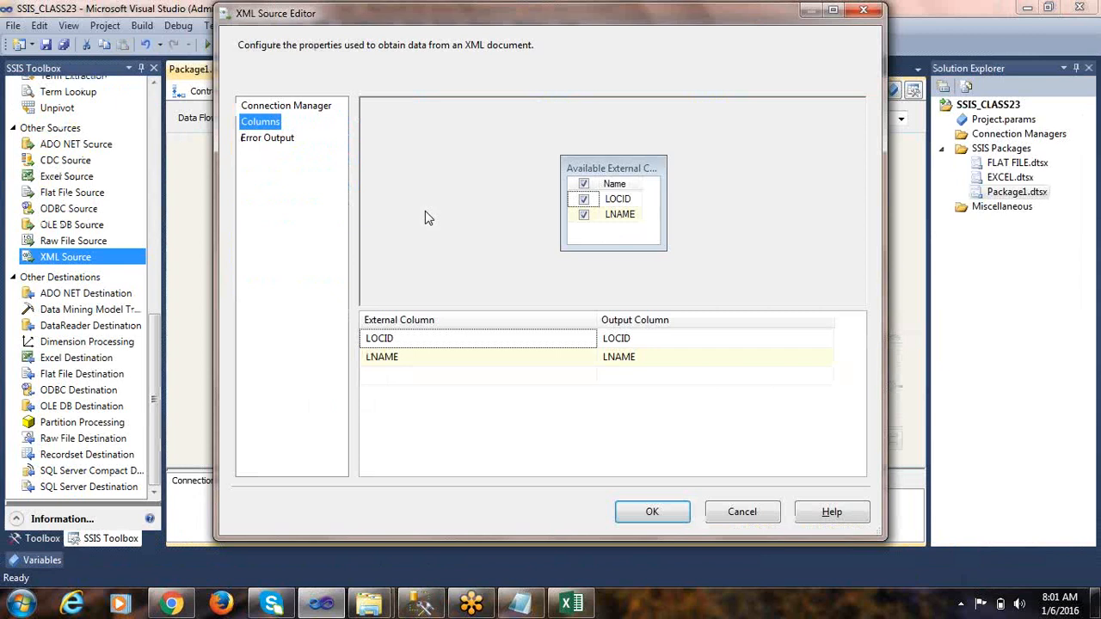
pyautogui.hotkey('alt', 'Tab')
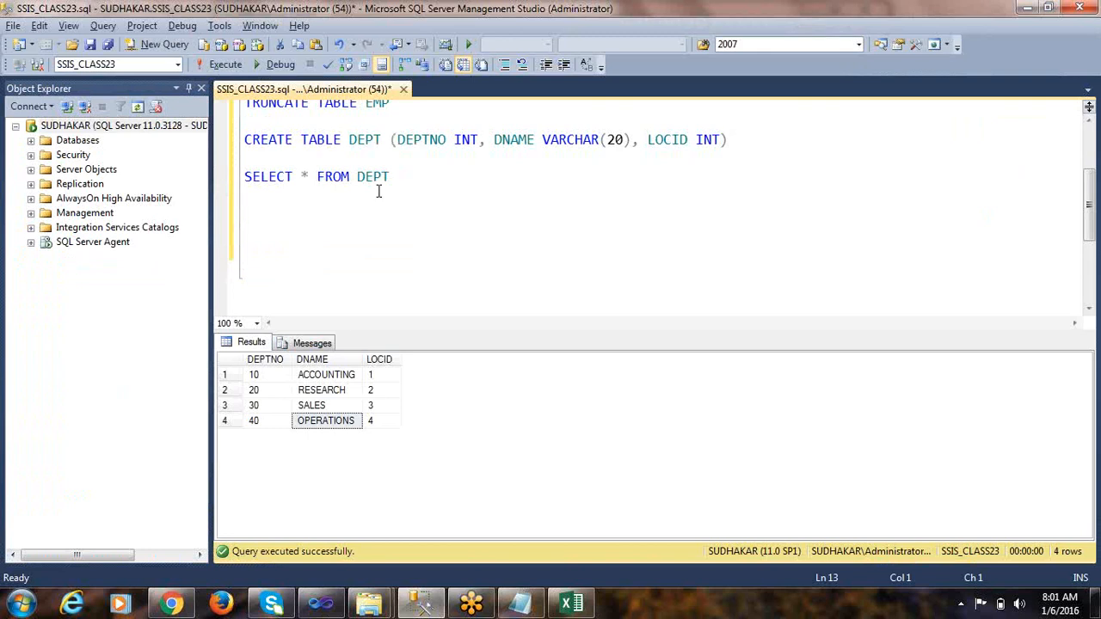
pyautogui.scroll(1, 387, 177)
pyautogui.scroll(-1, 408, 213)
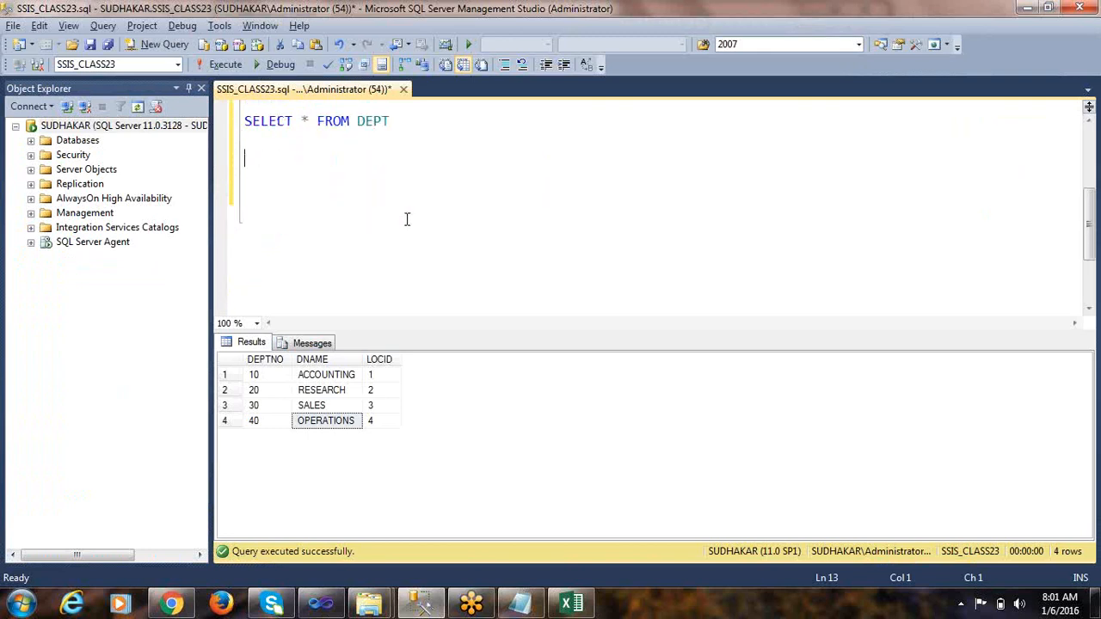
pyautogui.scroll(2, 402, 216)
# Step: Back in Visual Studio, confirm the XML source settings and connect its output to a new Data Conversion transformation
pyautogui.hotkey('alt', 'Tab')
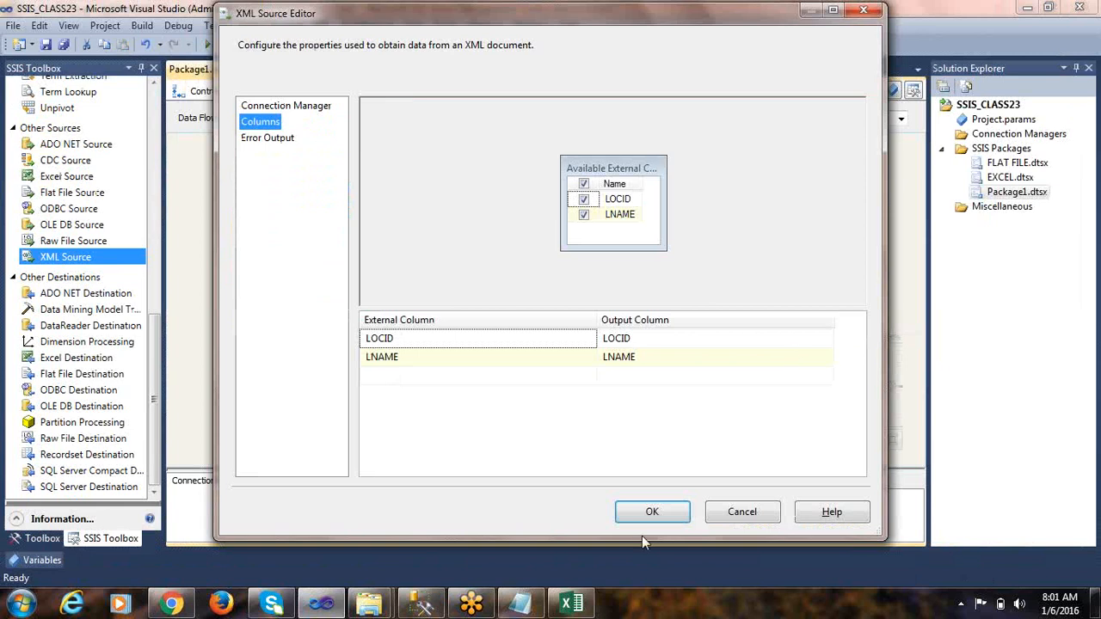
pyautogui.click(651, 513)
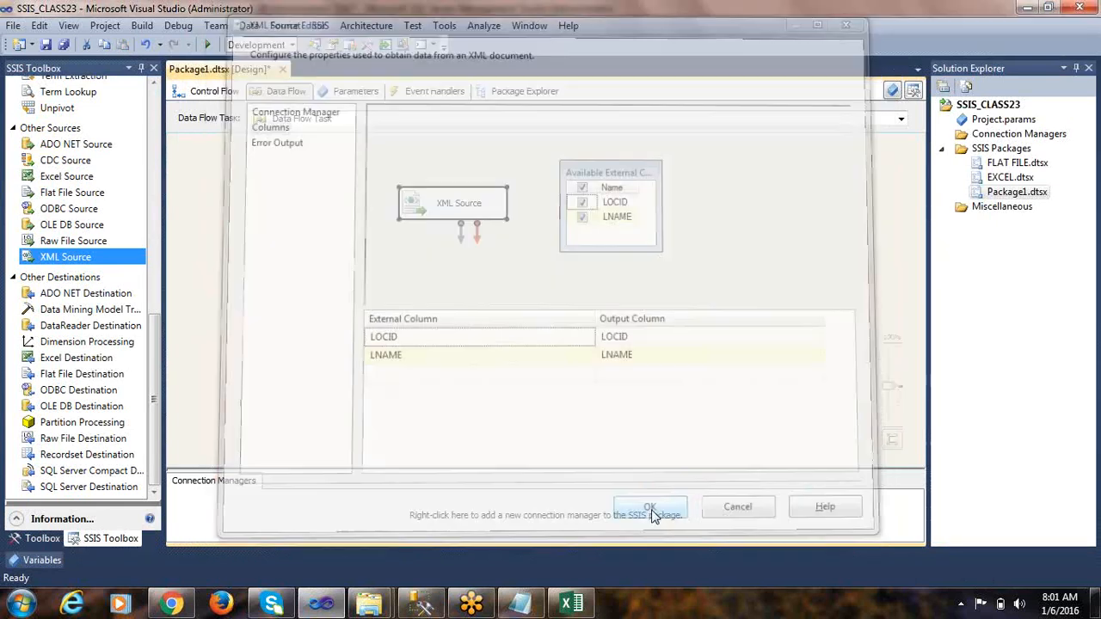
pyautogui.moveTo(152, 342); pyautogui.dragTo(170, 127)
pyautogui.moveTo(98, 184); pyautogui.dragTo(420, 264)
pyautogui.moveTo(461, 232); pyautogui.dragTo(447, 286)
# Step: Include all input columns in the Data Conversion and set LOCID's data type to four-byte signed integer [DT_I4]
pyautogui.doubleClick(447, 285)
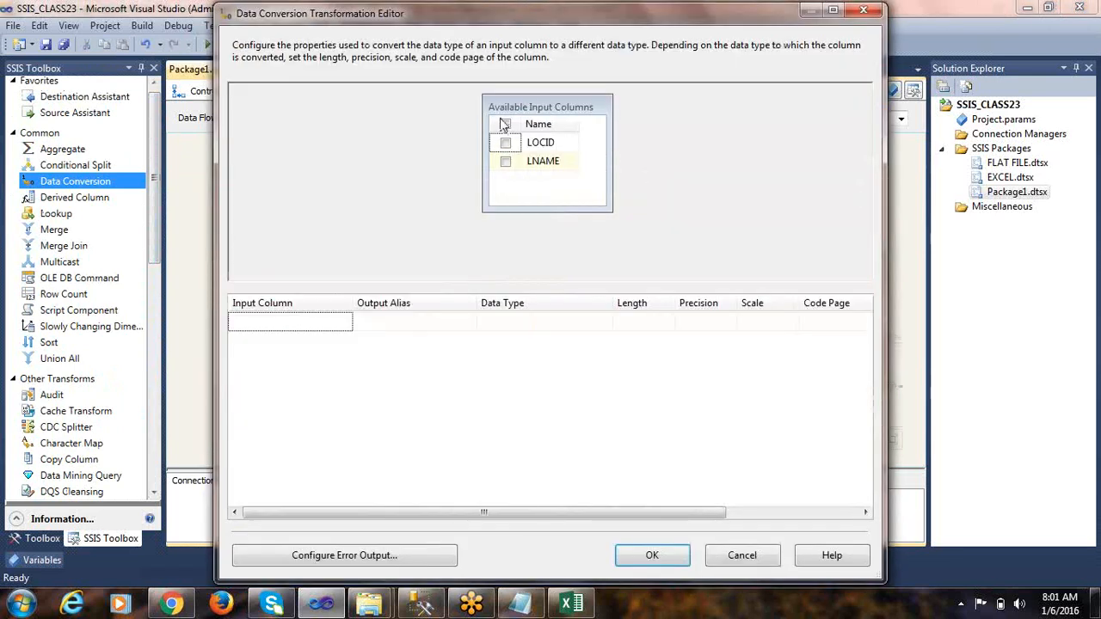
pyautogui.click(504, 123)
pyautogui.moveTo(608, 303); pyautogui.dragTo(695, 302)
pyautogui.click(651, 327)
pyautogui.click(650, 327)
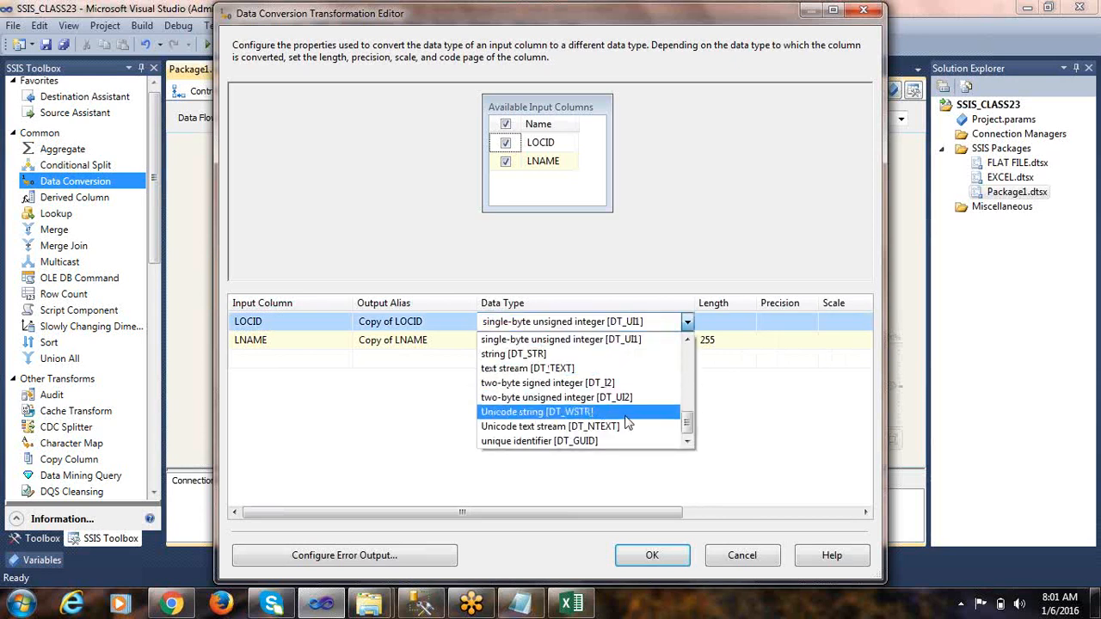
pyautogui.scroll(2, 594, 404)
pyautogui.click(590, 355)
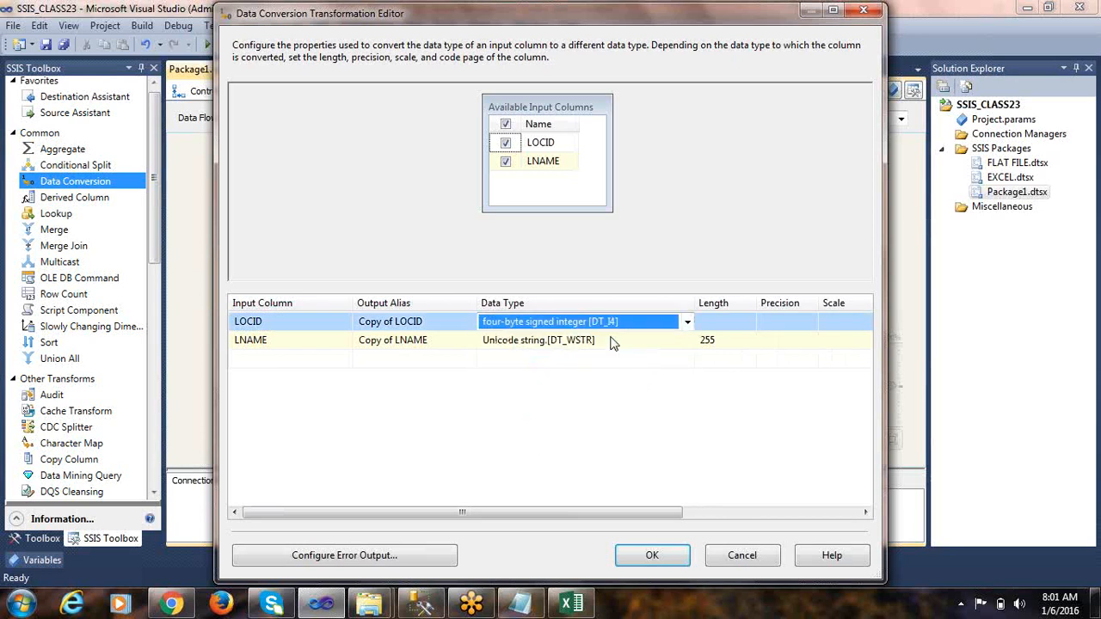
# Step: Set LNAME's data type to string [DT_STR] with length 20 and confirm the Data Conversion settings
pyautogui.click(651, 346)
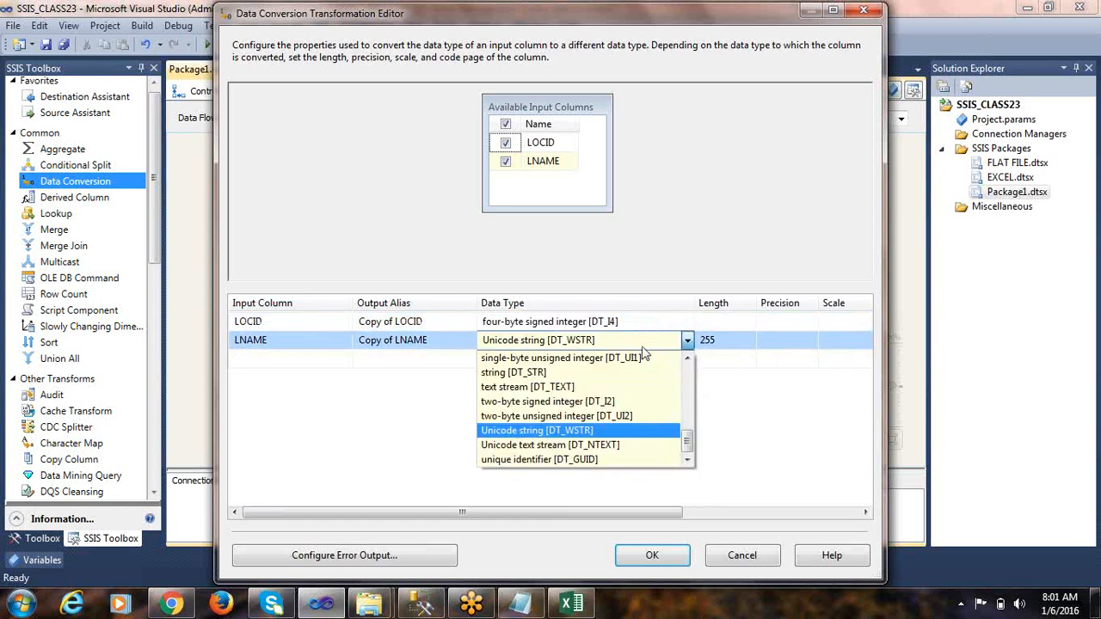
pyautogui.click(547, 372)
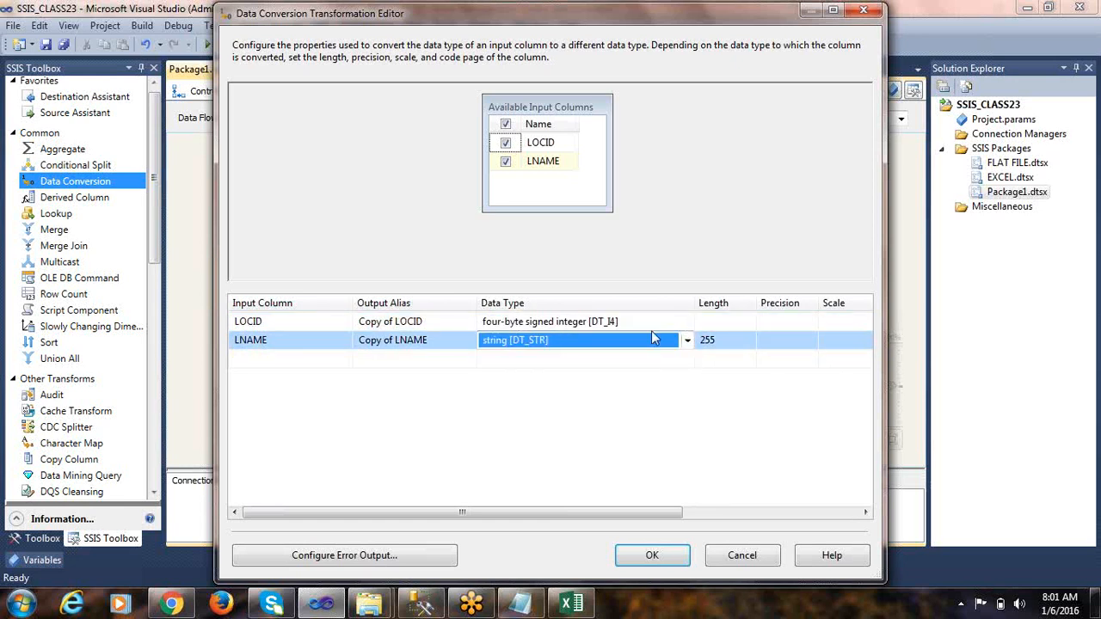
pyautogui.click(724, 340)
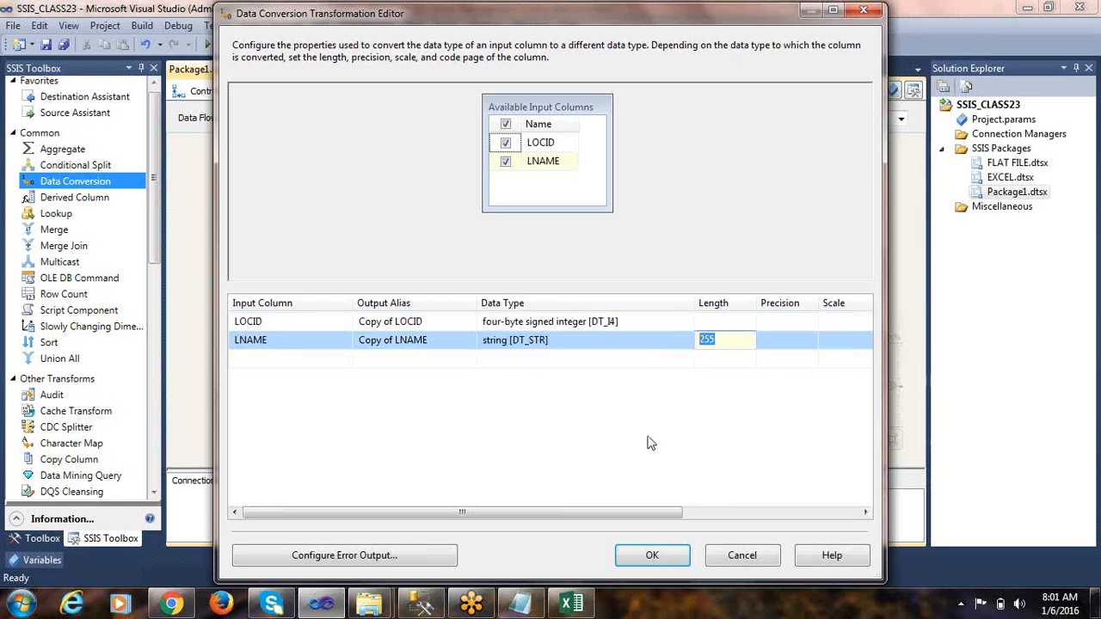
pyautogui.write('20')
pyautogui.click(612, 429)
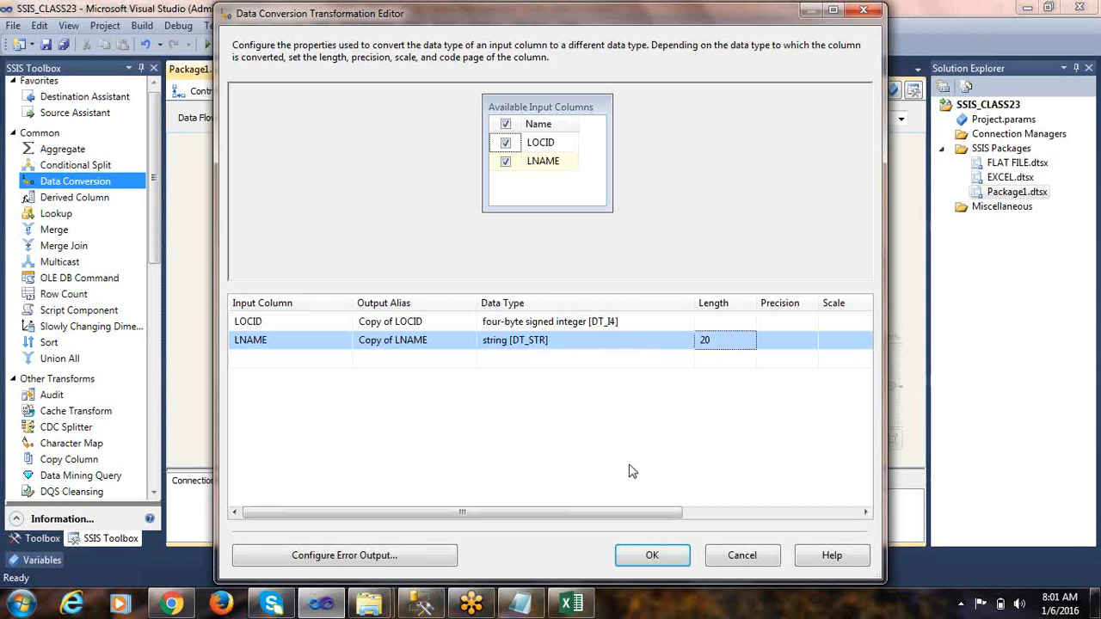
pyautogui.click(629, 554)
# Step: Add an OLE DB Destination below the Data Conversion and connect the conversion's output to it
pyautogui.moveTo(158, 252); pyautogui.dragTo(146, 488)
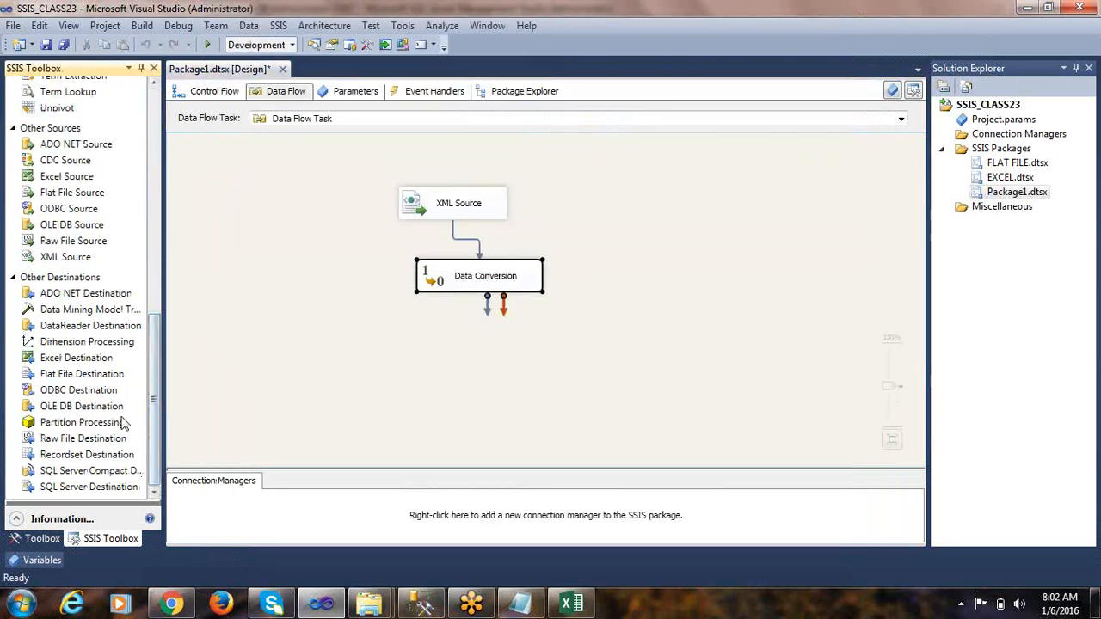
pyautogui.moveTo(112, 407); pyautogui.dragTo(443, 337)
pyautogui.moveTo(486, 303); pyautogui.dragTo(521, 365)
# Step: Configure the OLE DB Destination with the SSIS_CLASS23 connection, the Table or view - fast load access mode and the [dbo].[DEPT] table
pyautogui.doubleClick(465, 368)
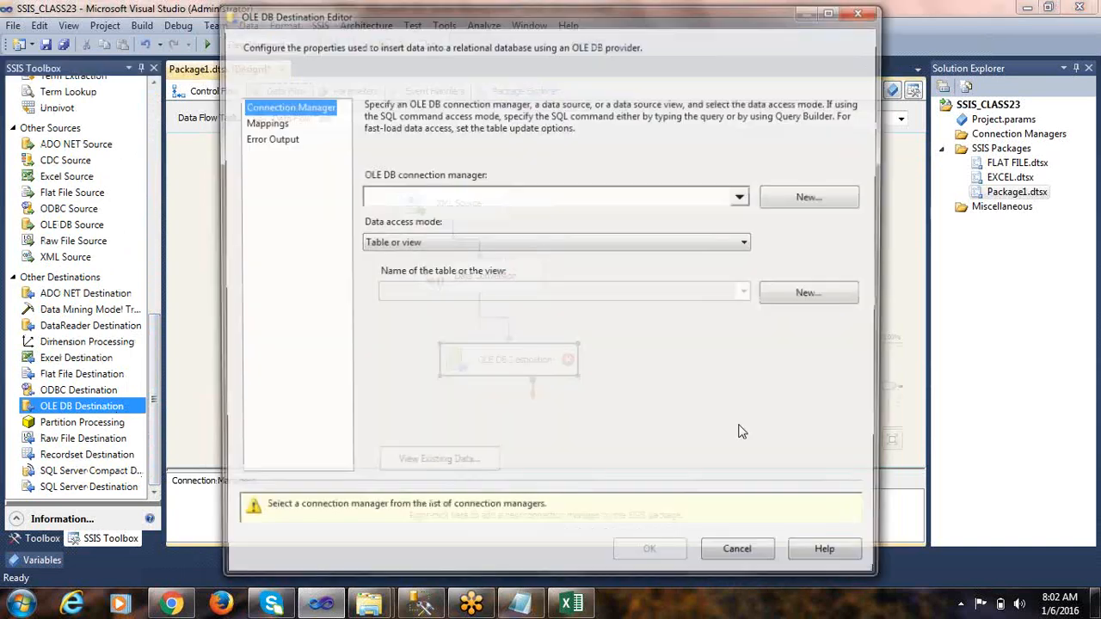
pyautogui.click(795, 205)
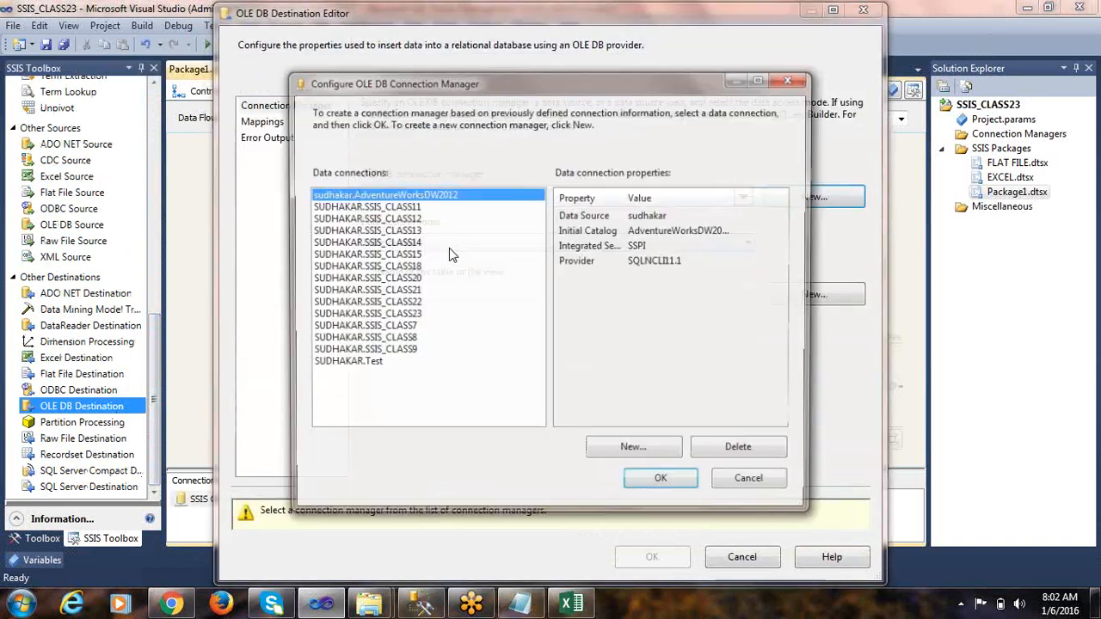
pyautogui.doubleClick(411, 317)
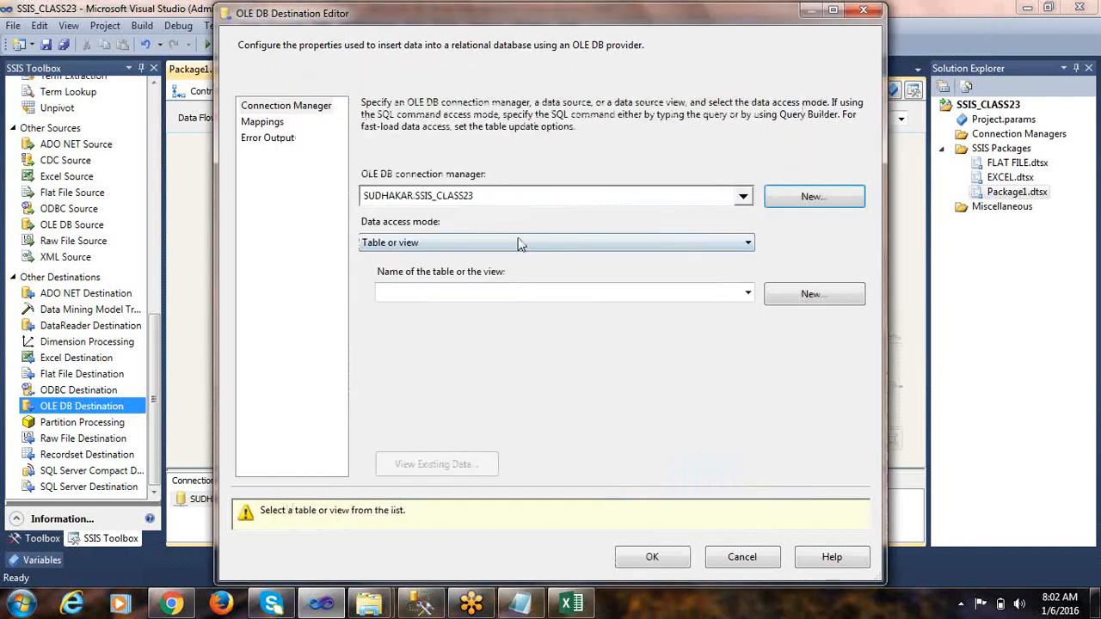
pyautogui.click(470, 244)
pyautogui.click(426, 270)
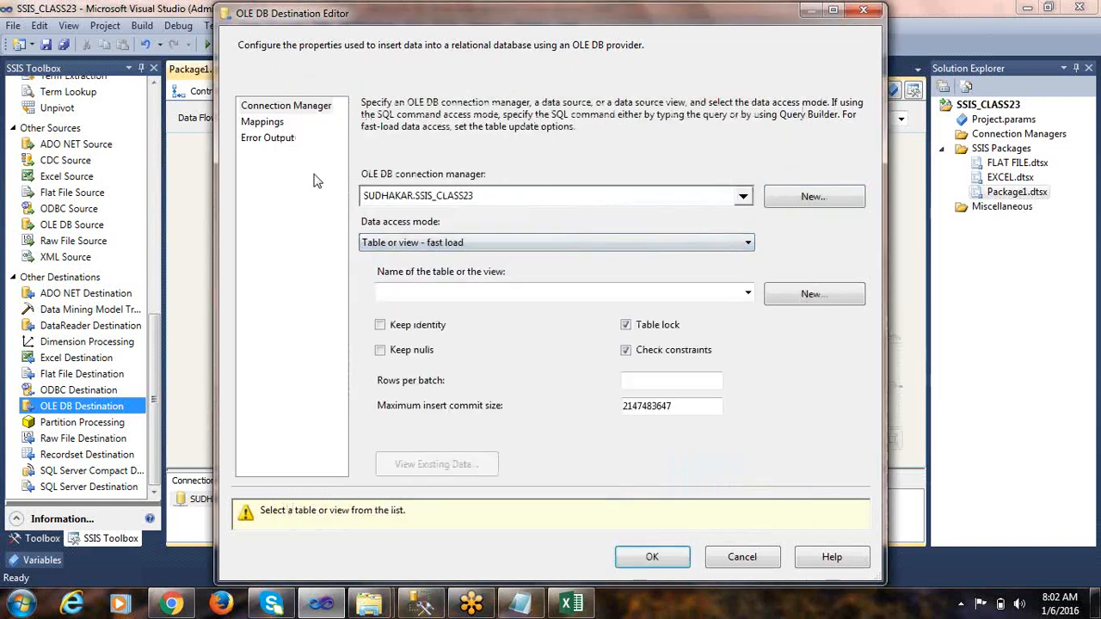
pyautogui.click(747, 293)
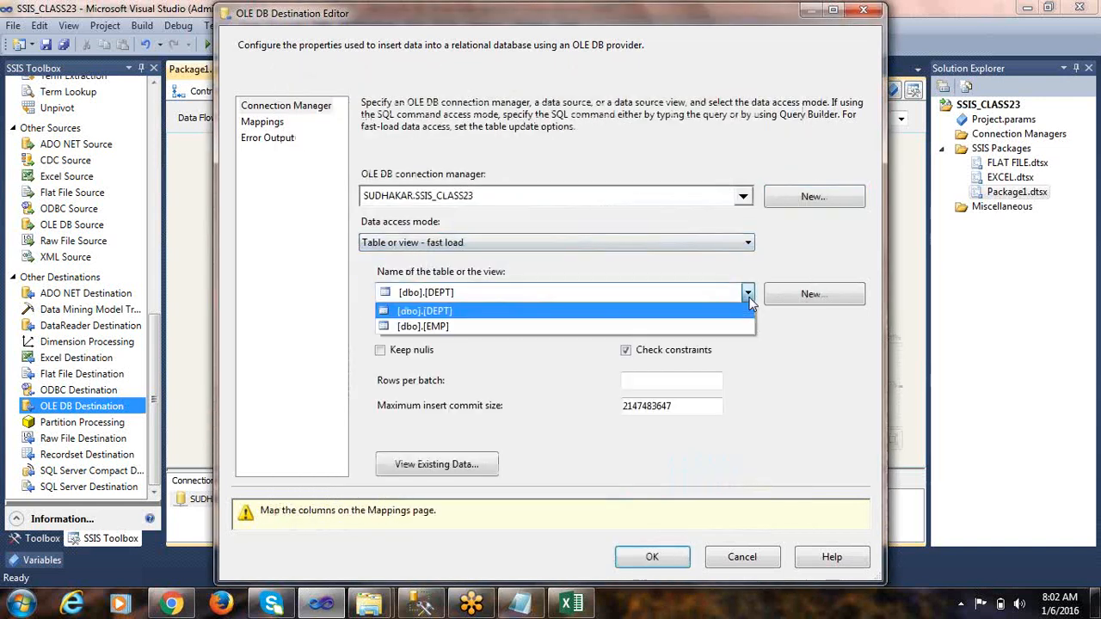
pyautogui.click(662, 311)
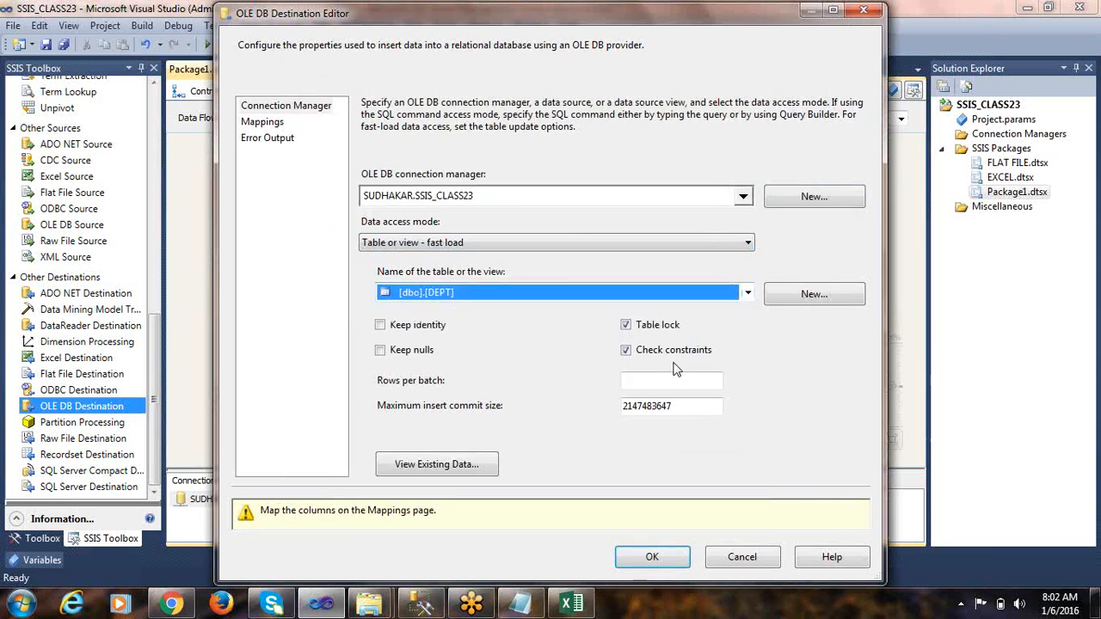
# Step: Copy the CREATE TABLE script generated for a new destination table and paste it below the DEPT query in SQL Server Management Studio
pyautogui.click(811, 295)
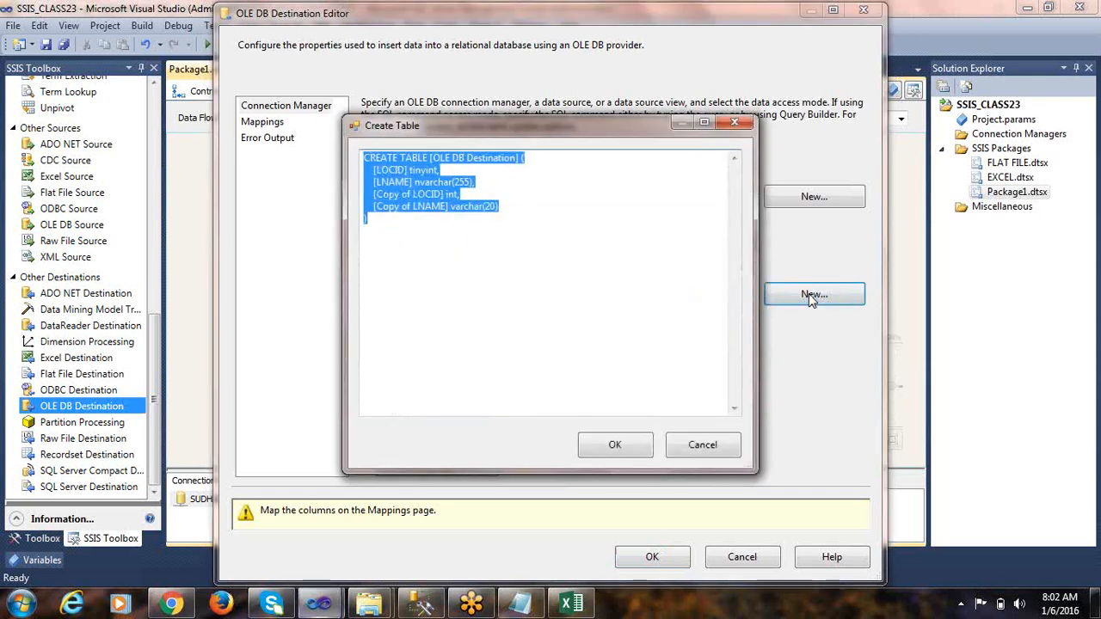
pyautogui.click(506, 188)
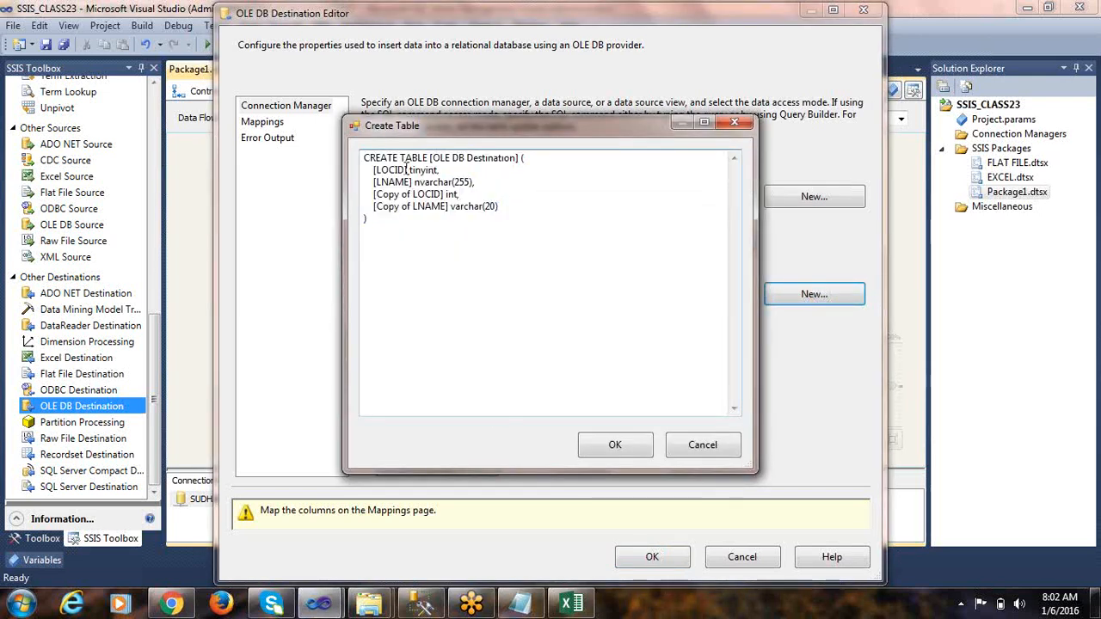
pyautogui.moveTo(432, 157); pyautogui.dragTo(521, 158)
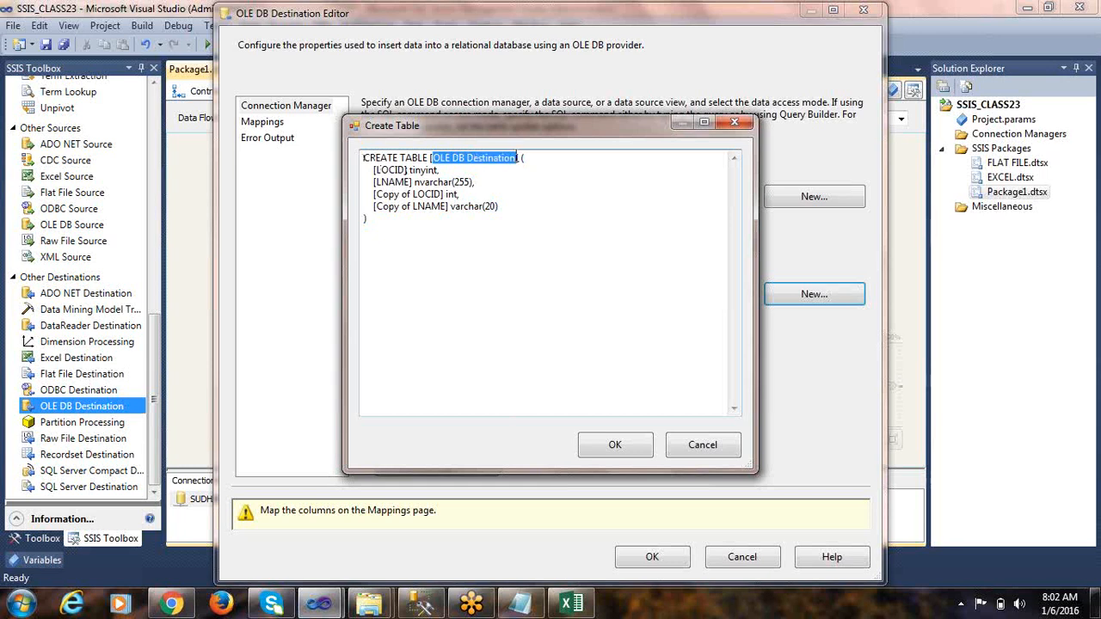
pyautogui.click(517, 157)
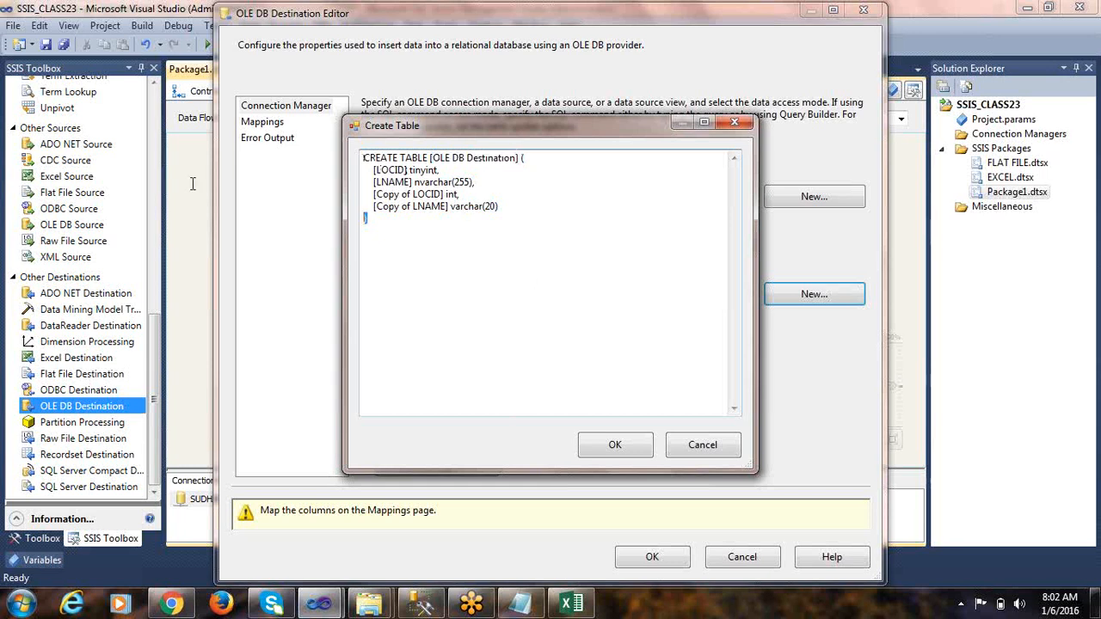
pyautogui.hotkey('ctrl', 'a')
pyautogui.hotkey('ctrl', 'c')
pyautogui.click(418, 602)
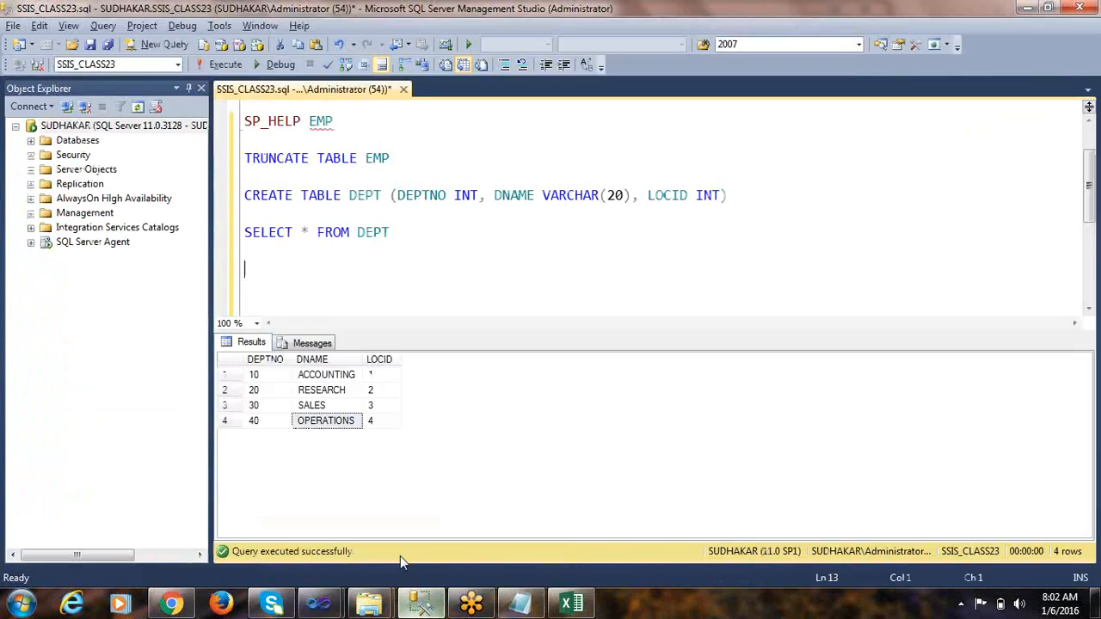
pyautogui.hotkey('ctrl', 'v')
pyautogui.scroll(-1, 434, 222)
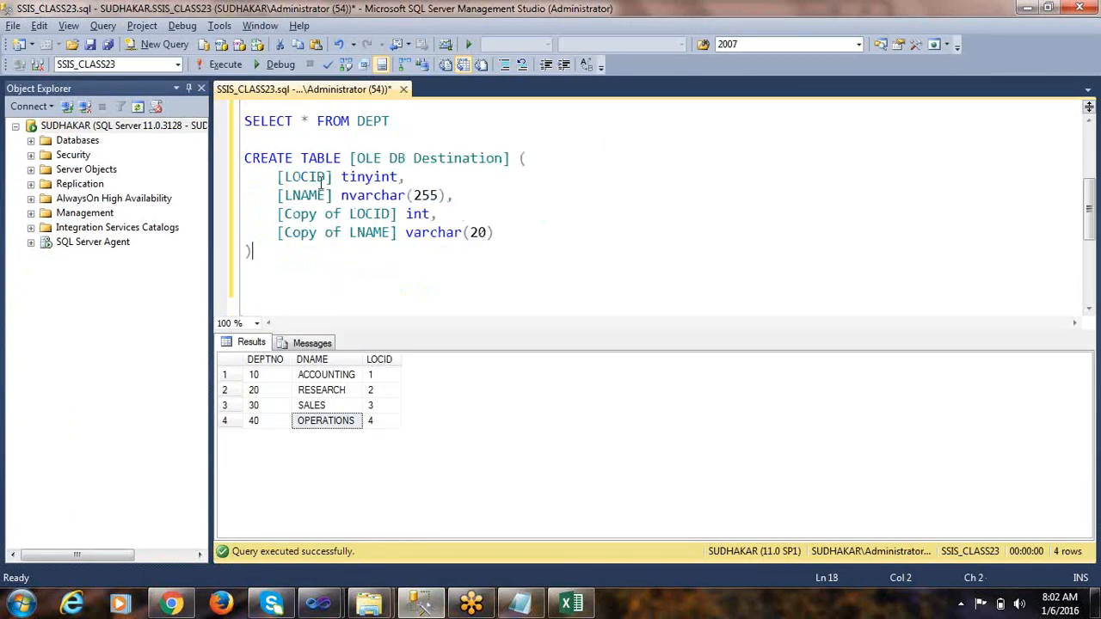
# Step: Examine the data types of the original LOCID and LNAME columns in the pasted CREATE TABLE script
pyautogui.moveTo(280, 177); pyautogui.dragTo(507, 235)
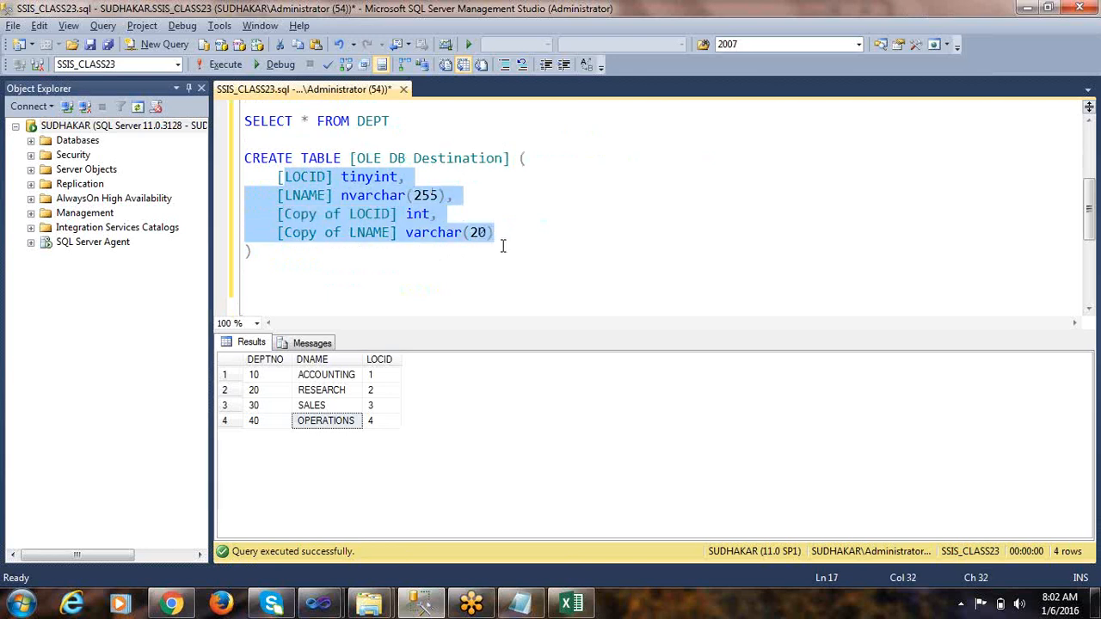
pyautogui.click(505, 196)
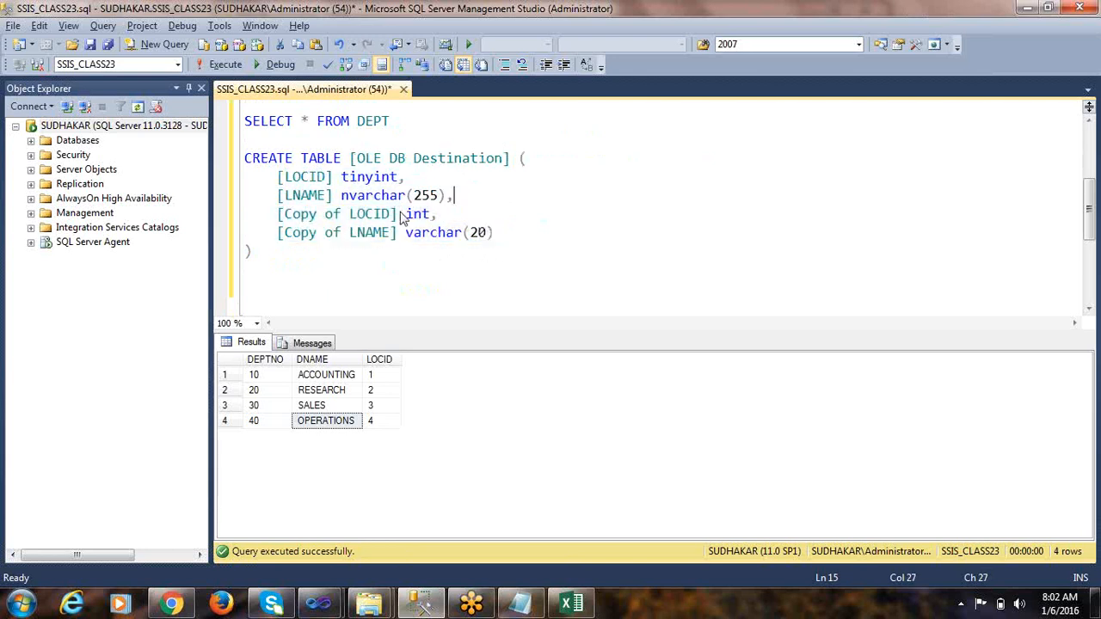
pyautogui.moveTo(274, 176); pyautogui.dragTo(422, 199)
pyautogui.hotkey('alt', 'Tab')
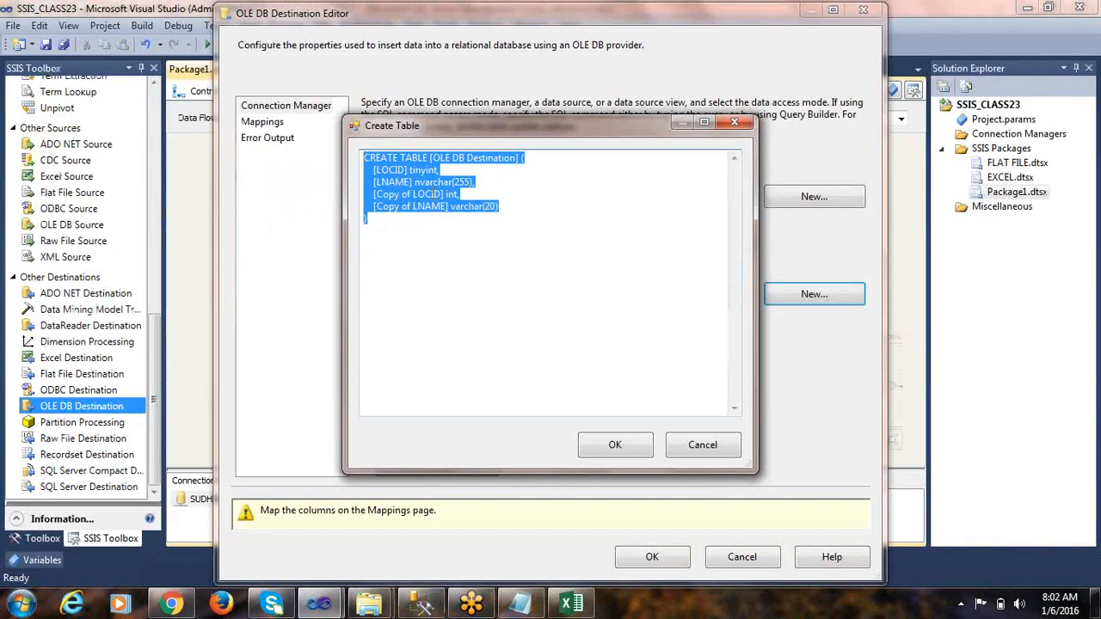
pyautogui.hotkey('alt', 'Tab')
pyautogui.click(307, 176)
pyautogui.moveTo(277, 176); pyautogui.dragTo(454, 196)
pyautogui.doubleClick(356, 178)
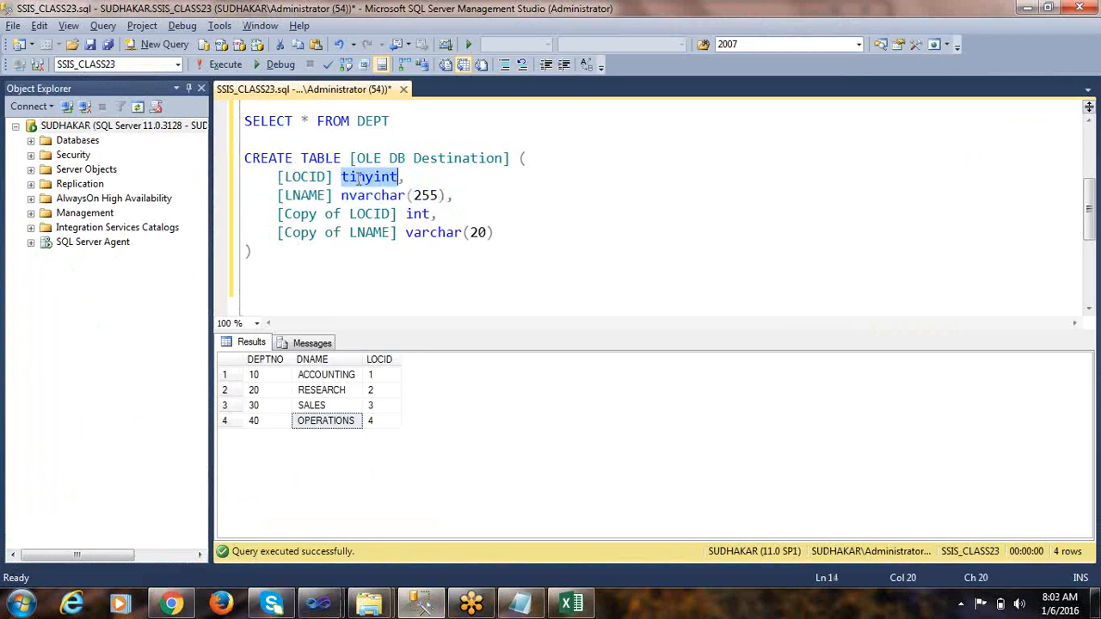
pyautogui.doubleClick(370, 196)
pyautogui.doubleClick(366, 181)
pyautogui.doubleClick(364, 178)
pyautogui.doubleClick(372, 196)
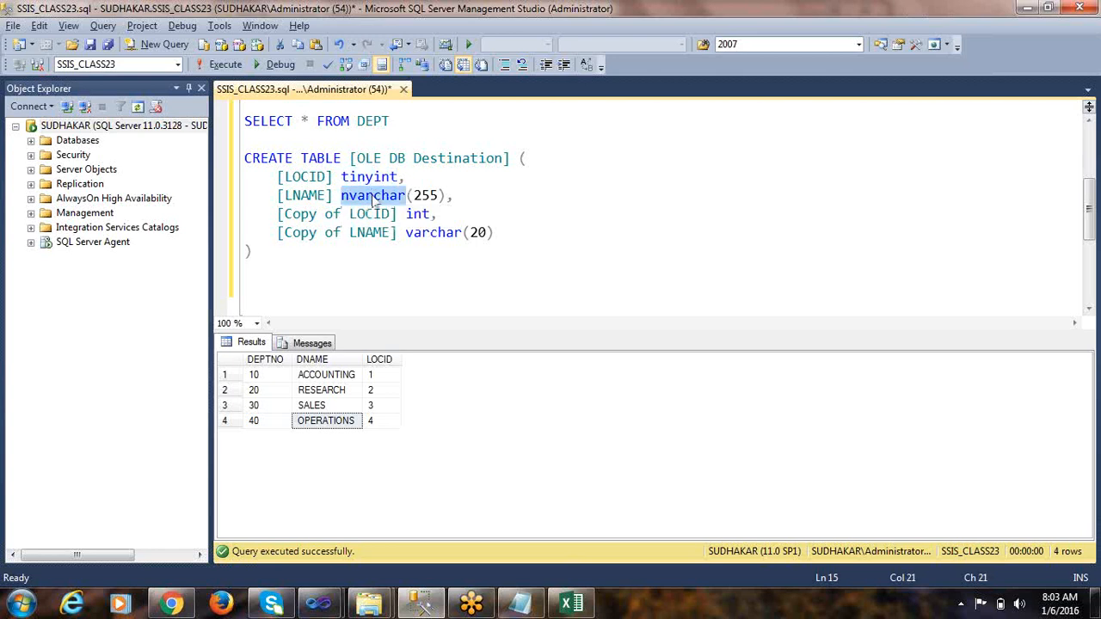
pyautogui.moveTo(453, 196); pyautogui.dragTo(235, 174)
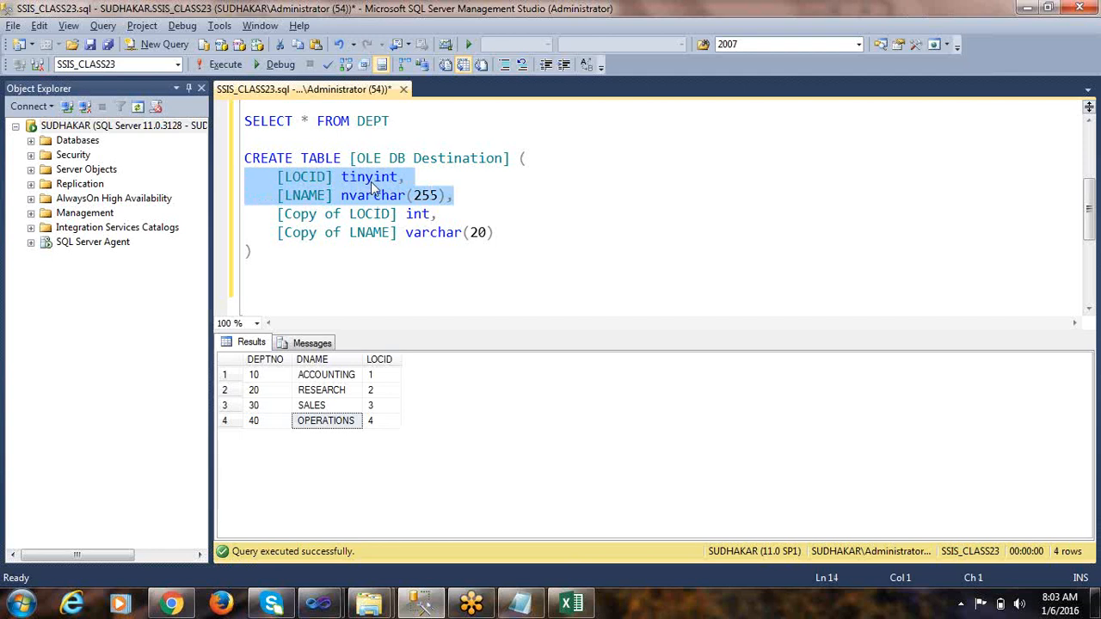
# Step: Examine the names and data types of the converted Copy of LOCID and Copy of LNAME columns
pyautogui.doubleClick(416, 215)
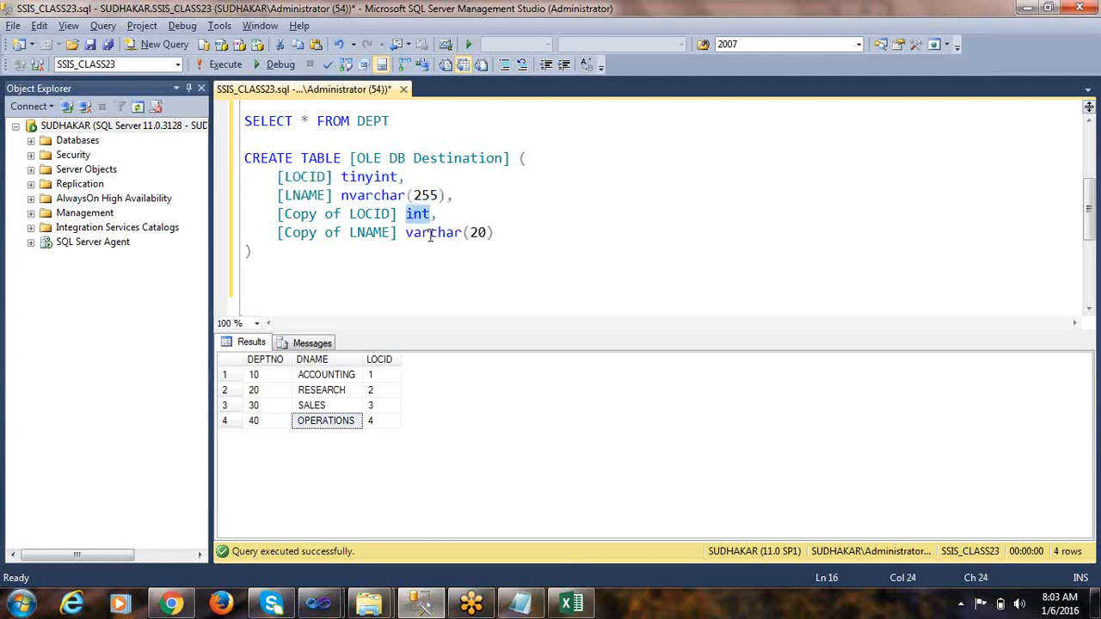
pyautogui.doubleClick(429, 234)
pyautogui.moveTo(277, 215); pyautogui.dragTo(399, 215)
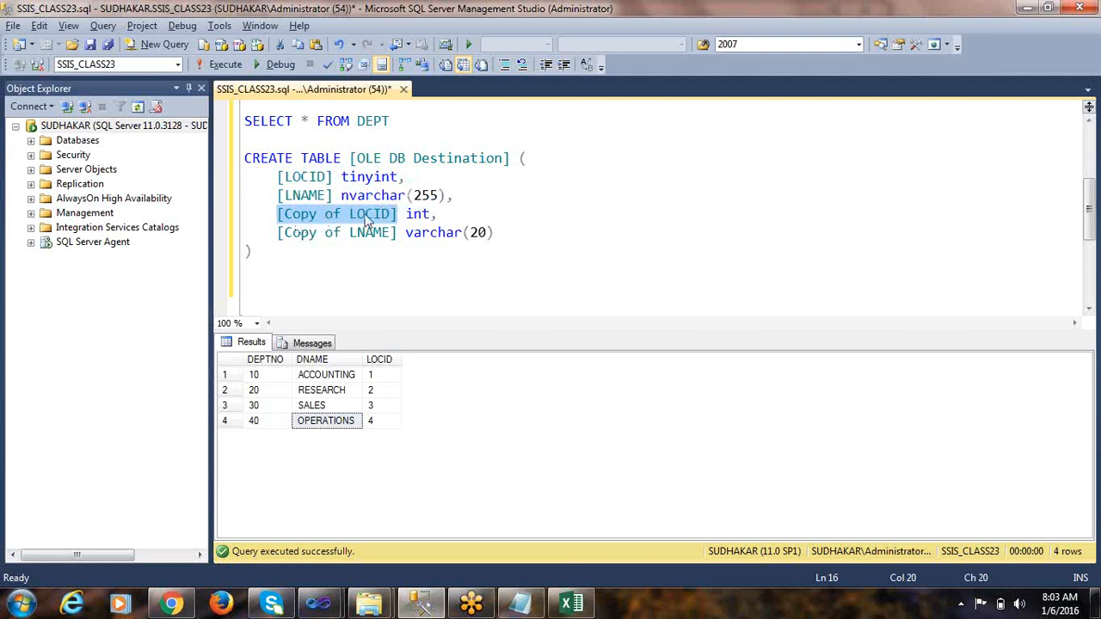
pyautogui.moveTo(281, 234); pyautogui.dragTo(398, 234)
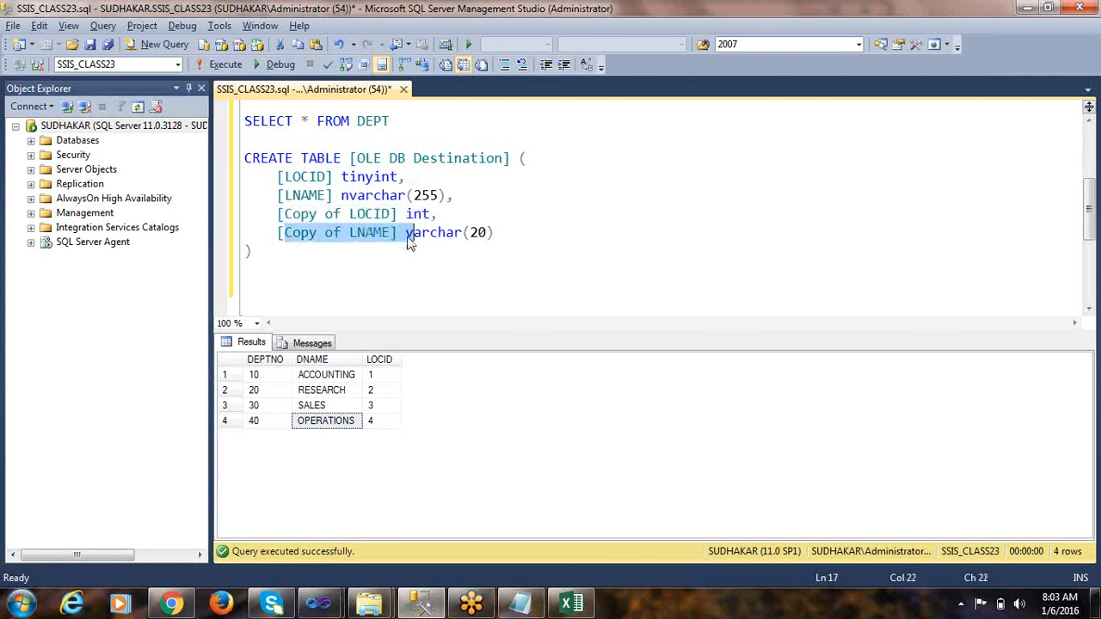
pyautogui.click(416, 213)
pyautogui.doubleClick(416, 214)
pyautogui.doubleClick(430, 234)
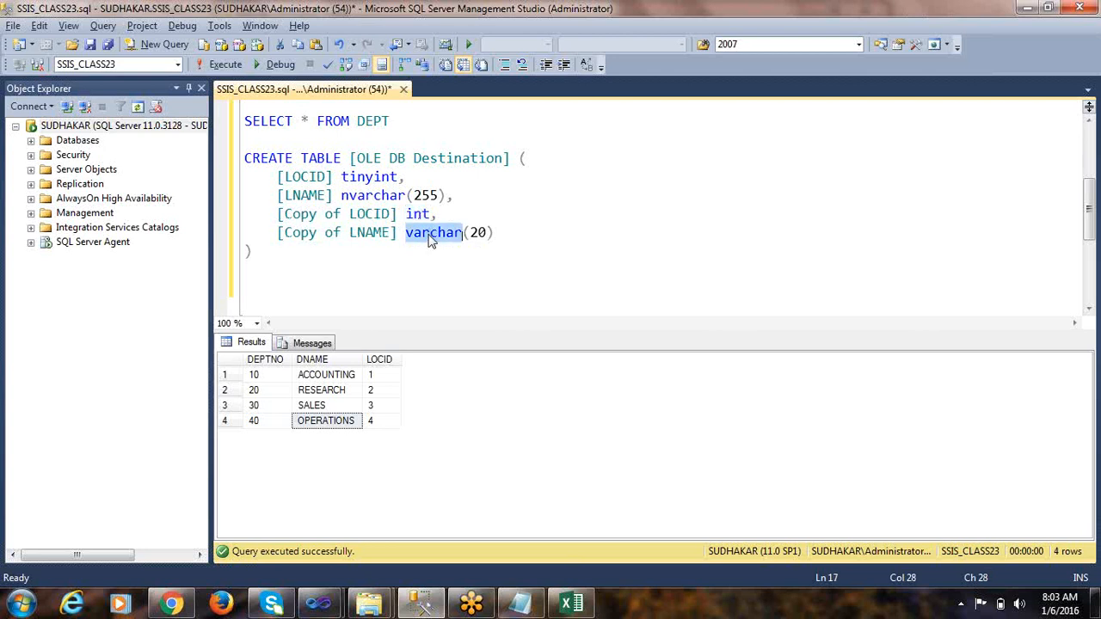
pyautogui.moveTo(542, 234); pyautogui.dragTo(211, 215)
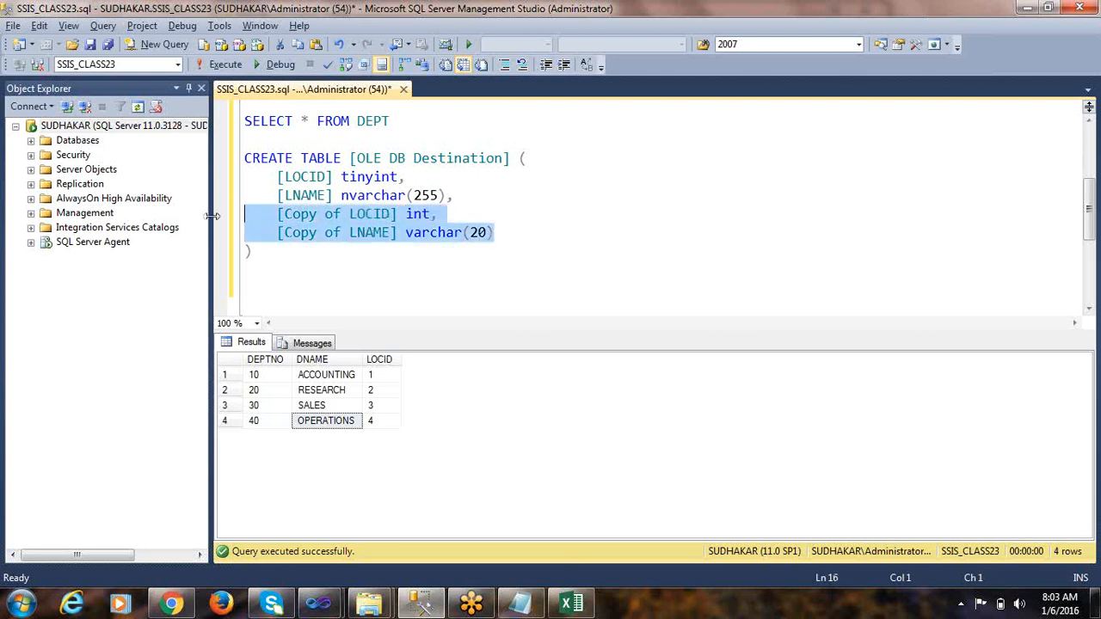
# Step: Delete the original [LOCID] tinyint and [LNAME] nvarchar(255) lines from the CREATE TABLE script, leaving no blank line
pyautogui.moveTo(456, 196); pyautogui.dragTo(221, 178)
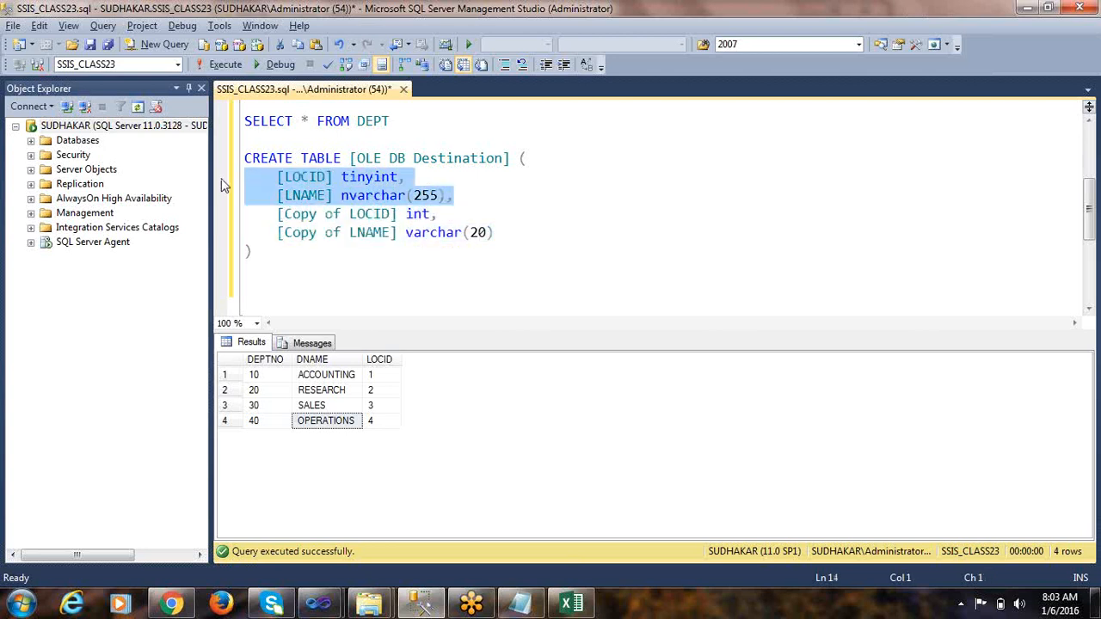
pyautogui.press('Delete')
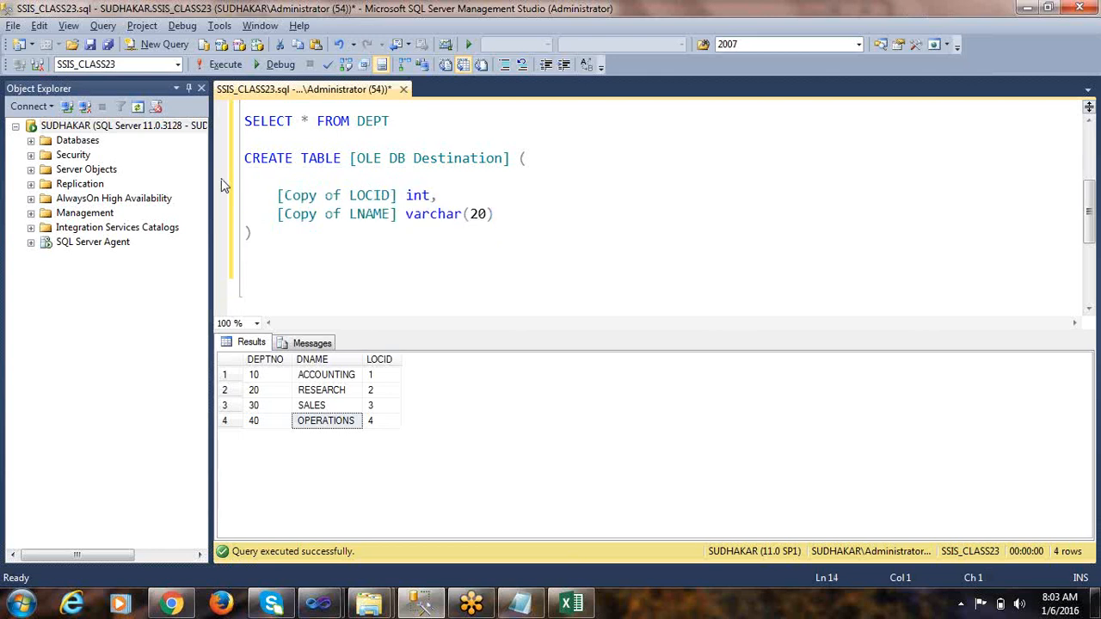
pyautogui.press('BackSpace')
pyautogui.doubleClick(415, 179)
pyautogui.doubleClick(414, 196)
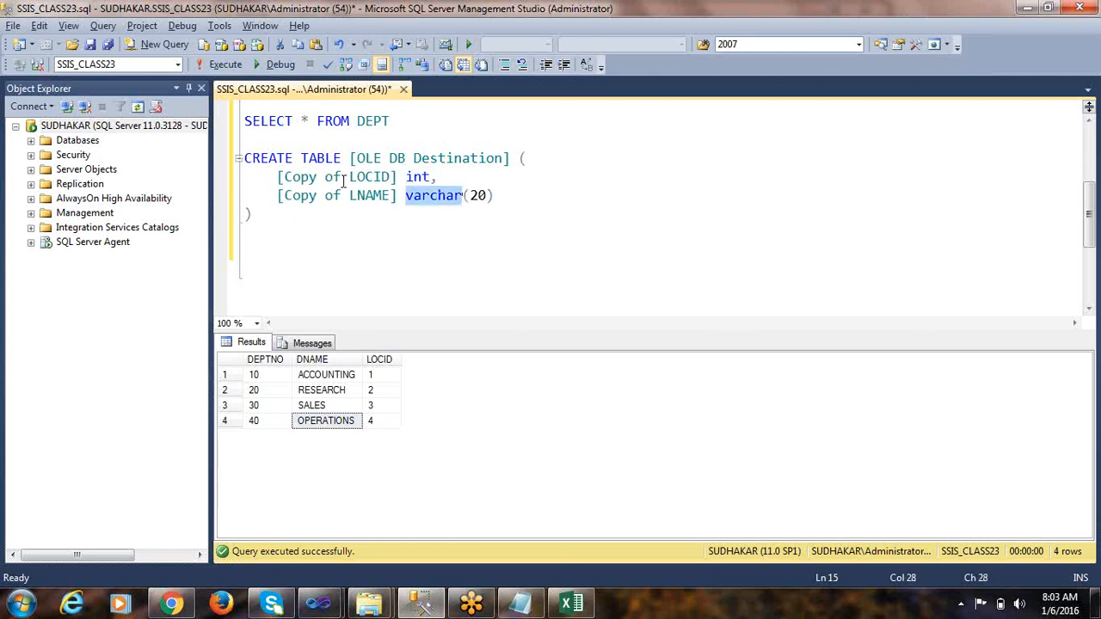
# Step: Remove the "Copy of" prefix from both column names so that they read [LOCID] and [LNAME]
pyautogui.click(350, 176)
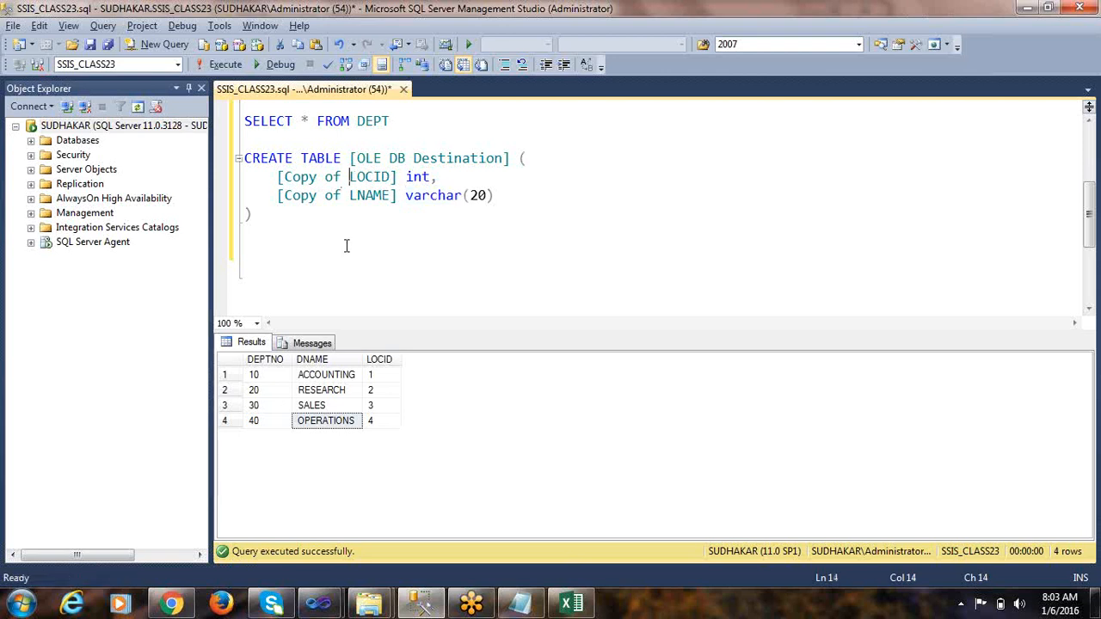
pyautogui.hotkey('shift', 'Home')
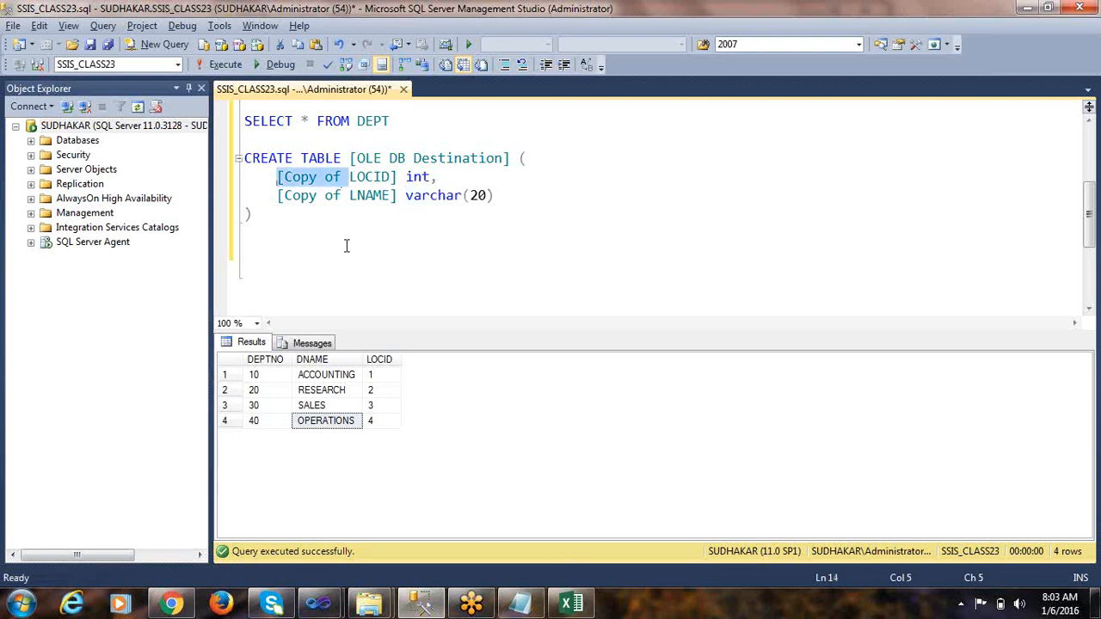
pyautogui.hotkey('shift', 'Right')
pyautogui.press('Delete')
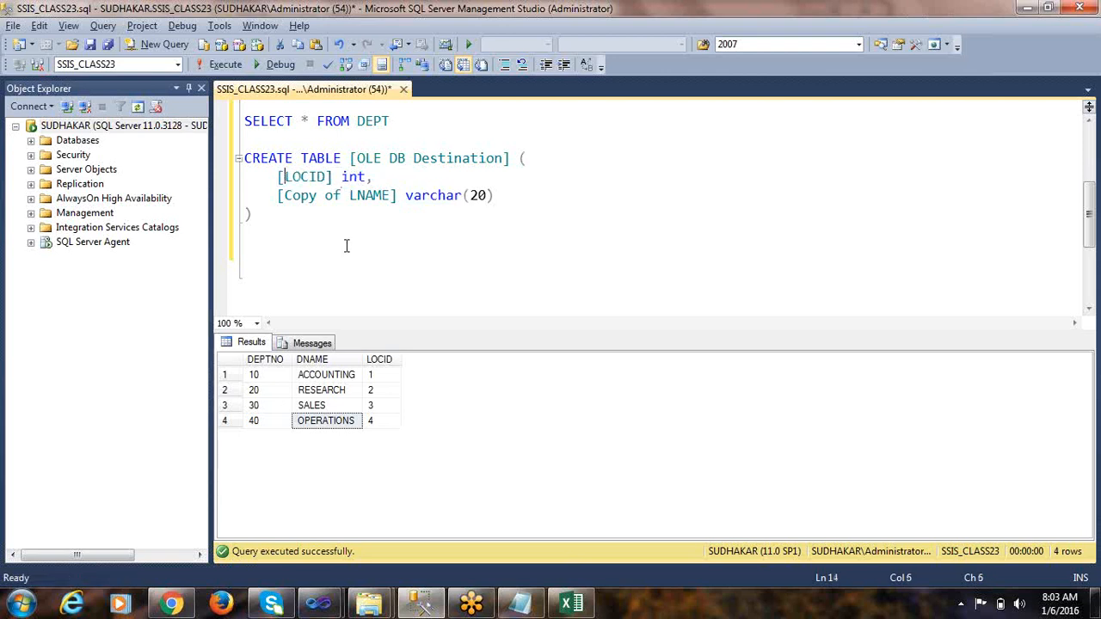
pyautogui.hotkey('ctrl', 'shift', 'Right')
pyautogui.hotkey('ctrl', 'shift', 'Right')
pyautogui.hotkey('ctrl', 'shift', 'Right')
pyautogui.hotkey('ctrl', 'shift', 'Right')
pyautogui.hotkey('ctrl', 'shift', 'Left')
pyautogui.hotkey('ctrl', 'shift', 'Right')
pyautogui.hotkey('ctrl', 'shift', 'Left')
pyautogui.hotkey('shift', 'Right')
pyautogui.hotkey('shift', 'Right')
pyautogui.hotkey('shift', 'Right')
pyautogui.hotkey('shift', 'Right')
pyautogui.hotkey('shift', 'Right')
pyautogui.hotkey('shift', 'Right')
pyautogui.hotkey('shift', 'Right')
pyautogui.hotkey('shift', 'Right')
pyautogui.hotkey('shift', 'Right')
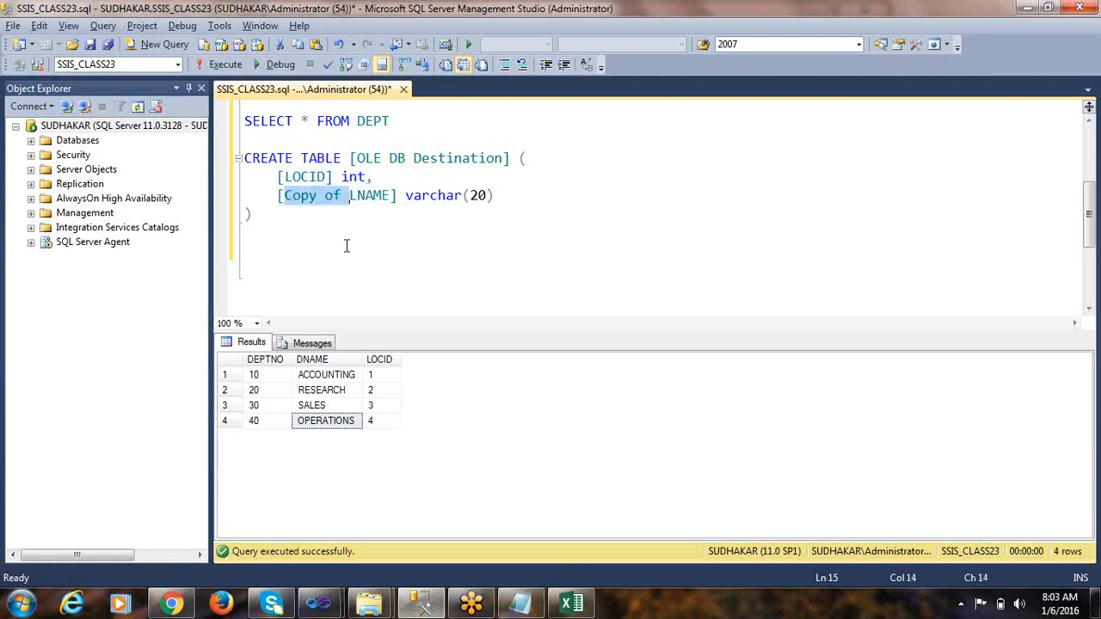
pyautogui.press('Delete')
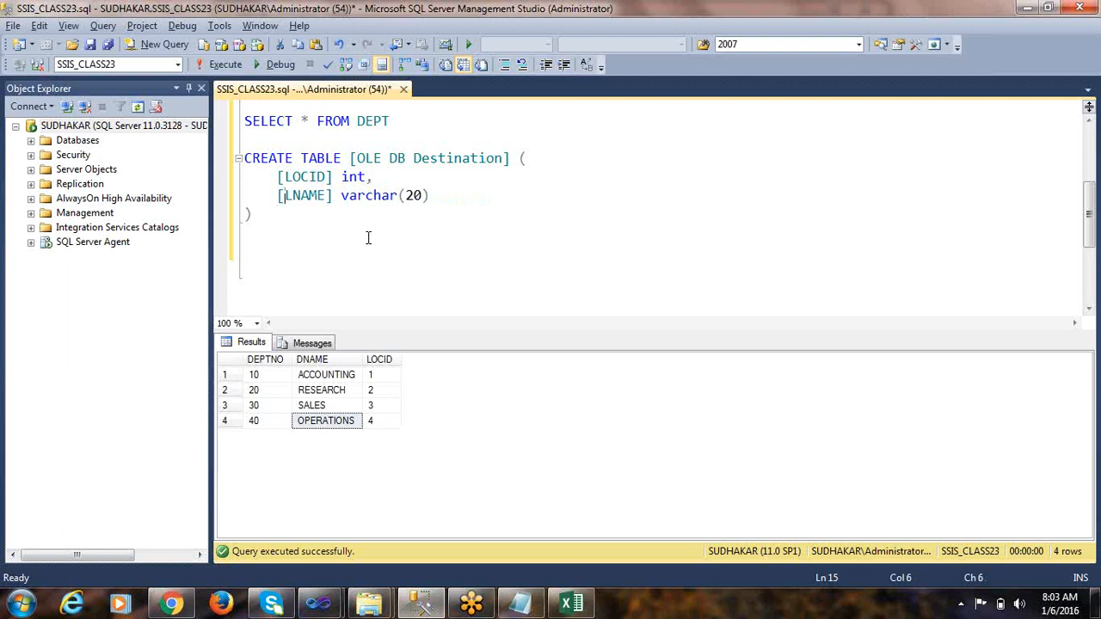
pyautogui.click(328, 176)
pyautogui.click(300, 197)
pyautogui.click(297, 217)
pyautogui.moveTo(341, 178); pyautogui.dragTo(413, 203)
pyautogui.click(393, 220)
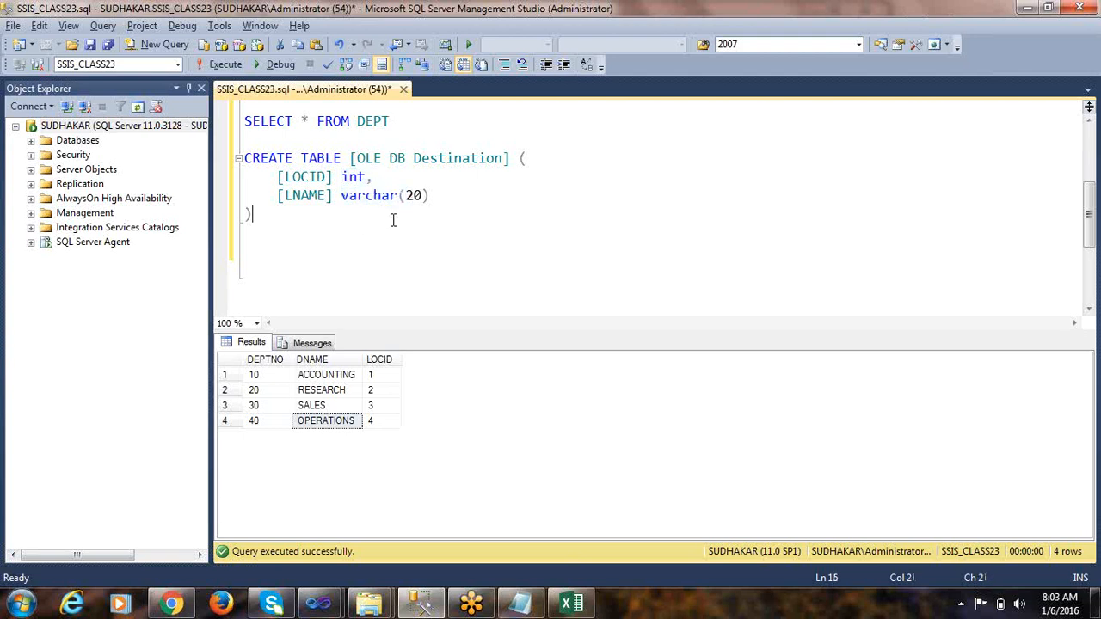
# Step: Rename the table in the CREATE TABLE script to LOC
pyautogui.click(275, 229)
pyautogui.moveTo(356, 158); pyautogui.dragTo(504, 158)
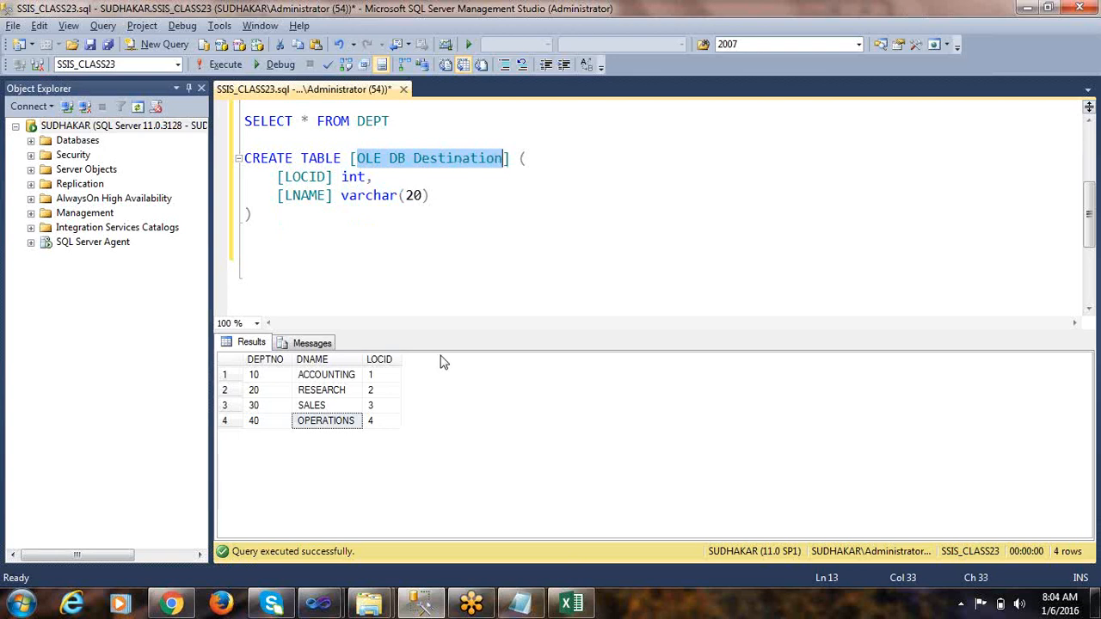
pyautogui.write('LOC')
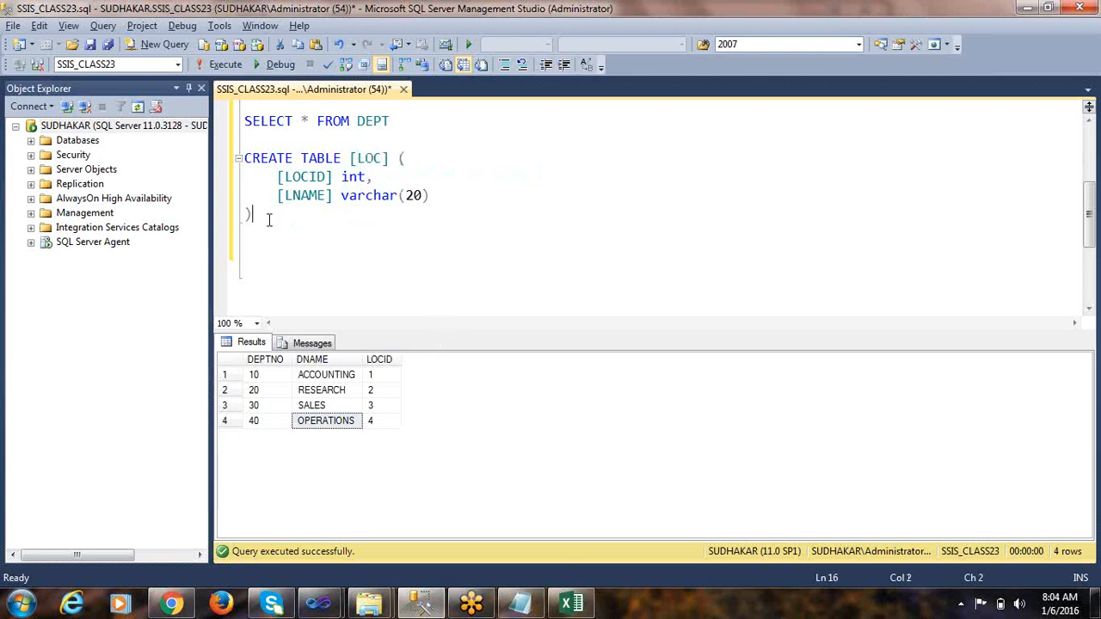
# Step: Copy the edited CREATE TABLE [LOC] script into the destination's Create Table dialog in Visual Studio, replacing the default script, and create the table
pyautogui.moveTo(294, 218); pyautogui.dragTo(137, 164)
pyautogui.rightClick(234, 169)
pyautogui.click(325, 199)
pyautogui.hotkey('alt', 'Tab')
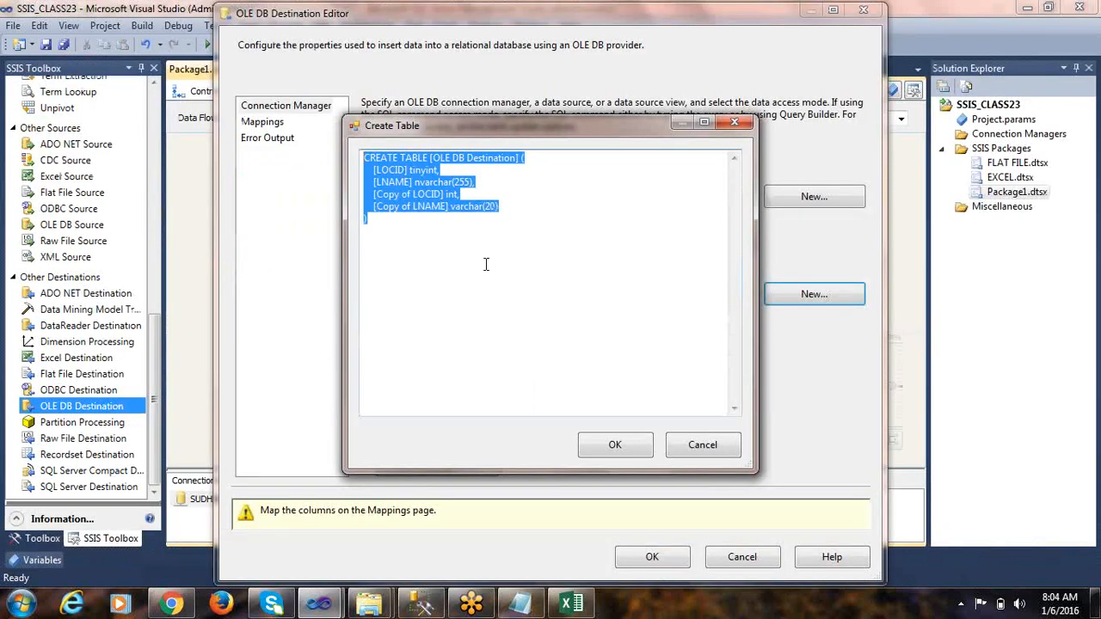
pyautogui.press('Delete')
pyautogui.hotkey('ctrl', 'v')
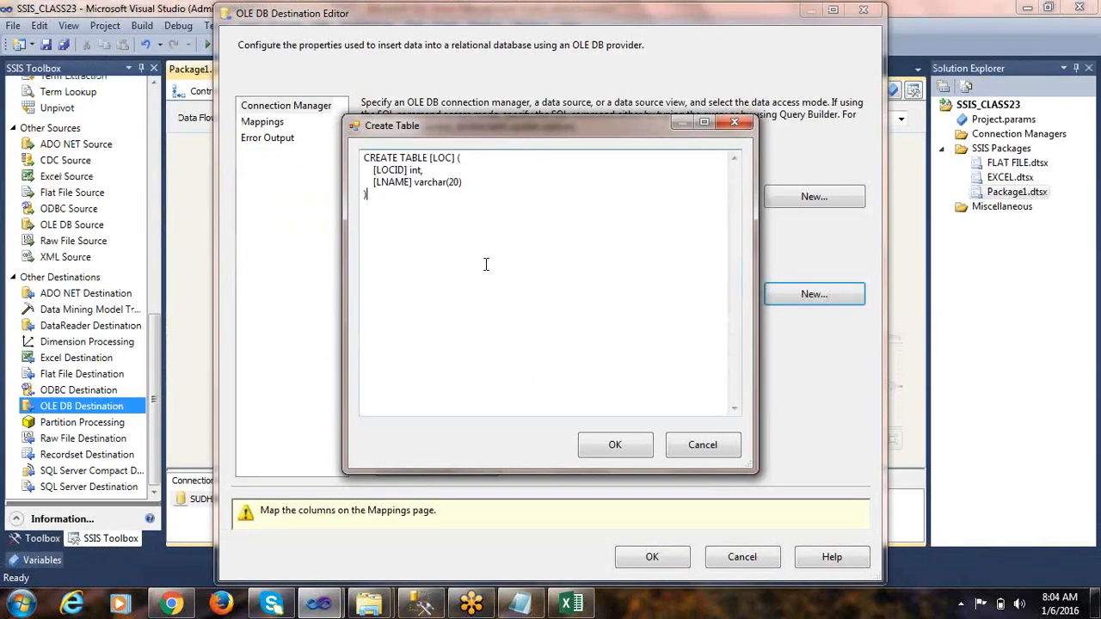
pyautogui.click(602, 448)
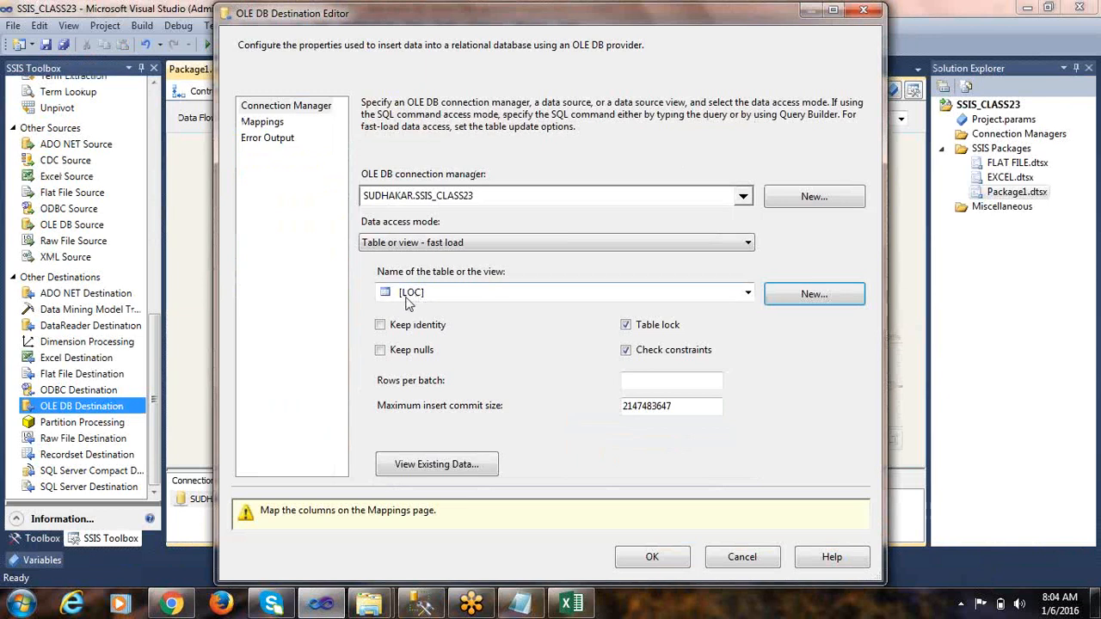
# Step: Map Copy of LOCID to the LOCID destination column and Copy of LNAME to LNAME, and confirm the destination settings
pyautogui.click(258, 122)
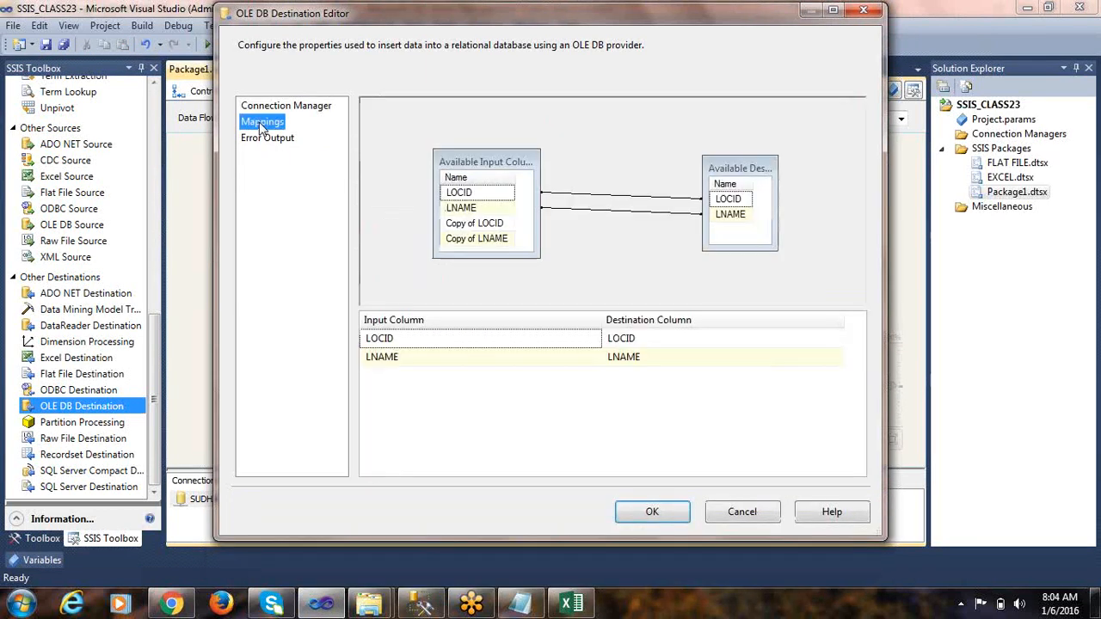
pyautogui.click(409, 342)
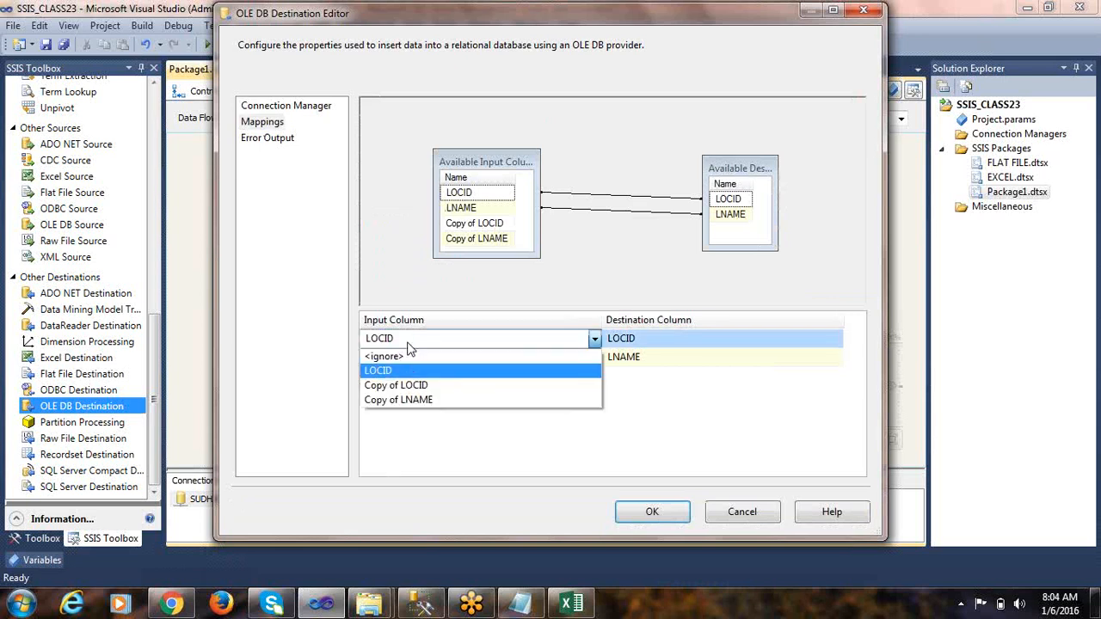
pyautogui.click(409, 387)
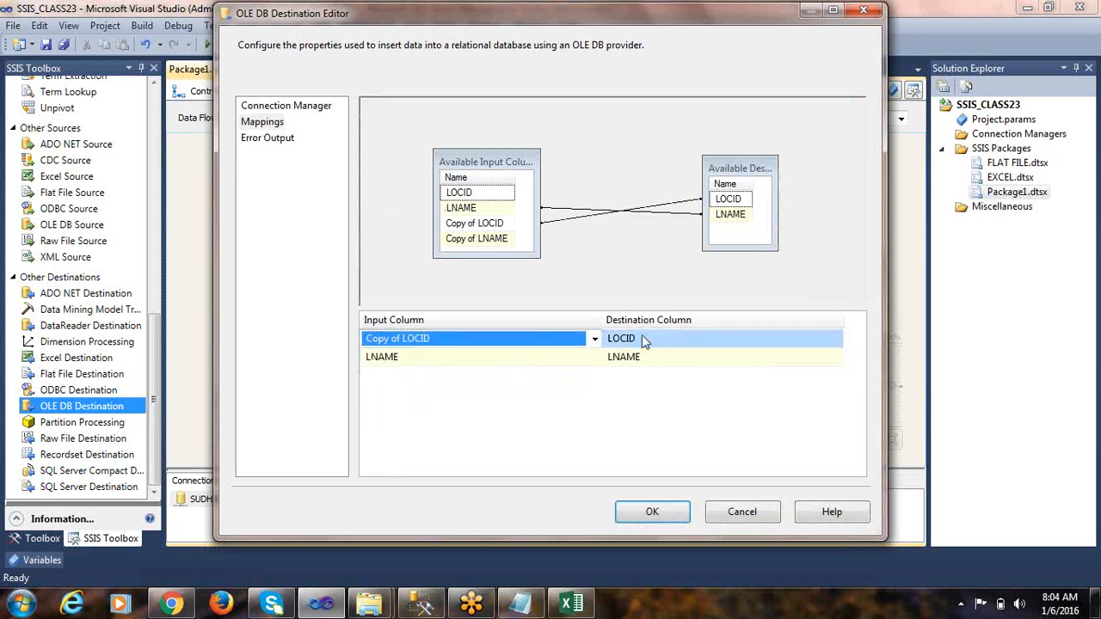
pyautogui.click(497, 358)
pyautogui.click(497, 358)
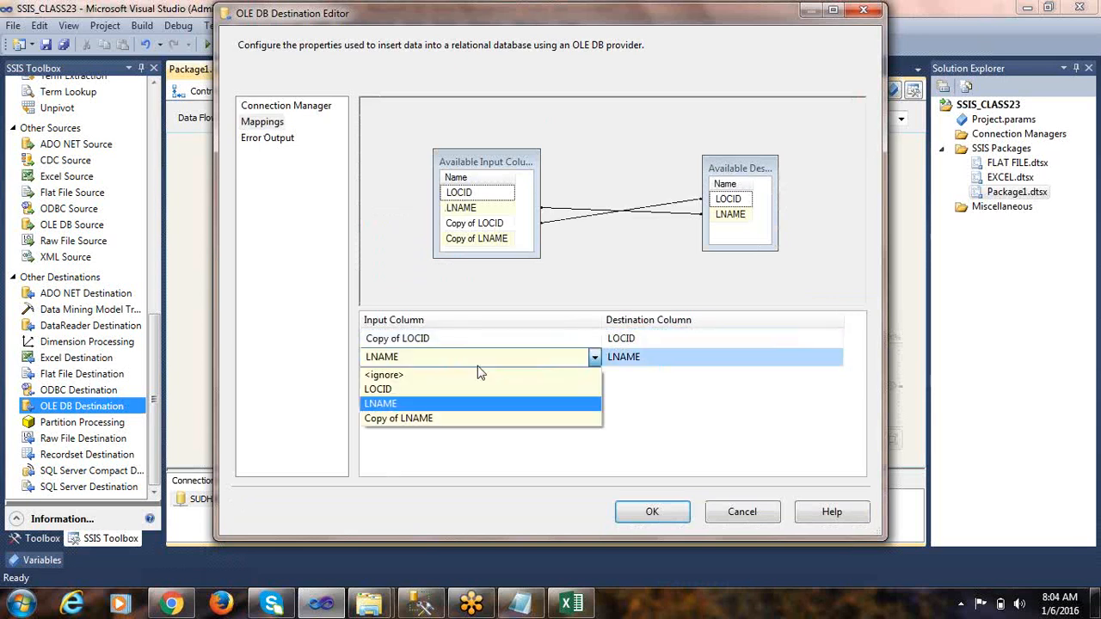
pyautogui.click(462, 416)
pyautogui.click(652, 513)
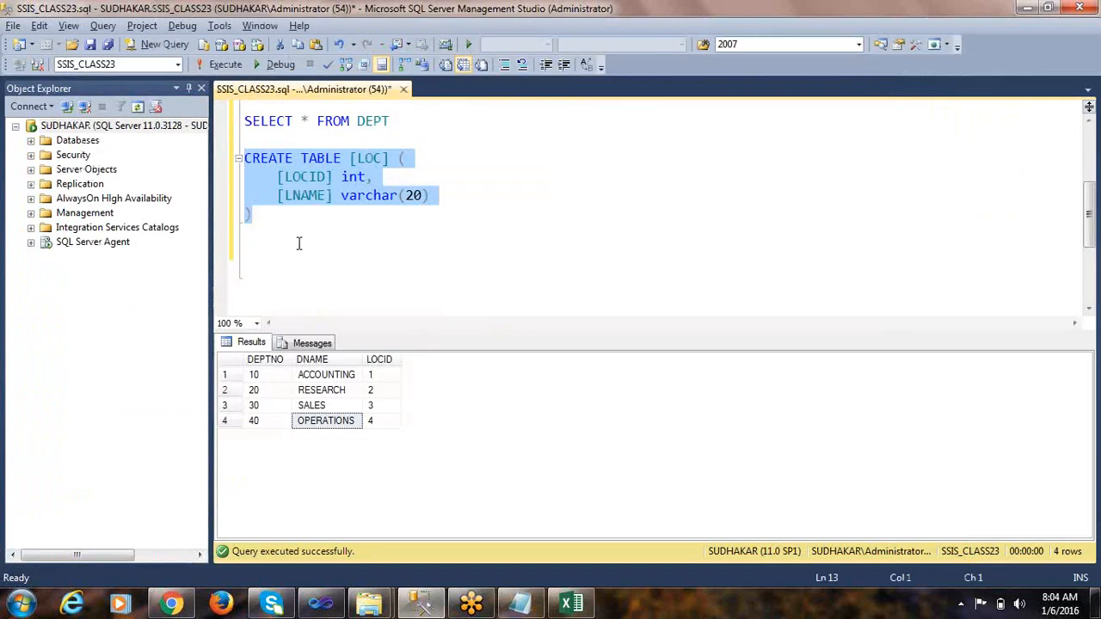
# Step: Add the query SELECT * FROM LOC below the CREATE TABLE script in Management Studio and execute it
pyautogui.click(298, 242)
pyautogui.press('Return')
pyautogui.write('SEL')
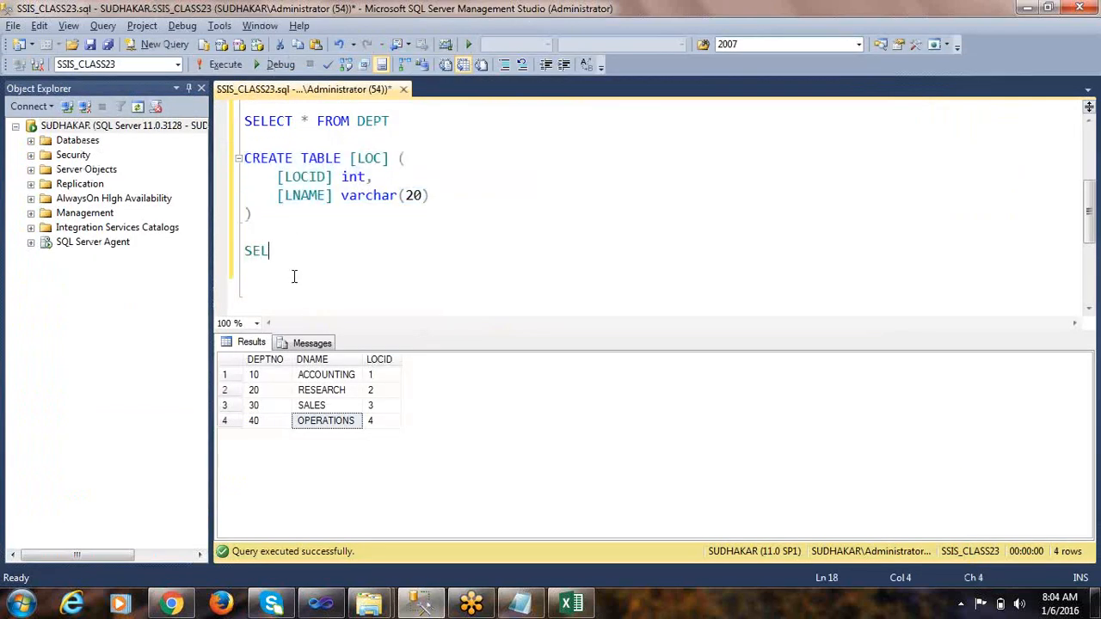
pyautogui.write('ECT * FROM LOC')
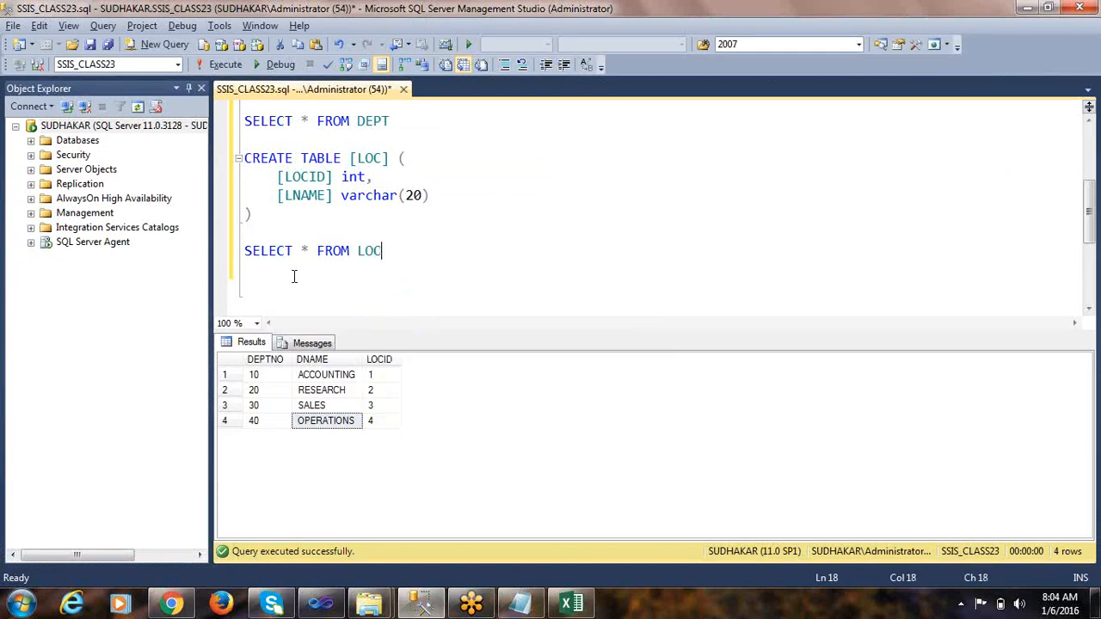
pyautogui.hotkey('shift', 'Home')
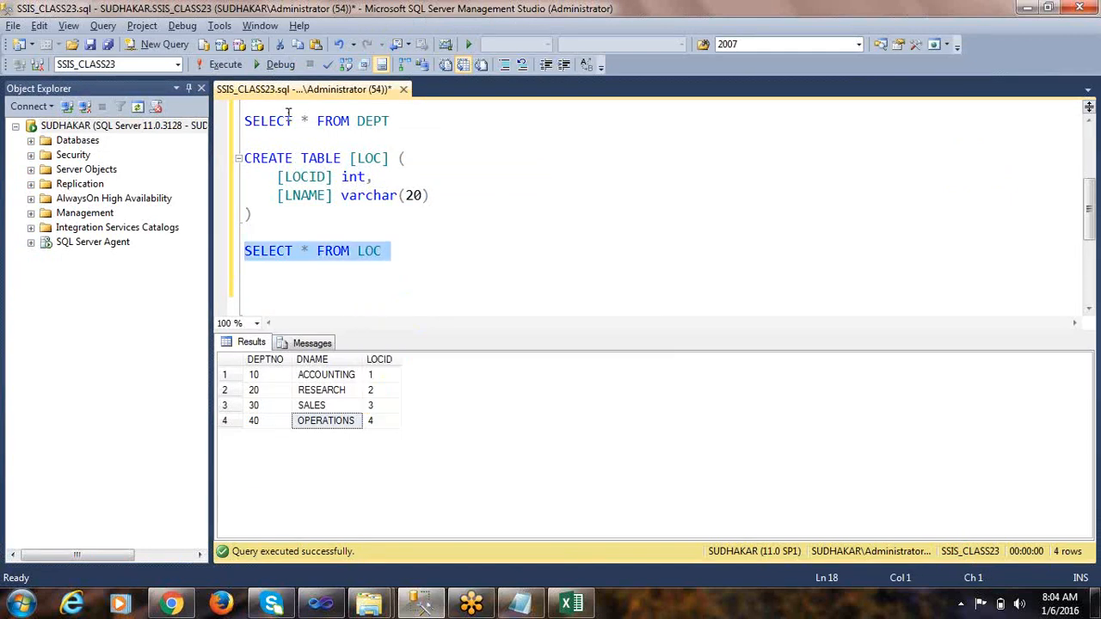
pyautogui.click(225, 65)
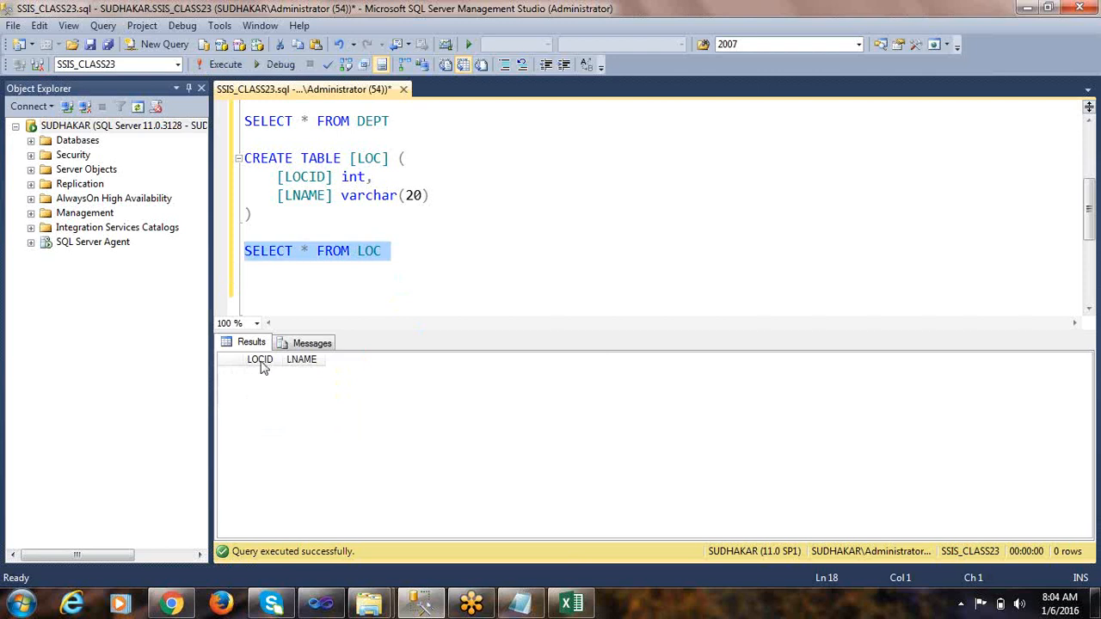
# Step: Switch to Visual Studio, run the package, check the result of each data flow component and return to design mode
pyautogui.hotkey('alt', 'Tab')
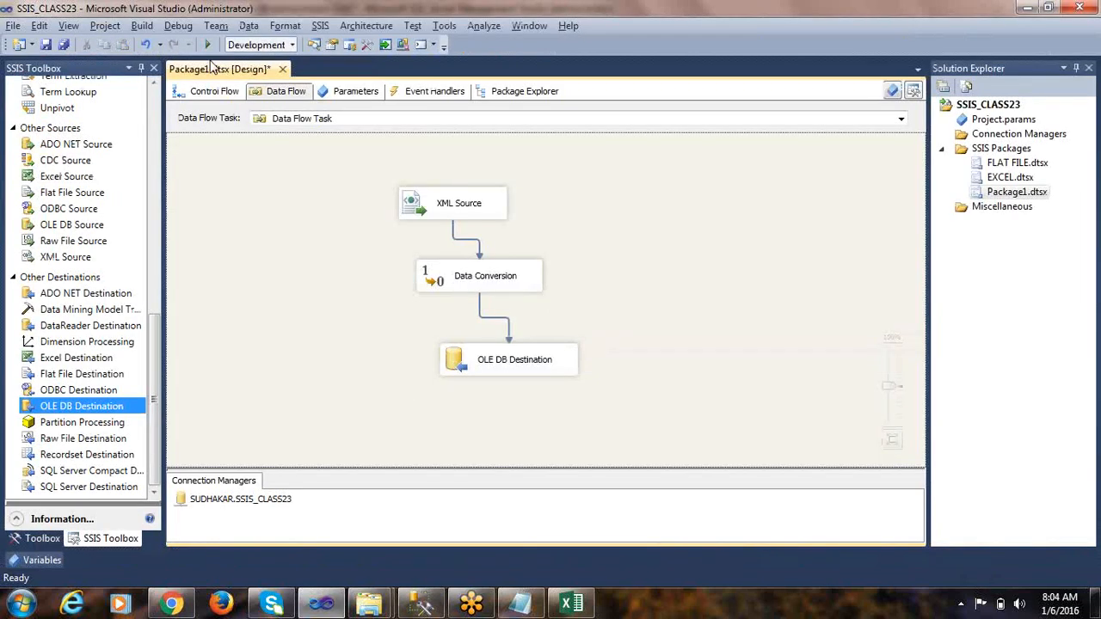
pyautogui.click(208, 44)
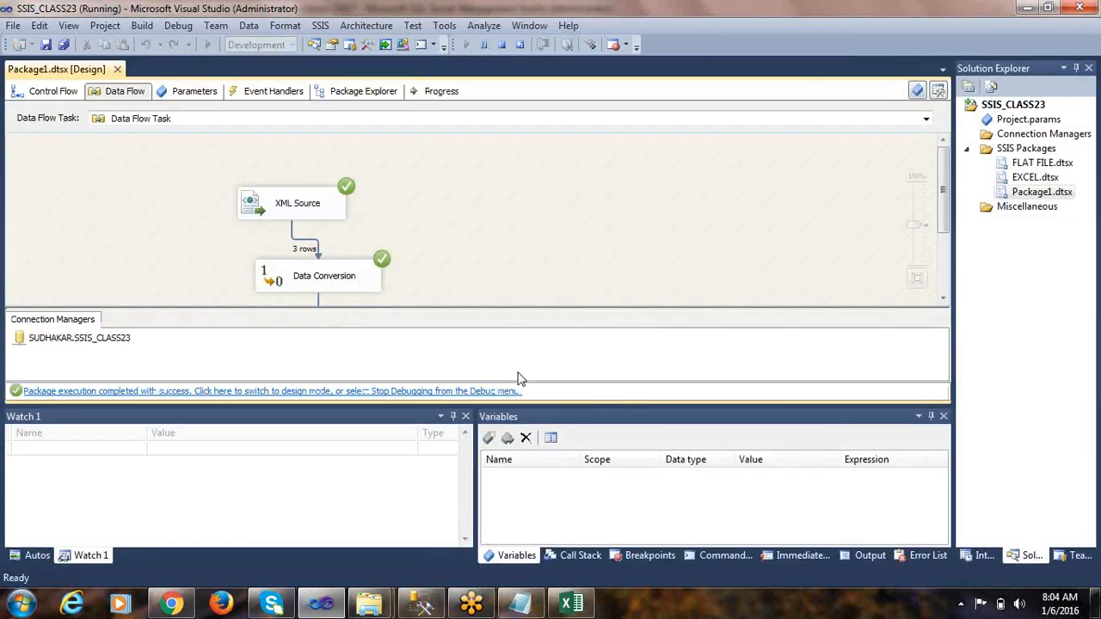
pyautogui.scroll(-3, 558, 215)
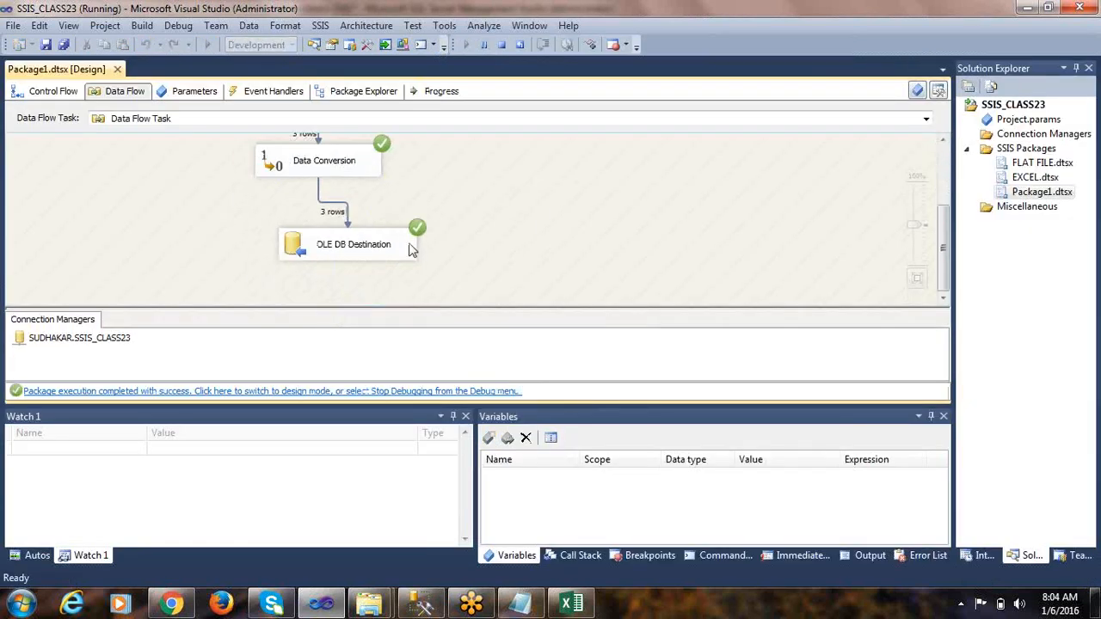
pyautogui.scroll(3, 422, 264)
pyautogui.scroll(-2, 421, 249)
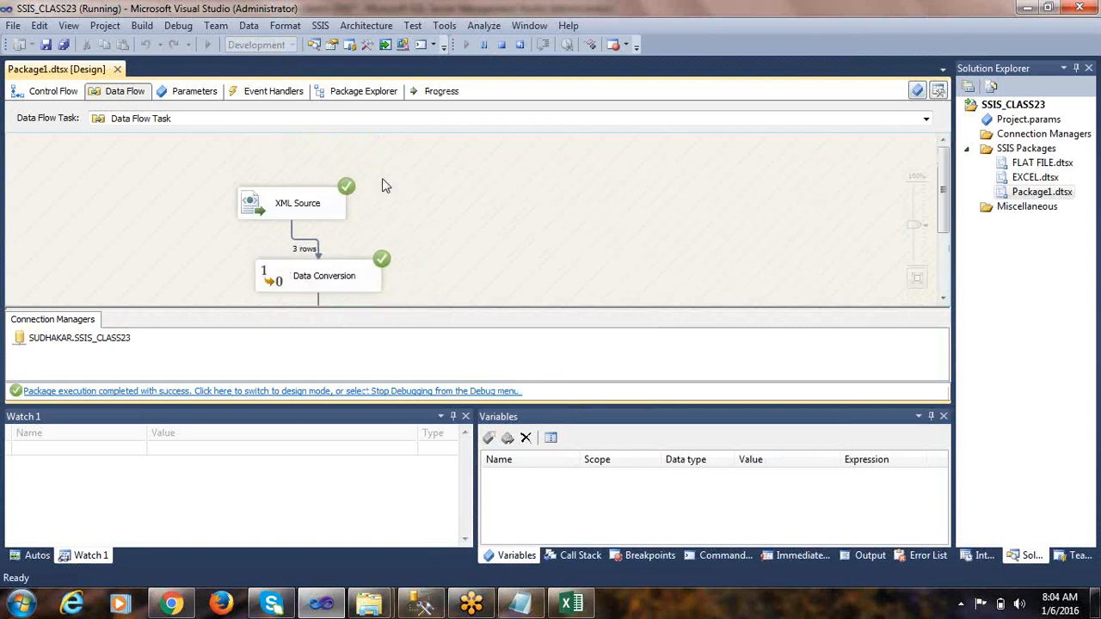
pyautogui.click(378, 393)
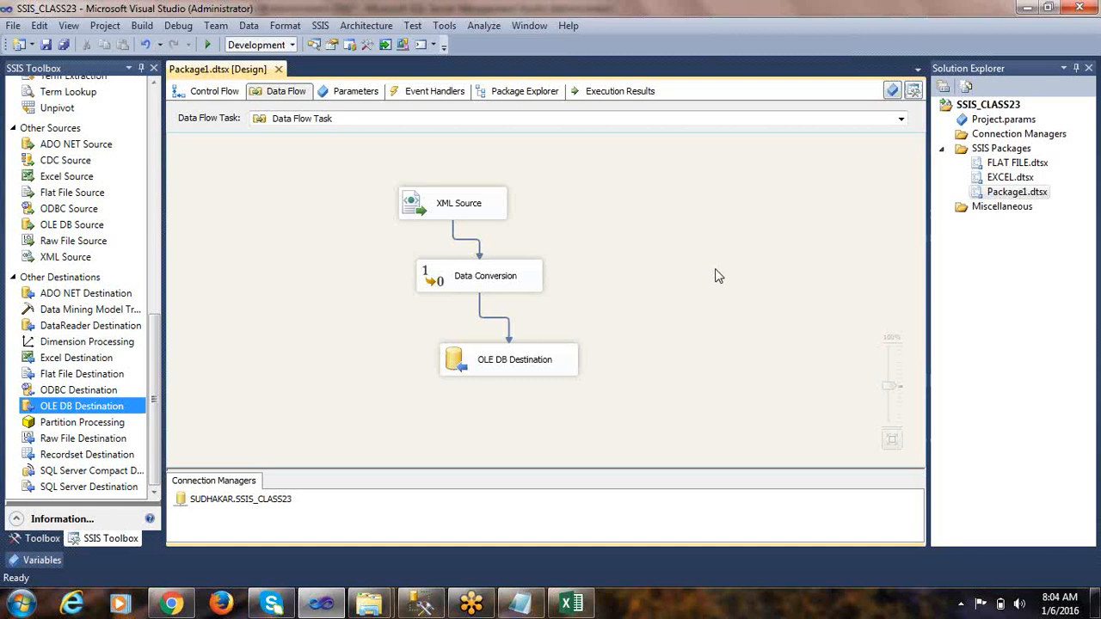
# Step: Rerun SELECT * FROM LOC in Management Studio and examine the loaded LOCID and LNAME values
pyautogui.hotkey('alt', 'Tab')
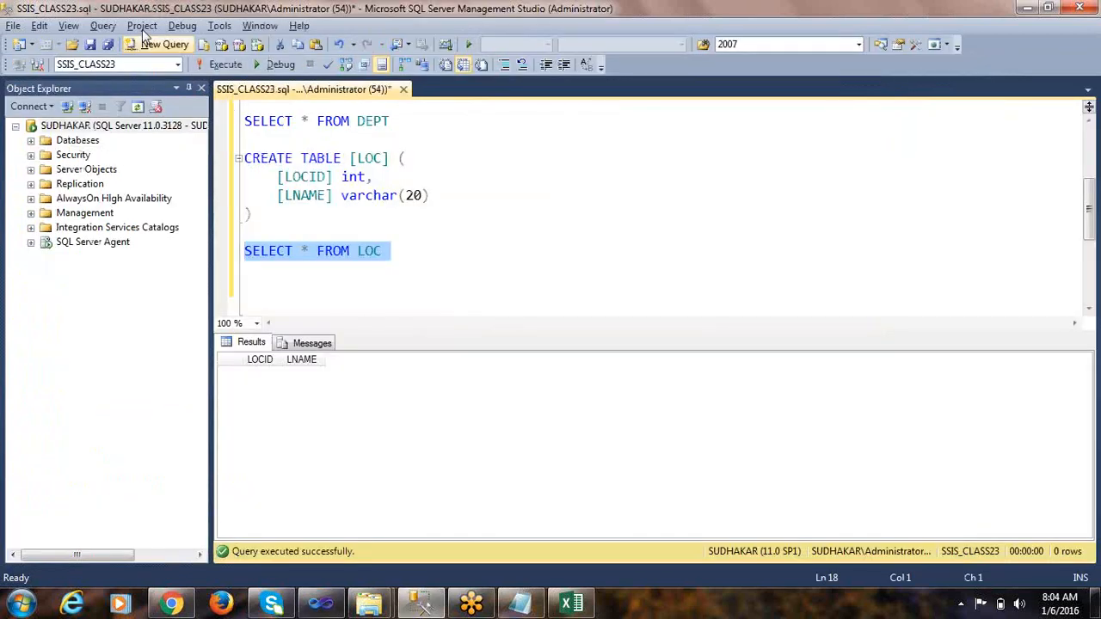
pyautogui.click(225, 64)
pyautogui.click(277, 408)
pyautogui.click(273, 405)
pyautogui.click(260, 389)
pyautogui.click(270, 405)
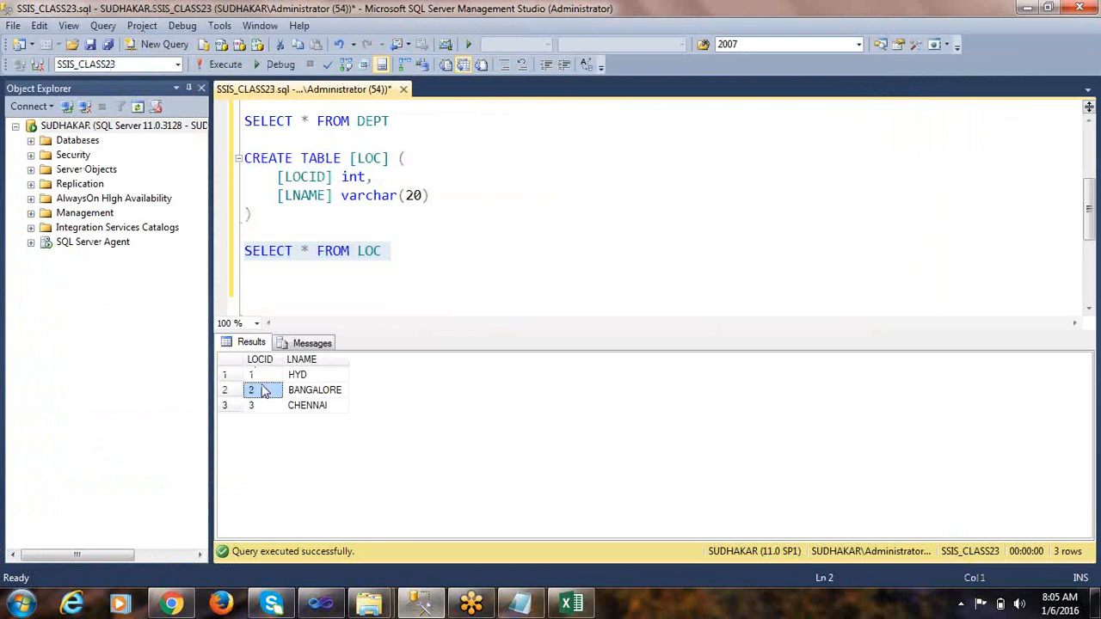
pyautogui.click(324, 391)
pyautogui.click(325, 406)
# Step: Rename Package1.dtsx as XML.dtsx in the Visual Studio project and close the package
pyautogui.hotkey('alt', 'Tab')
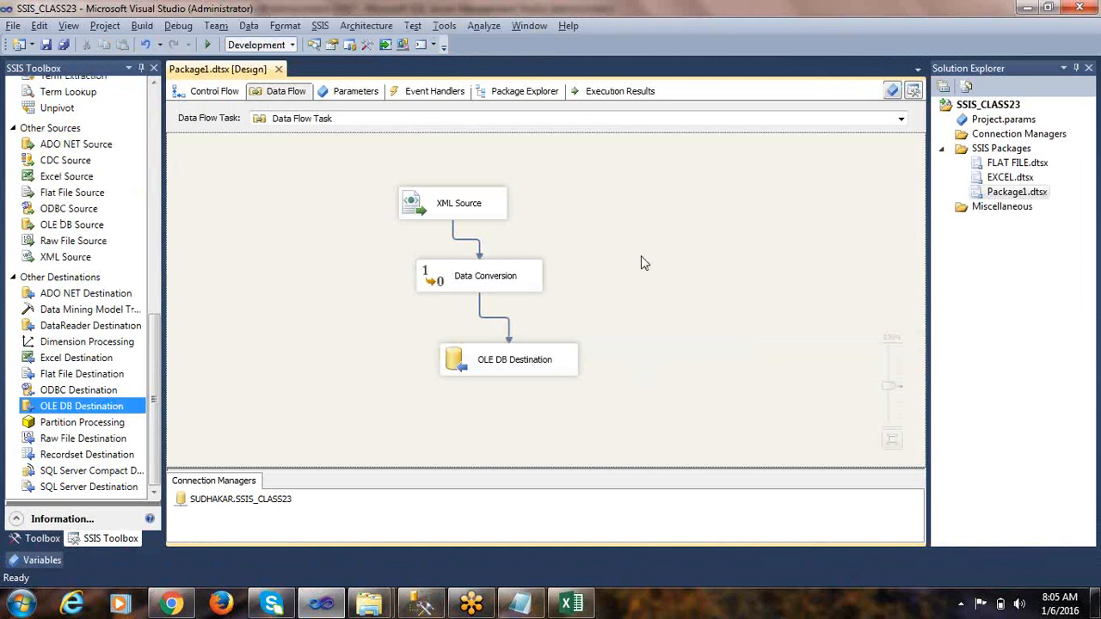
pyautogui.click(996, 215)
pyautogui.press('F2')
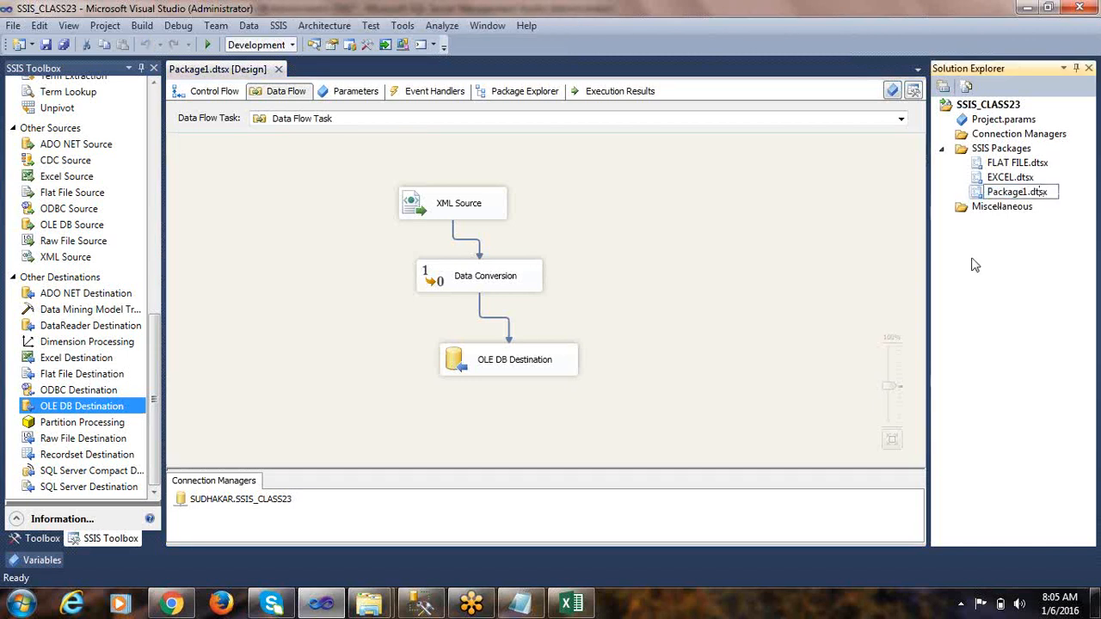
pyautogui.hotkey('shift', 'Home')
pyautogui.press('BackSpace')
pyautogui.write('XML')
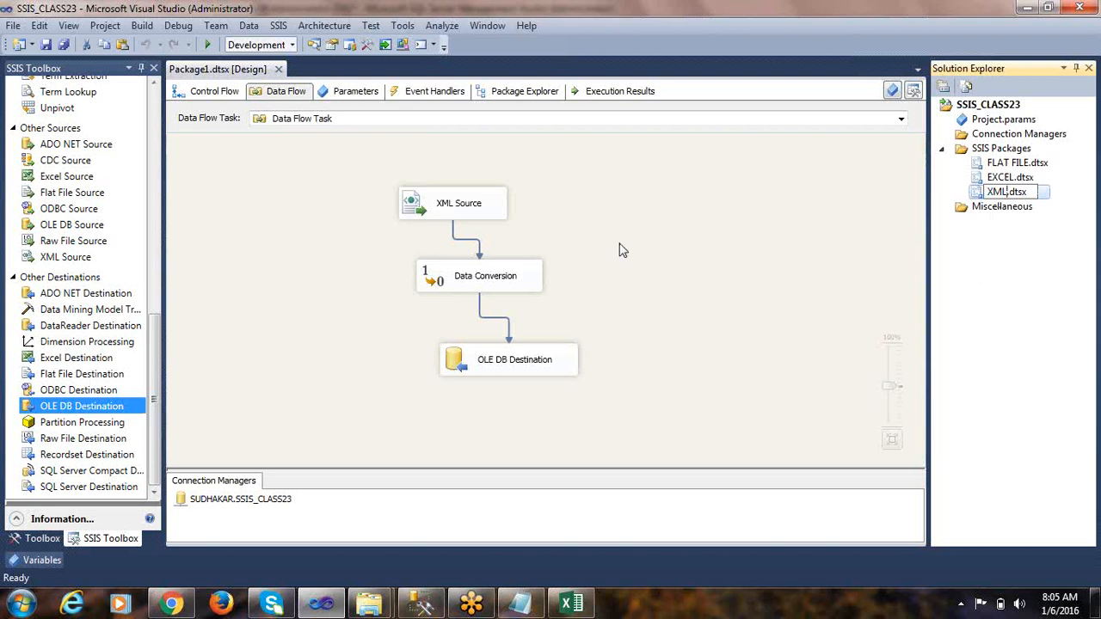
pyautogui.click(621, 234)
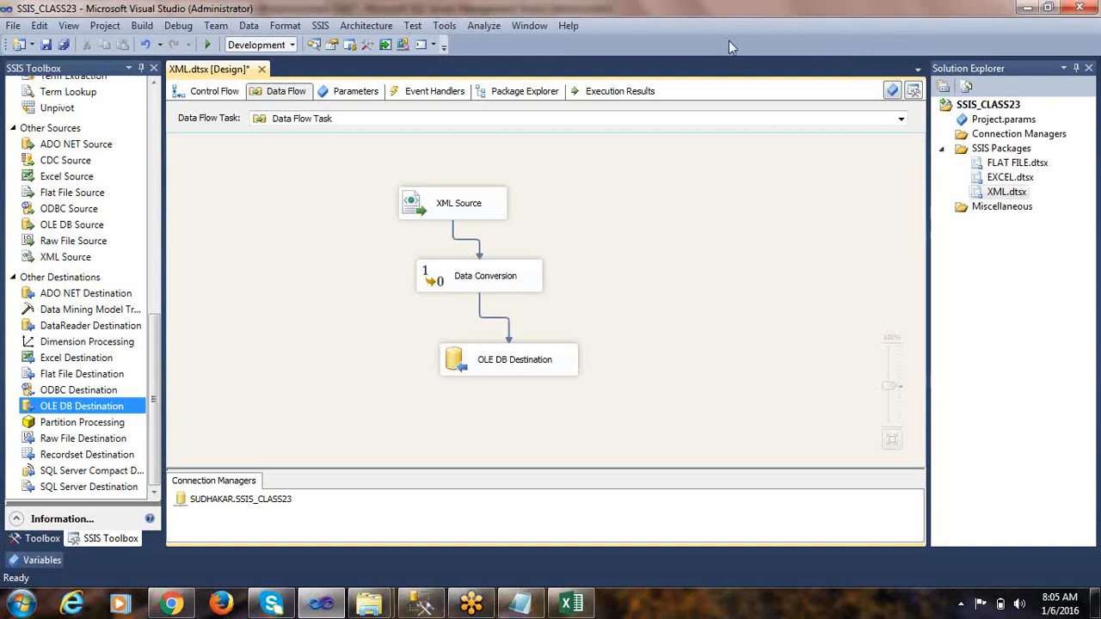
pyautogui.click(262, 69)
pyautogui.click(533, 398)
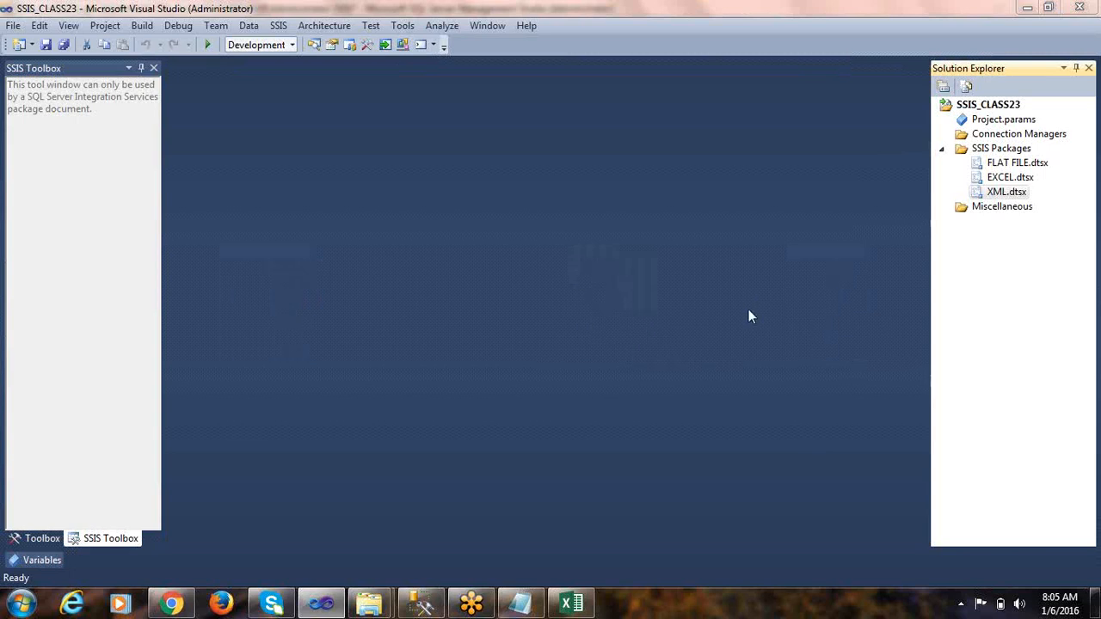
# Step: Switch to Management Studio and run the existing SELECT * FROM EMP query to view the employee rows
pyautogui.hotkey('alt', 'Tab')
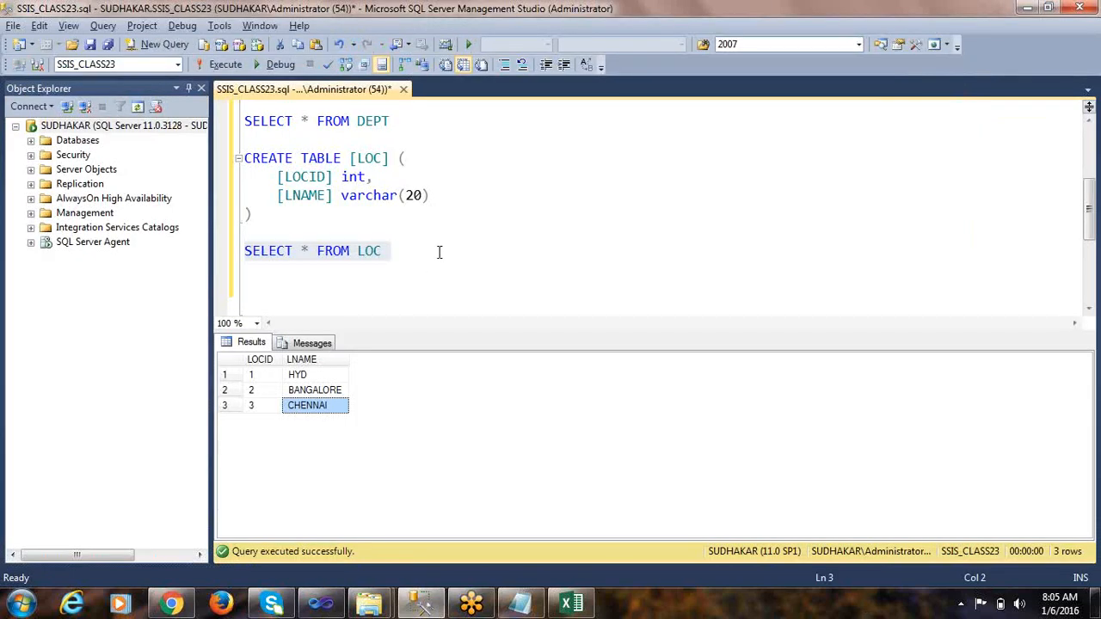
pyautogui.click(436, 252)
pyautogui.click(437, 252)
pyautogui.press('Return')
pyautogui.press('Return')
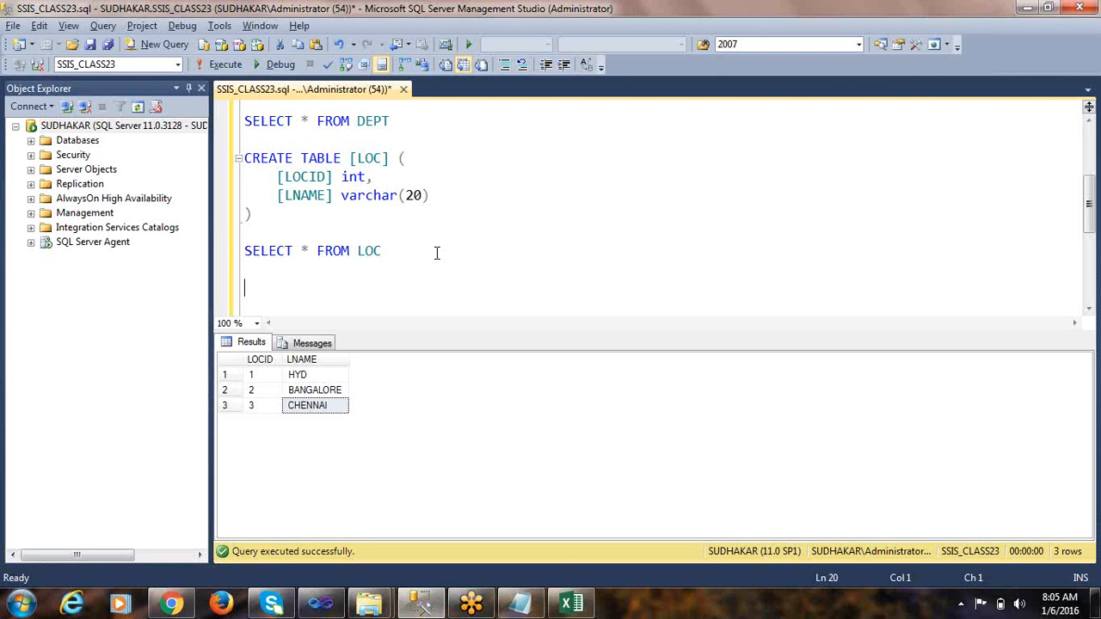
pyautogui.scroll(3, 382, 205)
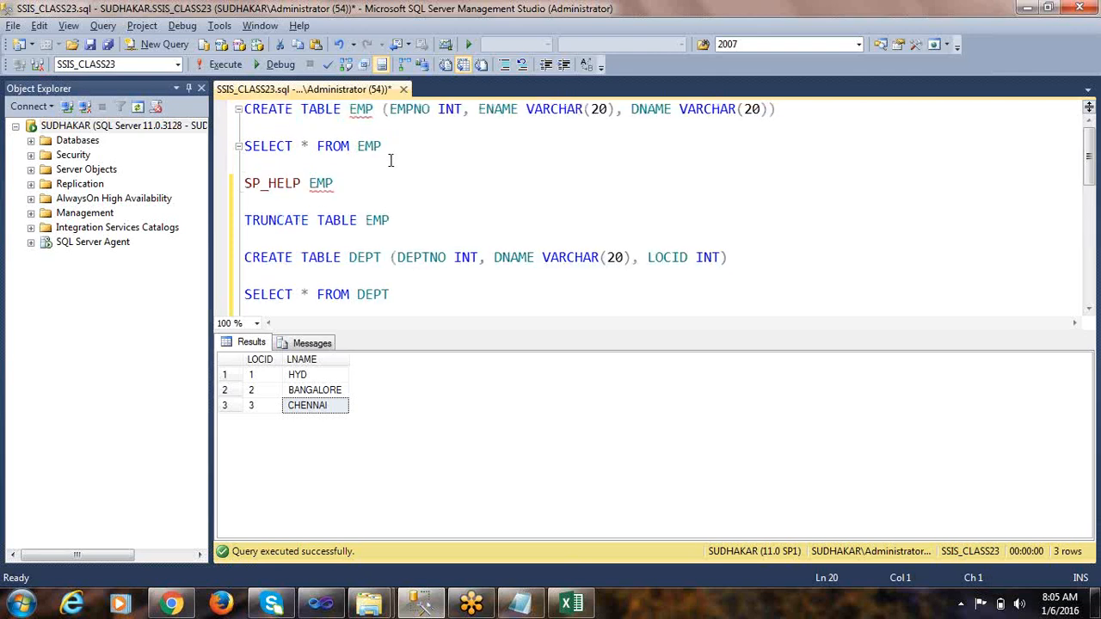
pyautogui.moveTo(384, 146); pyautogui.dragTo(200, 146)
pyautogui.click(219, 66)
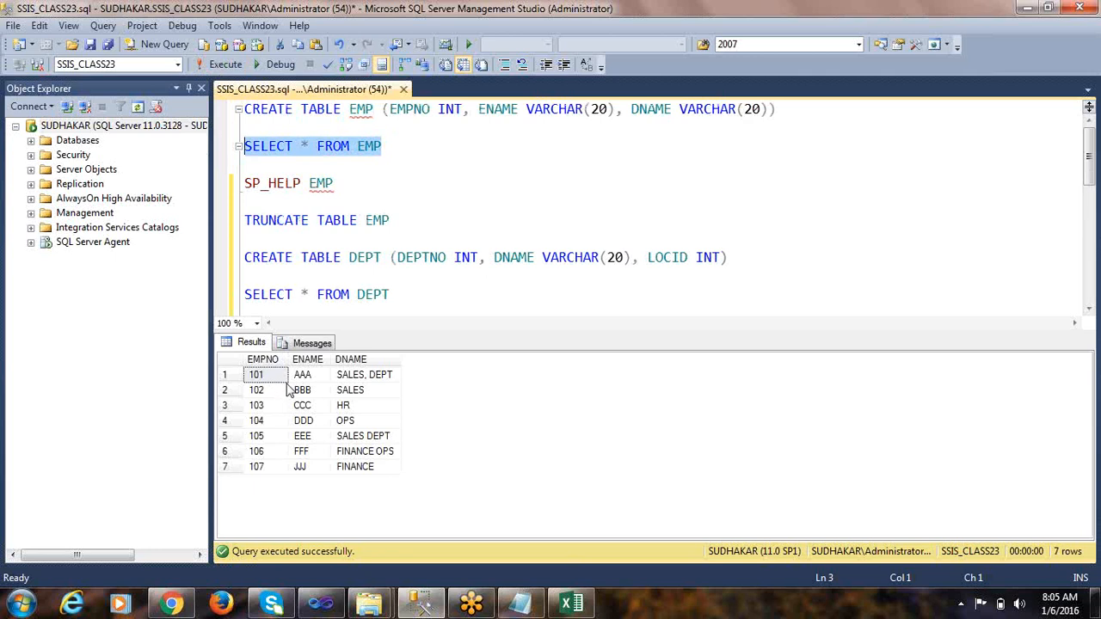
# Step: Write the statement SELECT * INTO EMP2 FROM EMP WHERE 1=2 below the SELECT * FROM LOC query
pyautogui.click(382, 246)
pyautogui.scroll(-3, 381, 247)
pyautogui.scroll(-1, 381, 247)
pyautogui.click(418, 206)
pyautogui.press('Return')
pyautogui.press('Return')
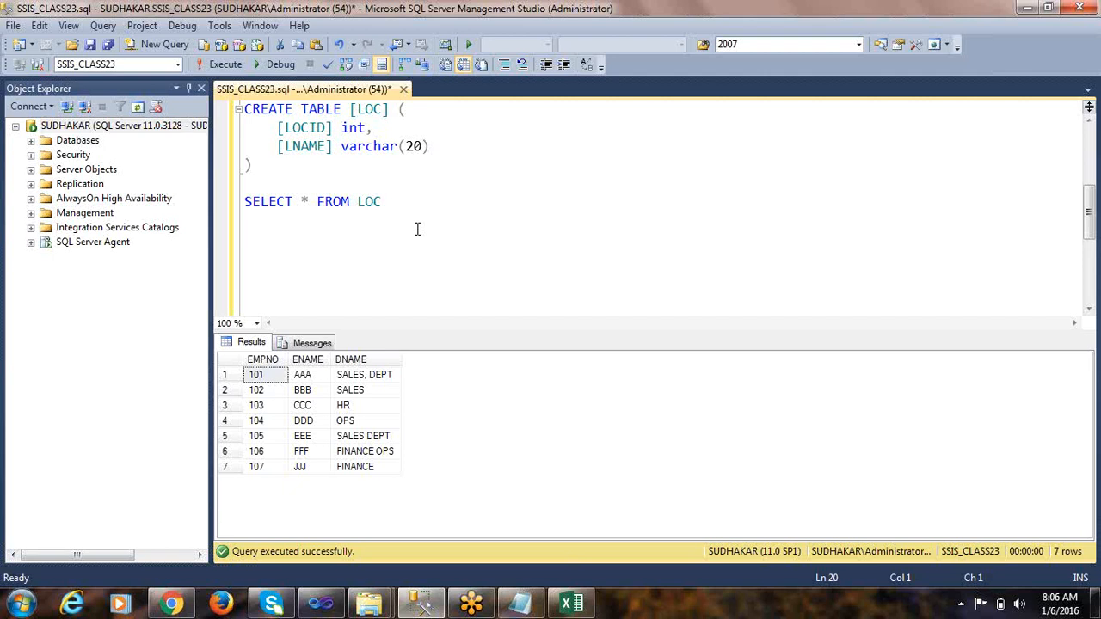
pyautogui.write('SELECT * INTO EMP')
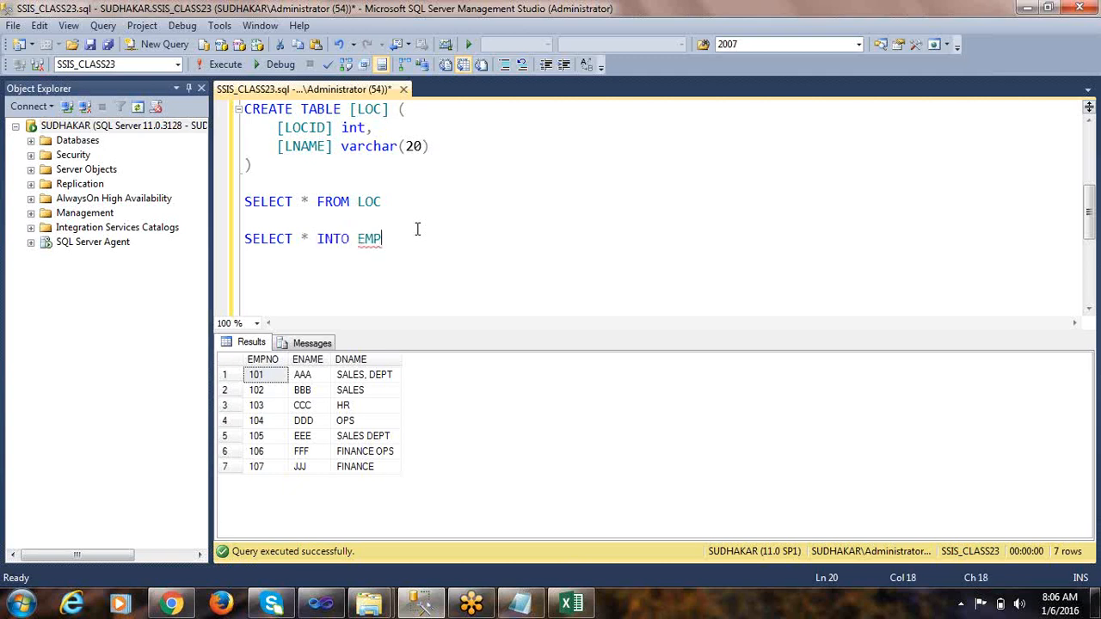
pyautogui.write('2')
pyautogui.hotkey('ctrl', 'shift', 'Left')
pyautogui.press('Right')
pyautogui.write('FROM EMP WHERE ')
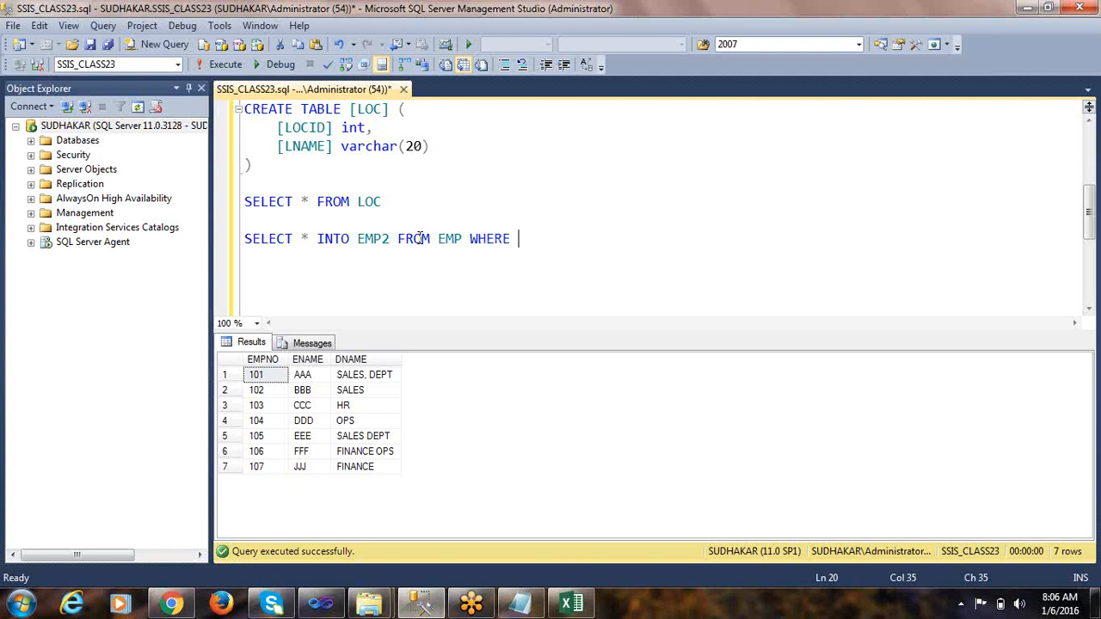
pyautogui.write('1=2')
pyautogui.press('Return')
pyautogui.click(471, 239)
pyautogui.hotkey('shift', 'End')
pyautogui.press('Left')
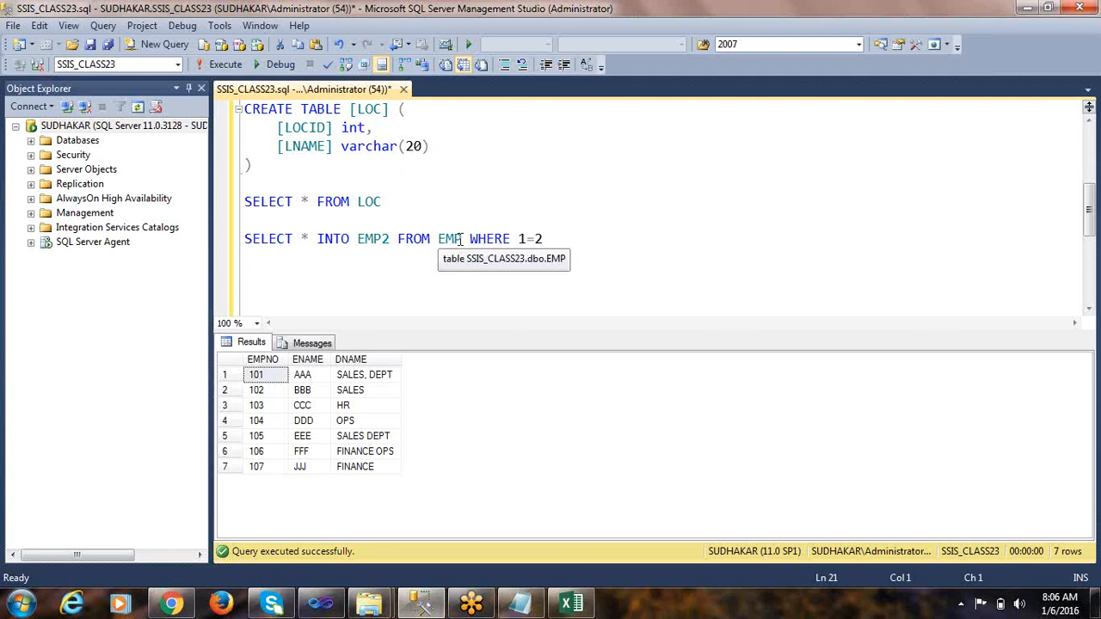
pyautogui.moveTo(462, 239); pyautogui.dragTo(219, 238)
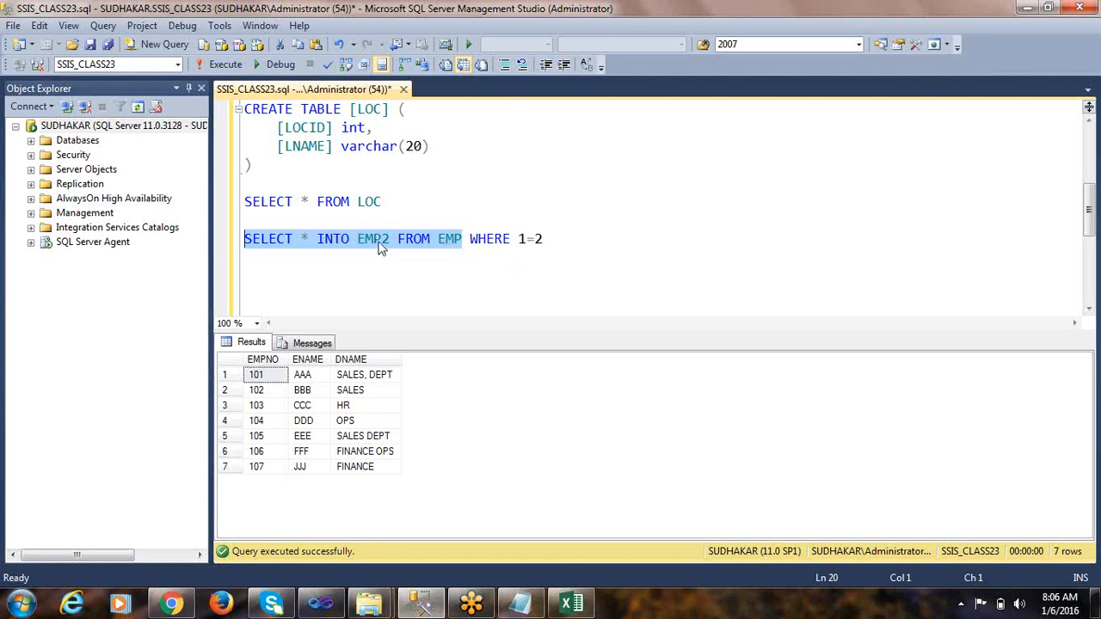
pyautogui.click(573, 239)
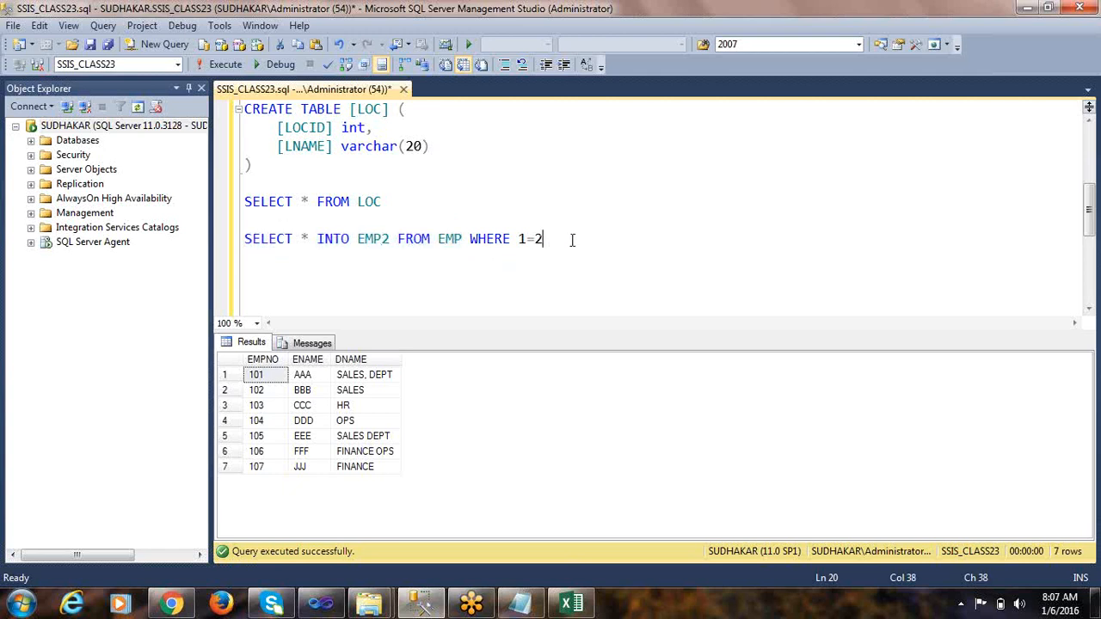
pyautogui.moveTo(519, 240); pyautogui.dragTo(537, 240)
pyautogui.click(560, 238)
# Step: Execute only the SELECT * INTO EMP2 statement to create EMP2 with the structure of EMP and no rows
pyautogui.moveTo(573, 239); pyautogui.dragTo(232, 239)
pyautogui.click(225, 65)
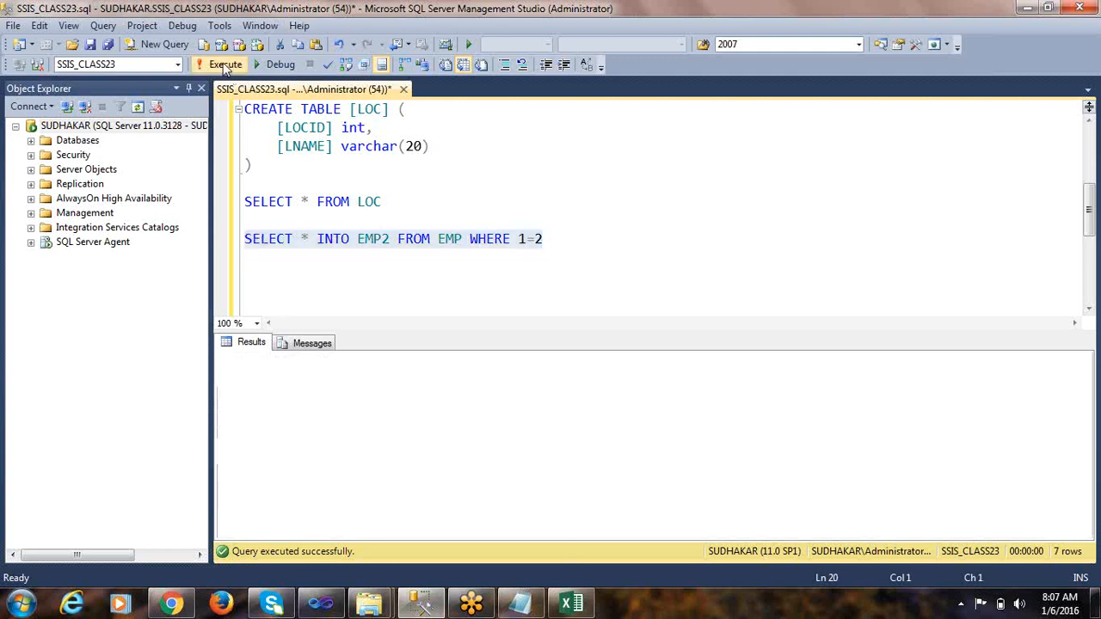
# Step: Write SELECT * FROM EMP2 below the SELECT INTO statement and execute only that query to check the new table
pyautogui.click(563, 248)
pyautogui.press('Return')
pyautogui.press('Return')
pyautogui.write('S')
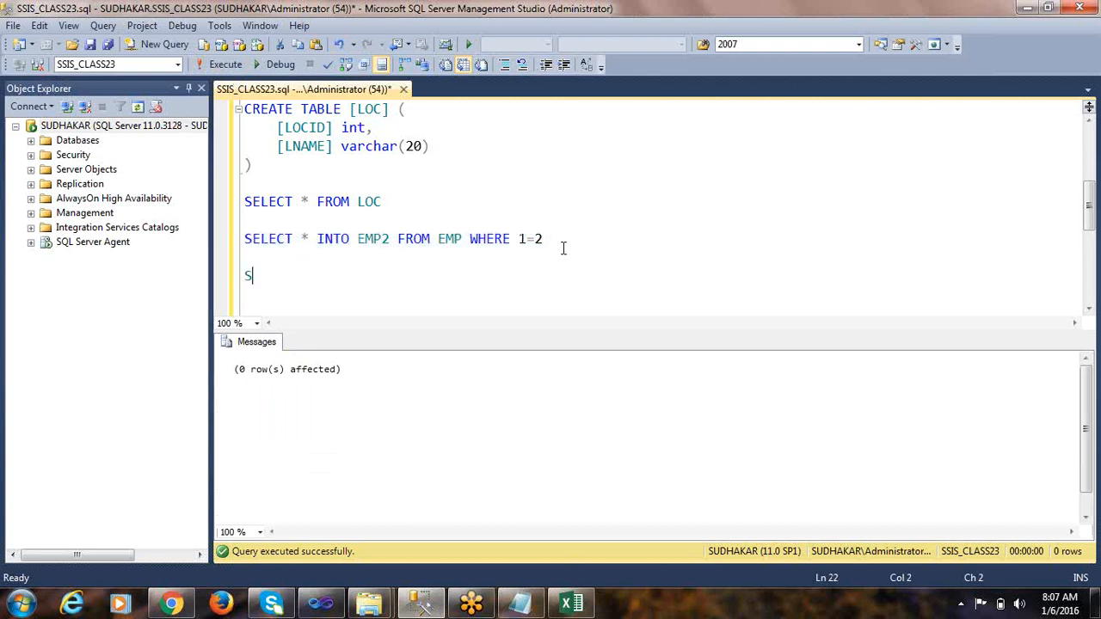
pyautogui.write('ELECT * F')
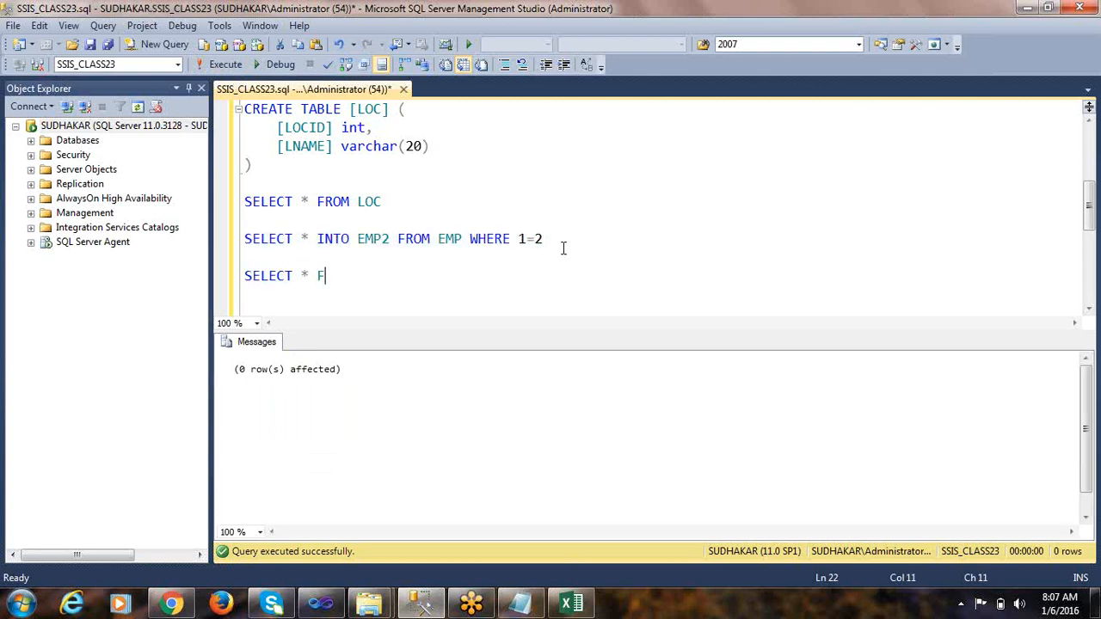
pyautogui.write('ROM EMP2')
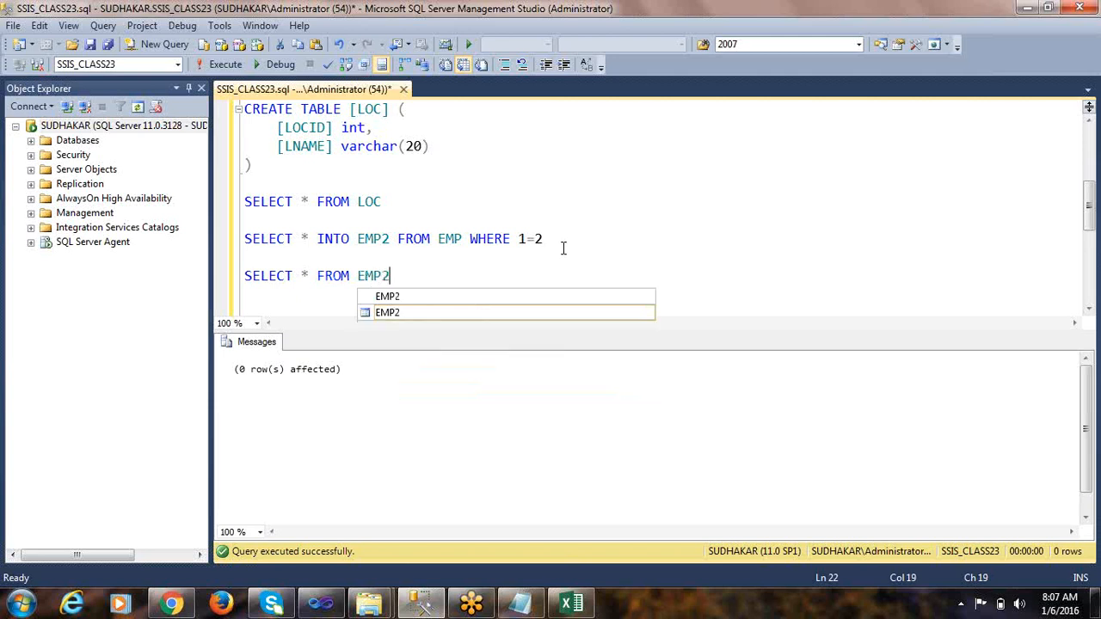
pyautogui.press('Return')
pyautogui.hotkey('shift', 'Up')
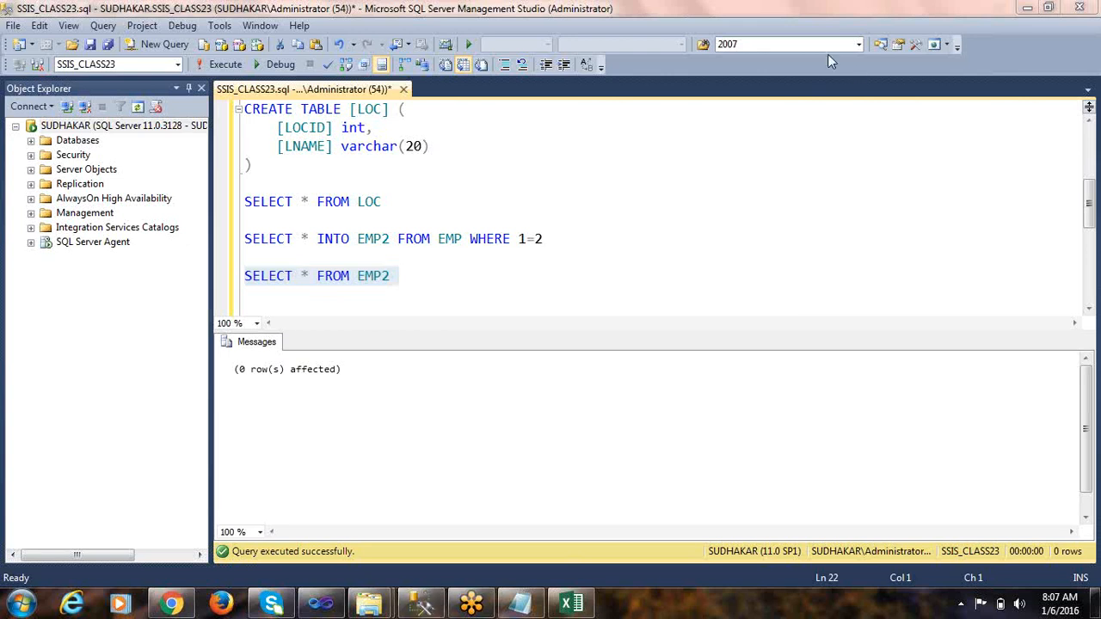
pyautogui.click(216, 63)
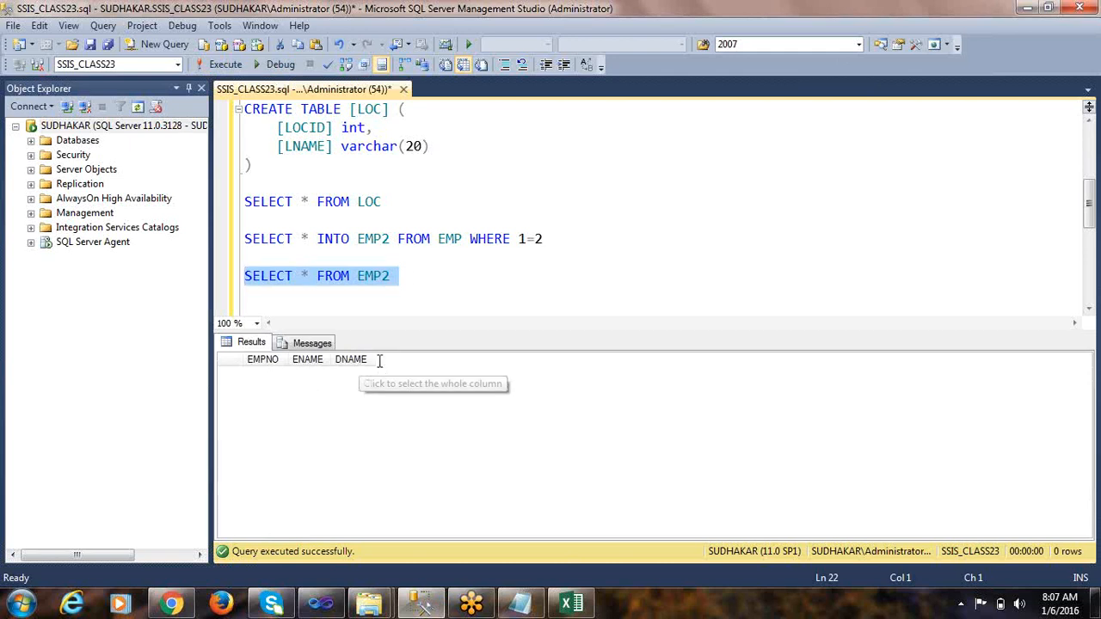
pyautogui.click(411, 274)
pyautogui.press('Return')
pyautogui.press('Return')
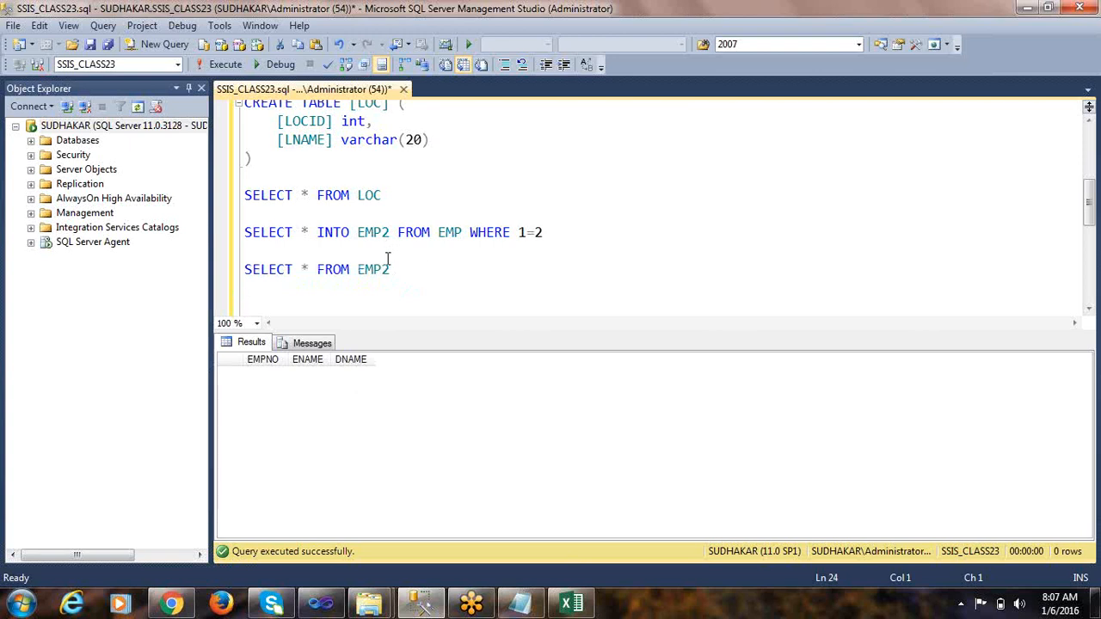
pyautogui.doubleClick(381, 268)
pyautogui.click(438, 268)
# Step: Switch to Visual Studio and add a new SSIS package to the SSIS_CLASS23 project
pyautogui.hotkey('alt', 'Tab')
pyautogui.click(995, 150)
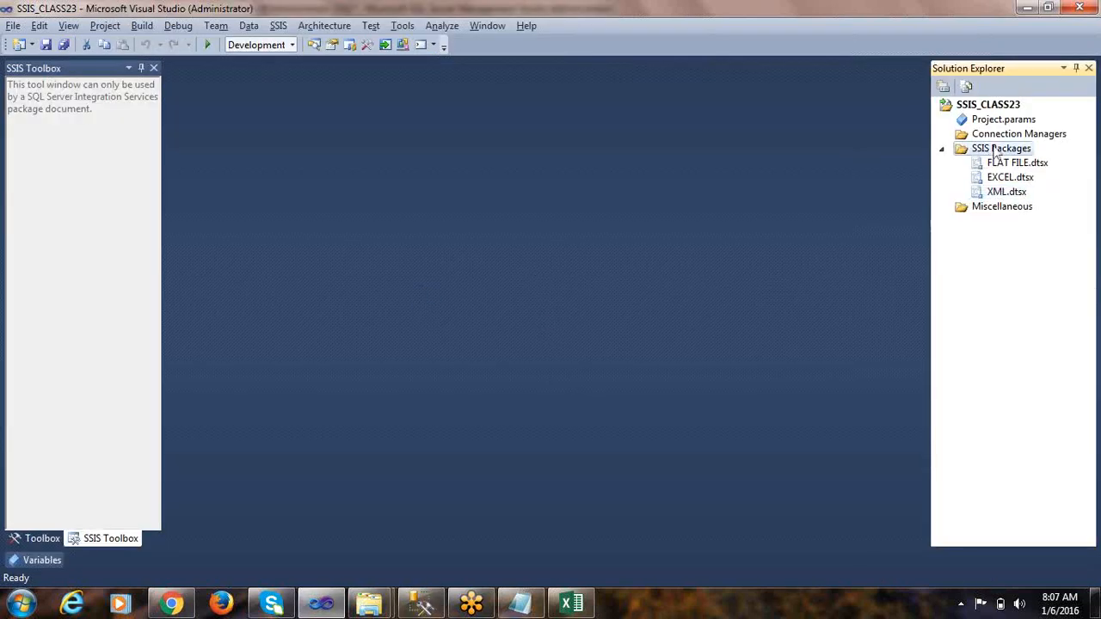
pyautogui.rightClick(995, 151)
pyautogui.click(907, 160)
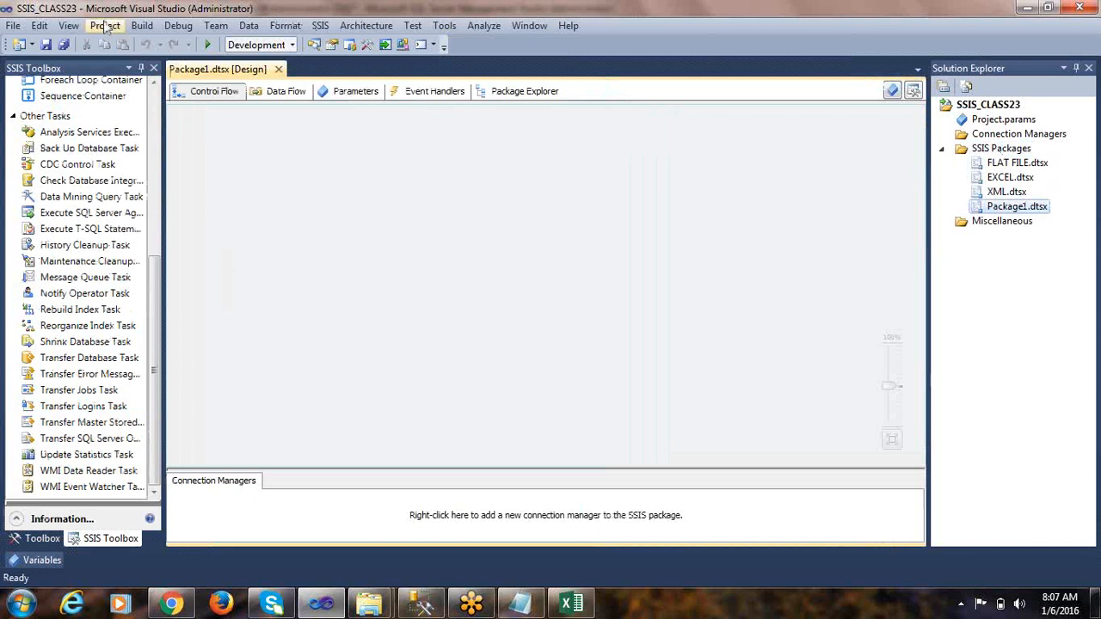
# Step: Add a Data Flow Task to the control flow of the new package and open its data flow
pyautogui.moveTo(154, 297); pyautogui.dragTo(152, 84)
pyautogui.moveTo(79, 104); pyautogui.dragTo(371, 141)
pyautogui.doubleClick(388, 163)
# Step: Add an OLE DB Source to the data flow and give it the existing connection to the SSIS_CLASS23 database
pyautogui.moveTo(154, 202); pyautogui.dragTo(159, 455)
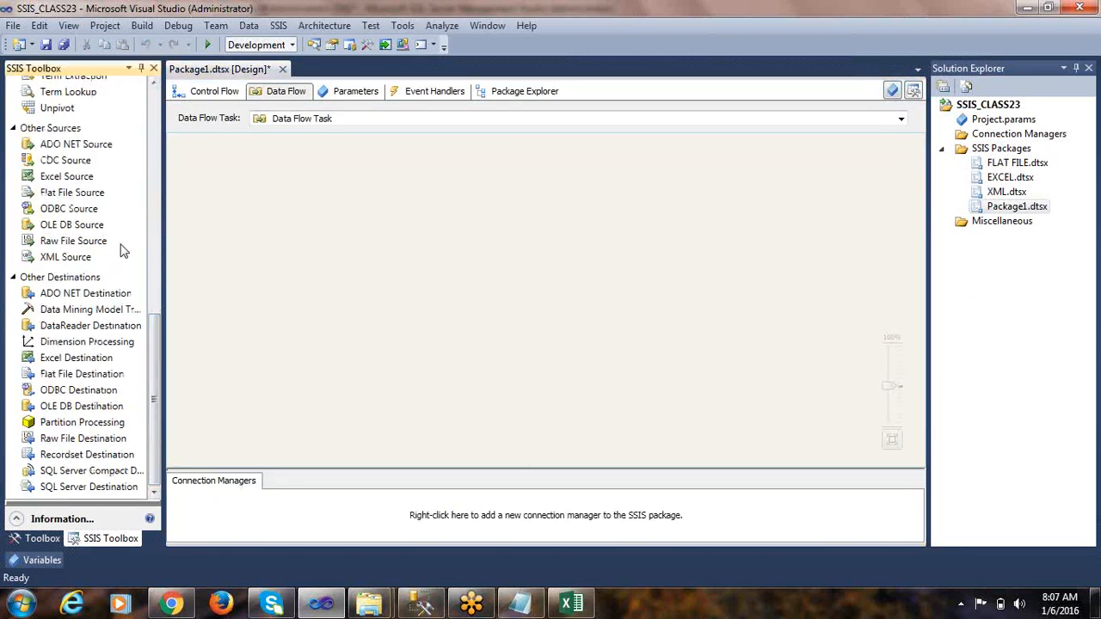
pyautogui.moveTo(84, 226); pyautogui.dragTo(394, 181)
pyautogui.doubleClick(399, 193)
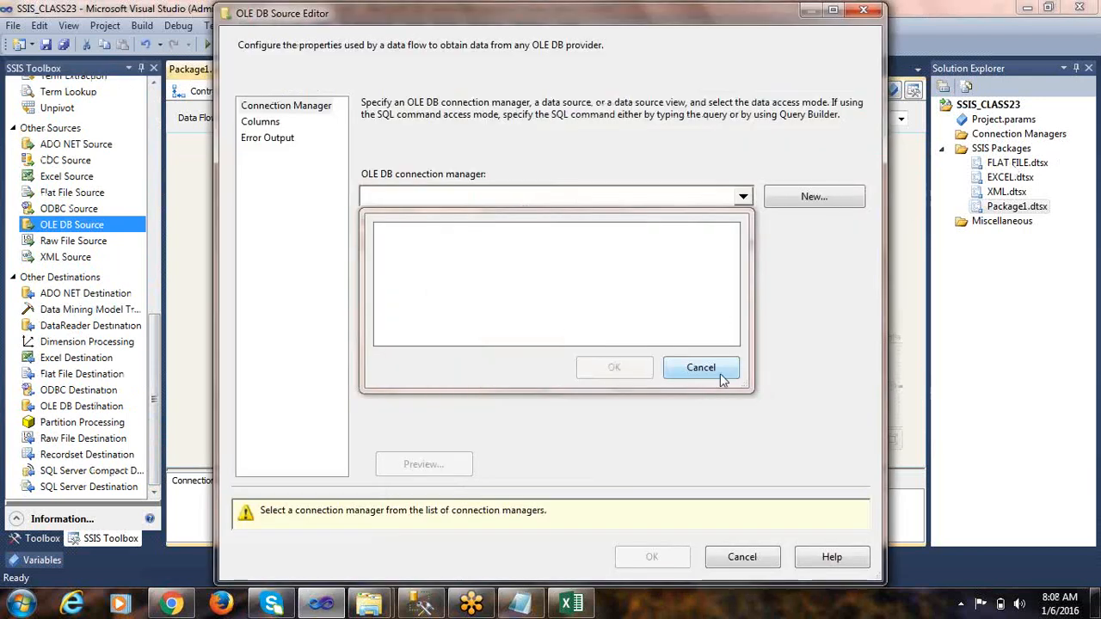
pyautogui.click(722, 375)
pyautogui.click(799, 197)
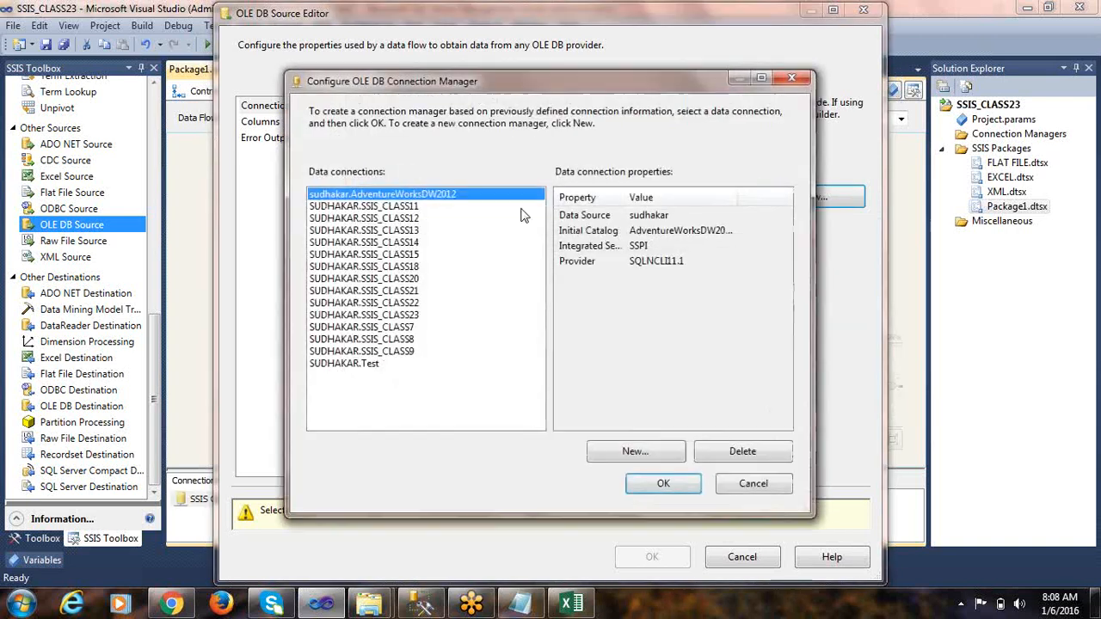
pyautogui.click(387, 315)
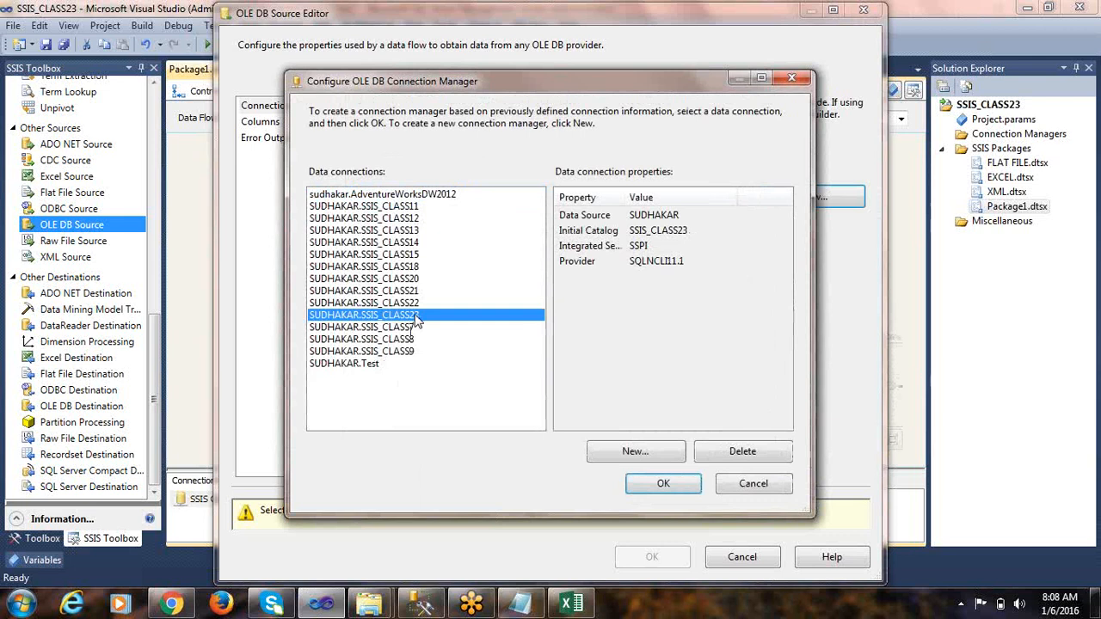
pyautogui.click(661, 483)
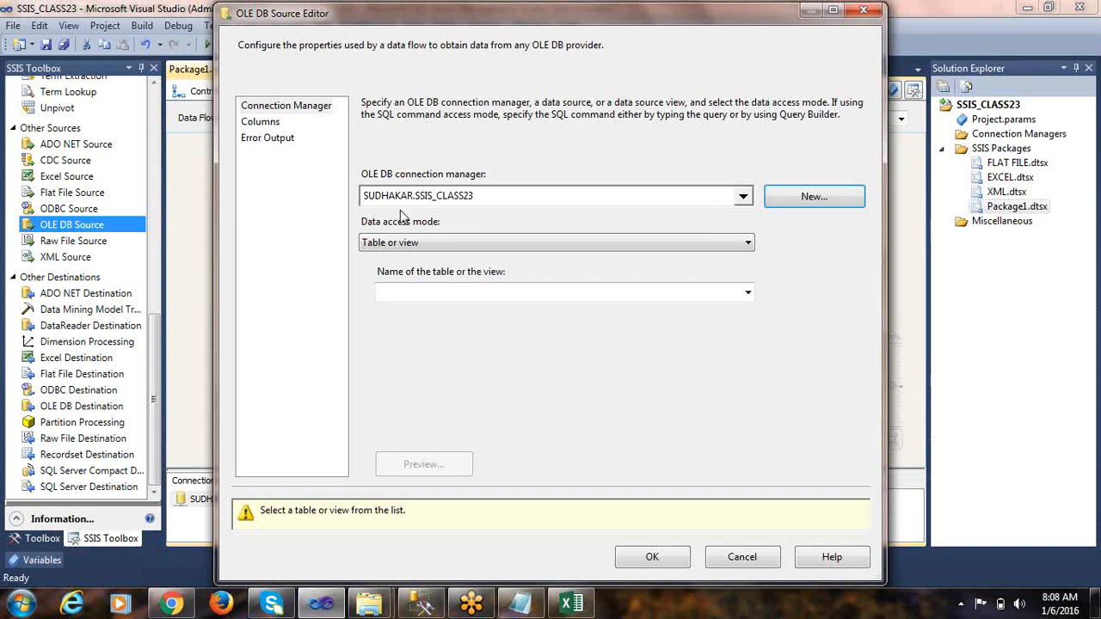
# Step: Try the SQL command and table name or view name variable access modes, ending back on Table or view
pyautogui.click(400, 245)
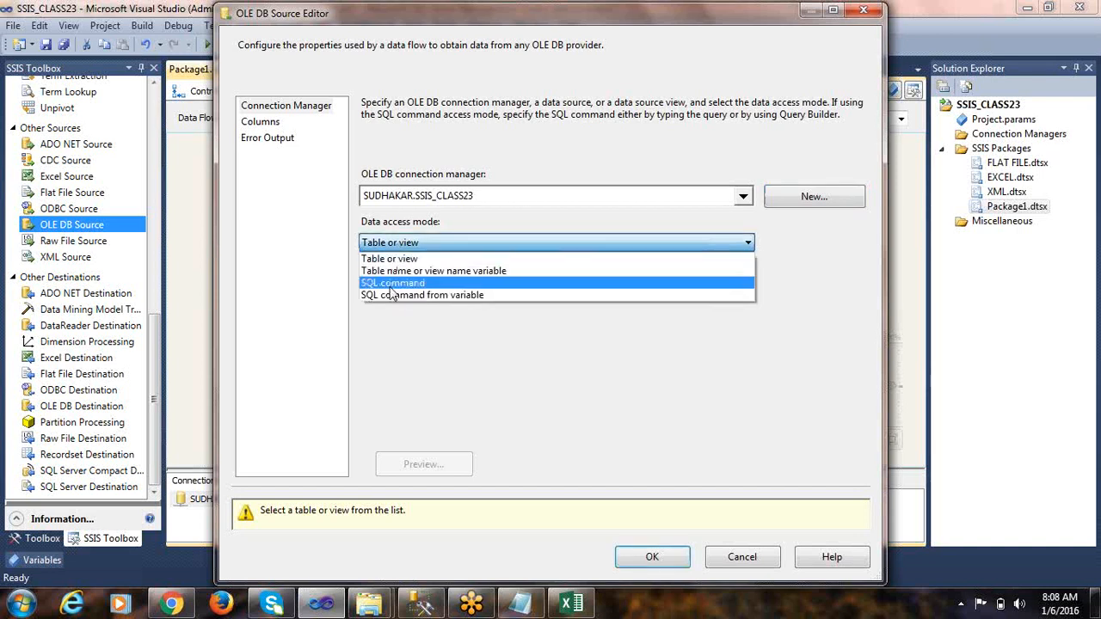
pyautogui.click(391, 284)
pyautogui.click(391, 242)
pyautogui.click(391, 270)
pyautogui.click(394, 242)
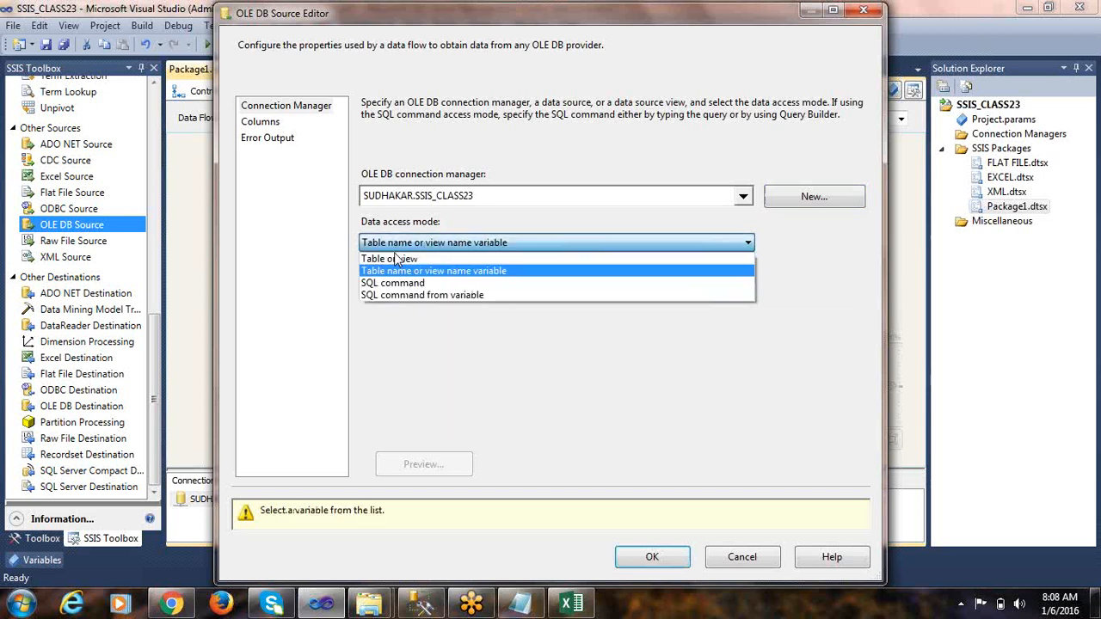
pyautogui.click(396, 258)
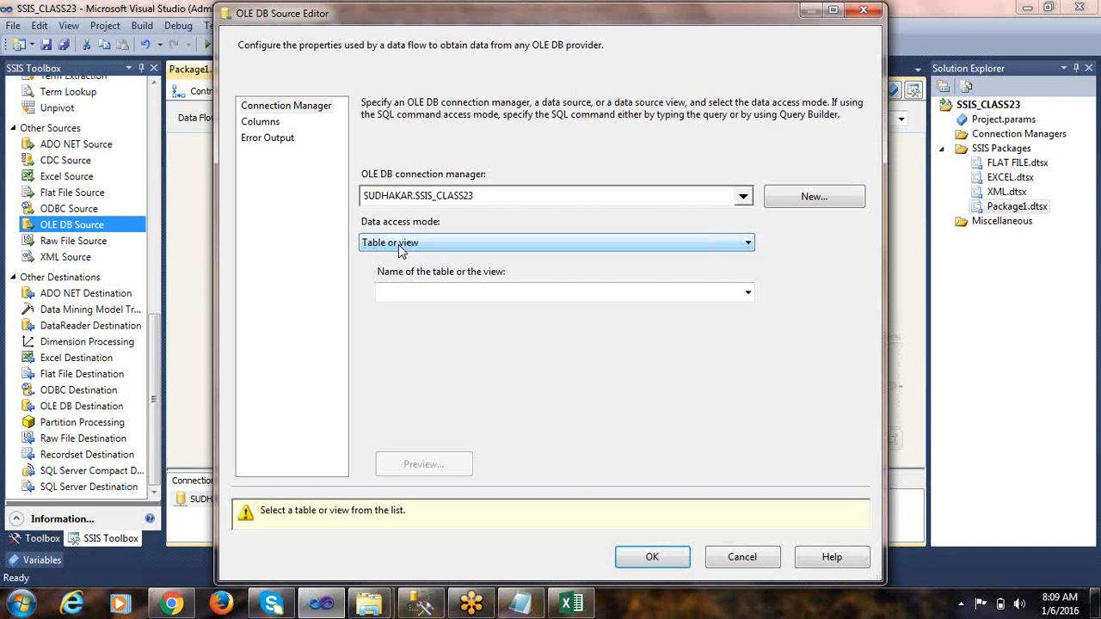
# Step: Set the source's data access mode to SQL command and enter the query SELECT * FROM EMP
pyautogui.click(398, 245)
pyautogui.click(407, 286)
pyautogui.click(398, 353)
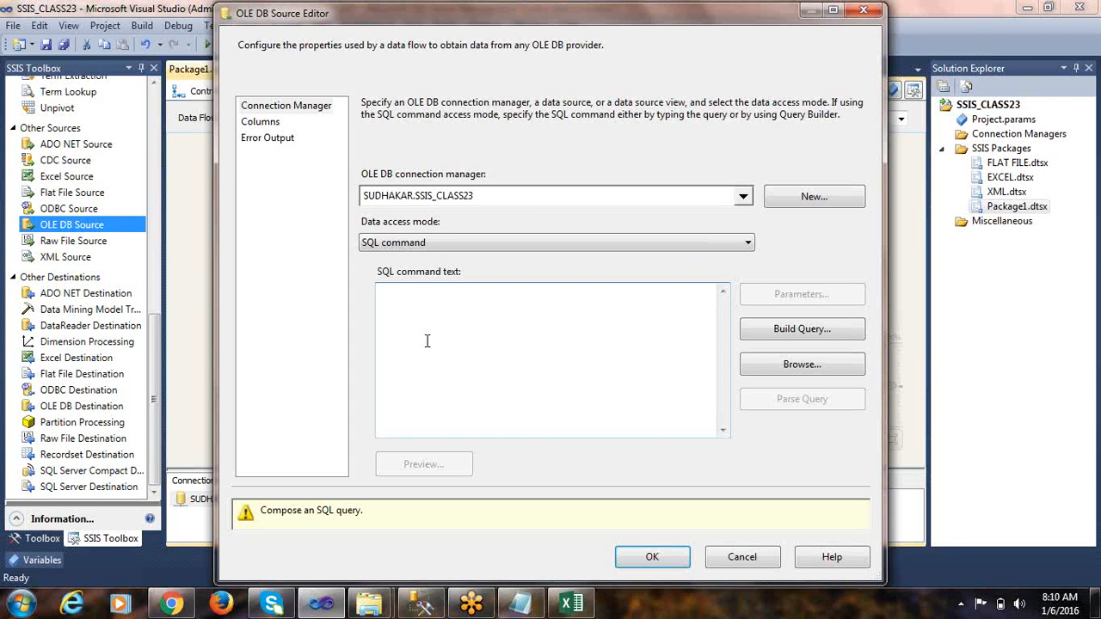
pyautogui.write('SELECT ')
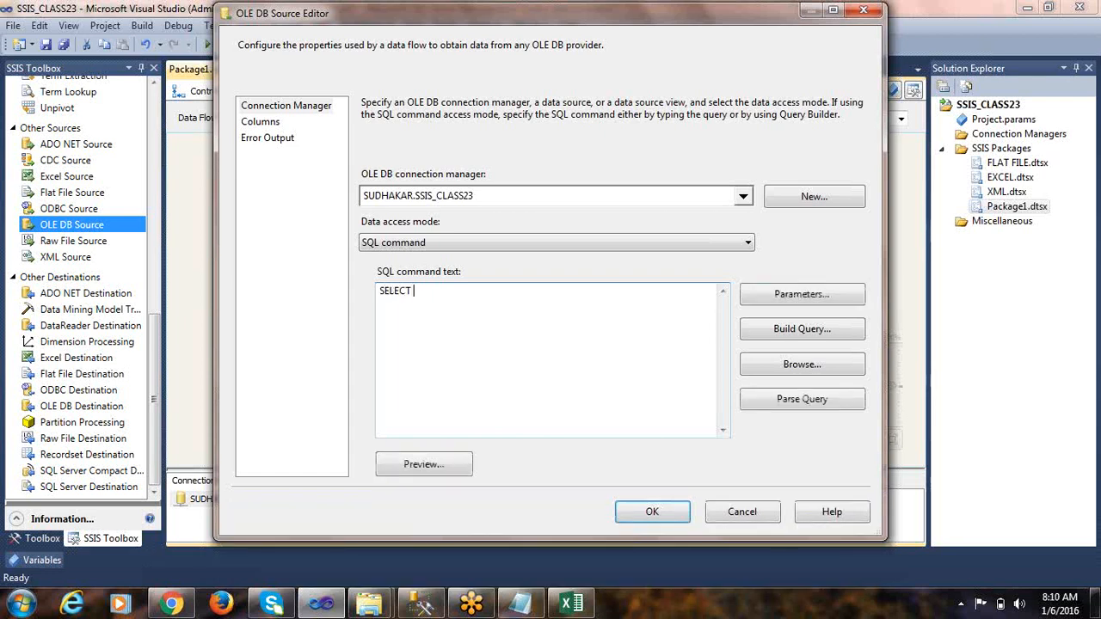
pyautogui.write('* FROM EMP')
# Step: Preview the rows returned by the source query, going through the employee records, and close the preview
pyautogui.click(411, 463)
pyautogui.click(406, 161)
pyautogui.press('Down')
pyautogui.press('Down')
pyautogui.press('Down')
pyautogui.press('Down')
pyautogui.press('Down')
pyautogui.press('Down')
pyautogui.press('Up')
pyautogui.press('Up')
pyautogui.press('Up')
pyautogui.press('Up')
pyautogui.press('Up')
pyautogui.press('Up')
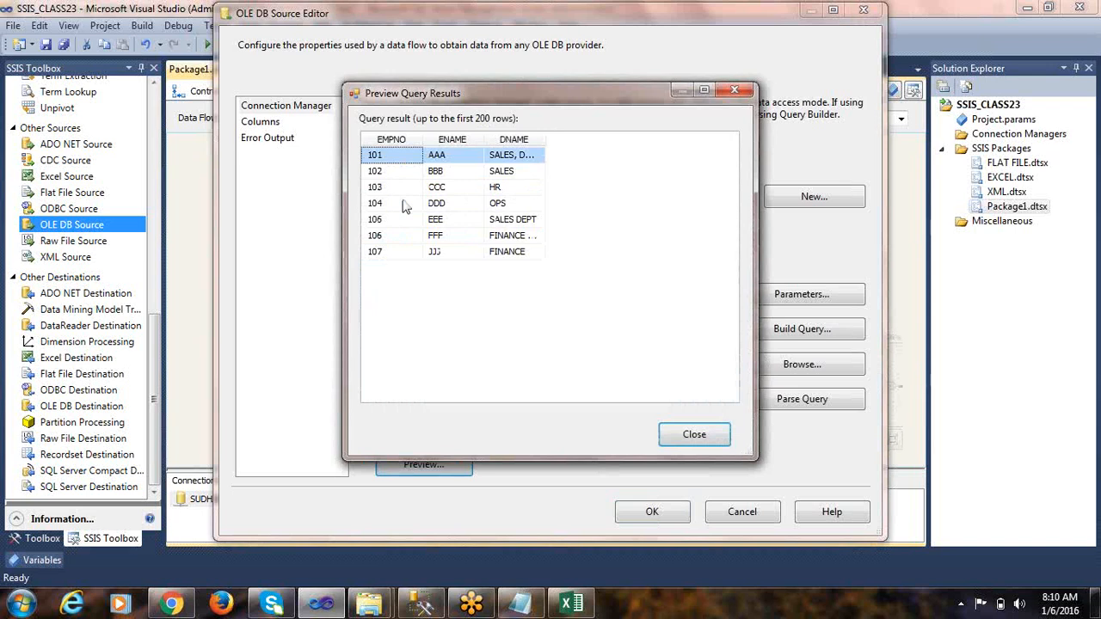
pyautogui.click(694, 439)
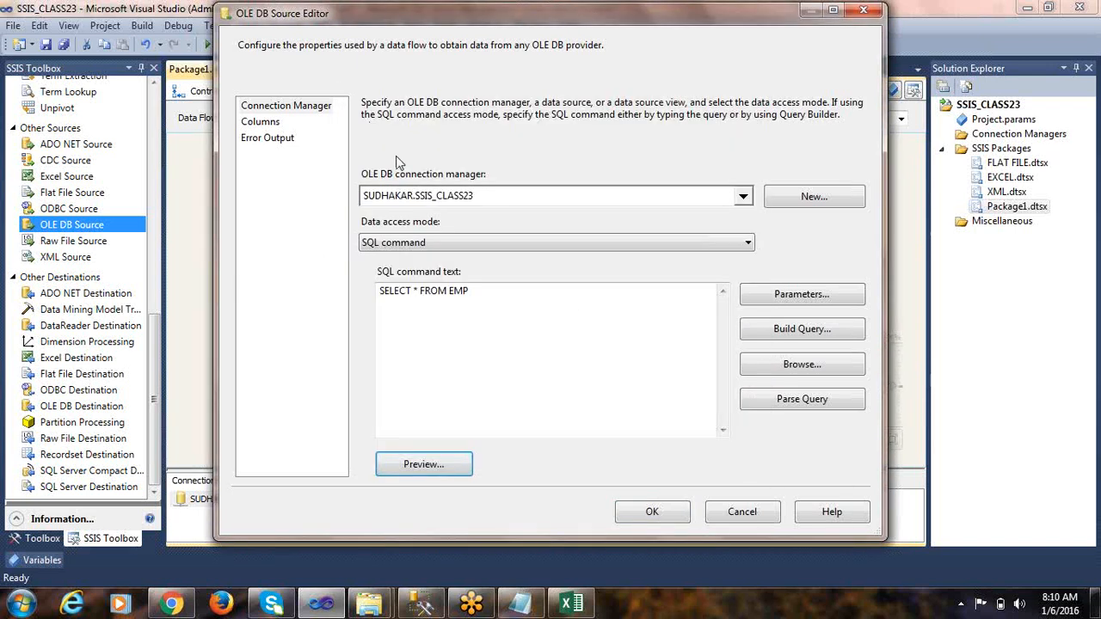
# Step: Replace the asterisk in the source query with EMPNO, ENAME and preview the result
pyautogui.doubleClick(417, 291)
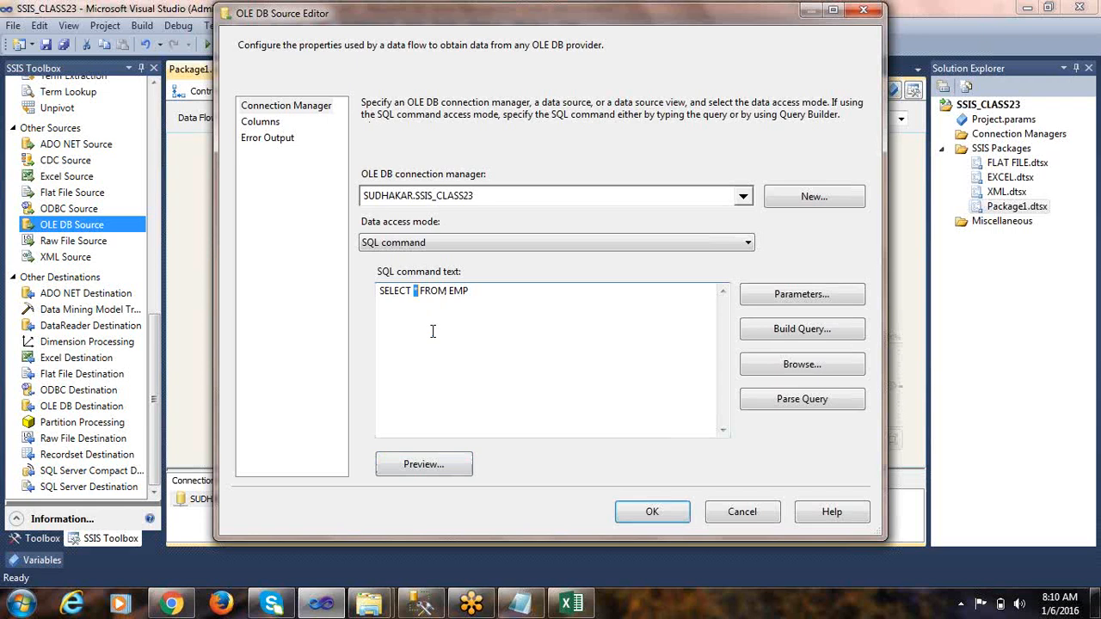
pyautogui.click(428, 465)
pyautogui.click(521, 157)
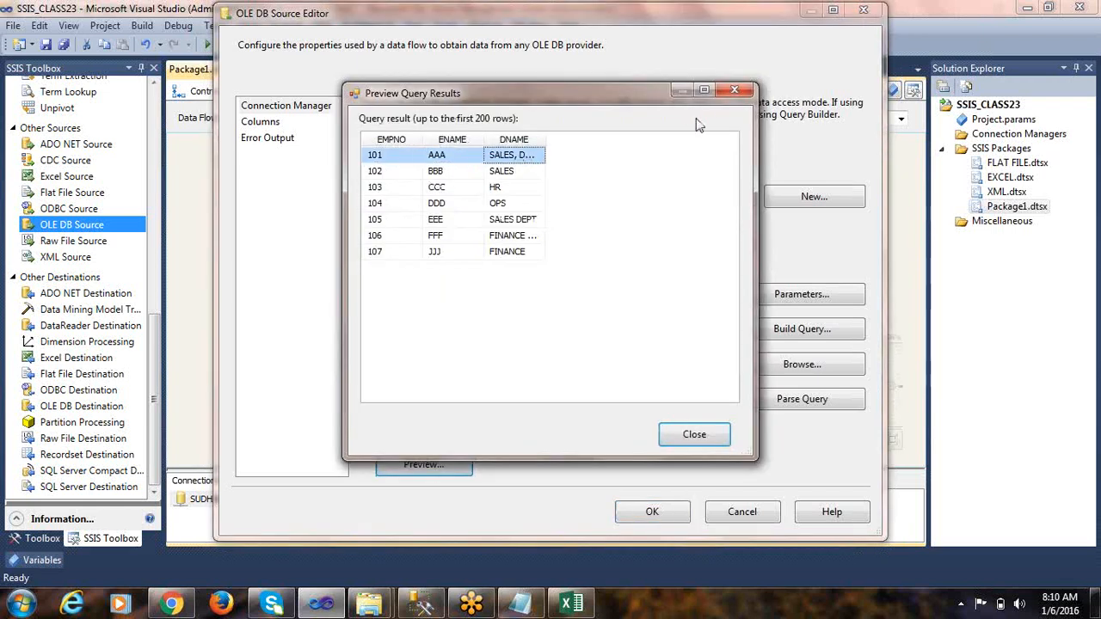
pyautogui.click(401, 170)
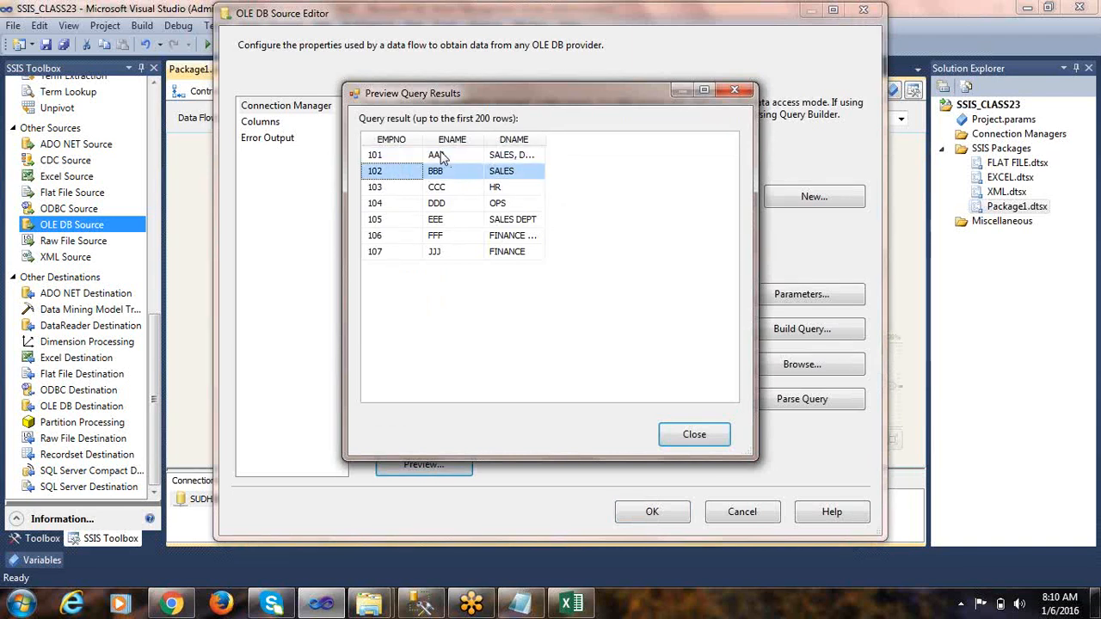
pyautogui.click(735, 91)
pyautogui.hotkey('shift', 'Left')
pyautogui.write('EMPNO, ENAME')
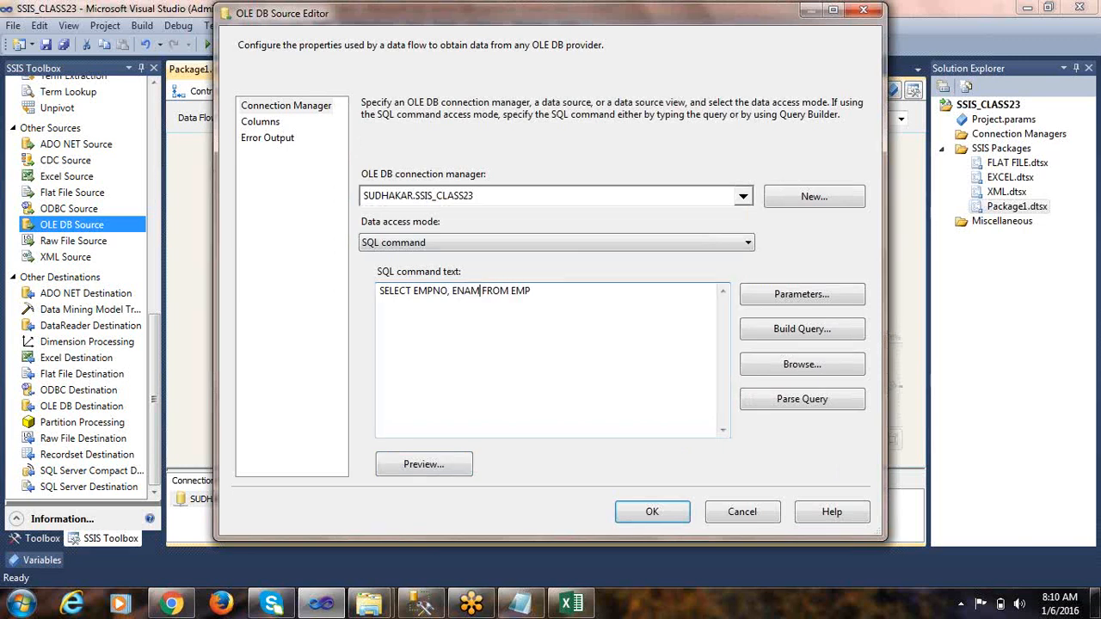
pyautogui.click(424, 464)
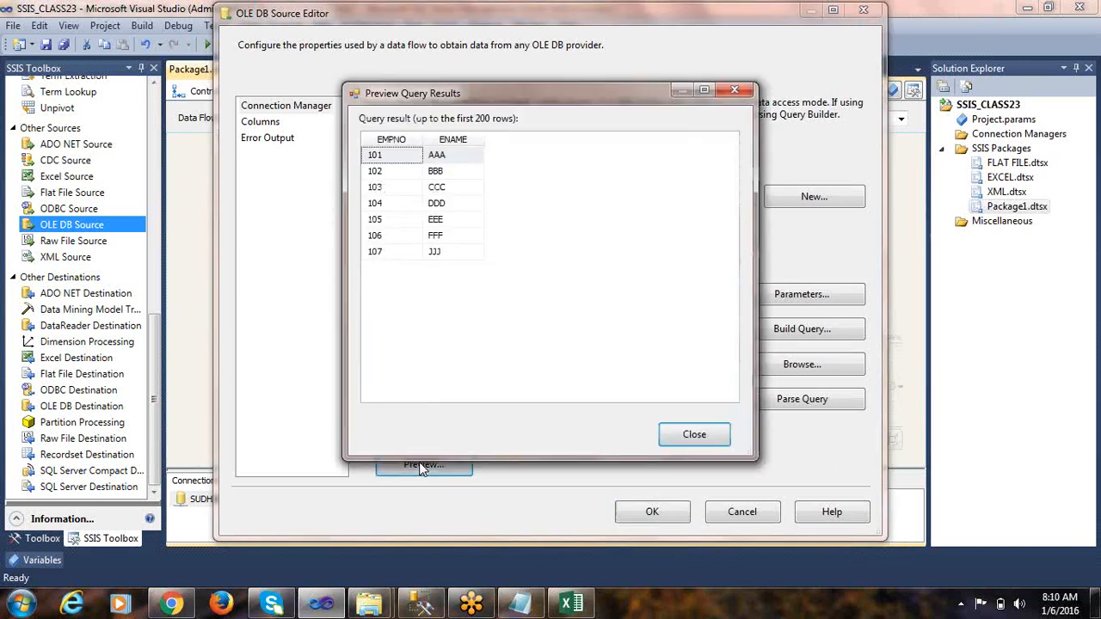
pyautogui.click(694, 435)
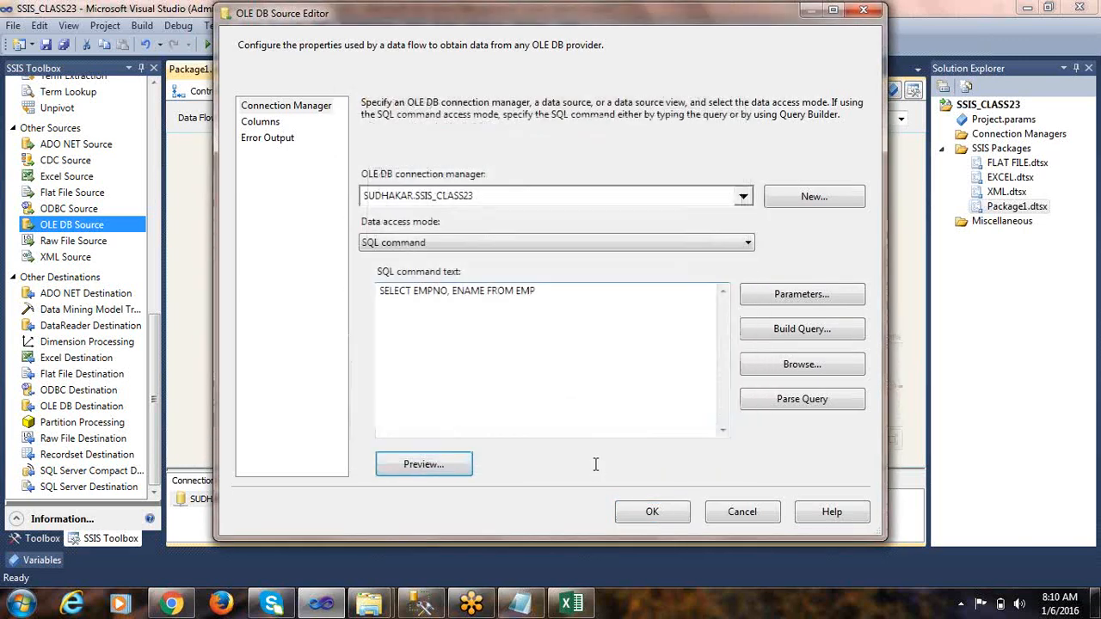
# Step: Add DNAME to the query's column list and accept the OLE DB Source after checking its preview and columns
pyautogui.click(483, 295)
pyautogui.write(', ')
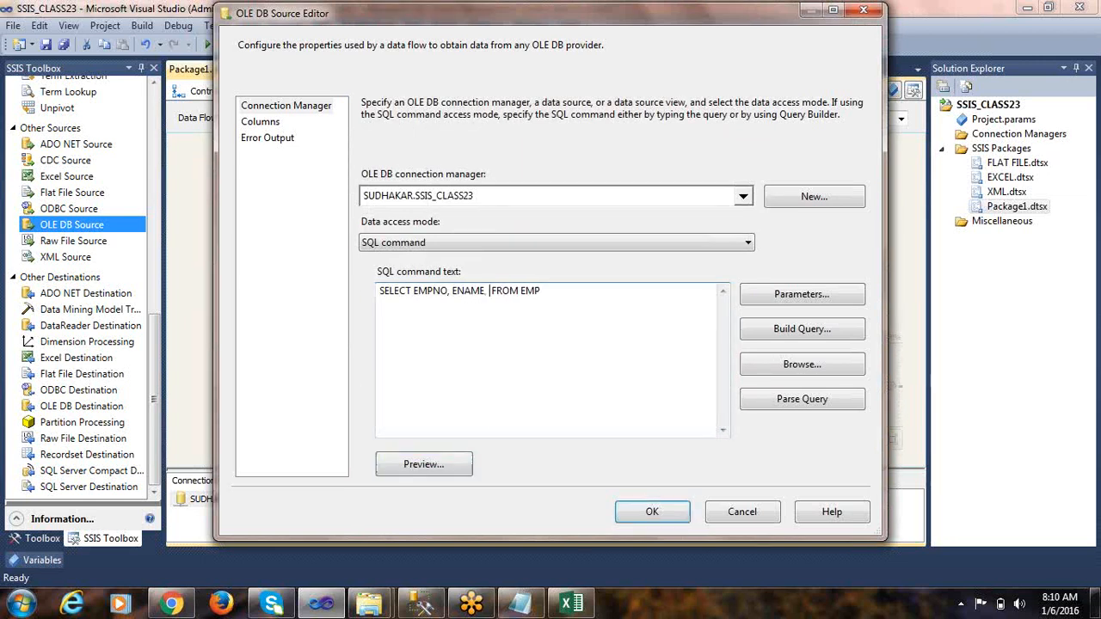
pyautogui.write('DNAME')
pyautogui.click(396, 472)
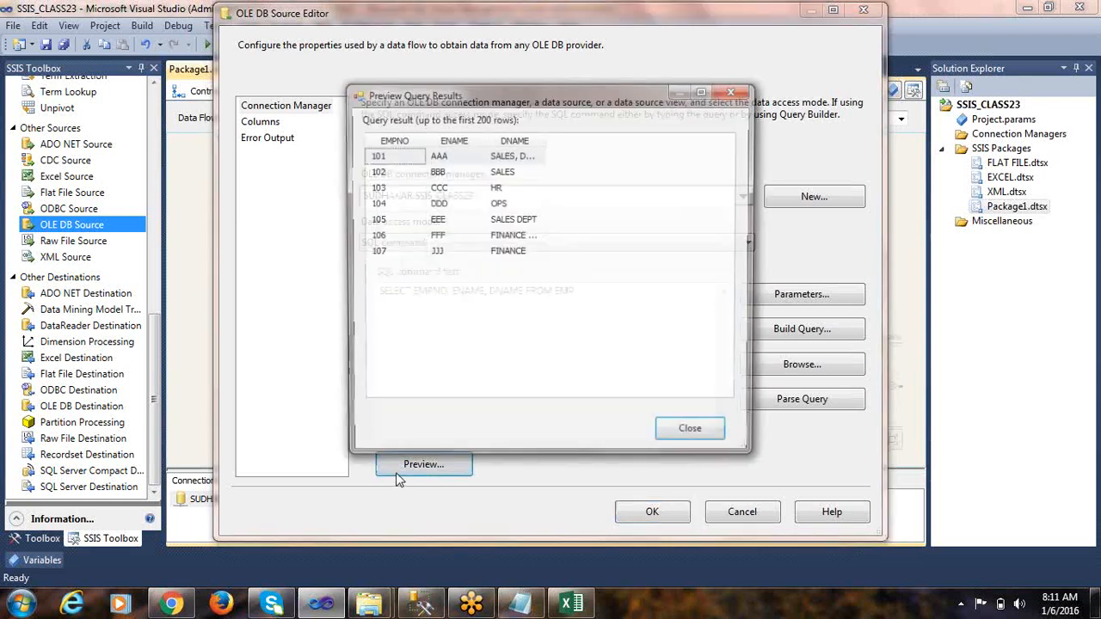
pyautogui.click(690, 436)
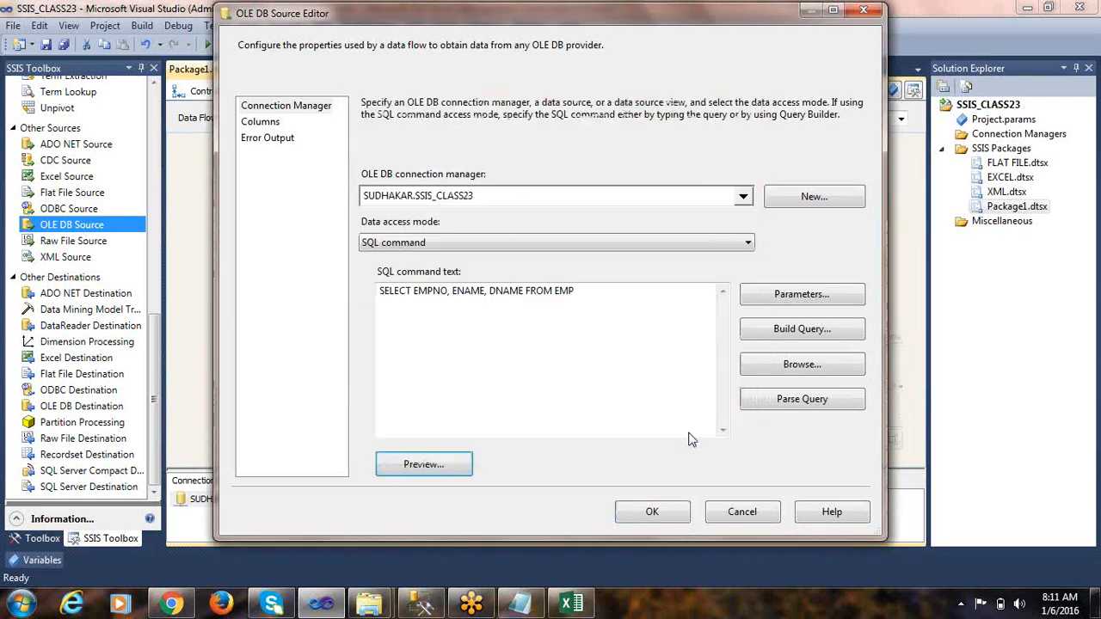
pyautogui.click(260, 121)
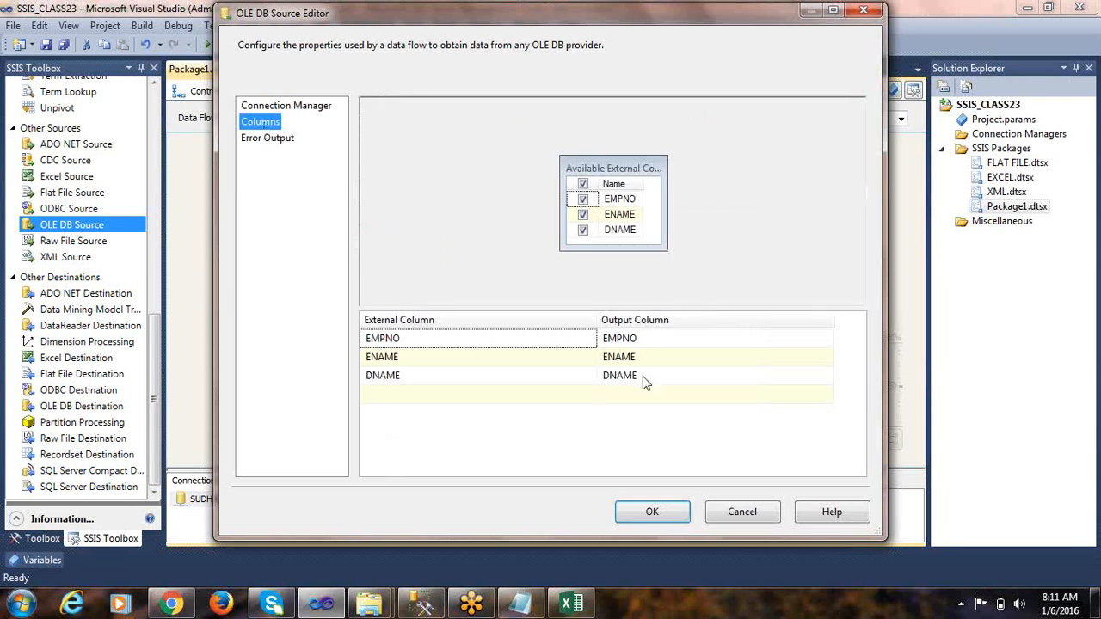
pyautogui.click(652, 511)
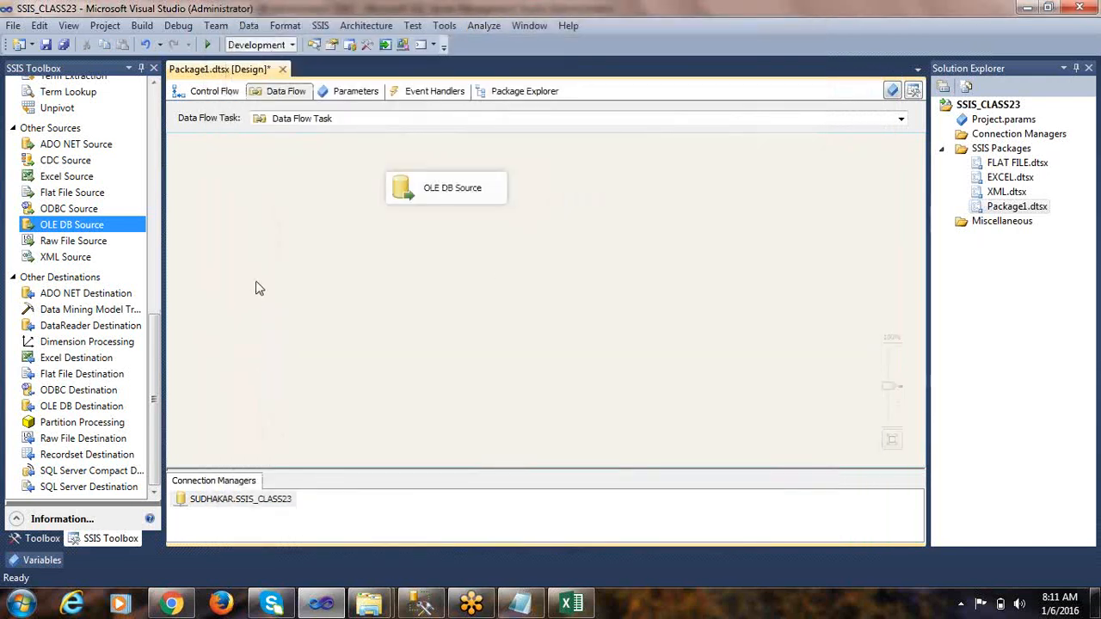
# Step: Add an OLE DB Destination to the data flow below the OLE DB Source
pyautogui.moveTo(153, 335); pyautogui.dragTo(139, 108)
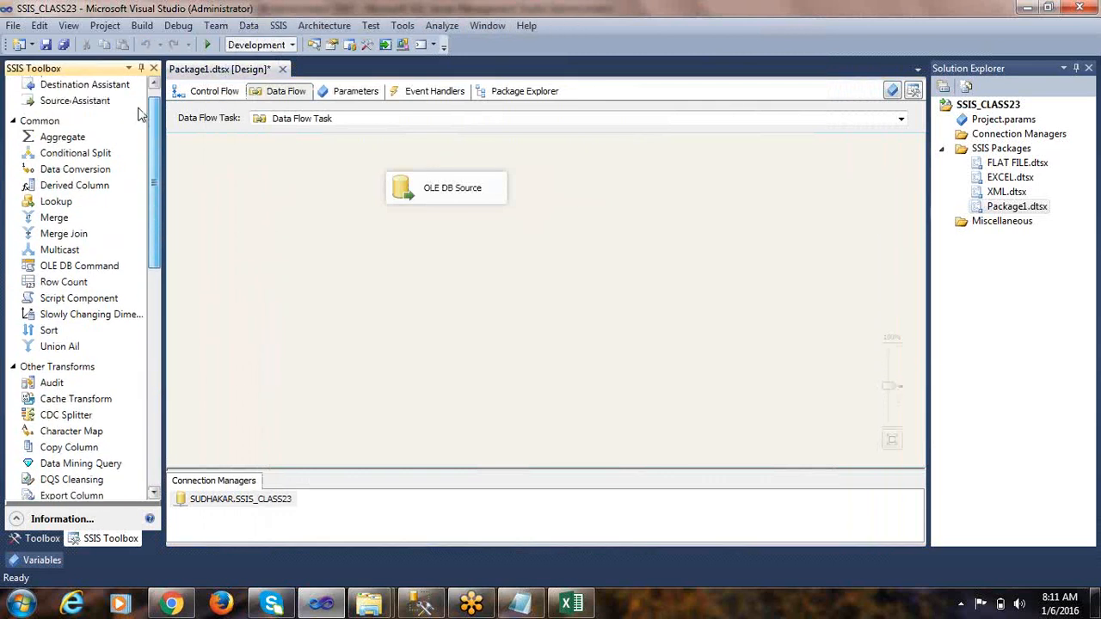
pyautogui.click(413, 198)
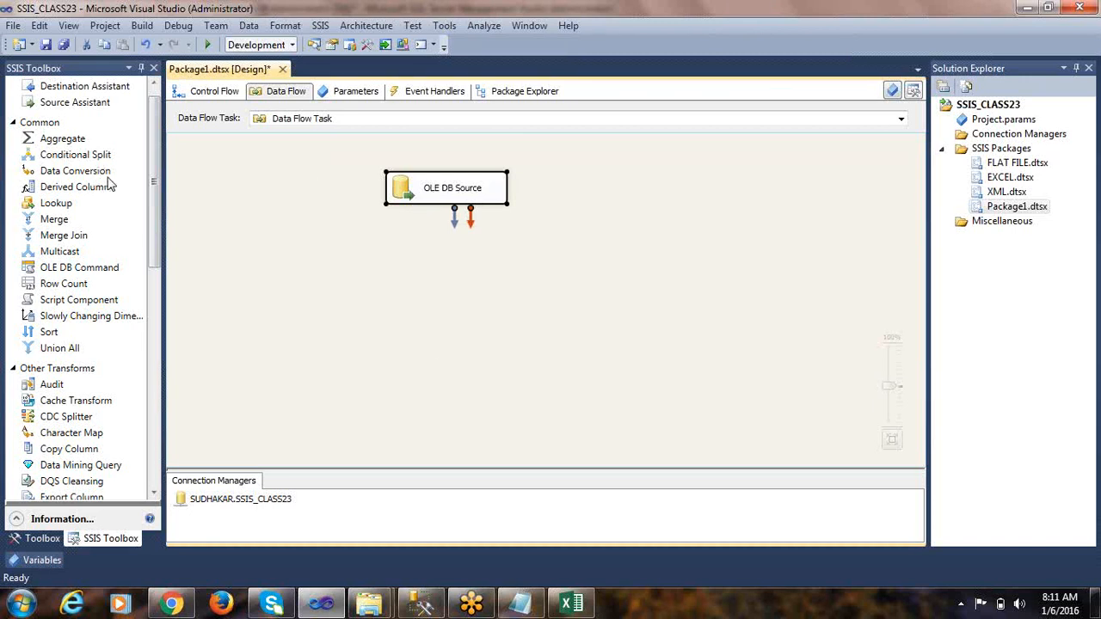
pyautogui.moveTo(154, 256); pyautogui.dragTo(171, 502)
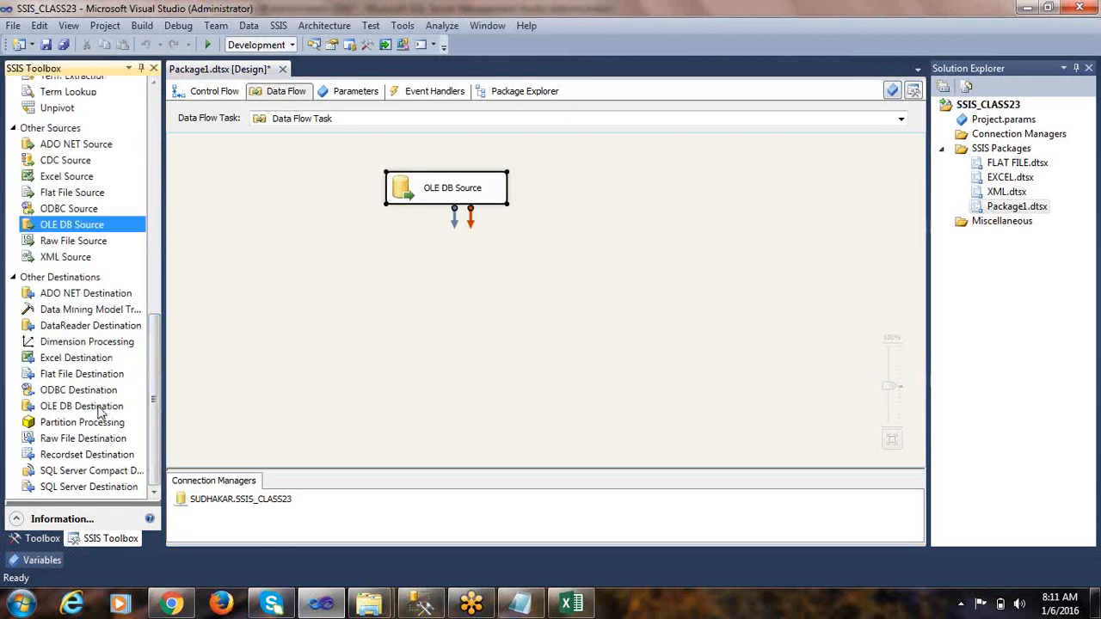
pyautogui.moveTo(95, 413); pyautogui.dragTo(410, 285)
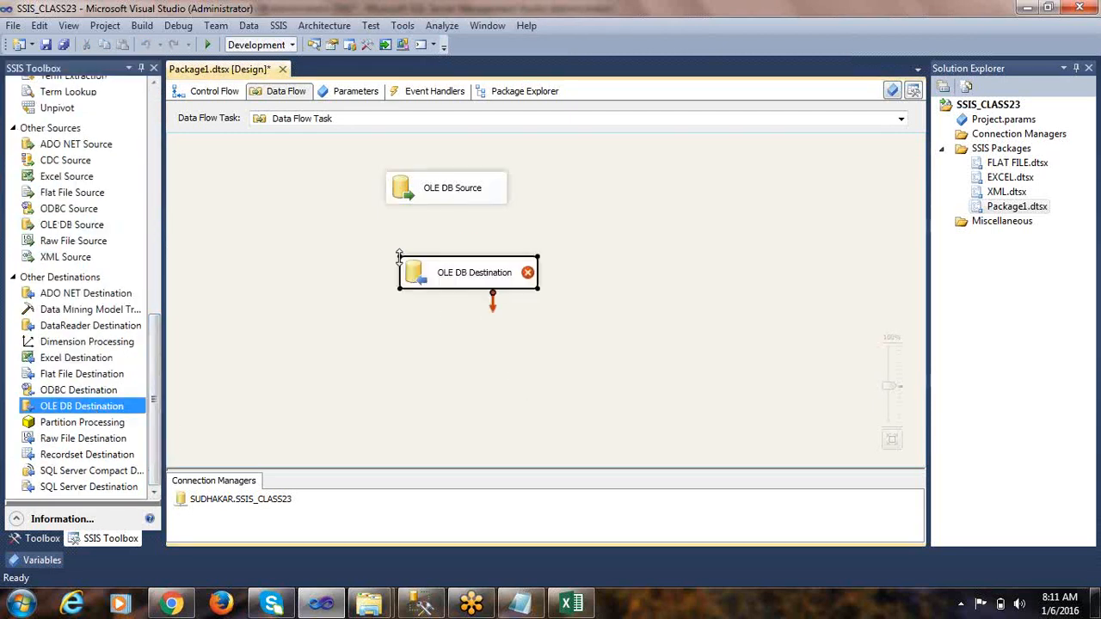
# Step: Connect the OLE DB Source to the OLE DB Destination and choose [dbo].[EMP2] as the destination table
pyautogui.click(419, 199)
pyautogui.moveTo(454, 220); pyautogui.dragTo(469, 295)
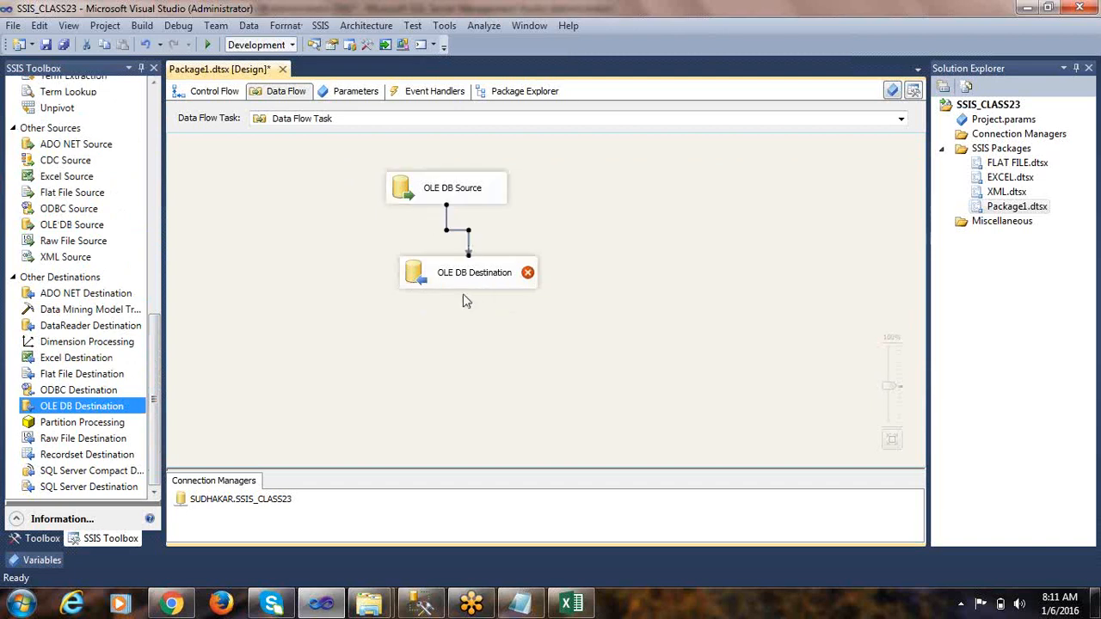
pyautogui.click(421, 281)
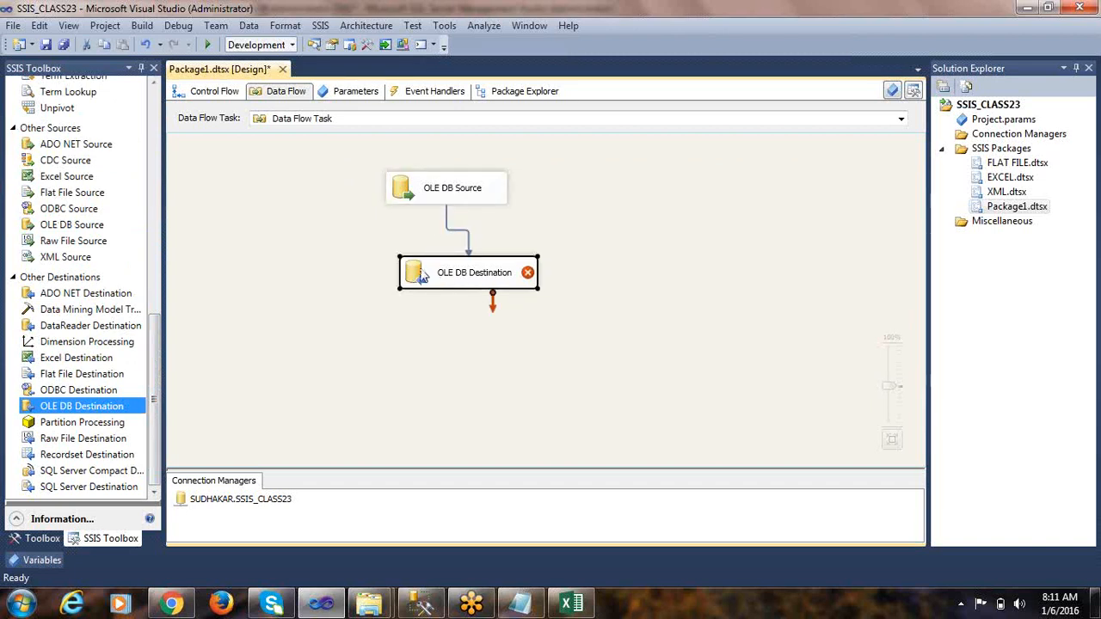
pyautogui.doubleClick(414, 275)
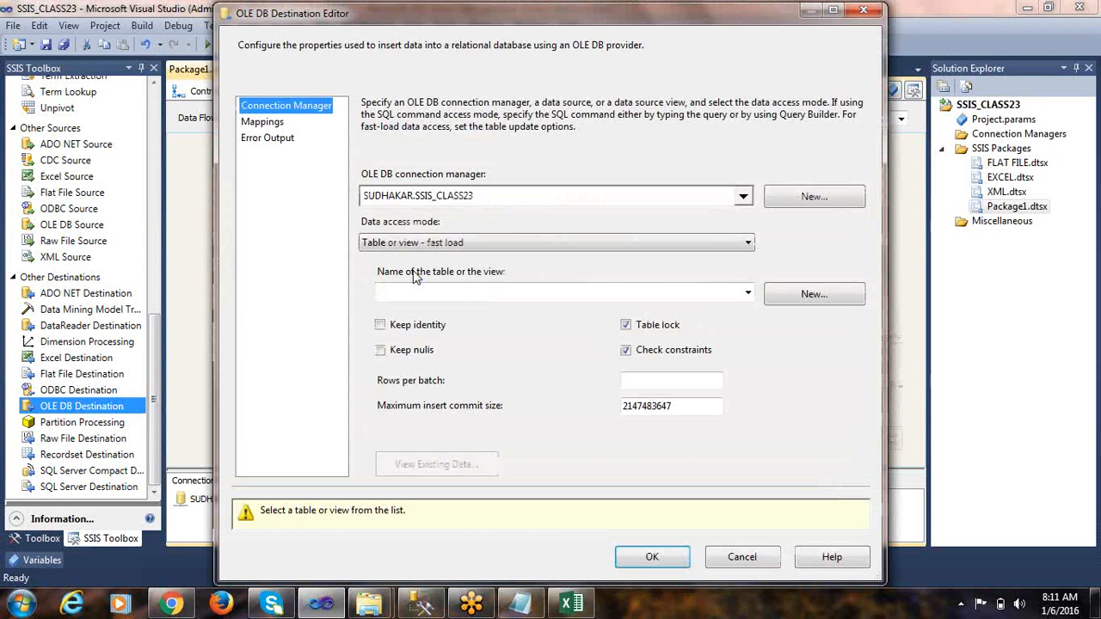
pyautogui.click(745, 293)
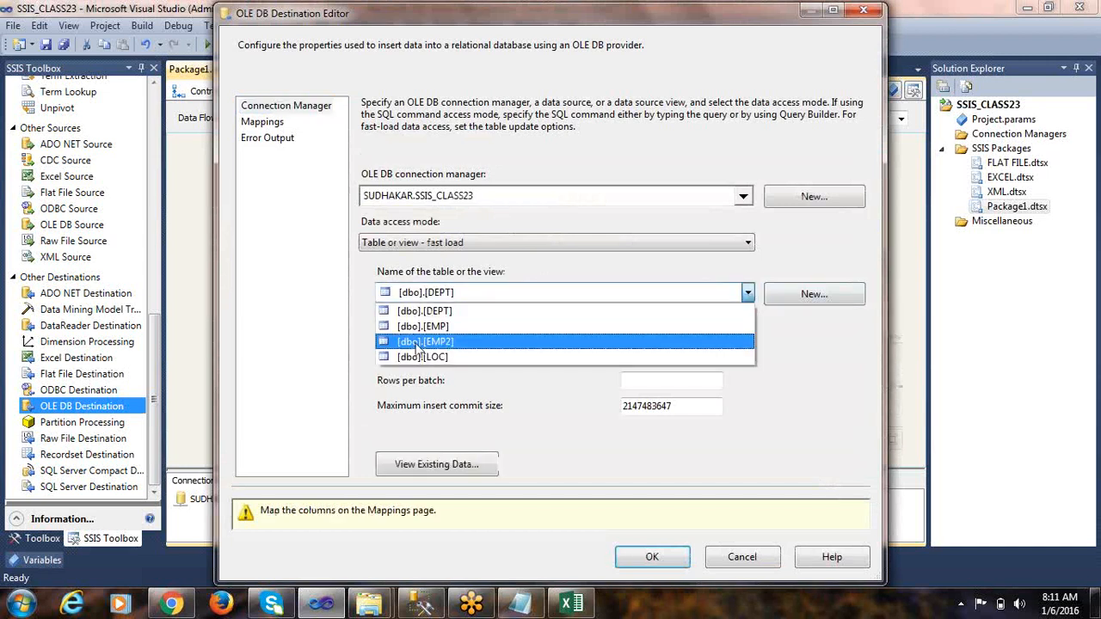
pyautogui.click(430, 342)
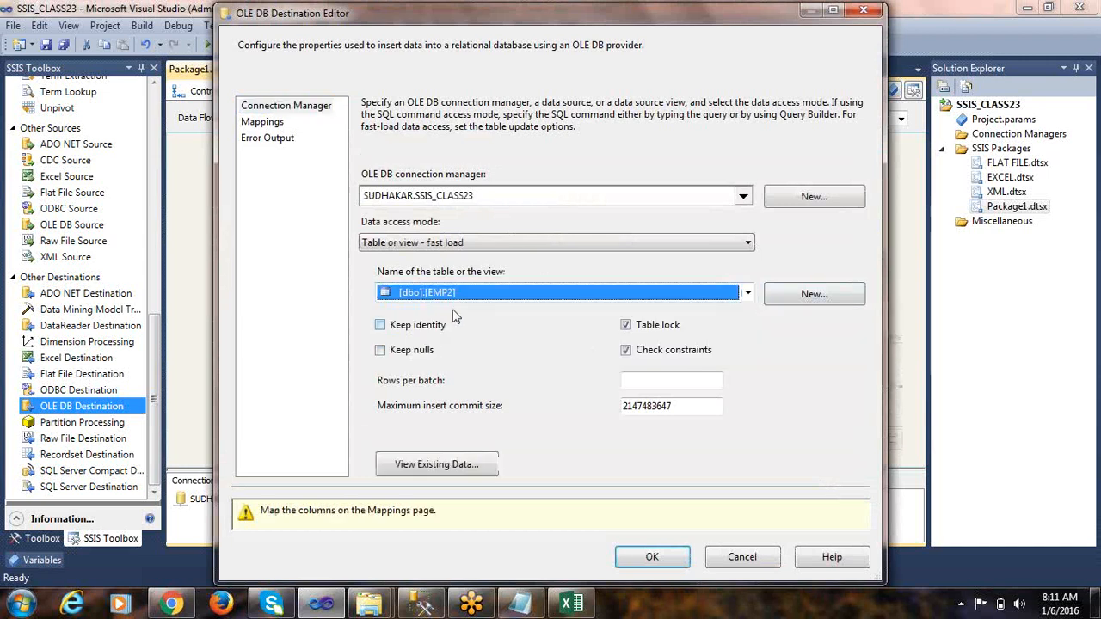
# Step: Accept the destination with EMPNO, ENAME and DNAME mapped by name, run the package and return to design mode
pyautogui.click(263, 122)
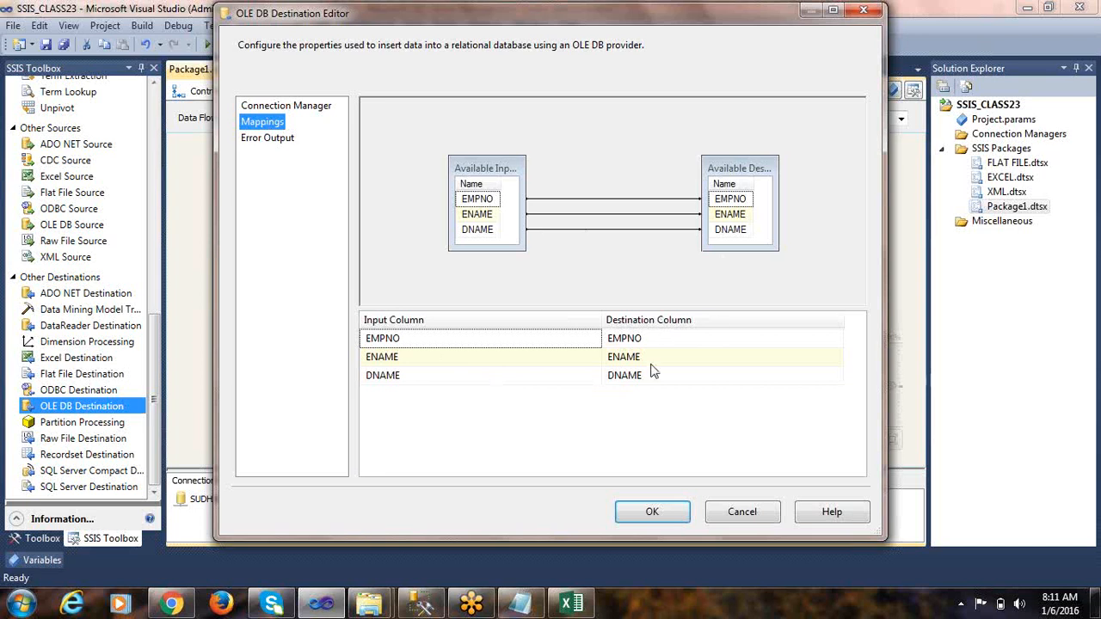
pyautogui.click(676, 513)
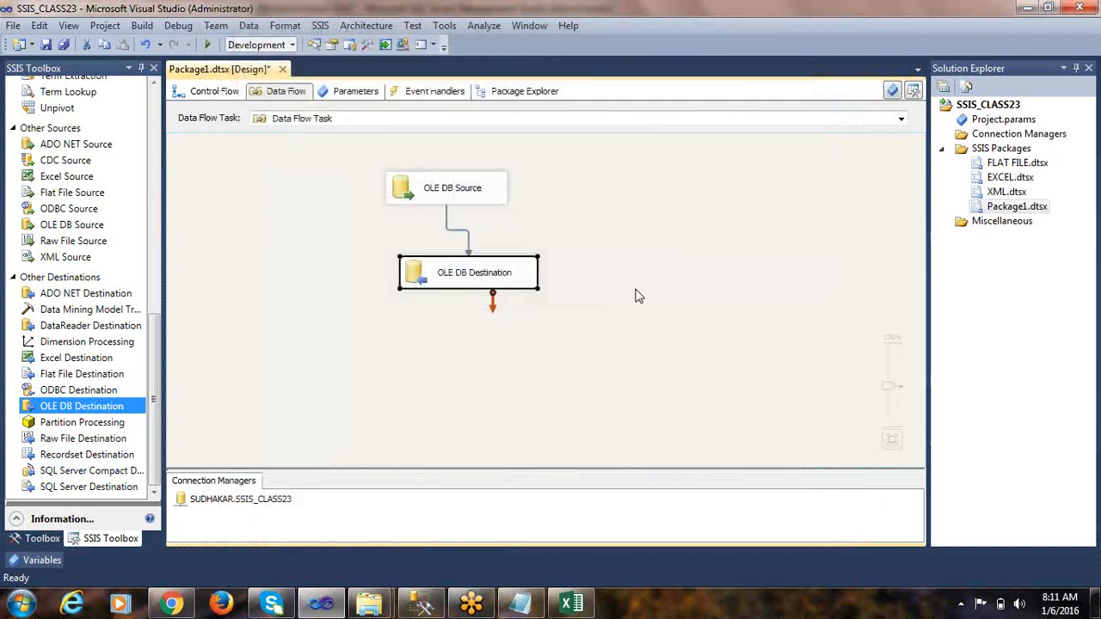
pyautogui.click(207, 44)
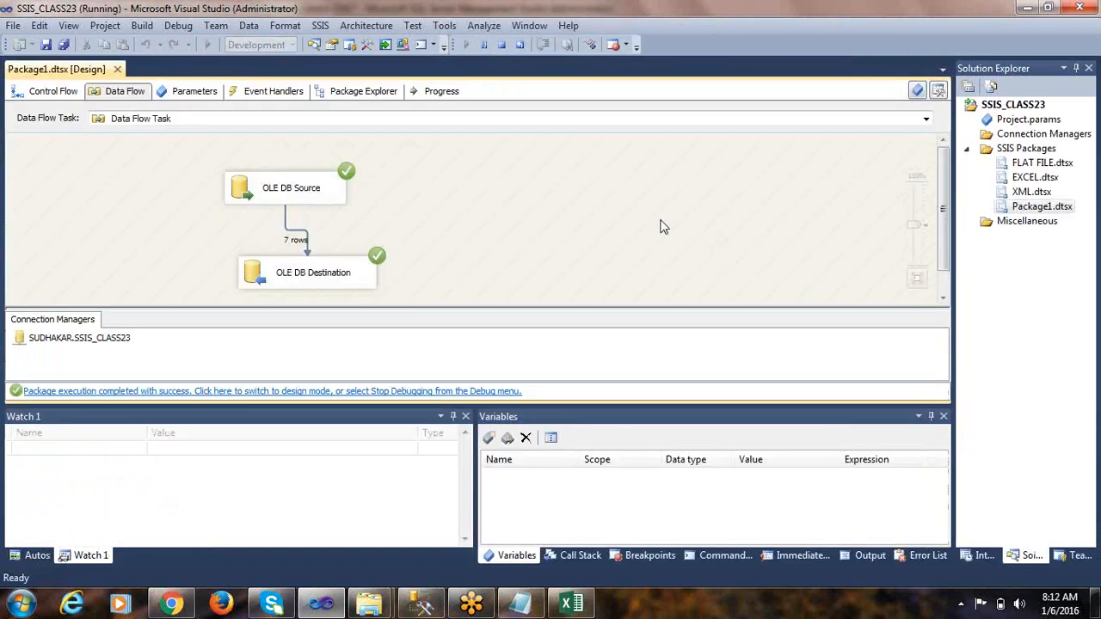
pyautogui.click(385, 394)
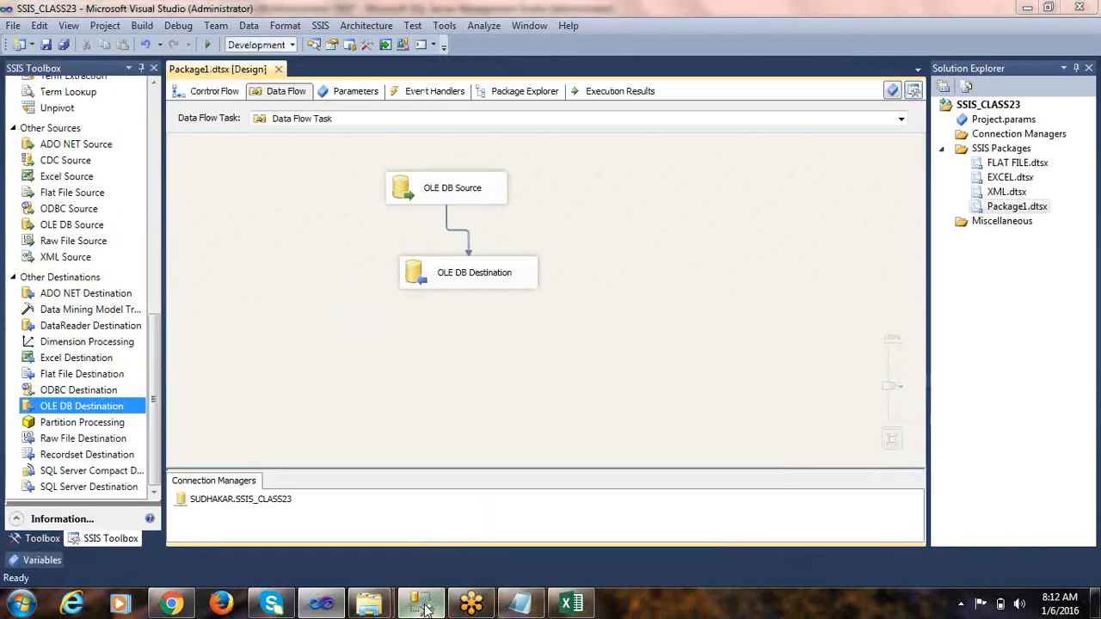
# Step: Switch to SQL Server Management Studio and run SELECT * FROM EMP2 to check the loaded rows
pyautogui.click(424, 609)
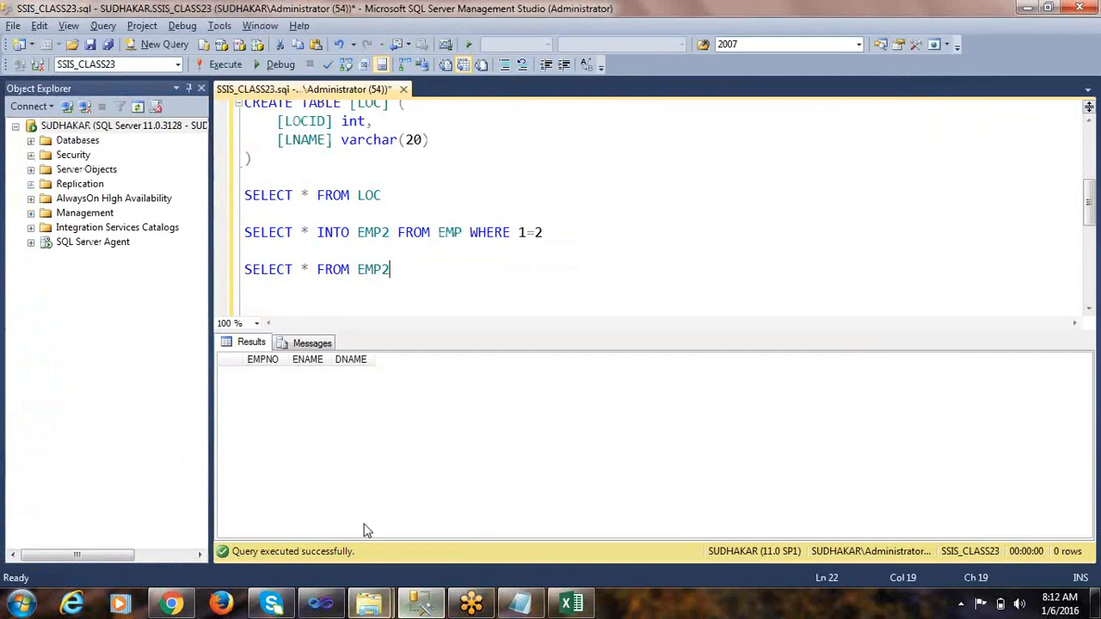
pyautogui.moveTo(413, 269); pyautogui.dragTo(201, 268)
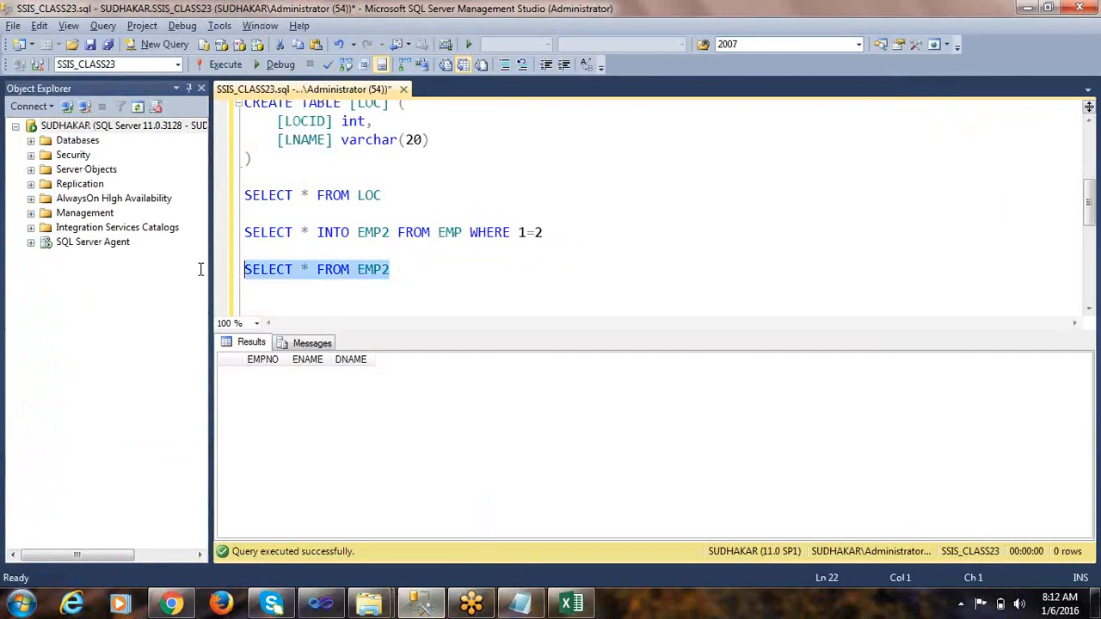
pyautogui.click(222, 64)
pyautogui.click(306, 420)
pyautogui.click(258, 450)
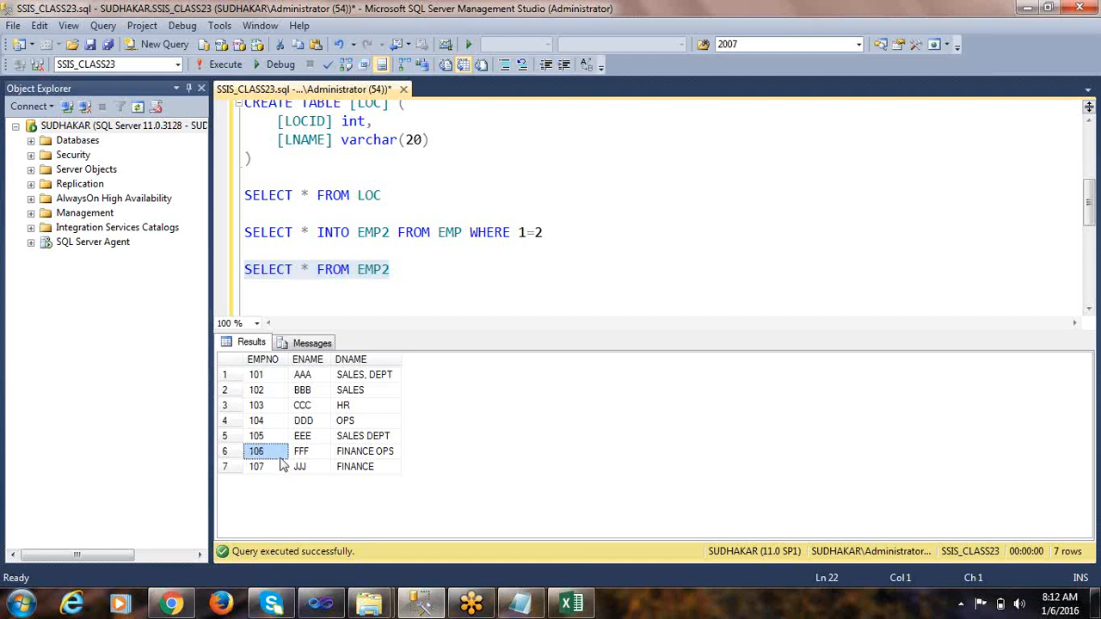
pyautogui.click(307, 466)
pyautogui.click(401, 272)
# Step: Switch back to Visual Studio, rename Package1.dtsx as OLEDB.dtsx, and save and close the package
pyautogui.hotkey('alt', 'Tab')
pyautogui.click(1004, 210)
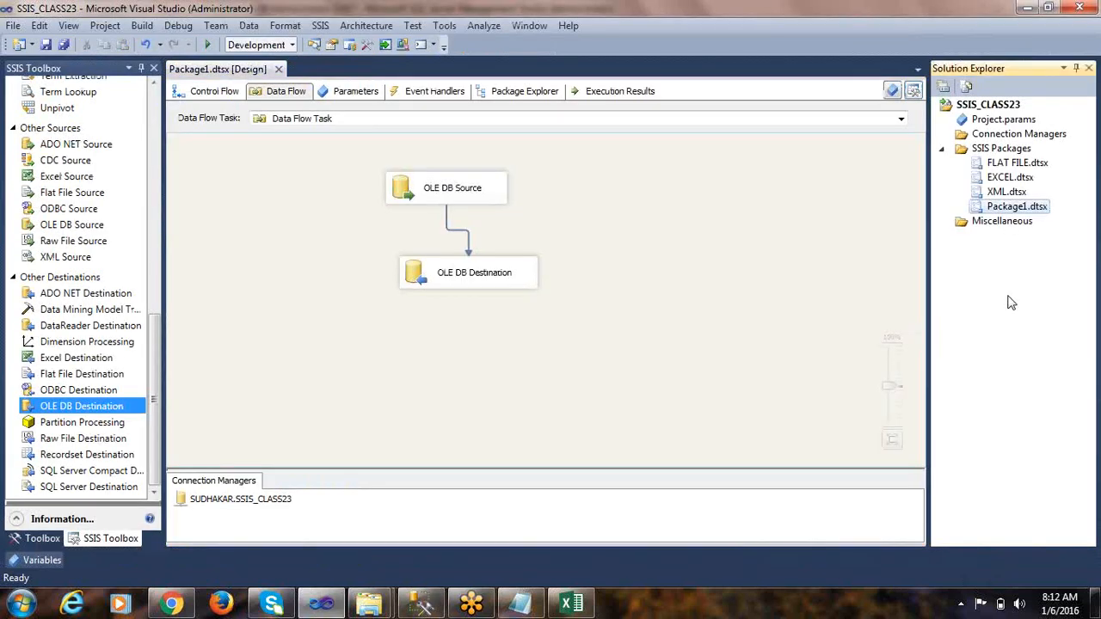
pyautogui.press('F2')
pyautogui.press('Left')
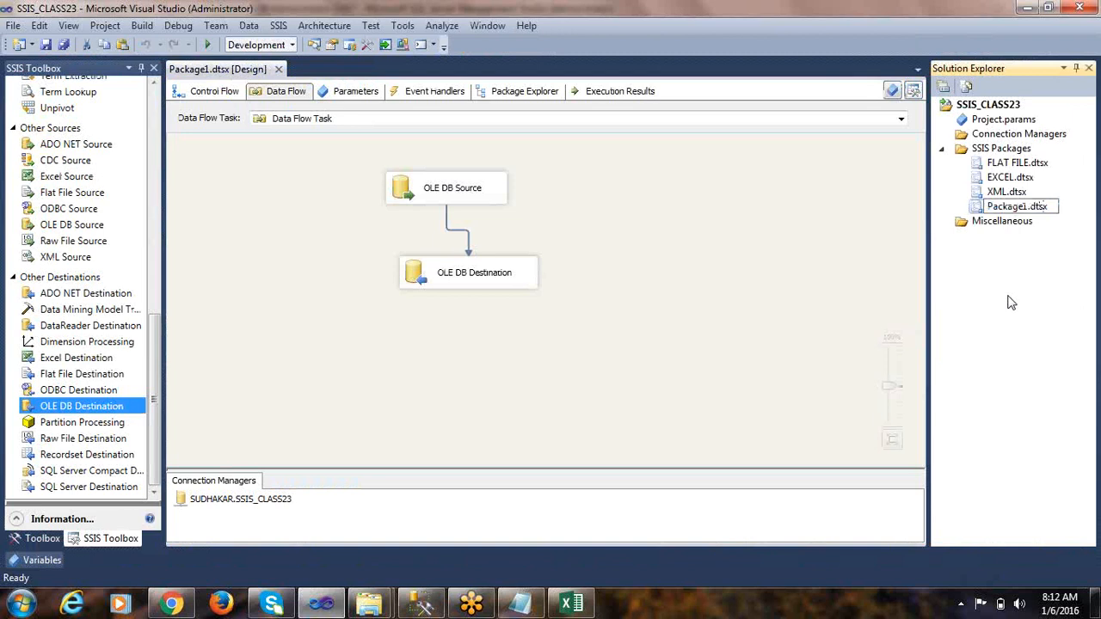
pyautogui.hotkey('shift', 'Home')
pyautogui.write('OLEDB')
pyautogui.click(680, 321)
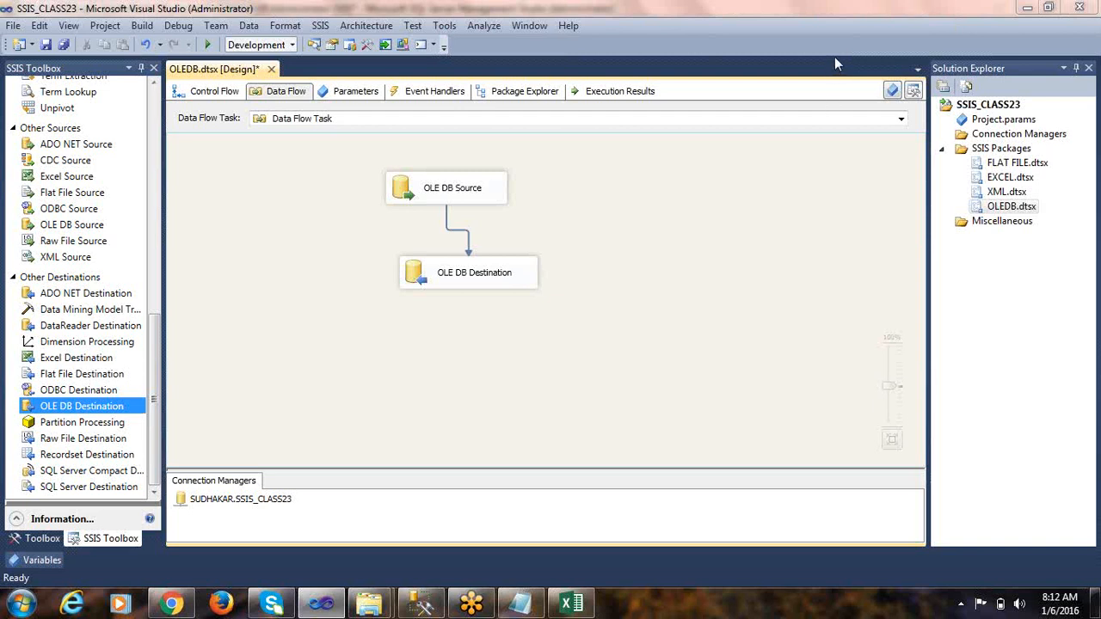
pyautogui.hotkey('ctrl', 's')
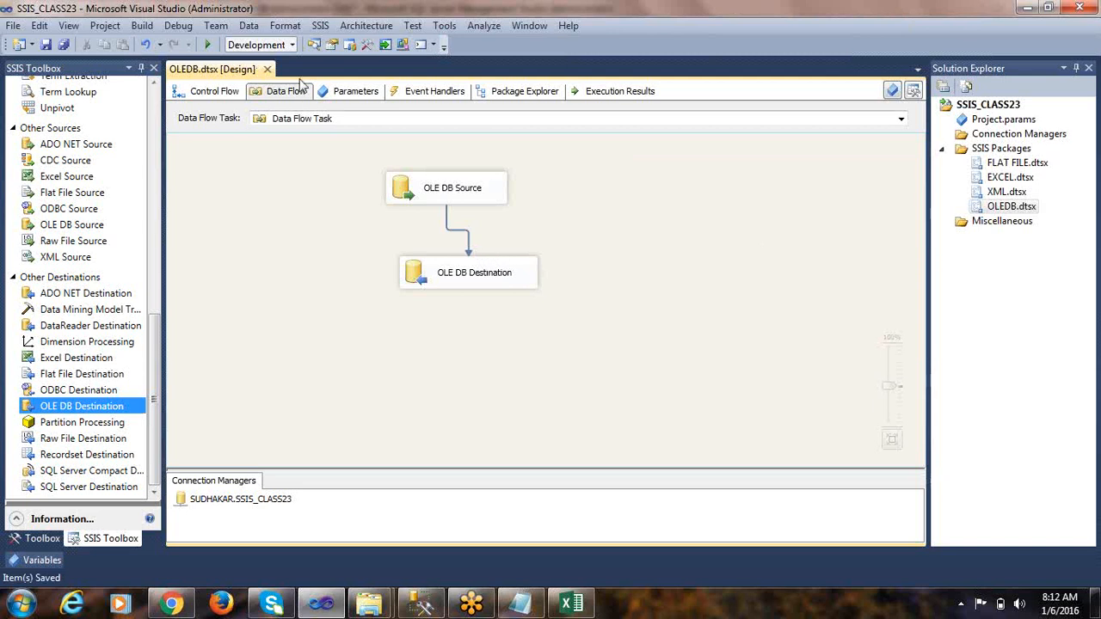
pyautogui.click(267, 69)
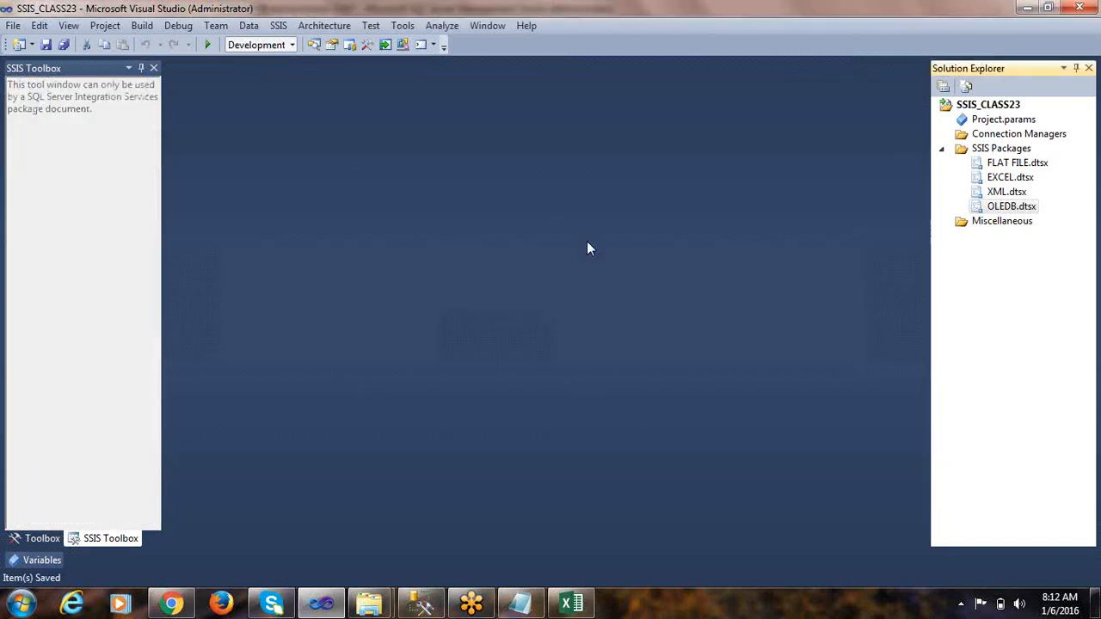
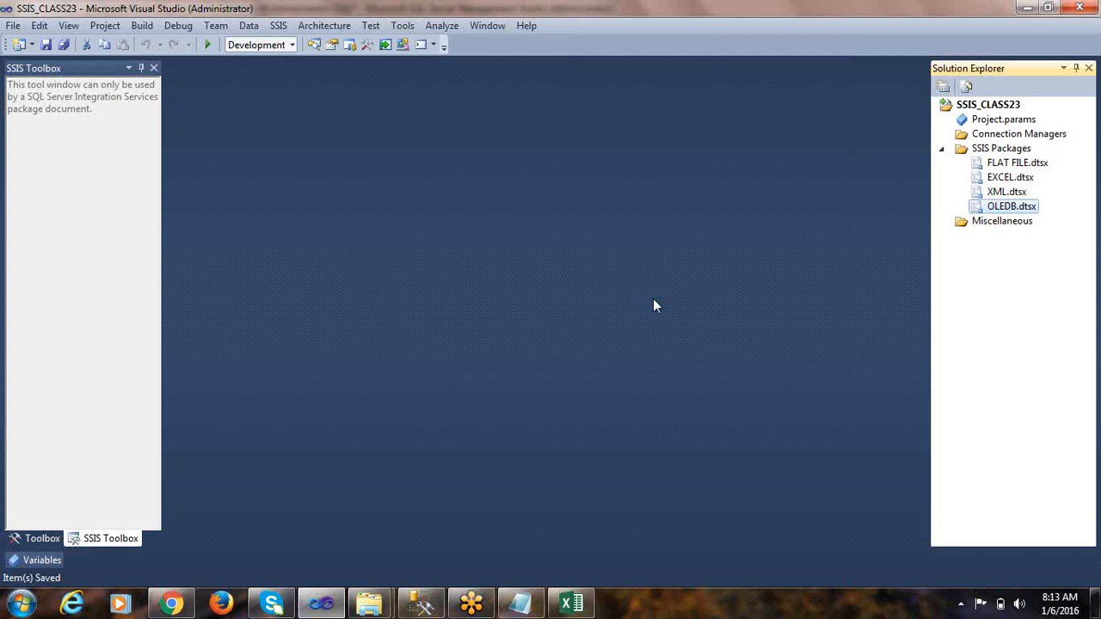
# Step: In SQL Server Management Studio, start a new SELECT * statement below the EMP2 query
pyautogui.click(420, 603)
pyautogui.press('Return')
pyautogui.press('Return')
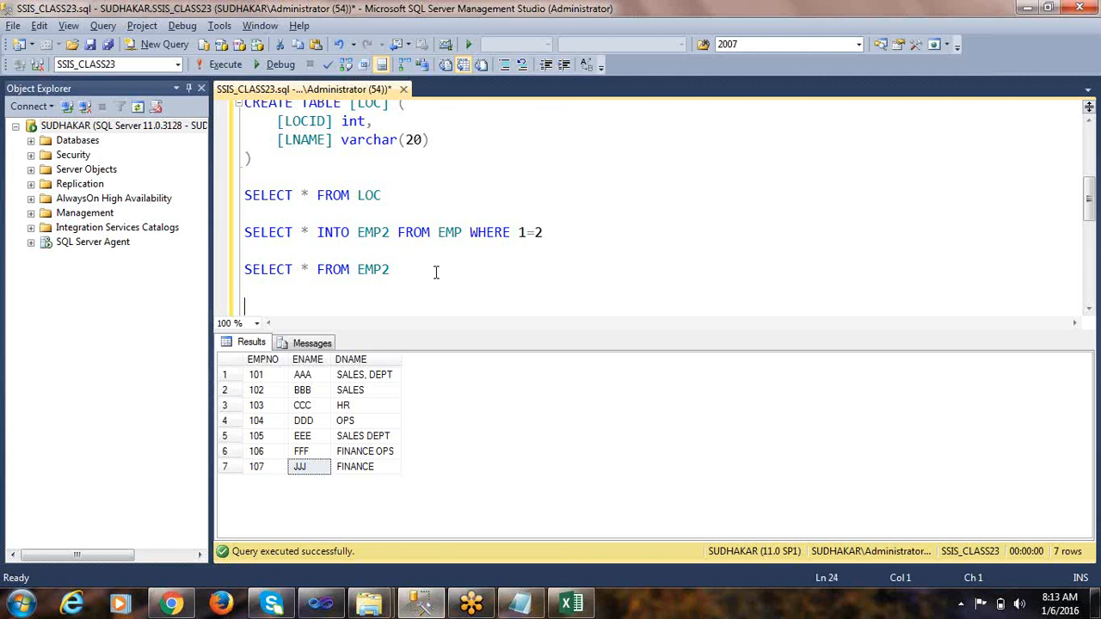
pyautogui.write('SELECT *')
# Step: Examine the department names in the DNAME column of the EMP2 results
pyautogui.click(306, 409)
pyautogui.click(359, 424)
pyautogui.click(368, 409)
pyautogui.click(376, 391)
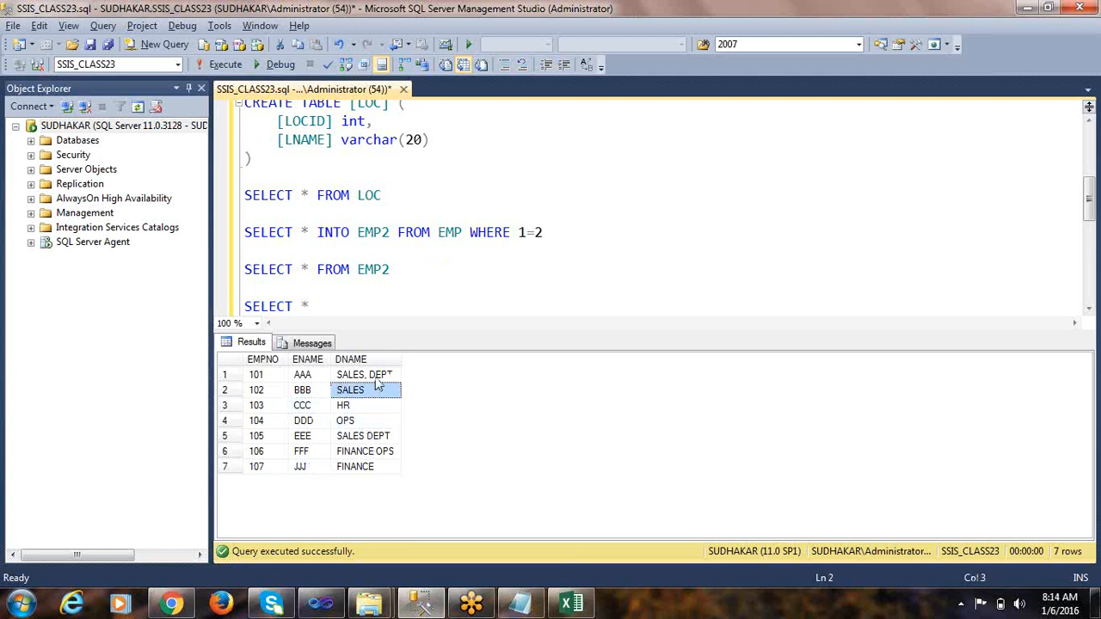
pyautogui.click(372, 469)
pyautogui.click(378, 391)
pyautogui.press('Down')
pyautogui.press('Down')
pyautogui.press('Down')
pyautogui.press('Down')
pyautogui.press('Down')
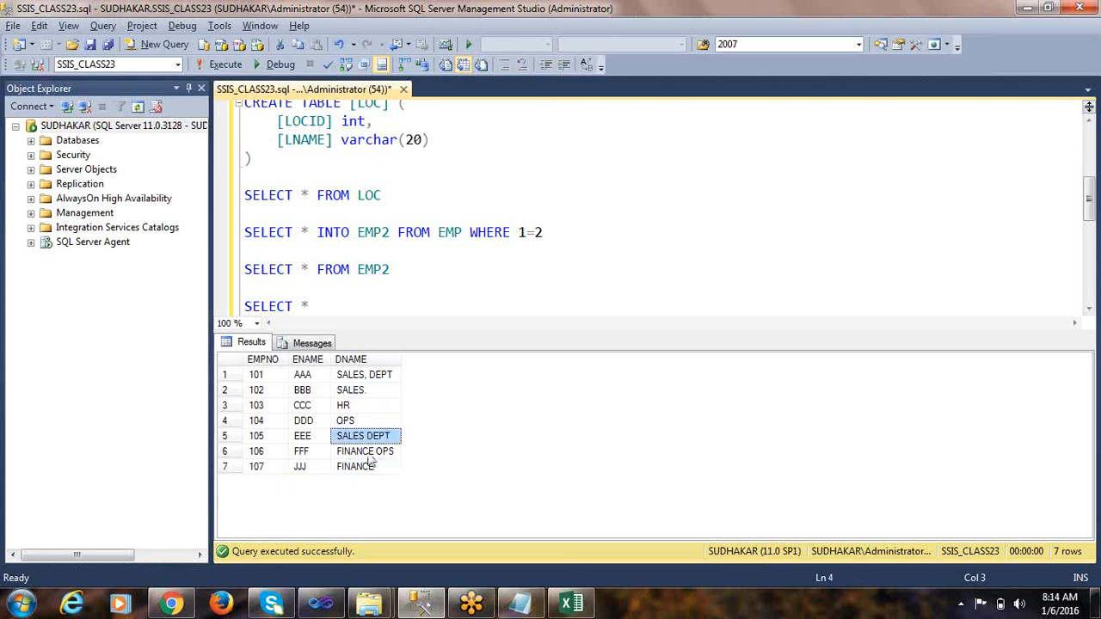
pyautogui.click(363, 438)
pyautogui.click(369, 378)
pyautogui.click(368, 421)
pyautogui.click(370, 452)
pyautogui.click(370, 467)
pyautogui.click(336, 301)
pyautogui.scroll(-1, 398, 295)
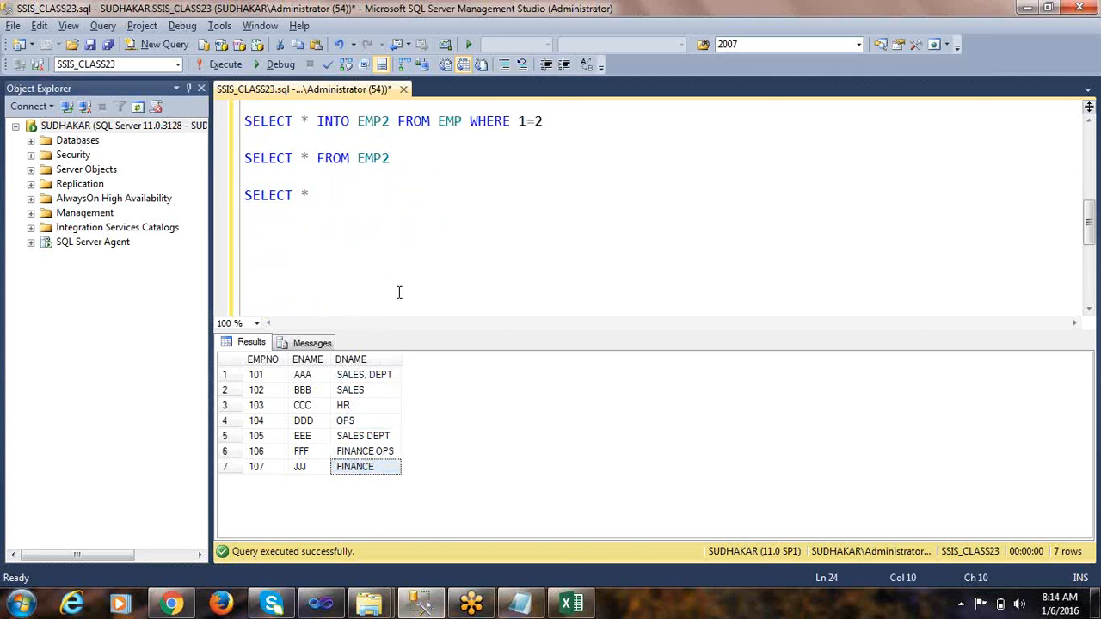
pyautogui.scroll(6, 398, 292)
# Step: Switch to Visual Studio, open the FLAT FILE.dtsx package and disable its Execute SQL Task
pyautogui.click(320, 604)
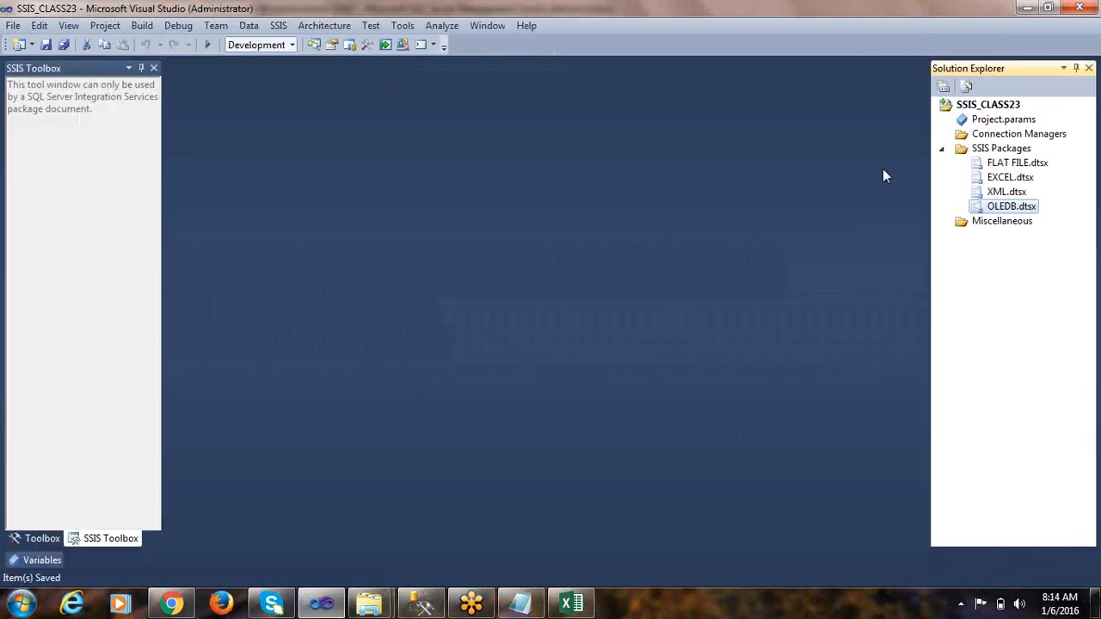
pyautogui.doubleClick(1006, 164)
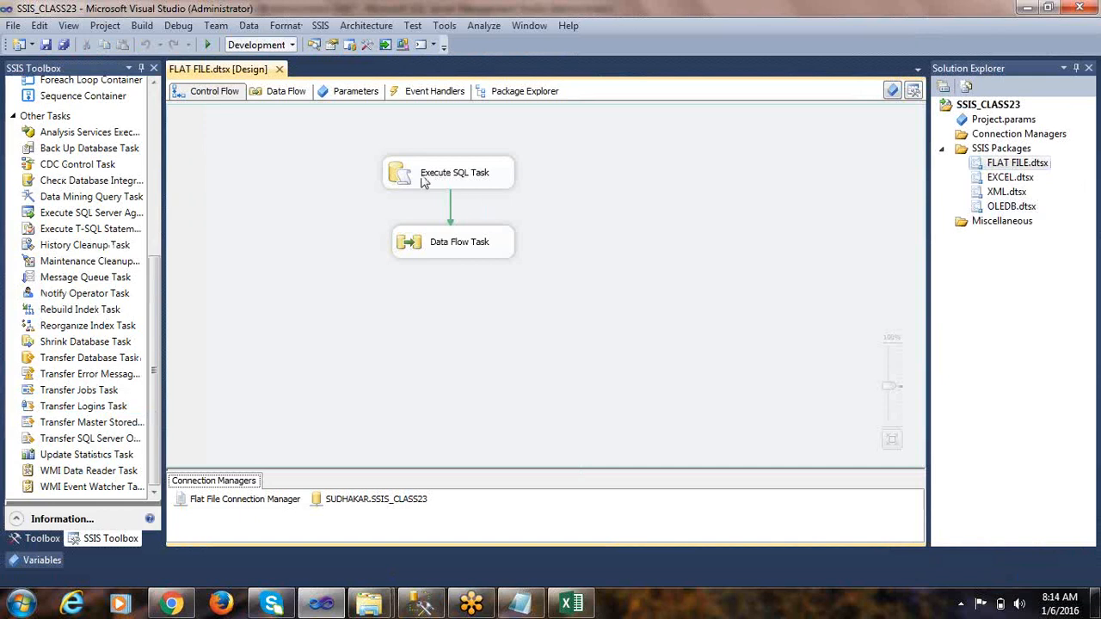
pyautogui.click(409, 176)
pyautogui.rightClick(410, 176)
pyautogui.click(426, 201)
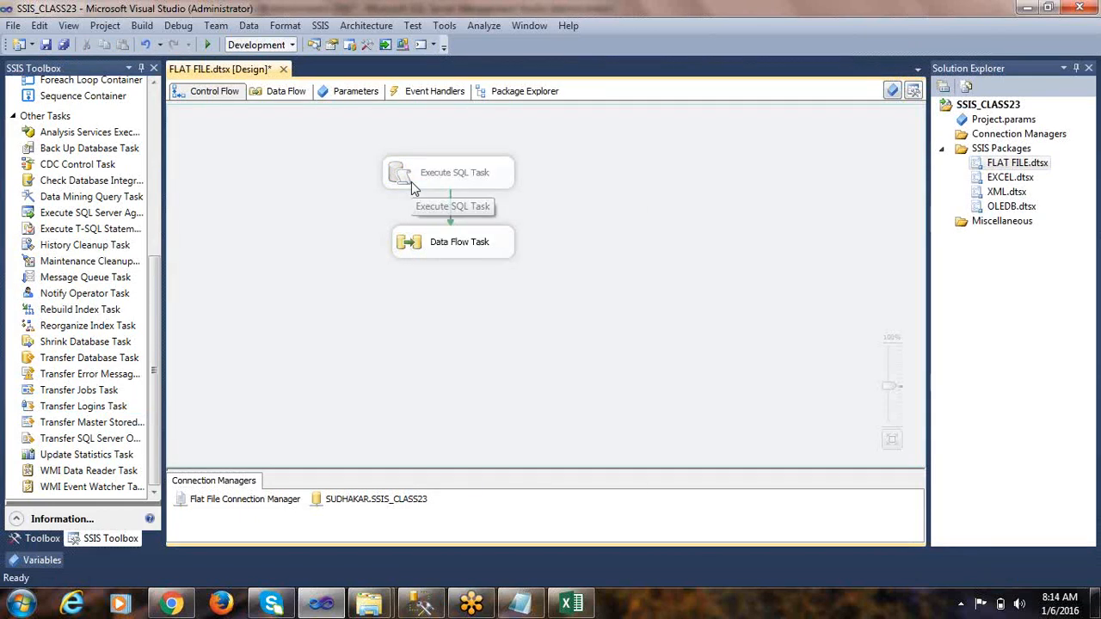
# Step: Run the FLAT FILE package with only its Data Flow Task enabled, then stop debugging and close the package
pyautogui.click(206, 45)
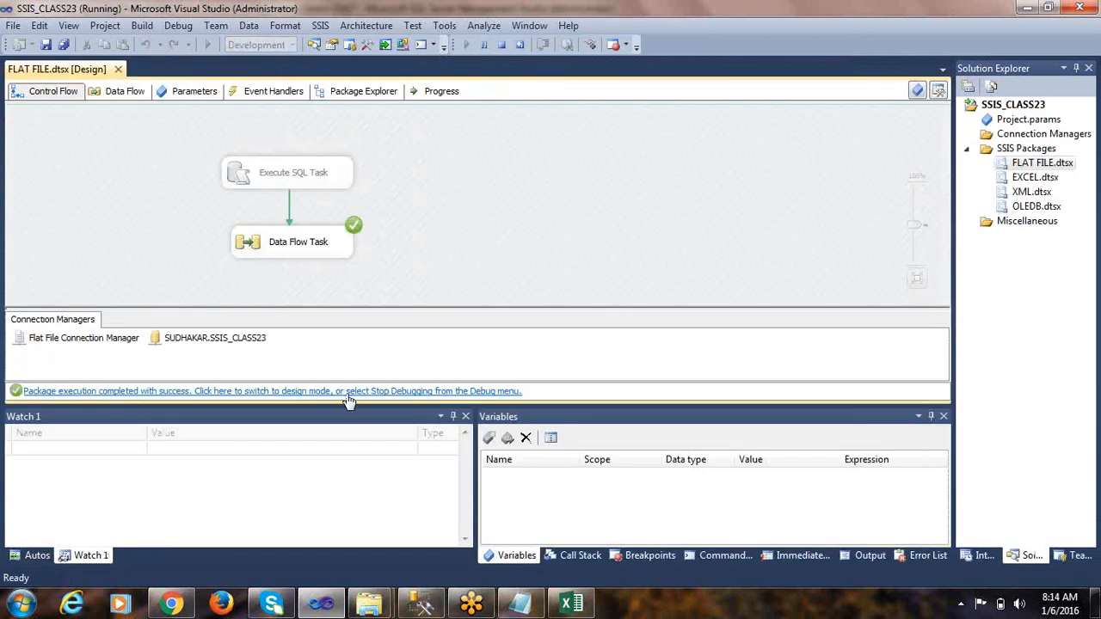
pyautogui.click(348, 394)
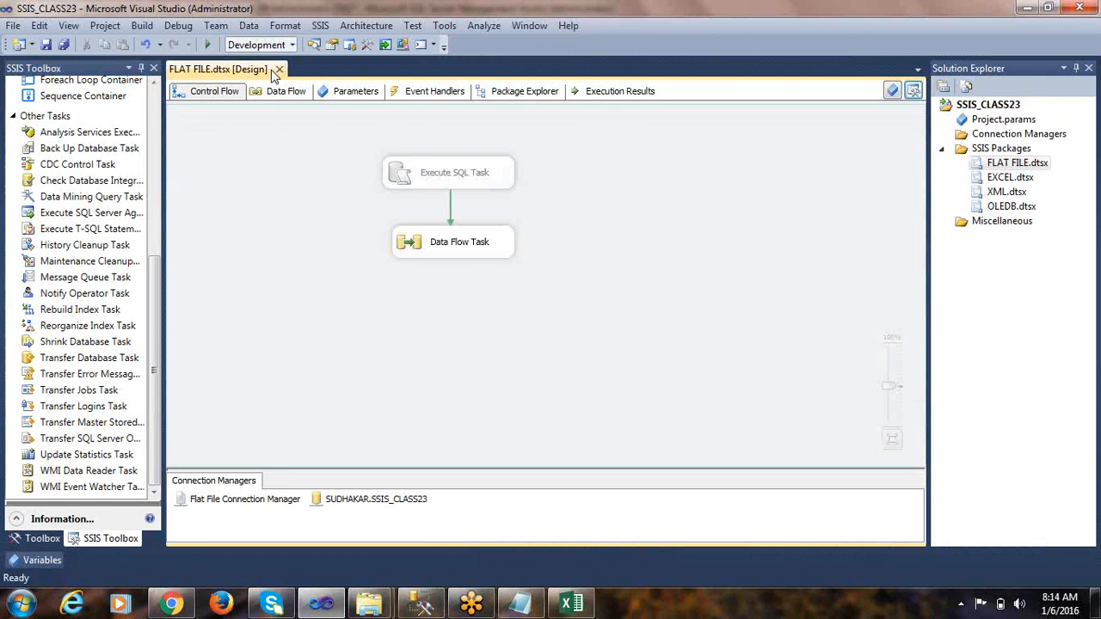
pyautogui.click(280, 70)
# Step: Switch to SQL Server Management Studio, complete the last statement as SELECT * FROM EMP and execute it
pyautogui.hotkey('alt', 'Tab')
pyautogui.click(405, 292)
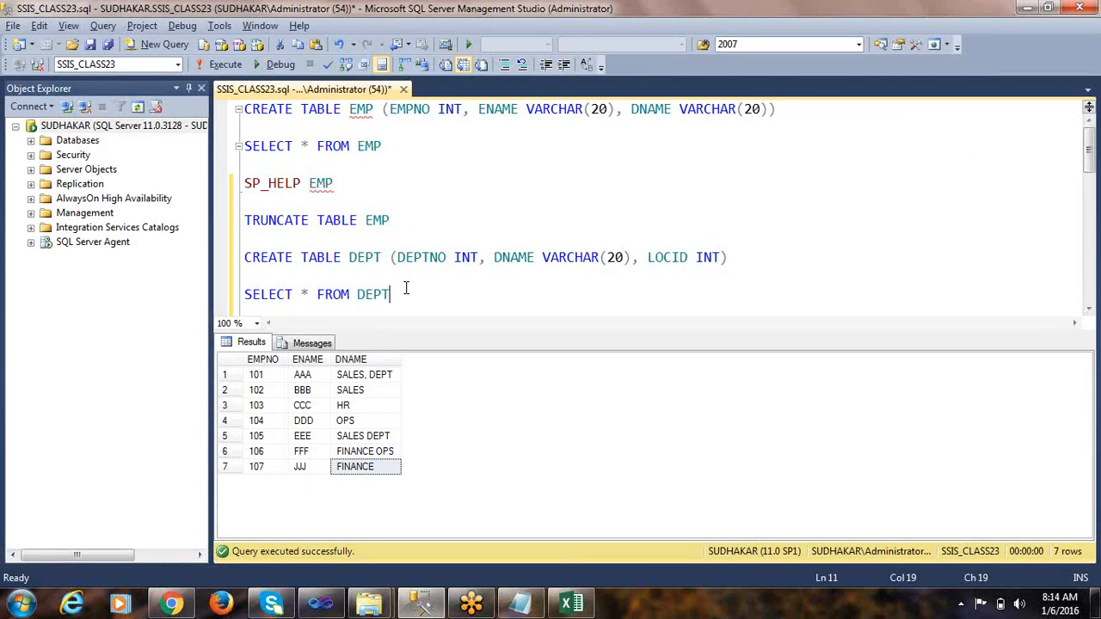
pyautogui.scroll(-5, 401, 290)
pyautogui.click(347, 201)
pyautogui.write('FROM EMP')
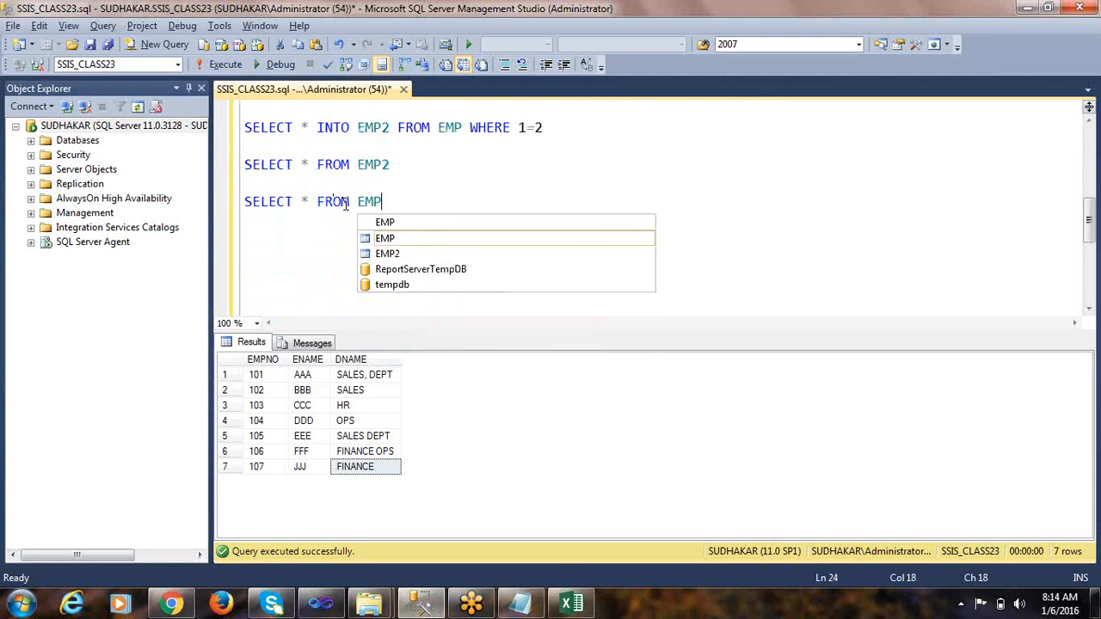
pyautogui.press('Escape')
pyautogui.moveTo(417, 203); pyautogui.dragTo(5, 209)
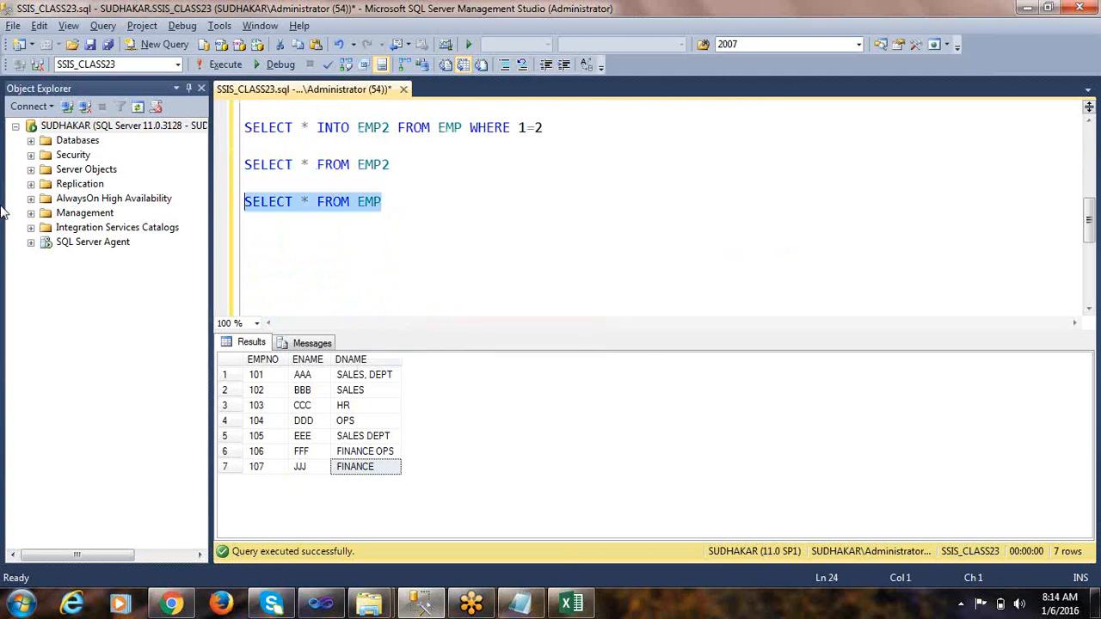
pyautogui.press('F5')
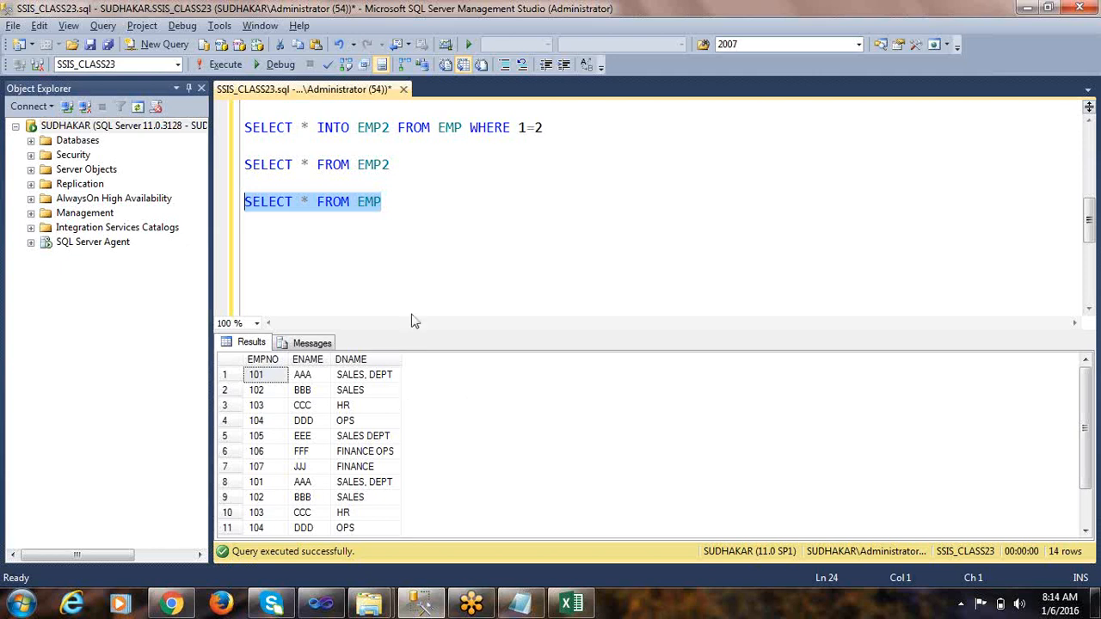
# Step: Extend the EMP query with WHERE DNAME = 'SALES' on a new line and execute the two-line statement
pyautogui.click(371, 392)
pyautogui.click(394, 203)
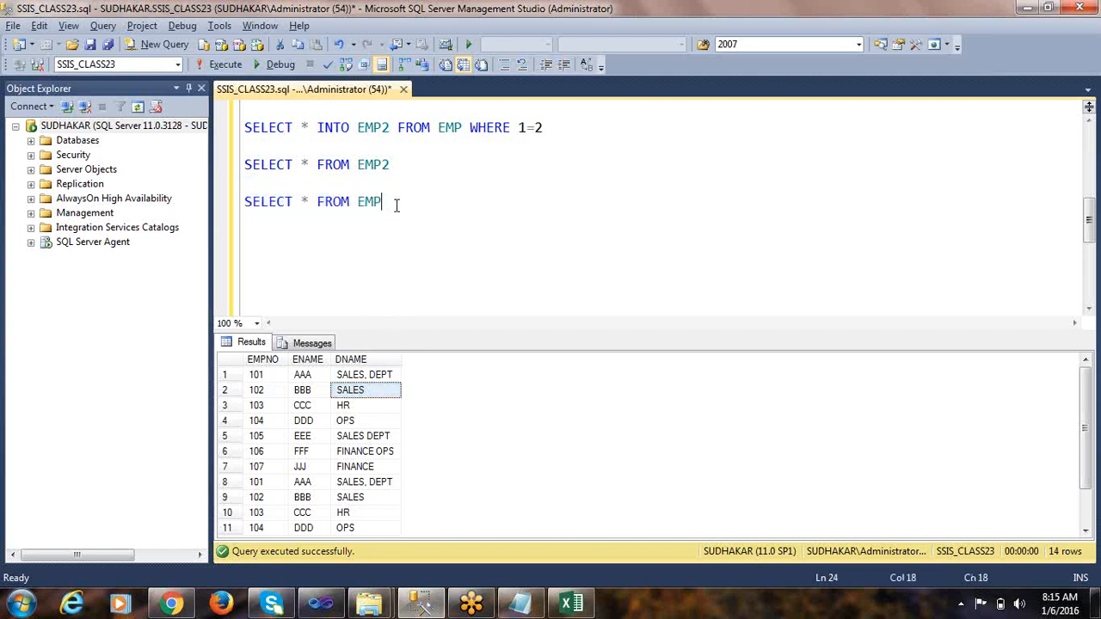
pyautogui.press('Return')
pyautogui.write('WHERE ')
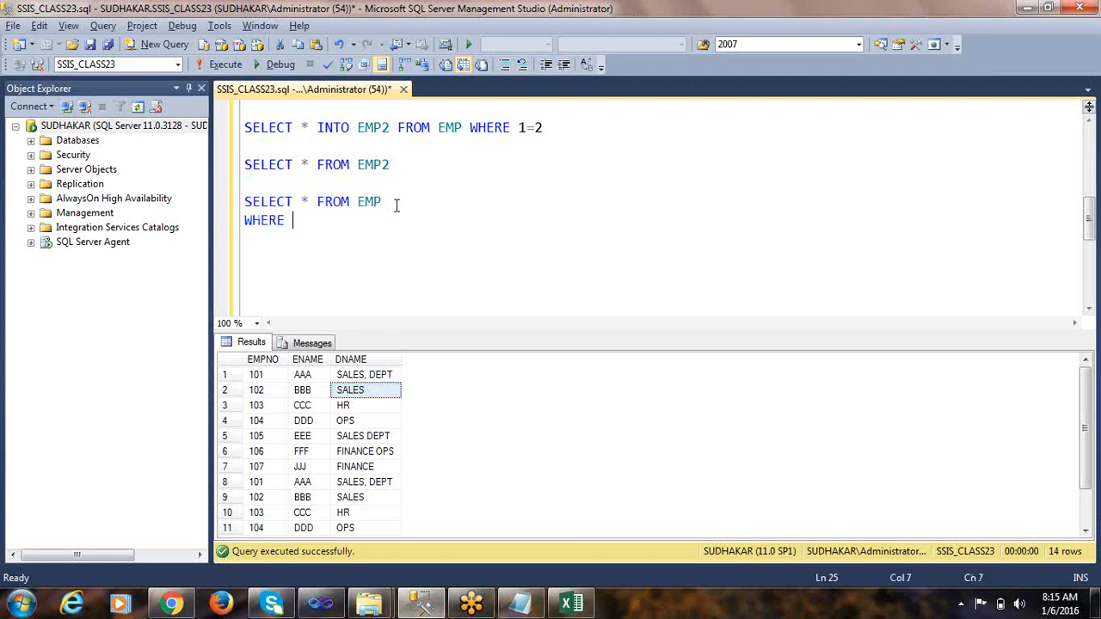
pyautogui.write('DNA')
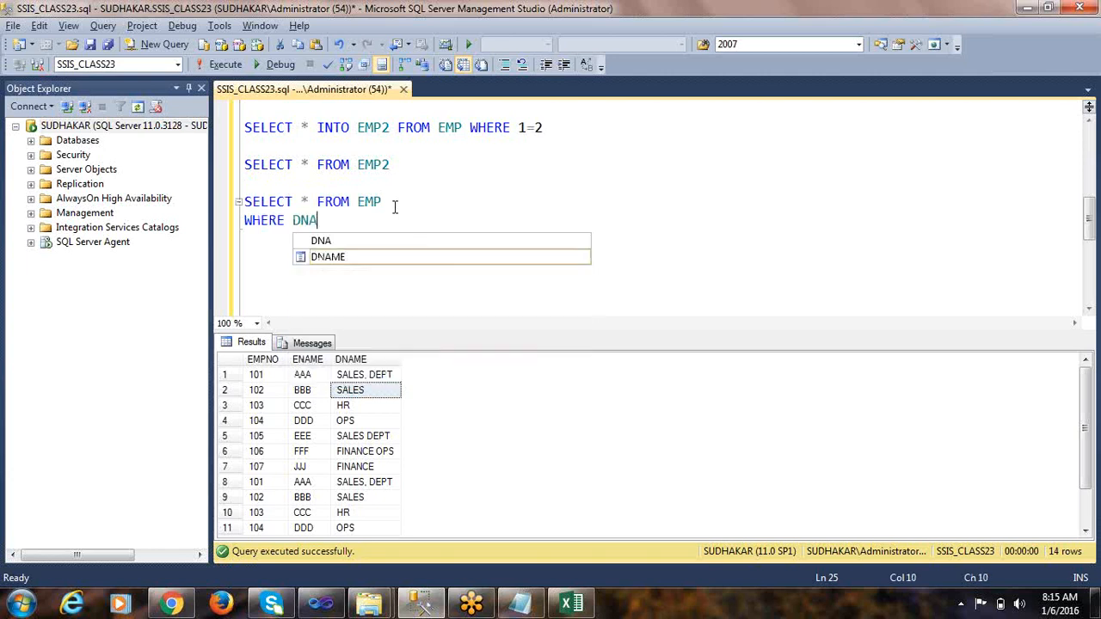
pyautogui.write("ME = 'SALE'")
pyautogui.press('Left')
pyautogui.write('SALES')
pyautogui.press('End')
pyautogui.hotkey('shift', 'Home')
pyautogui.hotkey('shift', 'Up')
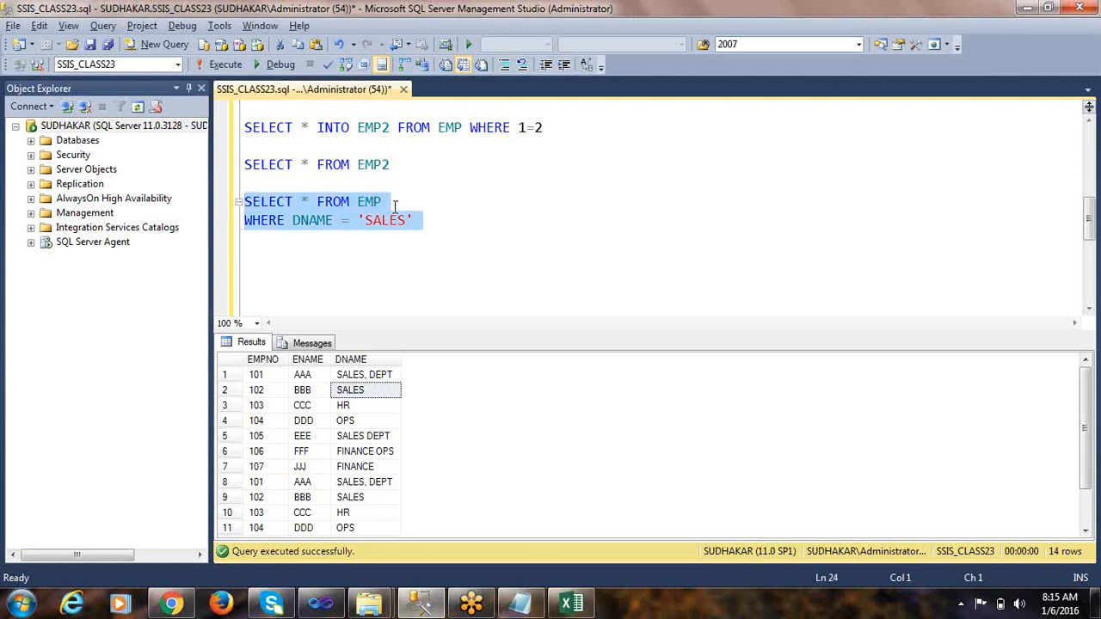
pyautogui.click(223, 65)
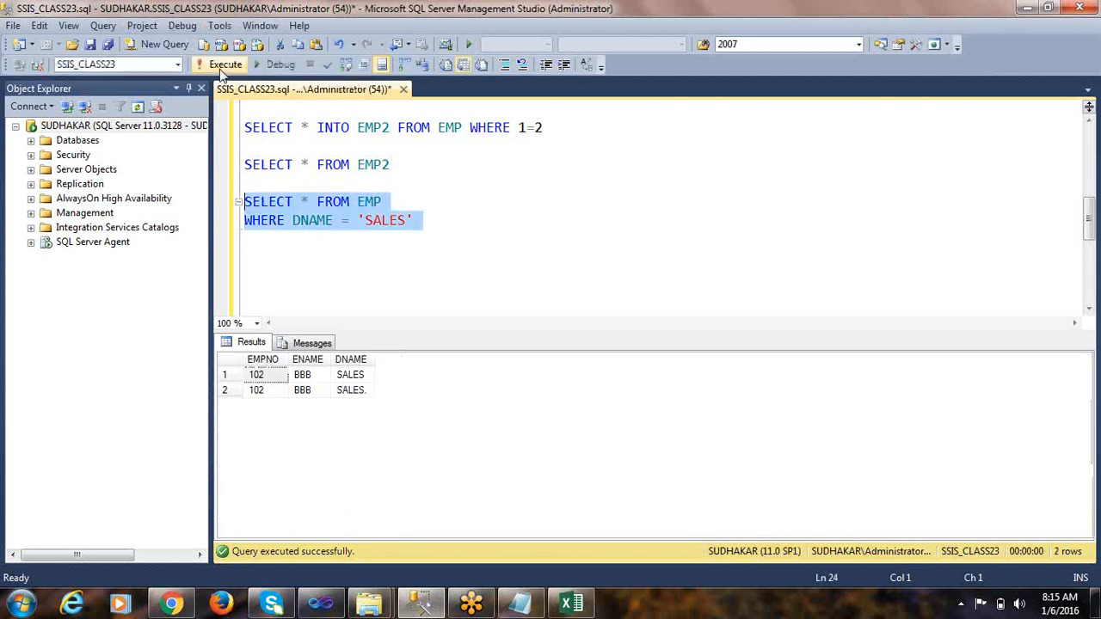
# Step: Execute only the SELECT * FROM EMP2 statement to view the rows in EMP2
pyautogui.click(432, 222)
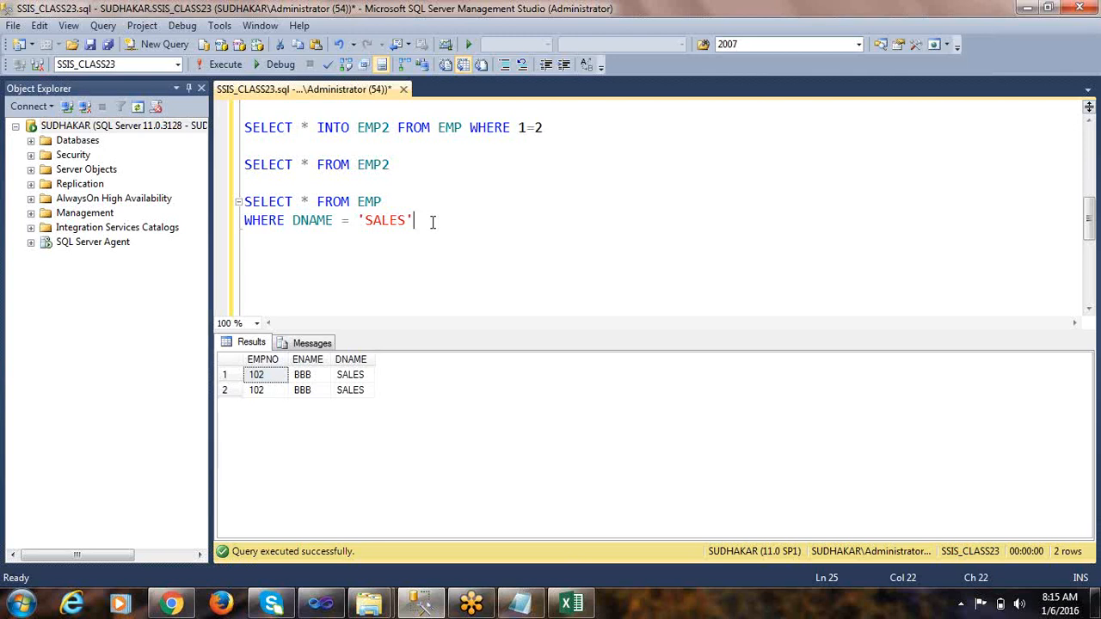
pyautogui.click(391, 165)
pyautogui.hotkey('ctrl', 'shift', 'Left')
pyautogui.hotkey('ctrl', 'shift', 'Left')
pyautogui.hotkey('ctrl', 'shift', 'Left')
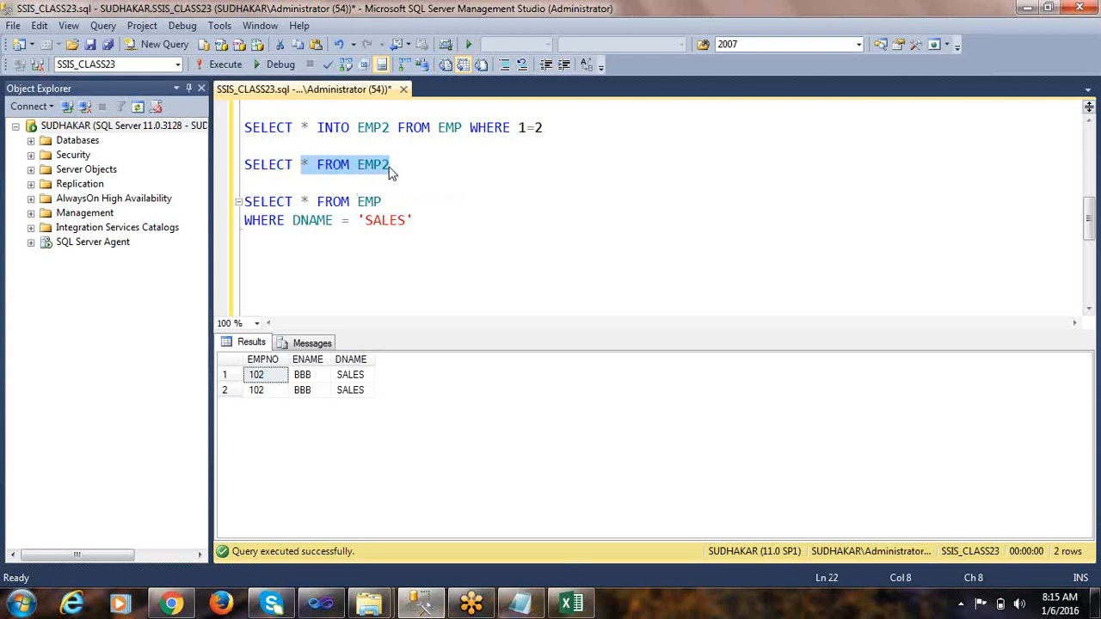
pyautogui.press('Right')
pyautogui.hotkey('ctrl', 'shift', 'Left')
pyautogui.hotkey('ctrl', 'shift', 'Left')
pyautogui.hotkey('ctrl', 'shift', 'Left')
pyautogui.hotkey('ctrl', 'shift', 'Left')
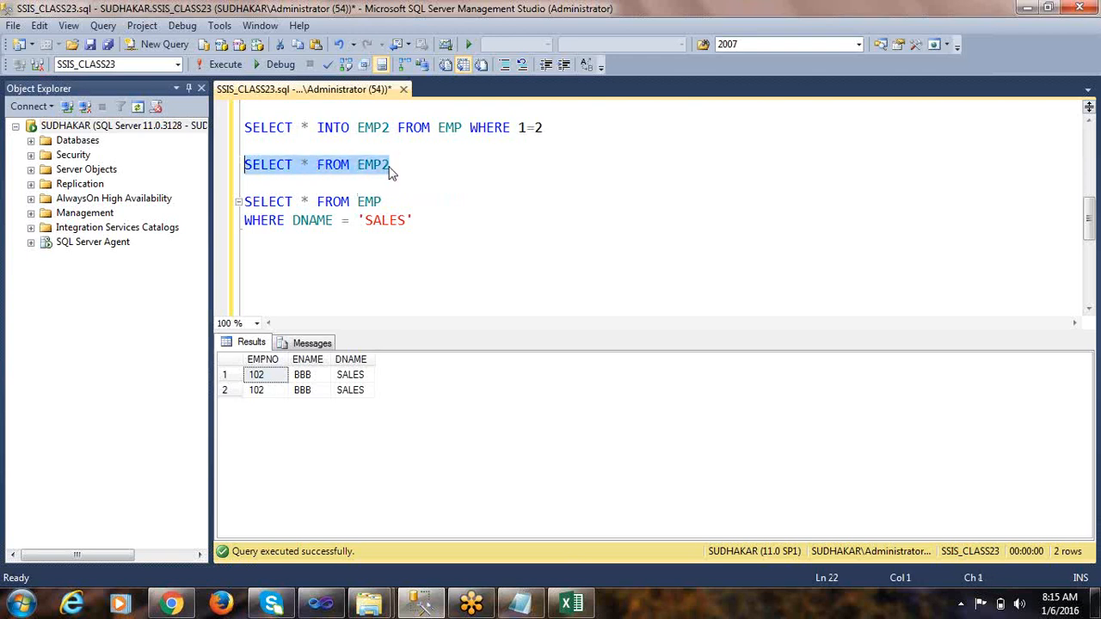
pyautogui.press('F5')
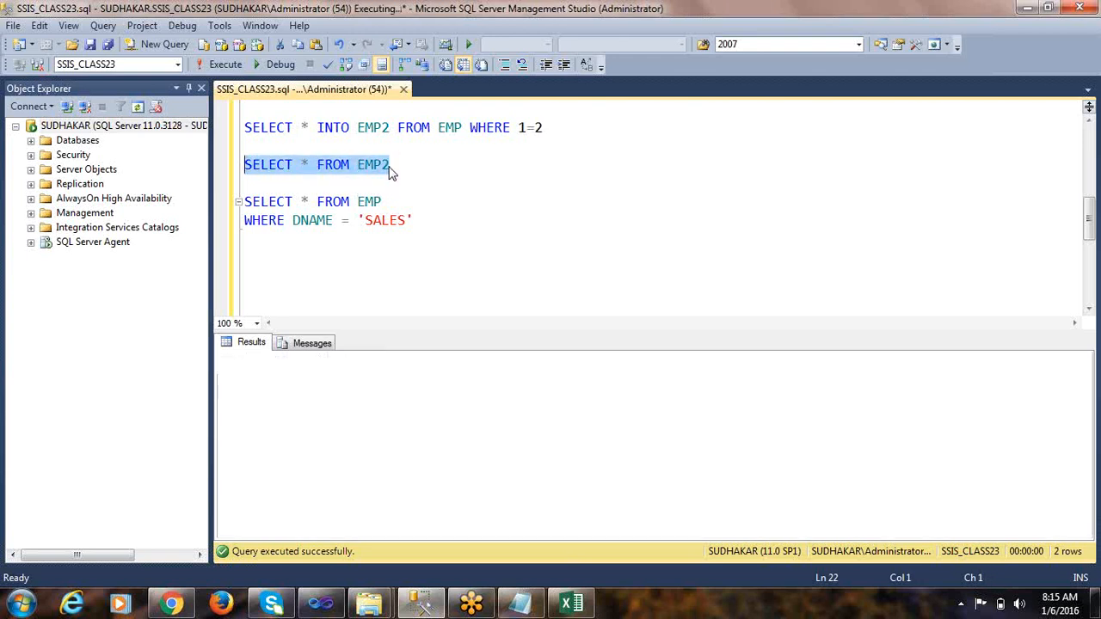
# Step: Add the statement TRUNCATE TABLE EMP2 below the EMP2 query and execute only that statement
pyautogui.press('Down')
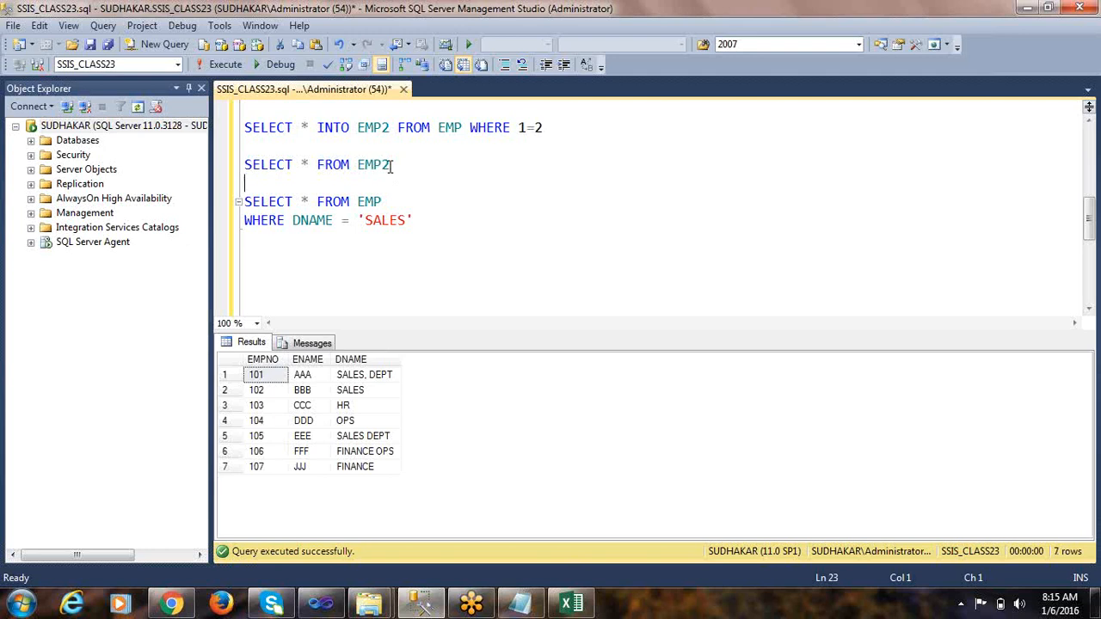
pyautogui.write('TRUNCATE TABLE')
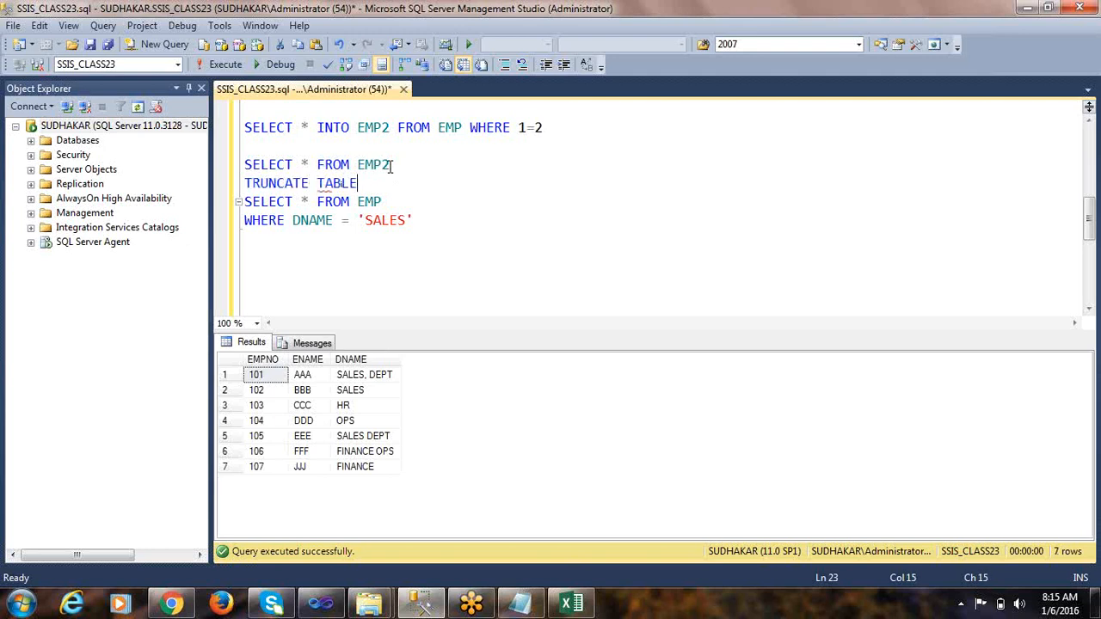
pyautogui.press('Return')
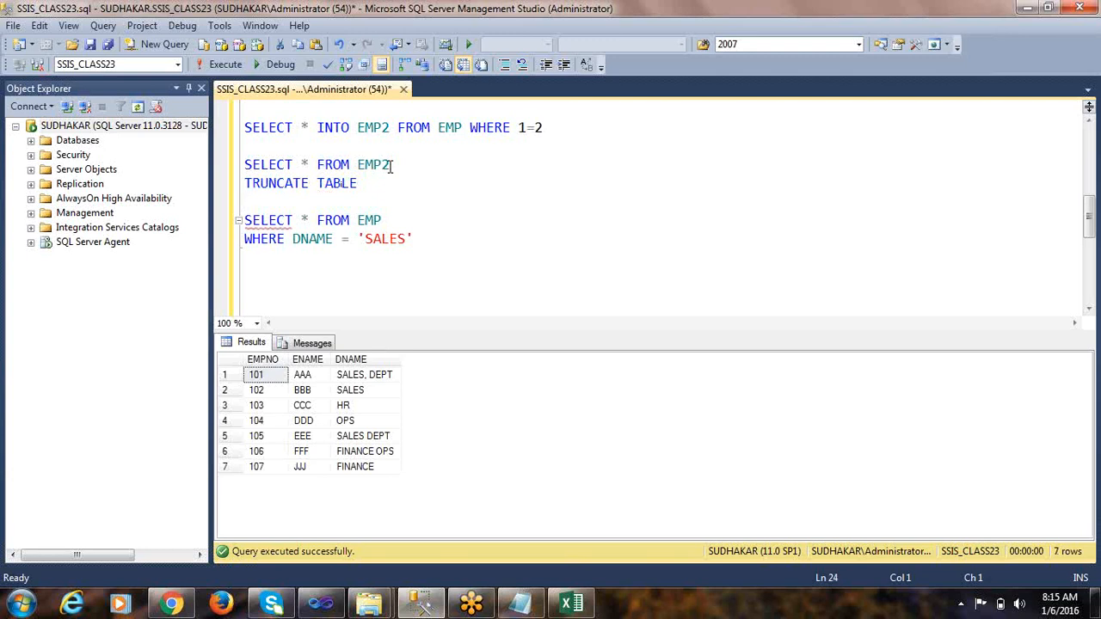
pyautogui.press('Left')
pyautogui.write('EMP2')
pyautogui.press('Down')
pyautogui.hotkey('shift', 'Up')
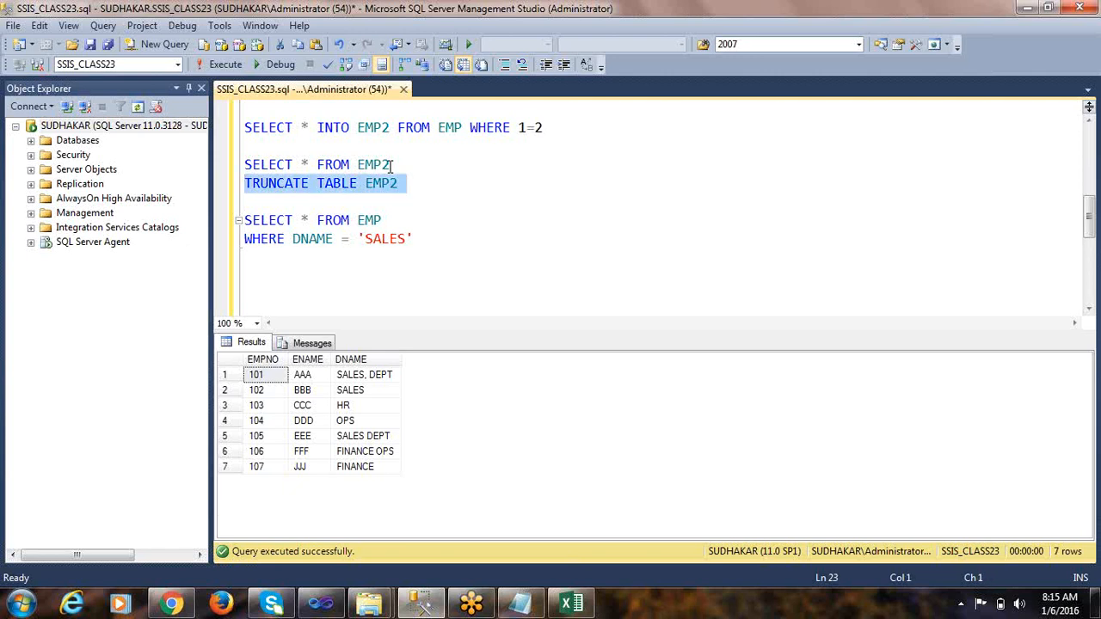
pyautogui.press('F5')
# Step: Run SELECT * FROM EMP2 again to check the table, then highlight the EMP query filtered by SALES
pyautogui.press('Up')
pyautogui.hotkey('ctrl', 'shift', 'Right')
pyautogui.hotkey('ctrl', 'shift', 'Right')
pyautogui.hotkey('ctrl', 'shift', 'Right')
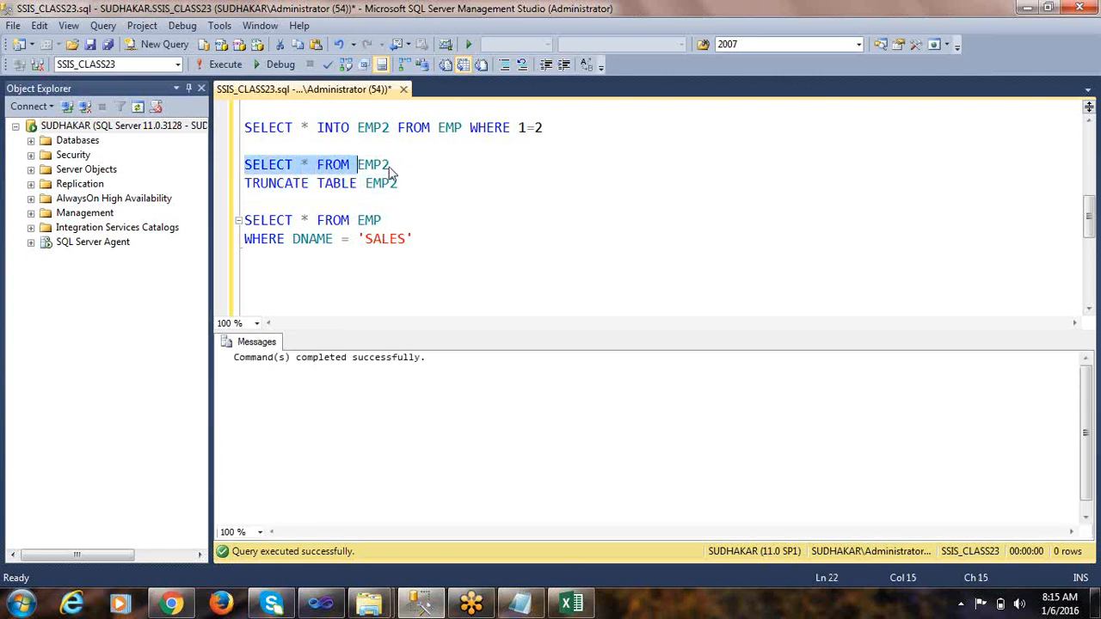
pyautogui.hotkey('ctrl', 'shift', 'Right')
pyautogui.press('F5')
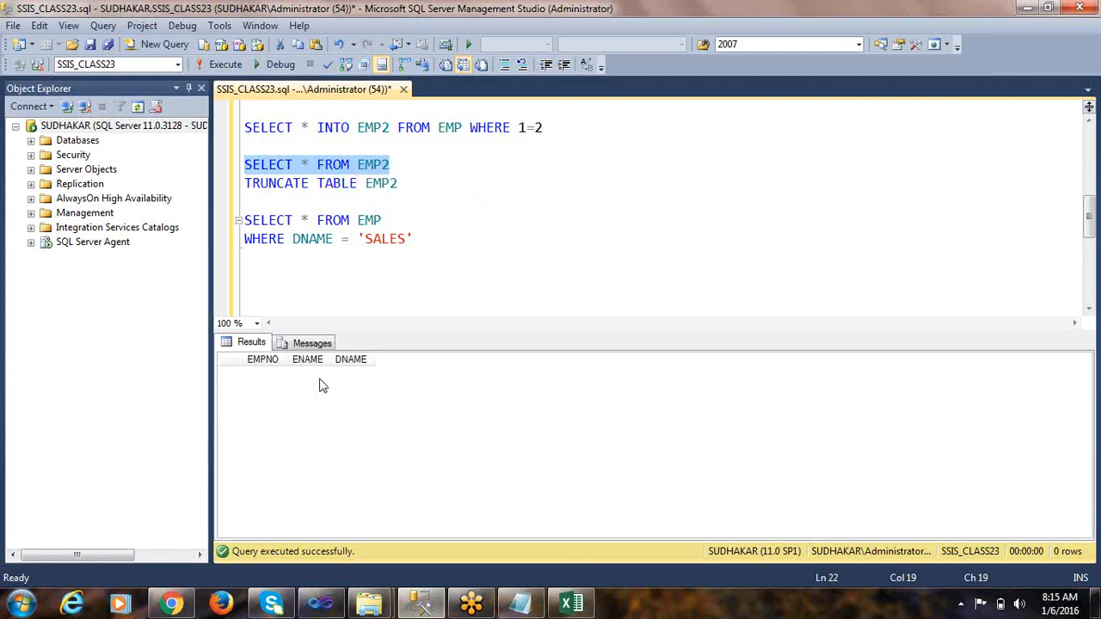
pyautogui.moveTo(416, 243); pyautogui.dragTo(155, 207)
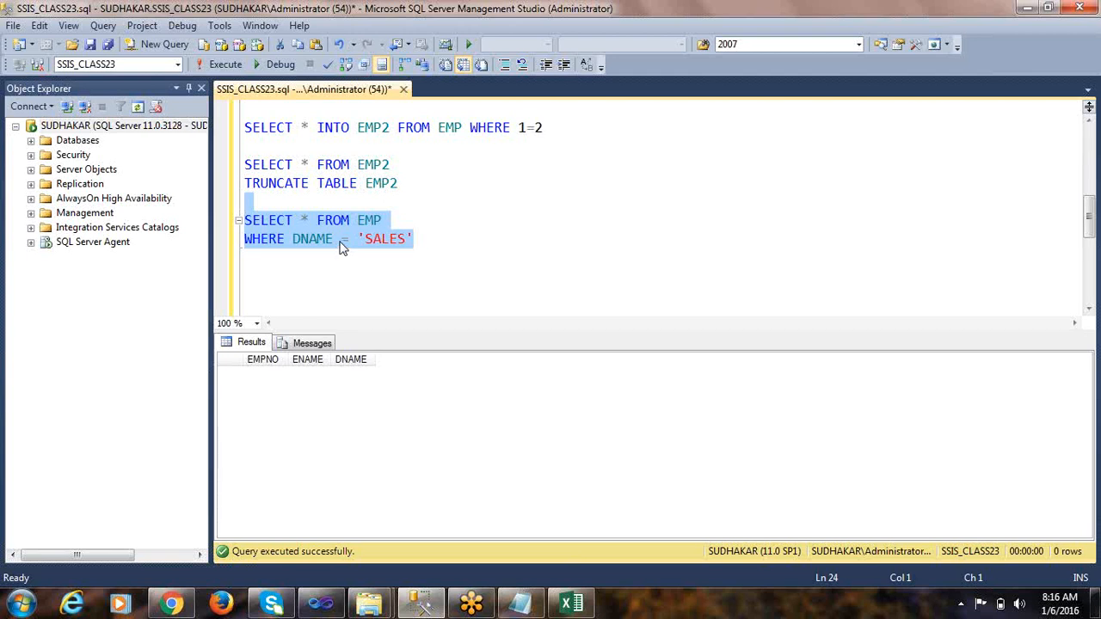
# Step: Switch to Visual Studio, create a new SSIS package, add a Data Flow Task and open its data flow
pyautogui.hotkey('alt', 'Tab')
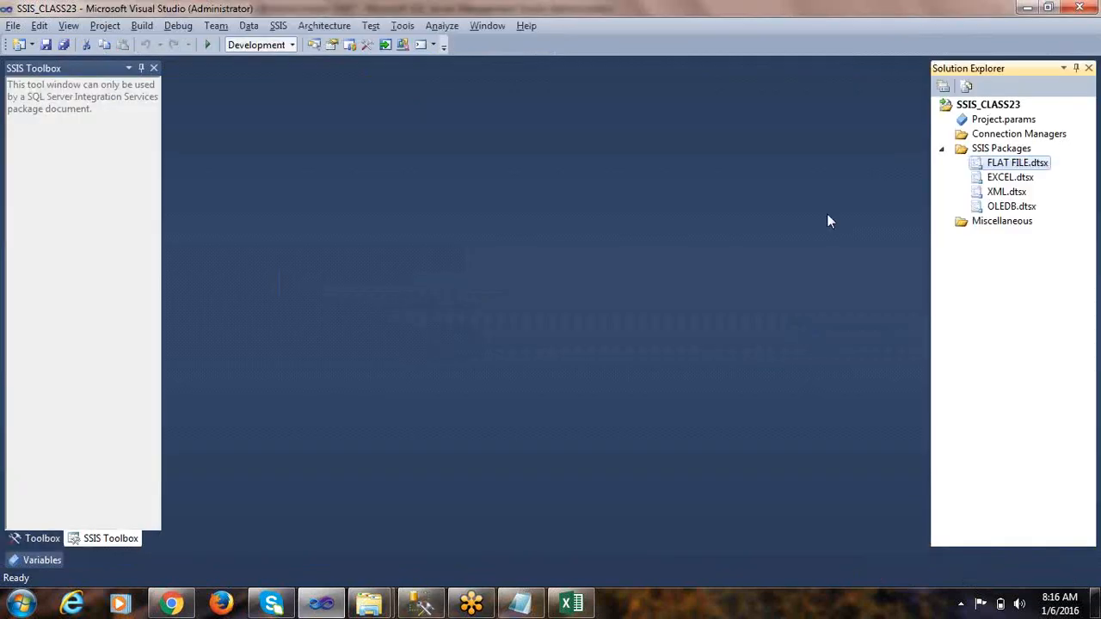
pyautogui.rightClick(1001, 148)
pyautogui.click(928, 176)
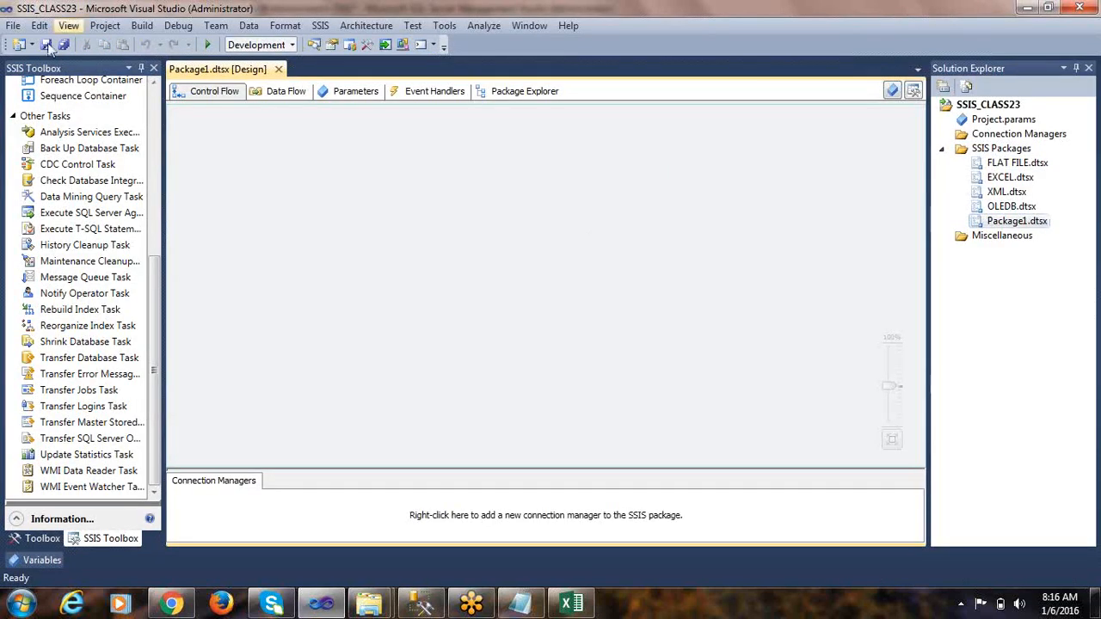
pyautogui.scroll(6, 149, 307)
pyautogui.moveTo(80, 106); pyautogui.dragTo(375, 160)
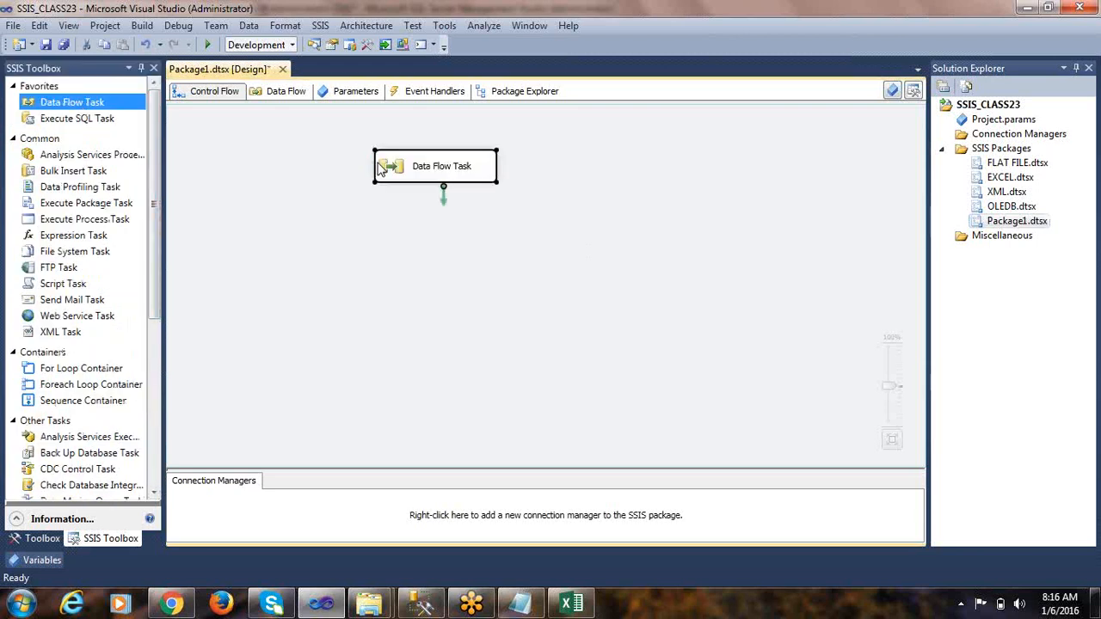
pyautogui.doubleClick(392, 168)
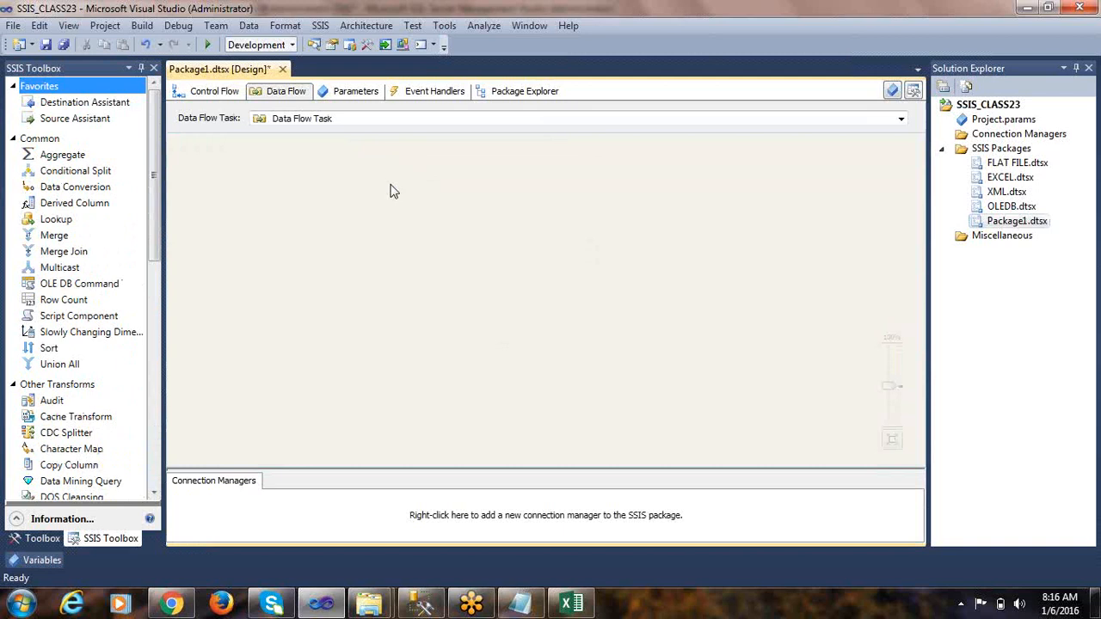
pyautogui.moveTo(154, 196); pyautogui.dragTo(155, 430)
pyautogui.moveTo(76, 194); pyautogui.dragTo(375, 172)
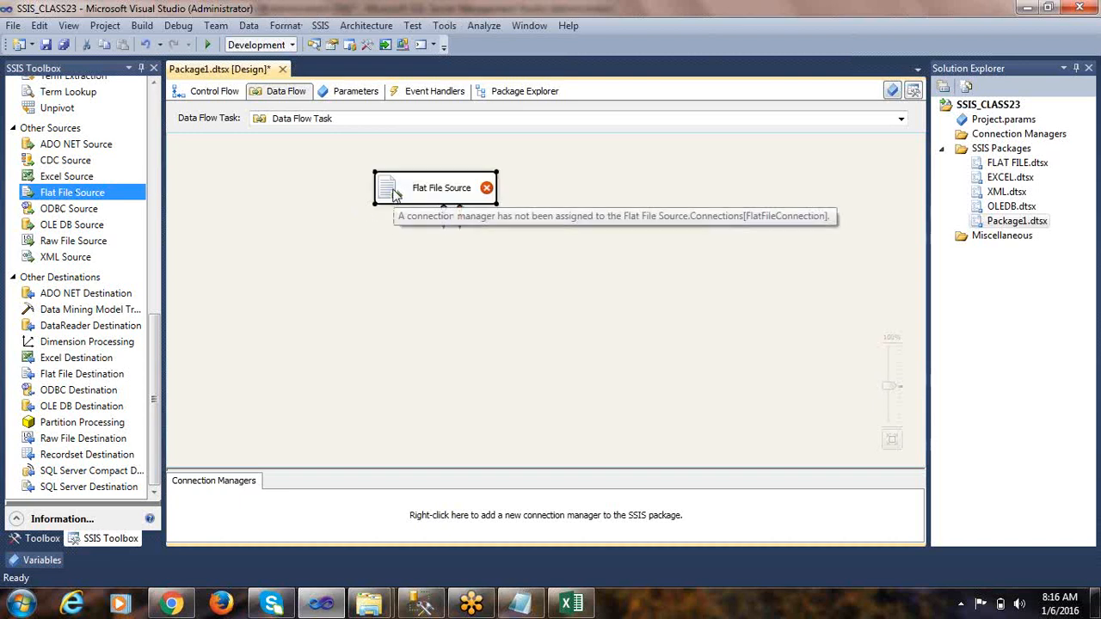
pyautogui.press('Delete')
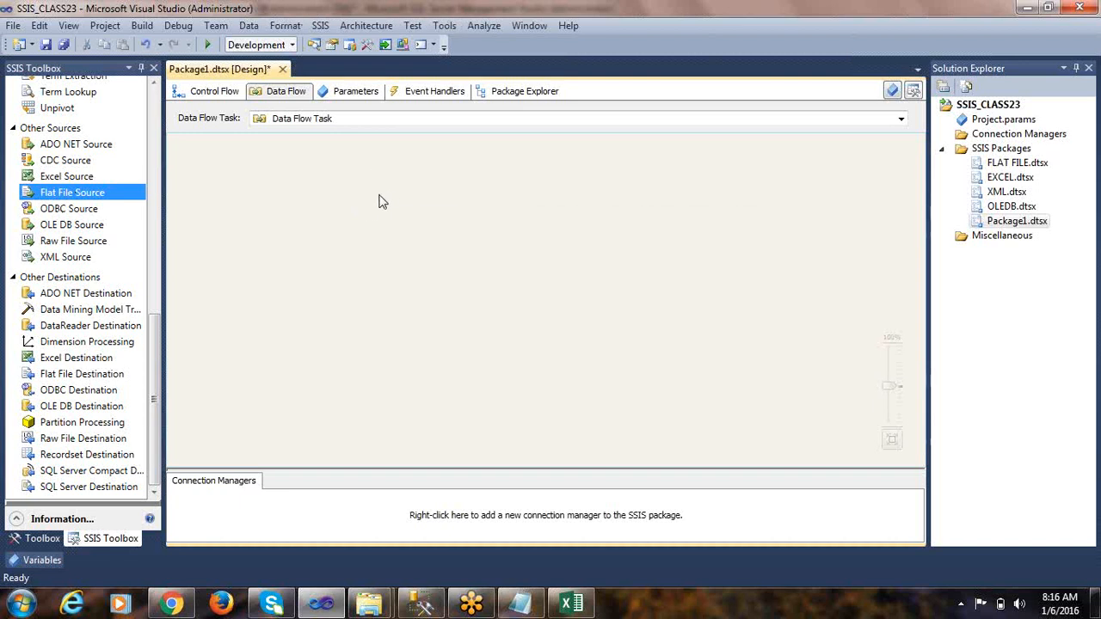
pyautogui.hotkey('alt', 'Tab')
pyautogui.moveTo(382, 221); pyautogui.dragTo(140, 222)
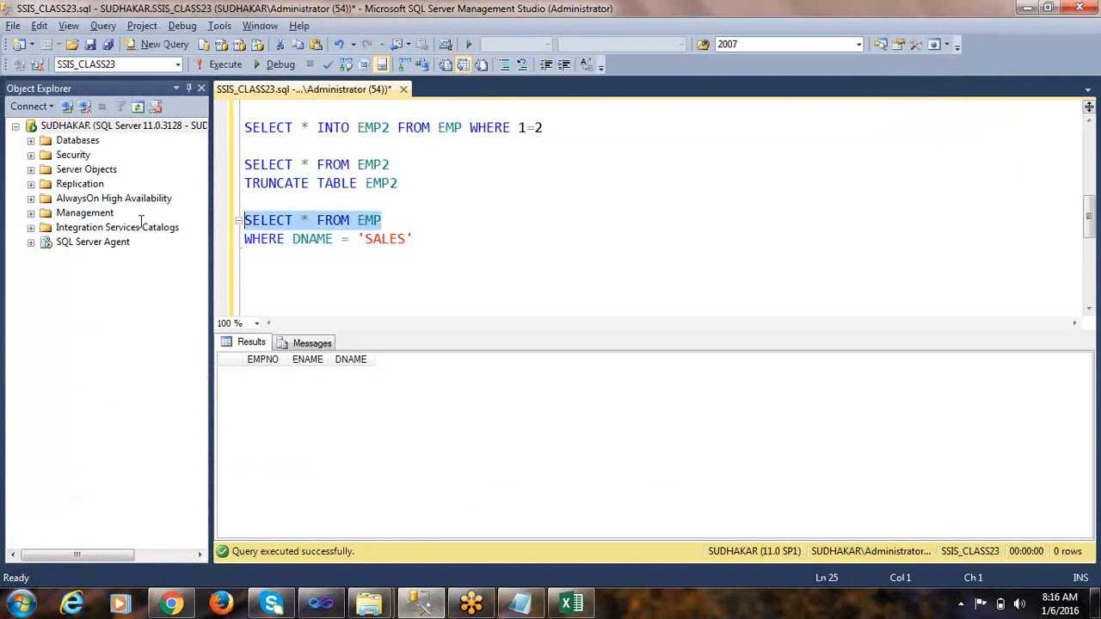
pyautogui.hotkey('alt', 'Tab')
# Step: Add an OLE DB Source to the data flow and assign it a connection manager for the SSIS_CLASS23 database
pyautogui.moveTo(77, 231); pyautogui.dragTo(416, 176)
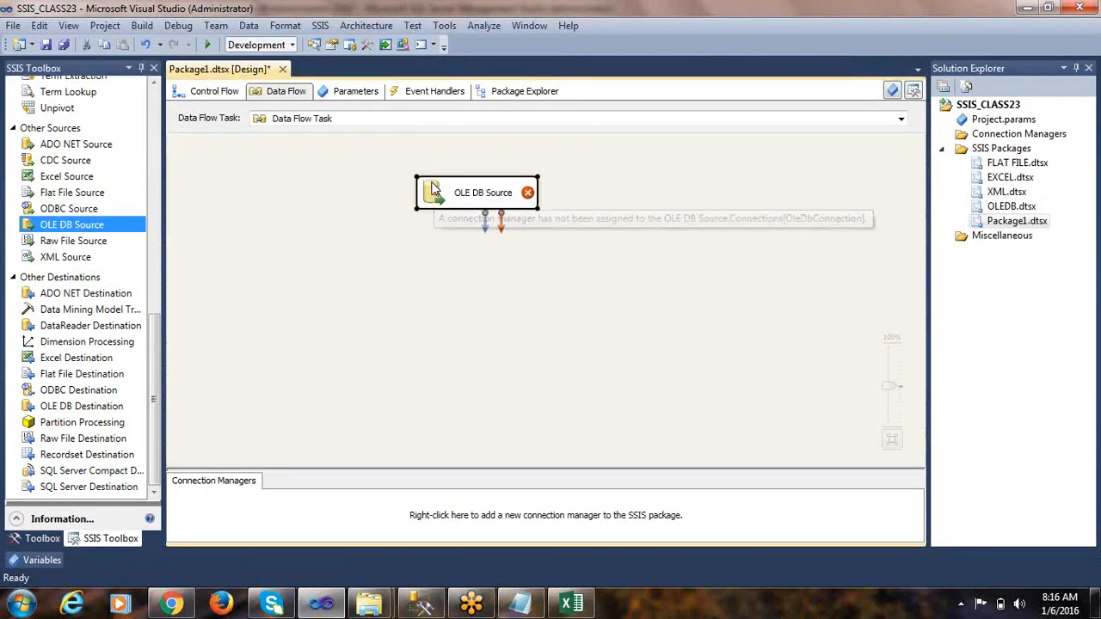
pyautogui.doubleClick(434, 189)
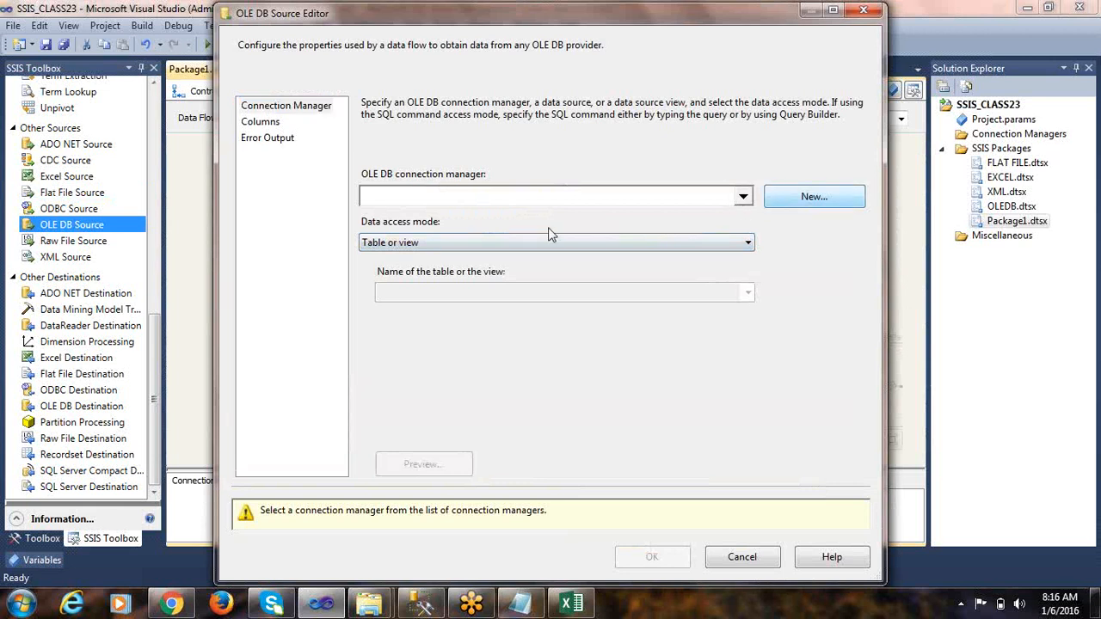
pyautogui.click(813, 196)
pyautogui.click(404, 315)
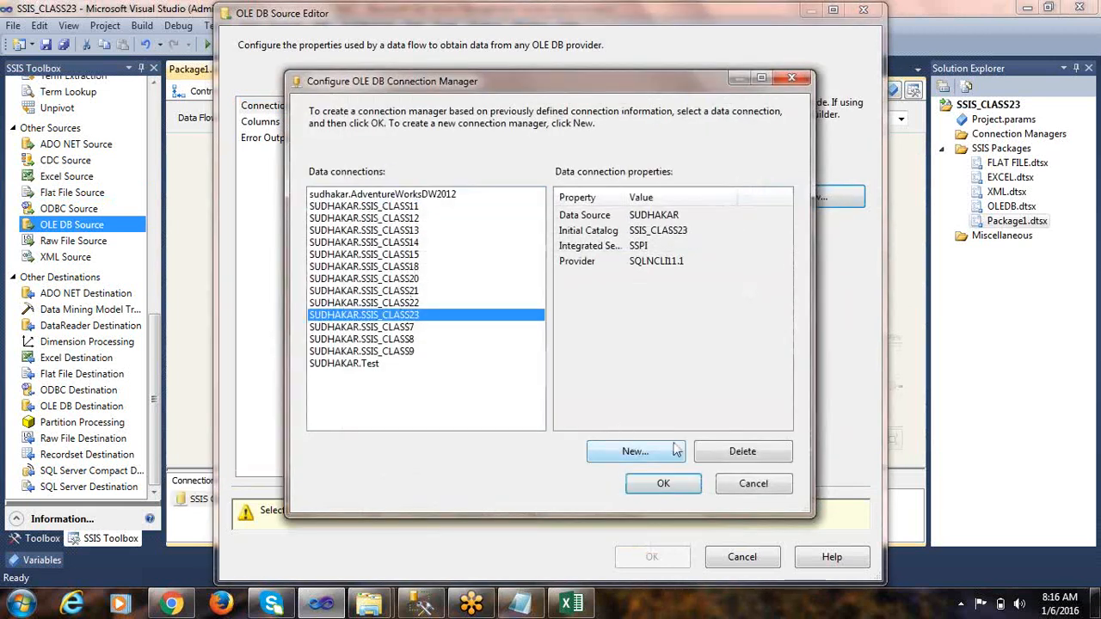
pyautogui.click(655, 489)
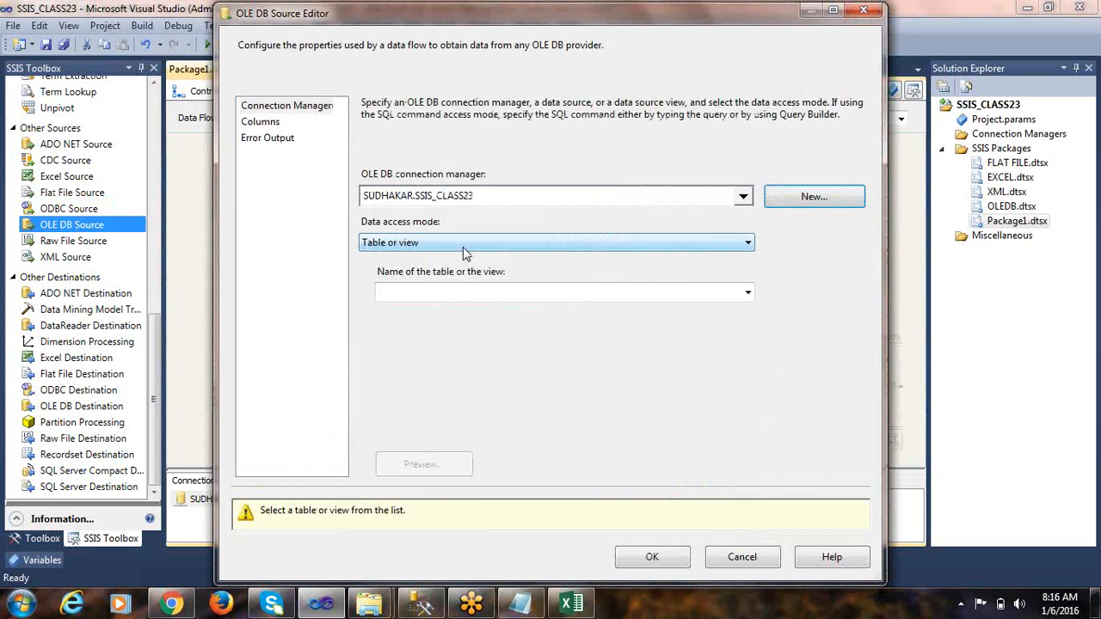
# Step: Set the source's data access mode to SQL command with the text SELECT * FROM EMP; and accept the editor
pyautogui.click(462, 245)
pyautogui.click(413, 280)
pyautogui.click(412, 300)
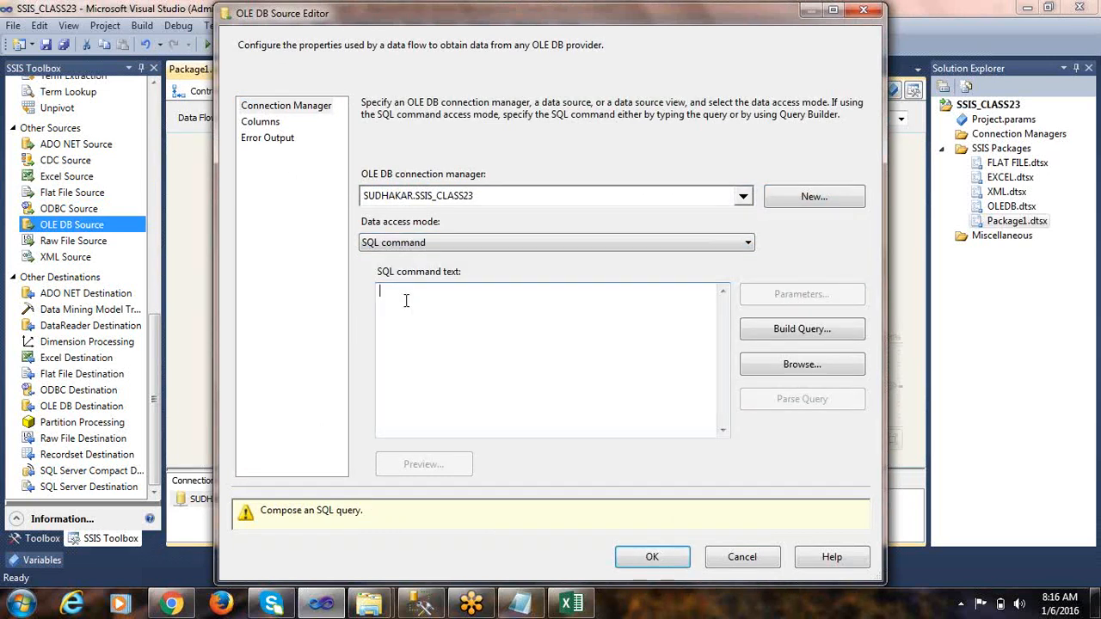
pyautogui.write('SELECT * FROM EMP;')
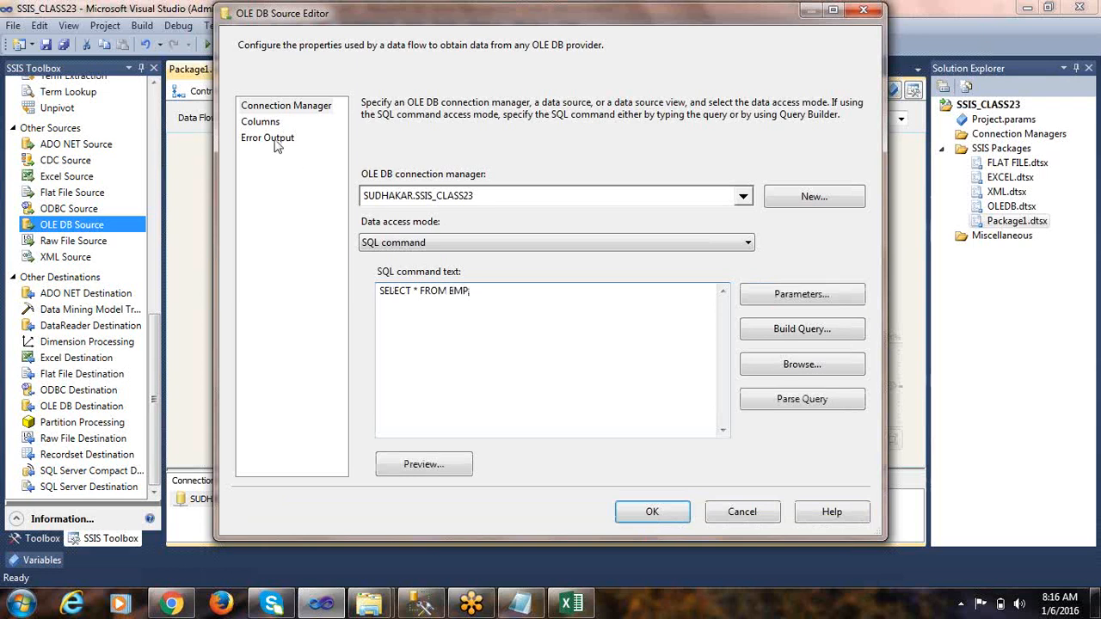
pyautogui.click(267, 126)
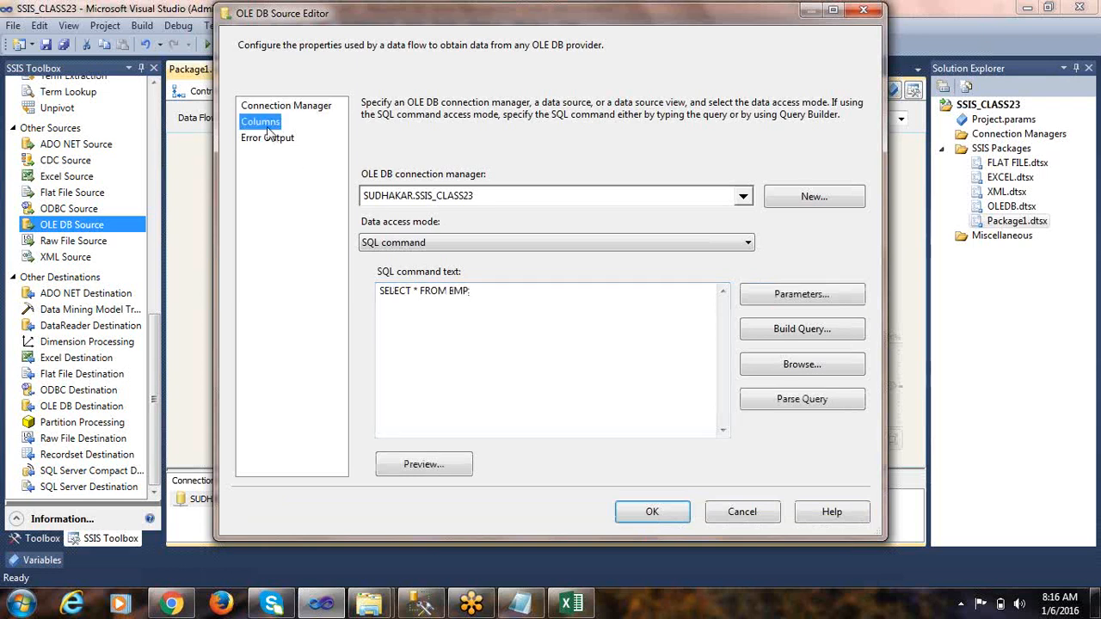
pyautogui.click(642, 512)
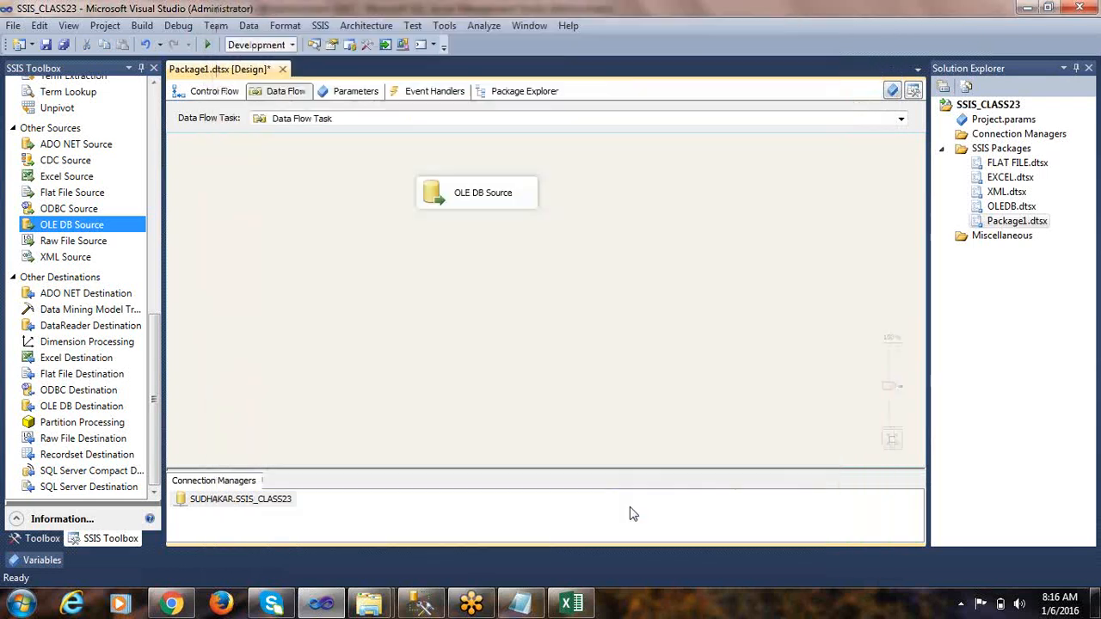
# Step: Reopen the OLE DB Source, preview the results of its EMP query and accept the editor
pyautogui.doubleClick(434, 204)
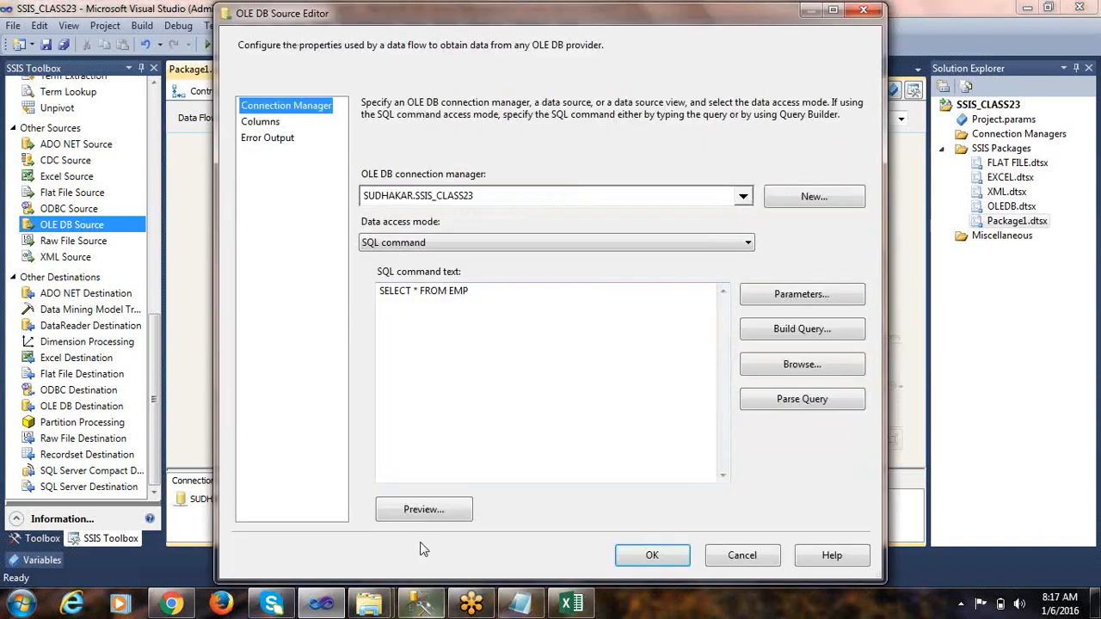
pyautogui.click(422, 510)
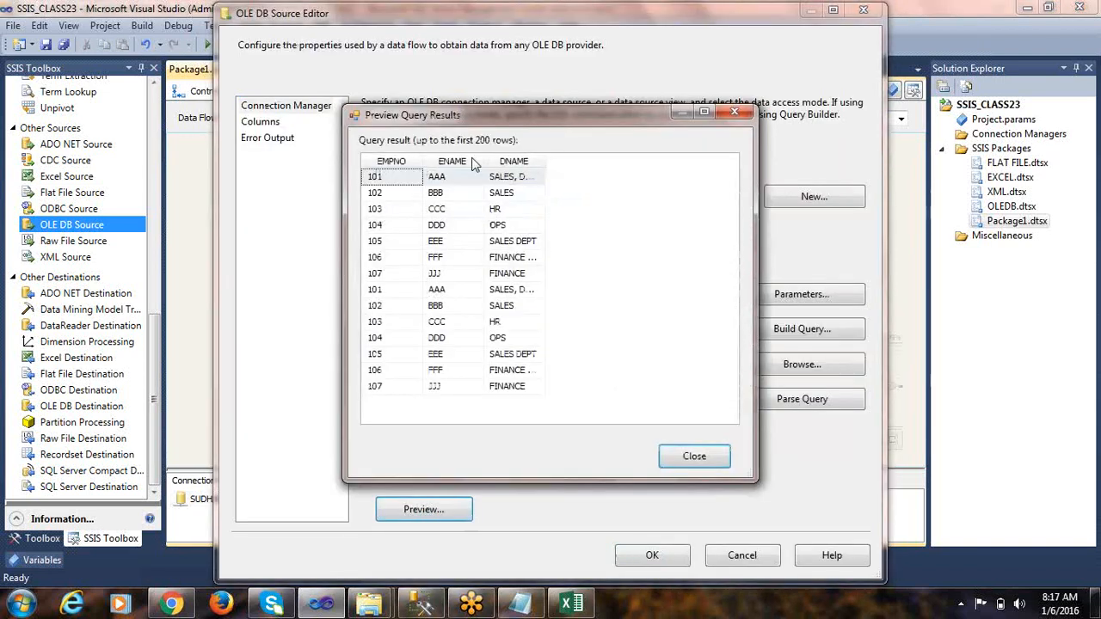
pyautogui.click(694, 456)
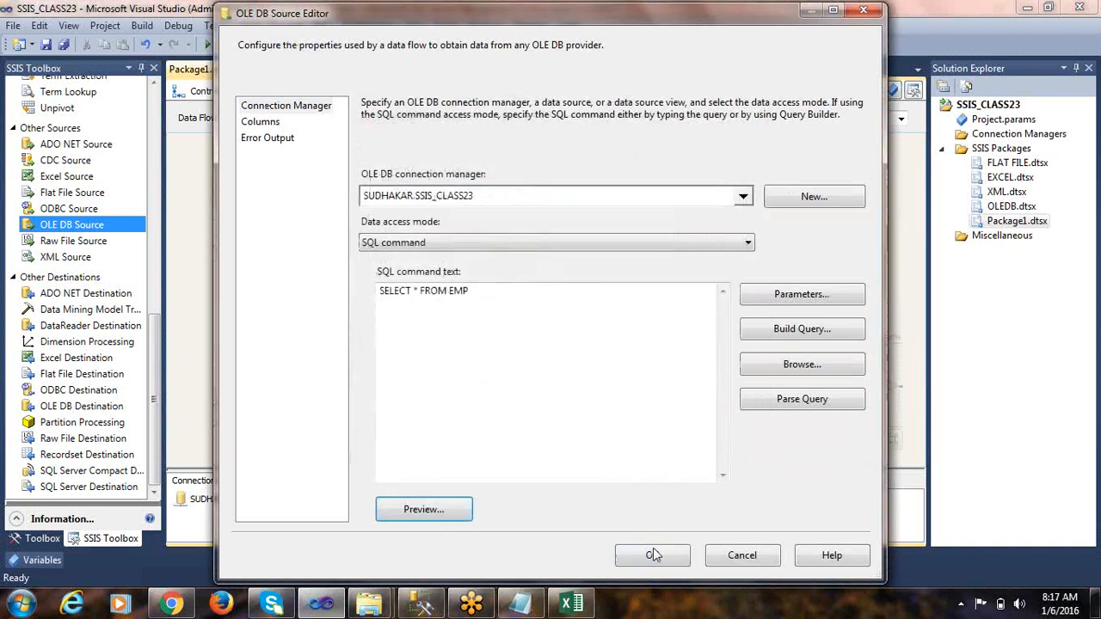
pyautogui.click(654, 555)
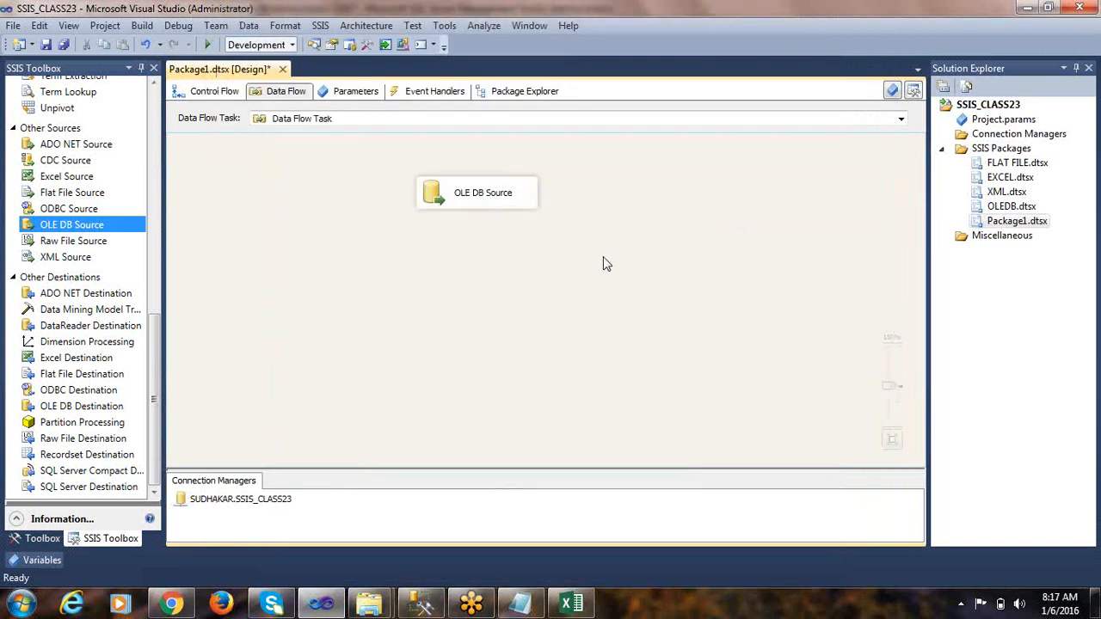
# Step: Add a Conditional Split to the data flow, connect the OLE DB Source to it and open its editor maximized
pyautogui.click(449, 205)
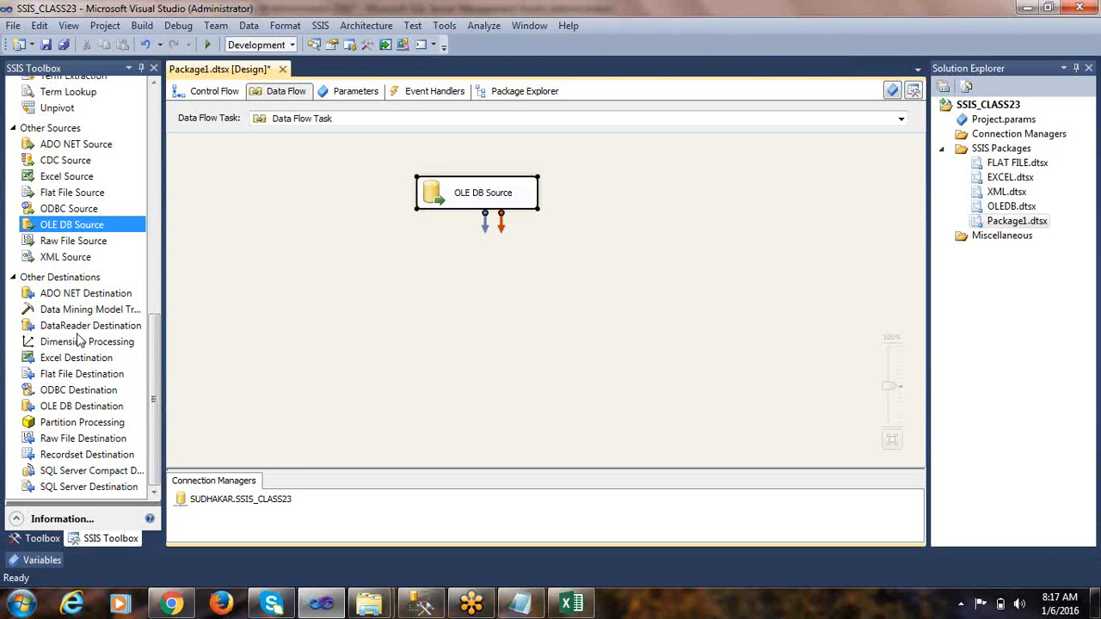
pyautogui.moveTo(153, 339); pyautogui.dragTo(172, 120)
pyautogui.click(96, 157)
pyautogui.moveTo(67, 166); pyautogui.dragTo(436, 260)
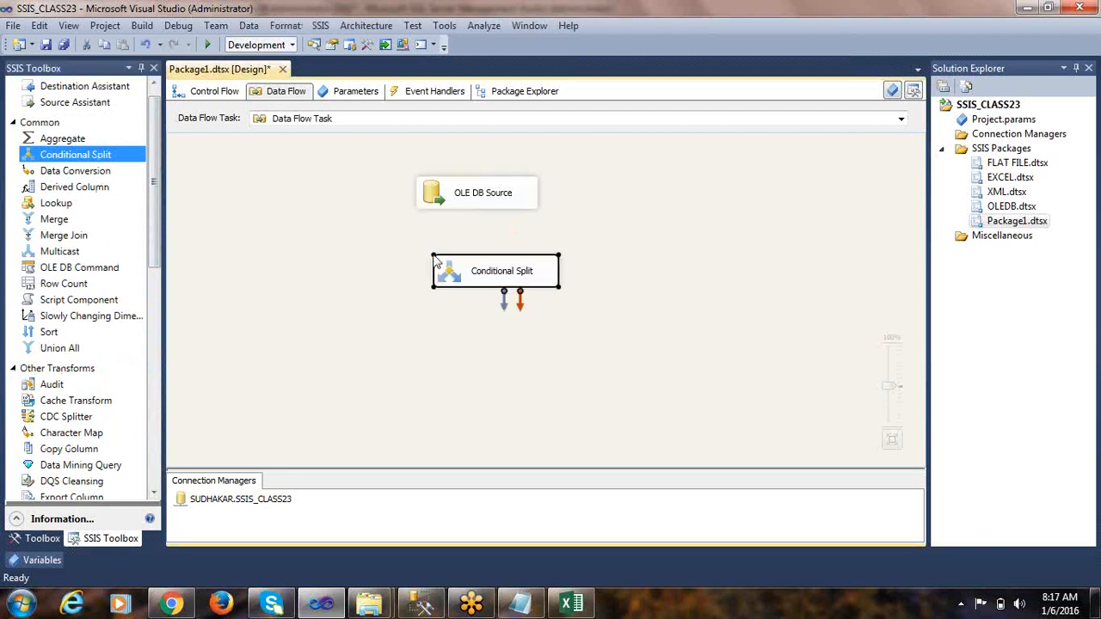
pyautogui.click(478, 198)
pyautogui.moveTo(477, 211); pyautogui.dragTo(476, 283)
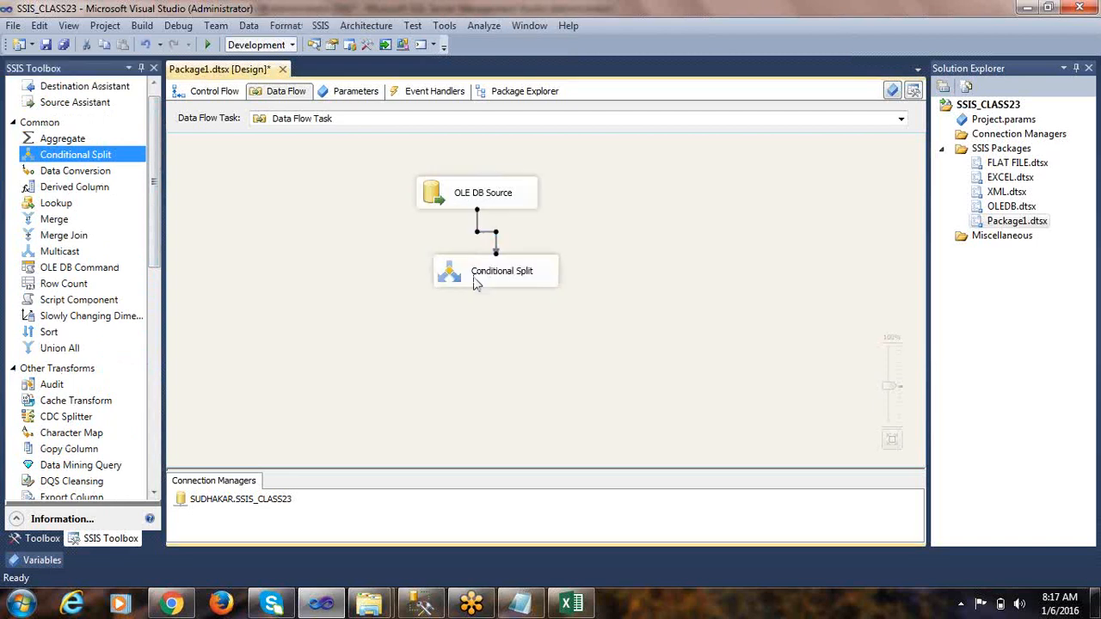
pyautogui.click(455, 279)
pyautogui.rightClick(450, 274)
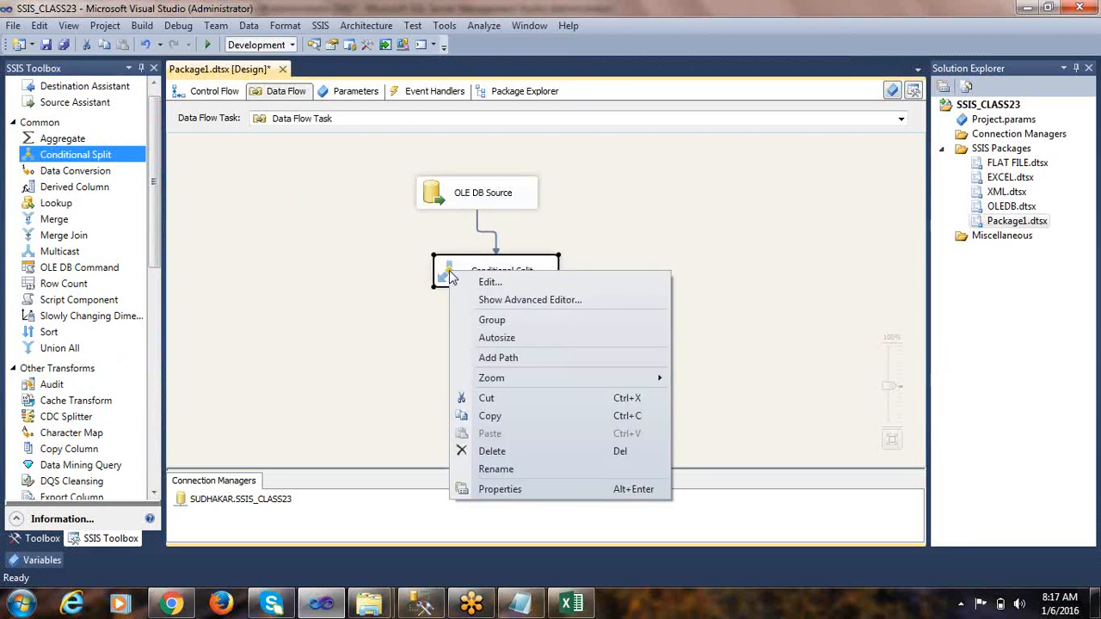
pyautogui.click(488, 283)
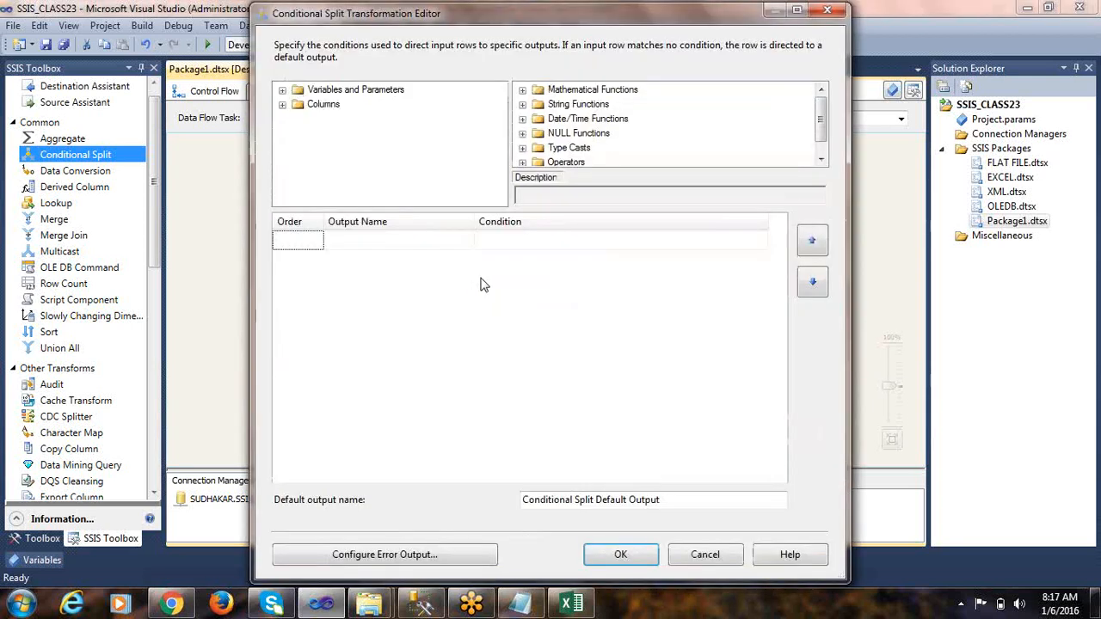
pyautogui.doubleClick(401, 19)
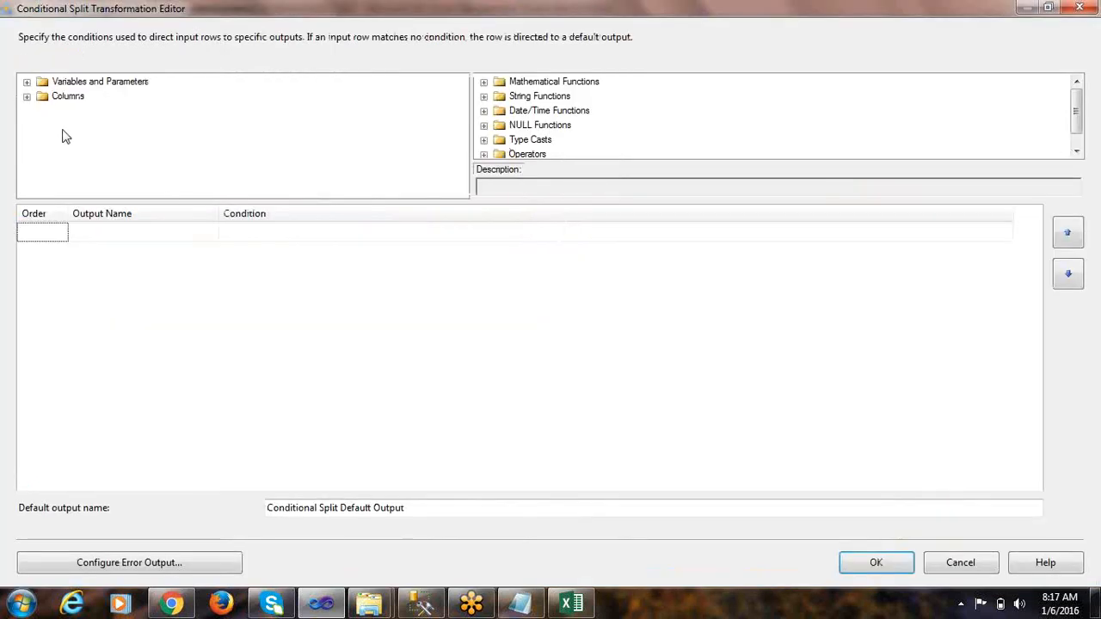
# Step: Examine the function categories available for conditions, such as mathematical functions, string functions, type casts and operators
pyautogui.click(483, 83)
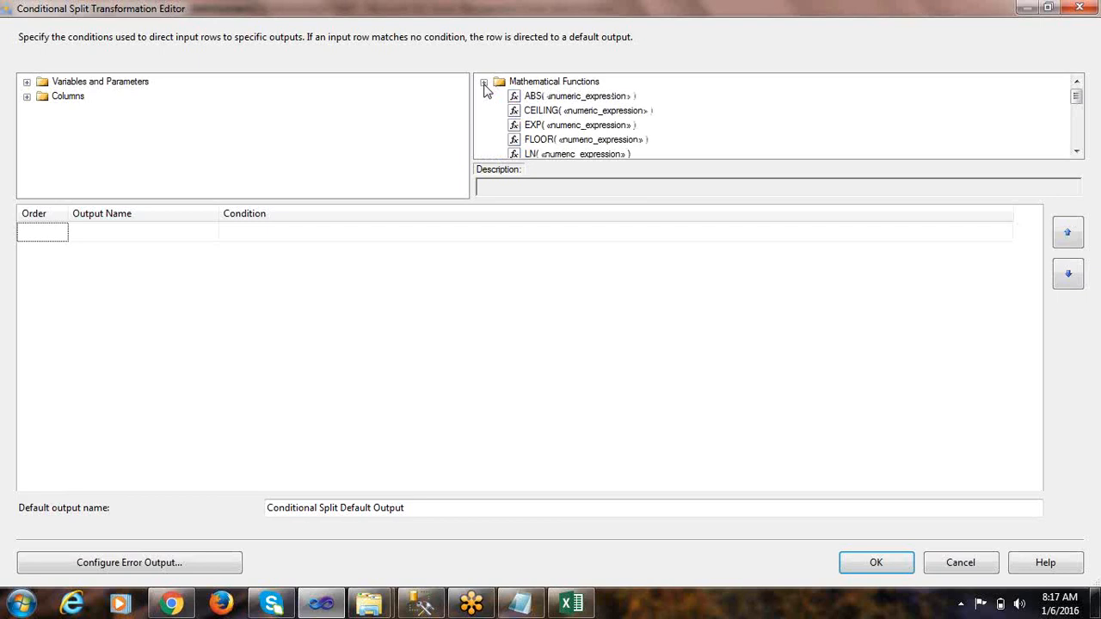
pyautogui.click(483, 82)
pyautogui.click(483, 96)
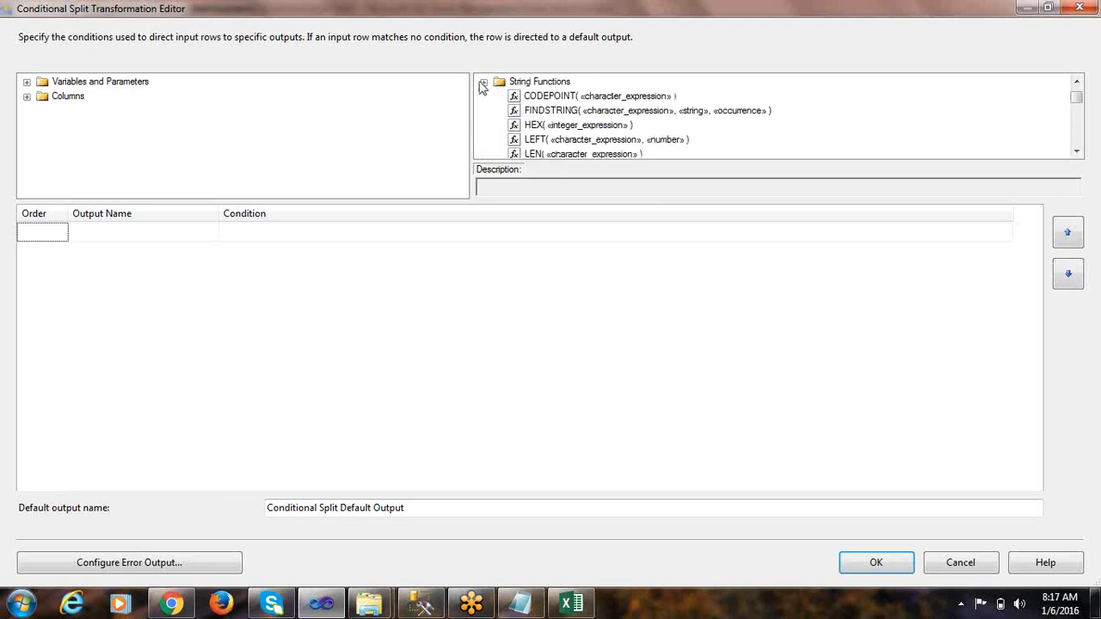
pyautogui.click(484, 82)
pyautogui.click(484, 110)
pyautogui.click(484, 82)
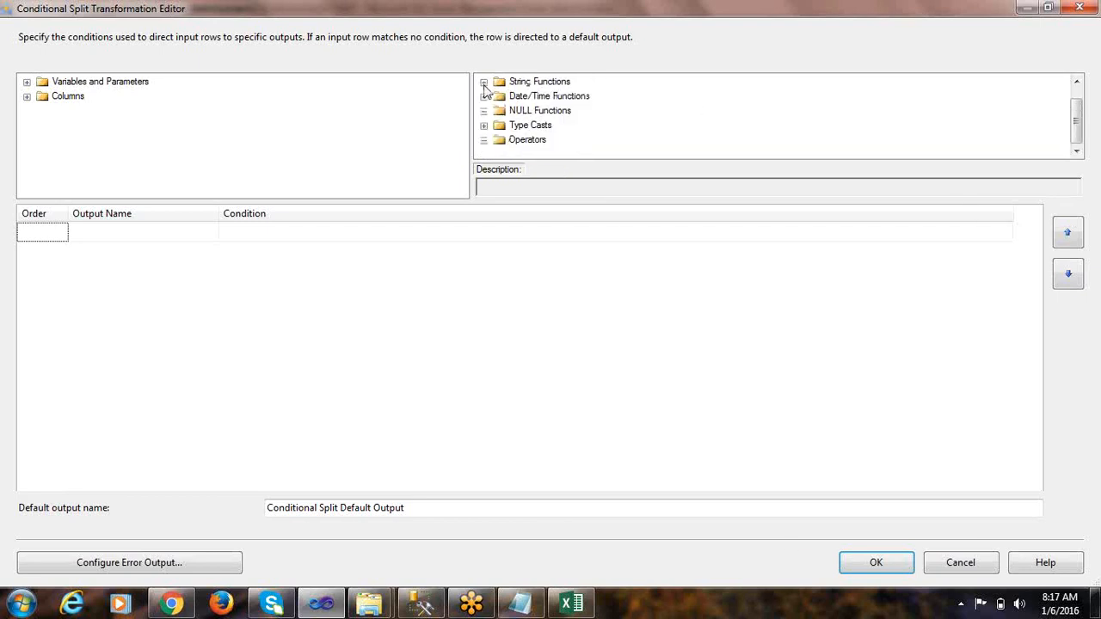
pyautogui.click(520, 127)
pyautogui.click(521, 140)
# Step: Examine the system variables available under Variables and Parameters for building split conditions
pyautogui.click(27, 83)
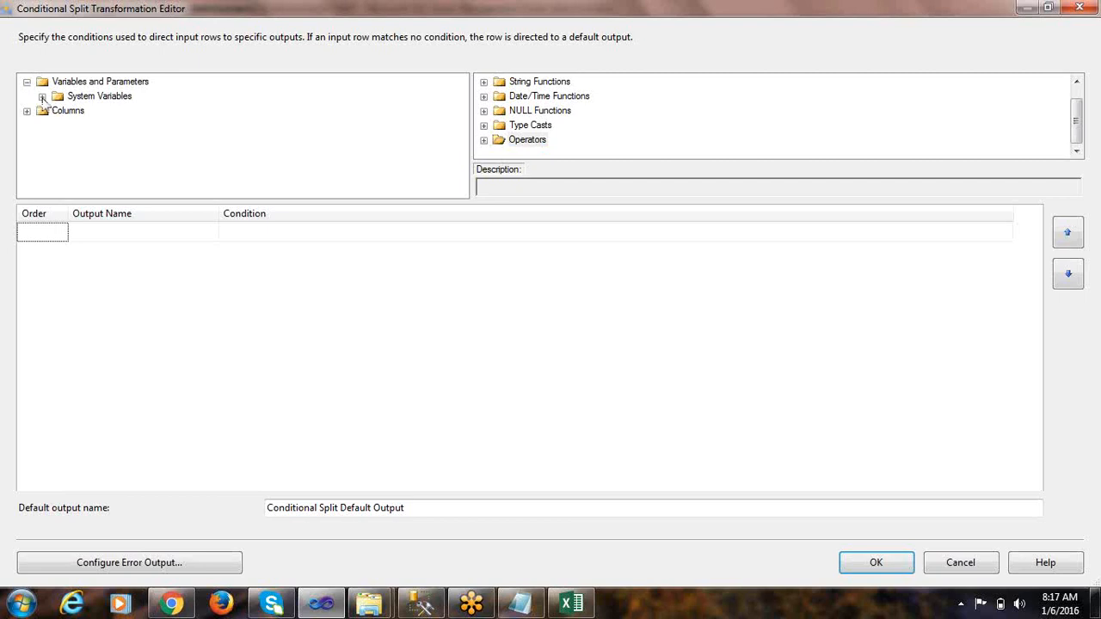
pyautogui.click(42, 97)
pyautogui.click(42, 96)
pyautogui.click(41, 96)
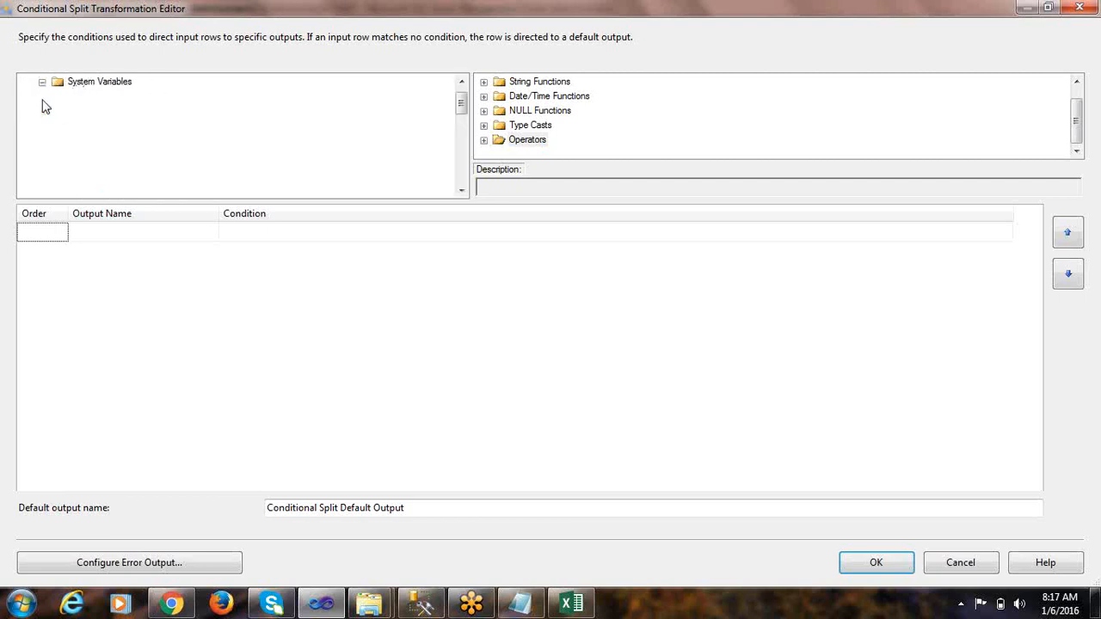
pyautogui.scroll(-1, 126, 159)
pyautogui.scroll(2, 123, 170)
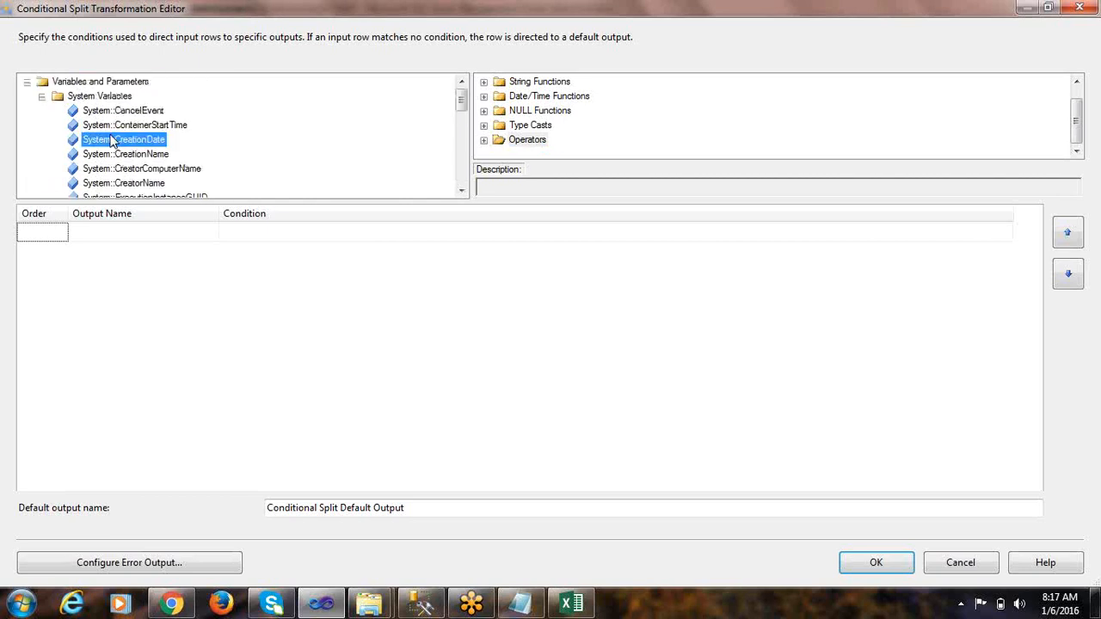
pyautogui.click(41, 97)
# Step: Expand the available input columns and move the editor aside to relate them to the OLE DB Source
pyautogui.click(62, 113)
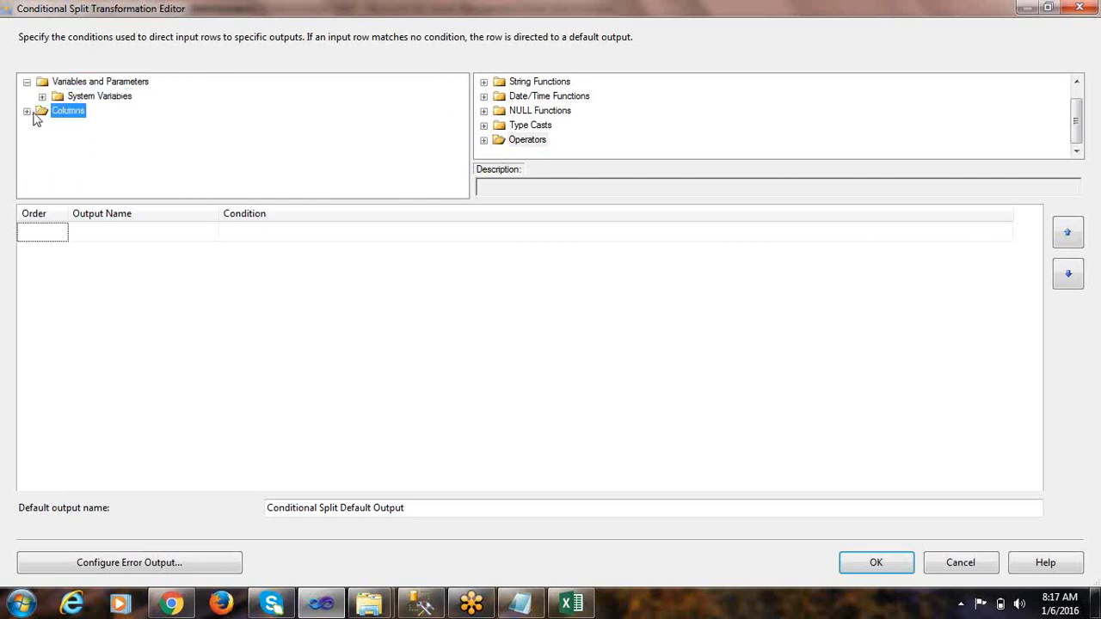
pyautogui.click(27, 110)
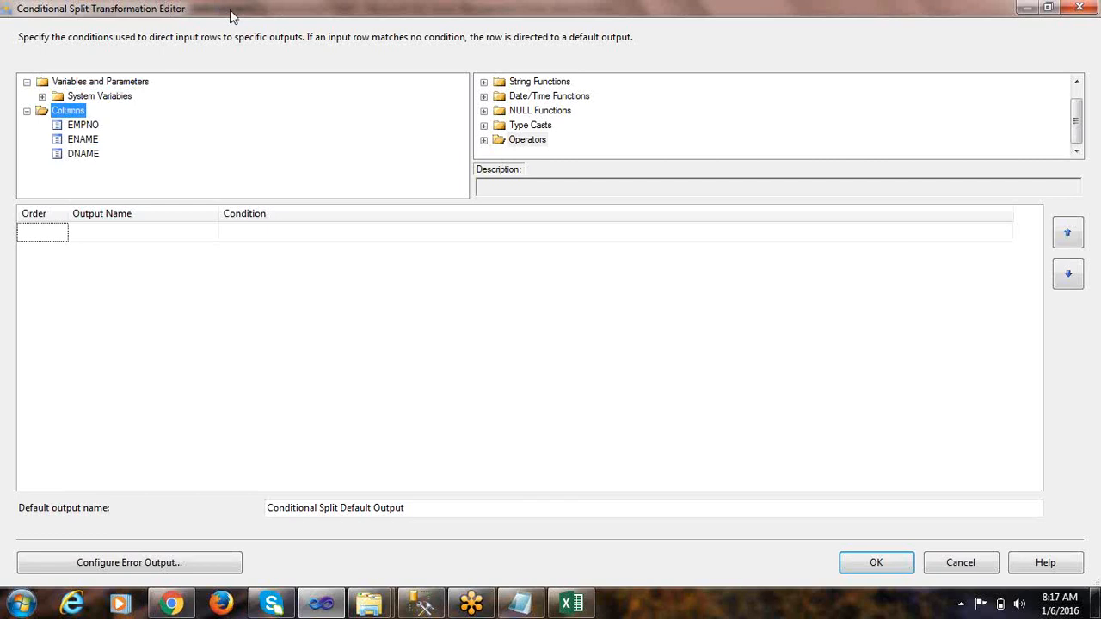
pyautogui.doubleClick(230, 11)
pyautogui.moveTo(343, 19); pyautogui.dragTo(281, 373)
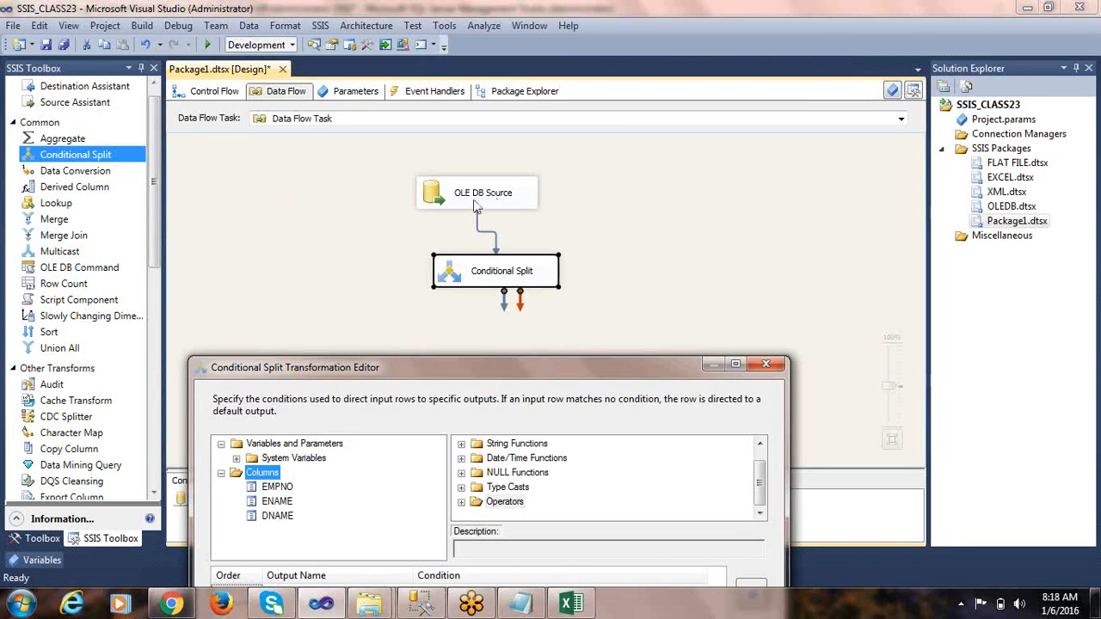
pyautogui.moveTo(497, 375); pyautogui.dragTo(450, 33)
pyautogui.doubleClick(448, 32)
pyautogui.click(82, 125)
pyautogui.click(83, 140)
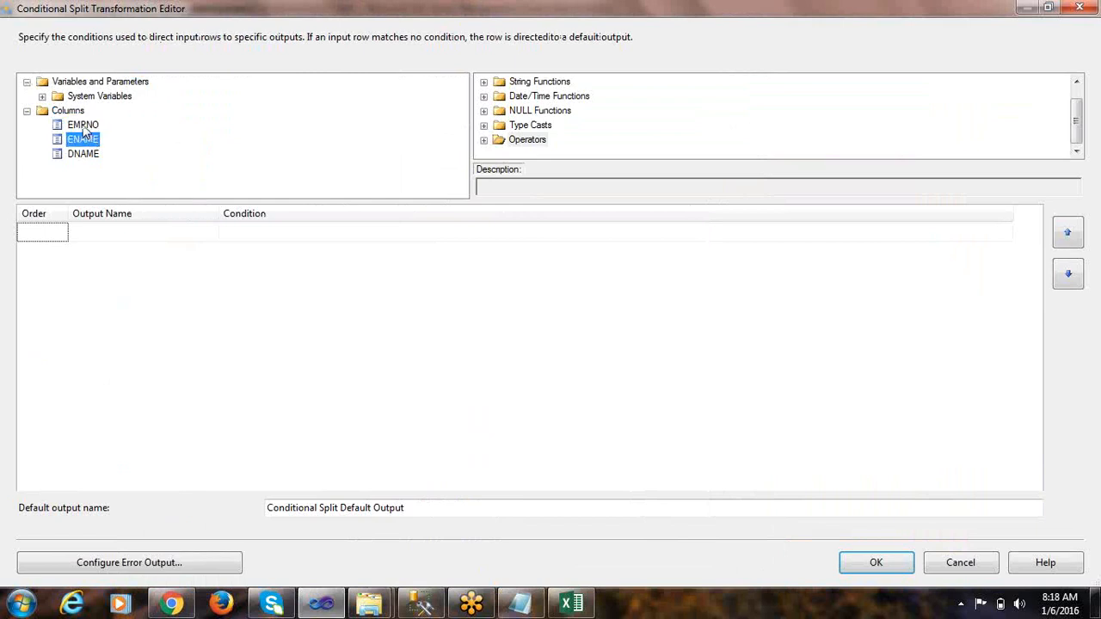
# Step: Add a split condition on the DNAME column and begin its comparison with == "SALES
pyautogui.click(88, 154)
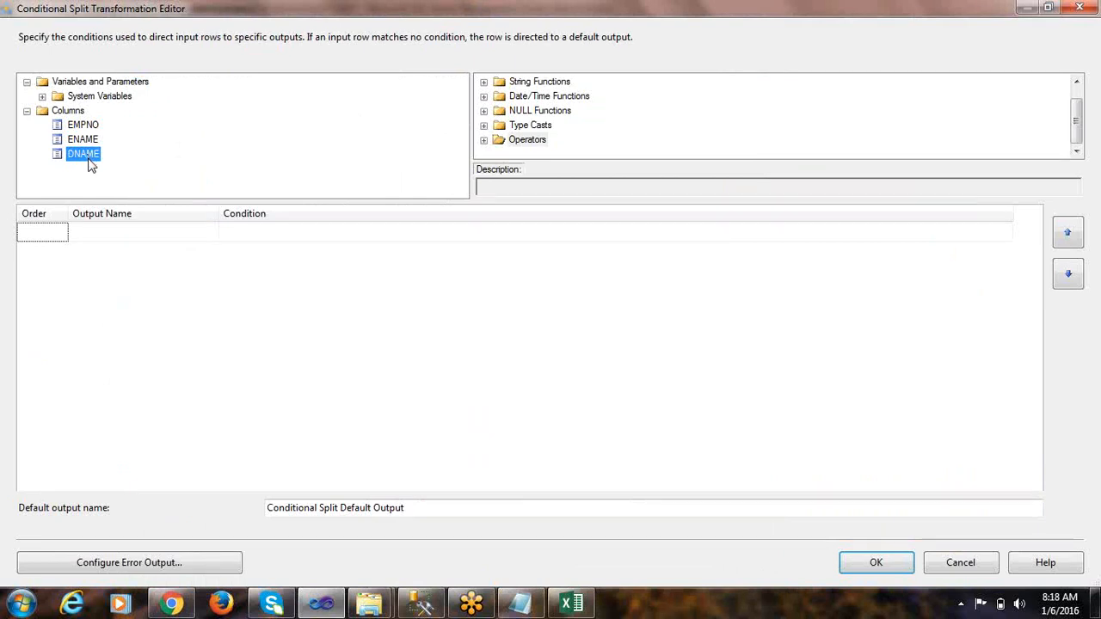
pyautogui.moveTo(90, 155); pyautogui.dragTo(95, 155)
pyautogui.moveTo(316, 243); pyautogui.dragTo(317, 236)
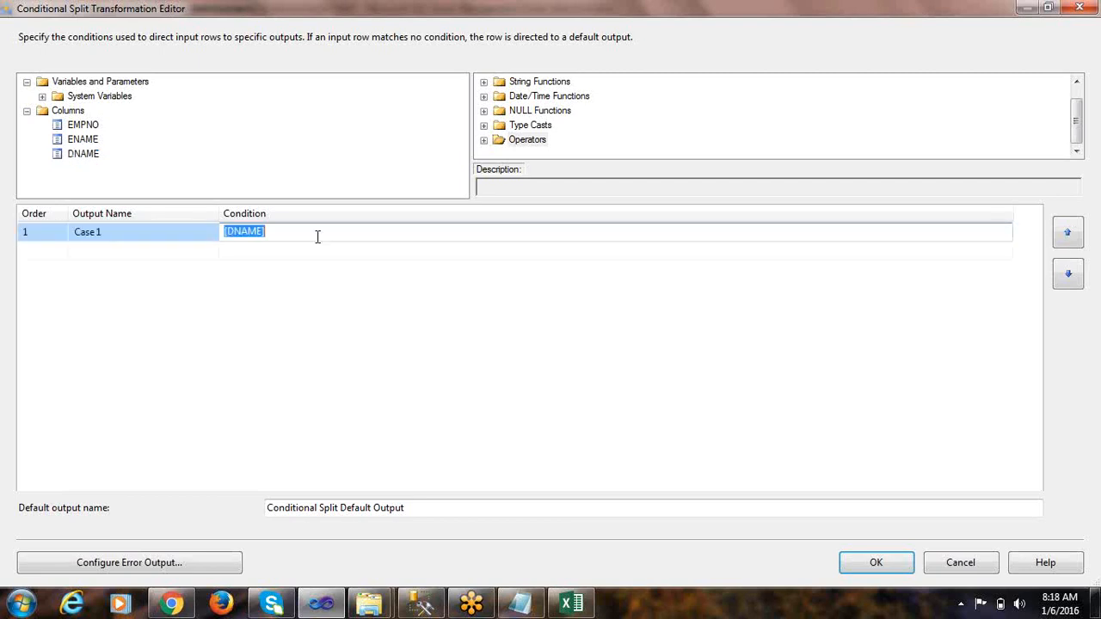
pyautogui.click(297, 231)
pyautogui.write('== "SALES')
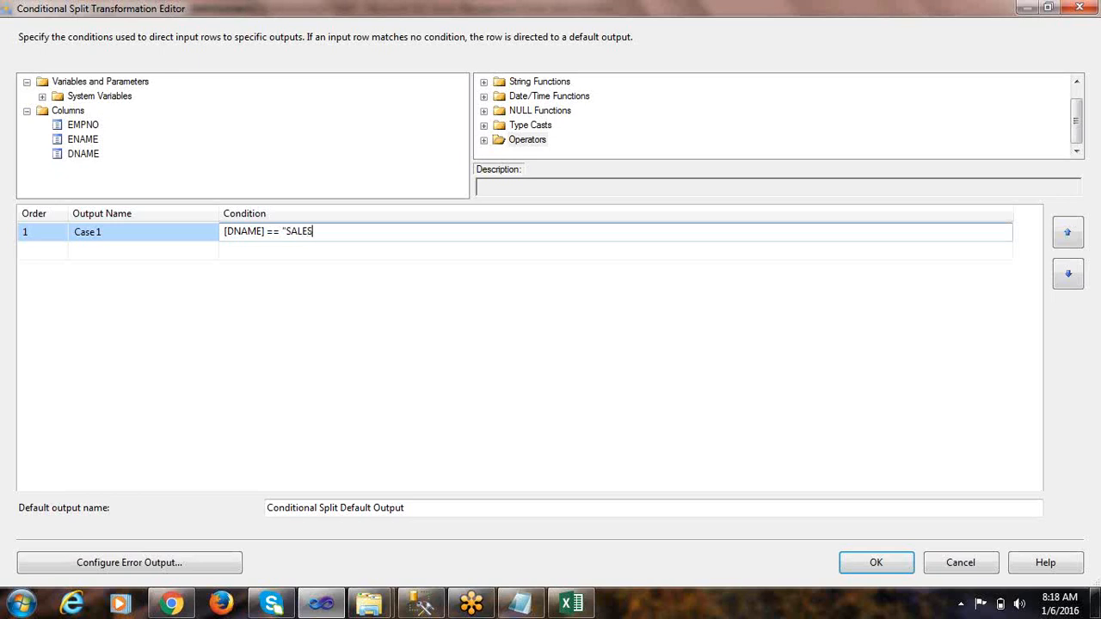
# Step: Switch to Management Studio to check the query's WHERE filter on the SALES department, and return to the split editor
pyautogui.hotkey('alt', 'Tab')
pyautogui.click(373, 238)
pyautogui.moveTo(362, 237); pyautogui.dragTo(413, 240)
pyautogui.hotkey('alt', 'Tab')
# Step: Complete the condition's string quoting so the expression reads [DNAME] == "SALES"
pyautogui.click(324, 240)
pyautogui.write('"')
pyautogui.moveTo(281, 231); pyautogui.dragTo(287, 230)
pyautogui.write('"')
pyautogui.moveTo(269, 232); pyautogui.dragTo(281, 233)
pyautogui.click(268, 230)
pyautogui.moveTo(268, 231); pyautogui.dragTo(282, 236)
# Step: Name the output of the SALES condition MATCHING SALES RECORDS
pyautogui.click(127, 231)
pyautogui.click(120, 232)
pyautogui.moveTo(135, 232); pyautogui.dragTo(2, 244)
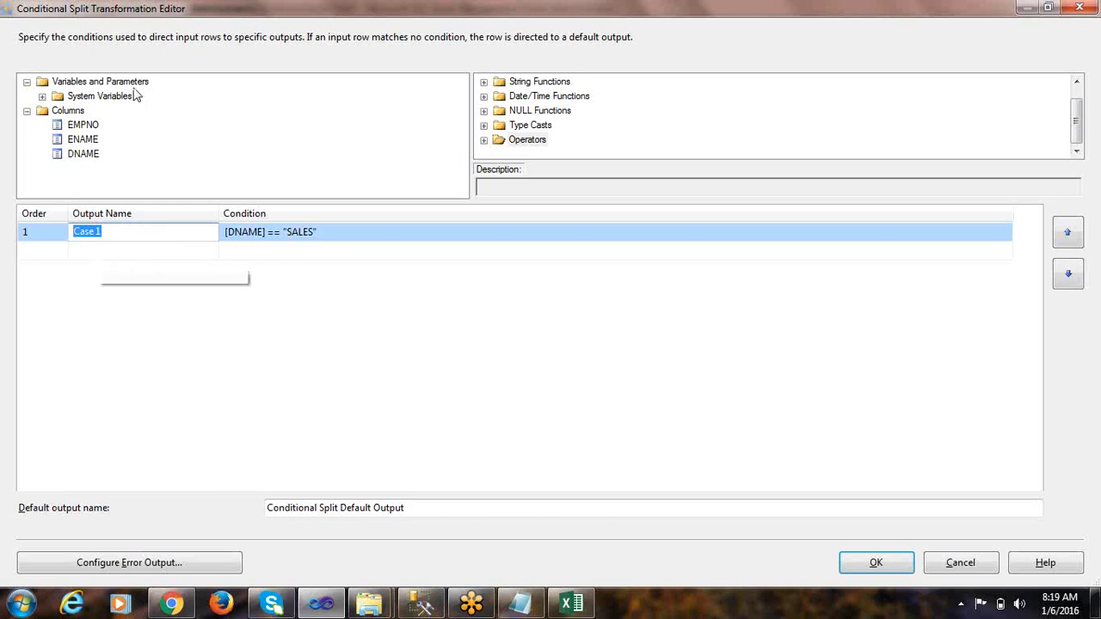
pyautogui.write('MATCHING S')
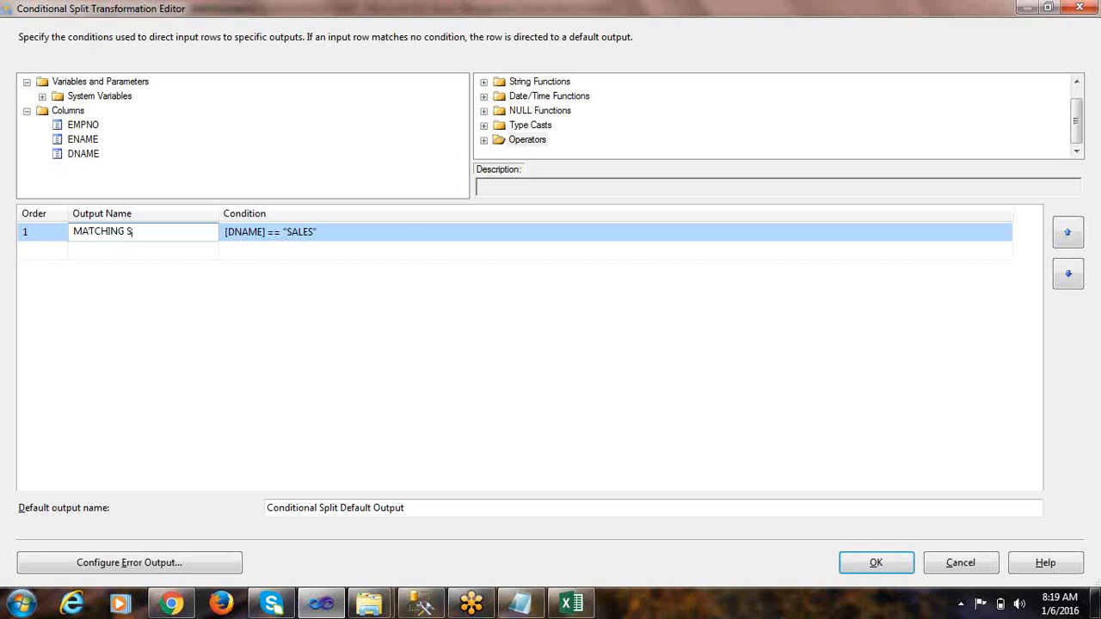
pyautogui.write('ORDS')
pyautogui.click(167, 362)
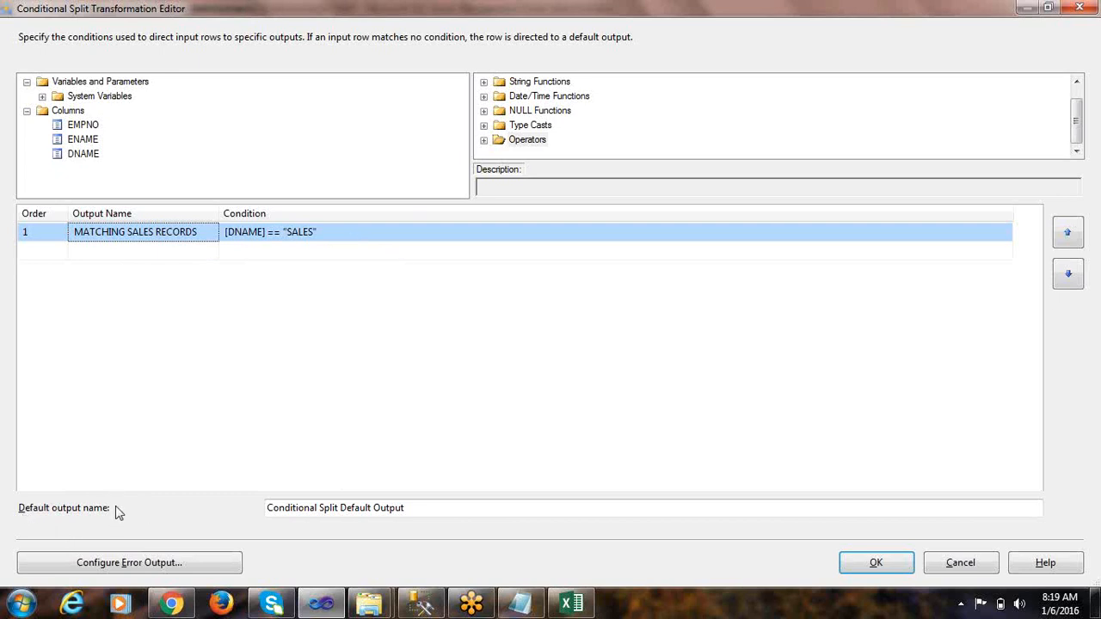
# Step: Set the default output name to NOT MATCHING SALES RECORDS and accept the split editor
pyautogui.click(358, 508)
pyautogui.moveTo(417, 507); pyautogui.dragTo(257, 513)
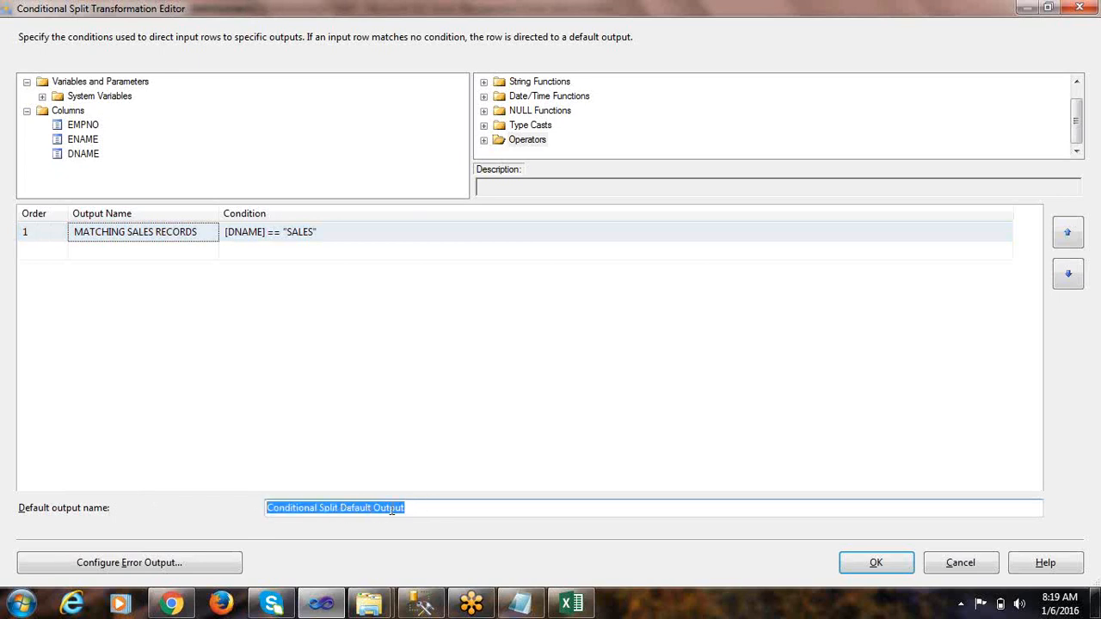
pyautogui.moveTo(412, 507); pyautogui.dragTo(258, 516)
pyautogui.write('NOT MATCHING SAL')
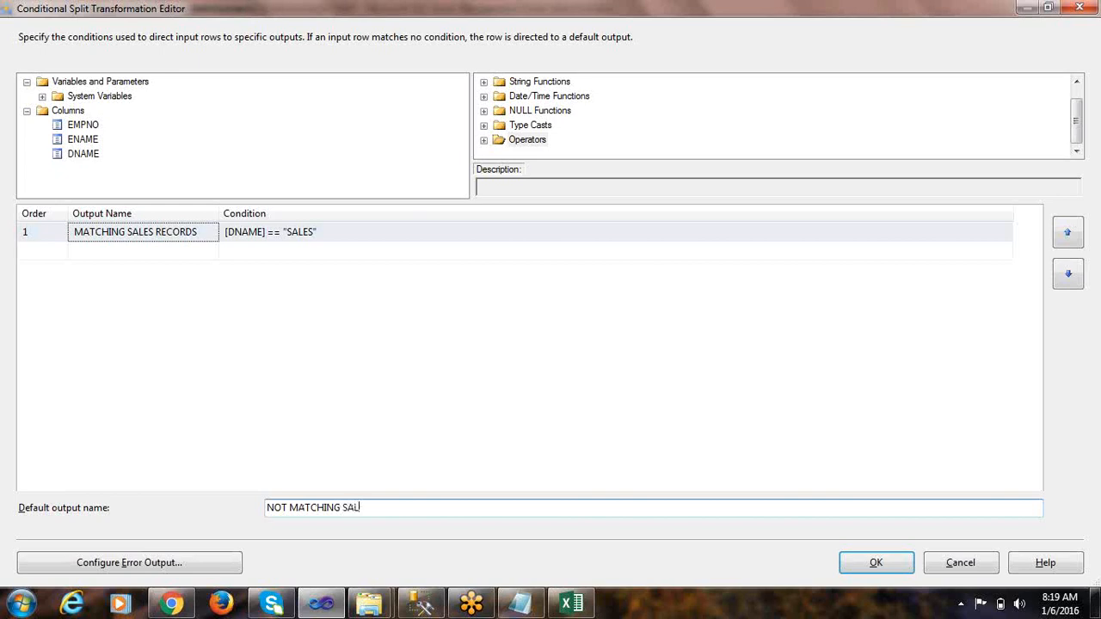
pyautogui.write('REC')
pyautogui.click(875, 563)
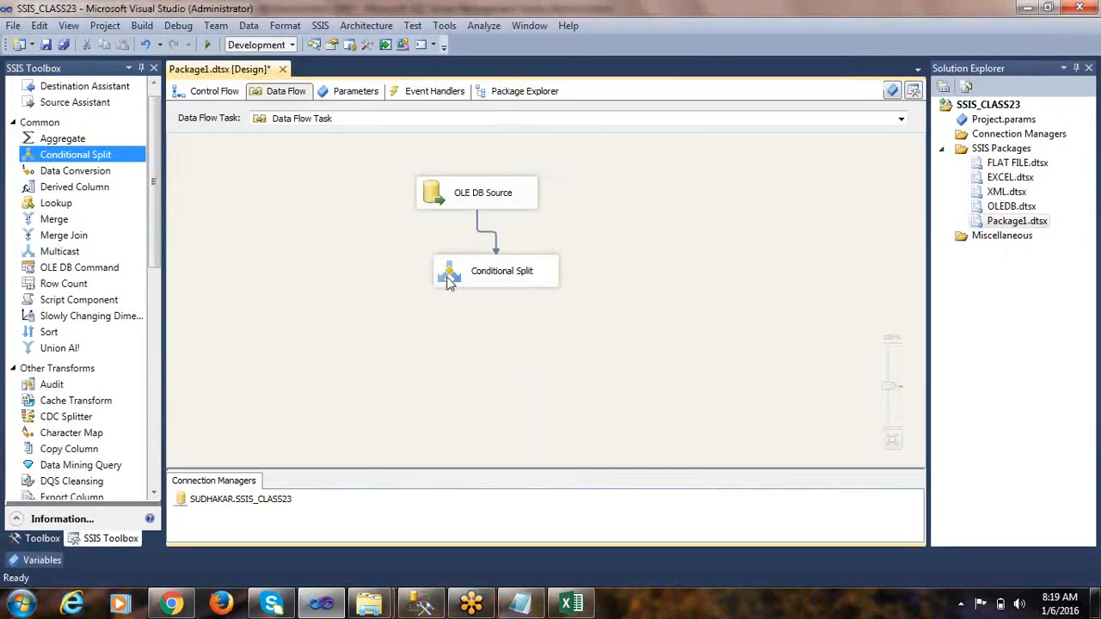
# Step: Reopen the Conditional Split to review its outputs, check the EMP2 query in Management Studio, and accept the editor
pyautogui.doubleClick(447, 284)
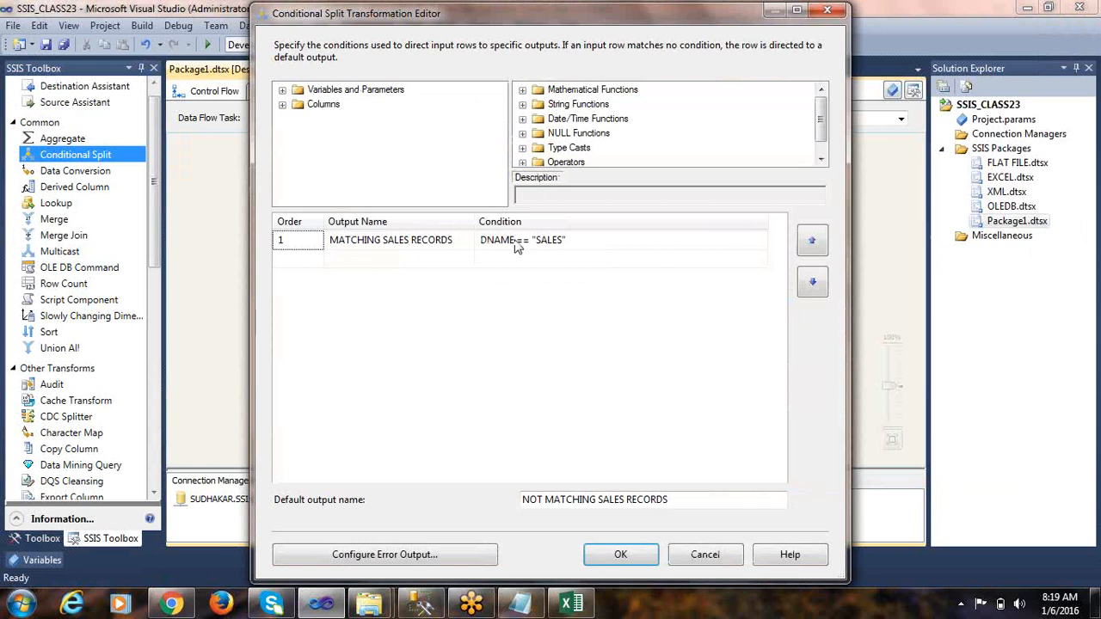
pyautogui.click(420, 604)
pyautogui.moveTo(397, 183); pyautogui.dragTo(244, 164)
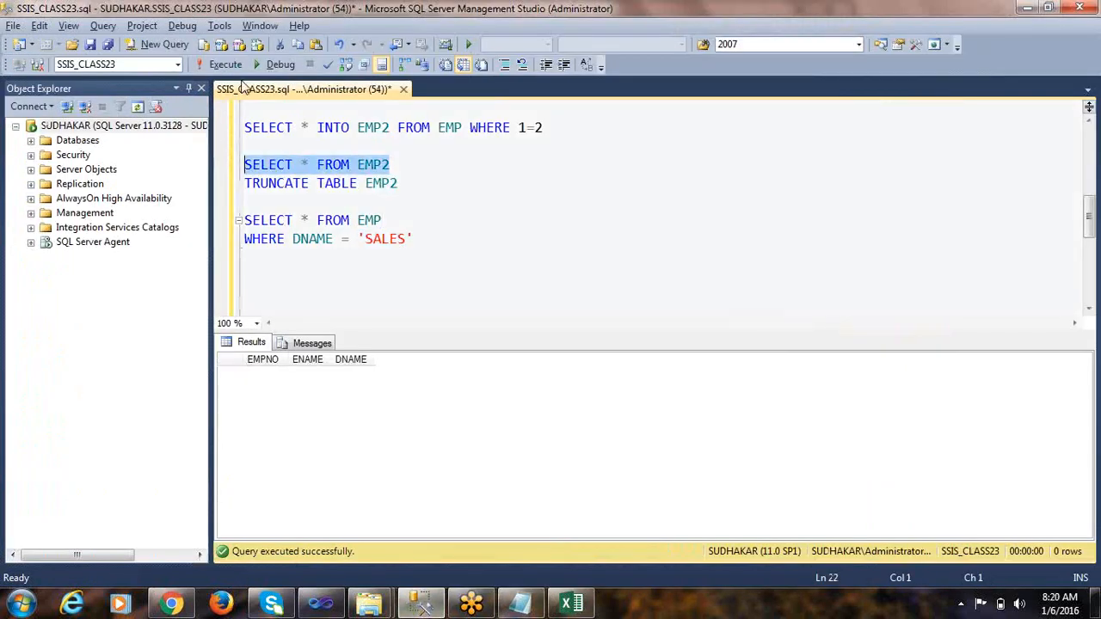
pyautogui.hotkey('alt', 'Tab')
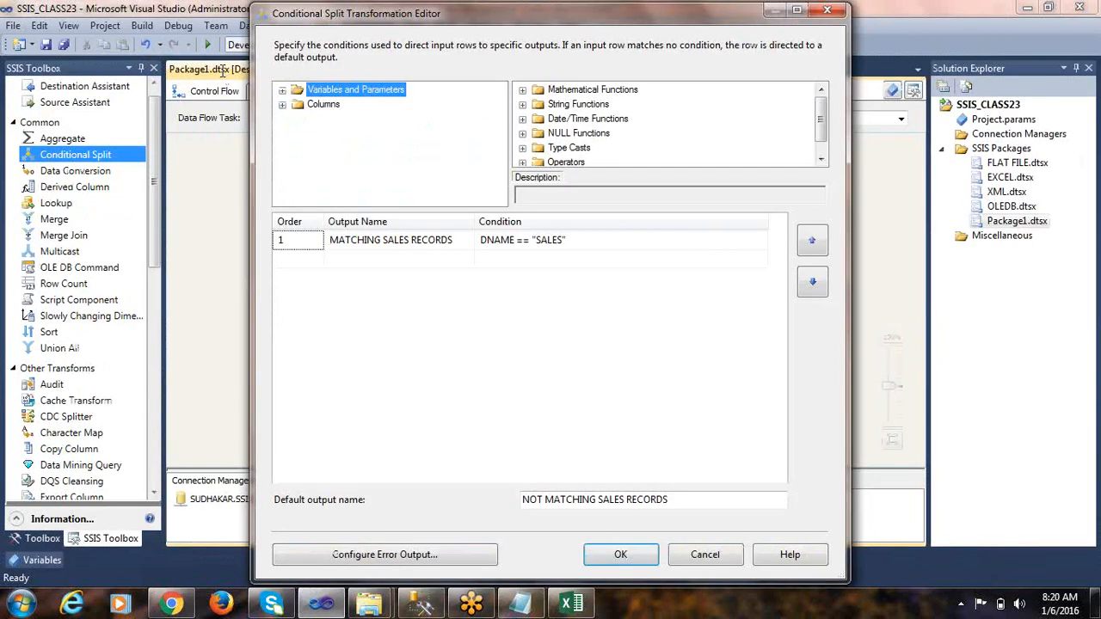
pyautogui.moveTo(681, 498); pyautogui.dragTo(467, 500)
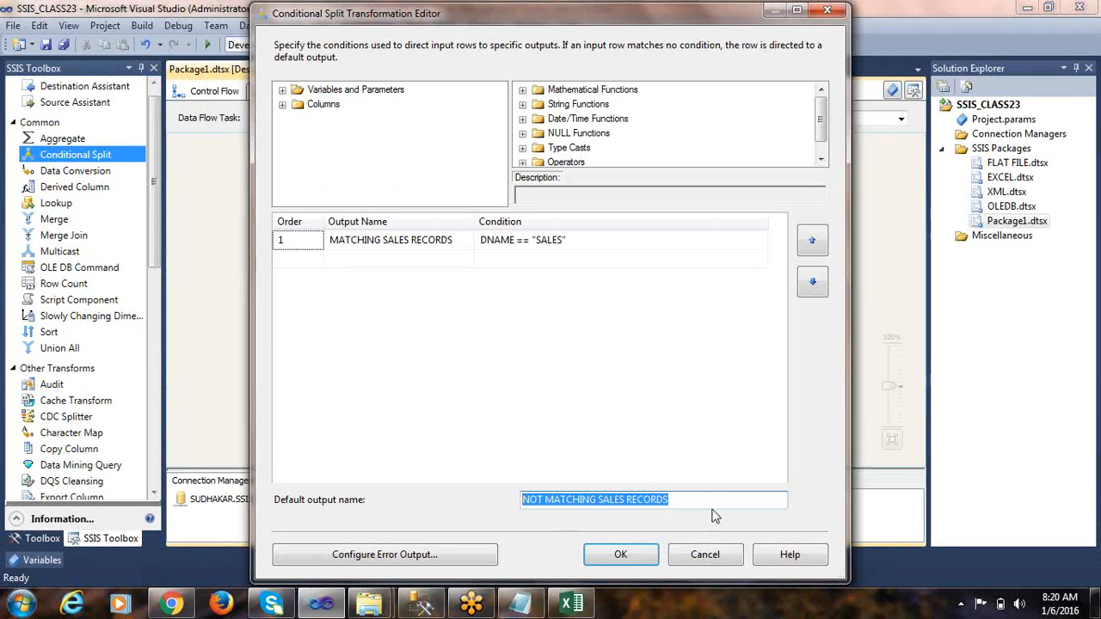
pyautogui.click(621, 556)
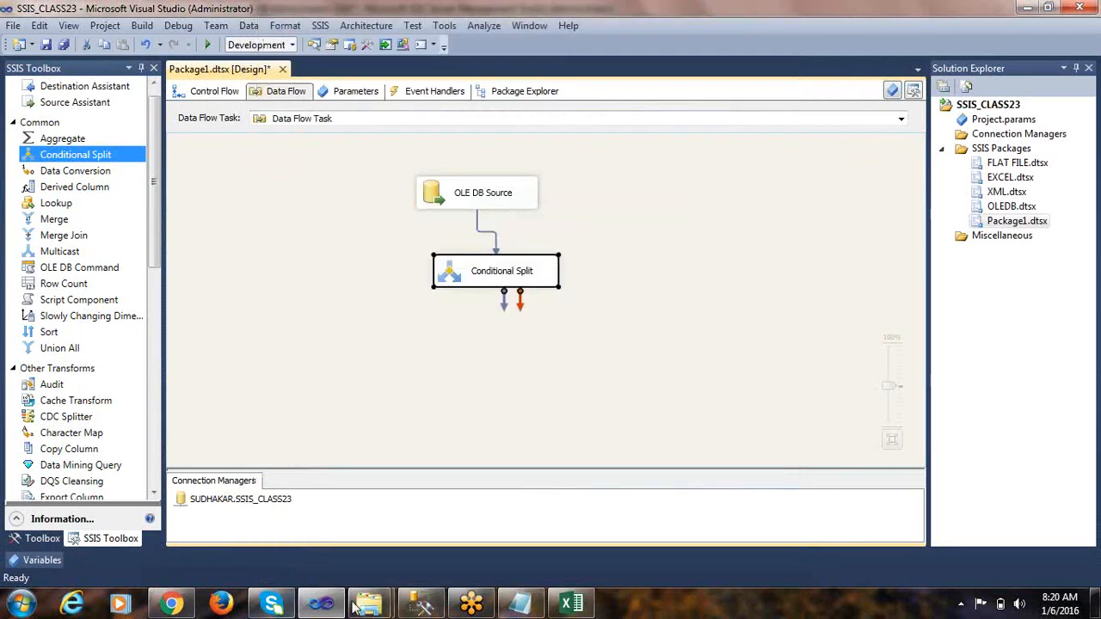
# Step: Switch to File Explorer, go to the OUTPUT folder under DATASOURCES and open the EmpOut text file
pyautogui.moveTo(370, 604)
pyautogui.click(297, 526)
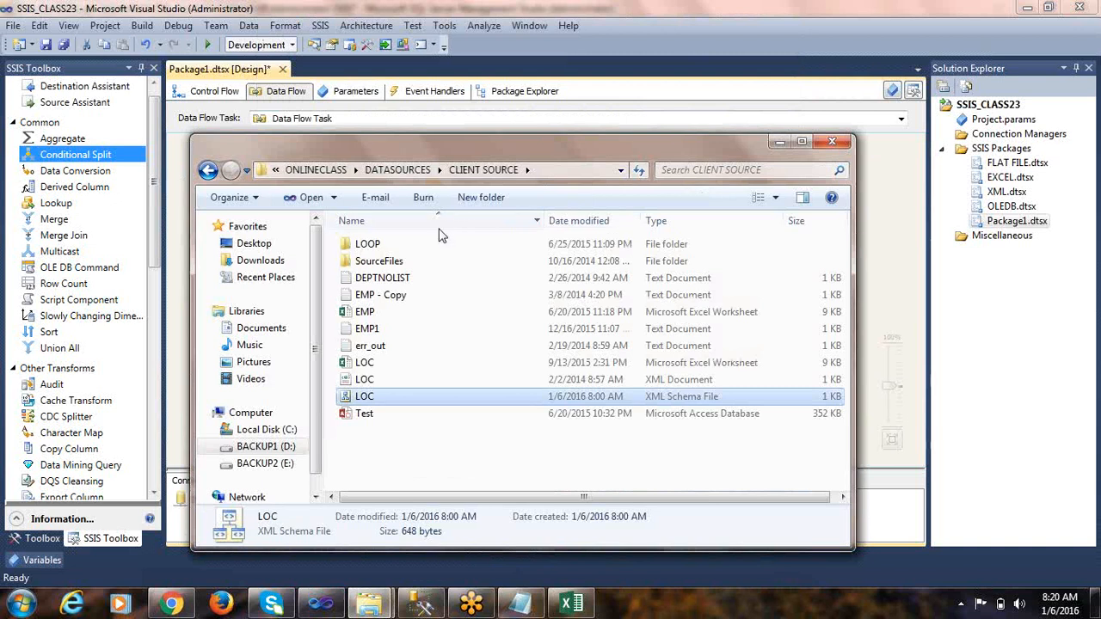
pyautogui.click(398, 170)
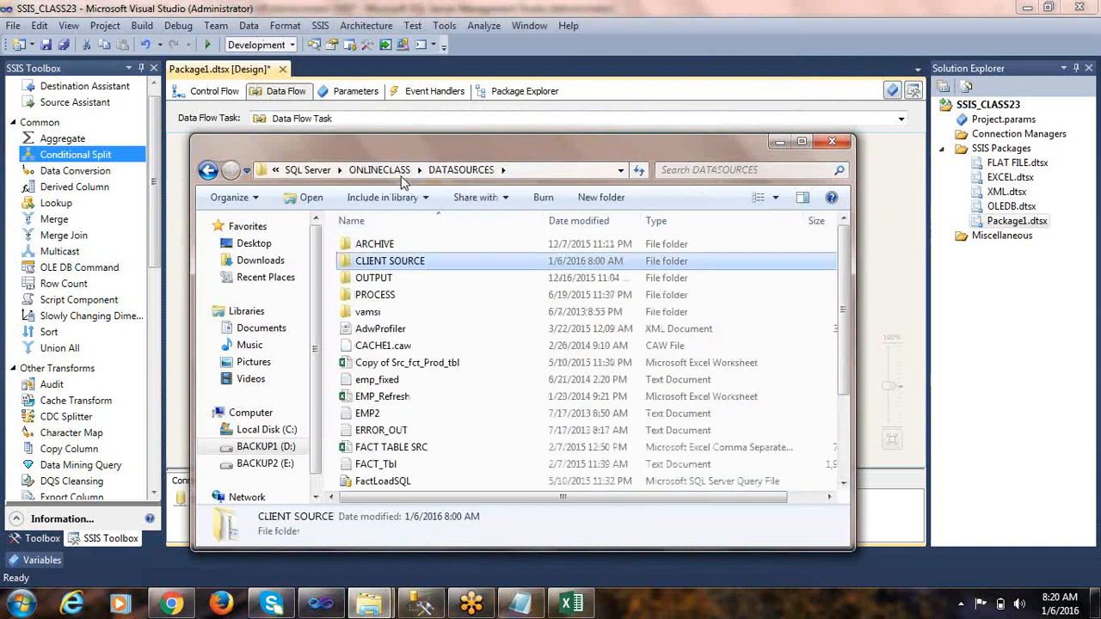
pyautogui.doubleClick(378, 279)
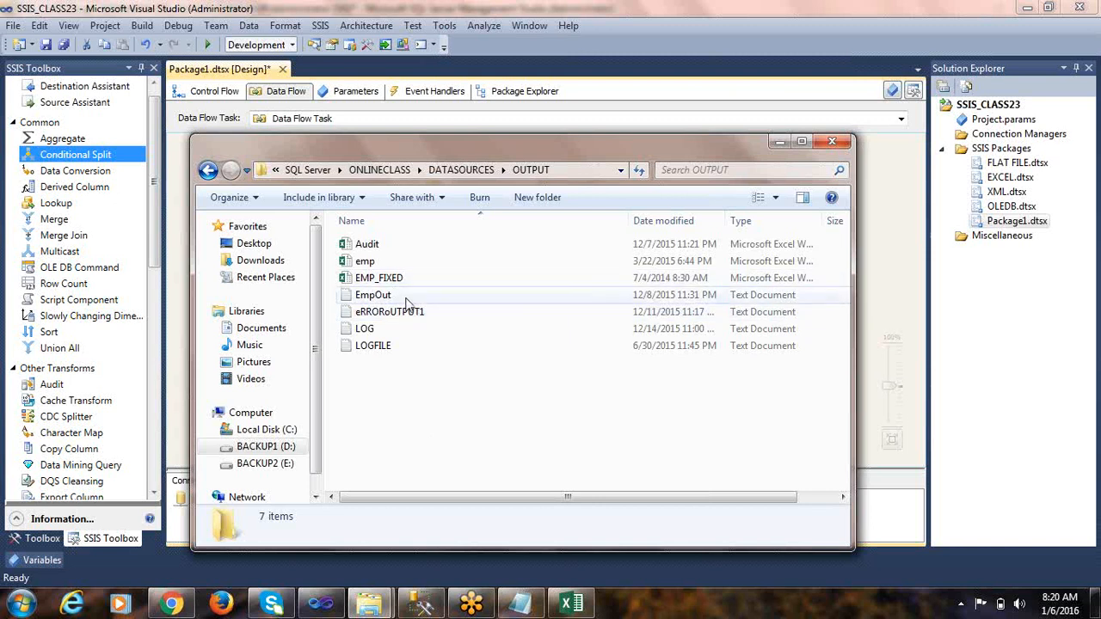
pyautogui.click(482, 296)
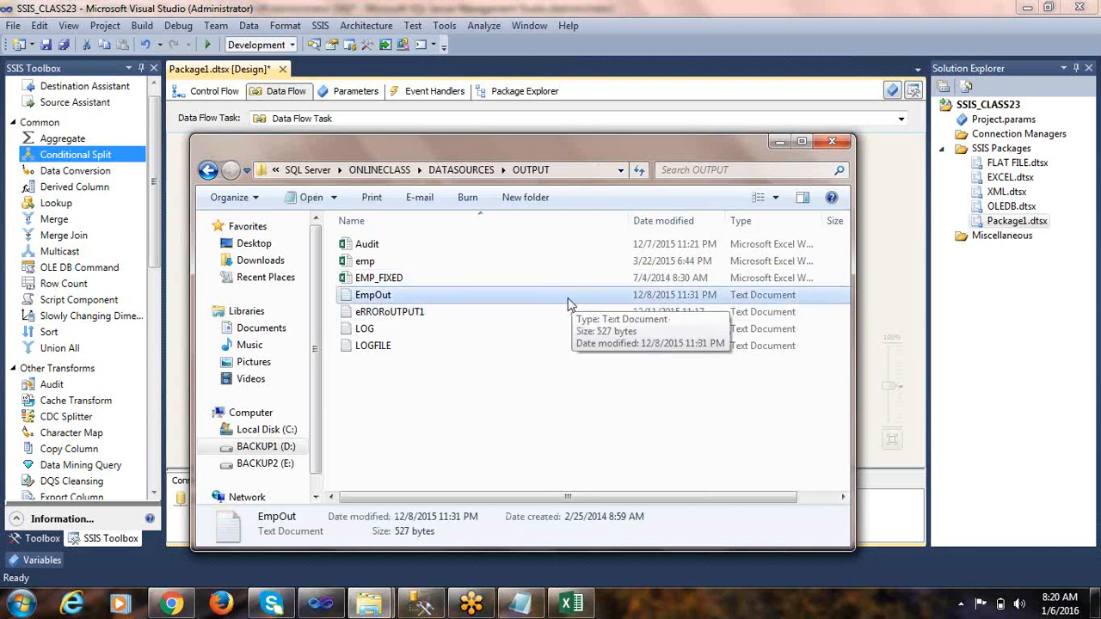
pyautogui.doubleClick(567, 303)
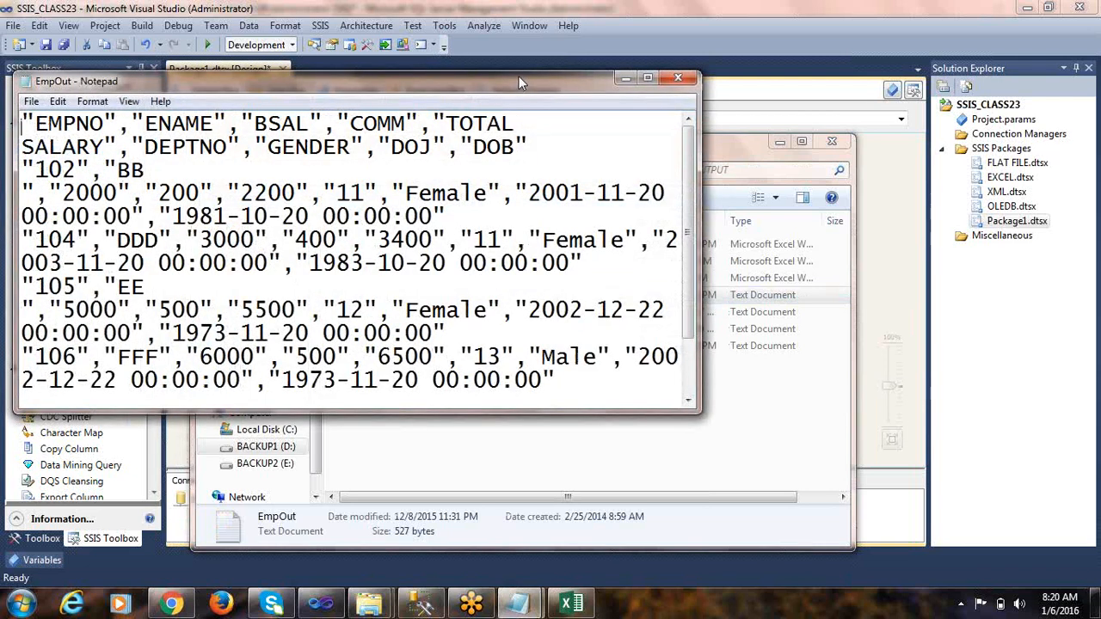
# Step: Delete all the text in the EmpOut file, save the emptied file and close it
pyautogui.doubleClick(519, 76)
pyautogui.hotkey('shift', 'Down')
pyautogui.hotkey('shift', 'Down')
pyautogui.hotkey('shift', 'Down')
pyautogui.hotkey('shift', 'Down')
pyautogui.hotkey('shift', 'Down')
pyautogui.hotkey('shift', 'Down')
pyautogui.hotkey('shift', 'Down')
pyautogui.hotkey('shift', 'Down')
pyautogui.hotkey('shift', 'Down')
pyautogui.hotkey('shift', 'Down')
pyautogui.hotkey('shift', 'Down')
pyautogui.press('Delete')
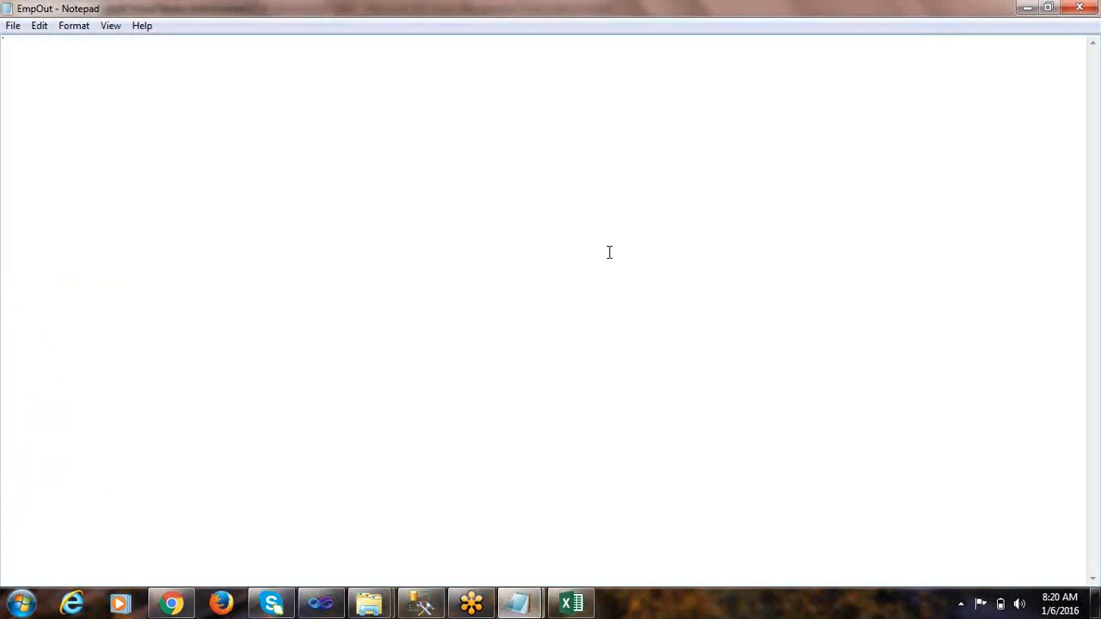
pyautogui.click(1080, 7)
# Step: Reopen the EmpOut file to check its contents, close it and switch back to Visual Studio
pyautogui.doubleClick(434, 297)
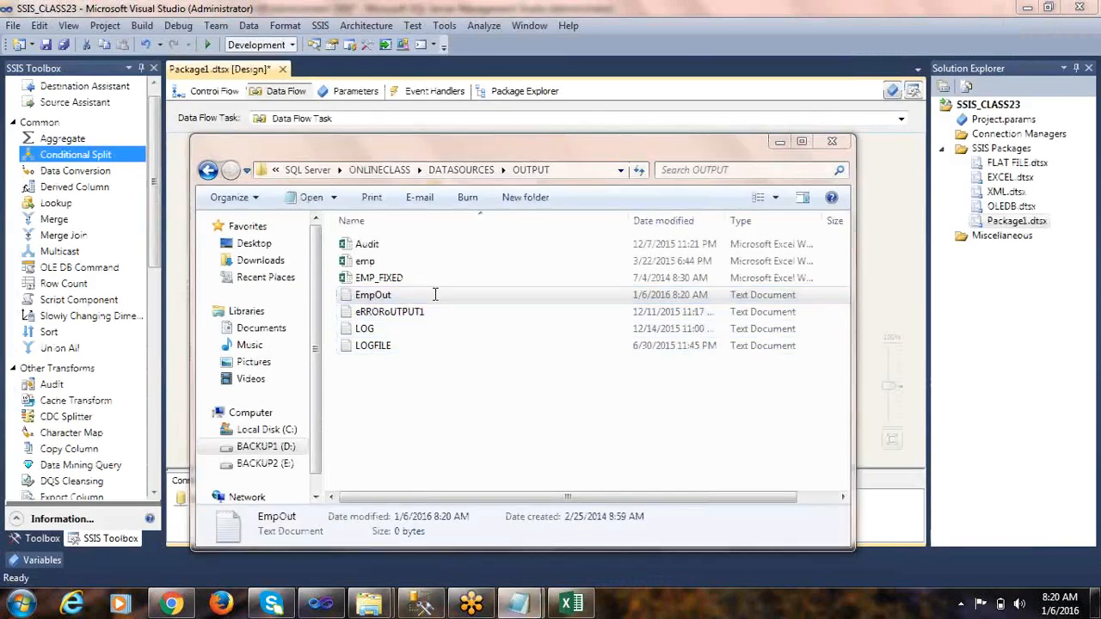
pyautogui.click(677, 80)
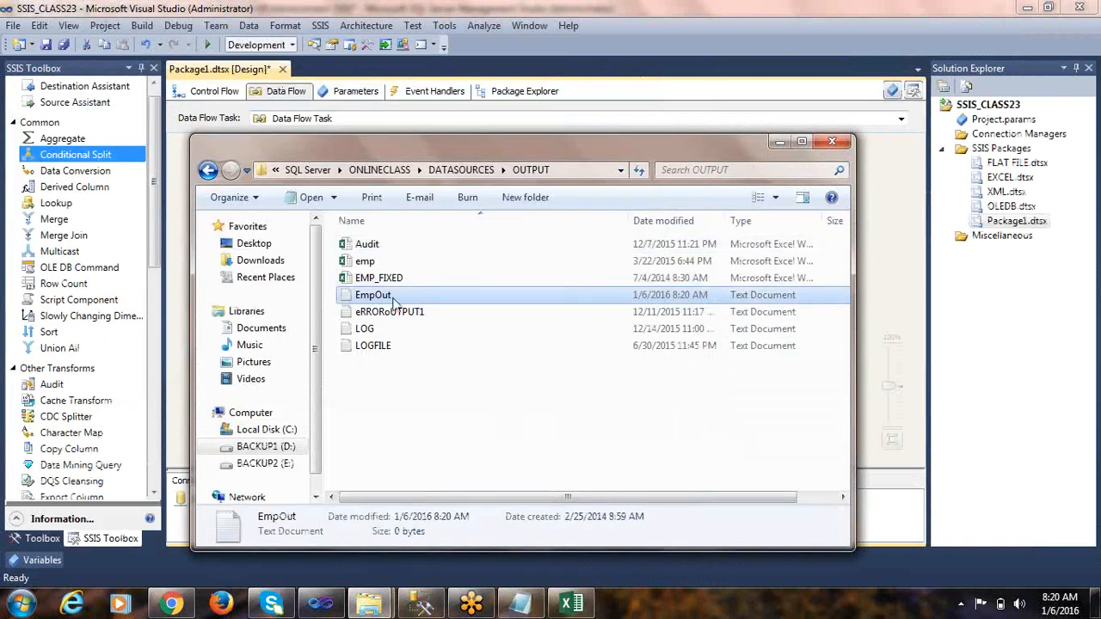
pyautogui.hotkey('alt', 'F4')
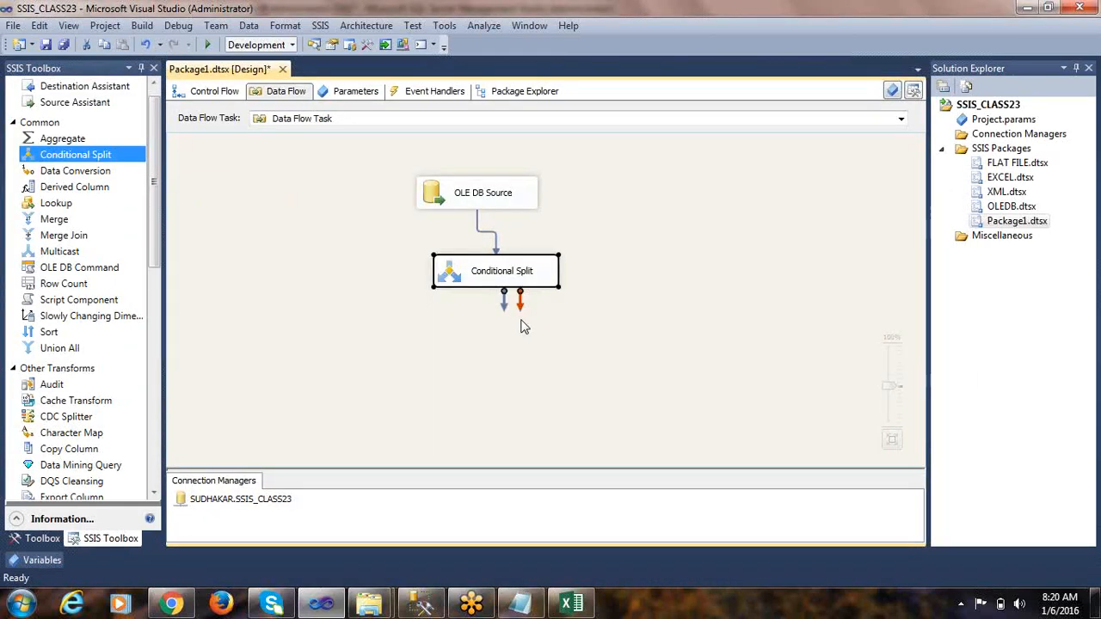
# Step: Add an OLE DB Destination and a Flat File Destination side by side below the Conditional Split
pyautogui.moveTo(156, 245); pyautogui.dragTo(148, 485)
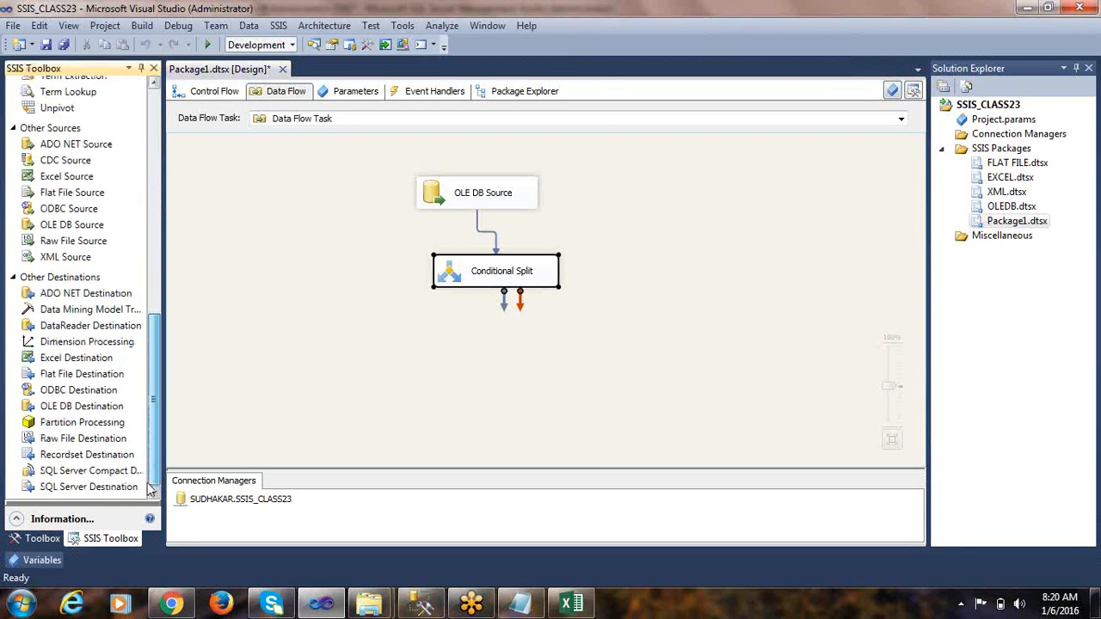
pyautogui.click(97, 391)
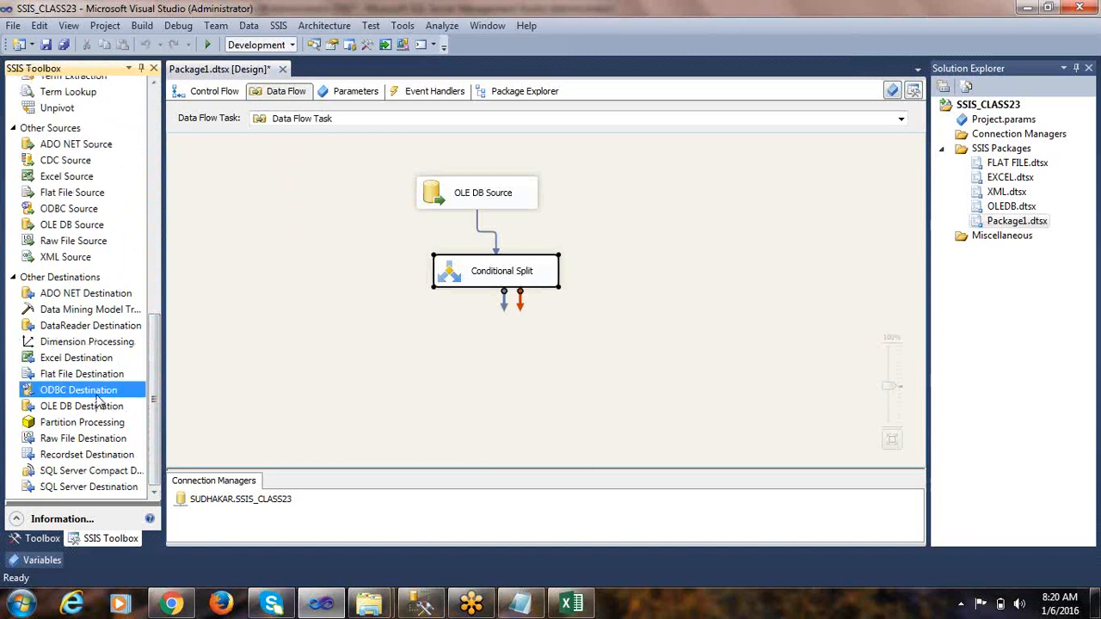
pyautogui.moveTo(95, 411); pyautogui.dragTo(369, 329)
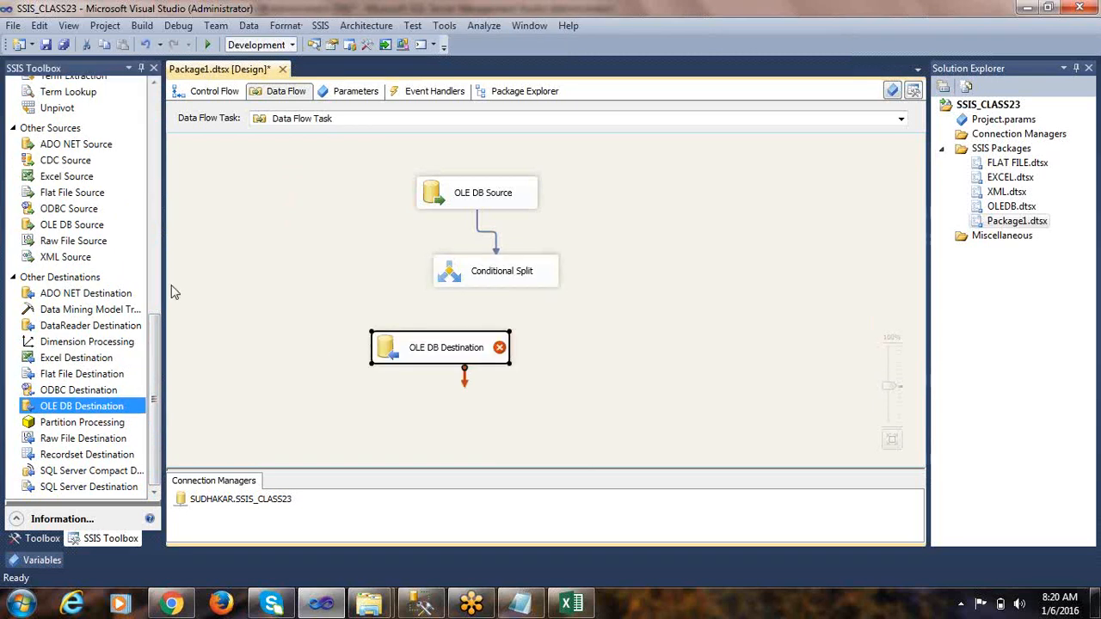
pyautogui.moveTo(81, 376); pyautogui.dragTo(618, 336)
# Step: Connect the Conditional Split to the OLE DB Destination using the MATCHING SALES RECORDS output
pyautogui.click(482, 285)
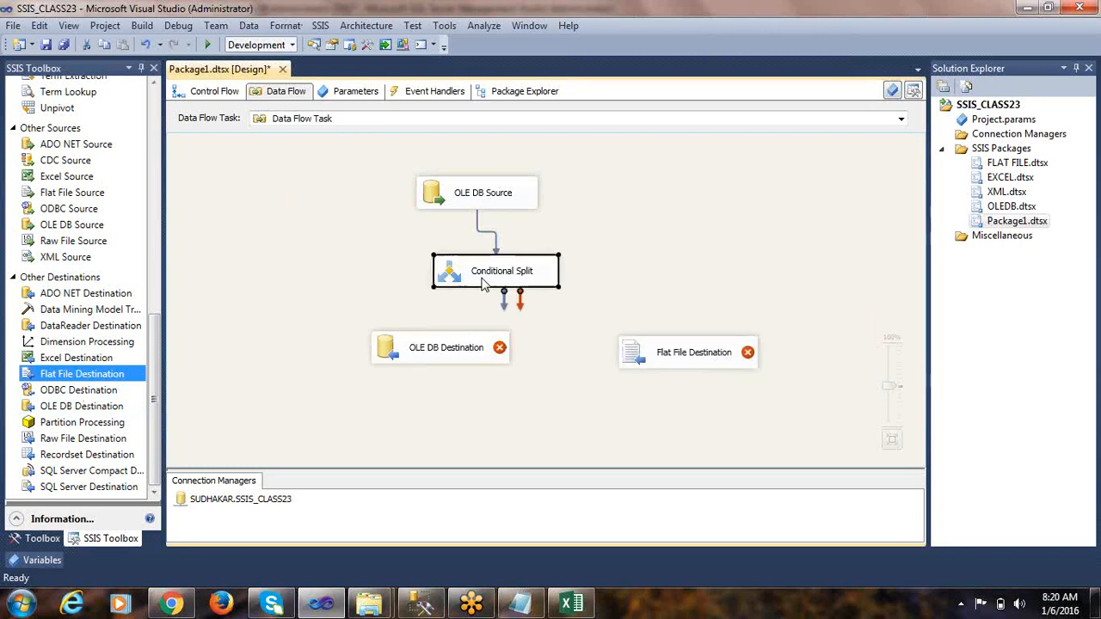
pyautogui.moveTo(504, 310); pyautogui.dragTo(457, 355)
pyautogui.moveTo(447, 183); pyautogui.dragTo(413, 206)
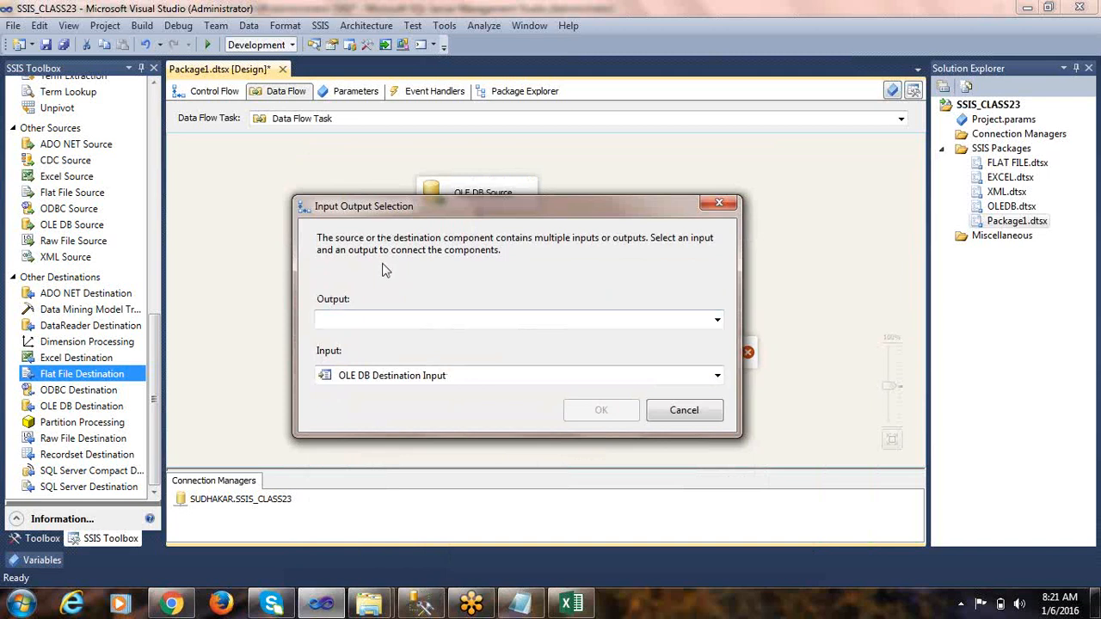
pyautogui.moveTo(395, 211); pyautogui.dragTo(422, 412)
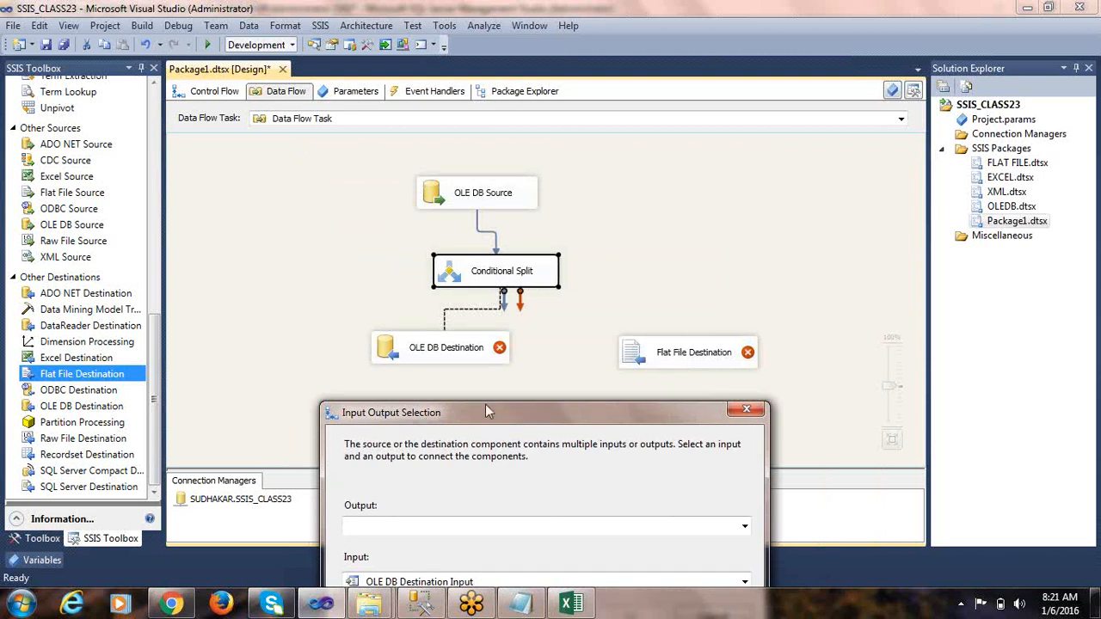
pyautogui.moveTo(485, 412); pyautogui.dragTo(474, 184)
pyautogui.click(408, 298)
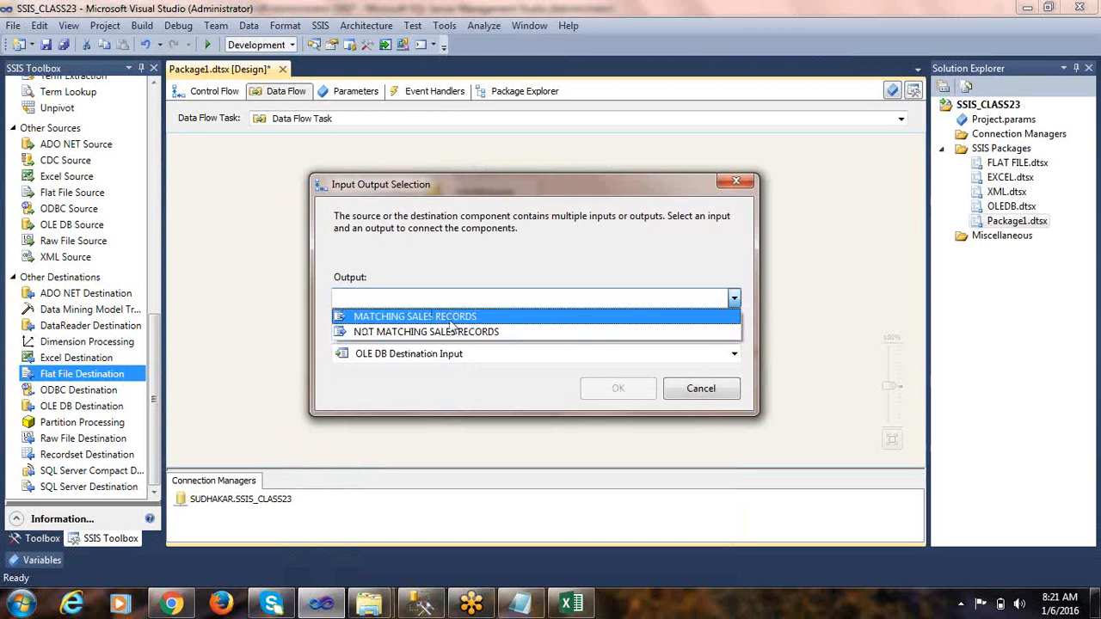
pyautogui.click(448, 324)
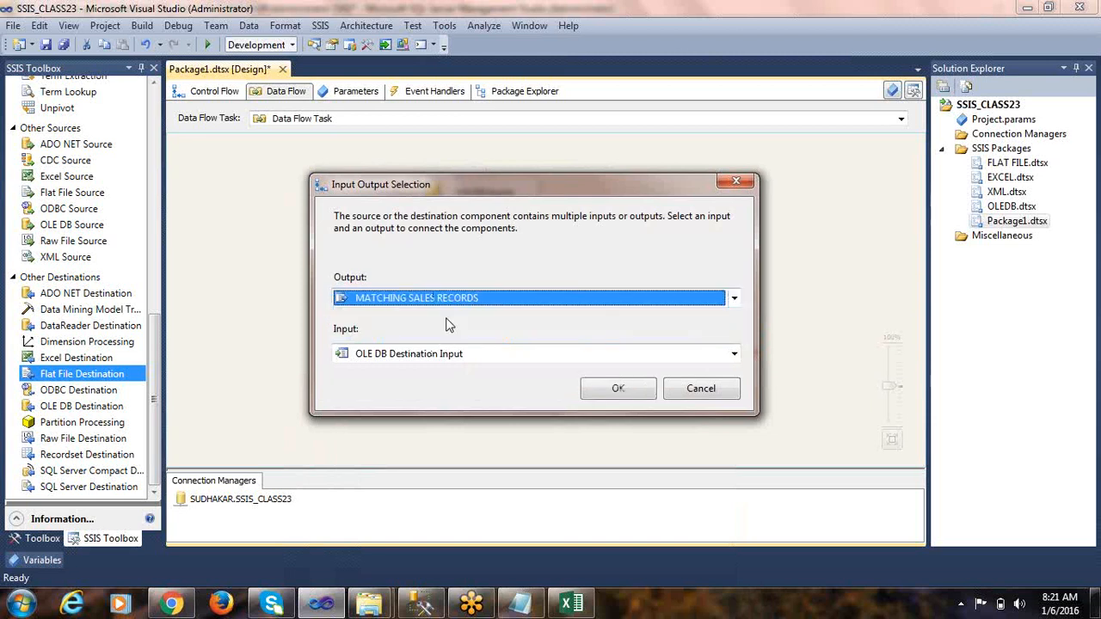
pyautogui.click(614, 387)
# Step: Set the OLE DB Destination's table to [dbo].[EMP2] and accept the EMPNO, ENAME and DNAME column mappings
pyautogui.click(384, 354)
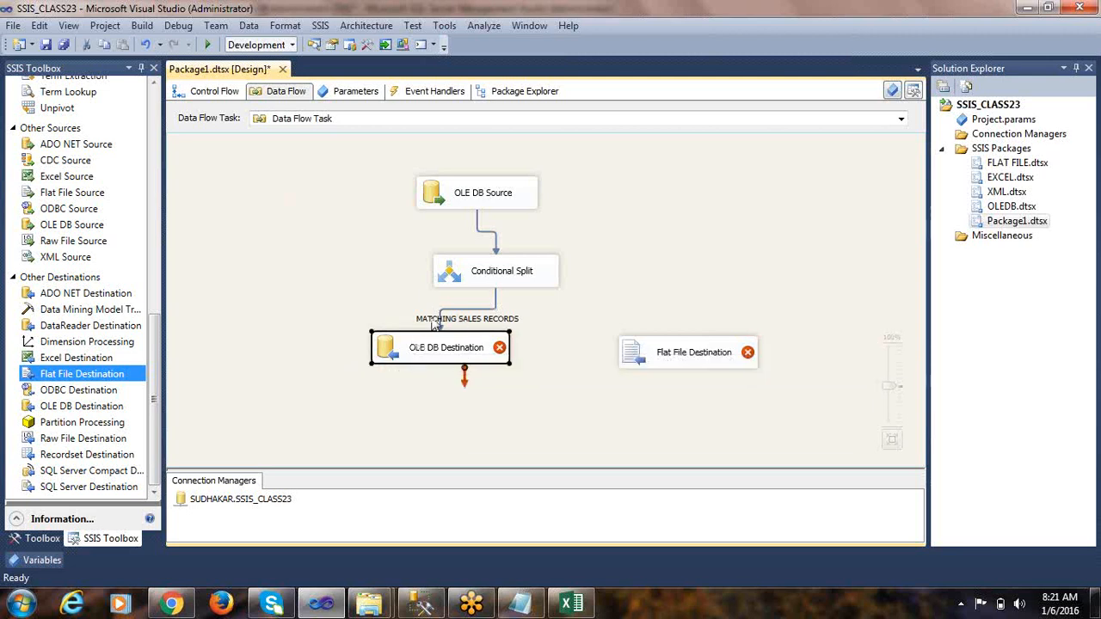
pyautogui.doubleClick(384, 355)
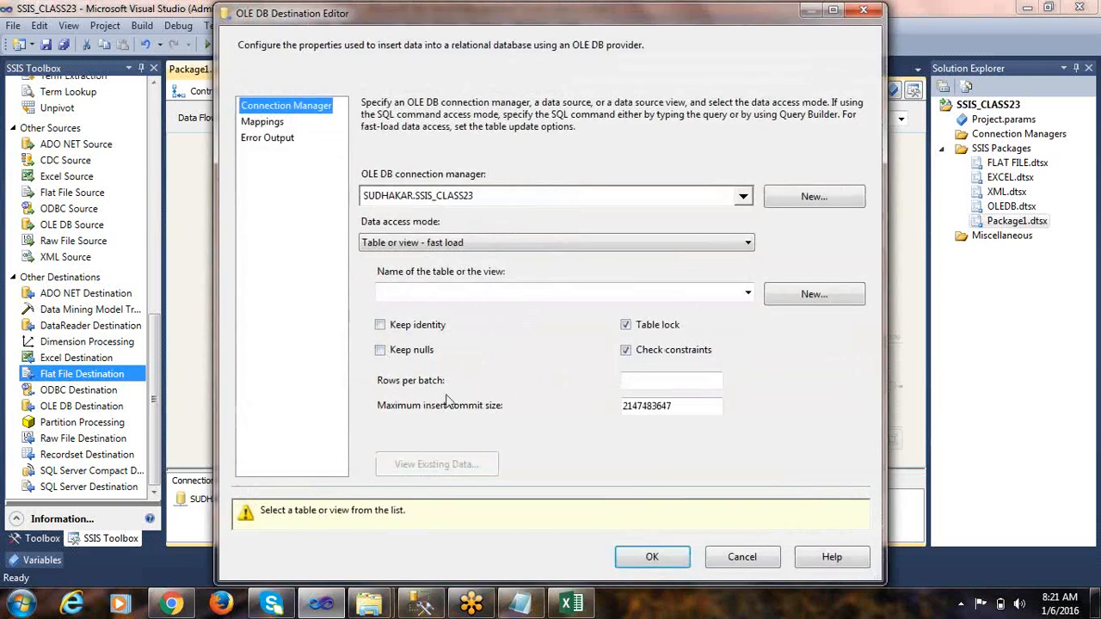
pyautogui.click(748, 293)
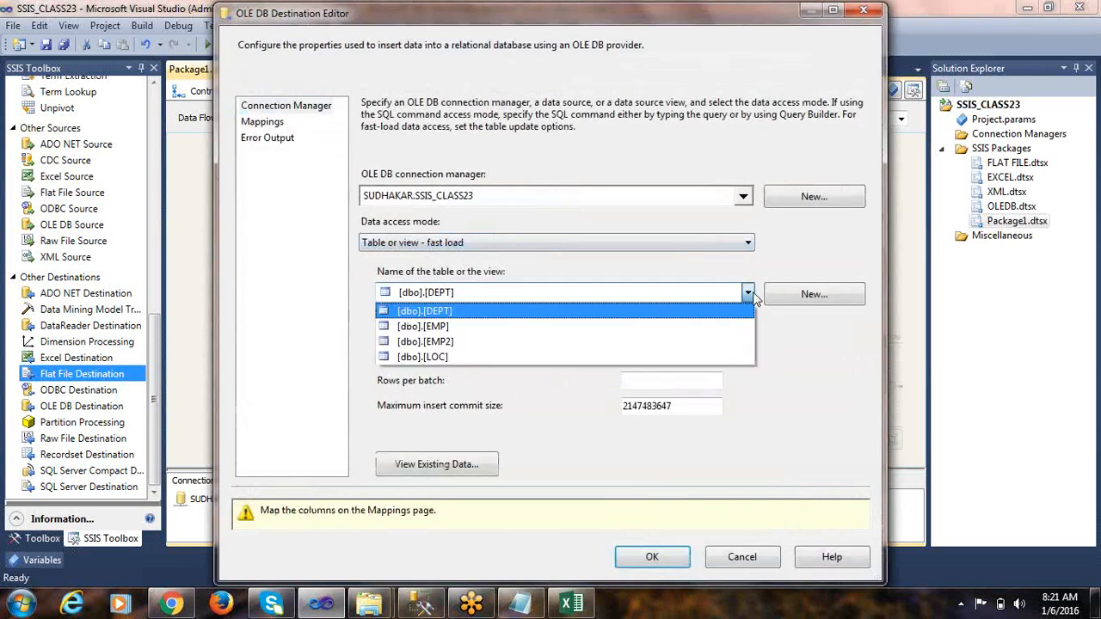
pyautogui.click(423, 352)
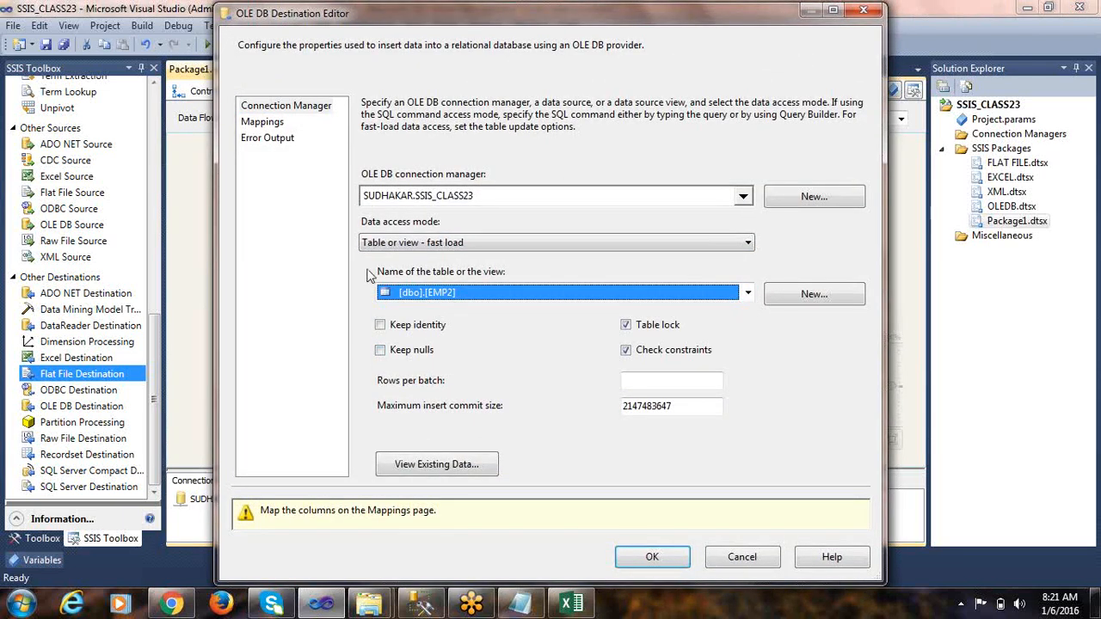
pyautogui.click(263, 125)
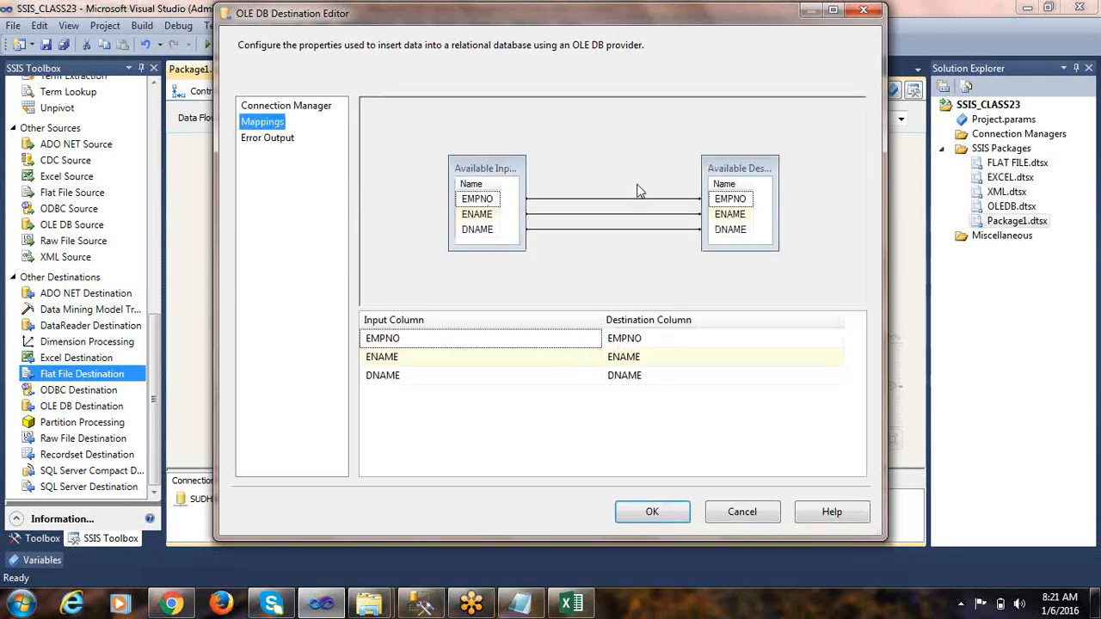
pyautogui.moveTo(750, 204)
pyautogui.click(647, 513)
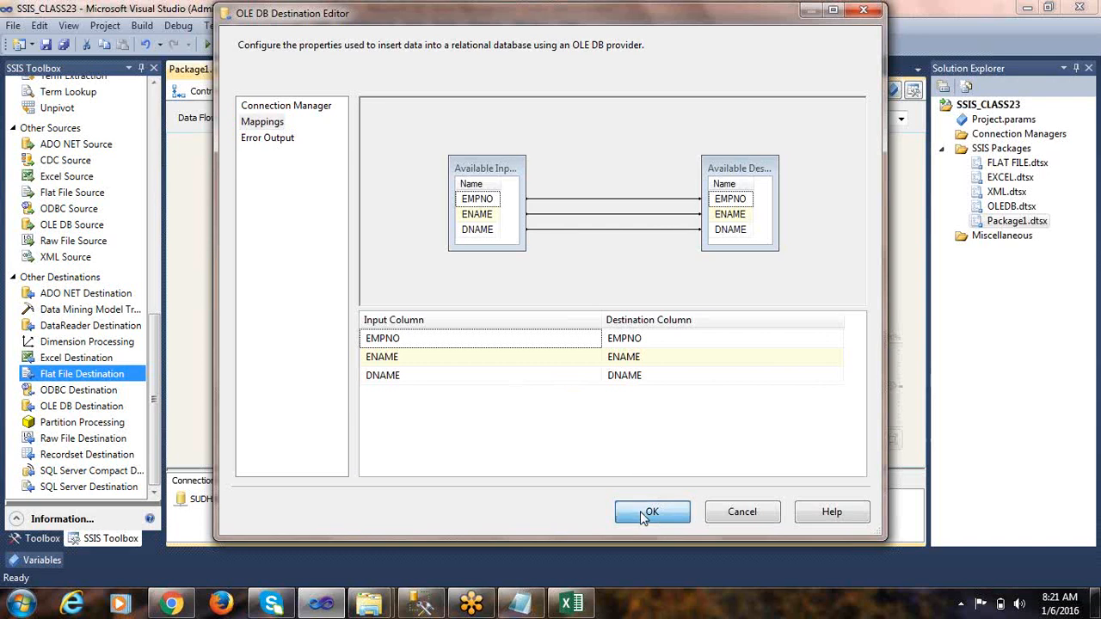
# Step: Connect the Conditional Split's NOT MATCHING SALES RECORDS output to the Flat File Destination
pyautogui.click(527, 281)
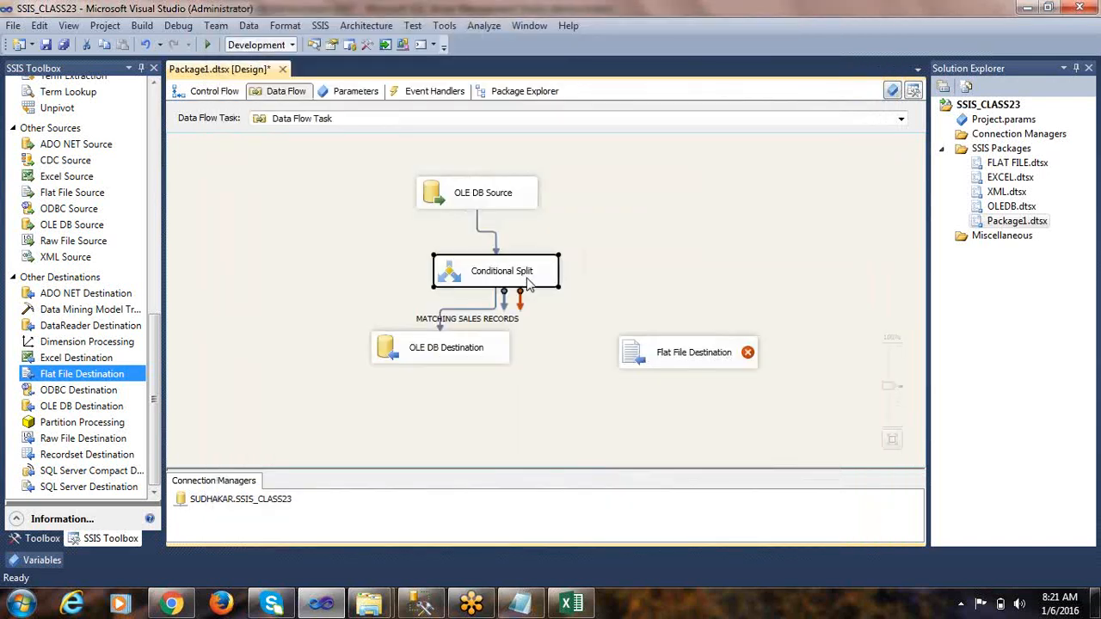
pyautogui.moveTo(506, 309); pyautogui.dragTo(673, 358)
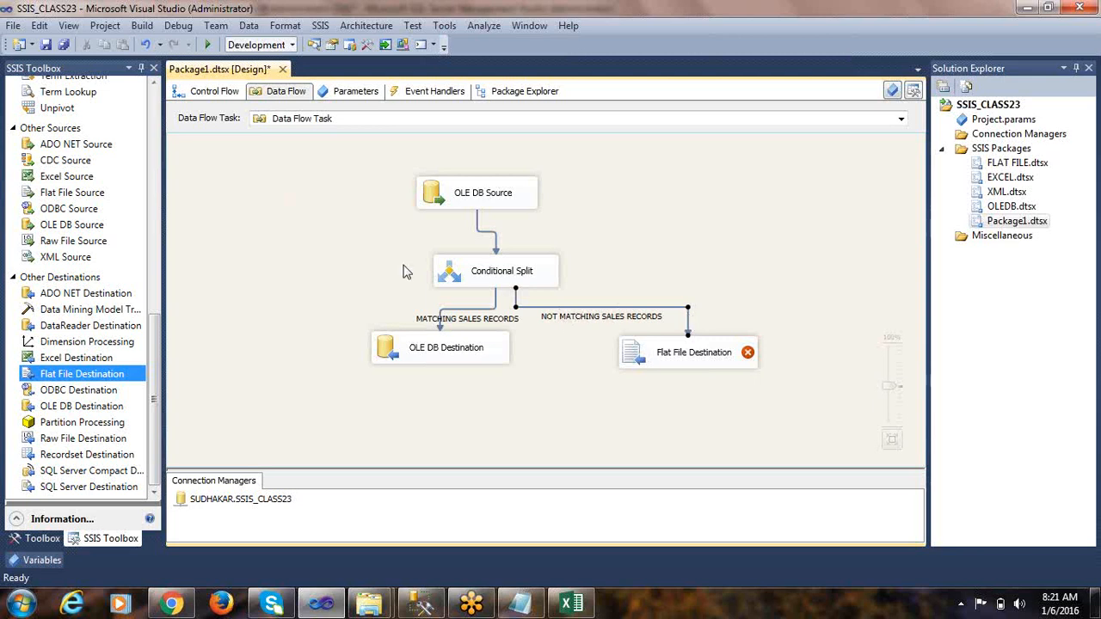
pyautogui.click(427, 344)
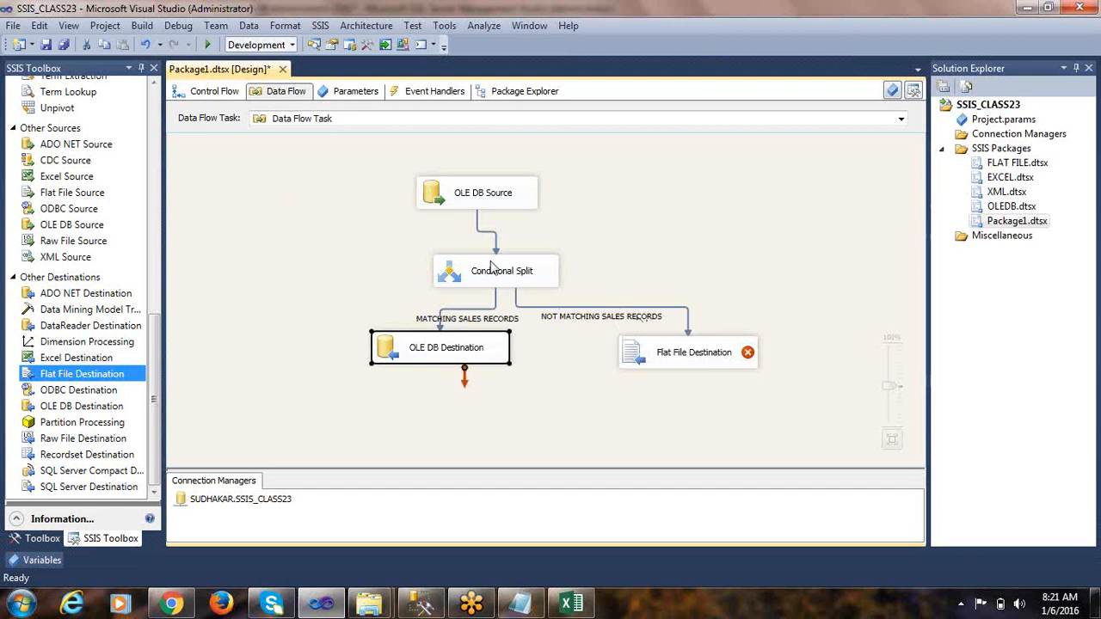
pyautogui.click(647, 356)
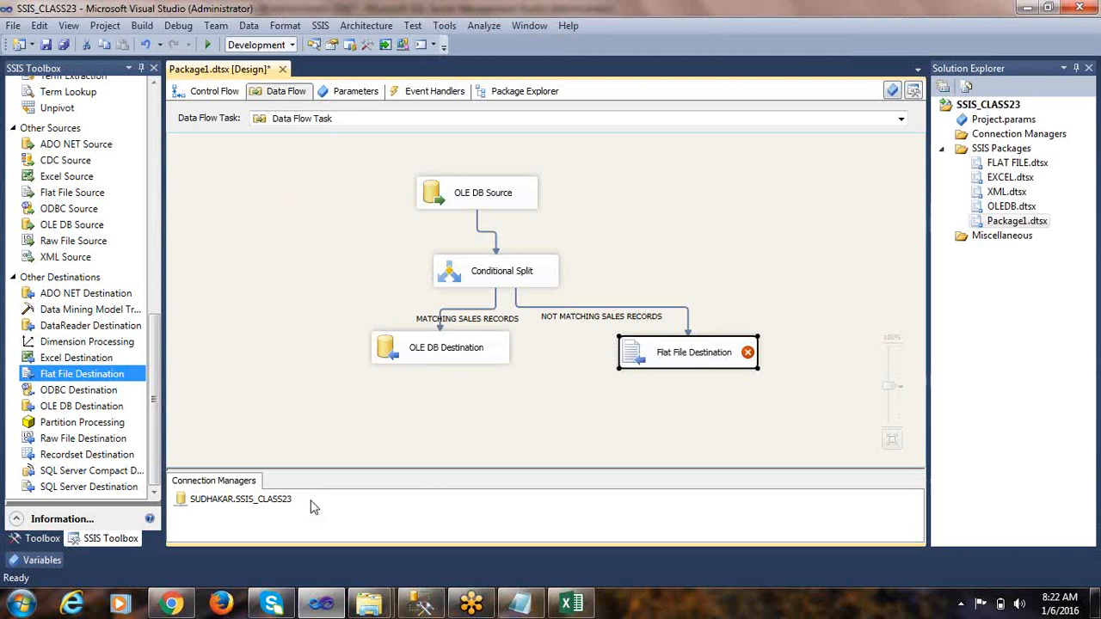
# Step: Switch to File Explorer, copy the full path of the OUTPUT folder and return to Visual Studio
pyautogui.moveTo(642, 364)
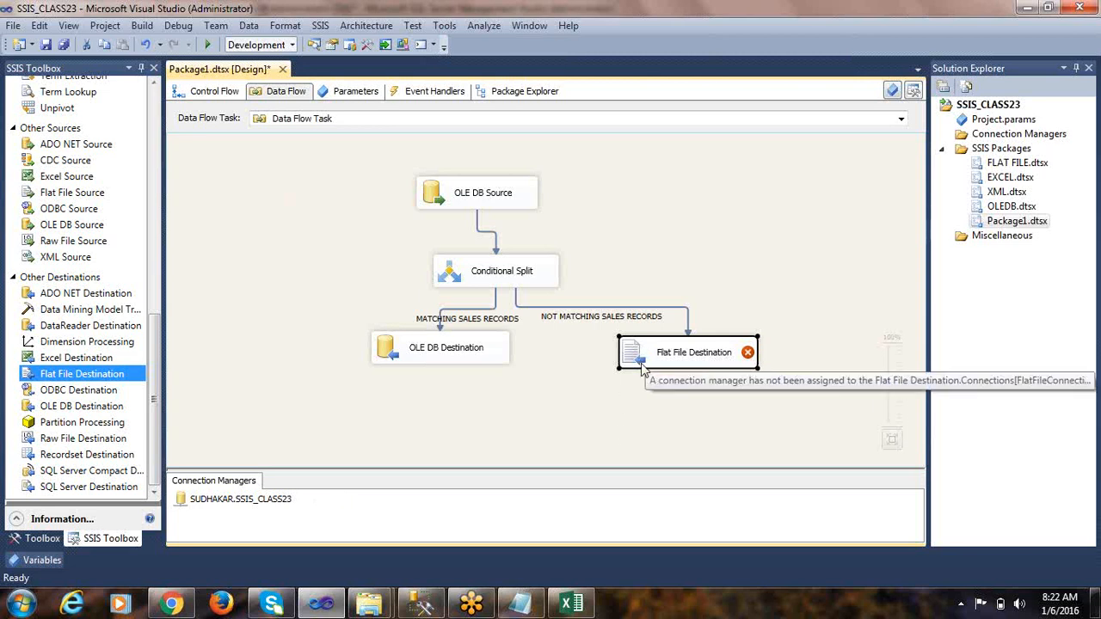
pyautogui.hotkey('alt', 'Tab')
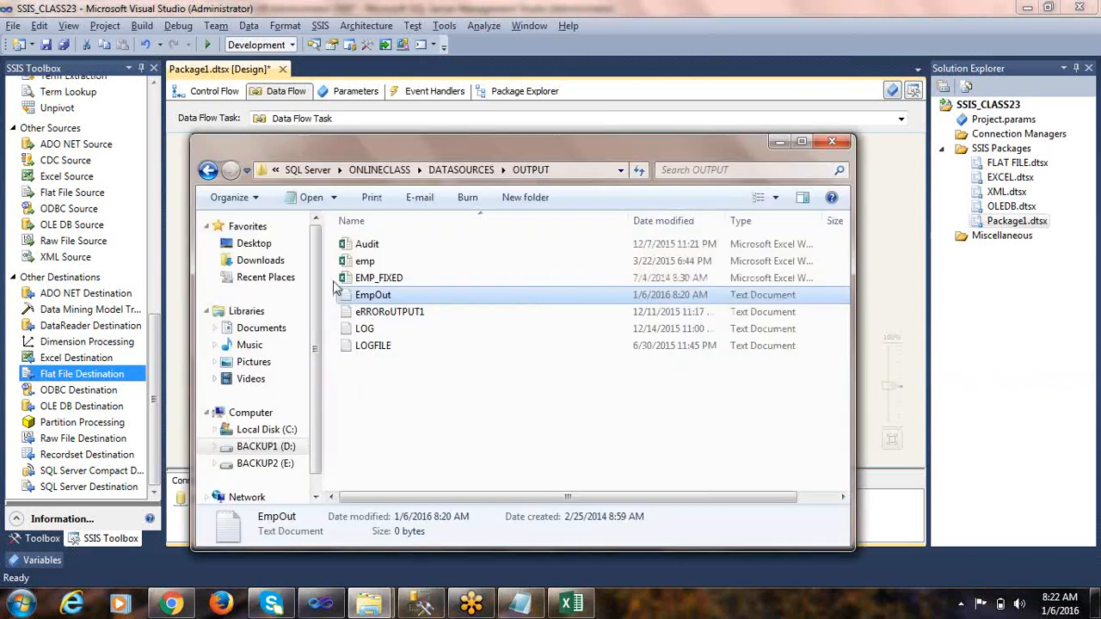
pyautogui.click(572, 171)
pyautogui.click(585, 168)
pyautogui.moveTo(596, 167); pyautogui.dragTo(2, 172)
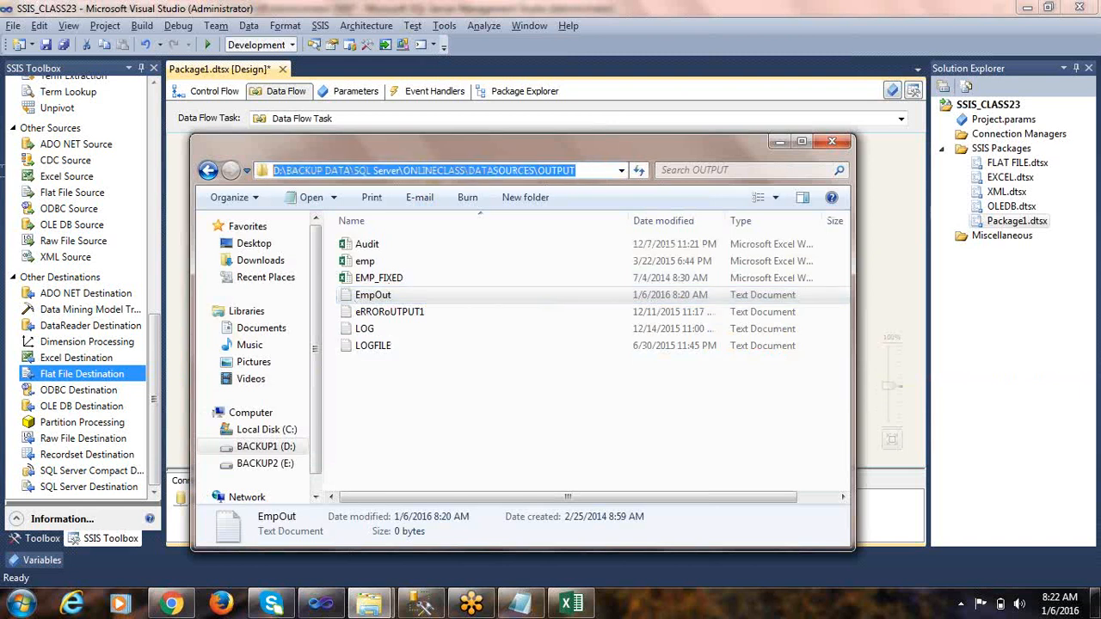
pyautogui.hotkey('alt', 'Tab')
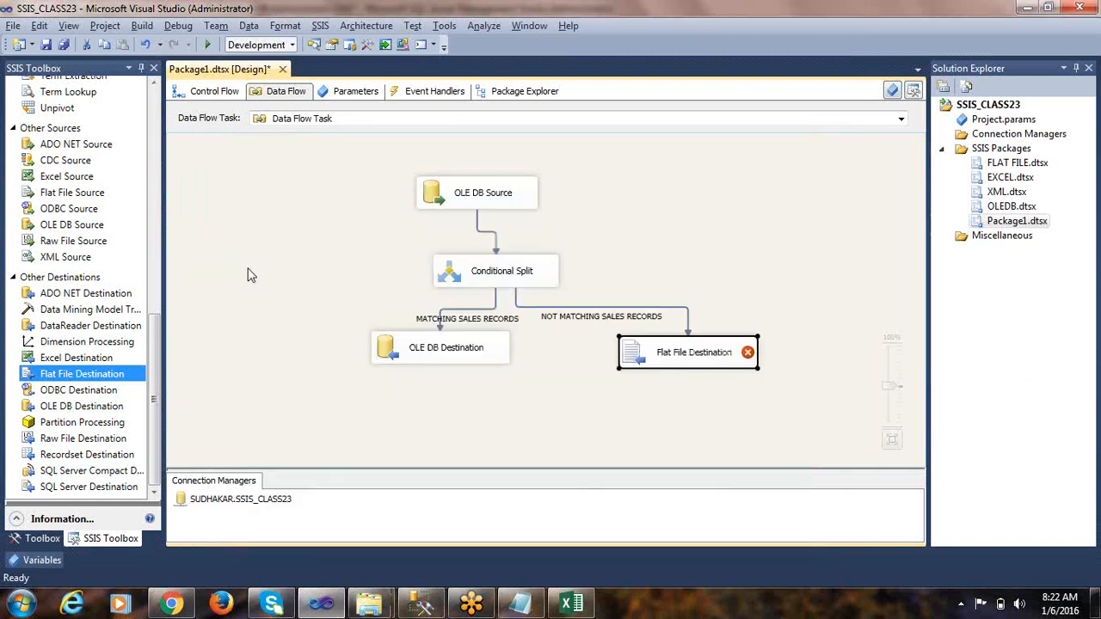
# Step: Open the Flat File Destination for editing and create a new flat file connection manager with the Delimited format
pyautogui.rightClick(631, 353)
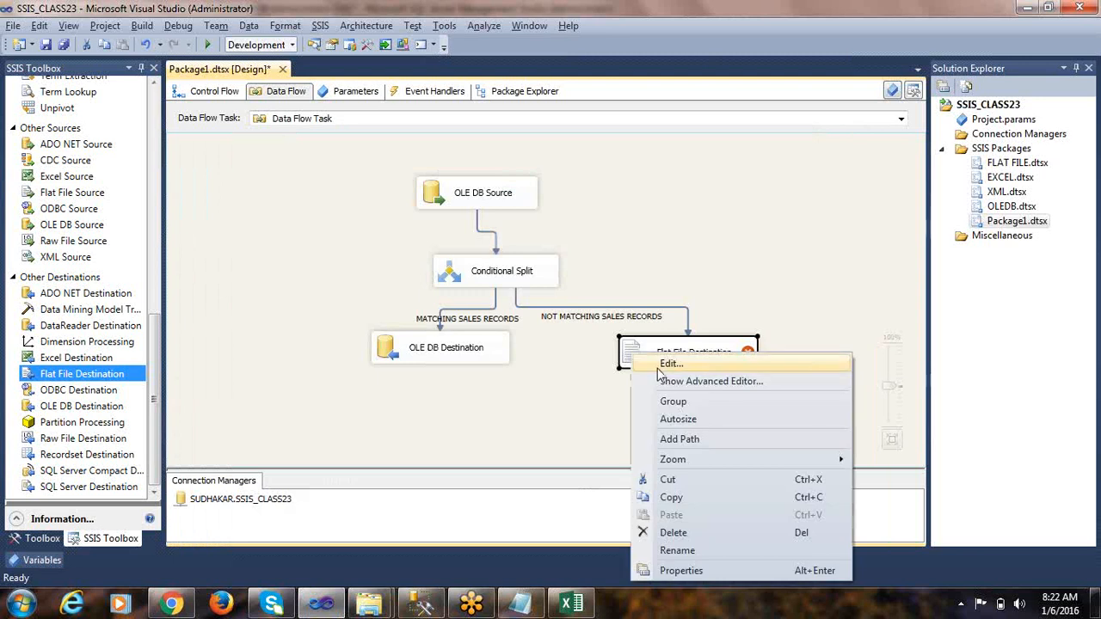
pyautogui.click(671, 367)
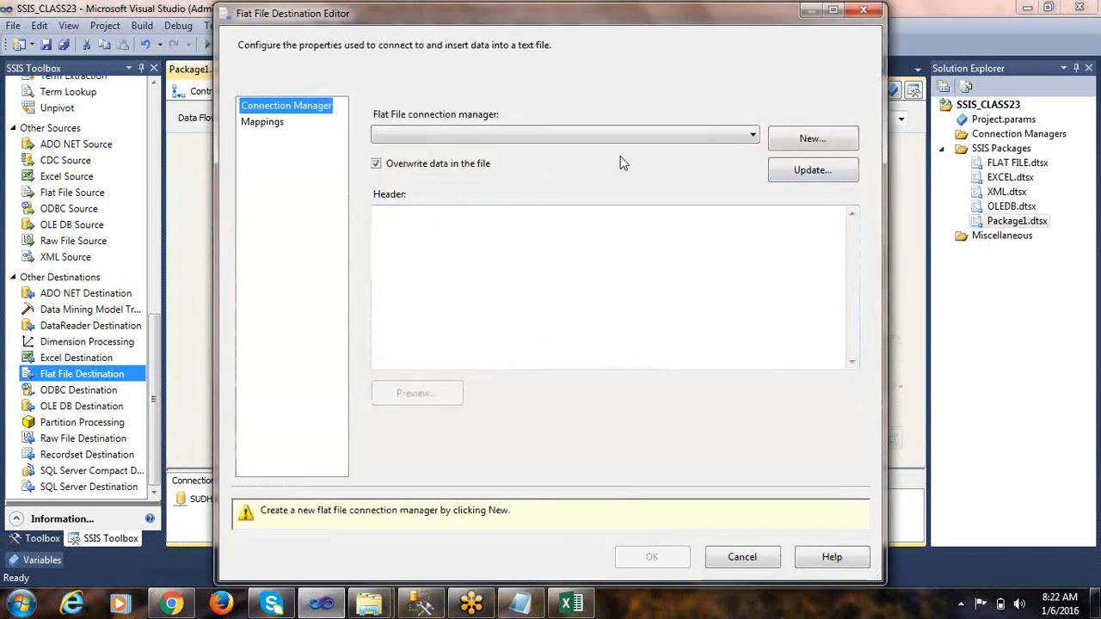
pyautogui.click(692, 142)
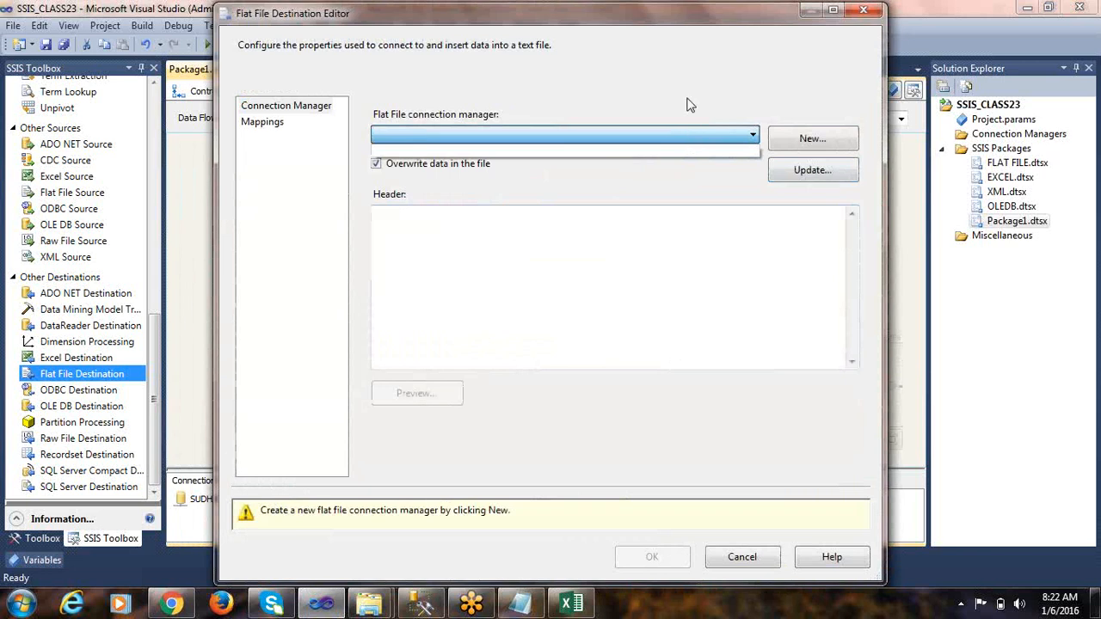
pyautogui.click(688, 99)
pyautogui.click(785, 141)
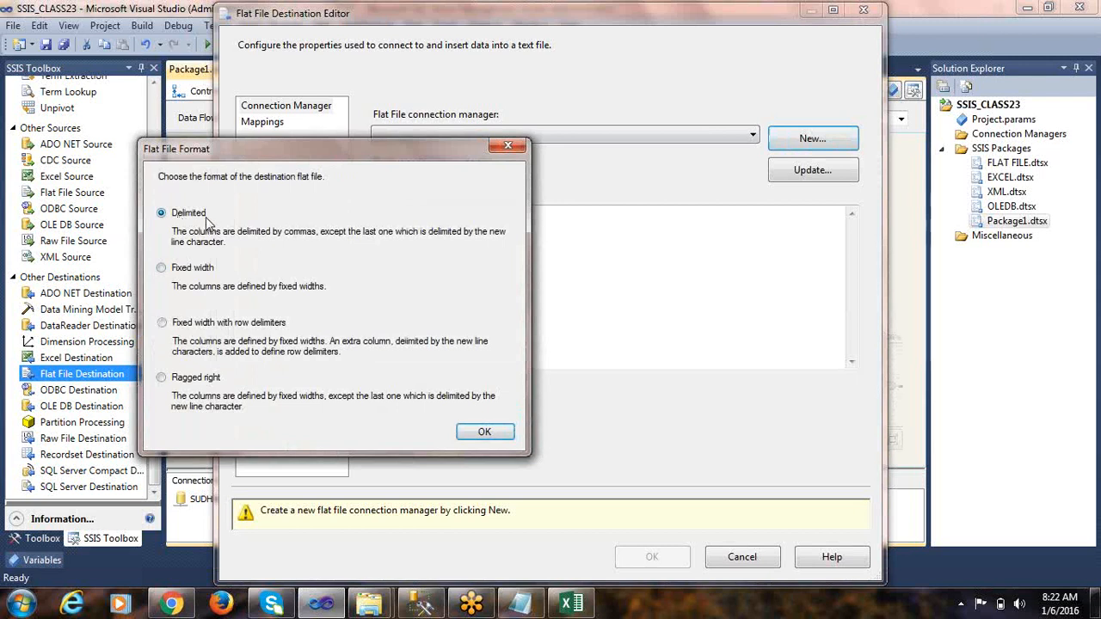
pyautogui.click(486, 432)
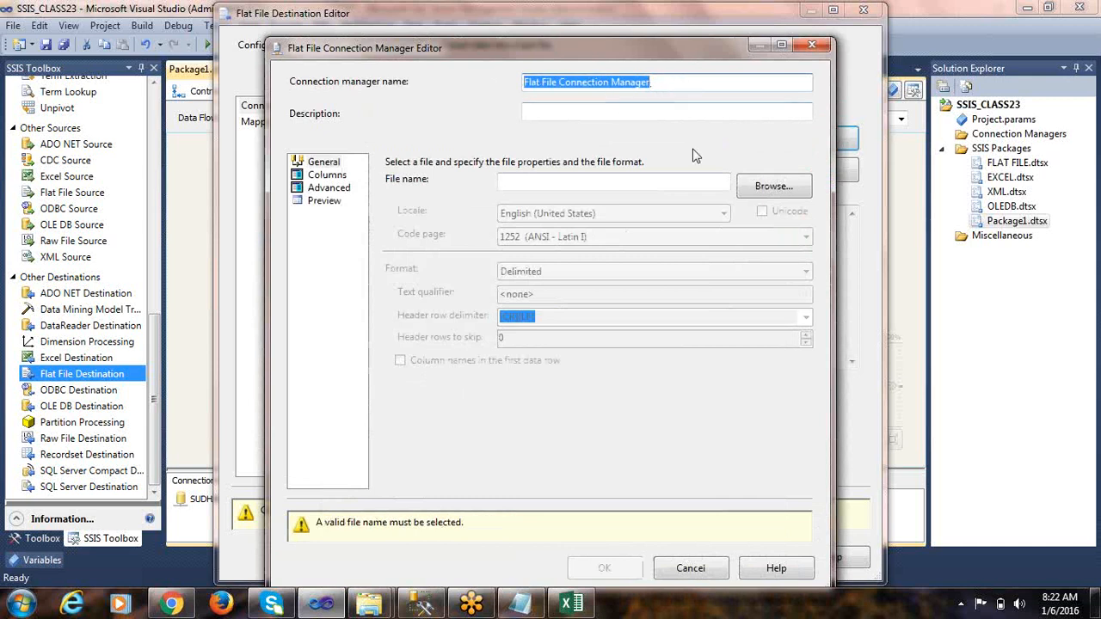
# Step: Choose the EmpOut text file from the copied OUTPUT folder path as the connection manager's file
pyautogui.click(751, 187)
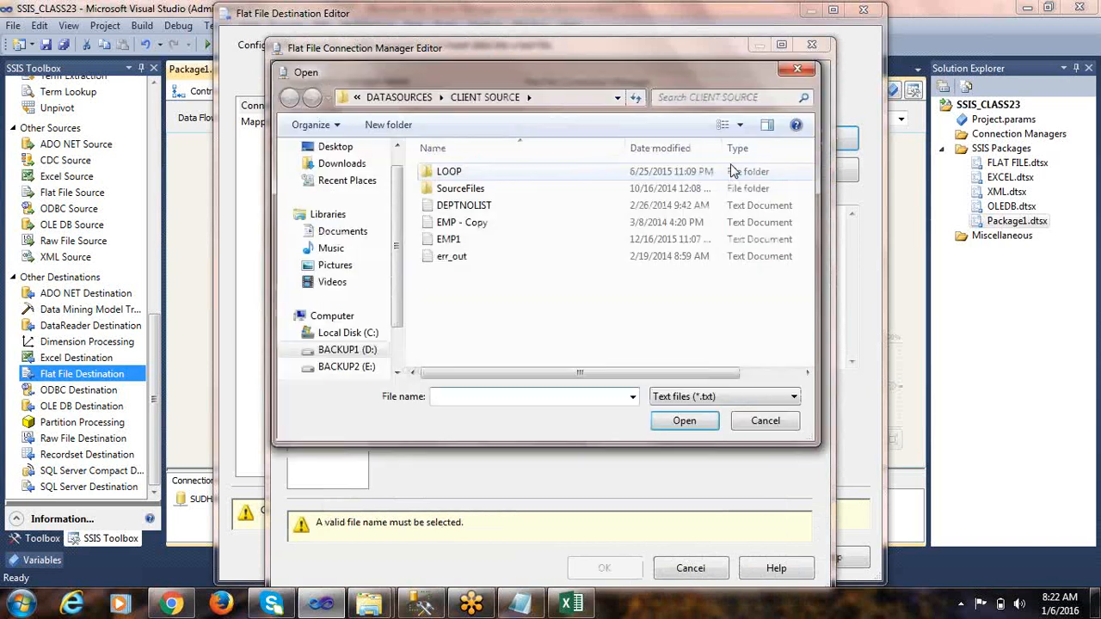
pyautogui.hotkey('ctrl', 'v')
pyautogui.click(681, 421)
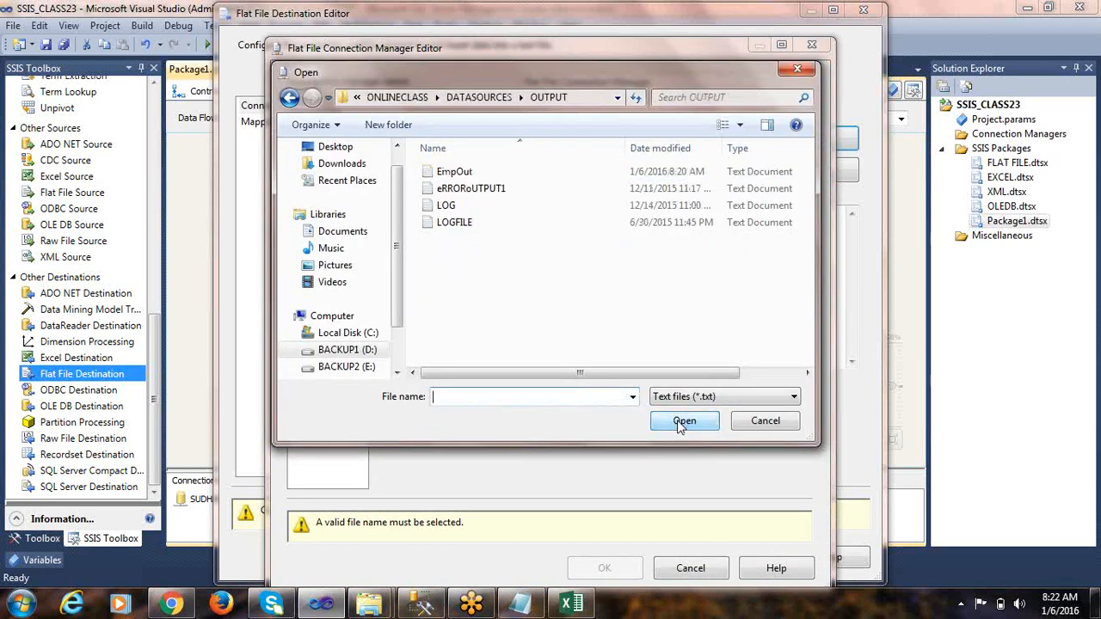
pyautogui.click(431, 175)
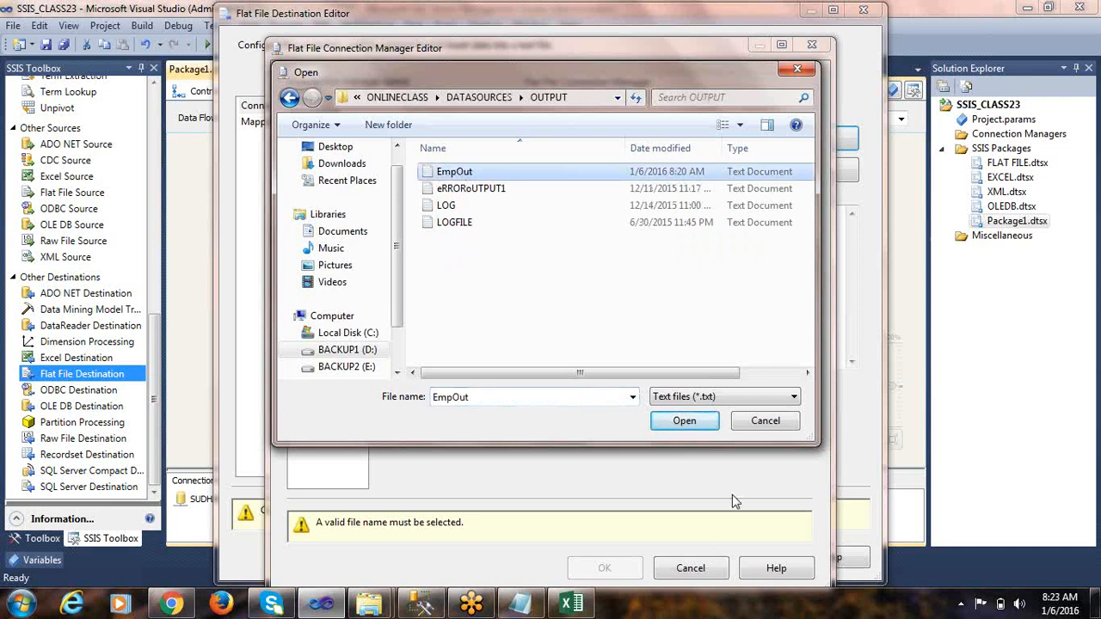
pyautogui.click(684, 421)
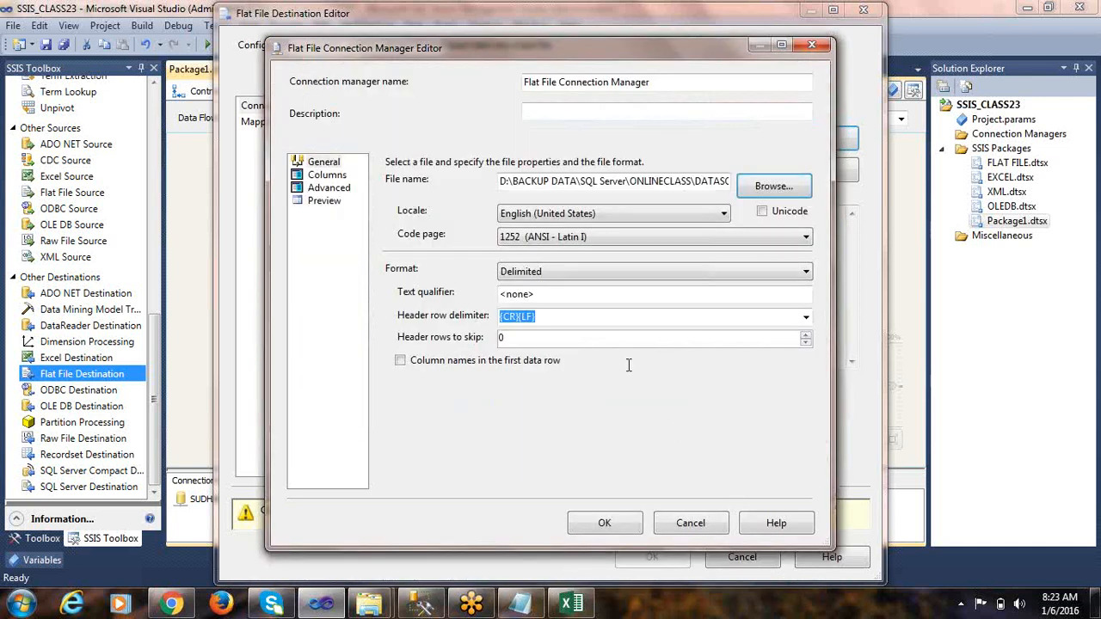
# Step: Set the flat file connection's text qualifier to a double quote, enable column names in the first data row, and accept the comma column delimiter
pyautogui.moveTo(556, 295); pyautogui.dragTo(384, 350)
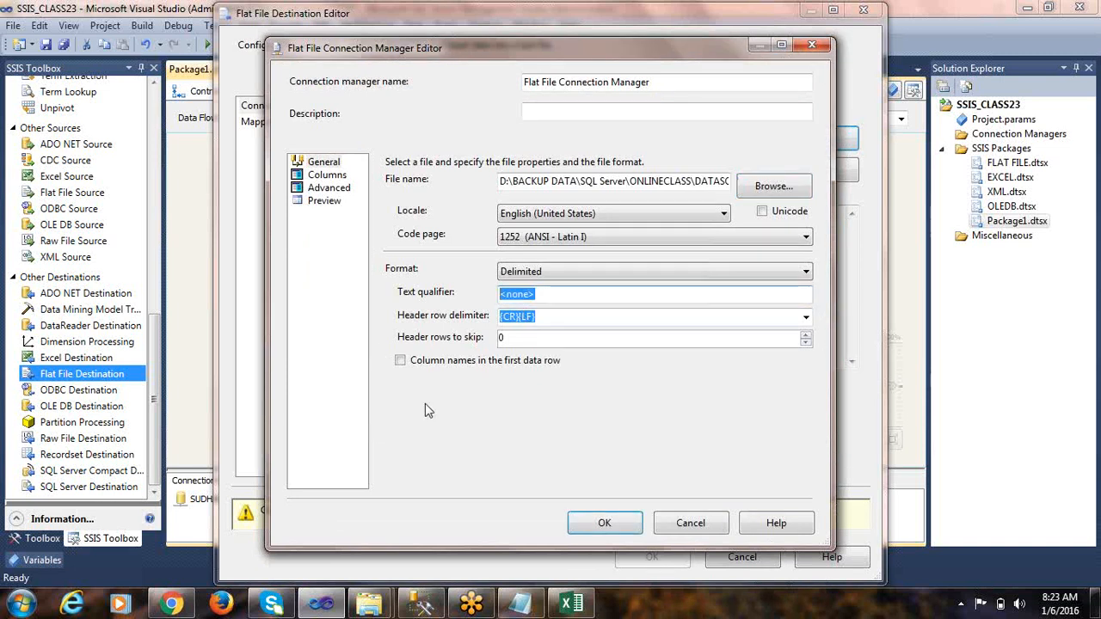
pyautogui.write('"')
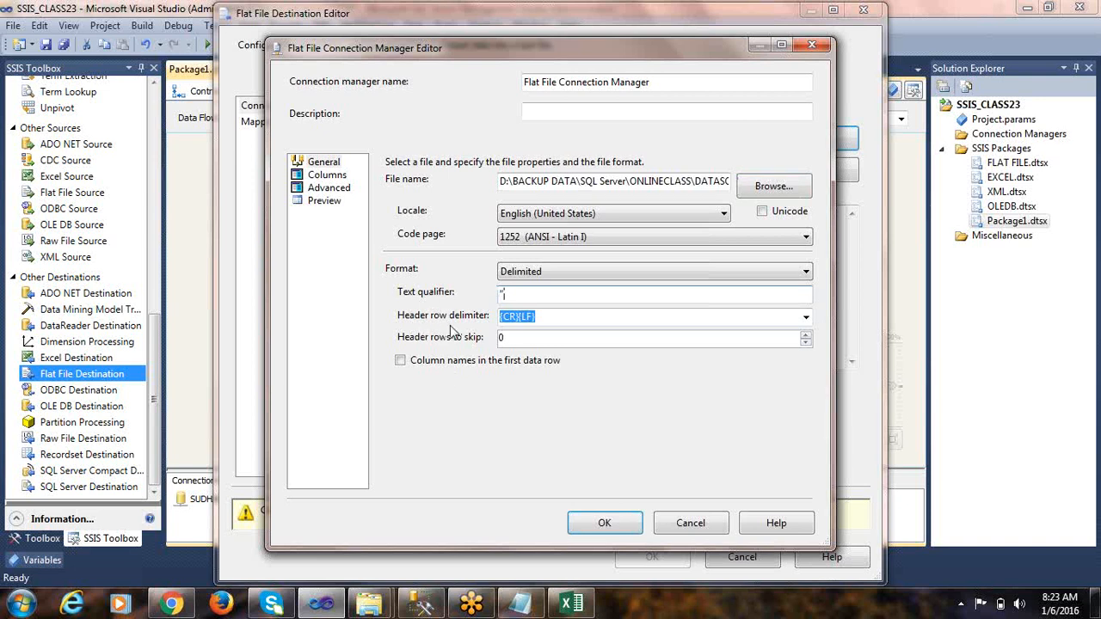
pyautogui.click(400, 361)
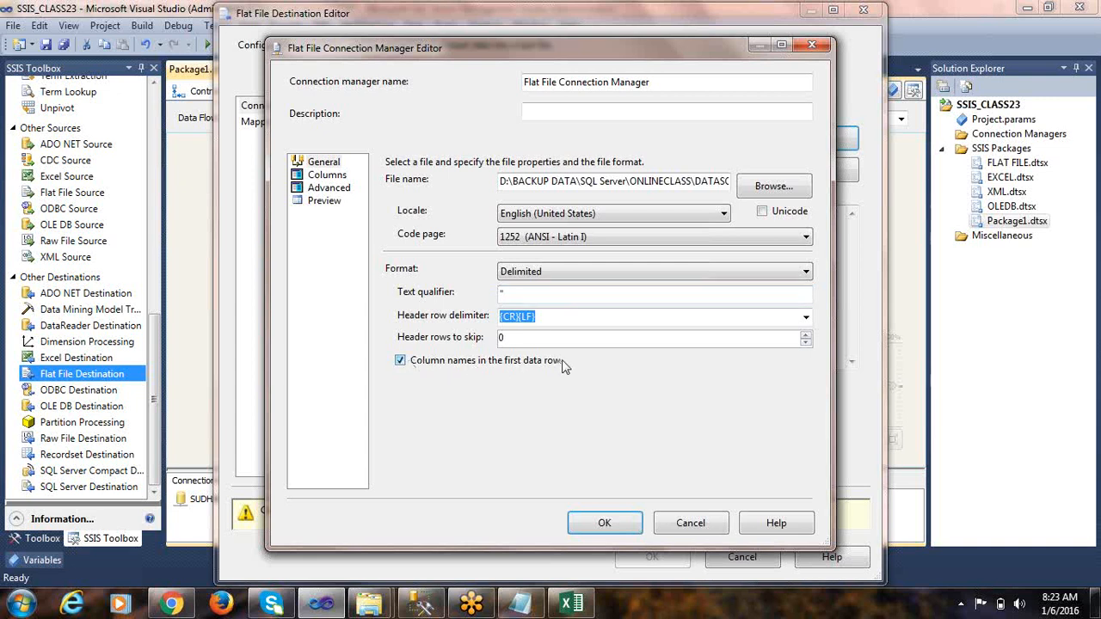
pyautogui.click(320, 175)
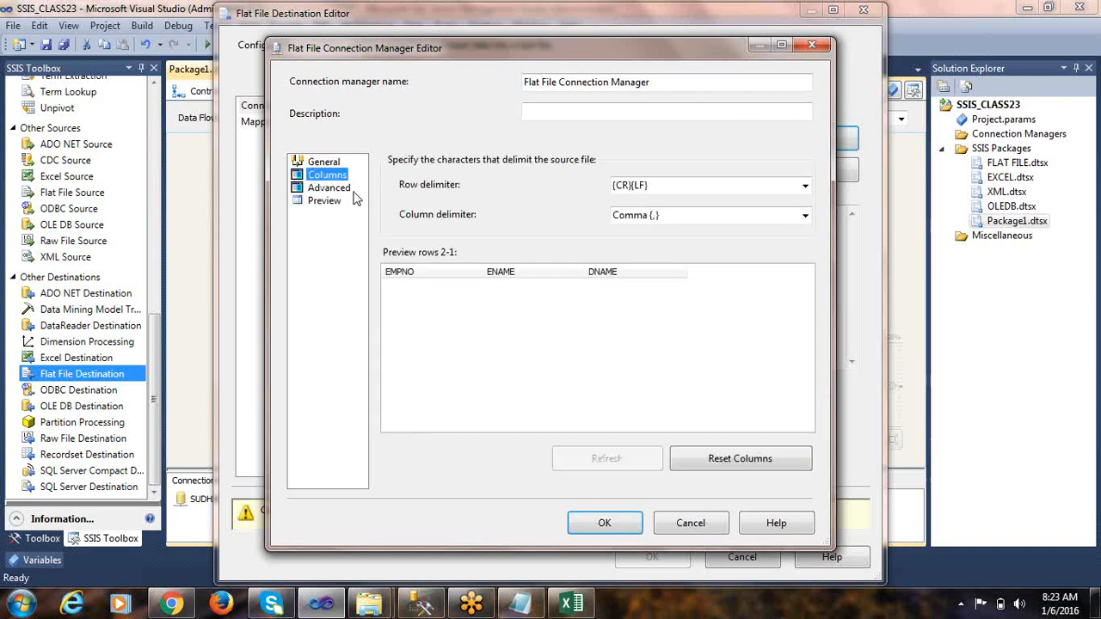
pyautogui.click(662, 215)
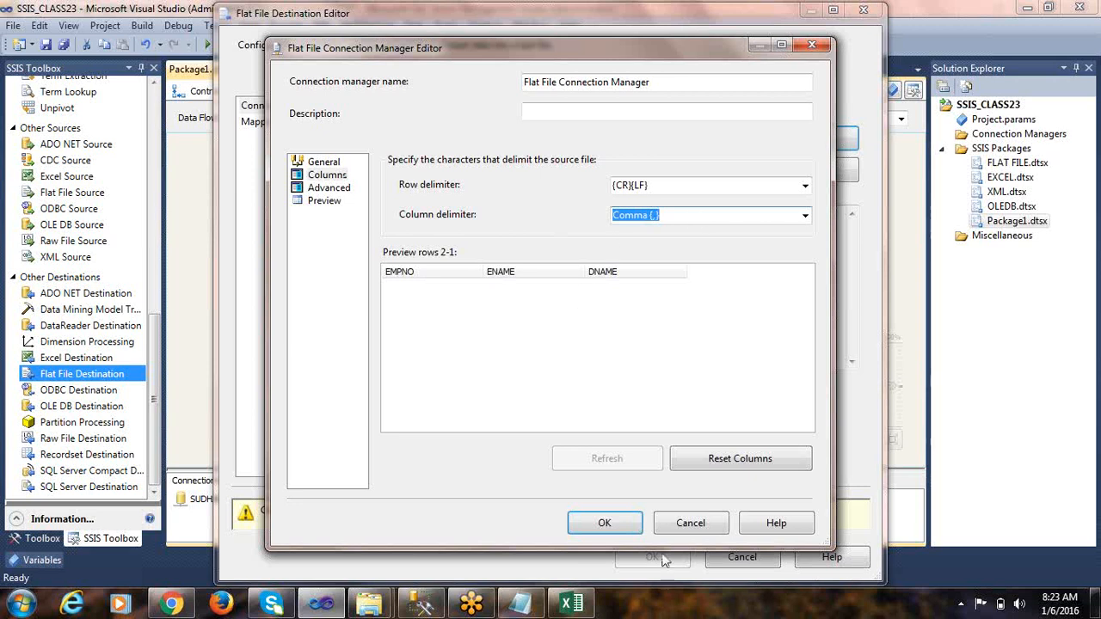
pyautogui.click(604, 524)
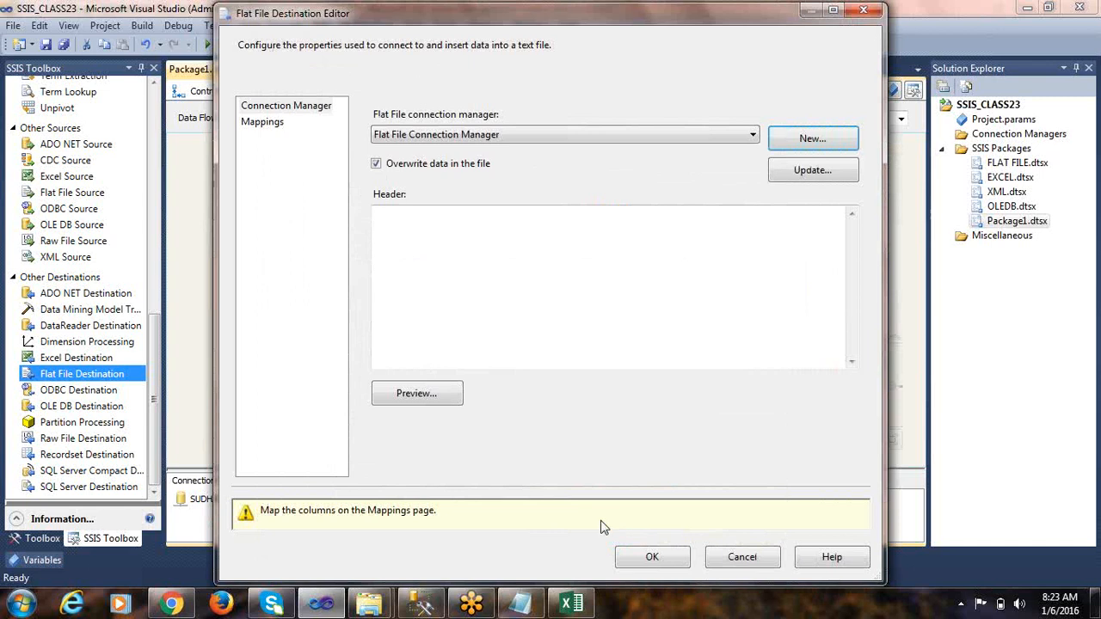
# Step: Map EMPNO, ENAME and DNAME to the matching Flat File Destination columns, preview the file, and accept the destination settings
pyautogui.click(261, 123)
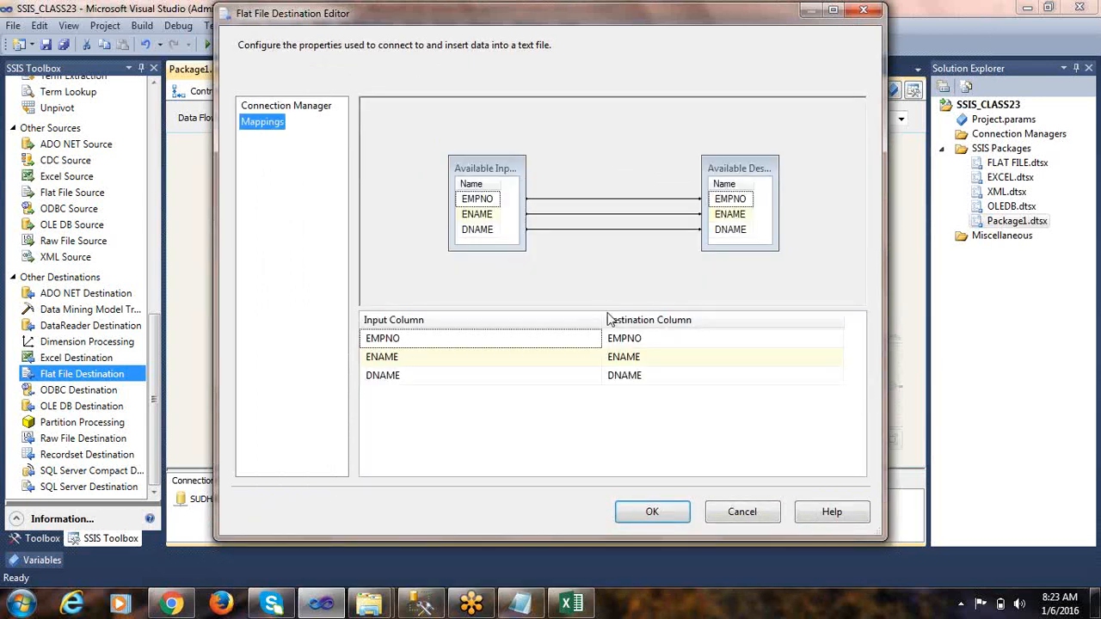
pyautogui.click(273, 107)
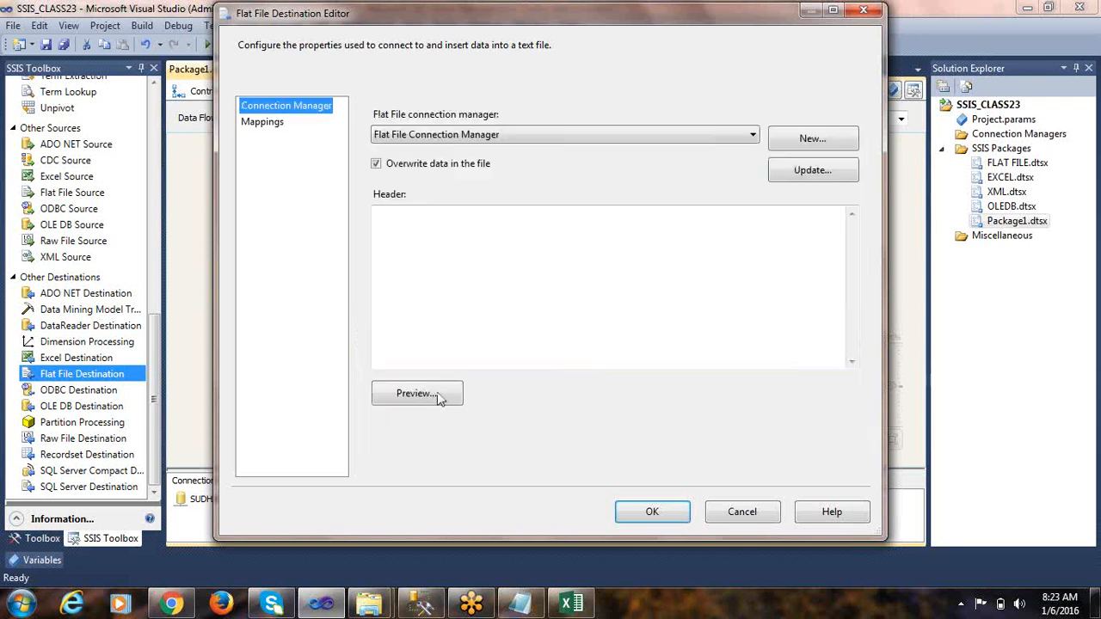
pyautogui.click(413, 393)
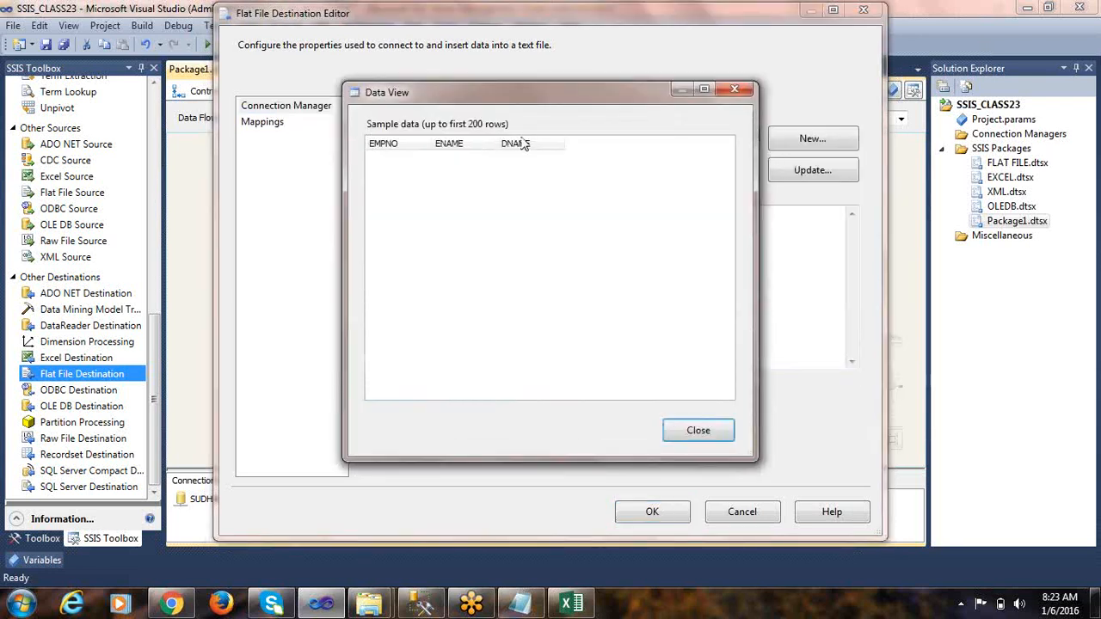
pyautogui.click(688, 430)
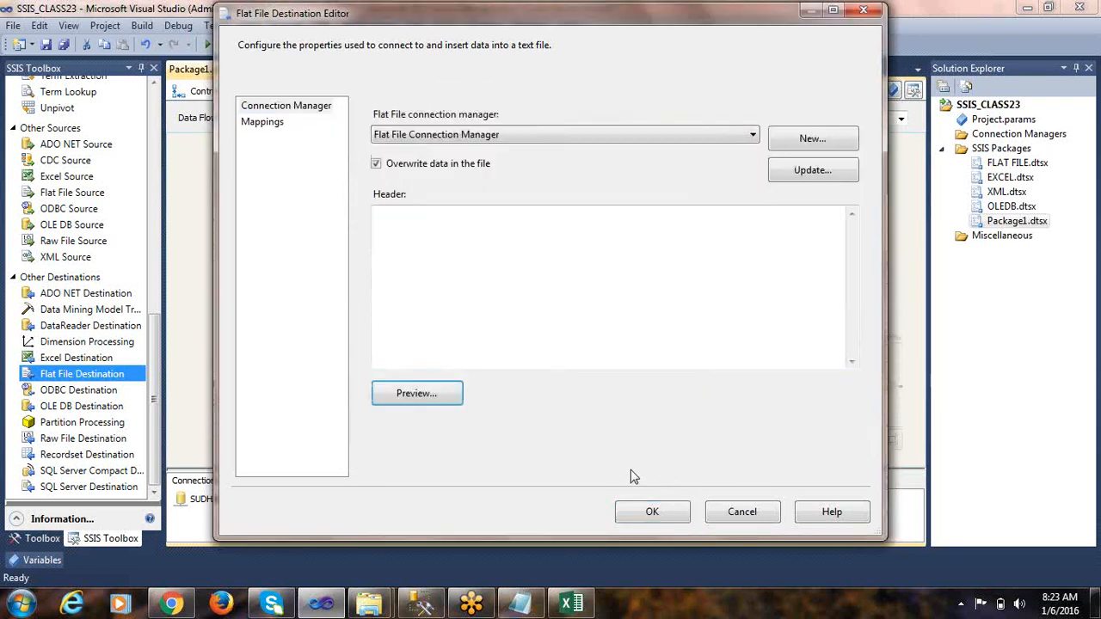
pyautogui.click(634, 515)
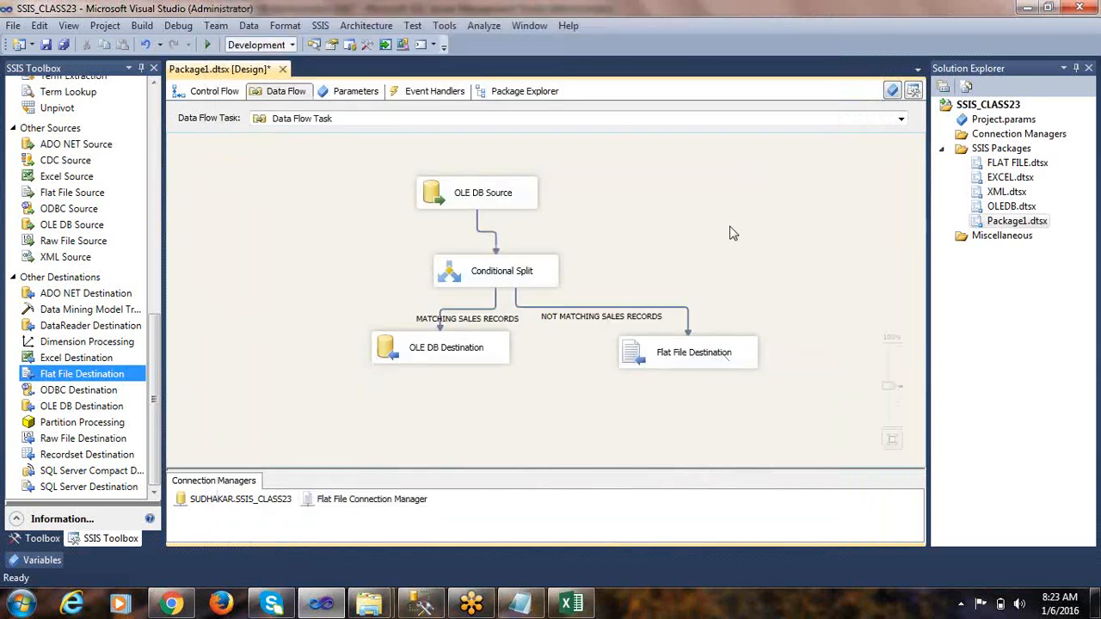
# Step: Run the package, inspect the row counts sent from the Conditional Split to both destinations, and return to design mode
pyautogui.click(209, 49)
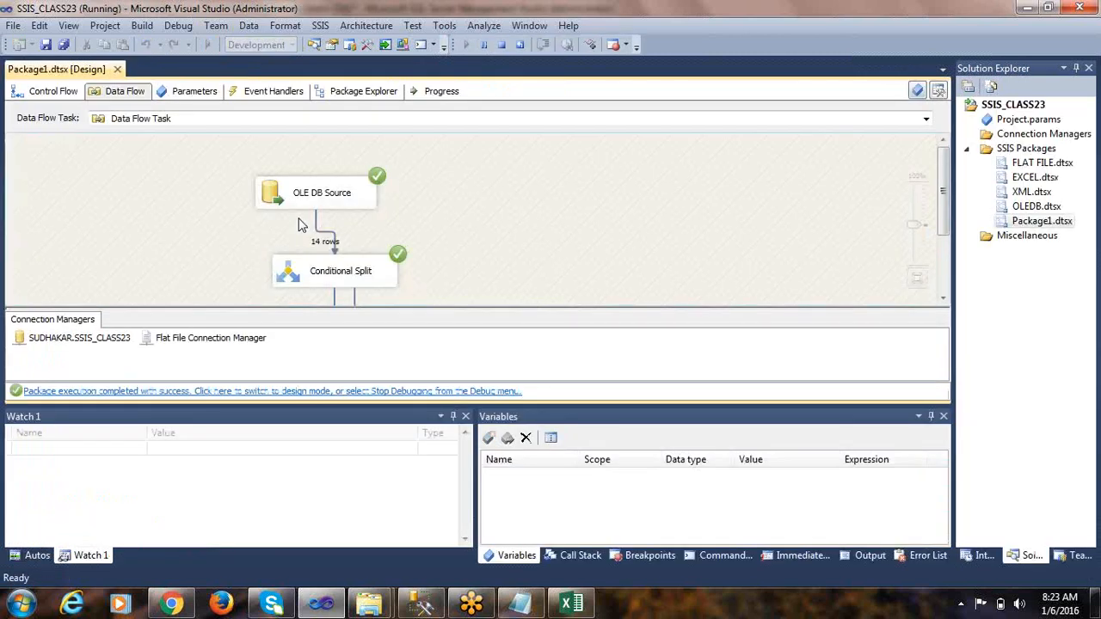
pyautogui.scroll(-1, 415, 207)
pyautogui.click(327, 153)
pyautogui.click(356, 238)
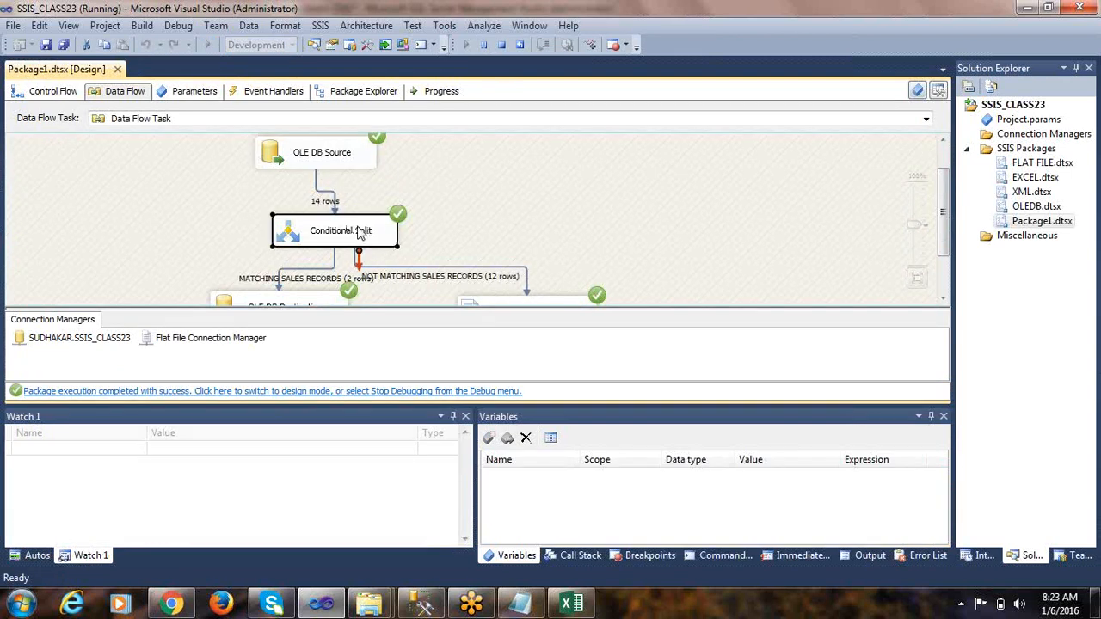
pyautogui.scroll(-1, 478, 221)
pyautogui.click(312, 276)
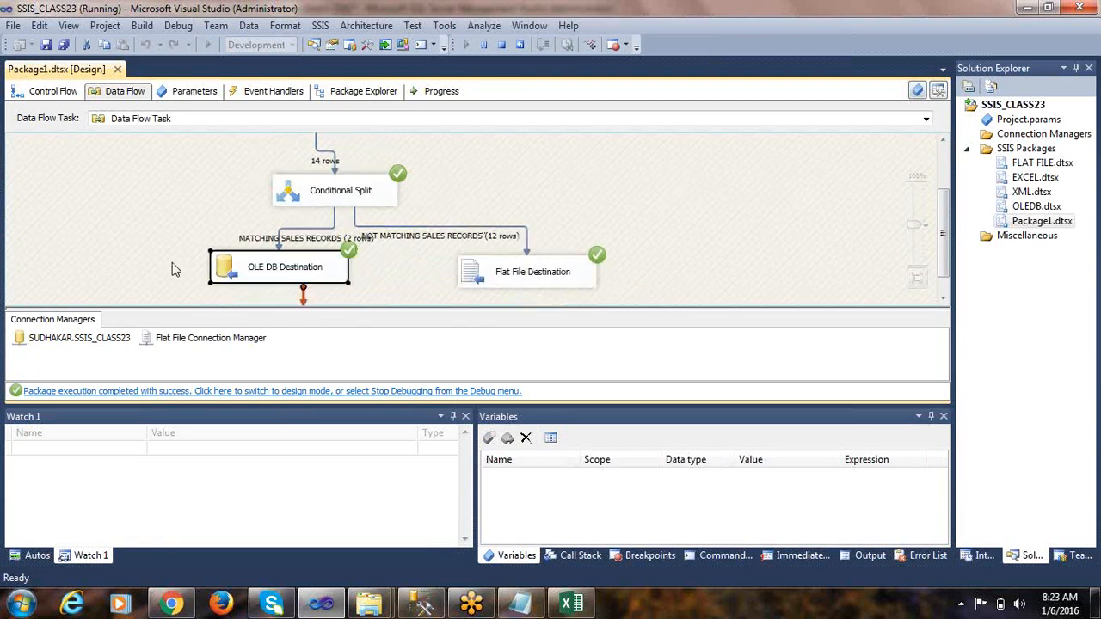
pyautogui.click(393, 269)
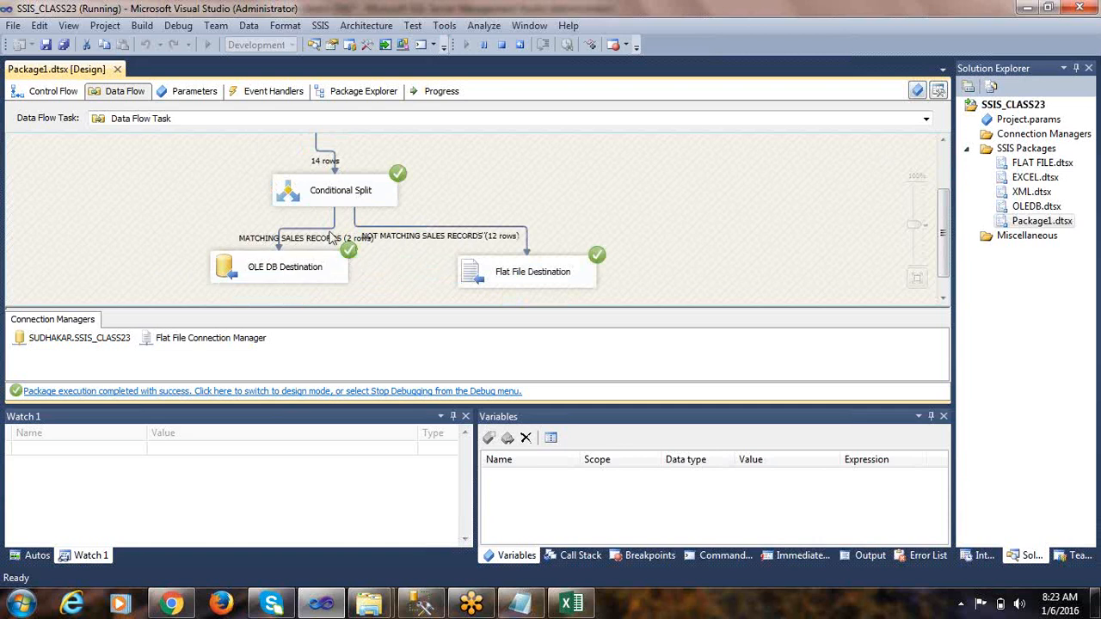
pyautogui.click(265, 268)
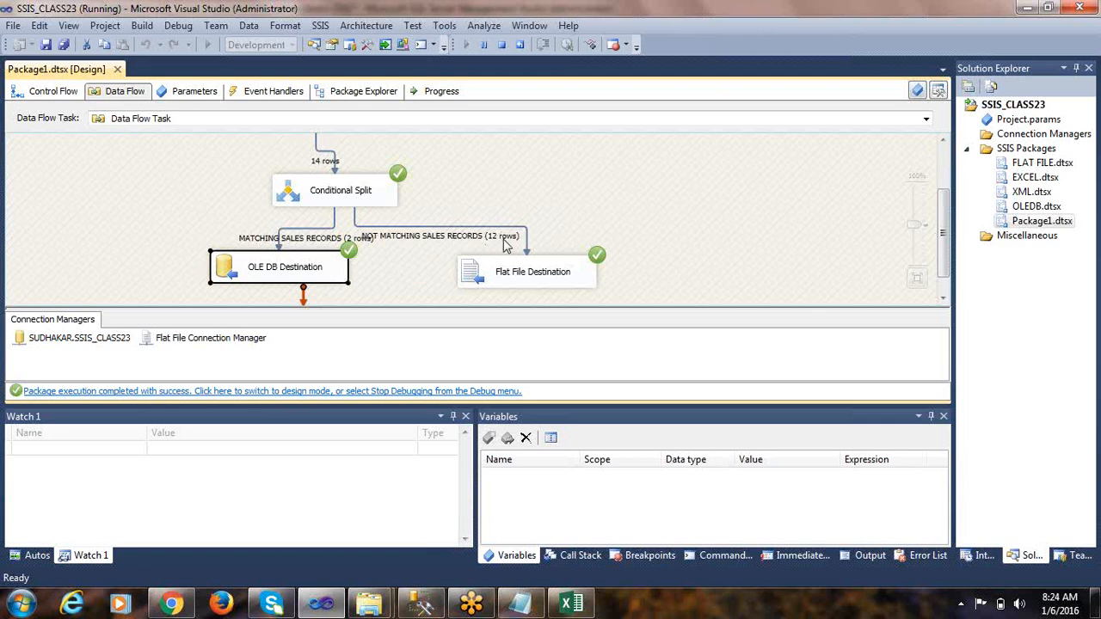
pyautogui.click(534, 274)
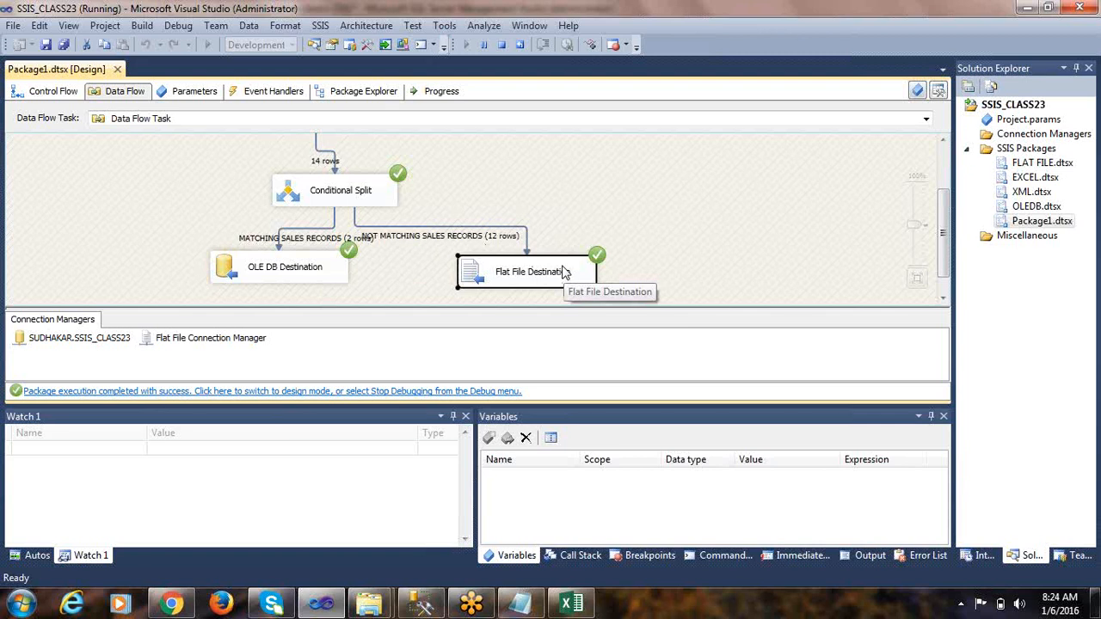
pyautogui.click(400, 390)
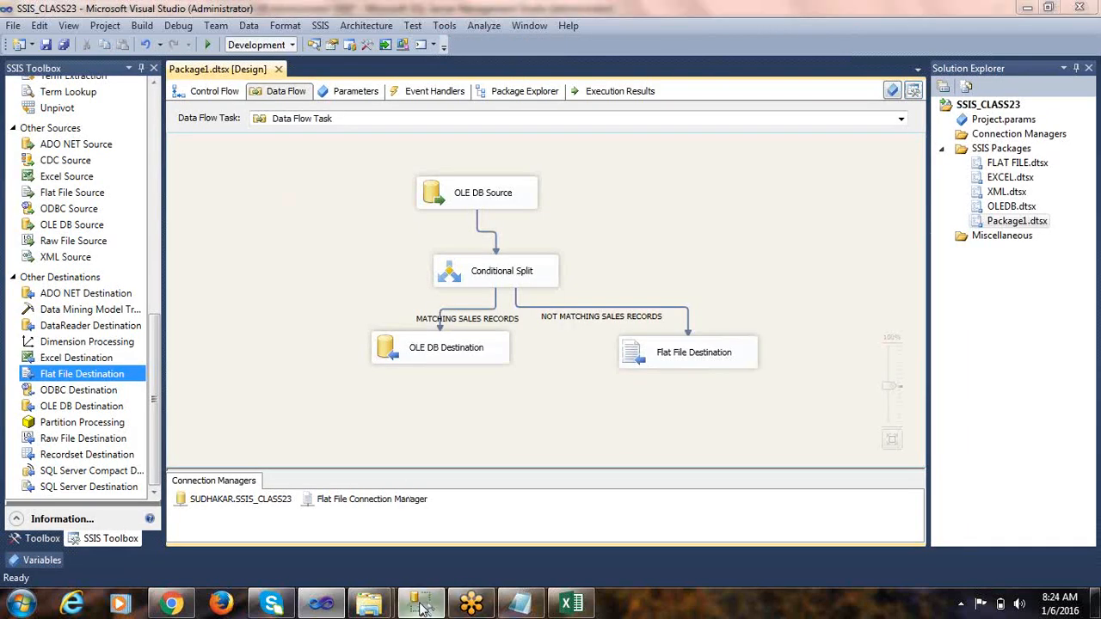
# Step: Switch to SQL Server Management Studio, run SELECT * FROM EMP2 and check the DNAME values of the loaded rows
pyautogui.click(418, 606)
pyautogui.click(391, 215)
pyautogui.moveTo(396, 164); pyautogui.dragTo(245, 164)
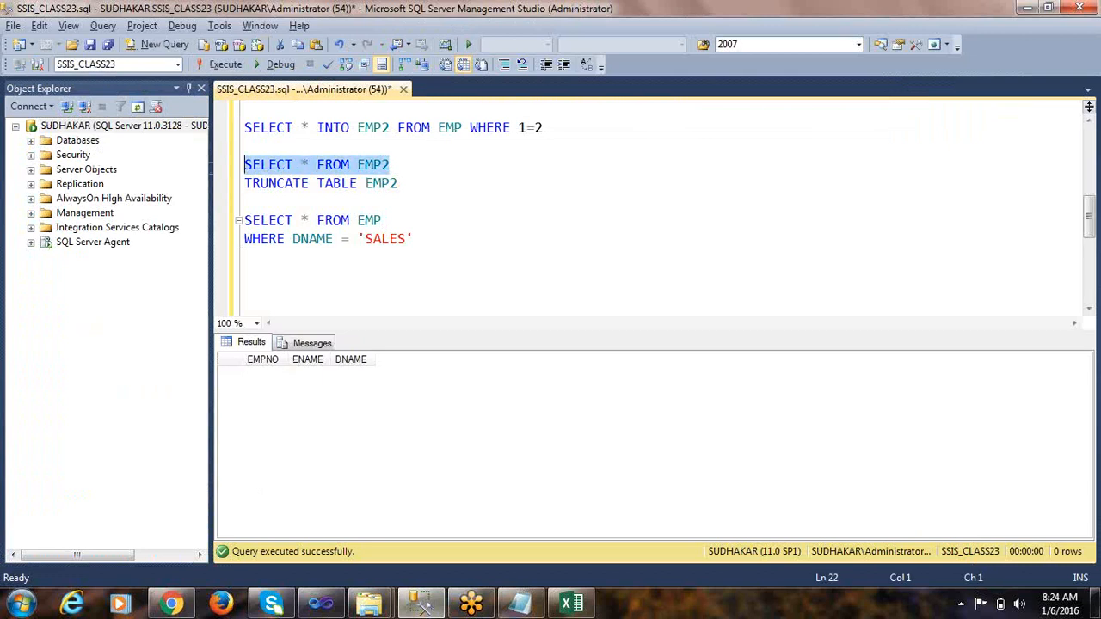
pyautogui.click(216, 65)
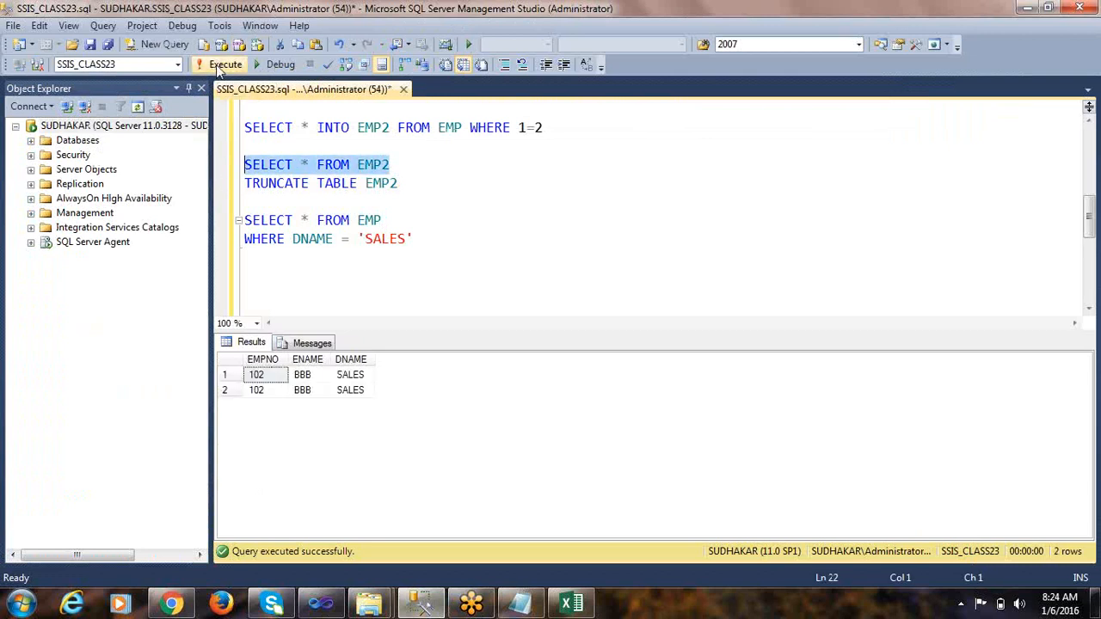
pyautogui.click(336, 387)
pyautogui.click(324, 388)
pyautogui.moveTo(316, 371); pyautogui.dragTo(325, 385)
pyautogui.click(346, 378)
pyautogui.click(348, 389)
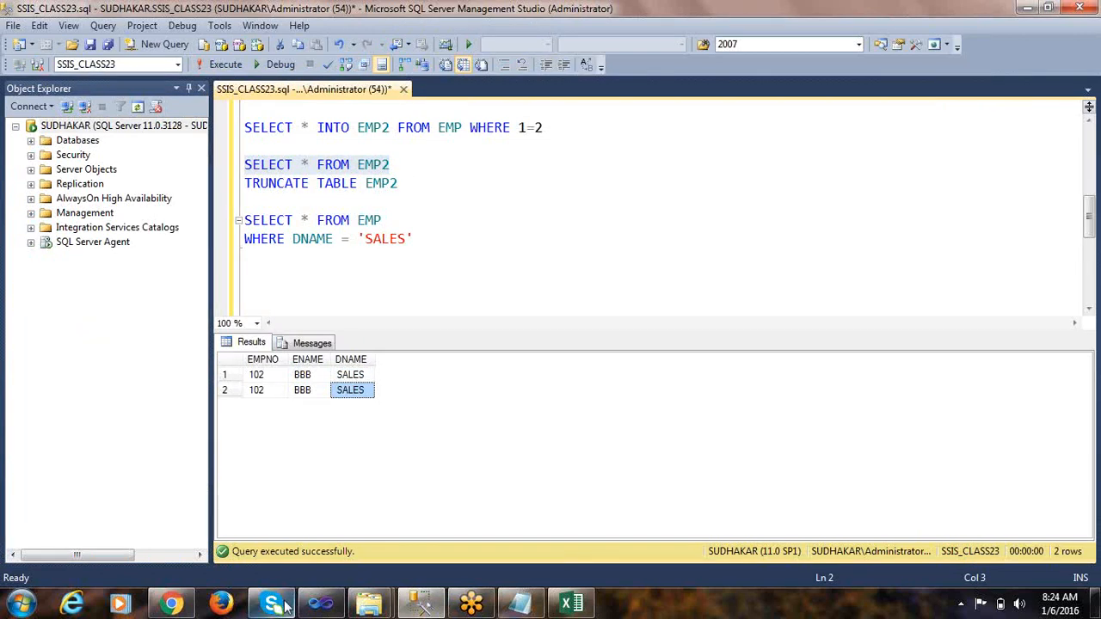
# Step: Open the EmpOut text file from the OUTPUT folder, review its non-matching records, and close it
pyautogui.moveTo(352, 583)
pyautogui.click(283, 525)
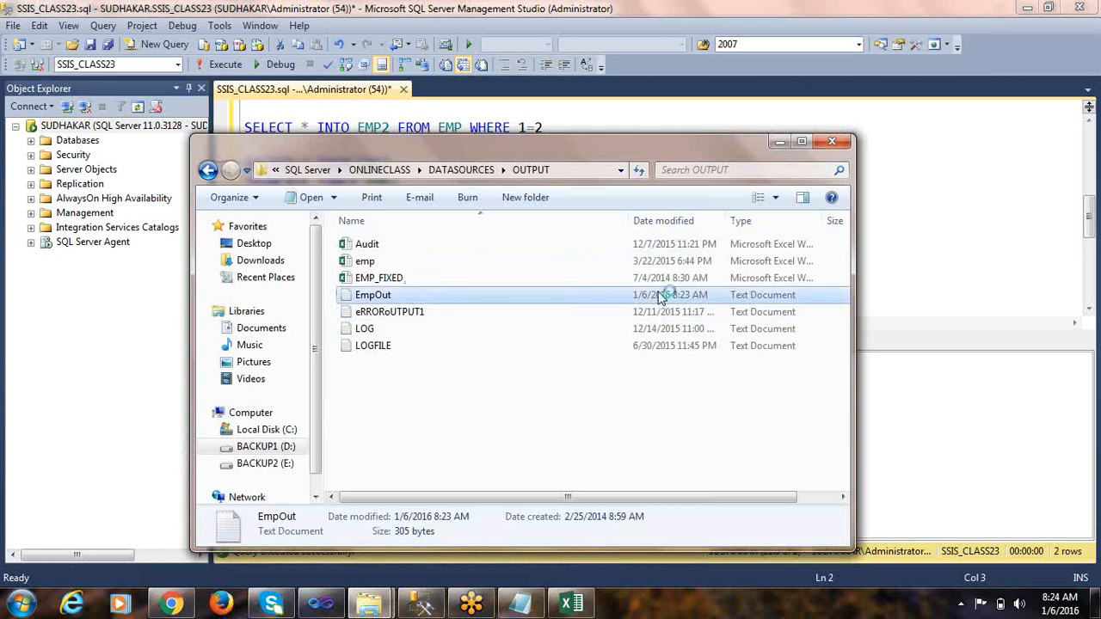
pyautogui.click(643, 80)
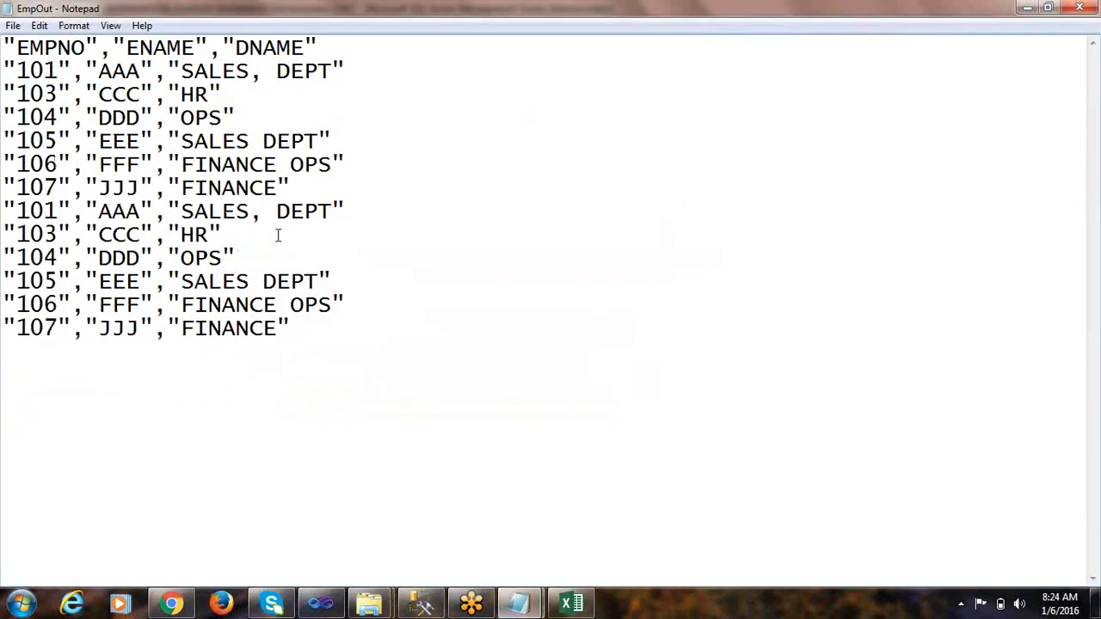
pyautogui.moveTo(335, 329); pyautogui.dragTo(3, 26)
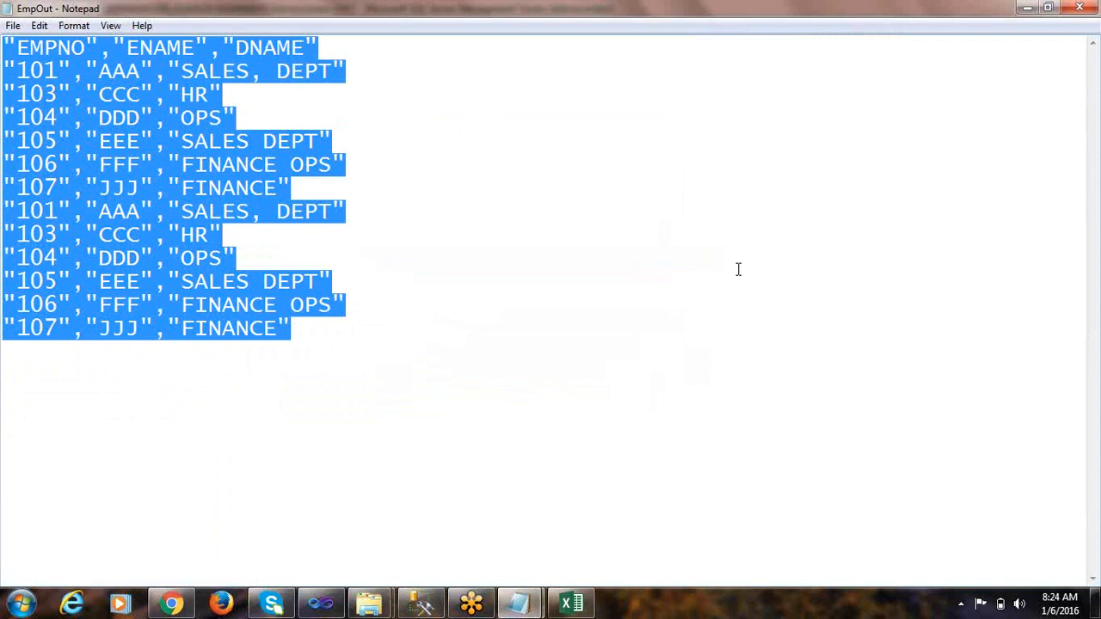
pyautogui.click(377, 119)
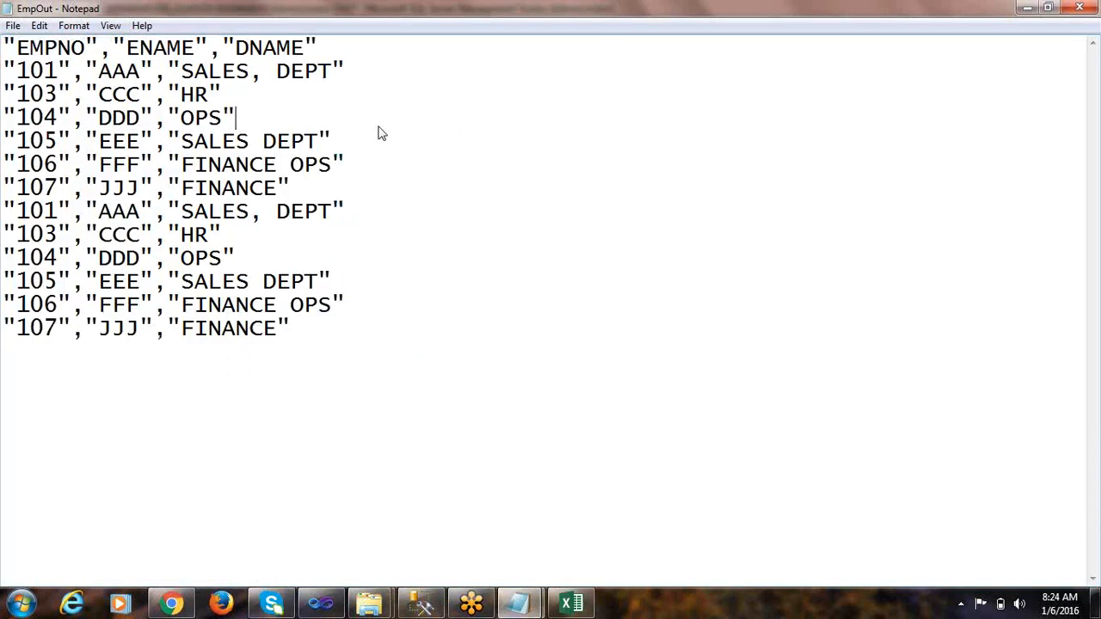
pyautogui.click(1077, 8)
pyautogui.click(942, 246)
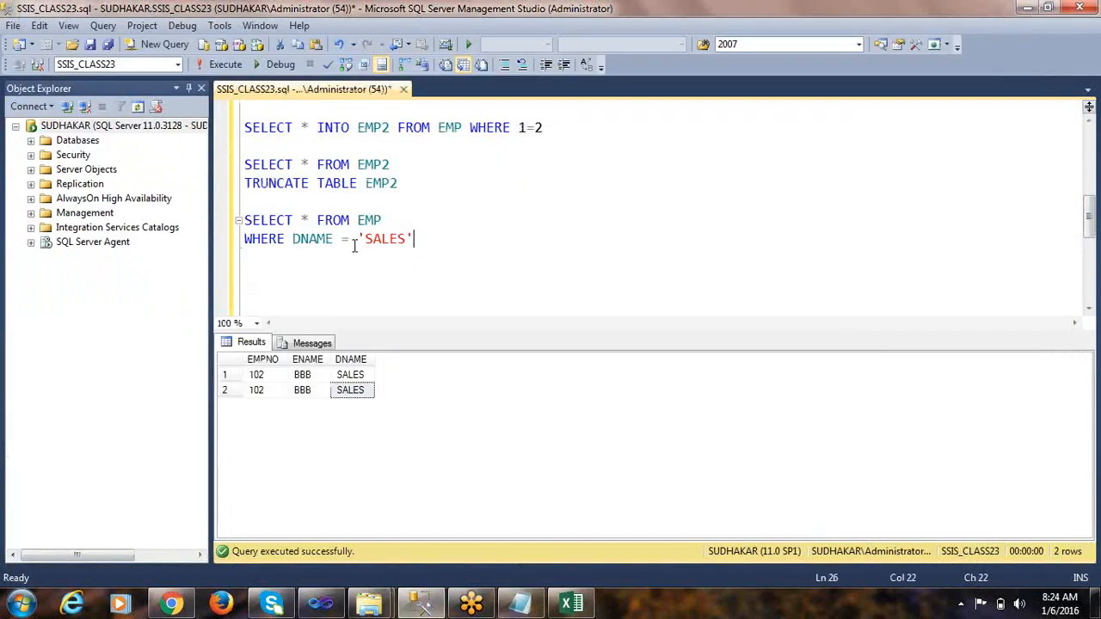
pyautogui.press('Return')
# Step: Switch to Visual Studio, rename the Package1 package to CONDITIONAL SPLIT and save it
pyautogui.click(320, 603)
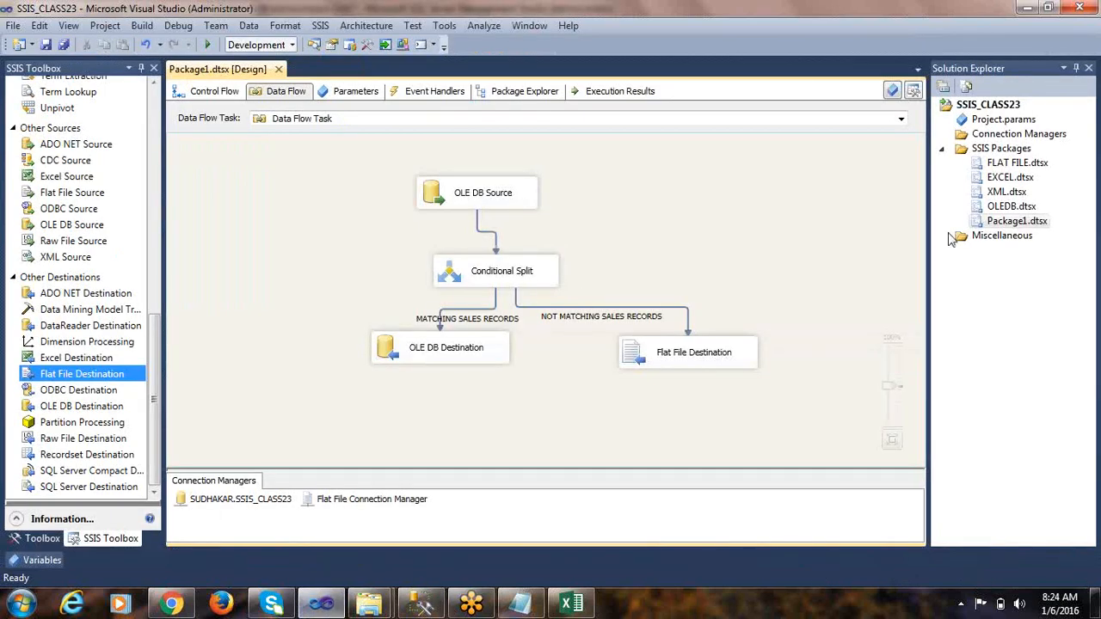
pyautogui.click(995, 313)
pyautogui.press('F2')
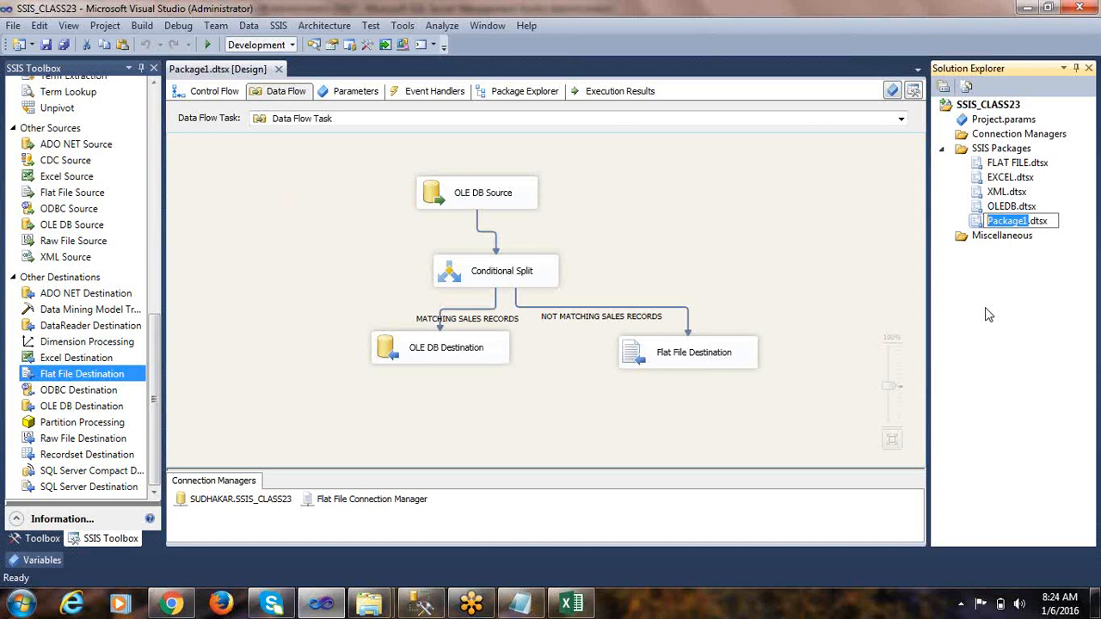
pyautogui.write('COND')
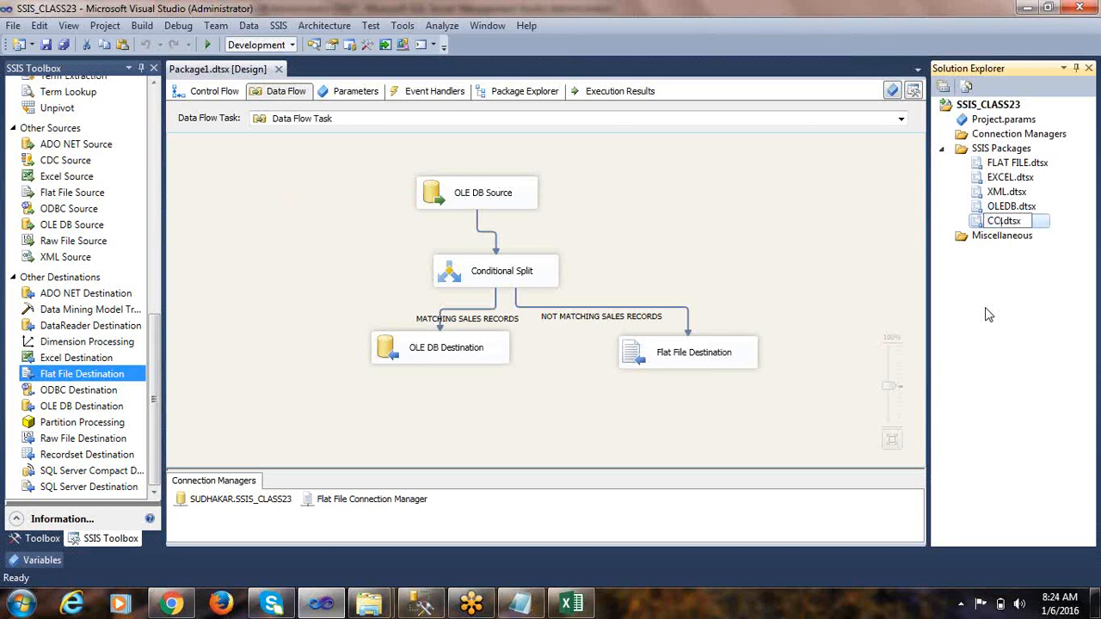
pyautogui.write('ITIONAL')
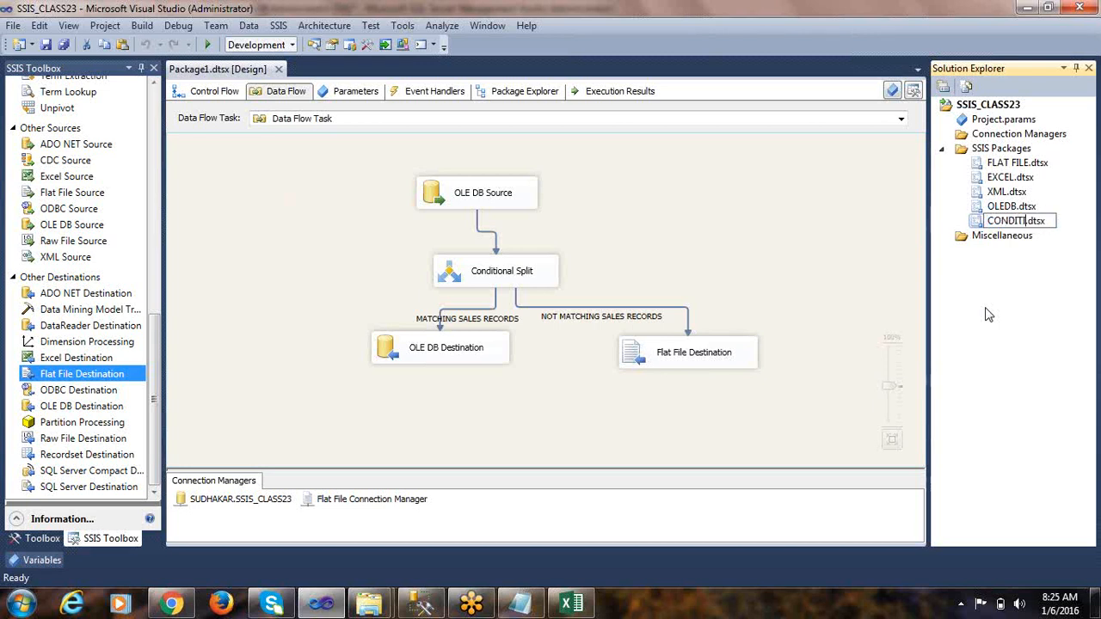
pyautogui.write(' SPLIT')
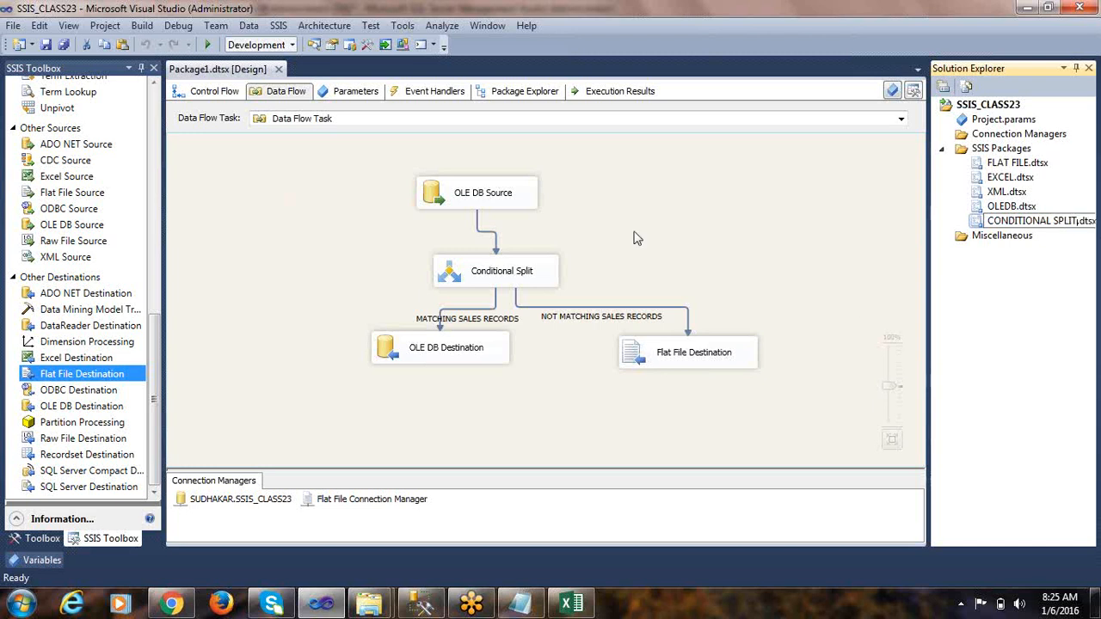
pyautogui.click(728, 224)
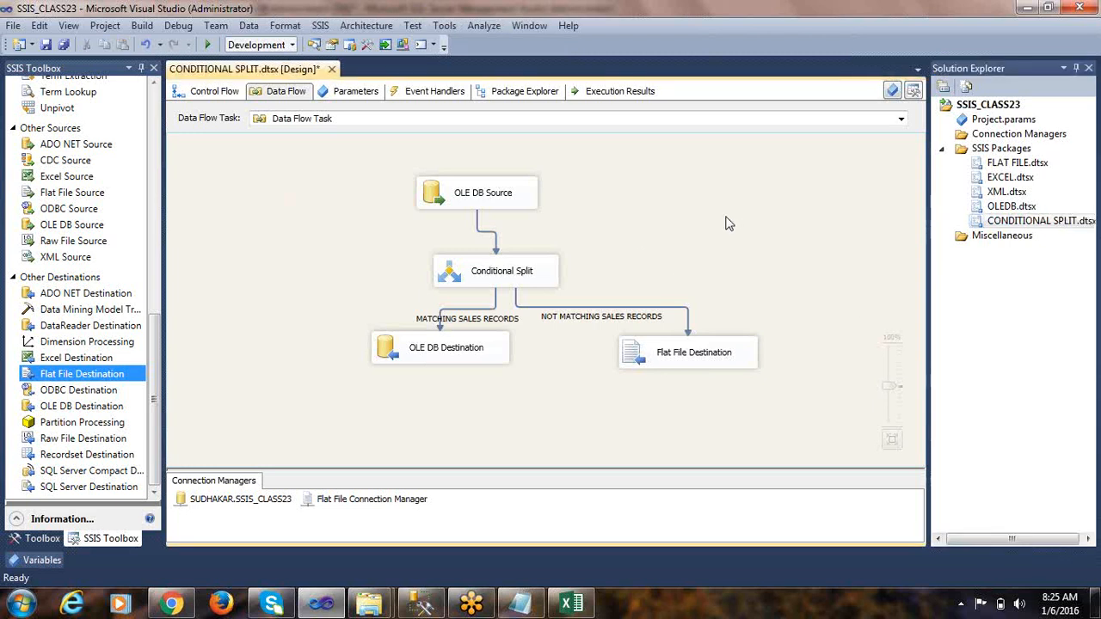
pyautogui.hotkey('ctrl', 's')
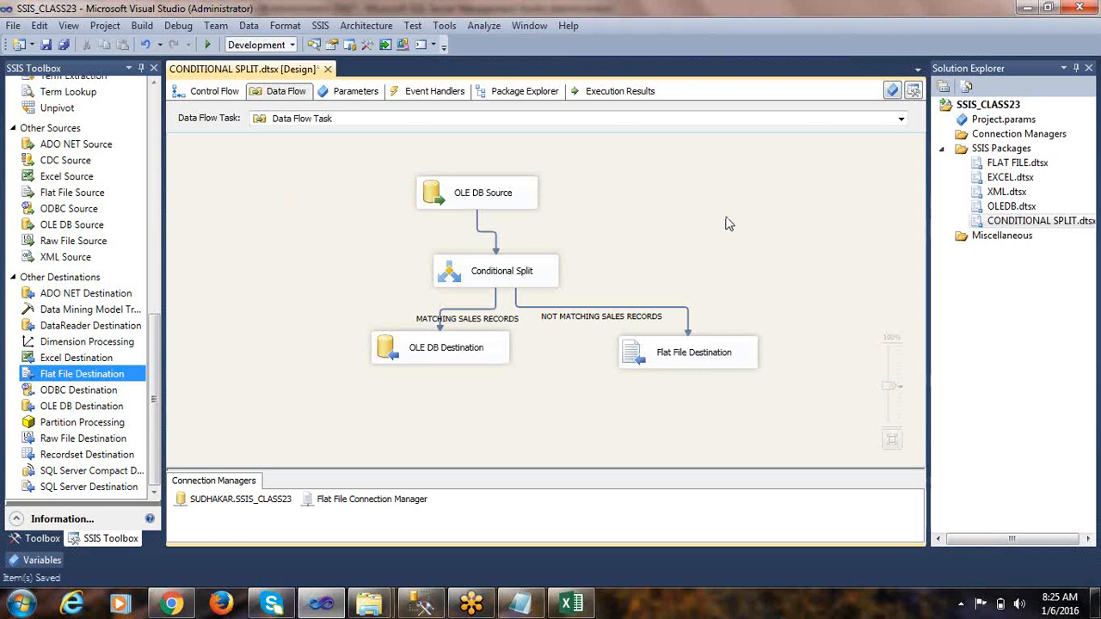